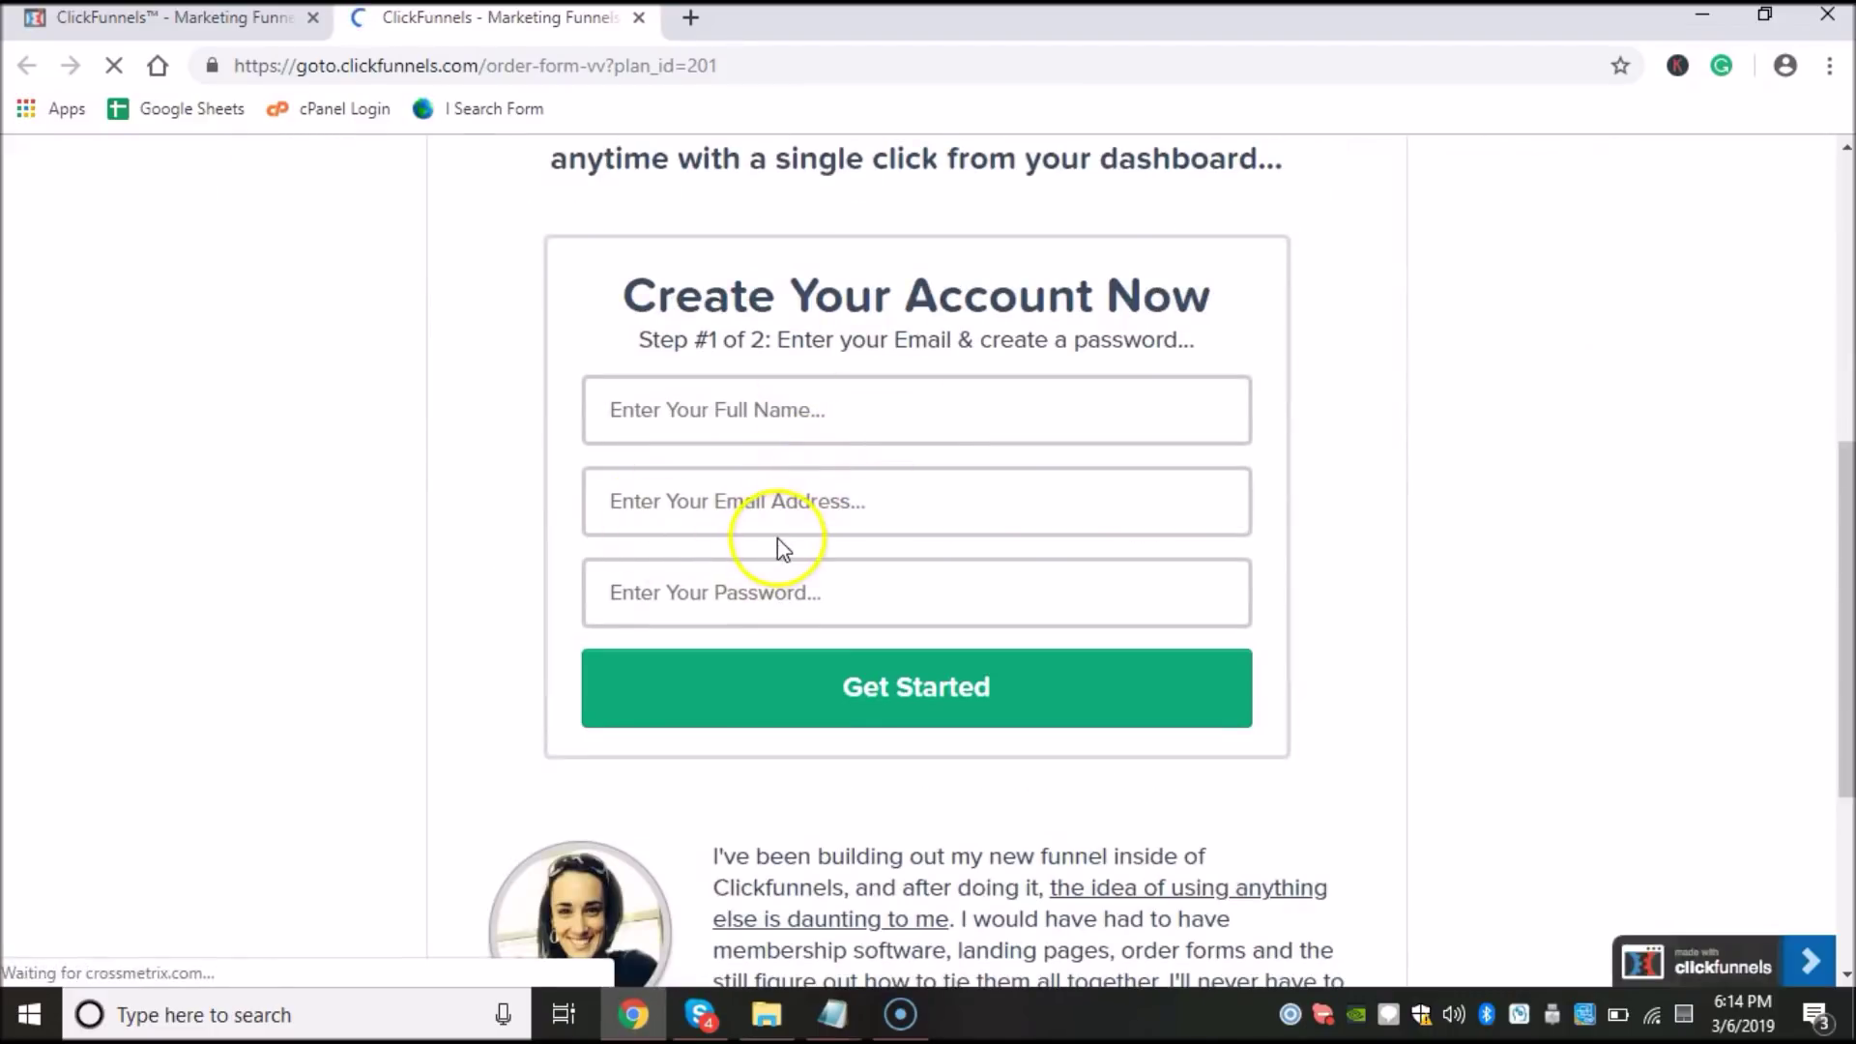
# Step: Look over the 14-day free trial page and its account sign-up form
pyautogui.scroll(-3, 970, 513)
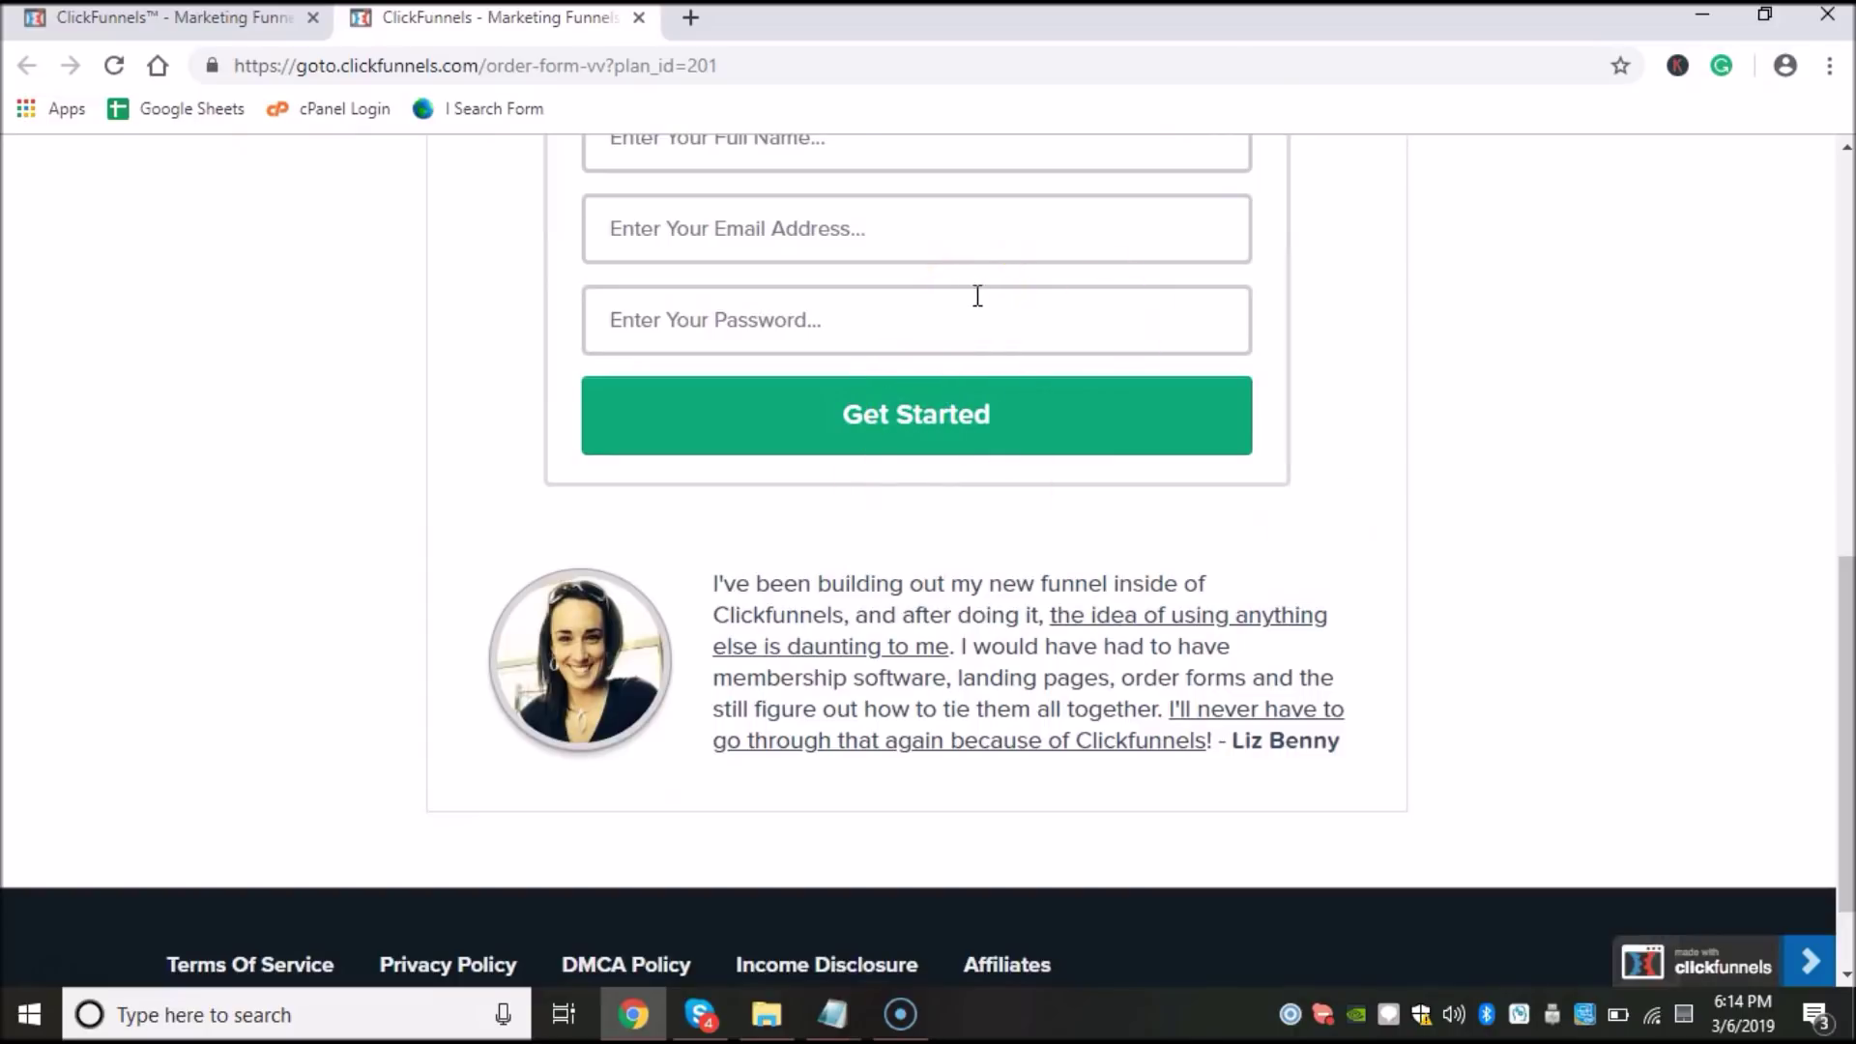
pyautogui.click(1160, 415)
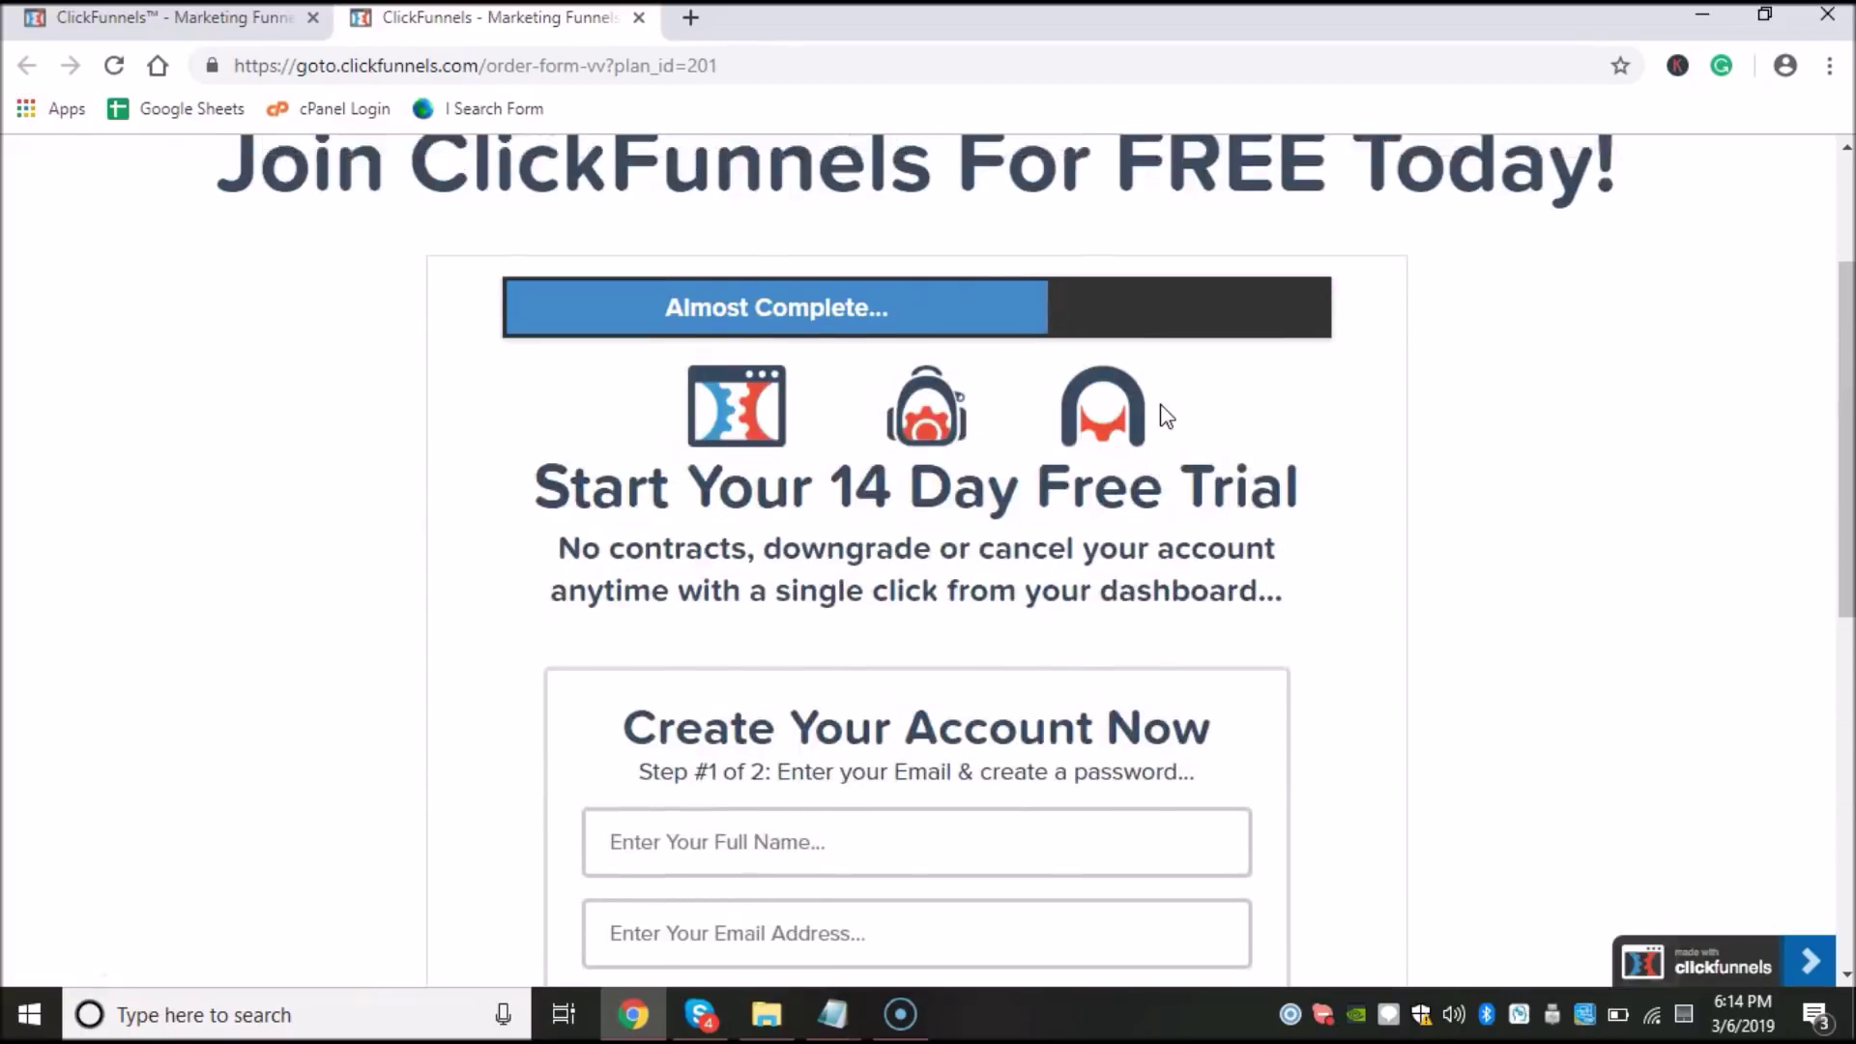
pyautogui.click(1017, 547)
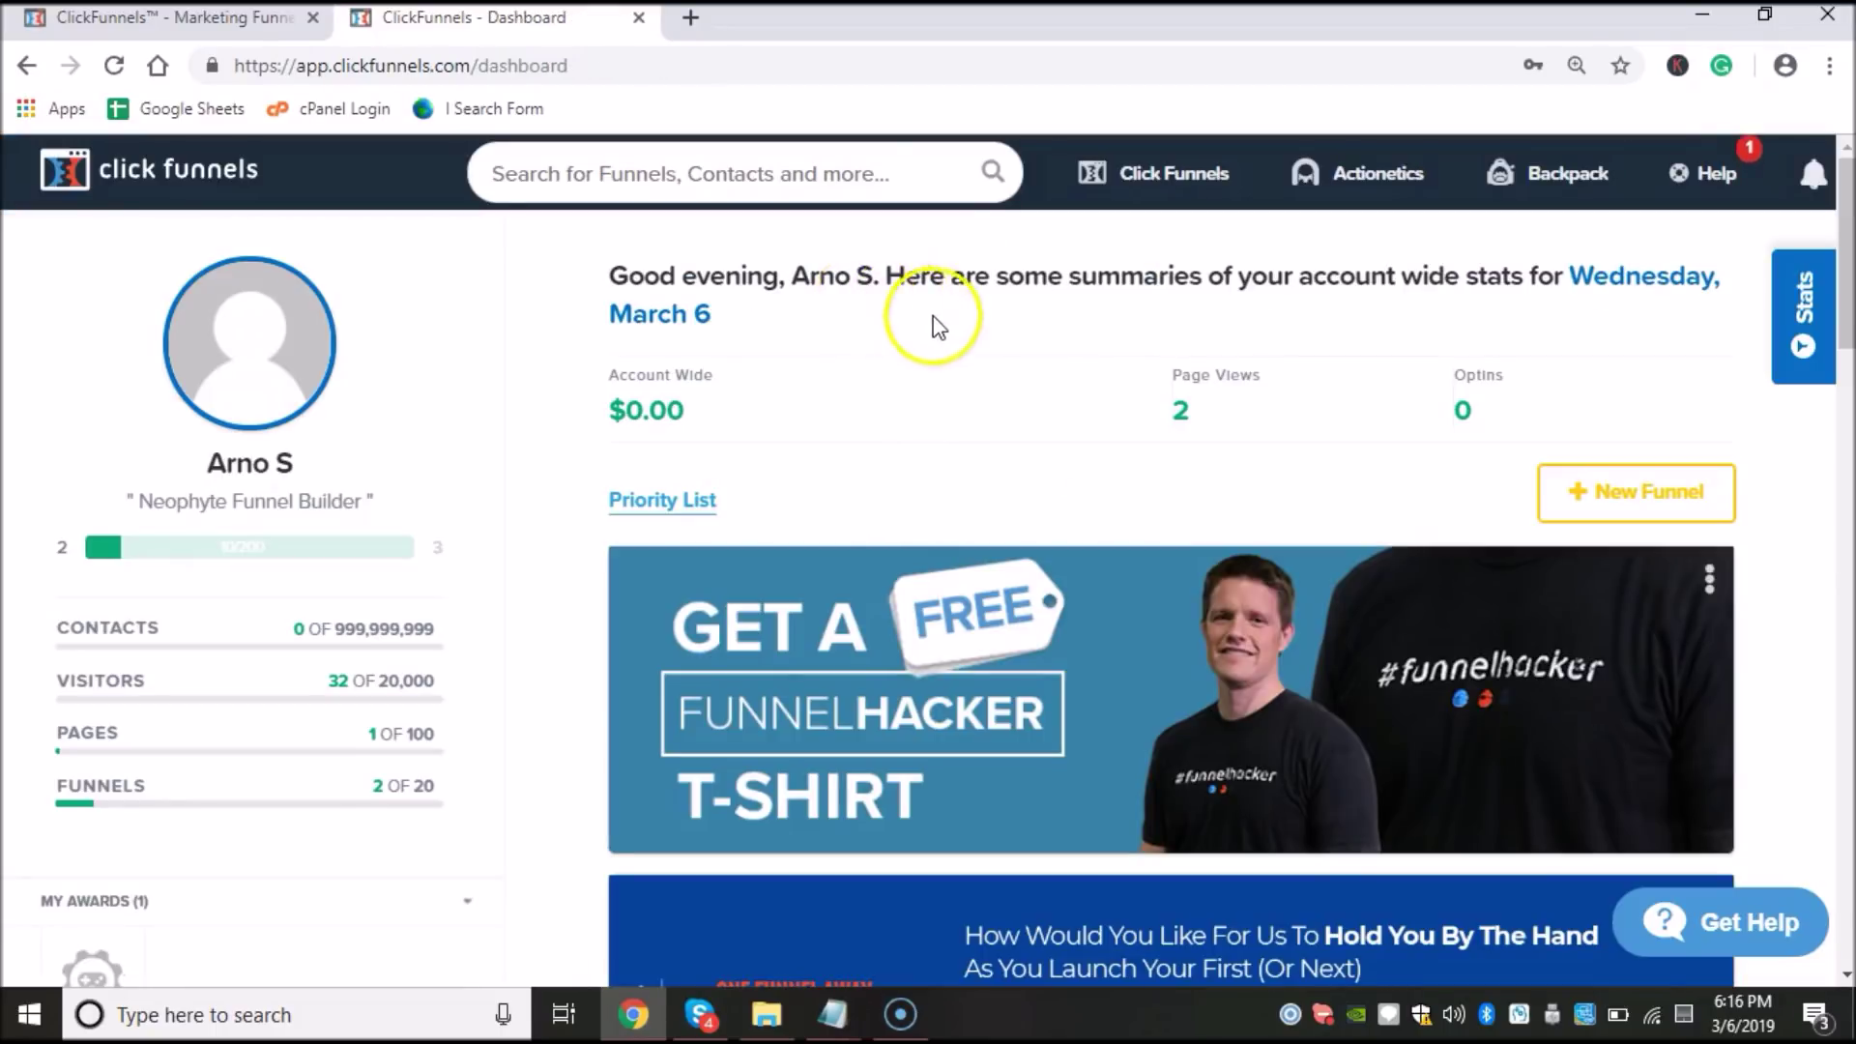
# Step: Look through the account dashboard's statistics, affiliate details and setup cards
pyautogui.scroll(-14, 1236, 401)
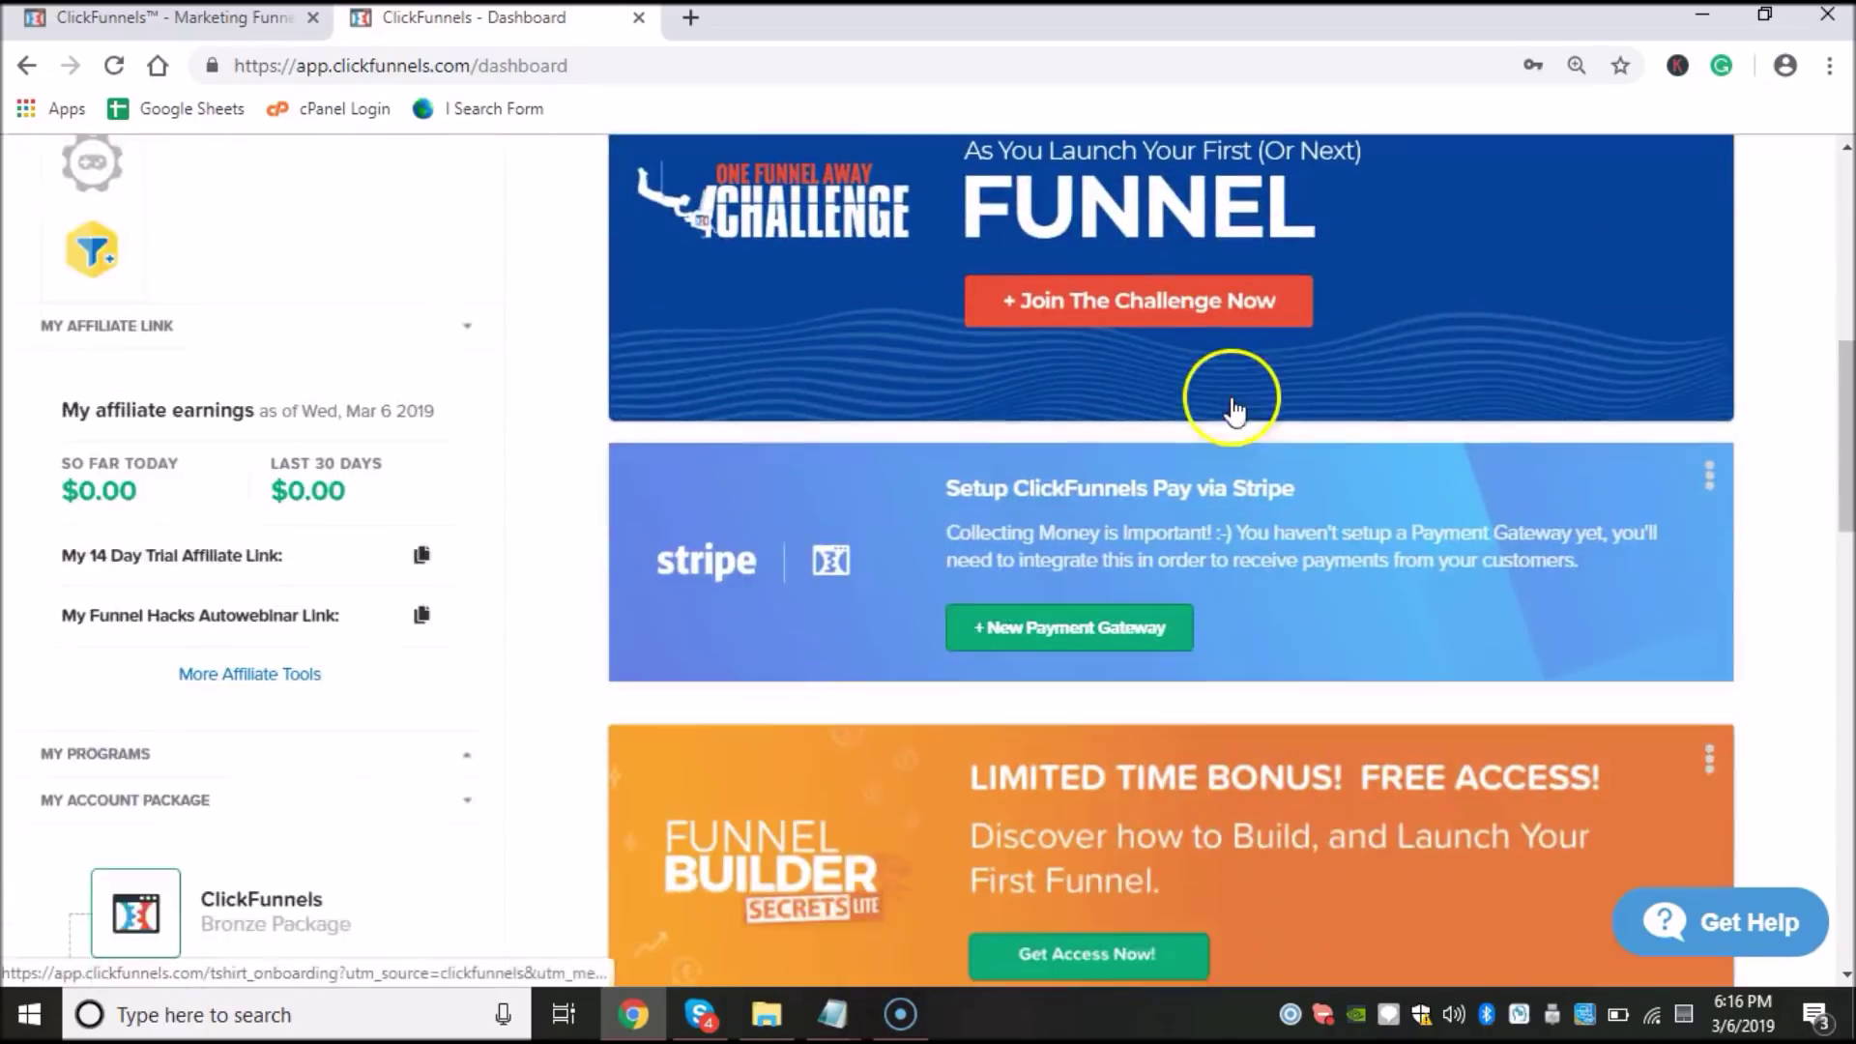
pyautogui.scroll(6, 1235, 396)
pyautogui.scroll(8, 1233, 396)
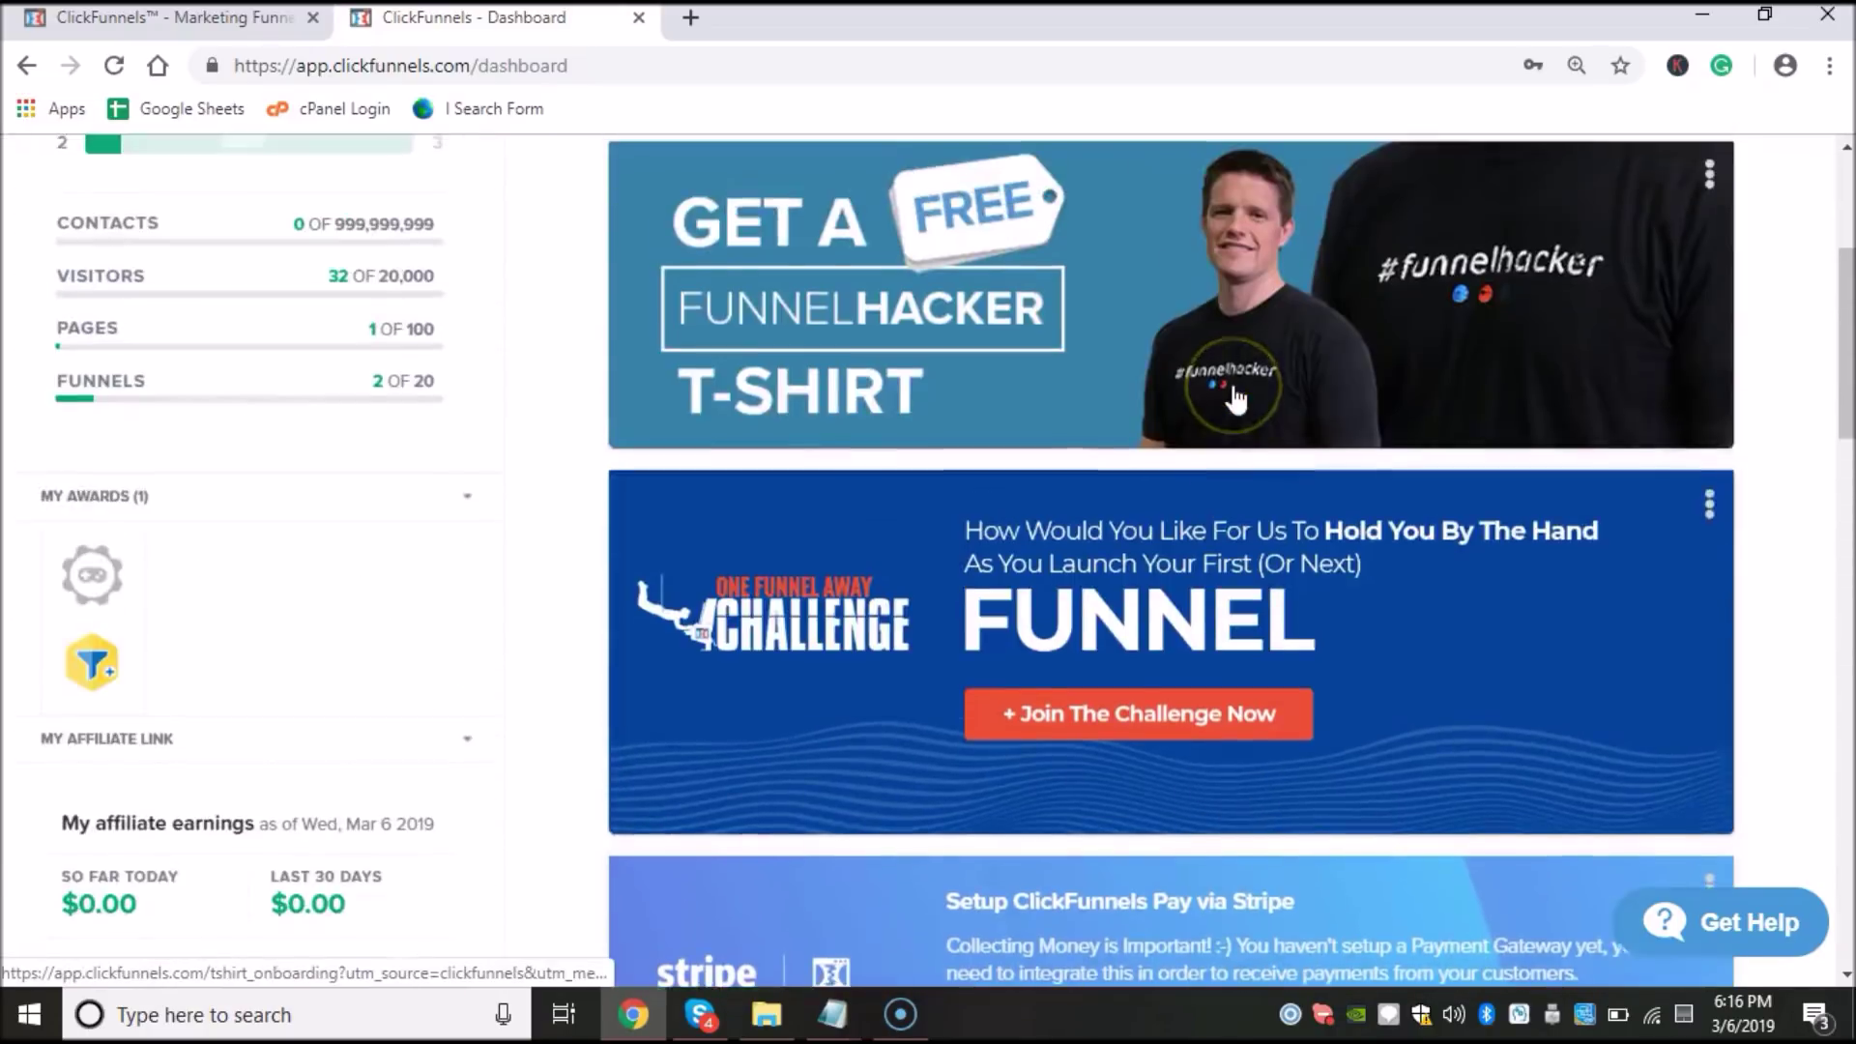
pyautogui.scroll(-5, 1088, 535)
pyautogui.scroll(-15, 1087, 534)
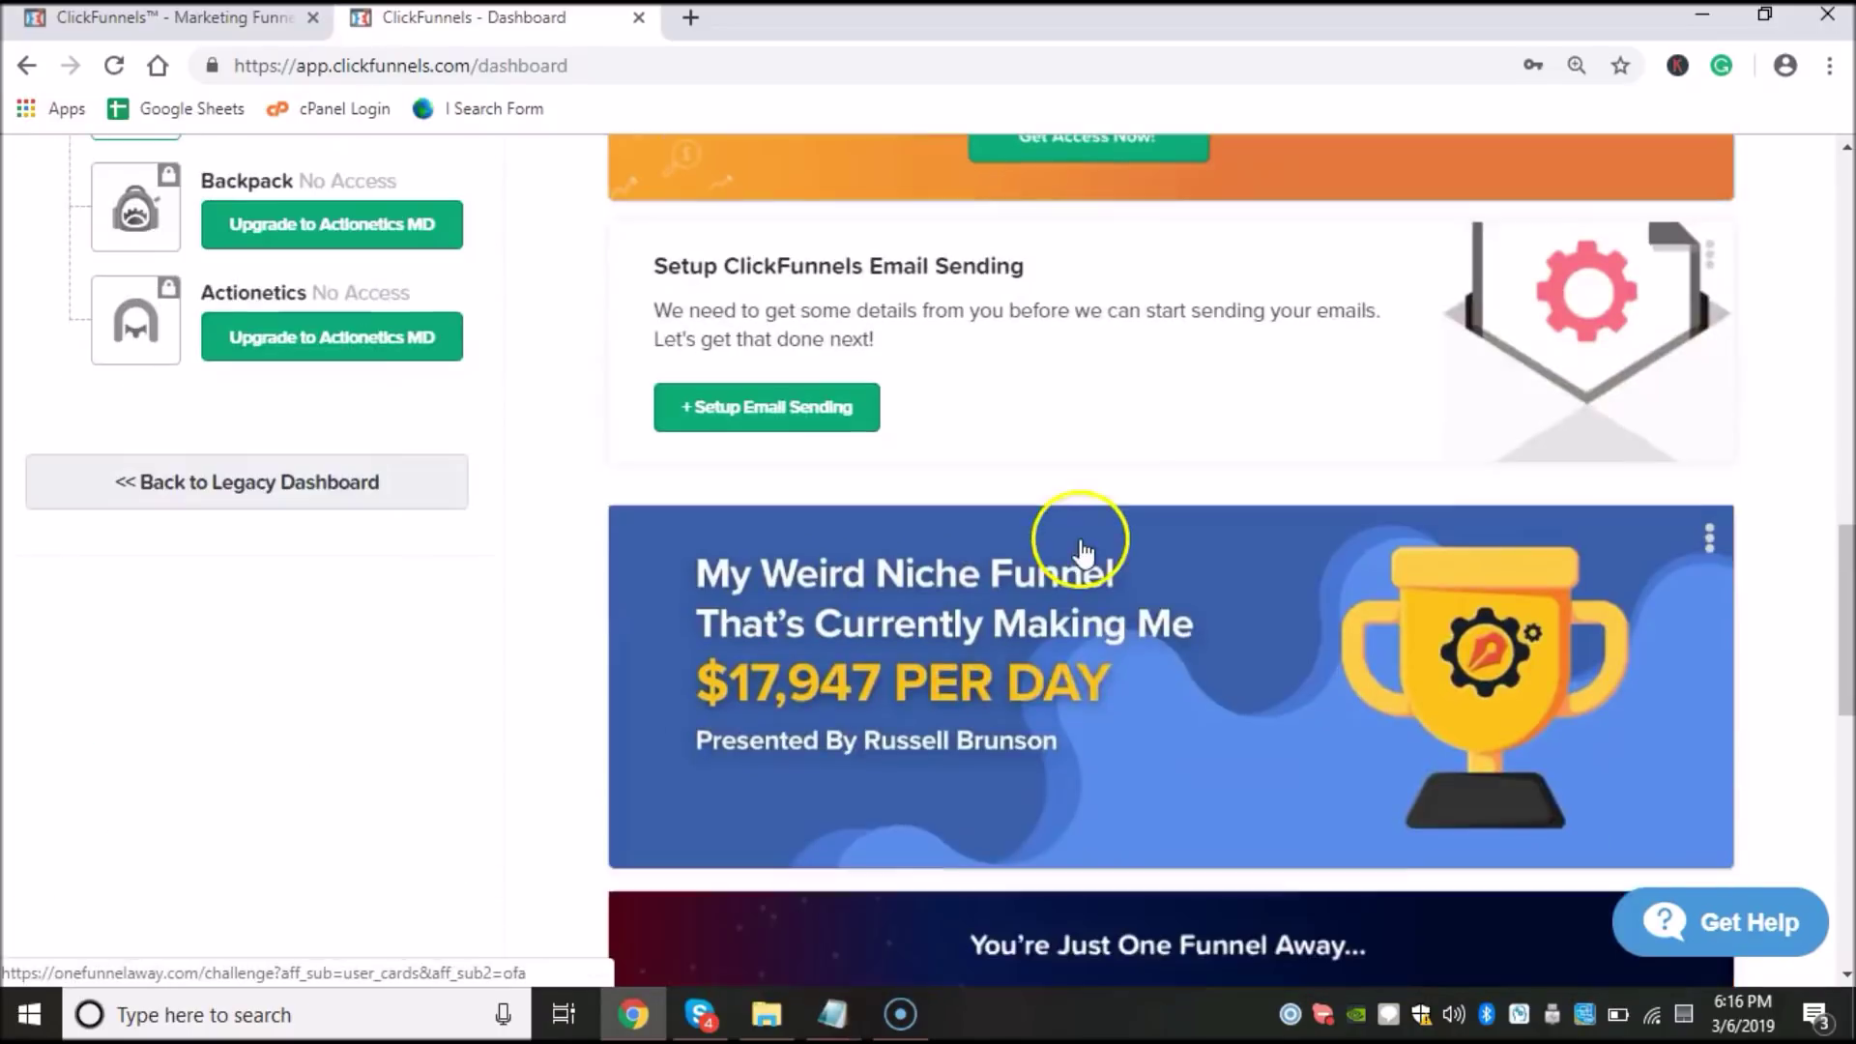
pyautogui.scroll(16, 1077, 539)
pyautogui.scroll(4, 1077, 521)
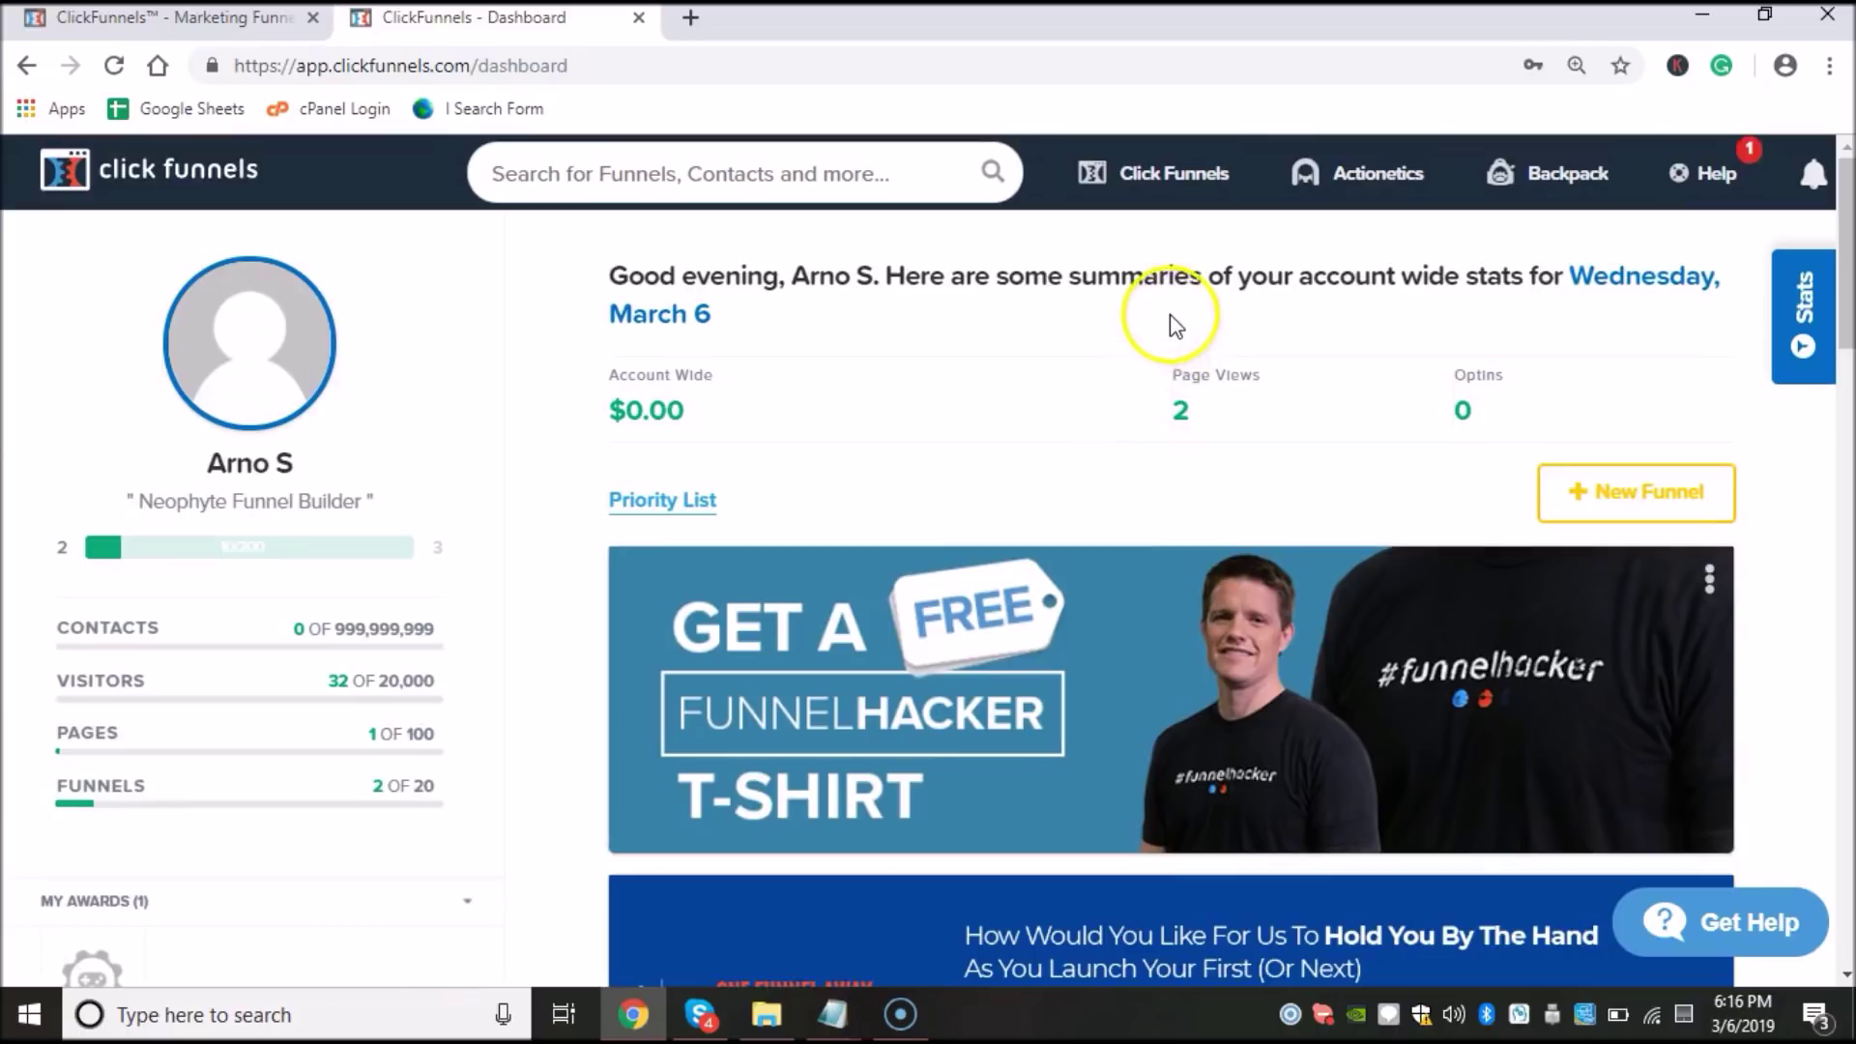
# Step: Open the funnels list and start a new funnel with the original step-by-step builder instead of the Cookbook
pyautogui.moveTo(1164, 192)
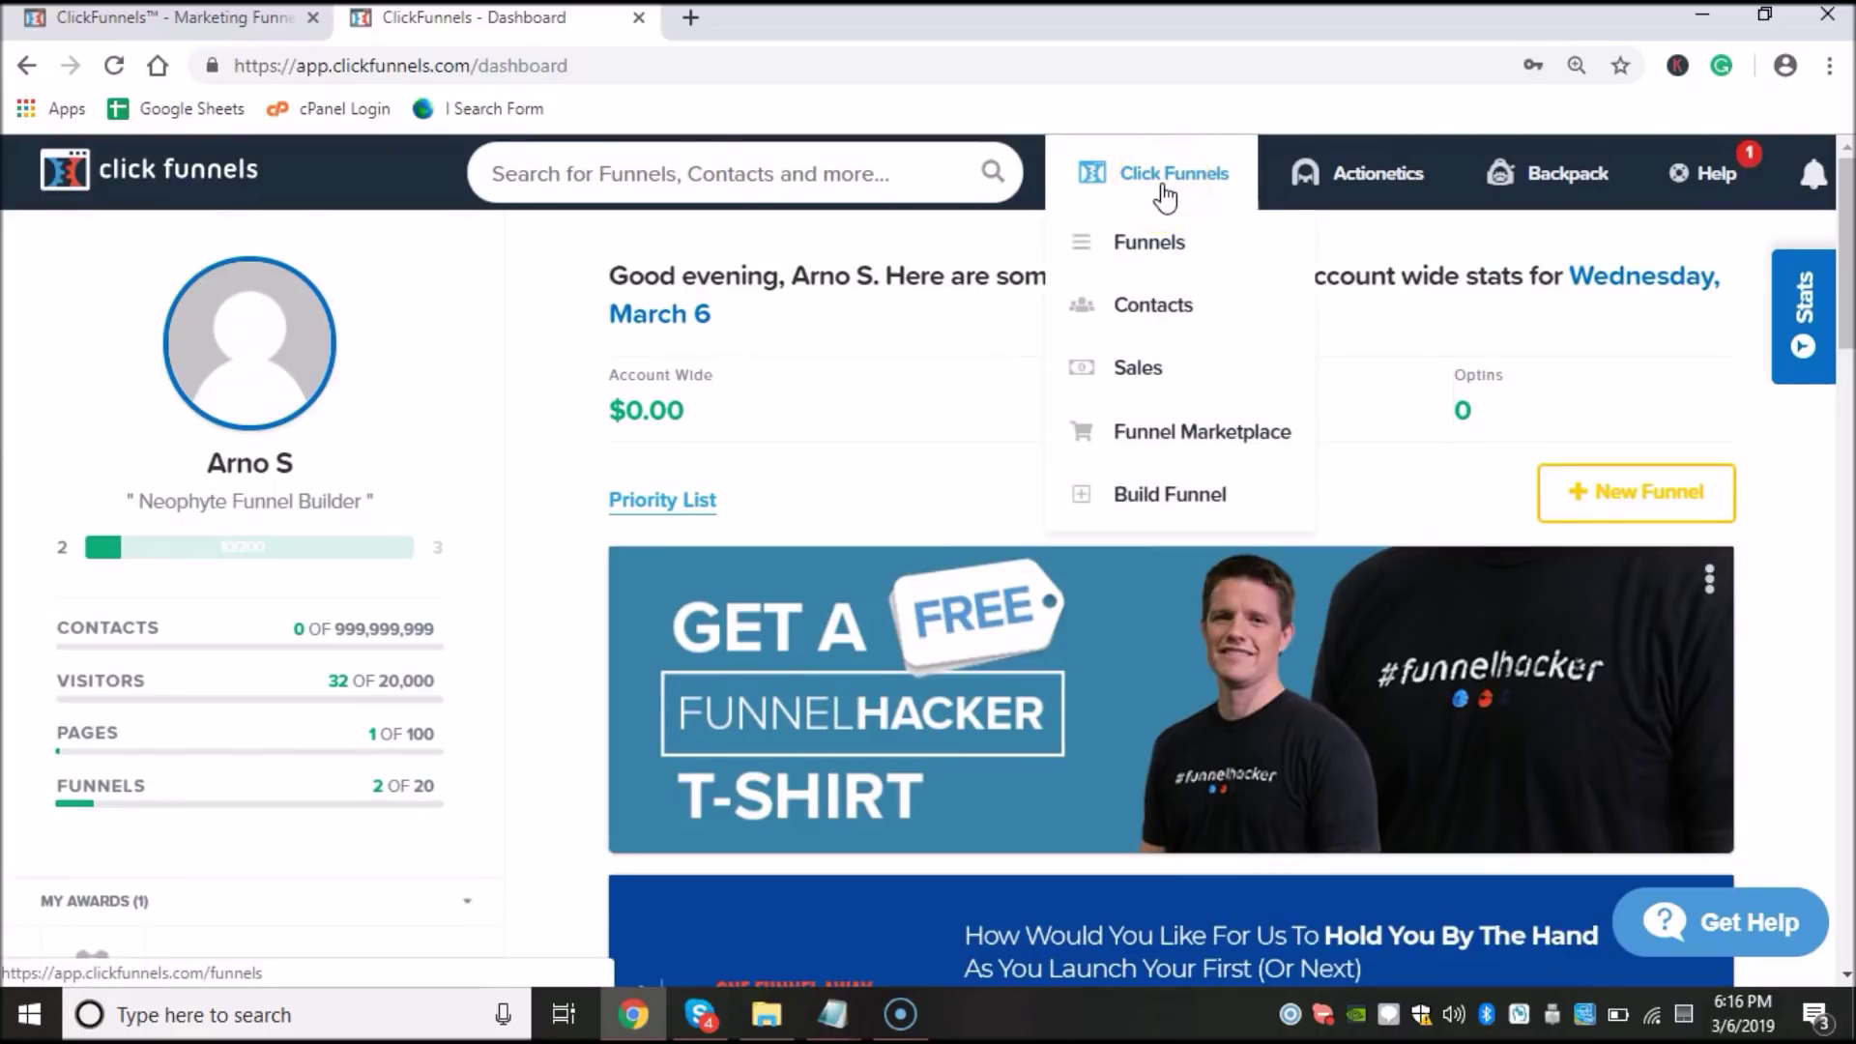
pyautogui.click(1170, 249)
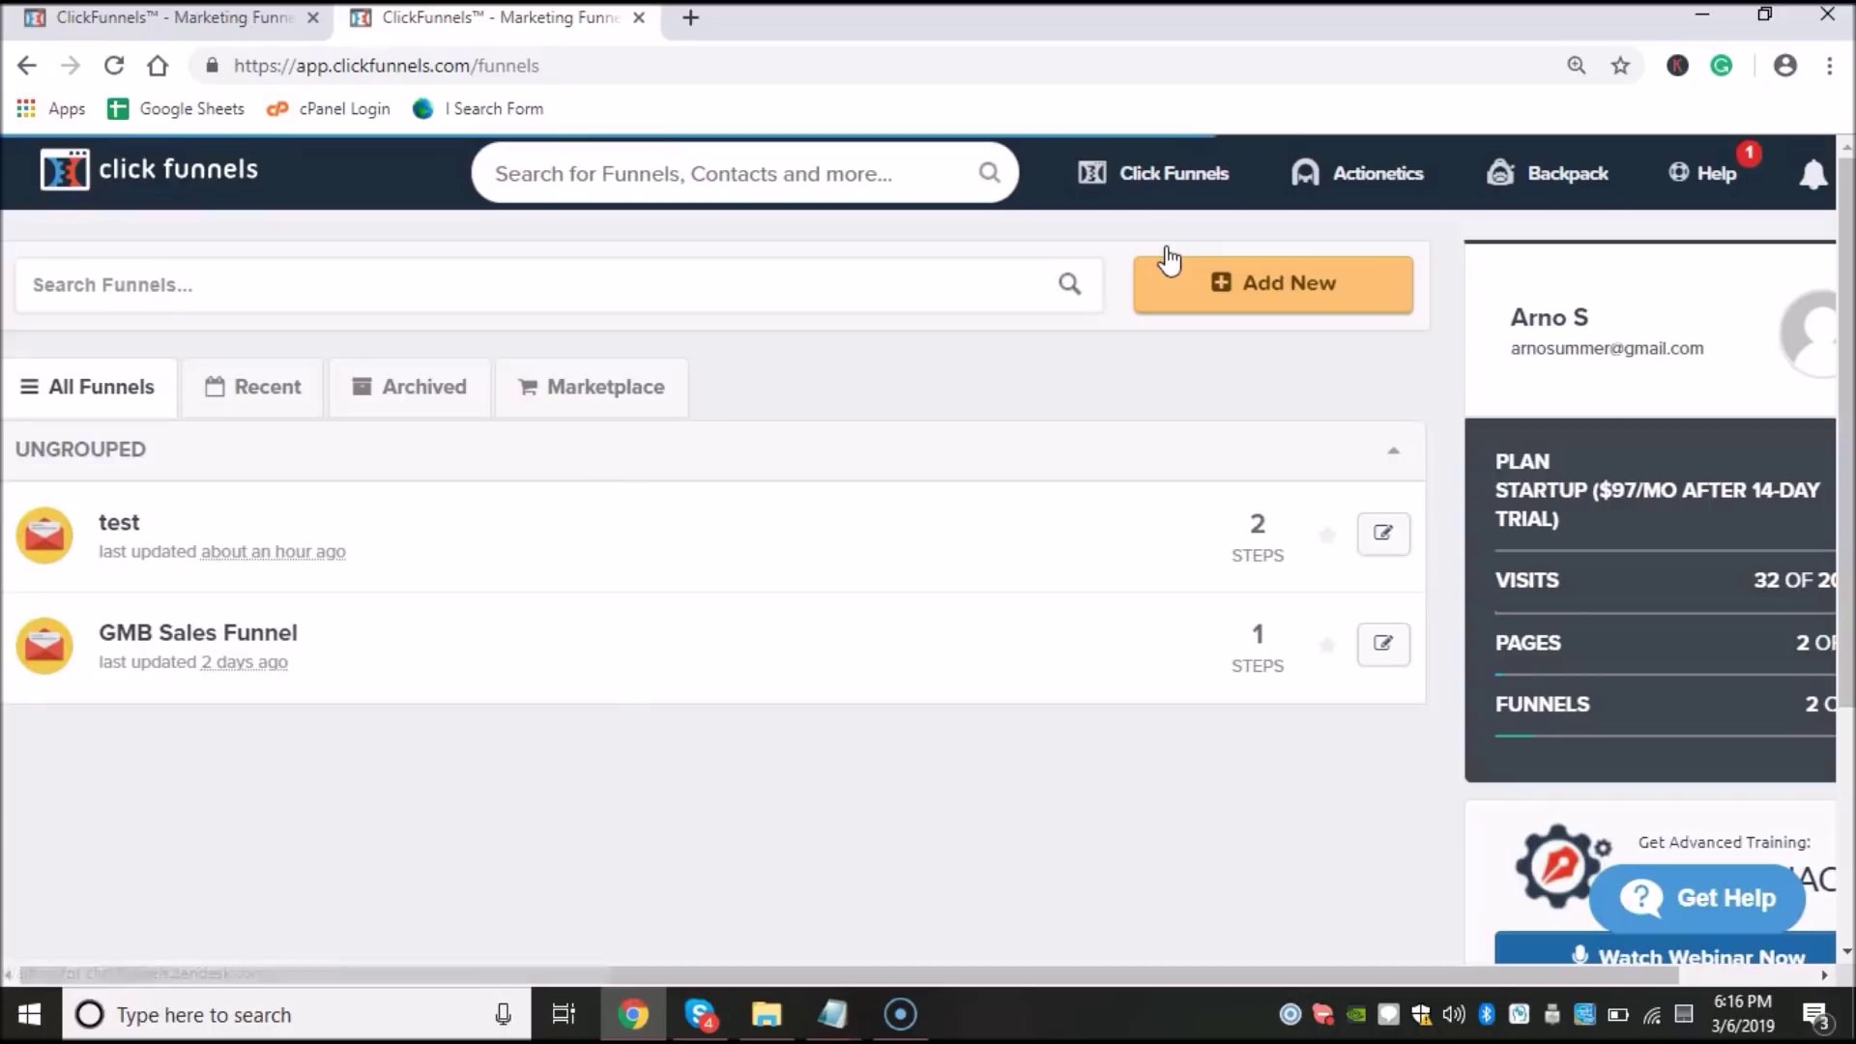
pyautogui.click(1220, 282)
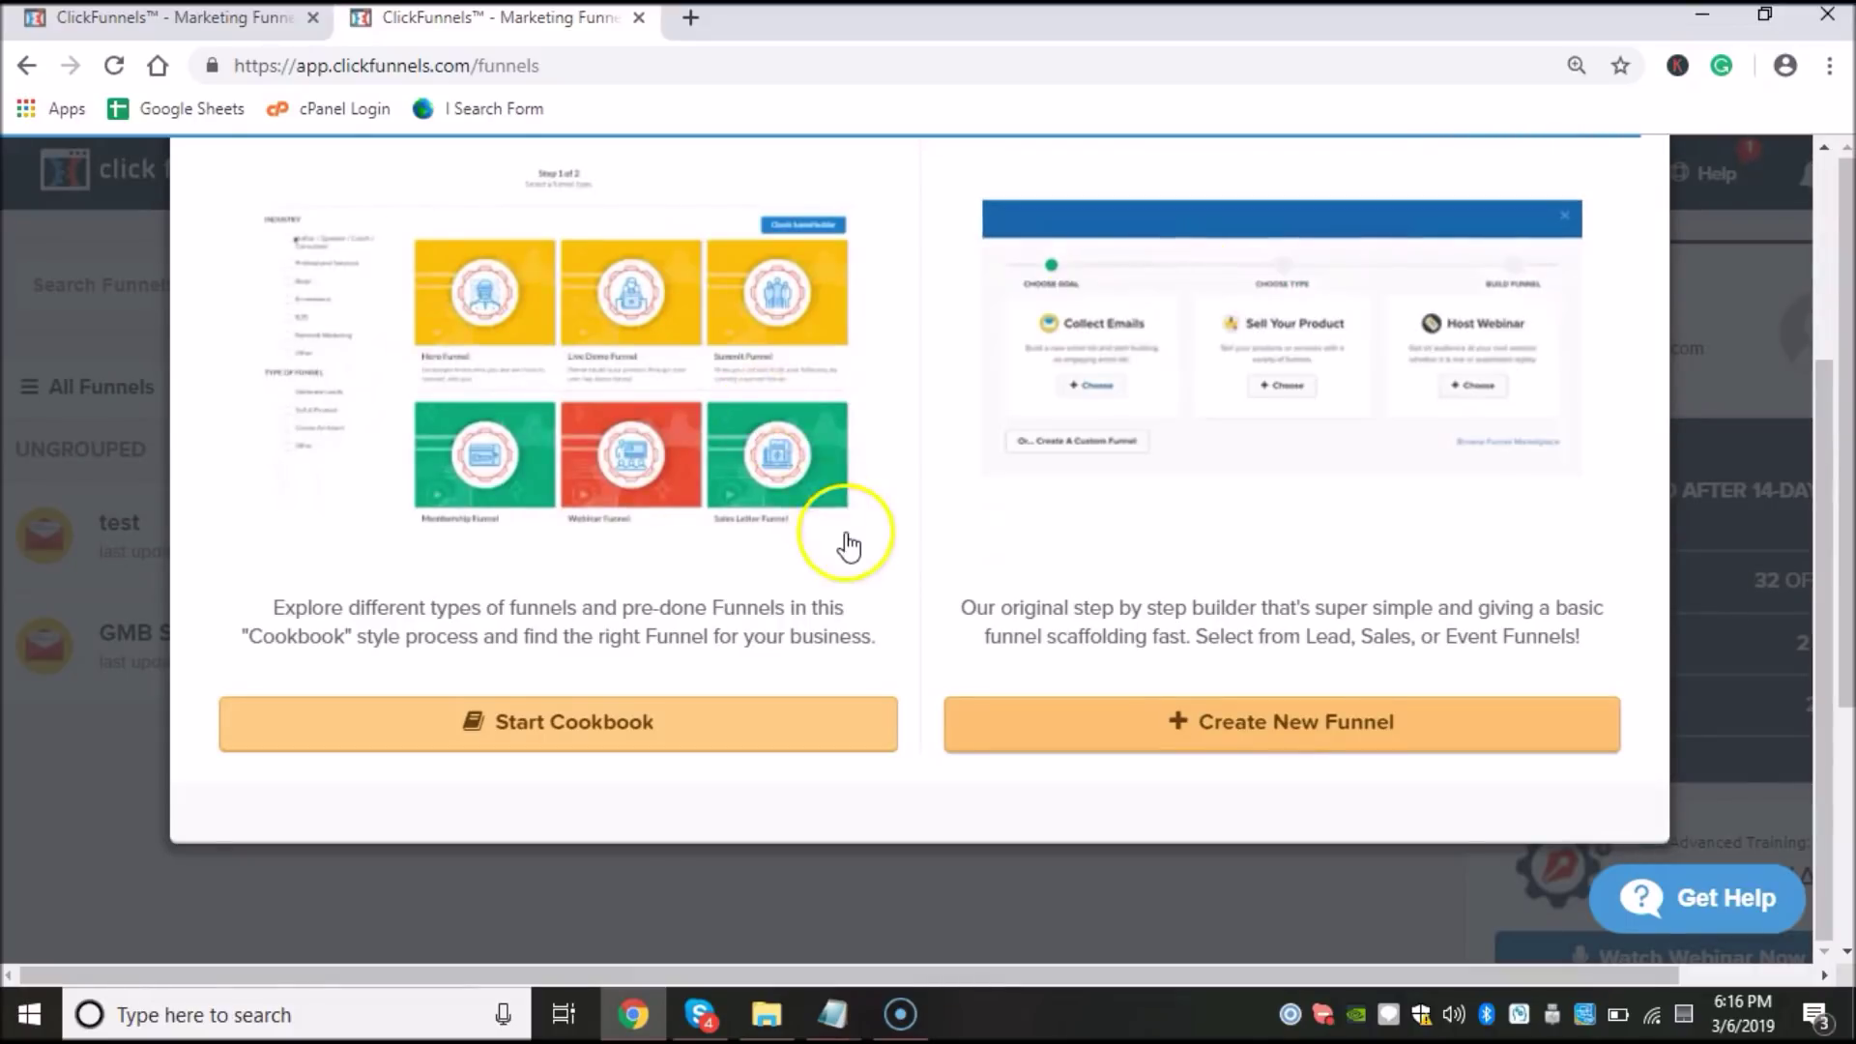
pyautogui.scroll(2, 848, 544)
pyautogui.scroll(-2, 849, 543)
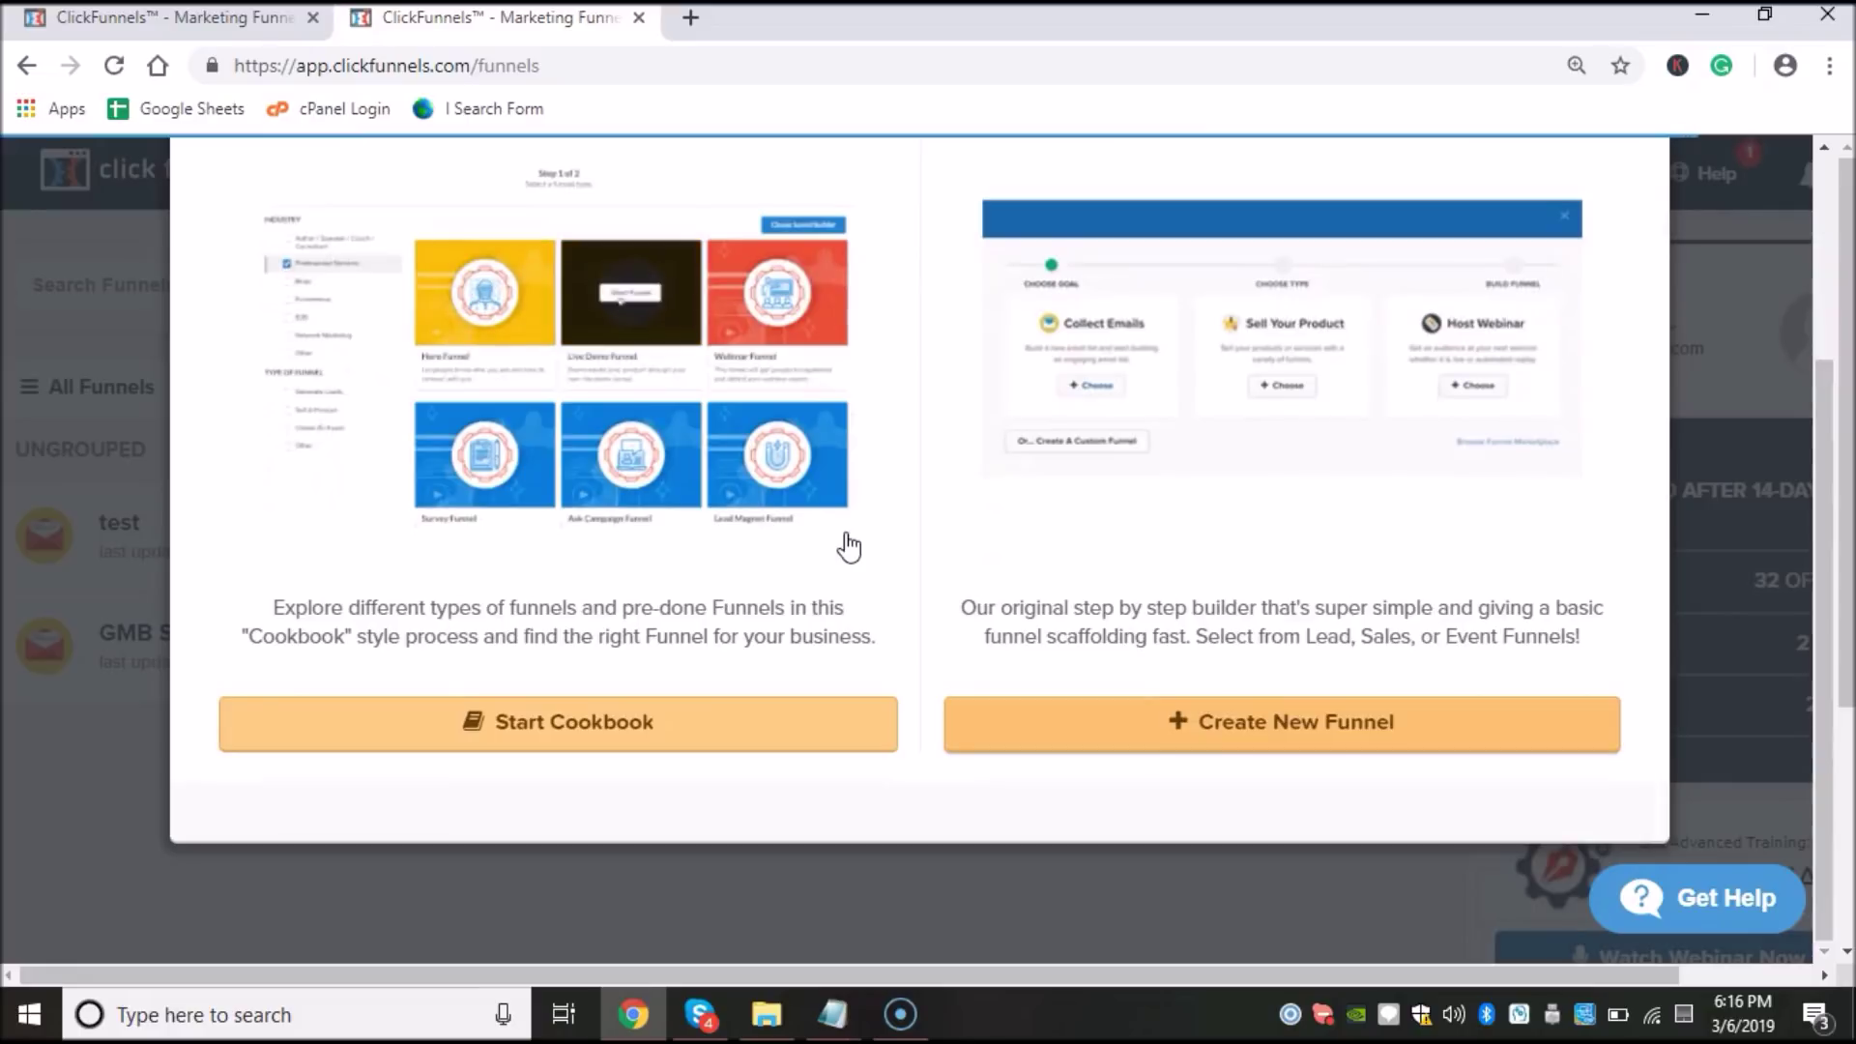
pyautogui.click(764, 731)
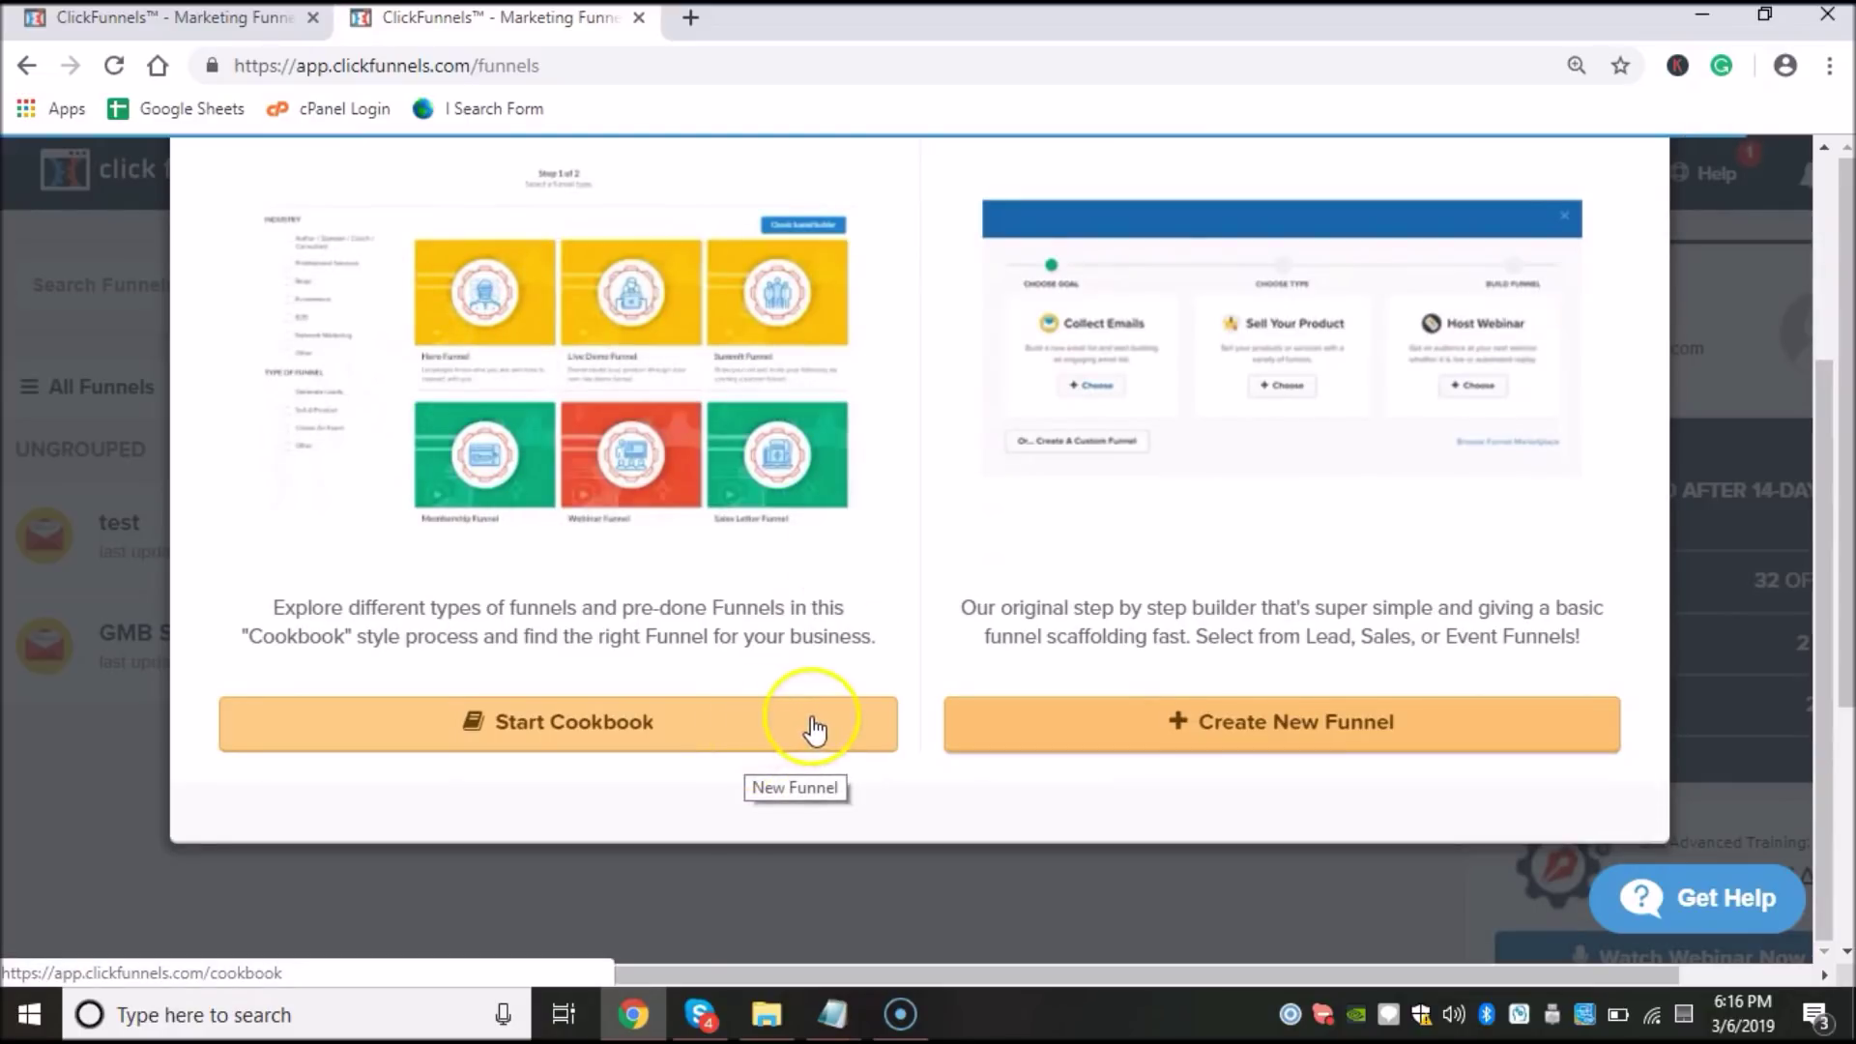
pyautogui.scroll(2, 870, 705)
pyautogui.scroll(-2, 871, 692)
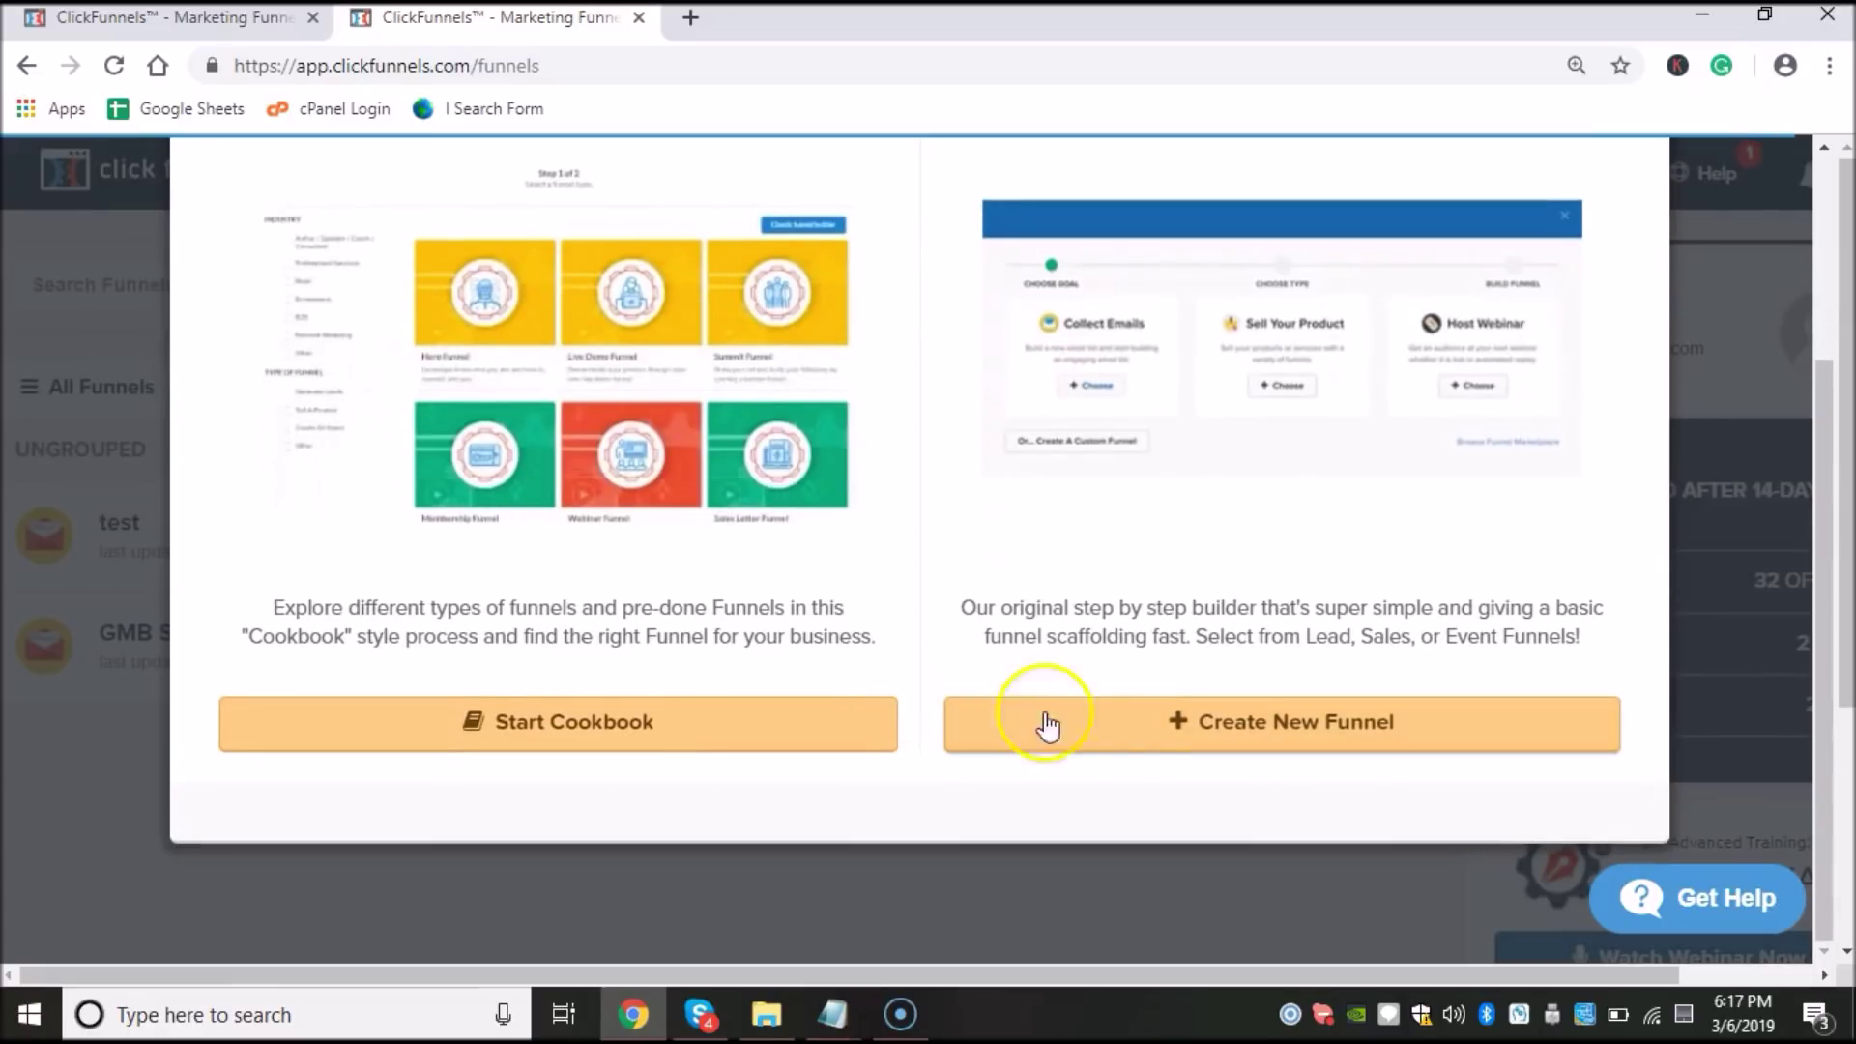
pyautogui.click(1276, 742)
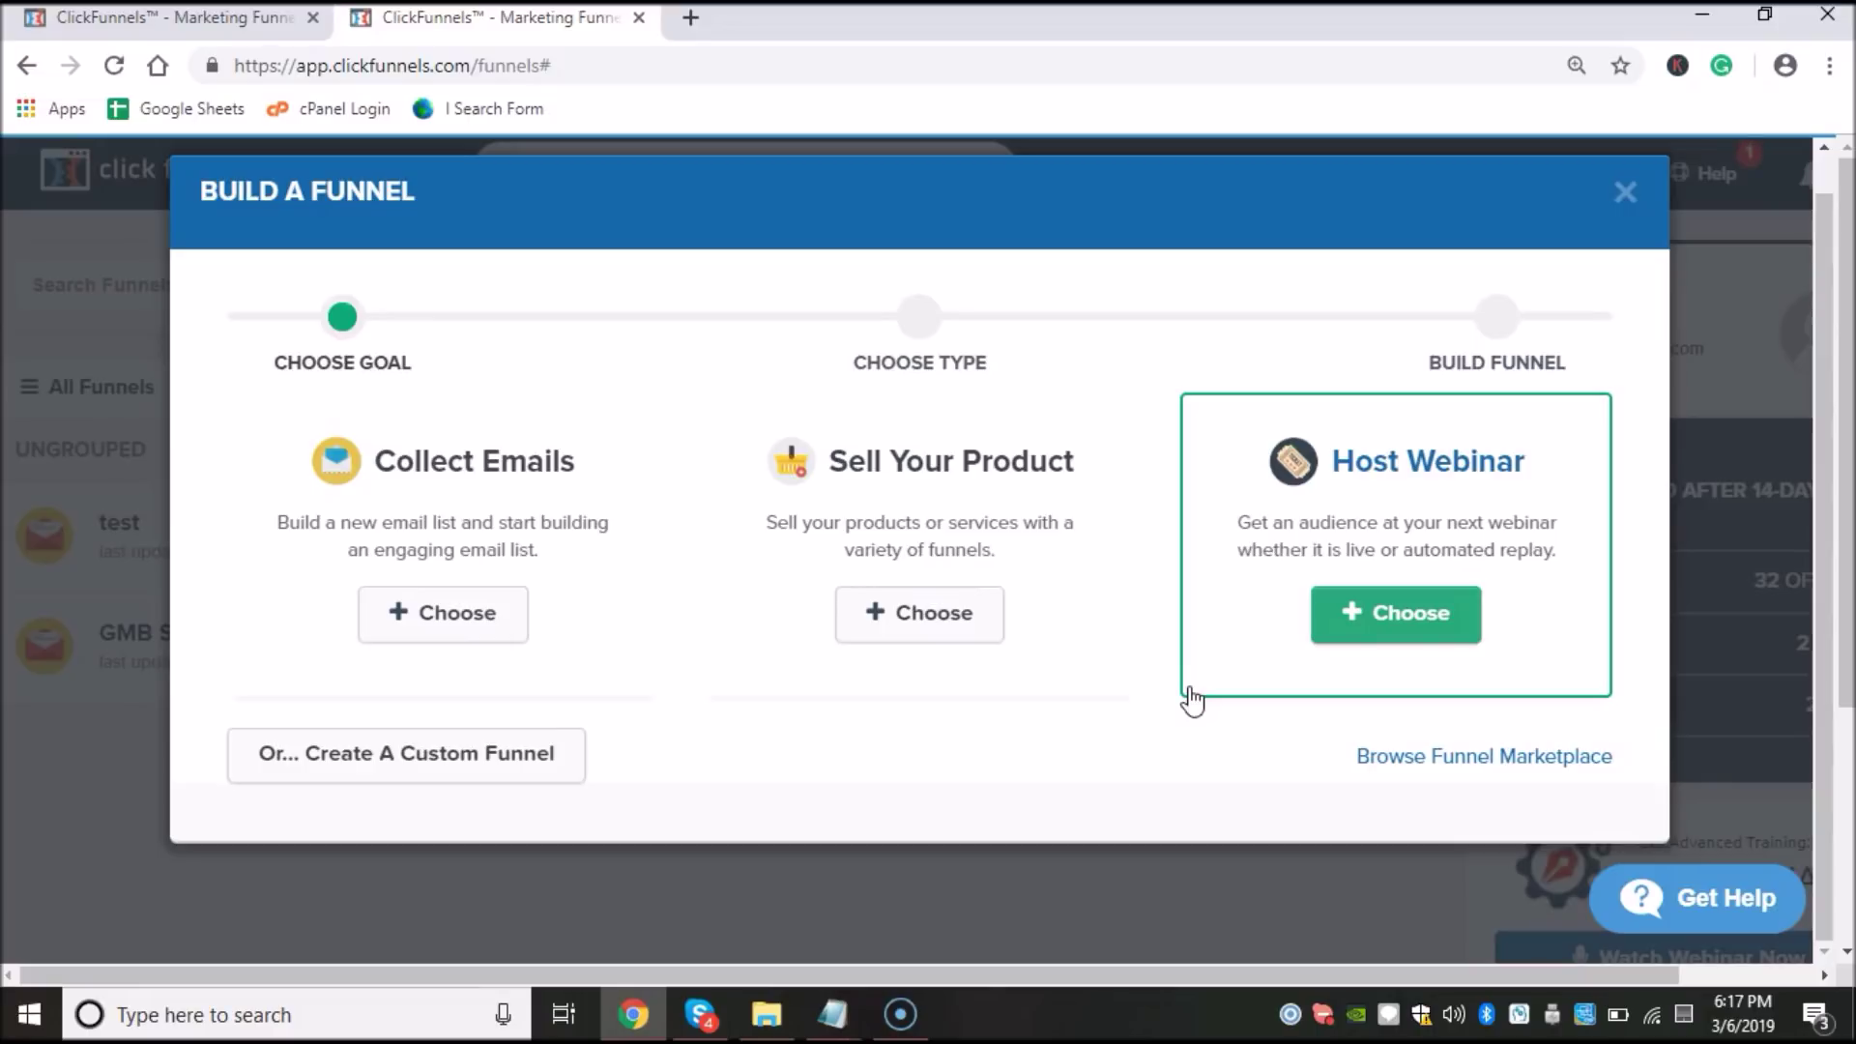
# Step: Choose Collect Emails as the goal of the new funnel
pyautogui.click(981, 614)
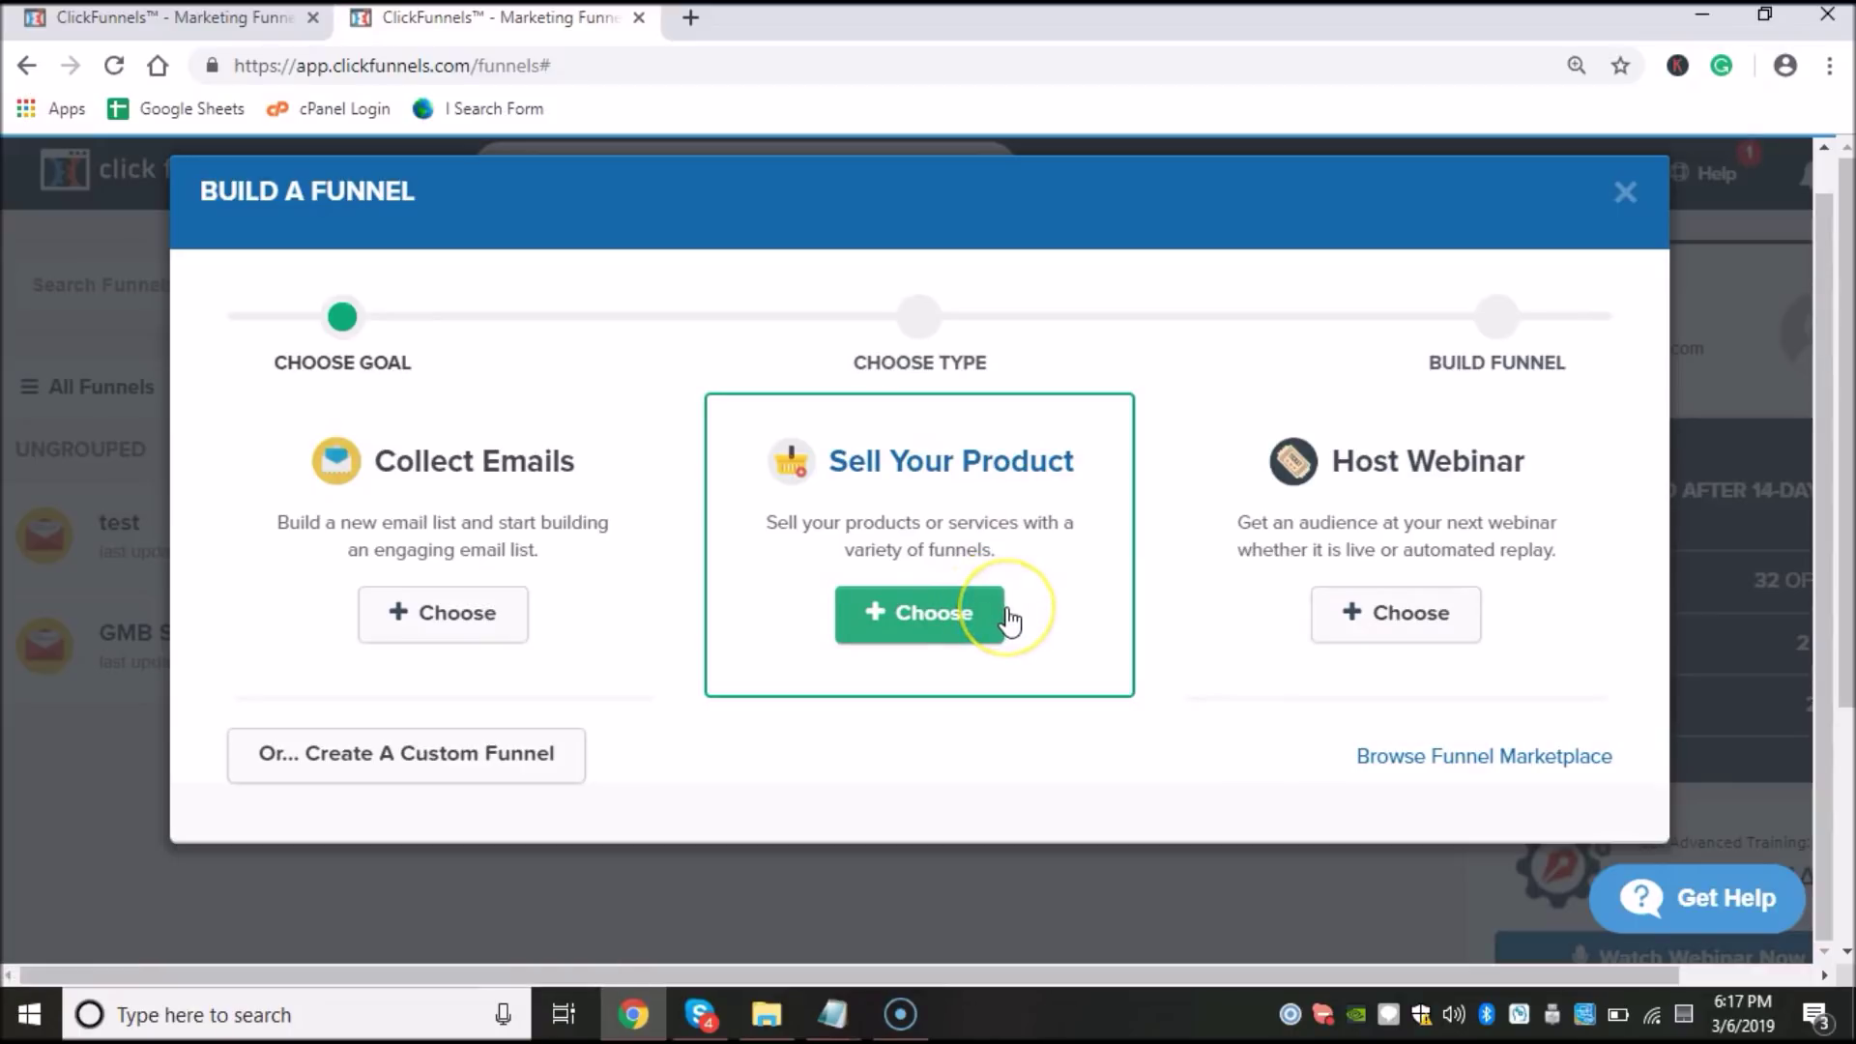
pyautogui.click(1265, 624)
pyautogui.click(392, 620)
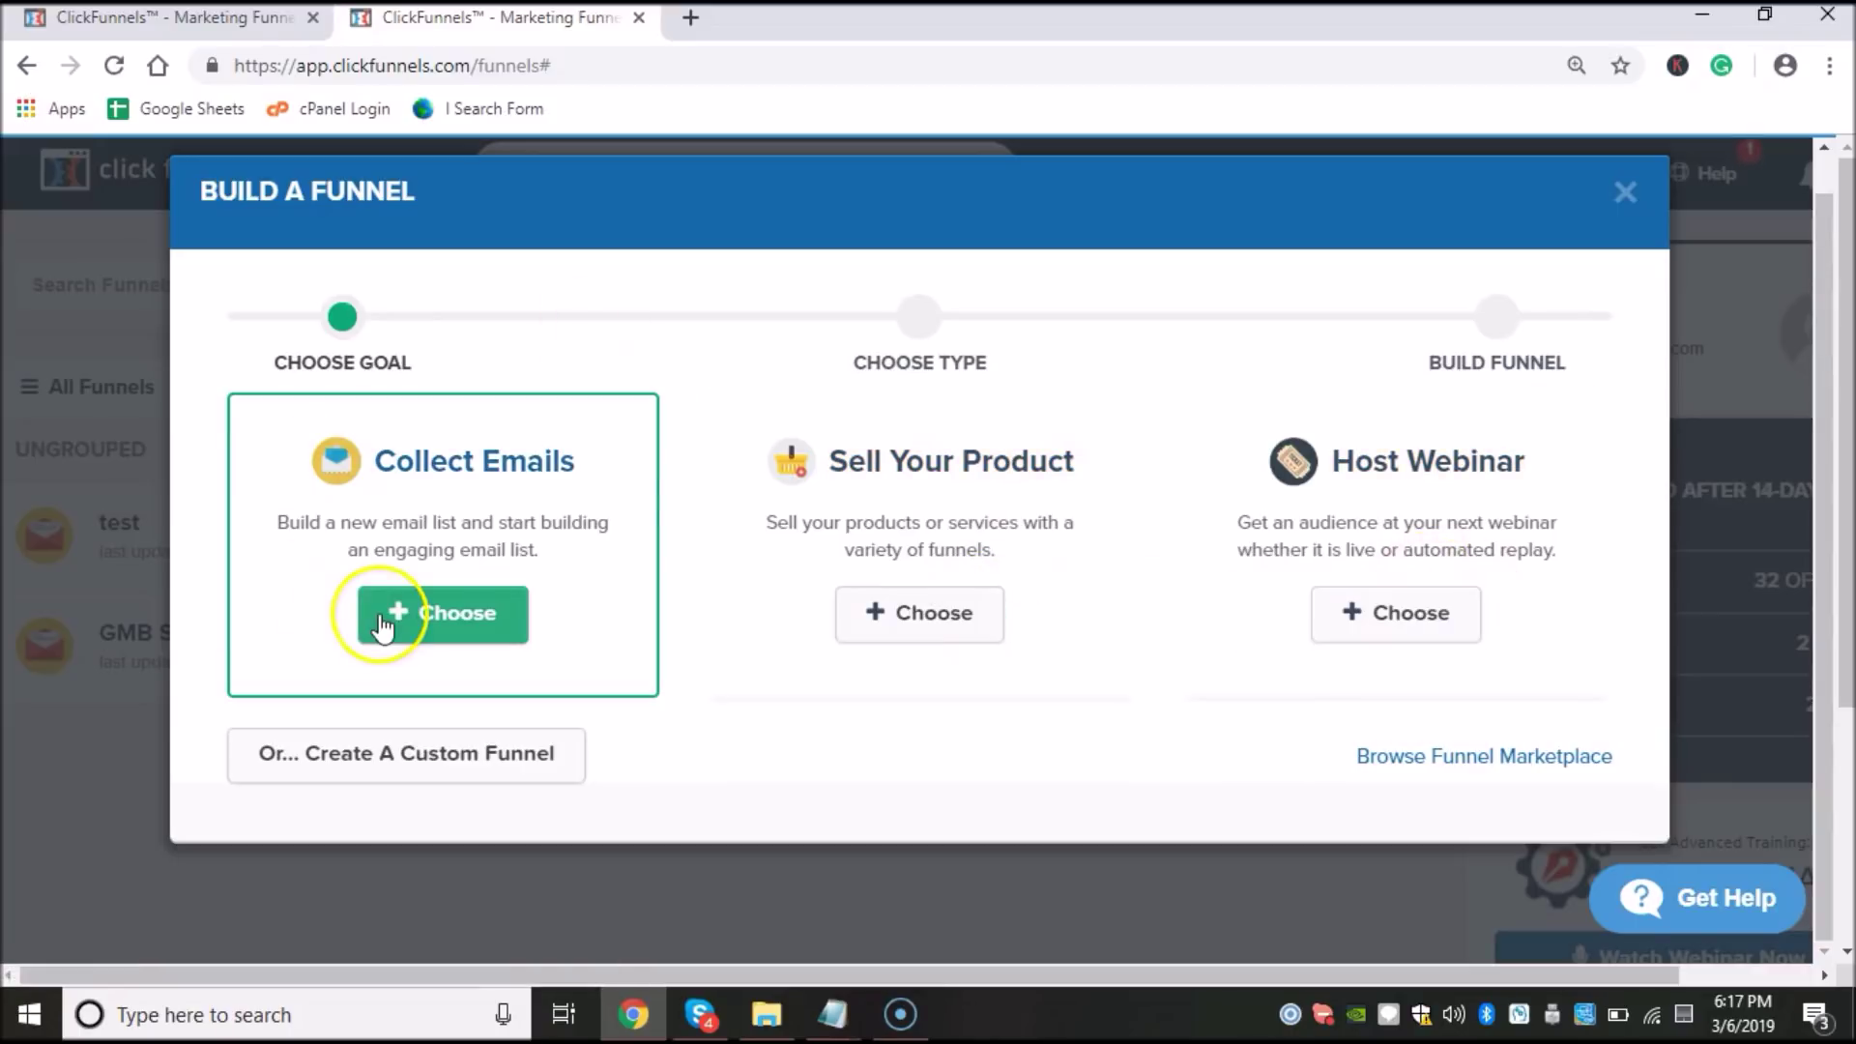
pyautogui.click(386, 619)
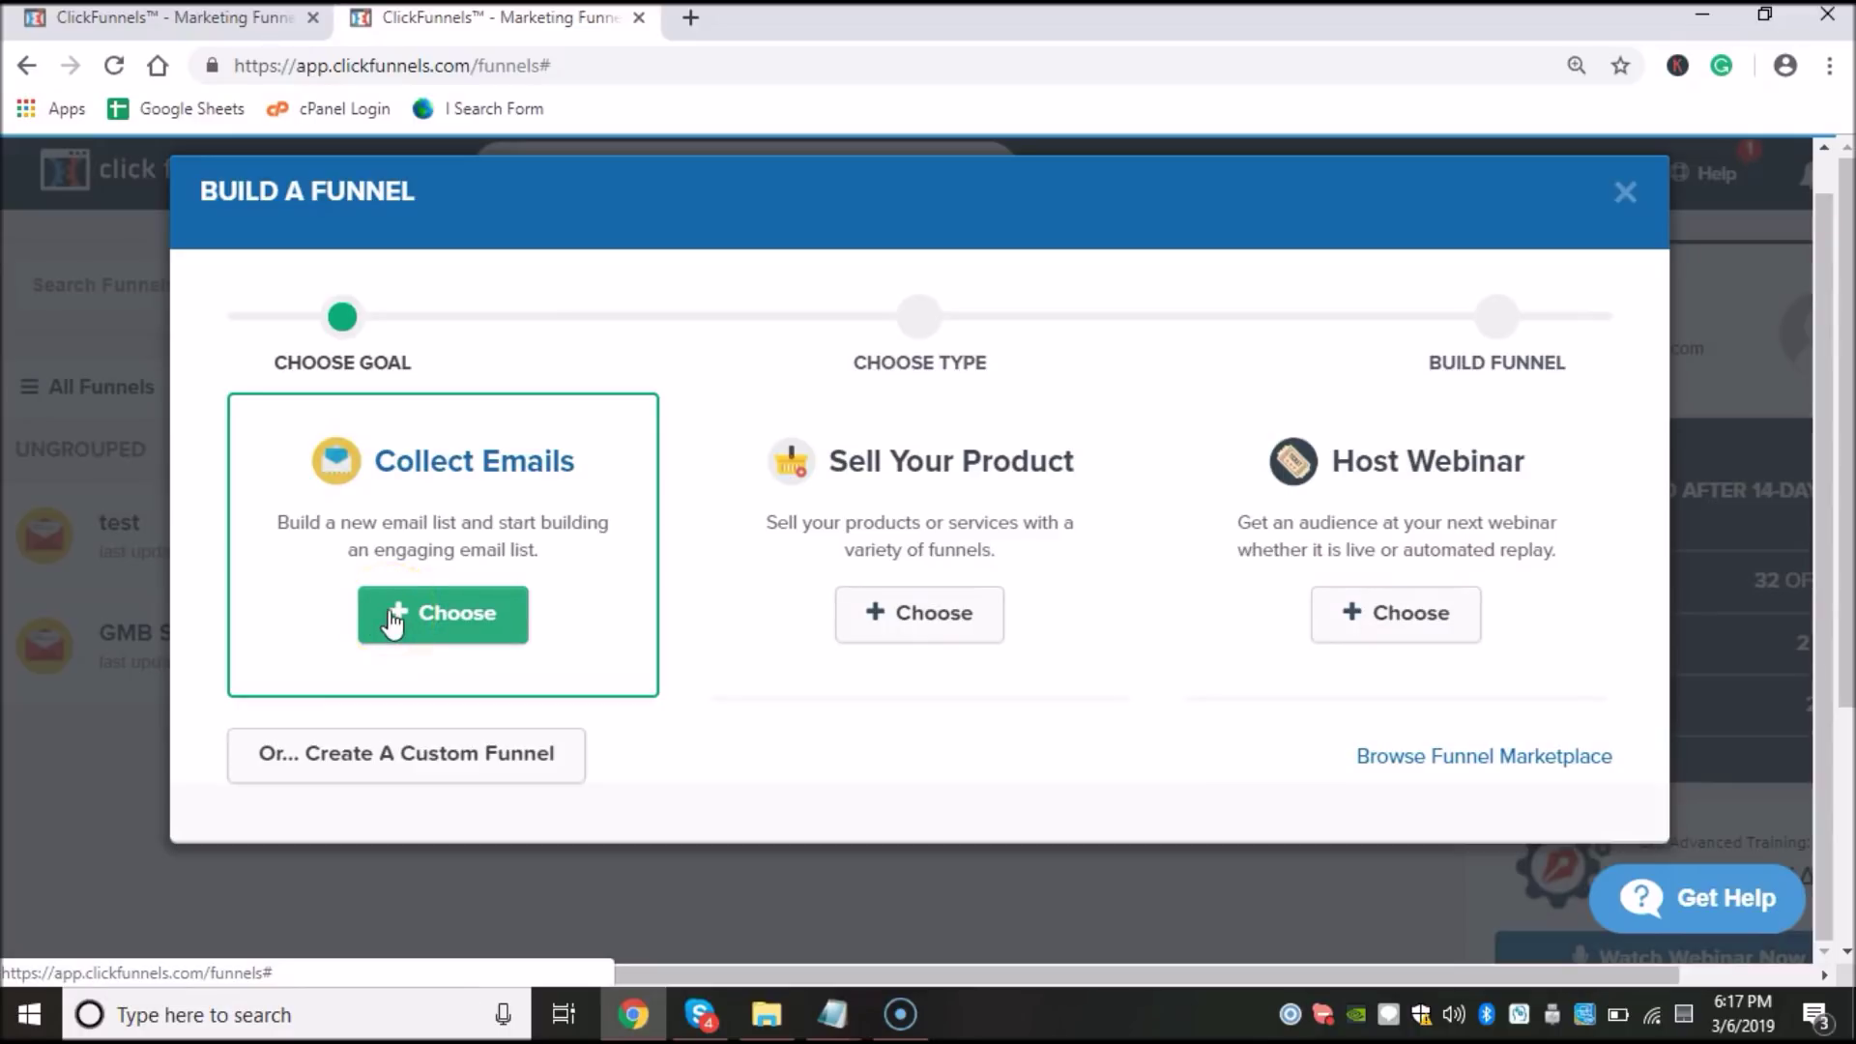
pyautogui.click(392, 622)
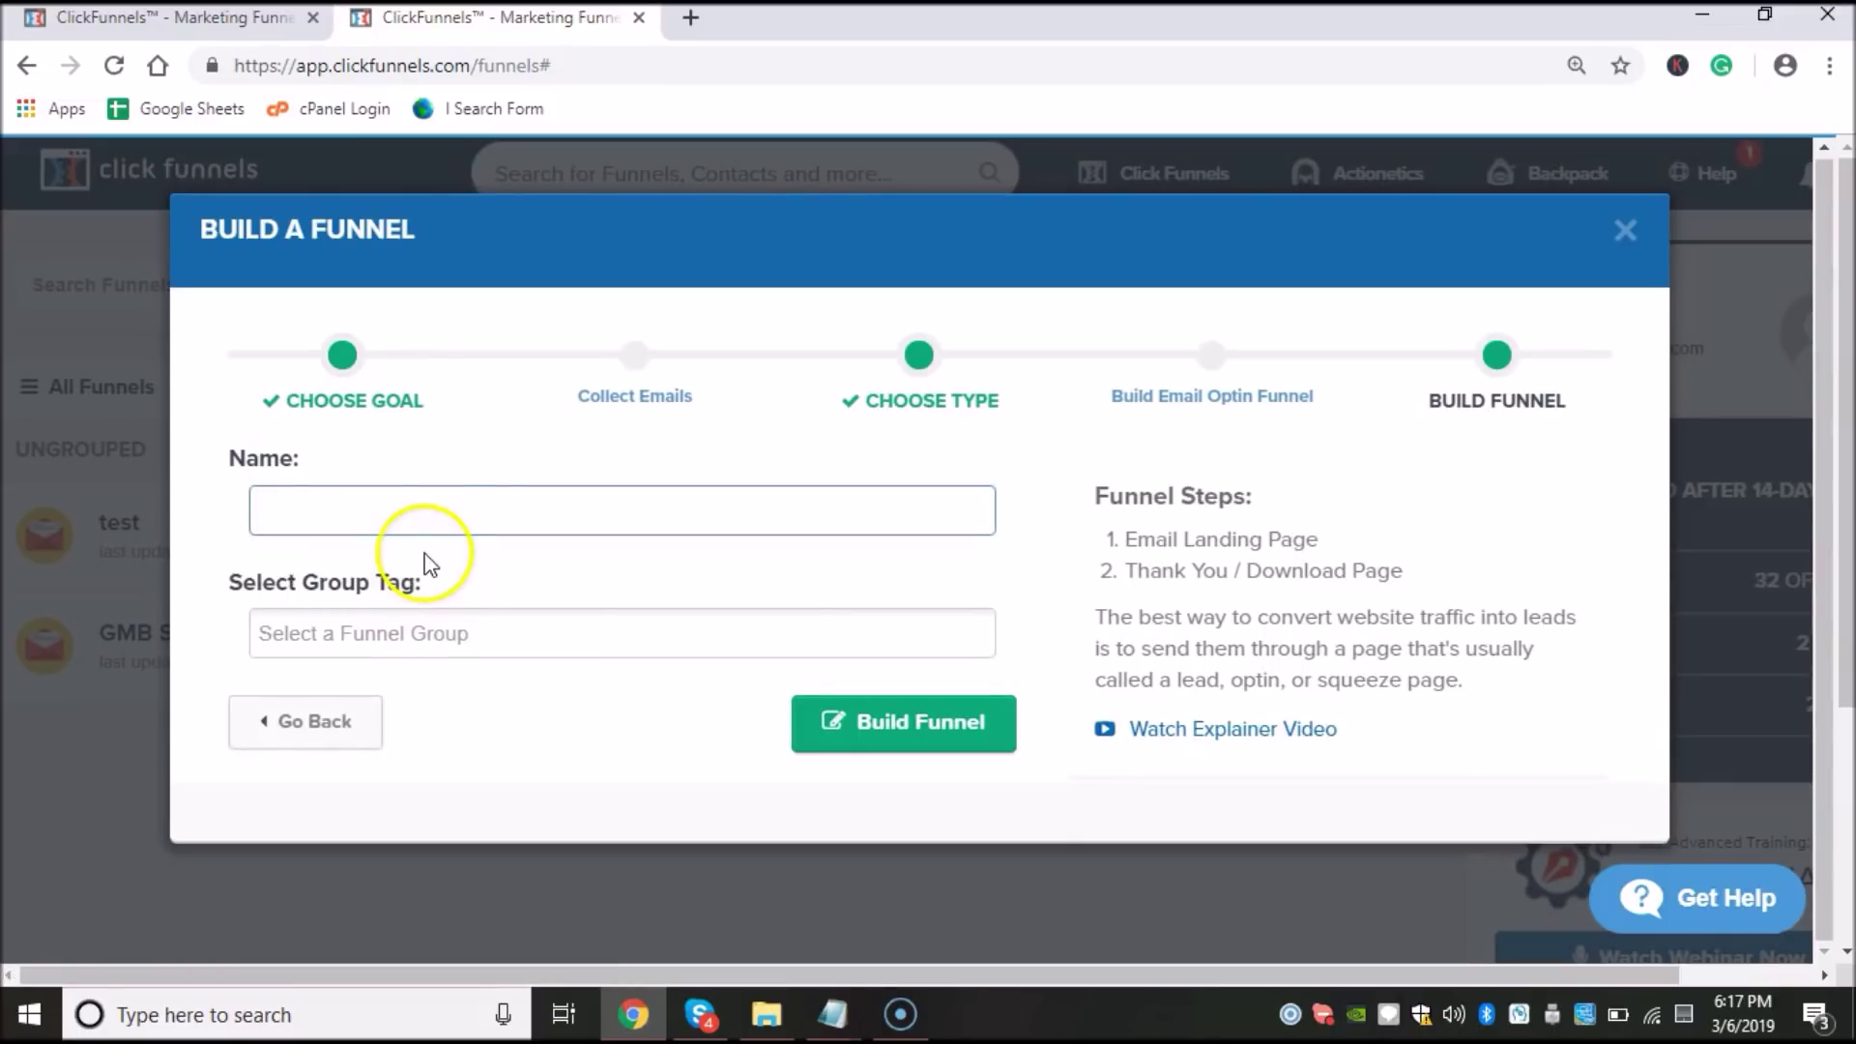
# Step: Name the email optin funnel Youtube and build it without a group tag
pyautogui.click(422, 517)
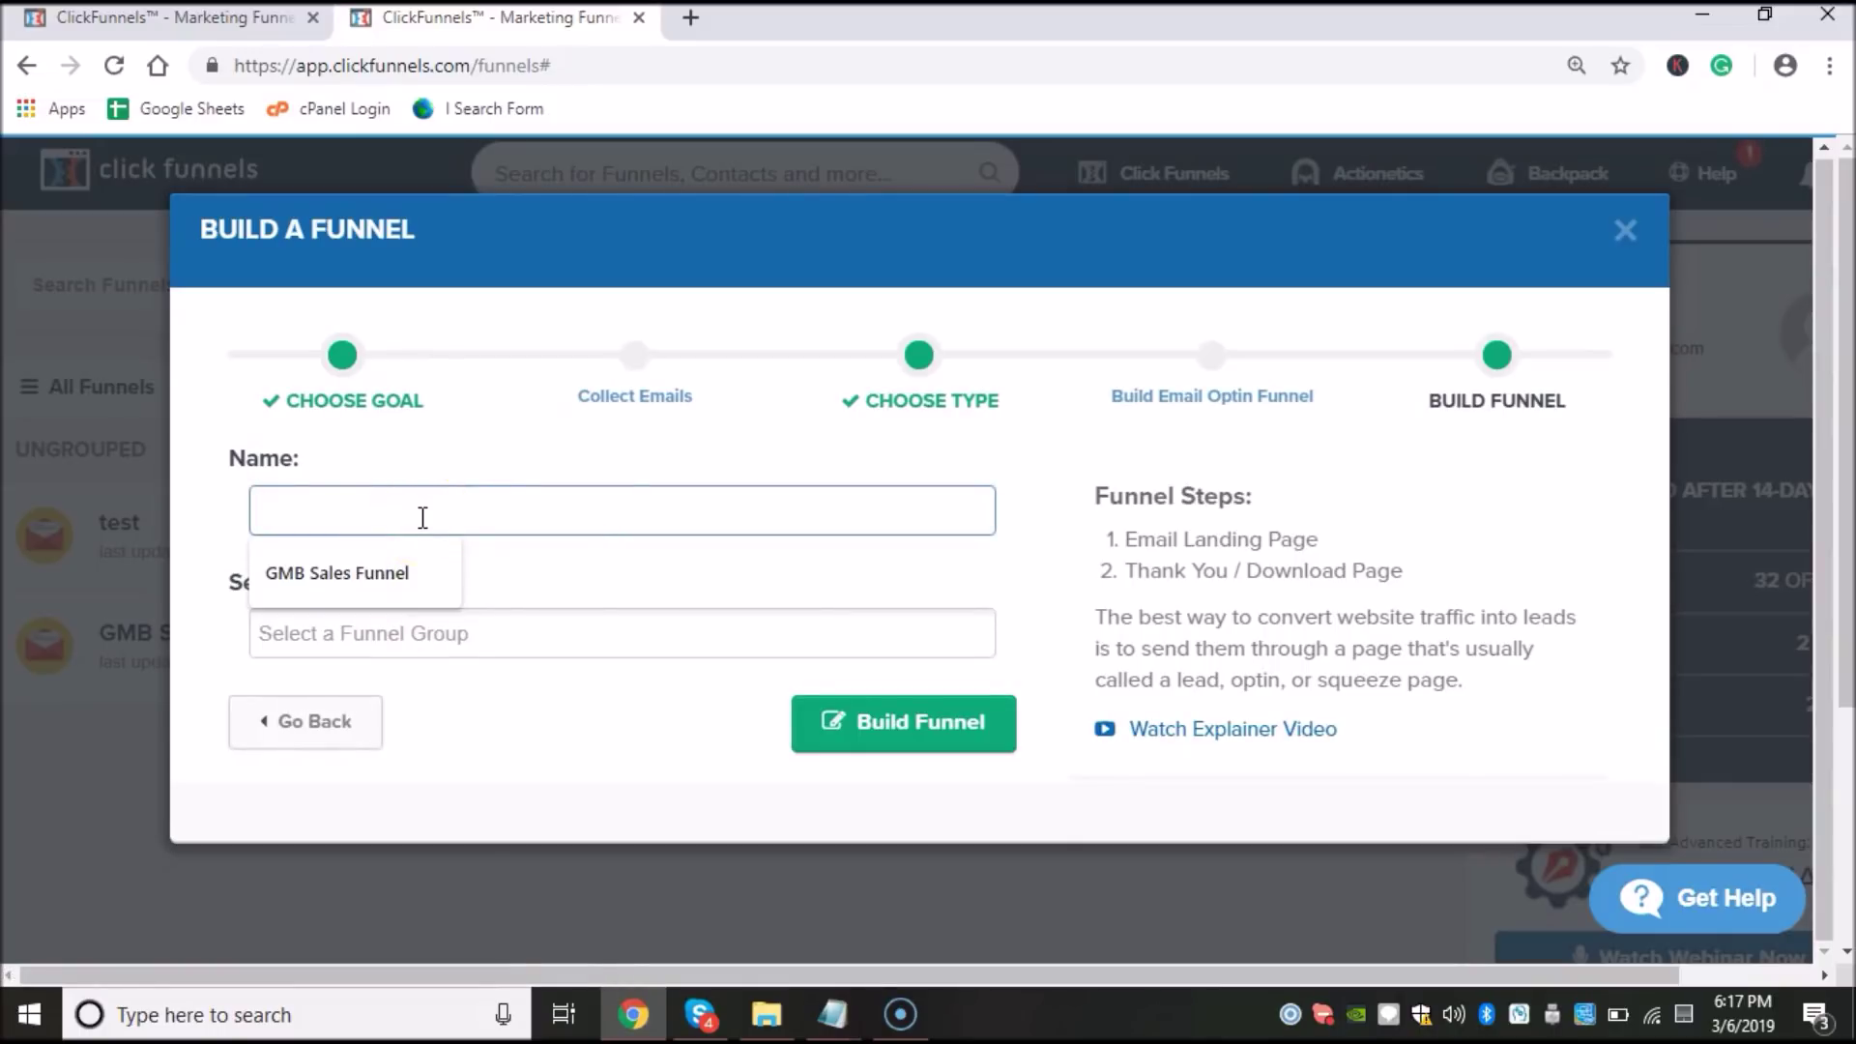
pyautogui.write('Youtube')
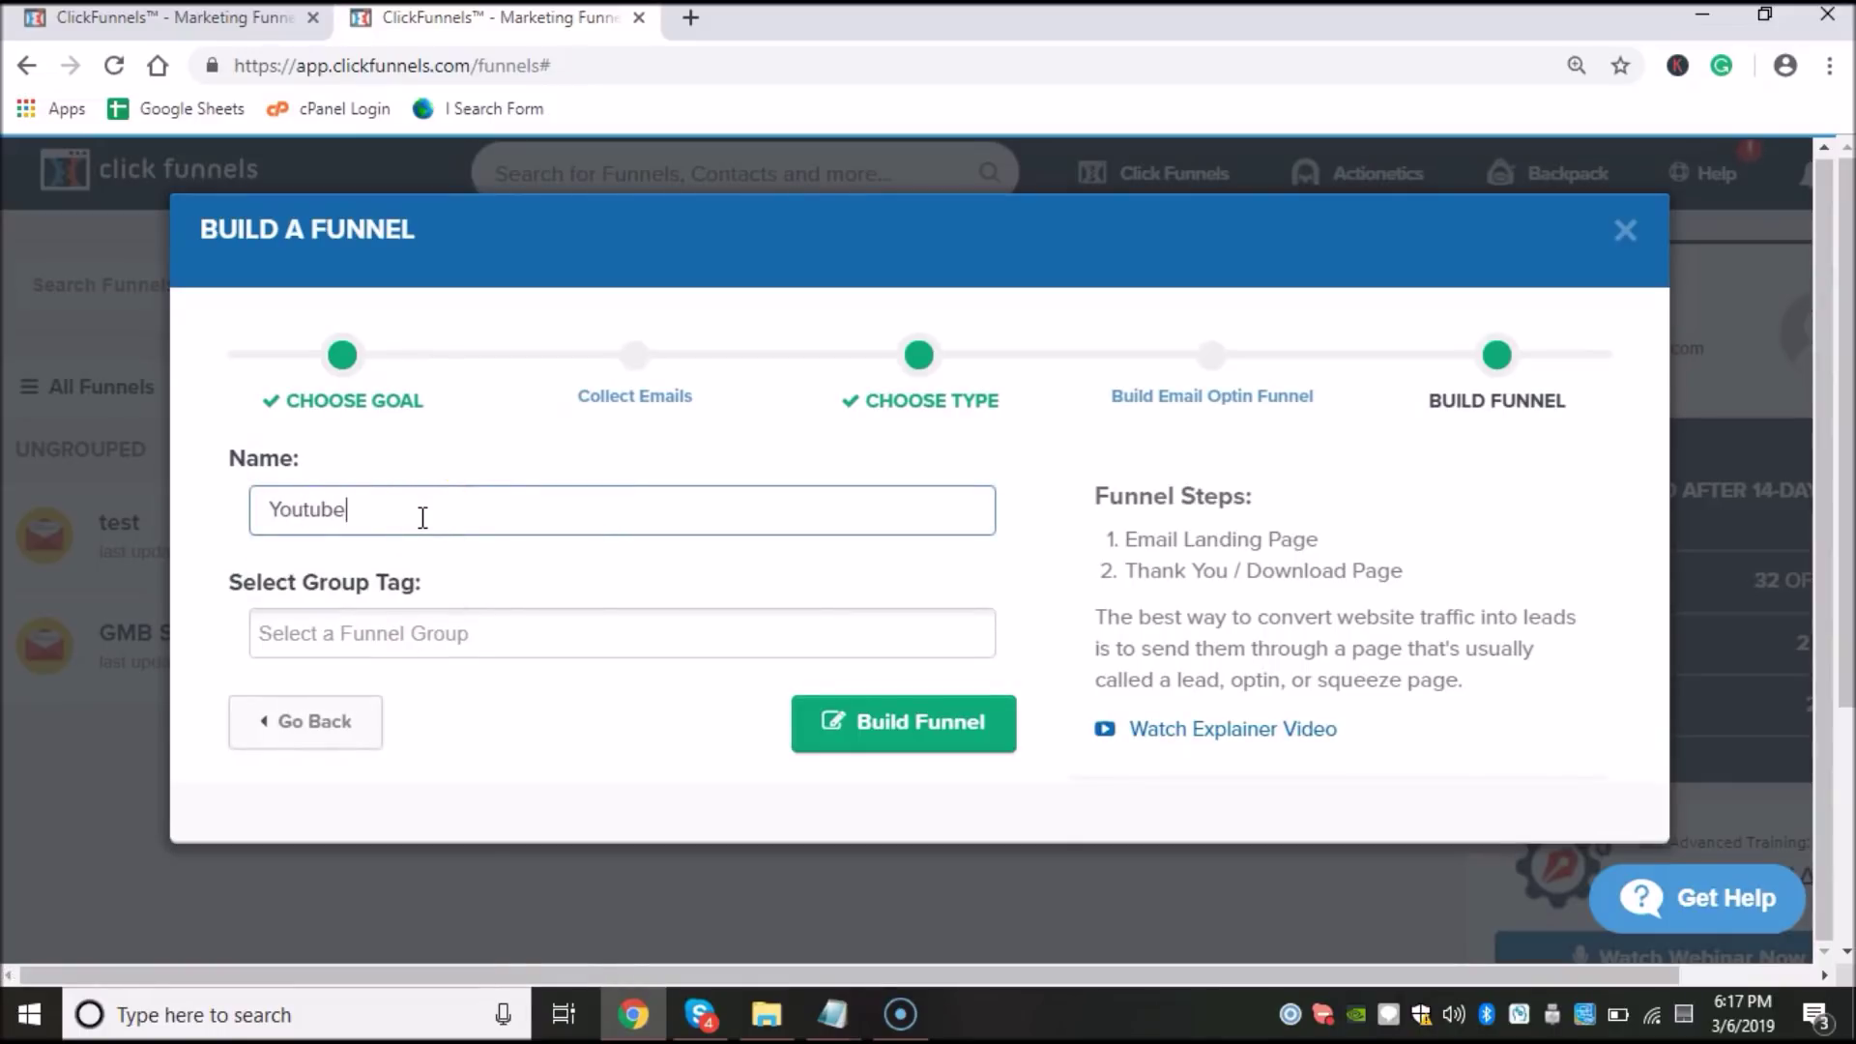
pyautogui.click(448, 543)
pyautogui.click(570, 592)
pyautogui.moveTo(432, 592); pyautogui.dragTo(232, 596)
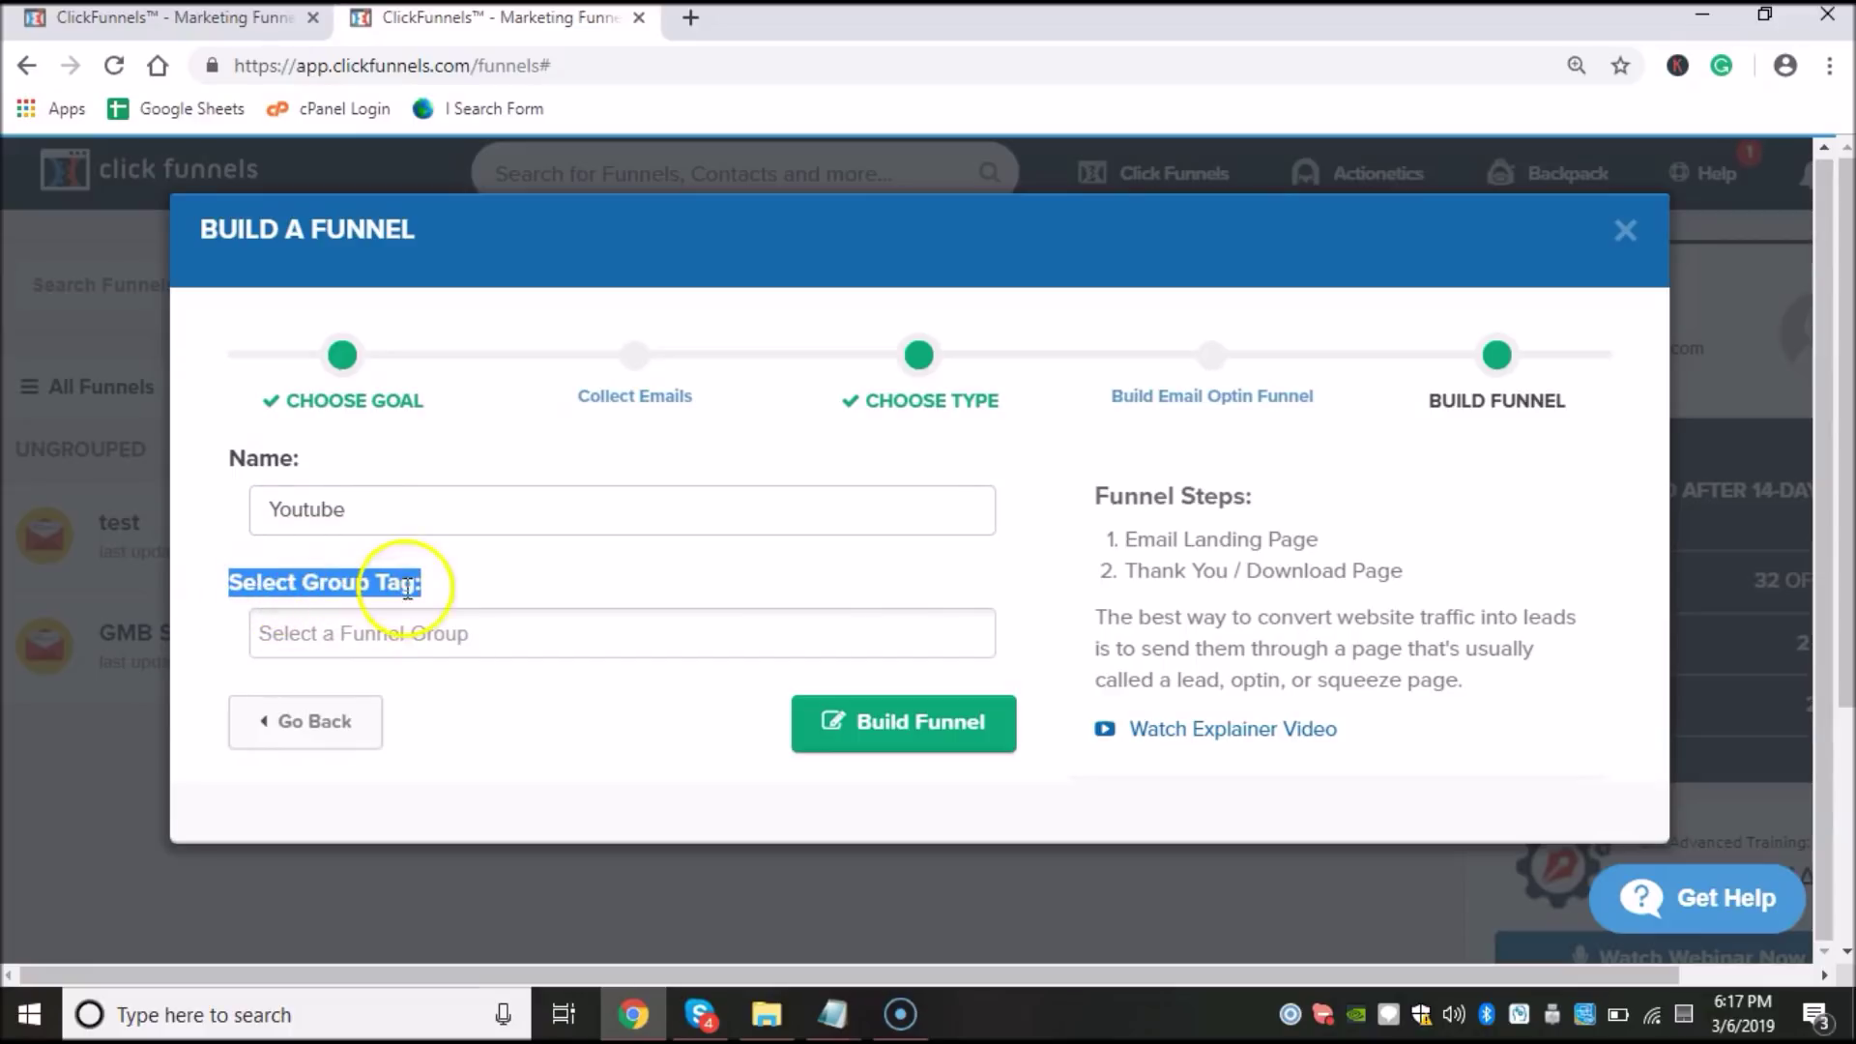
pyautogui.click(856, 720)
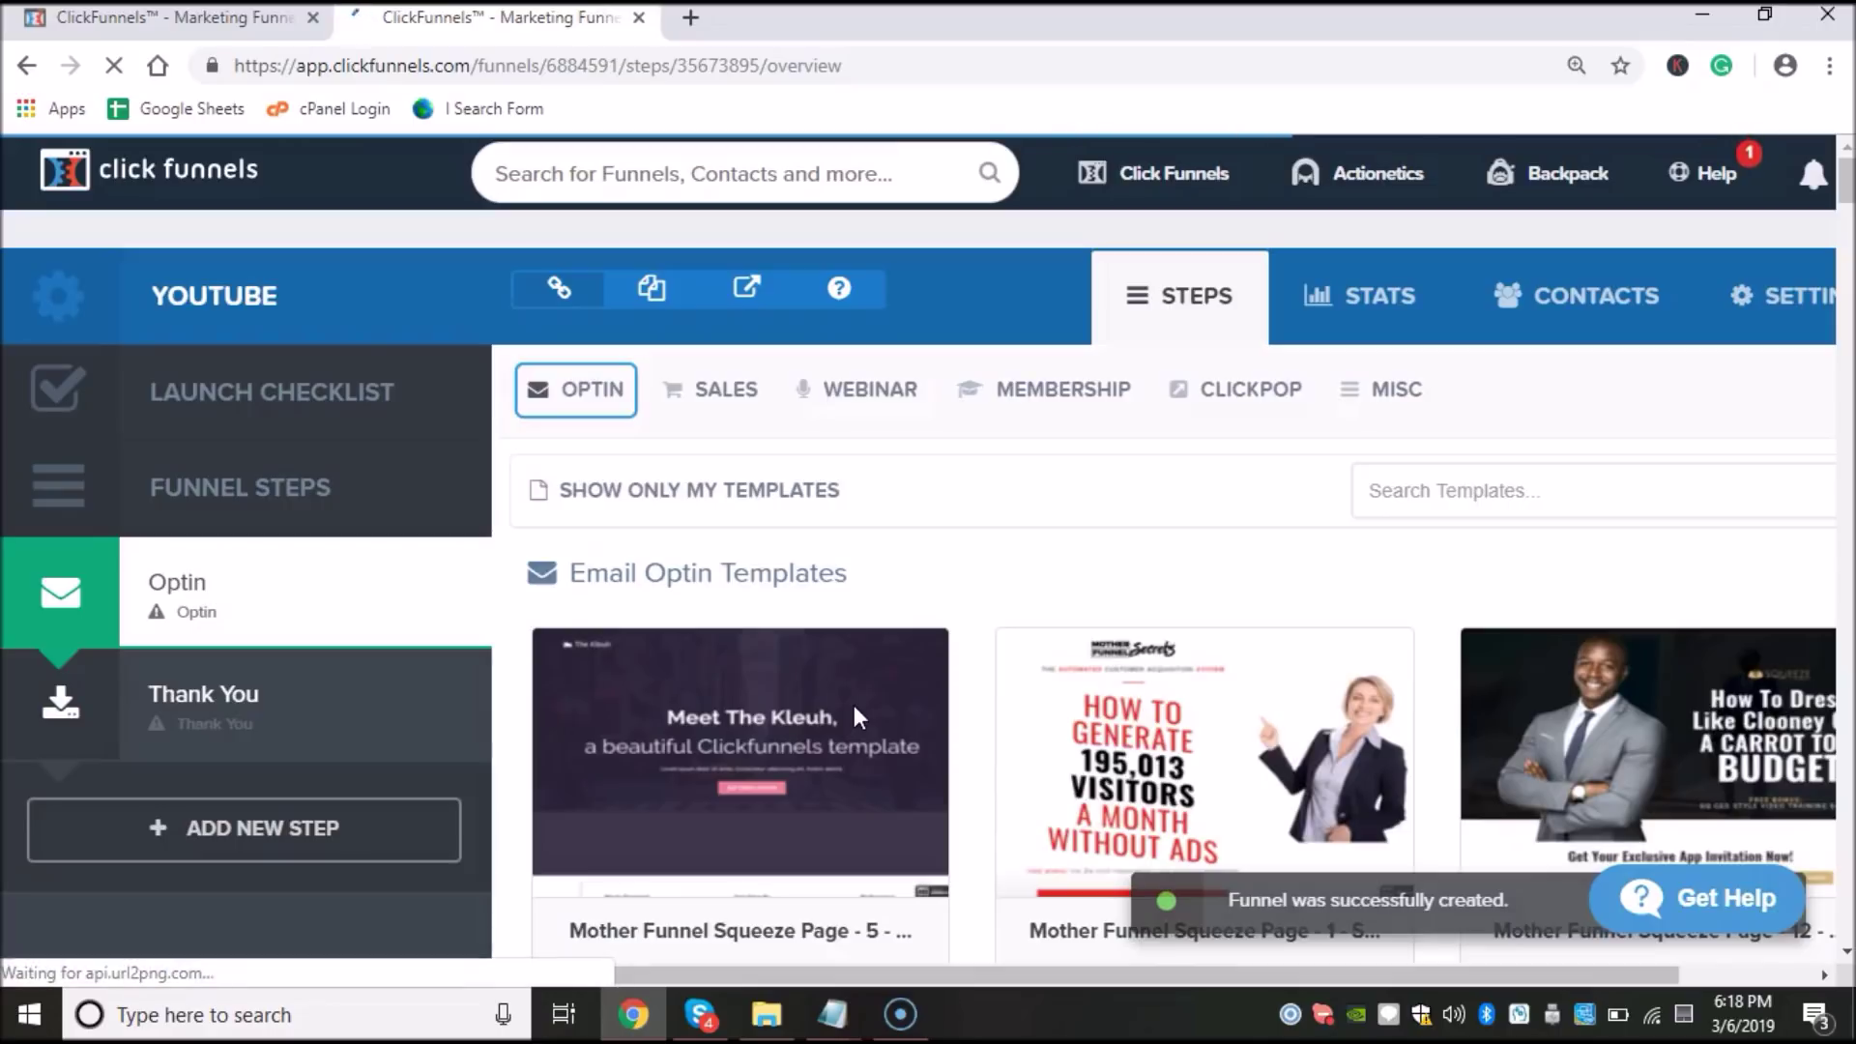
# Step: Browse the email optin templates offered for the funnel's Optin step, from the squeeze pages down to the clean optin designs
pyautogui.moveTo(890, 692)
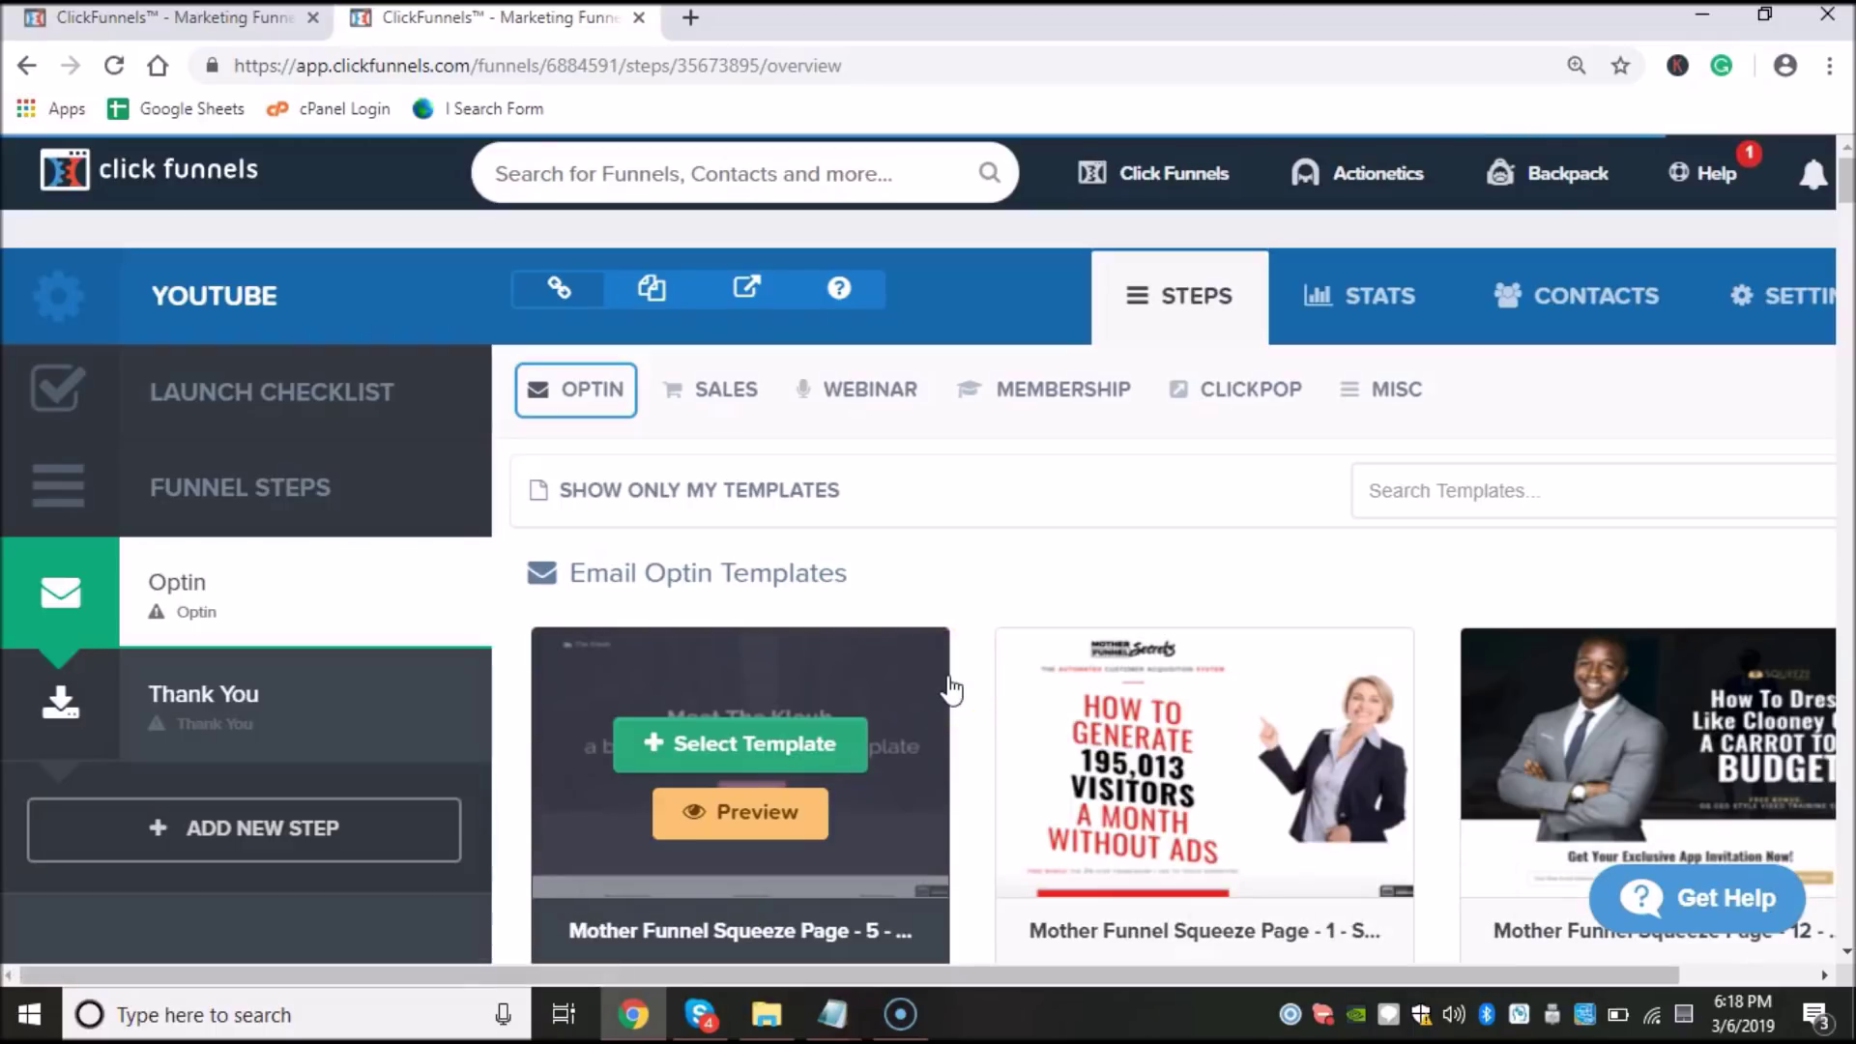
pyautogui.scroll(-10, 950, 690)
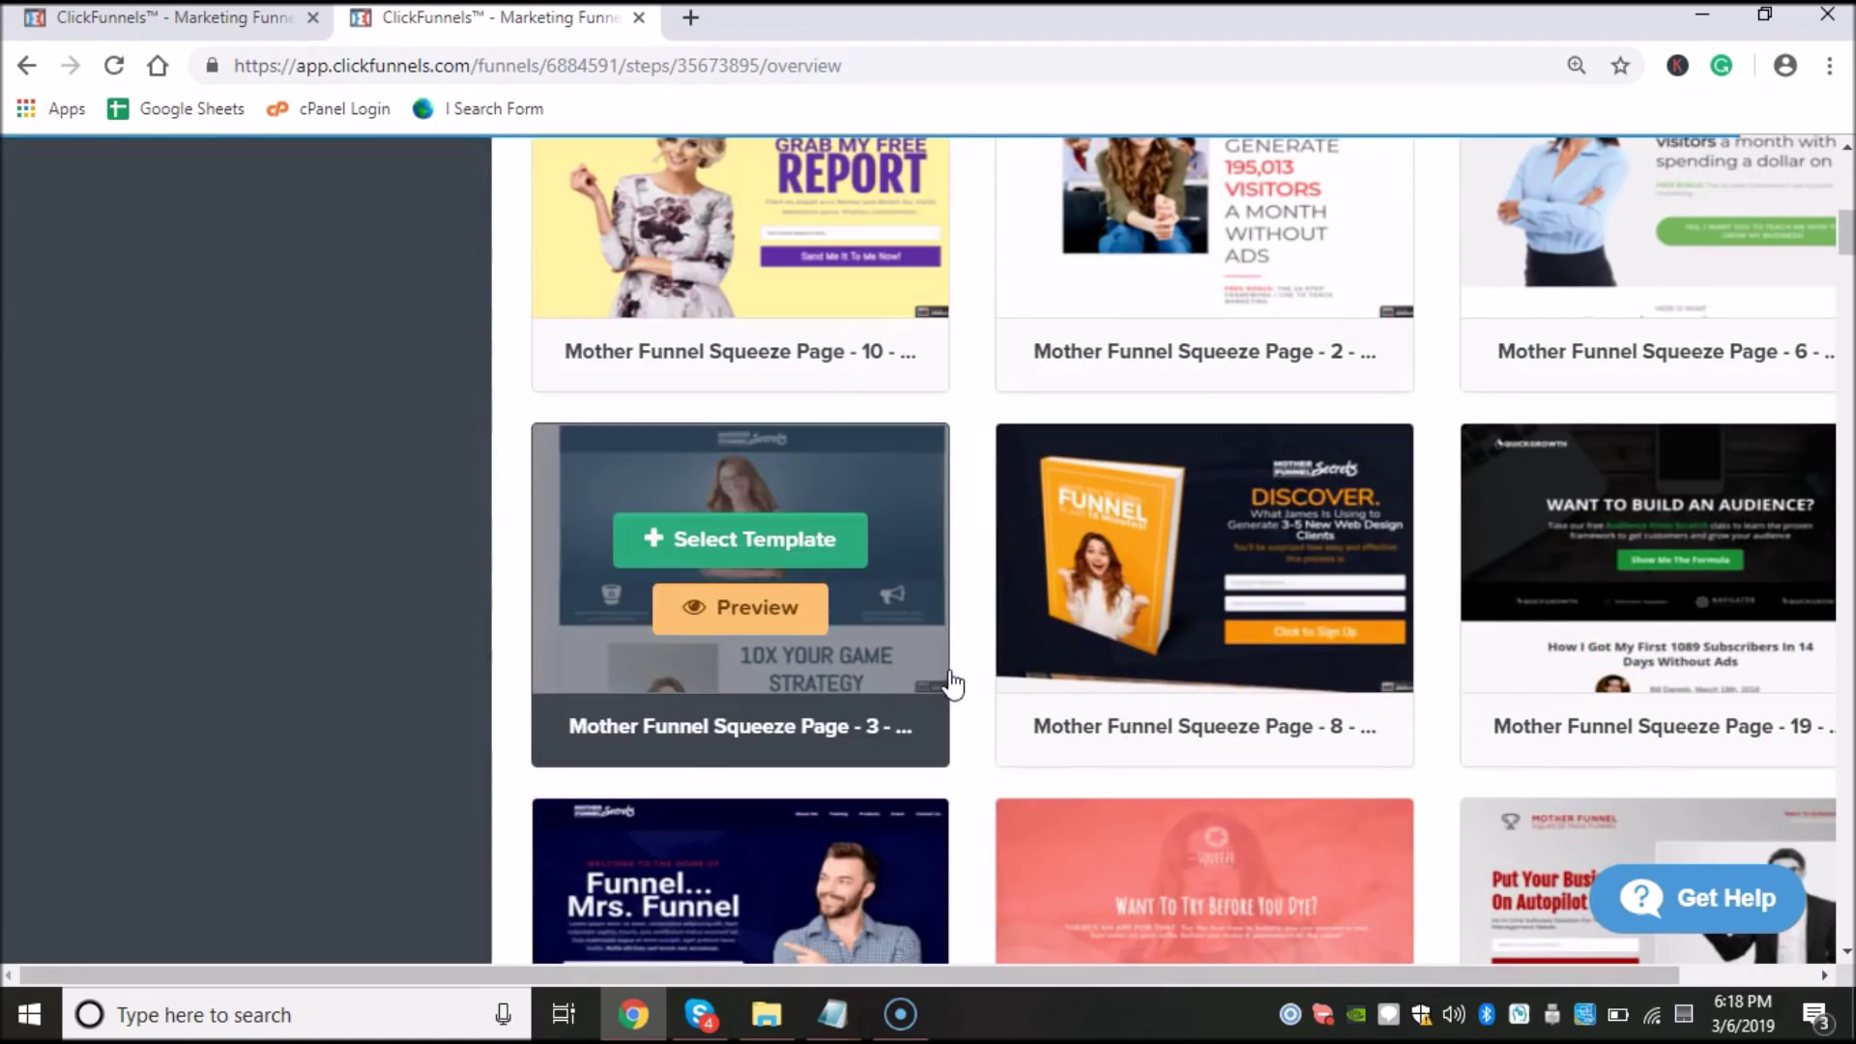
pyautogui.moveTo(1467, 541)
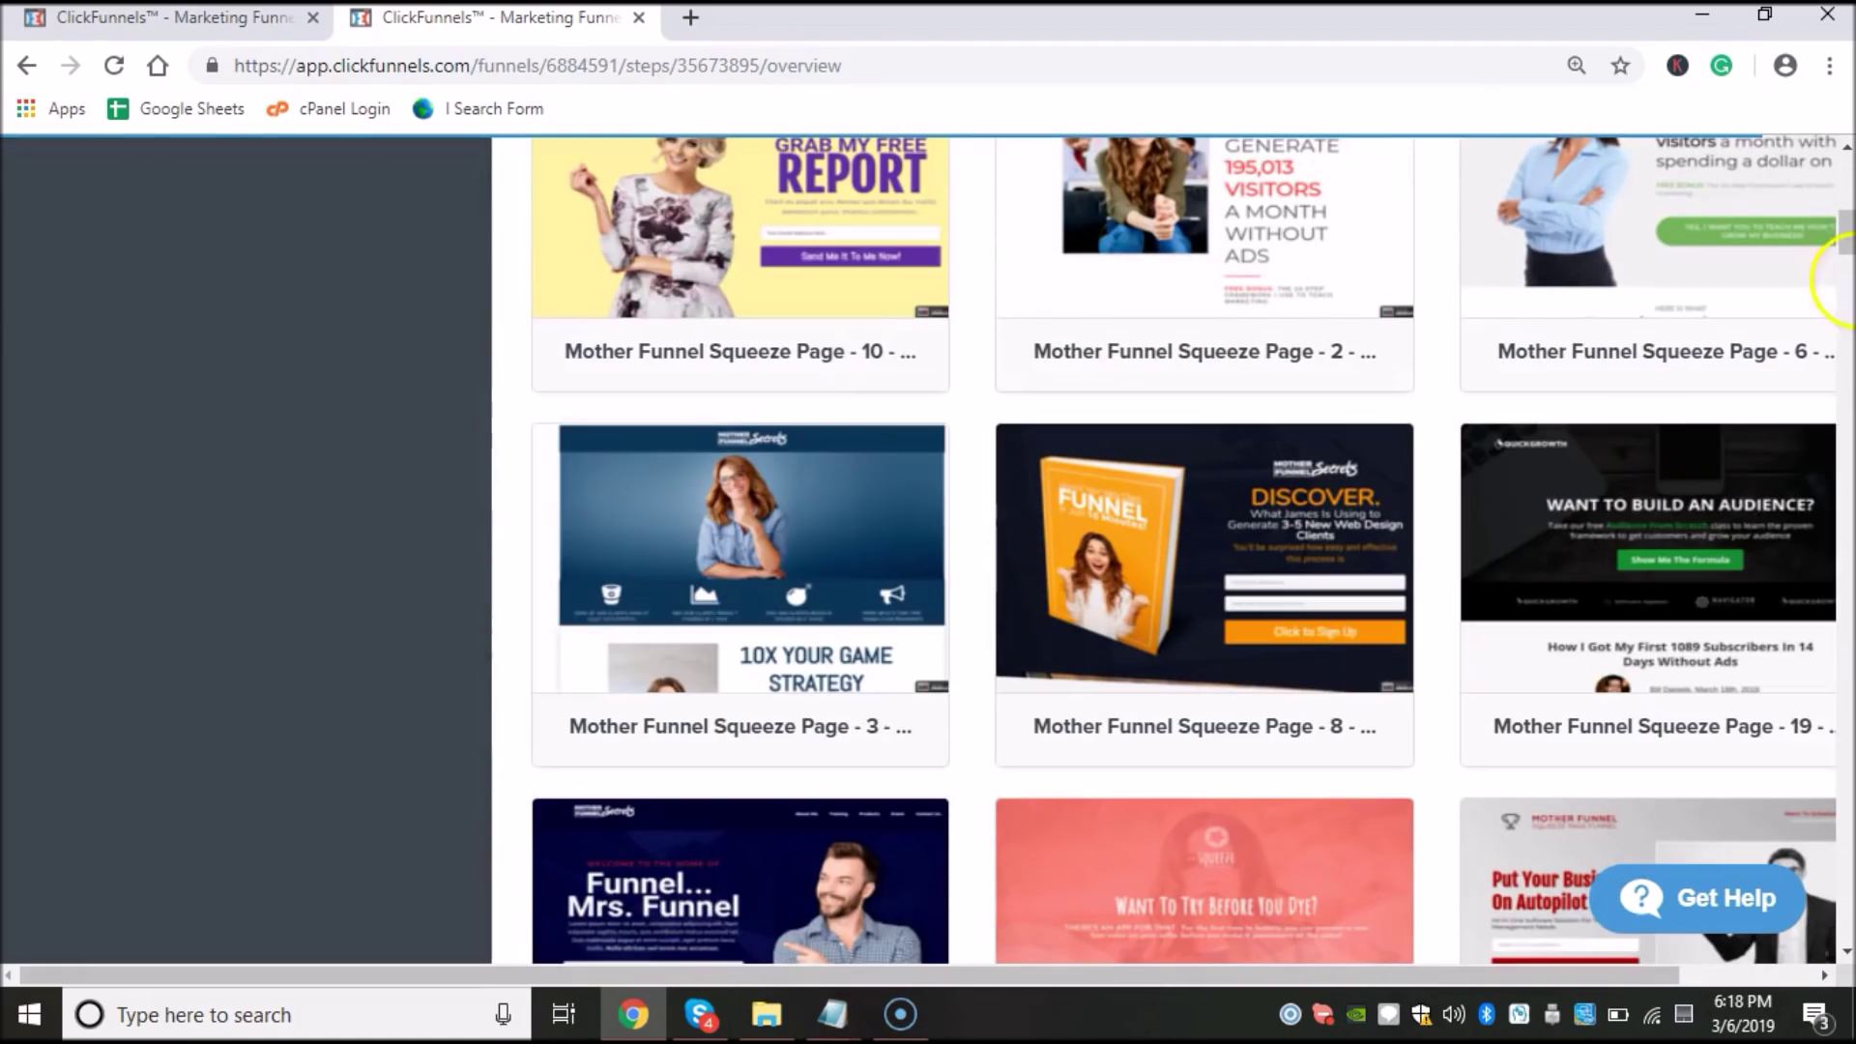
pyautogui.moveTo(1845, 232)
pyautogui.mouseDown()
pyautogui.moveTo(1843, 919)
pyautogui.moveTo(1842, 237)
pyautogui.mouseUp()
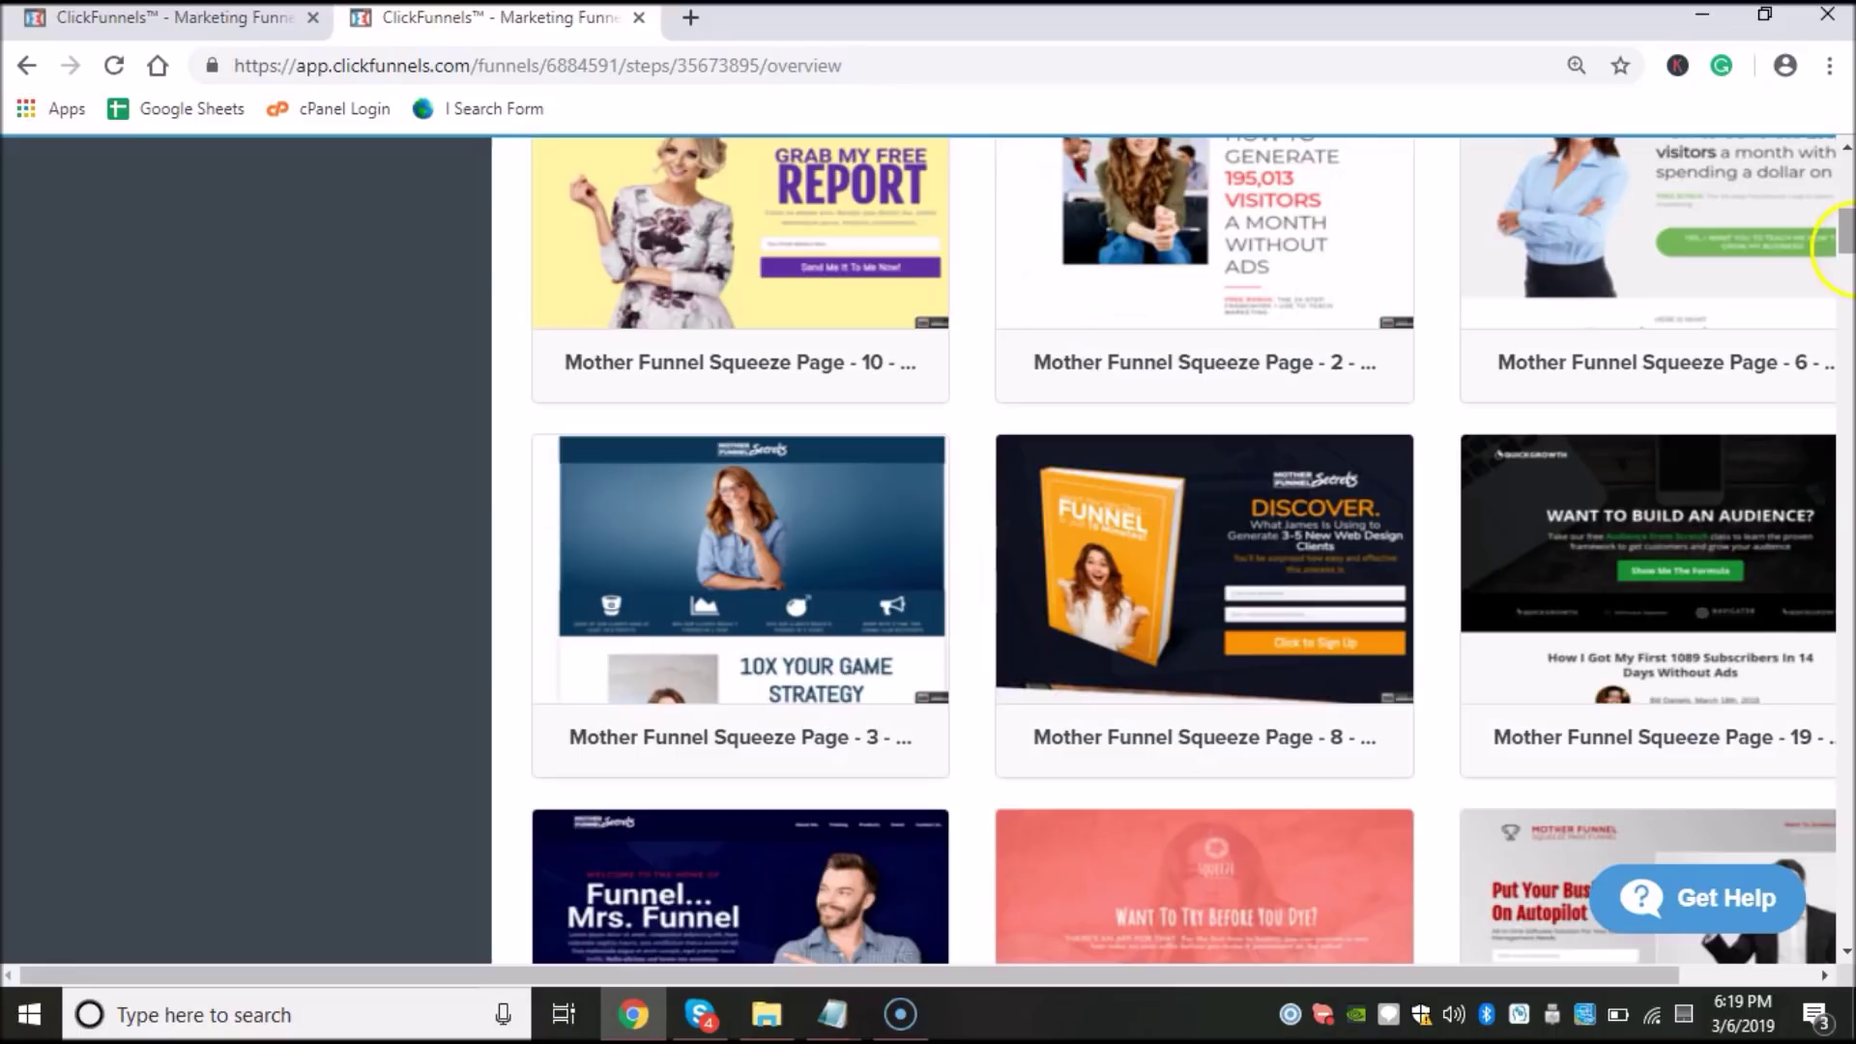
pyautogui.moveTo(1838, 282)
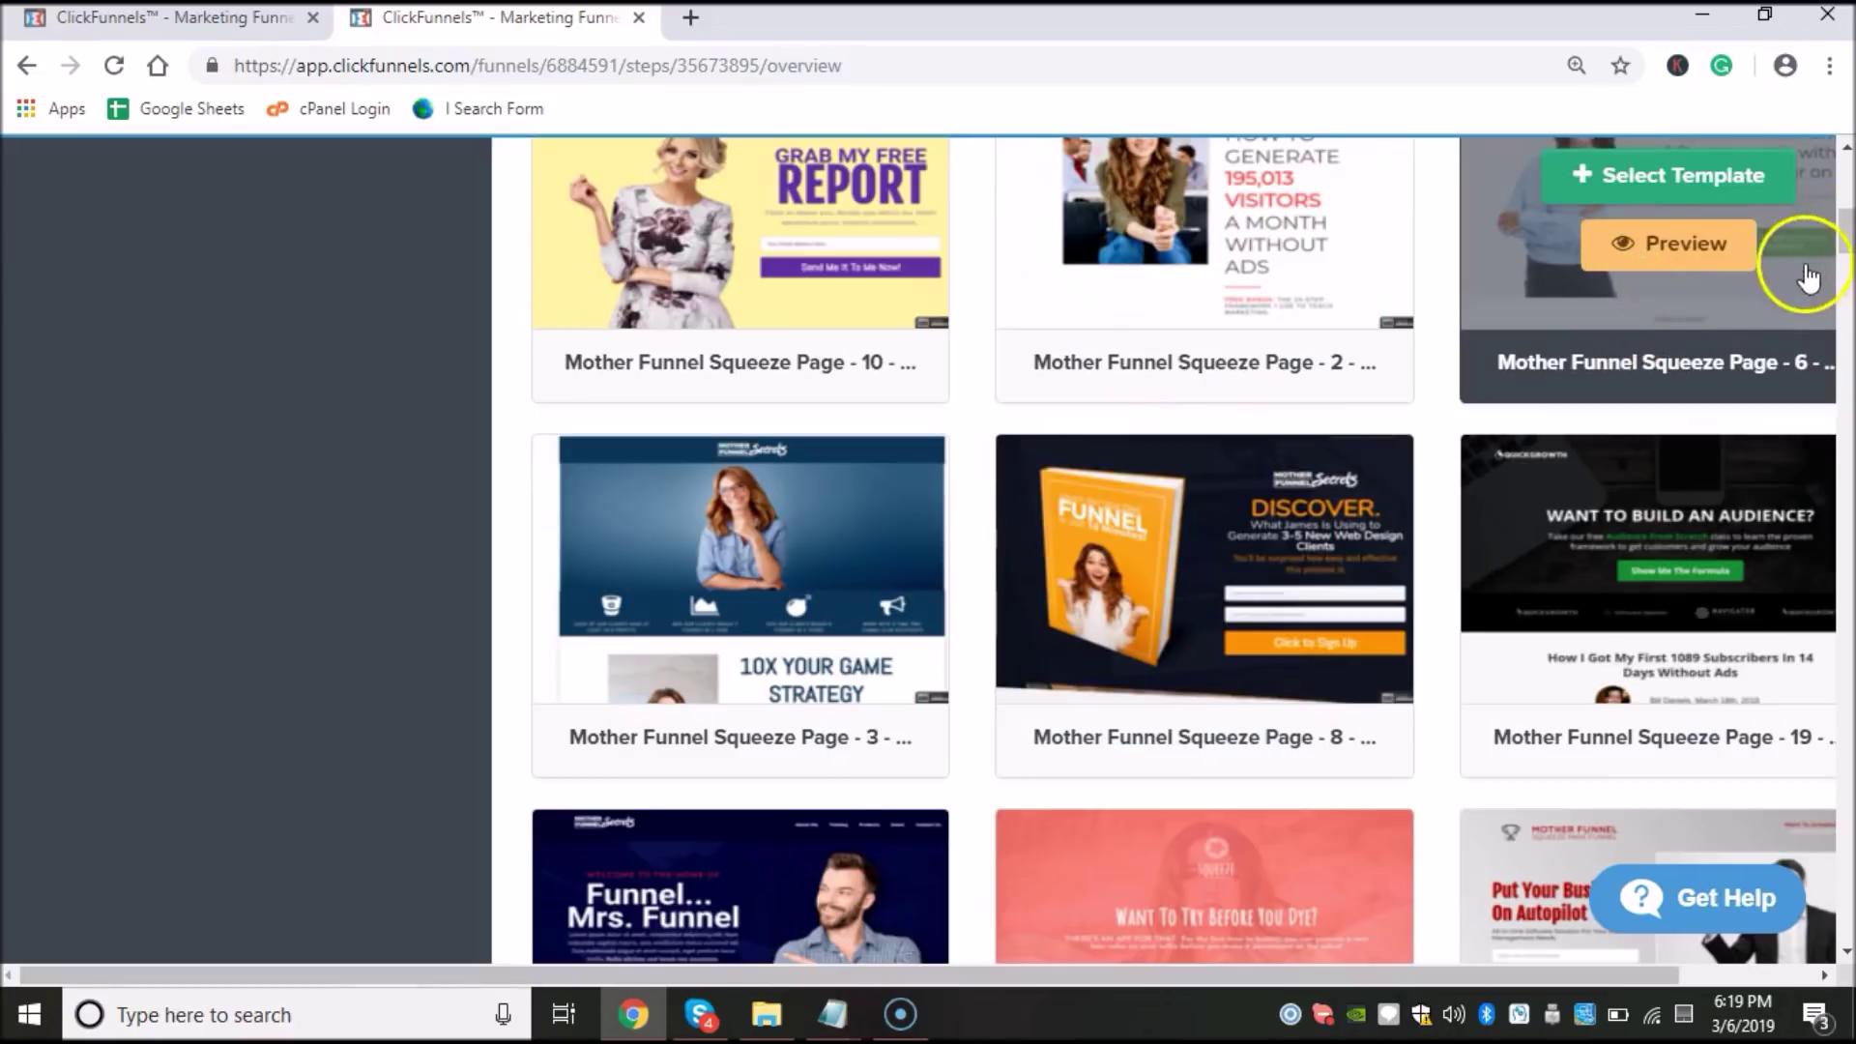
pyautogui.moveTo(1842, 232); pyautogui.dragTo(1845, 207)
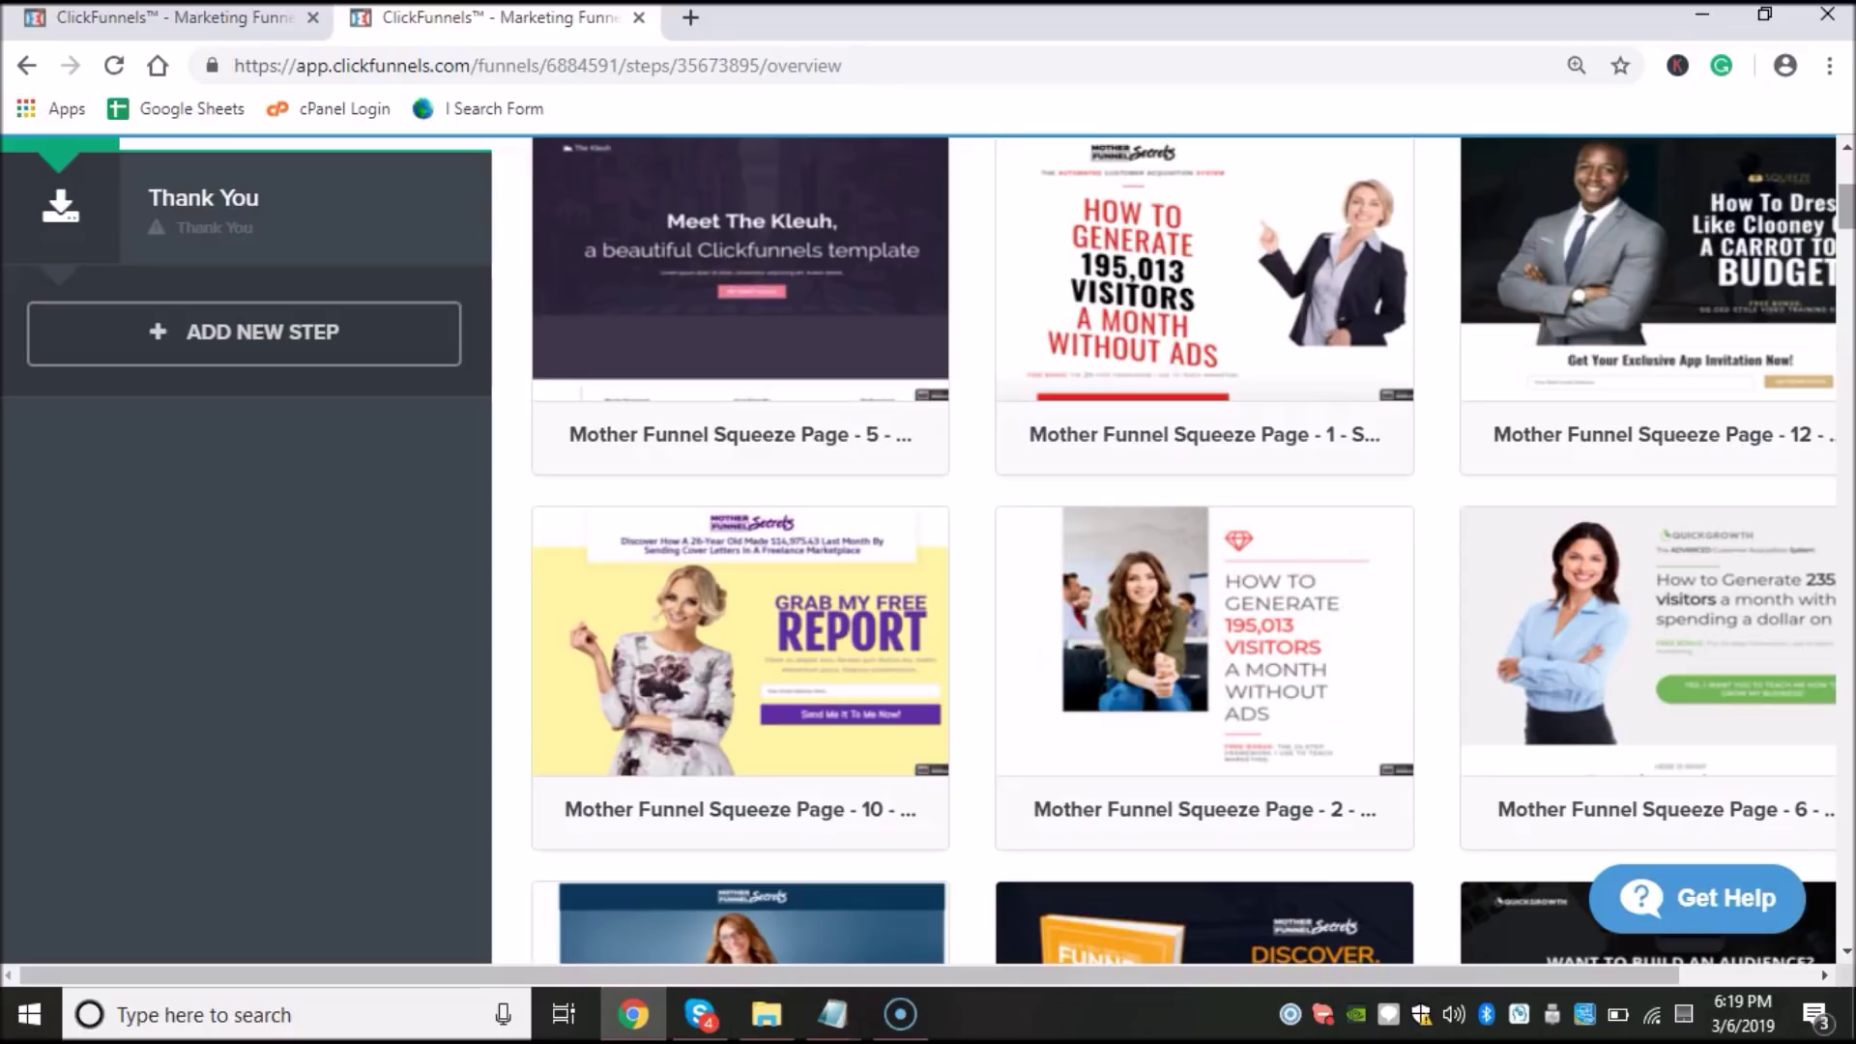
pyautogui.moveTo(1263, 571)
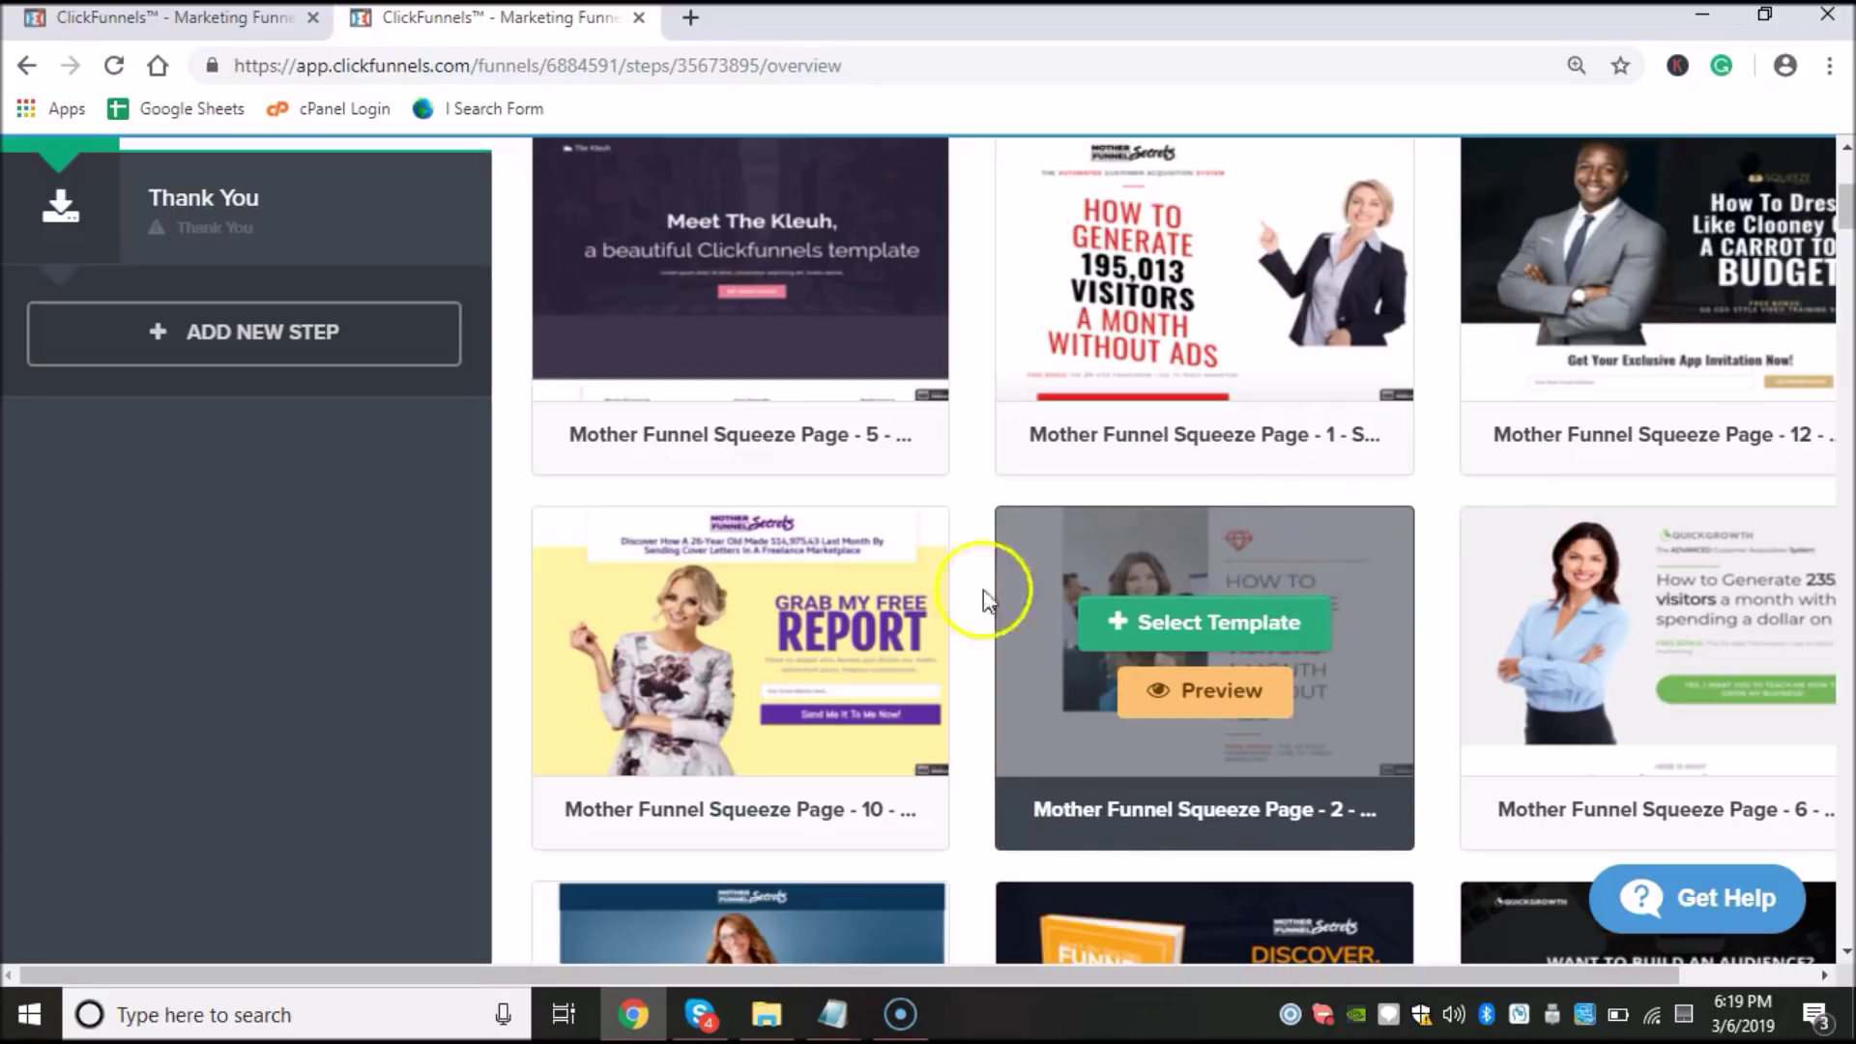
pyautogui.moveTo(1709, 390)
pyautogui.moveTo(1842, 205); pyautogui.dragTo(1844, 246)
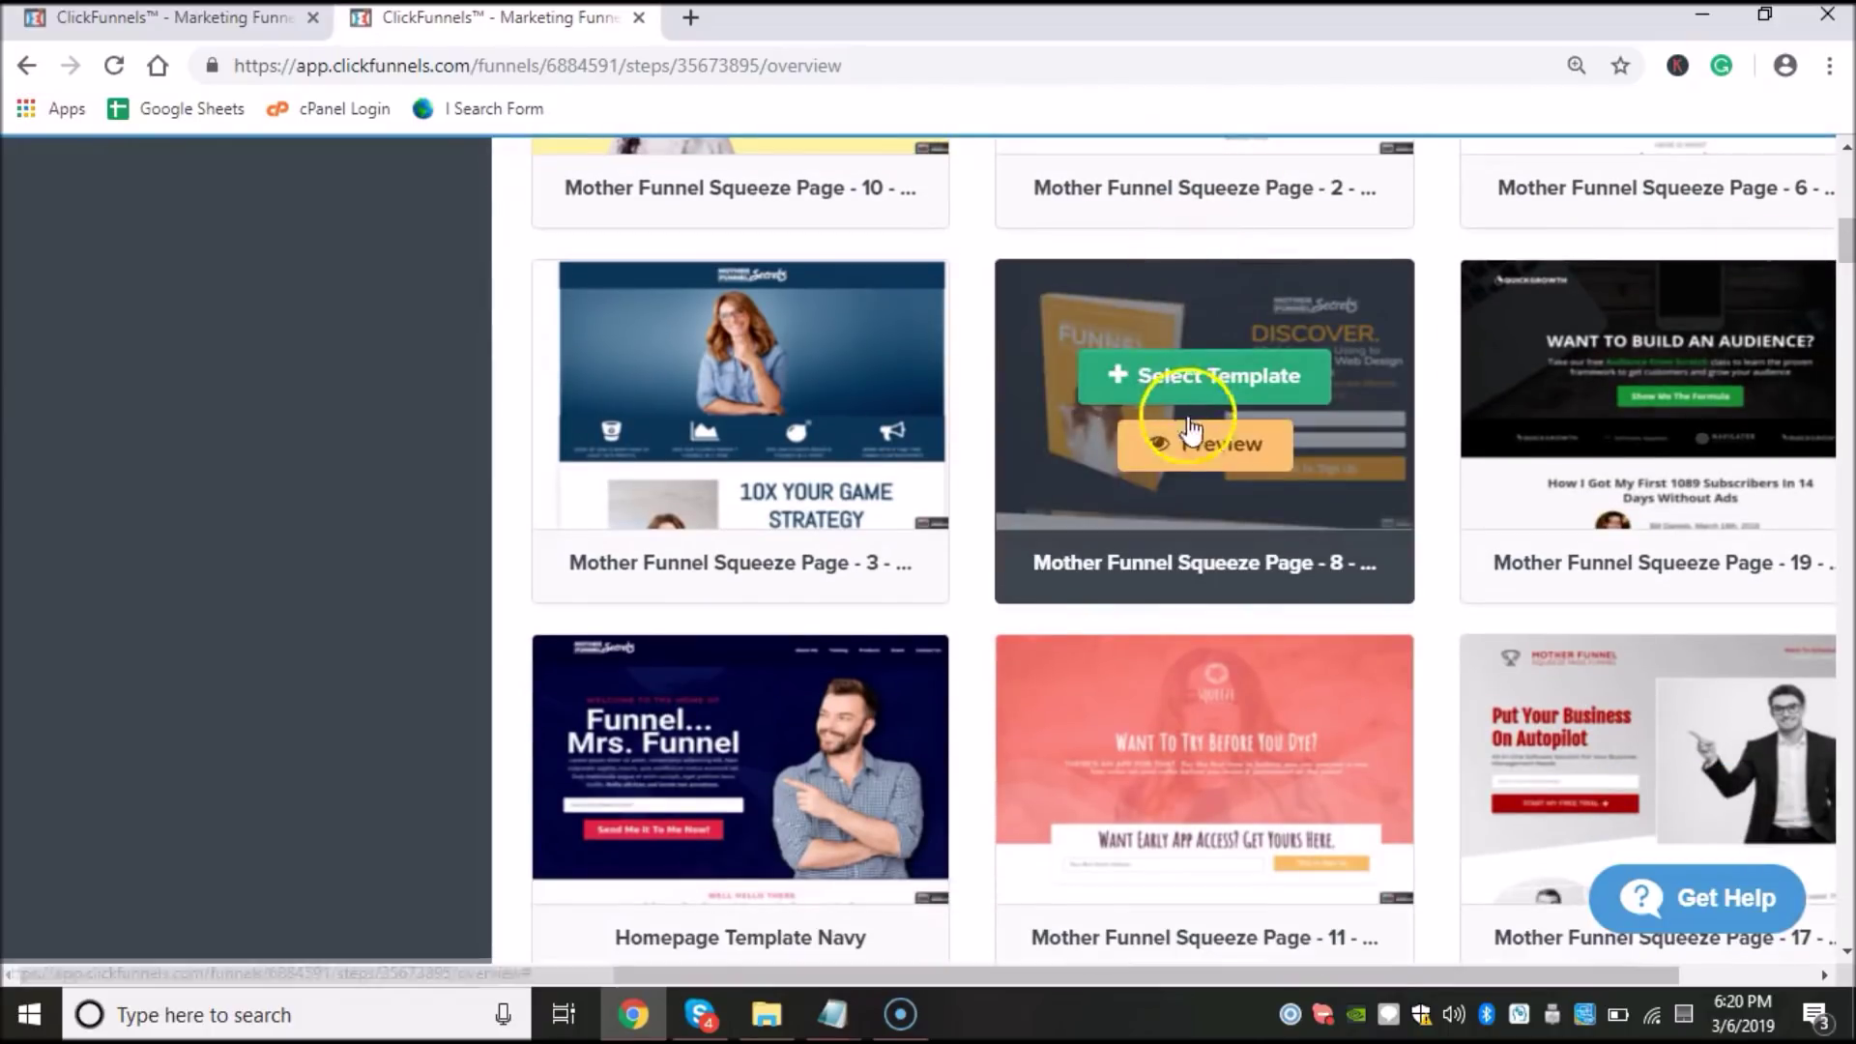
pyautogui.moveTo(919, 808)
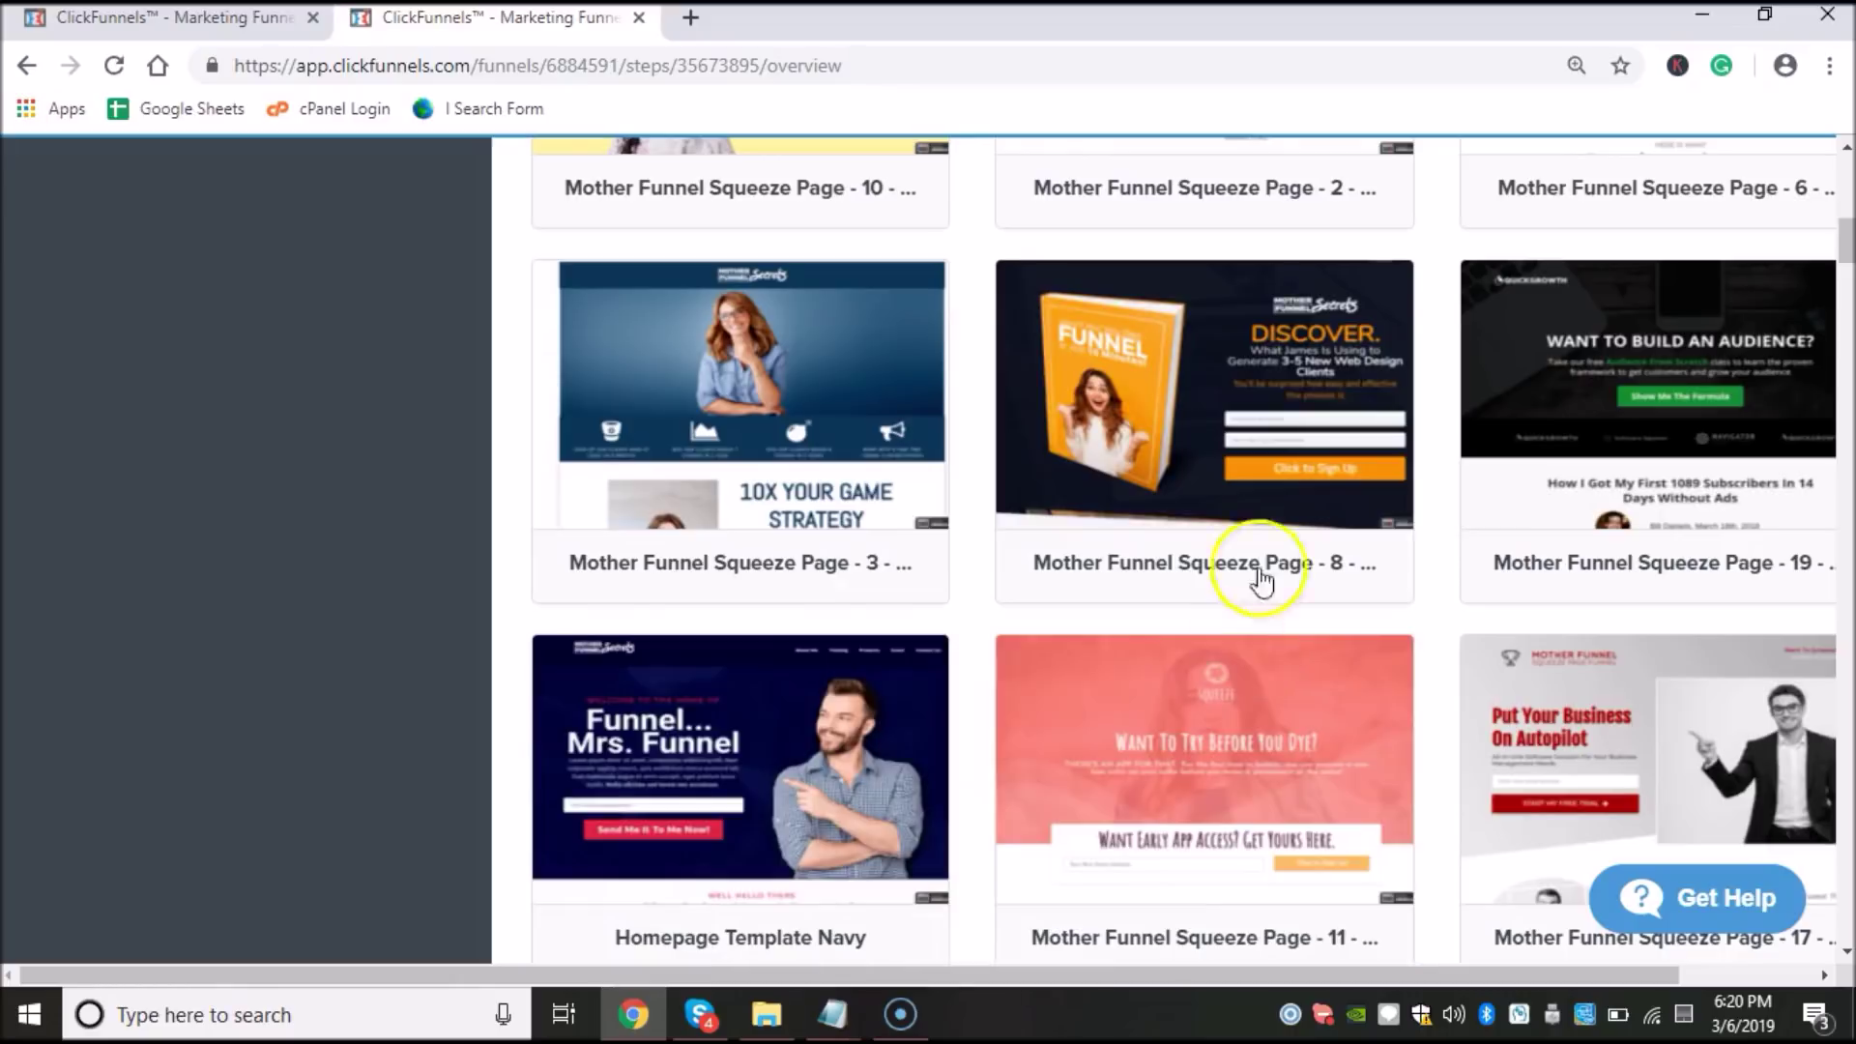
pyautogui.moveTo(1296, 477)
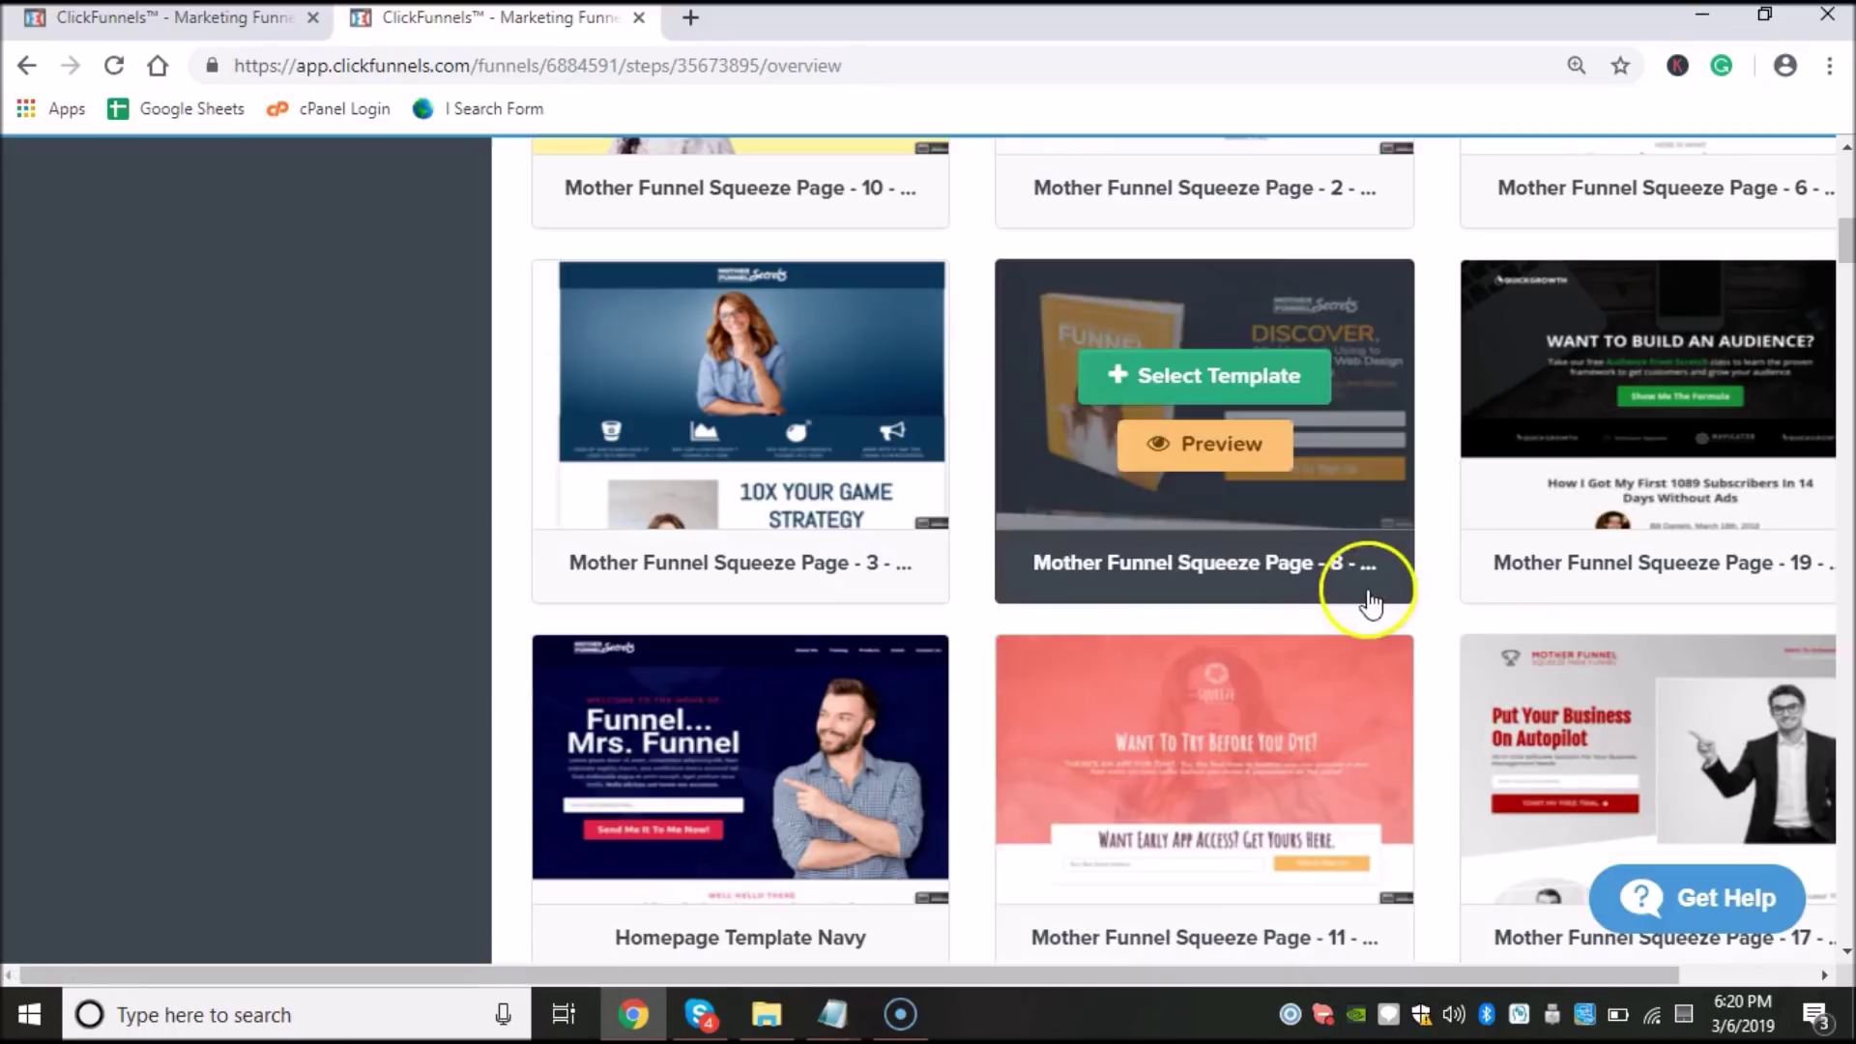
pyautogui.moveTo(1842, 253); pyautogui.dragTo(1847, 633)
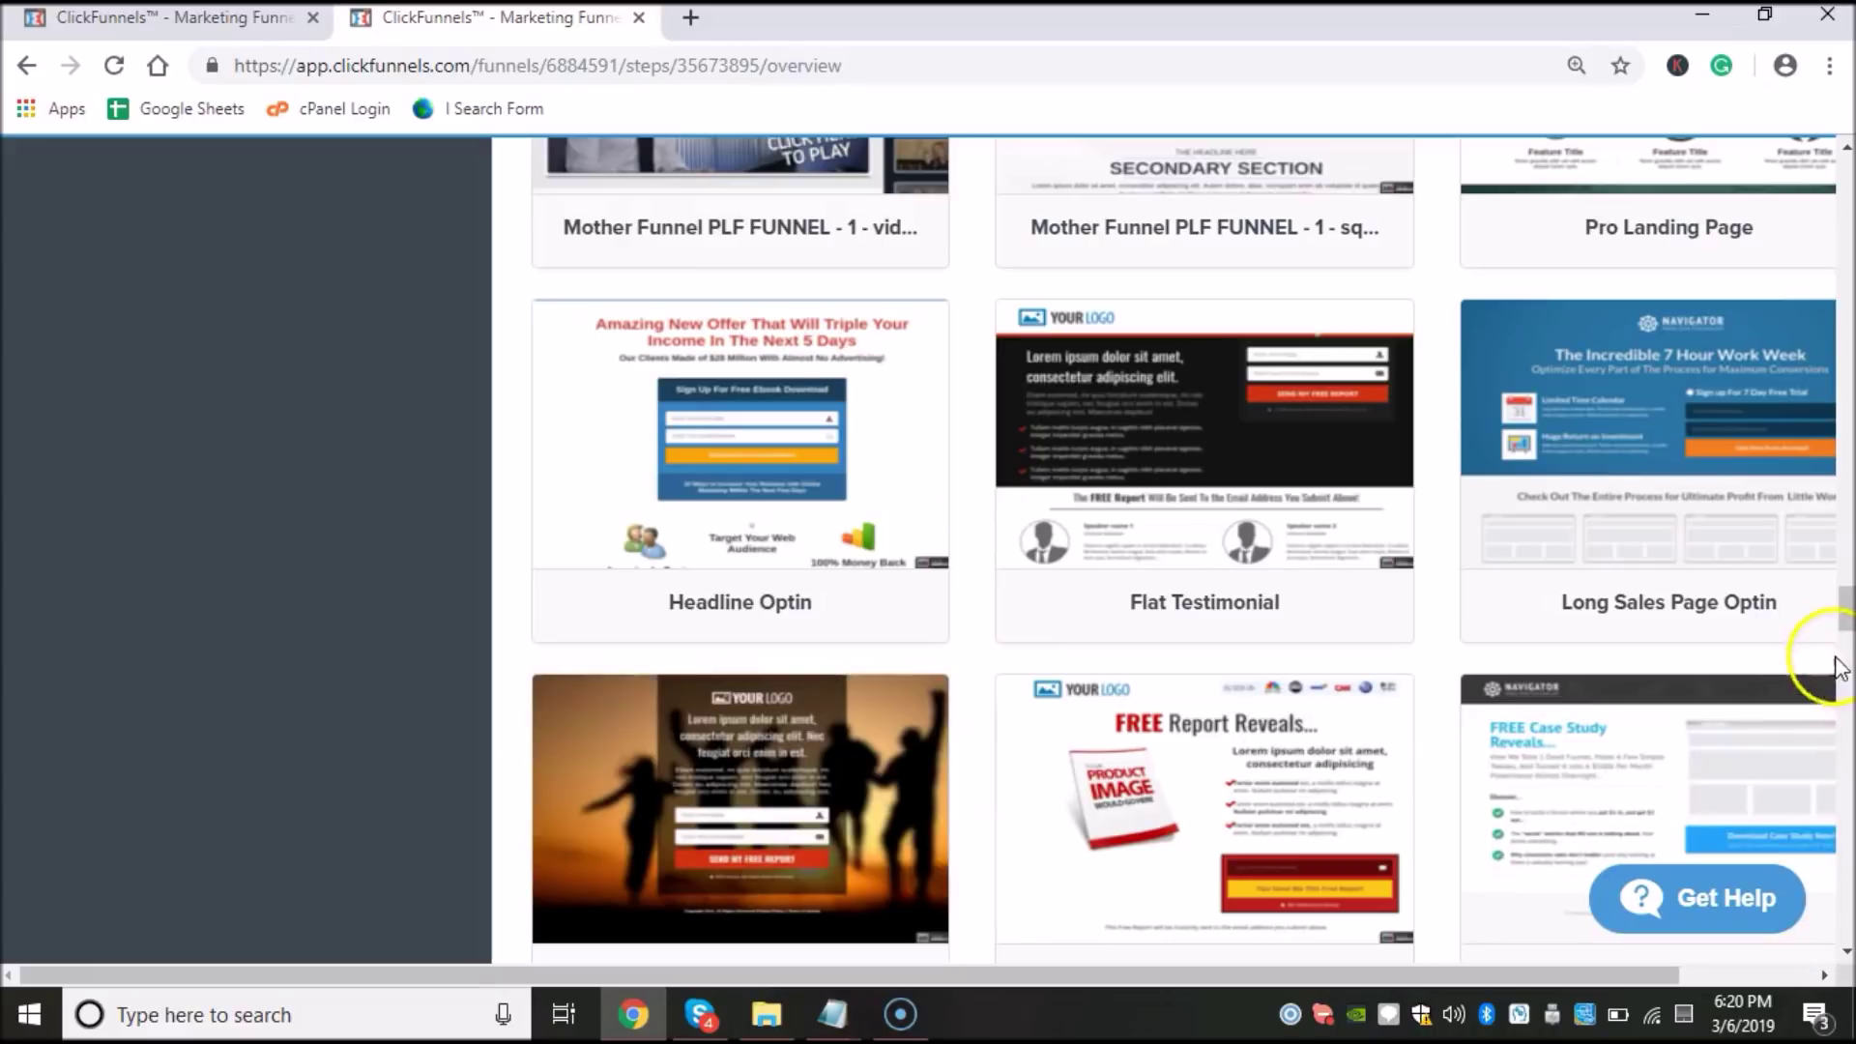
pyautogui.moveTo(1843, 615); pyautogui.dragTo(1850, 640)
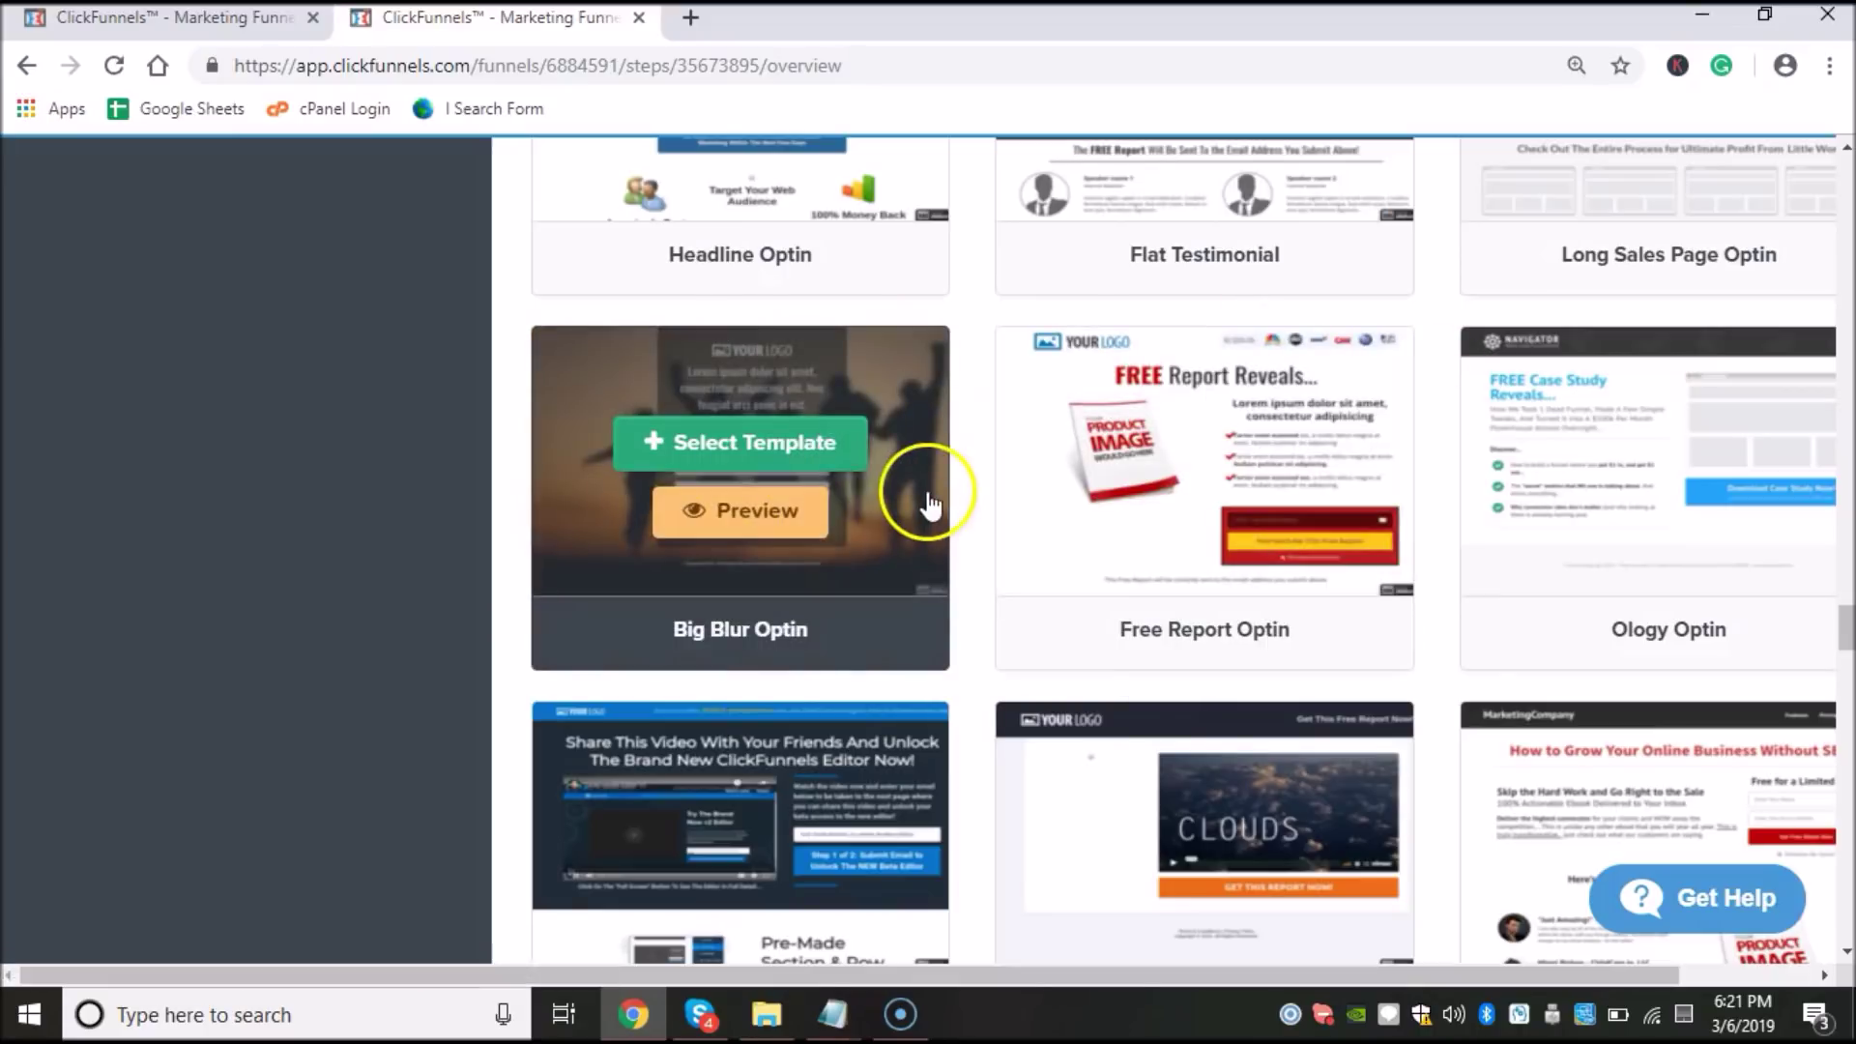
pyautogui.moveTo(1844, 623); pyautogui.dragTo(1848, 676)
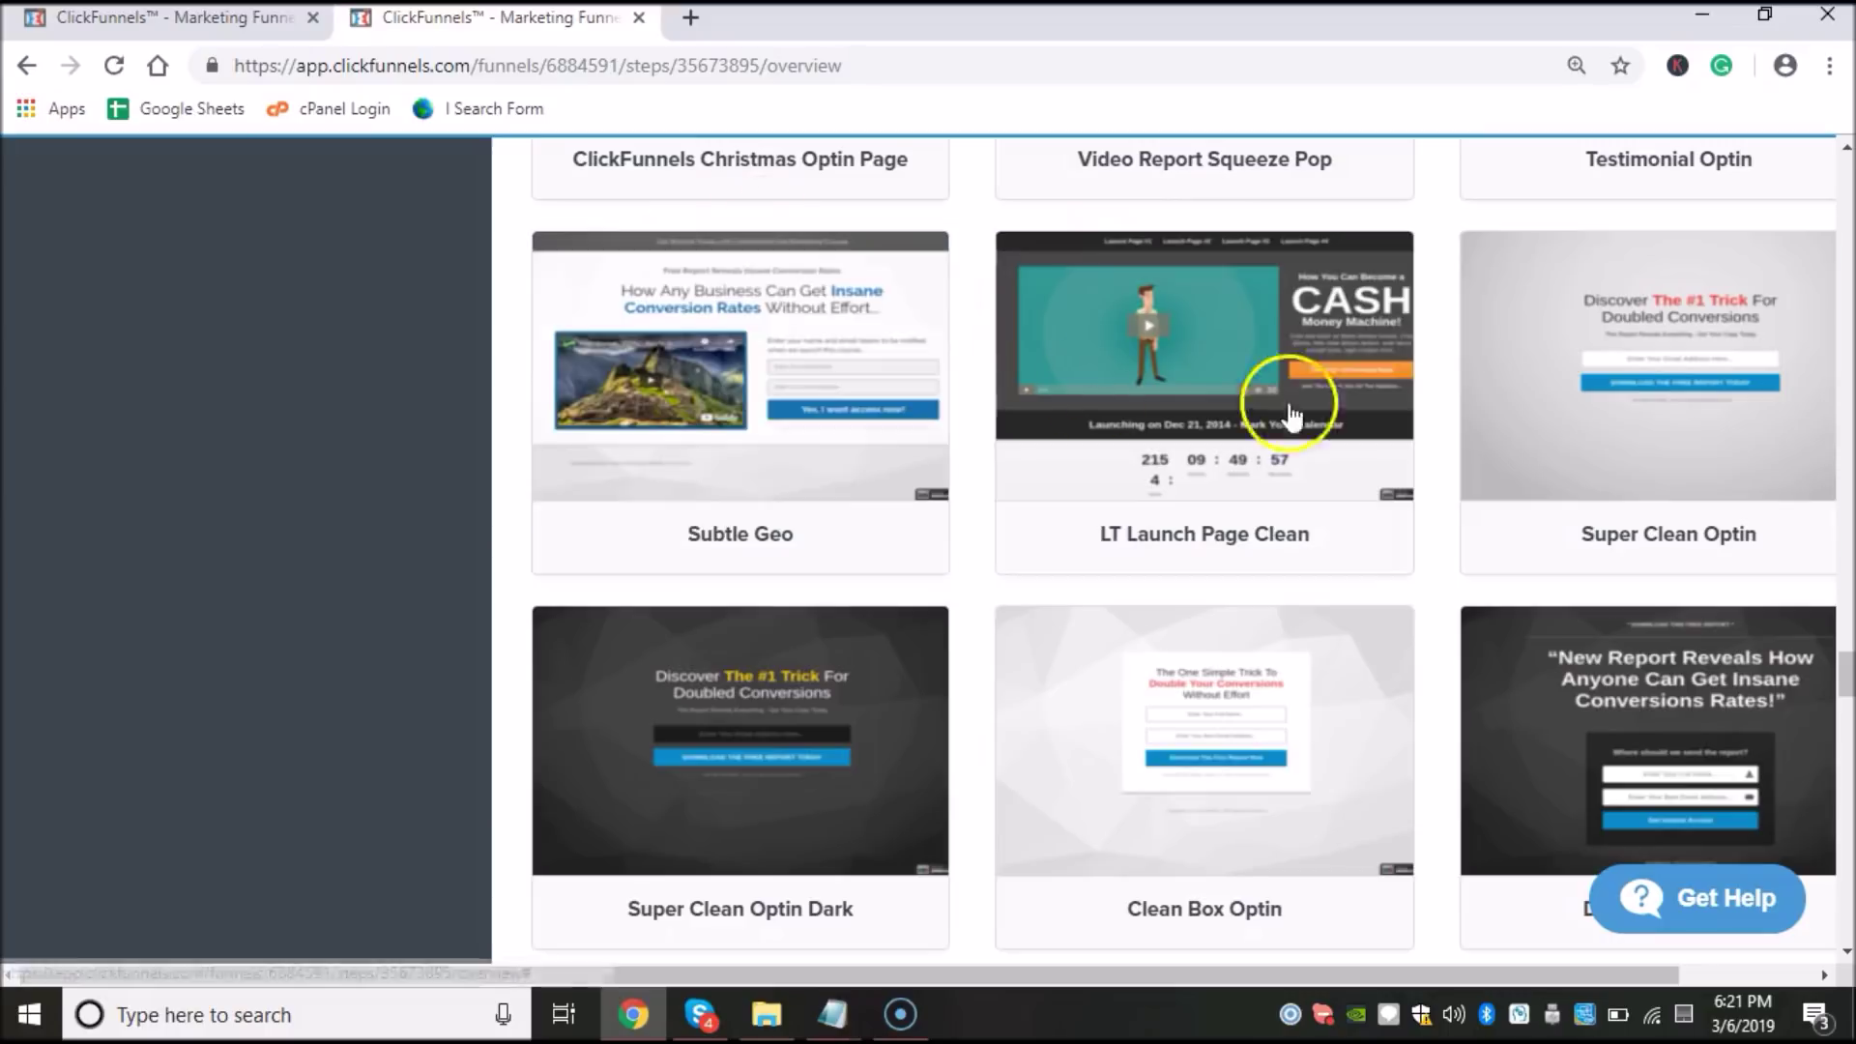
# Step: Browse the remaining optin templates and choose Big Blur Optin for the funnel's Optin step
pyautogui.moveTo(1848, 646); pyautogui.dragTo(1847, 710)
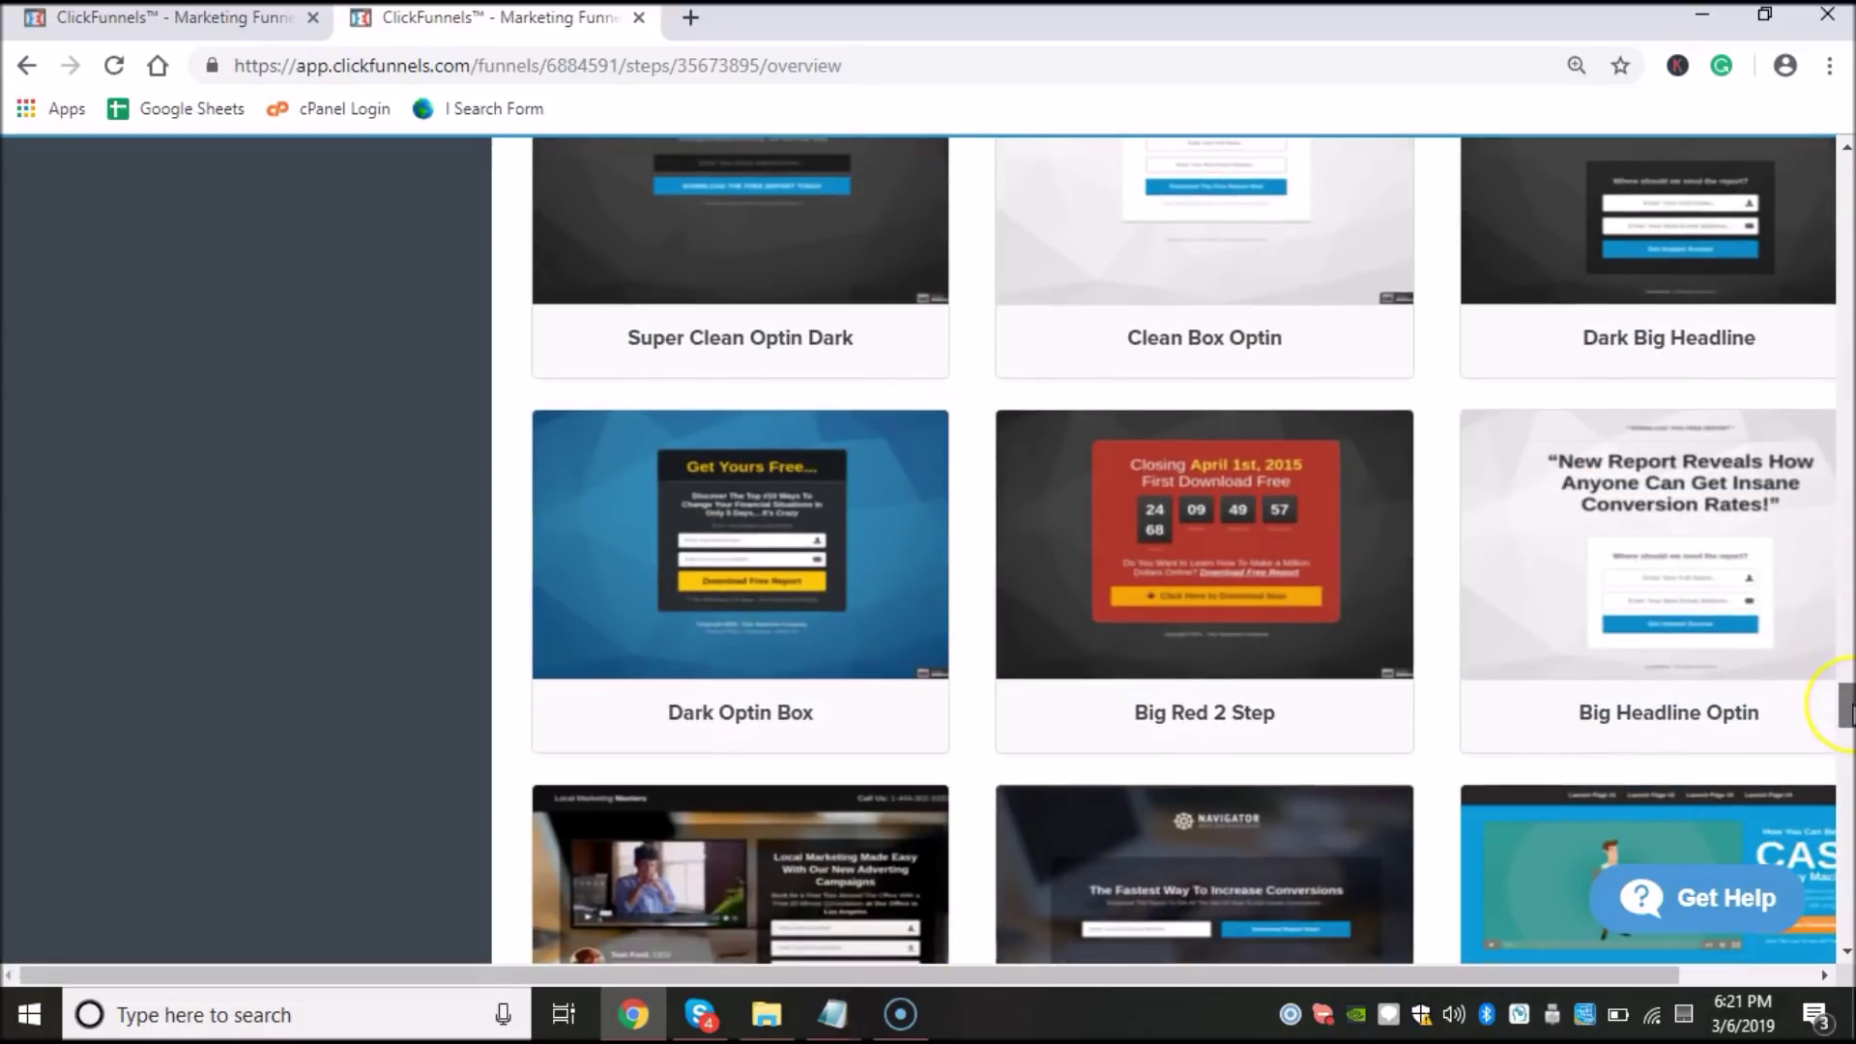
pyautogui.moveTo(1848, 712); pyautogui.dragTo(1842, 769)
pyautogui.rightClick(1827, 785)
pyautogui.click(364, 600)
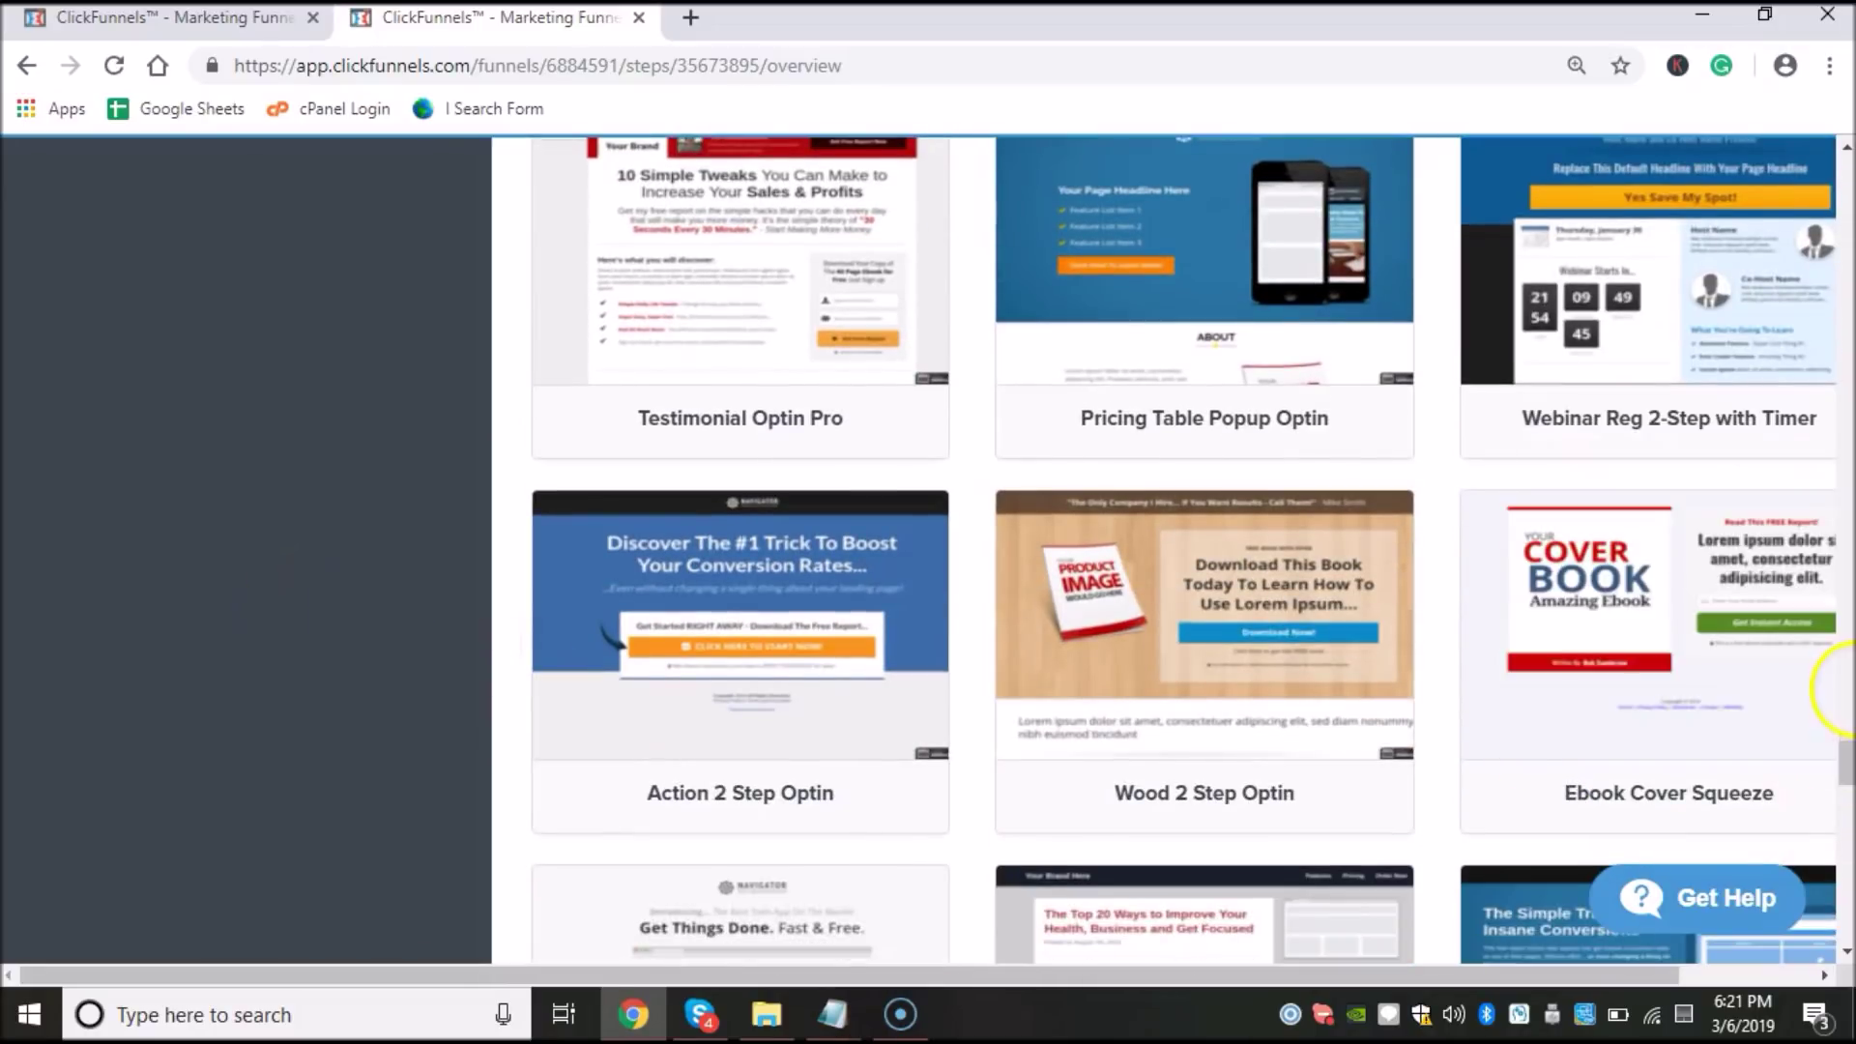
pyautogui.moveTo(1846, 763); pyautogui.dragTo(1834, 609)
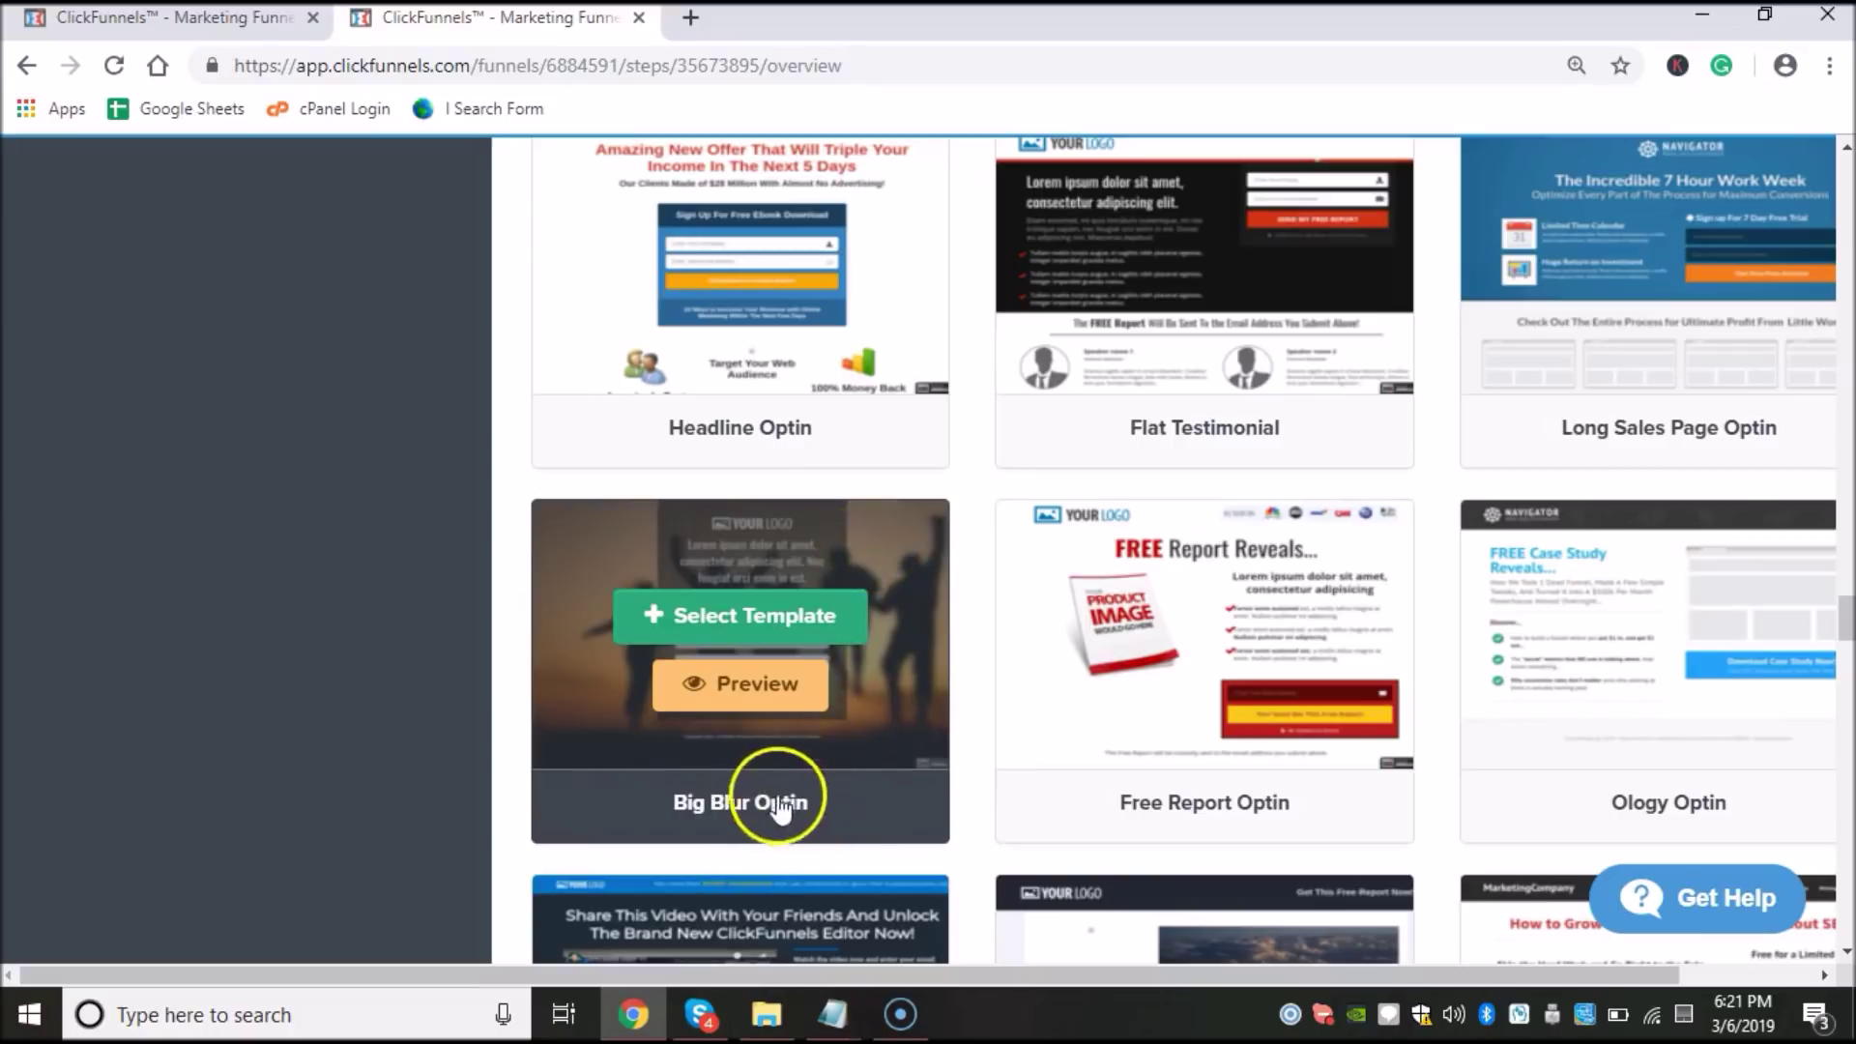
pyautogui.click(773, 642)
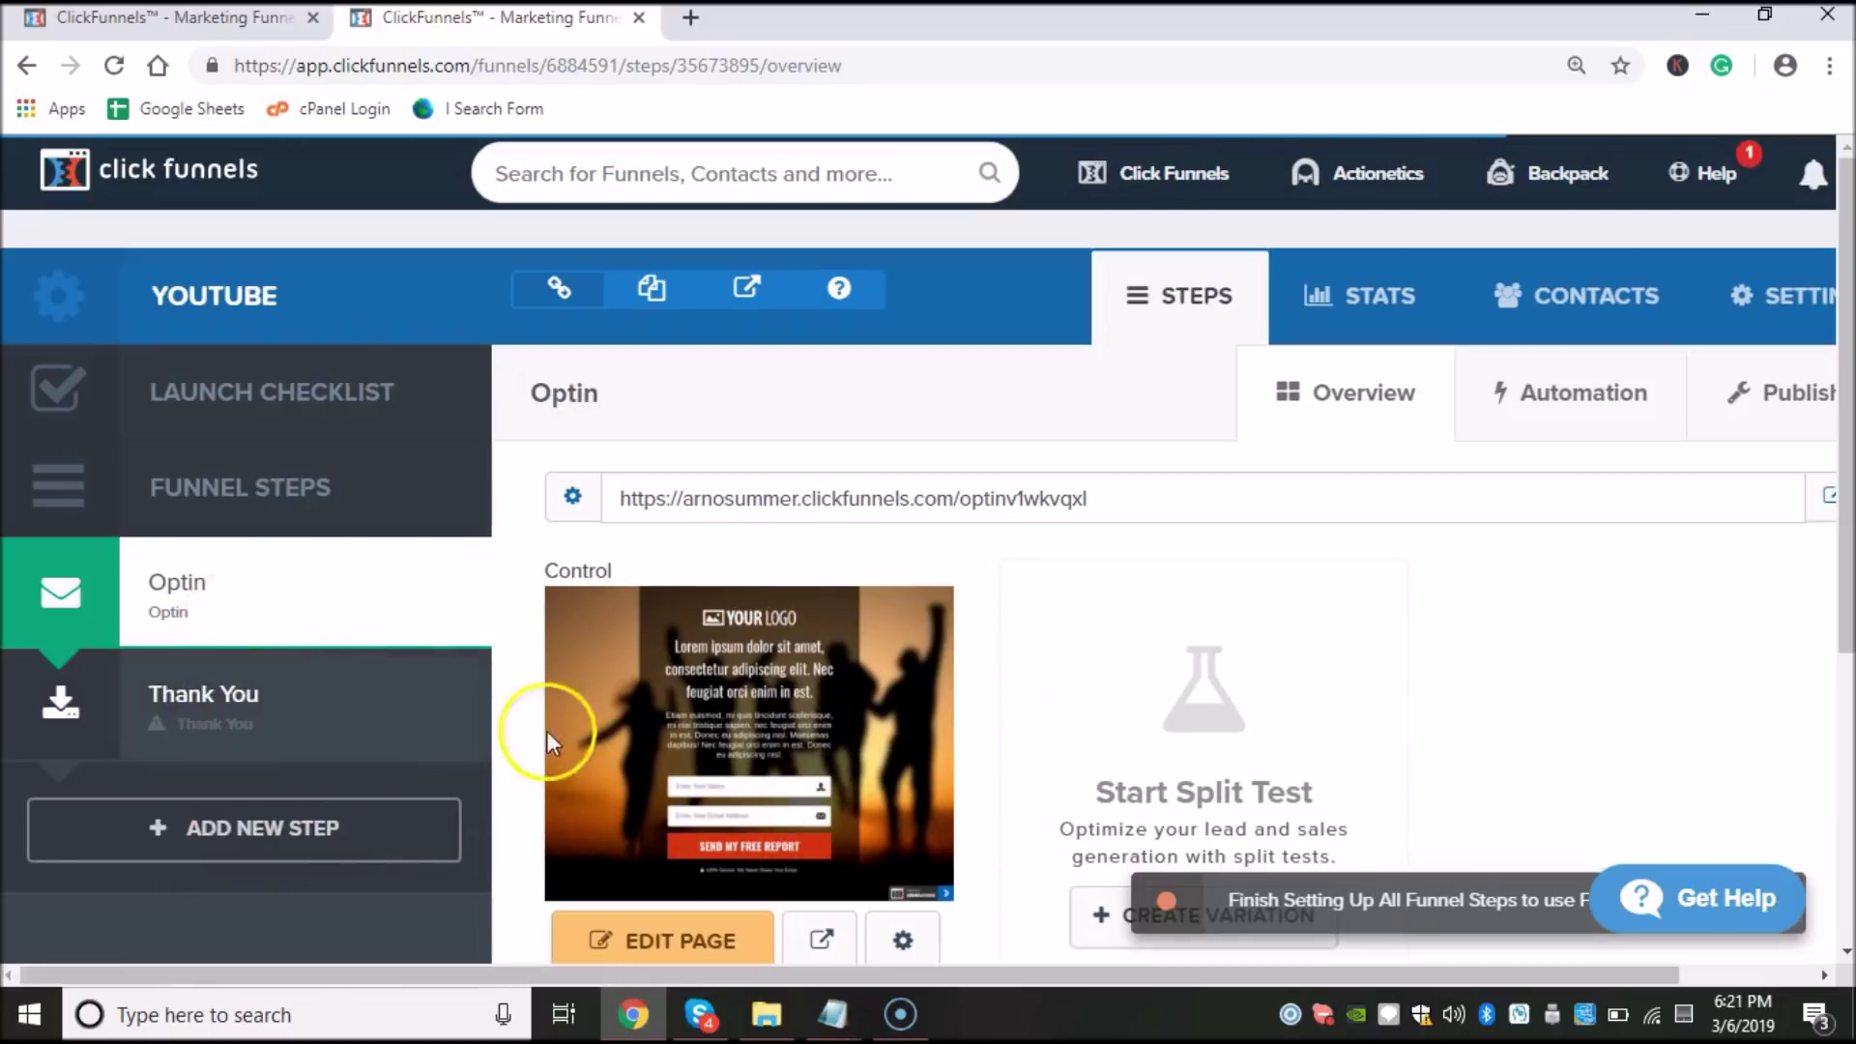
# Step: Open the funnel's Thank You step and look over the templates offered for it
pyautogui.click(274, 717)
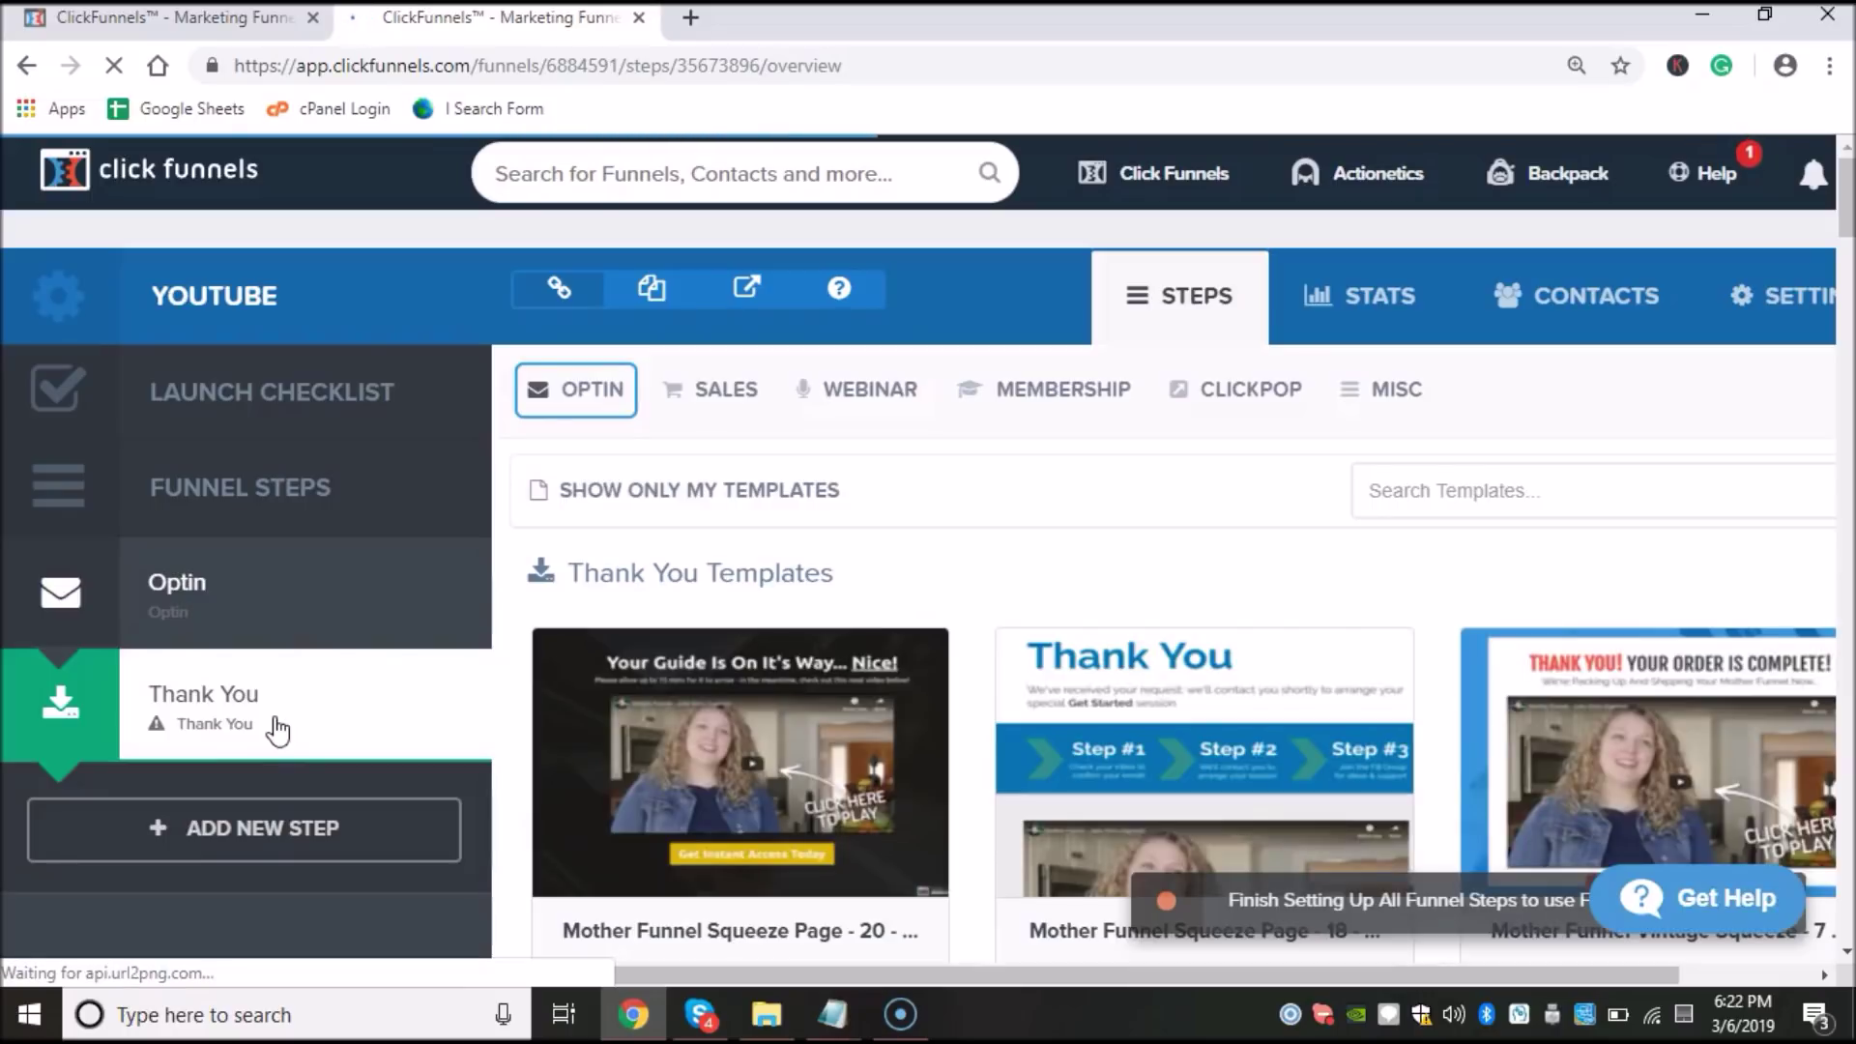
pyautogui.click(183, 708)
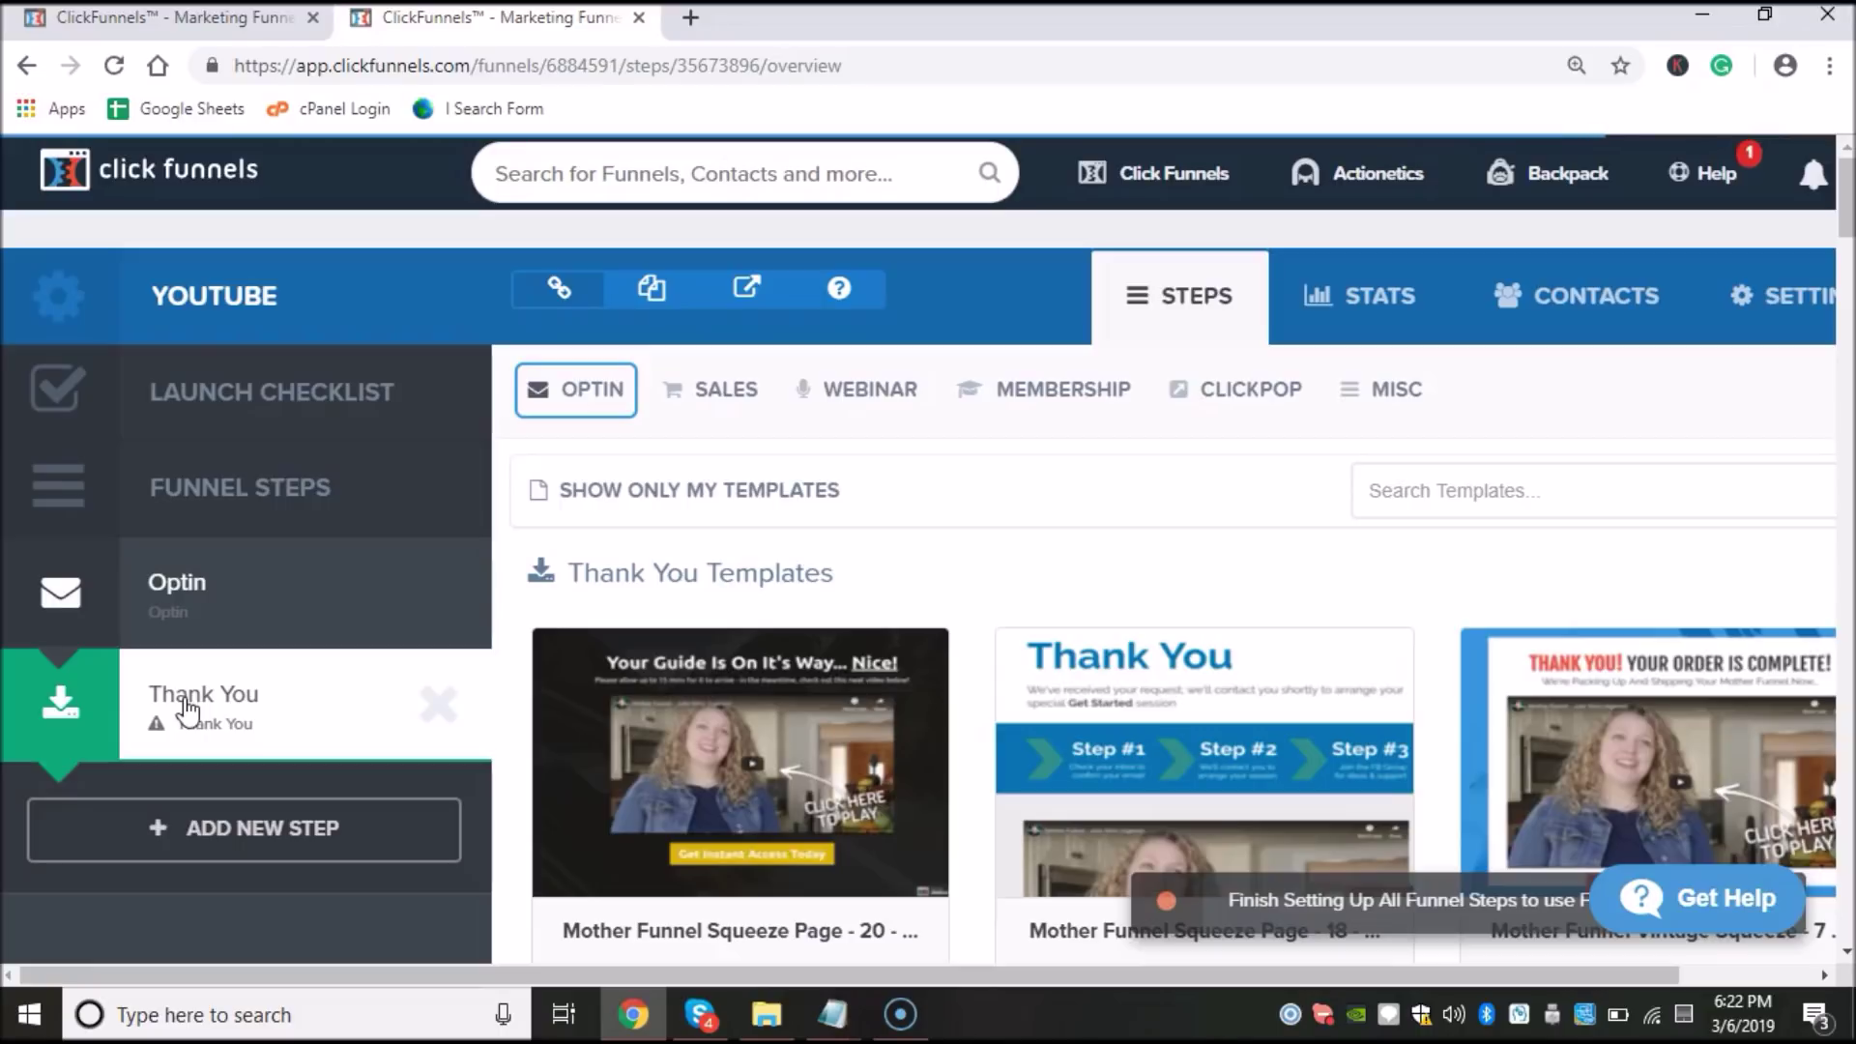
pyautogui.scroll(-2, 531, 600)
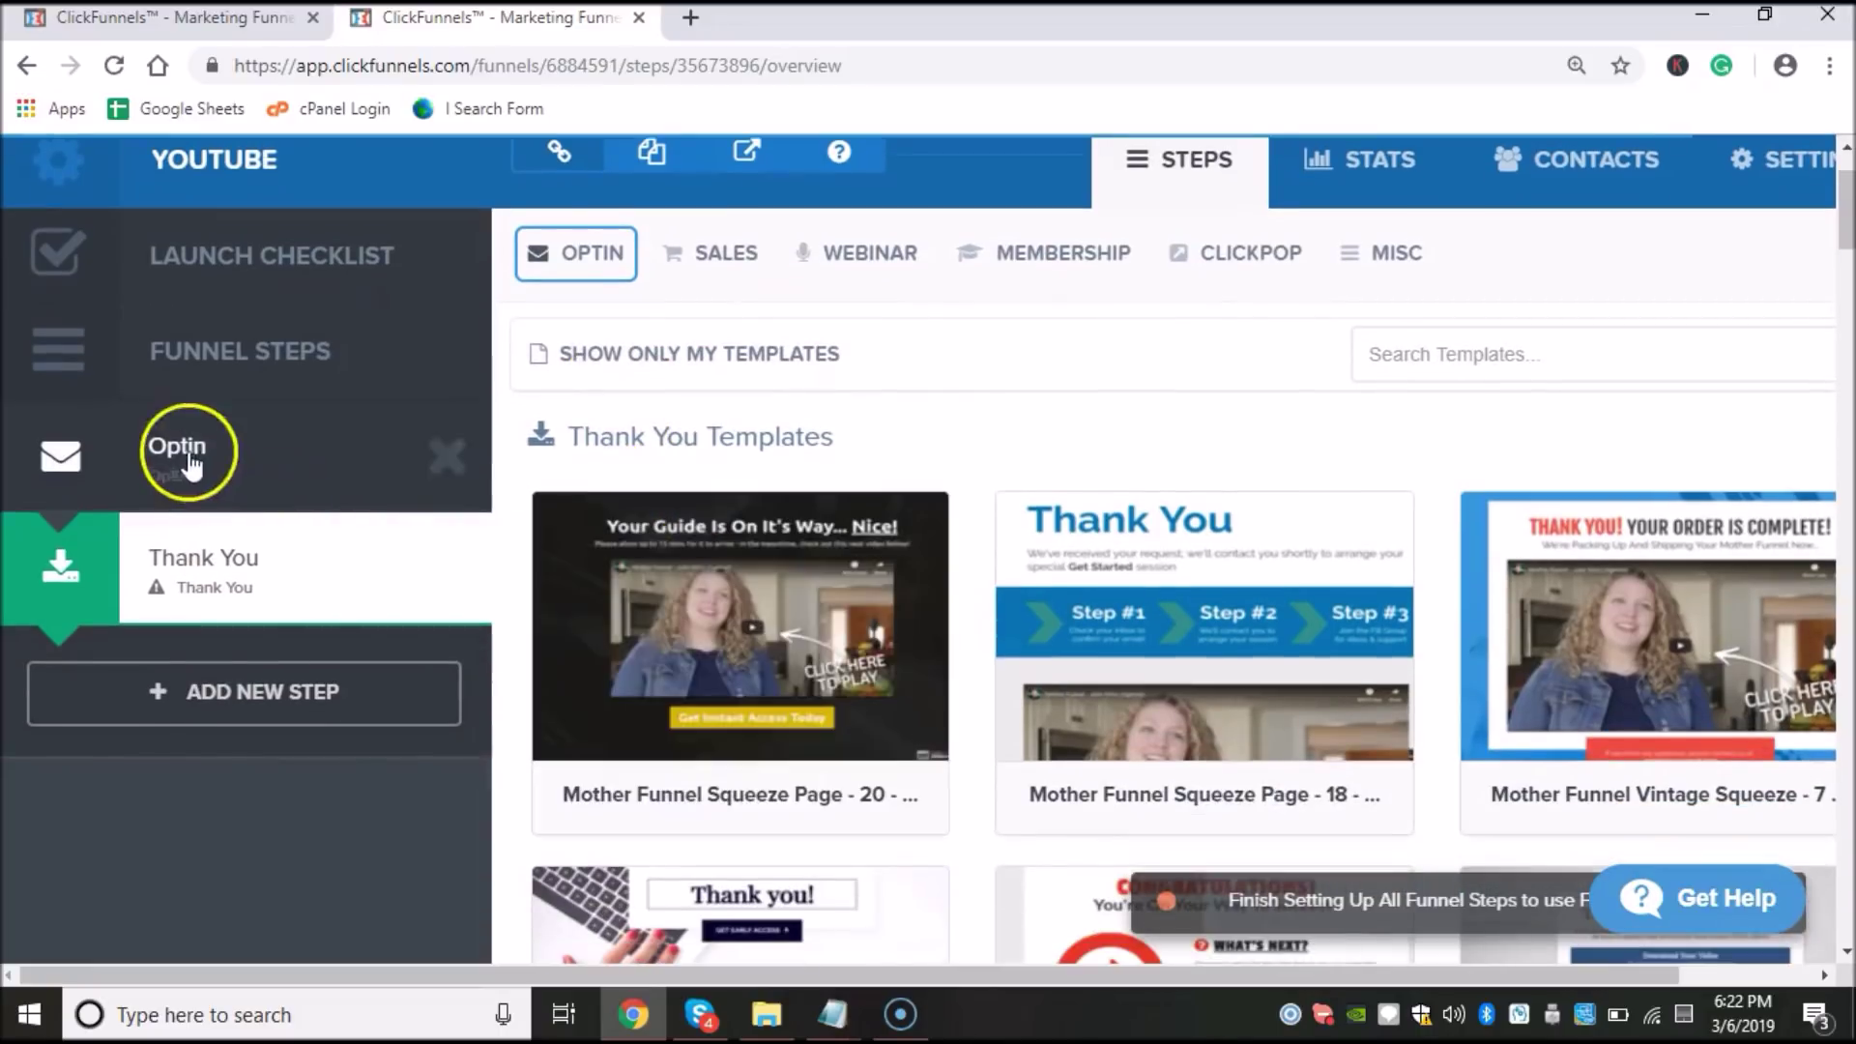
# Step: Return to the Optin step and open its page in the standard page editor
pyautogui.click(229, 444)
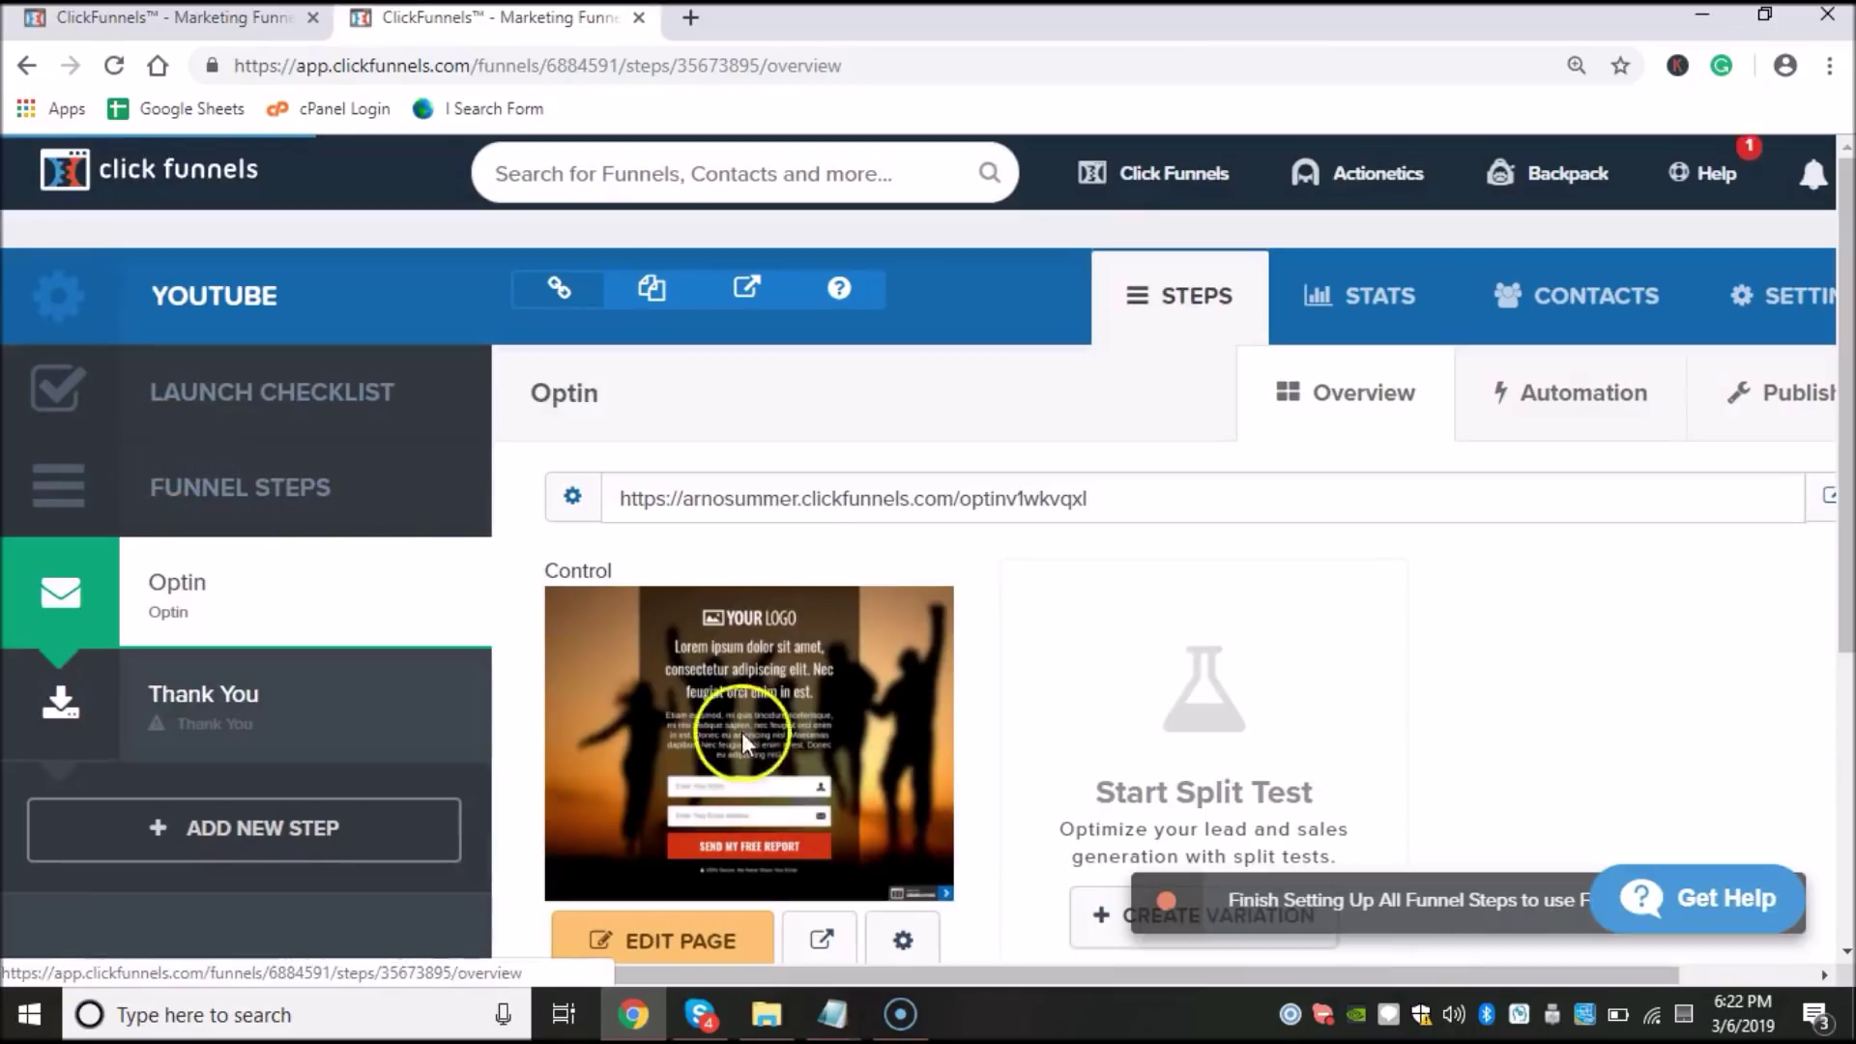
pyautogui.scroll(-3, 726, 743)
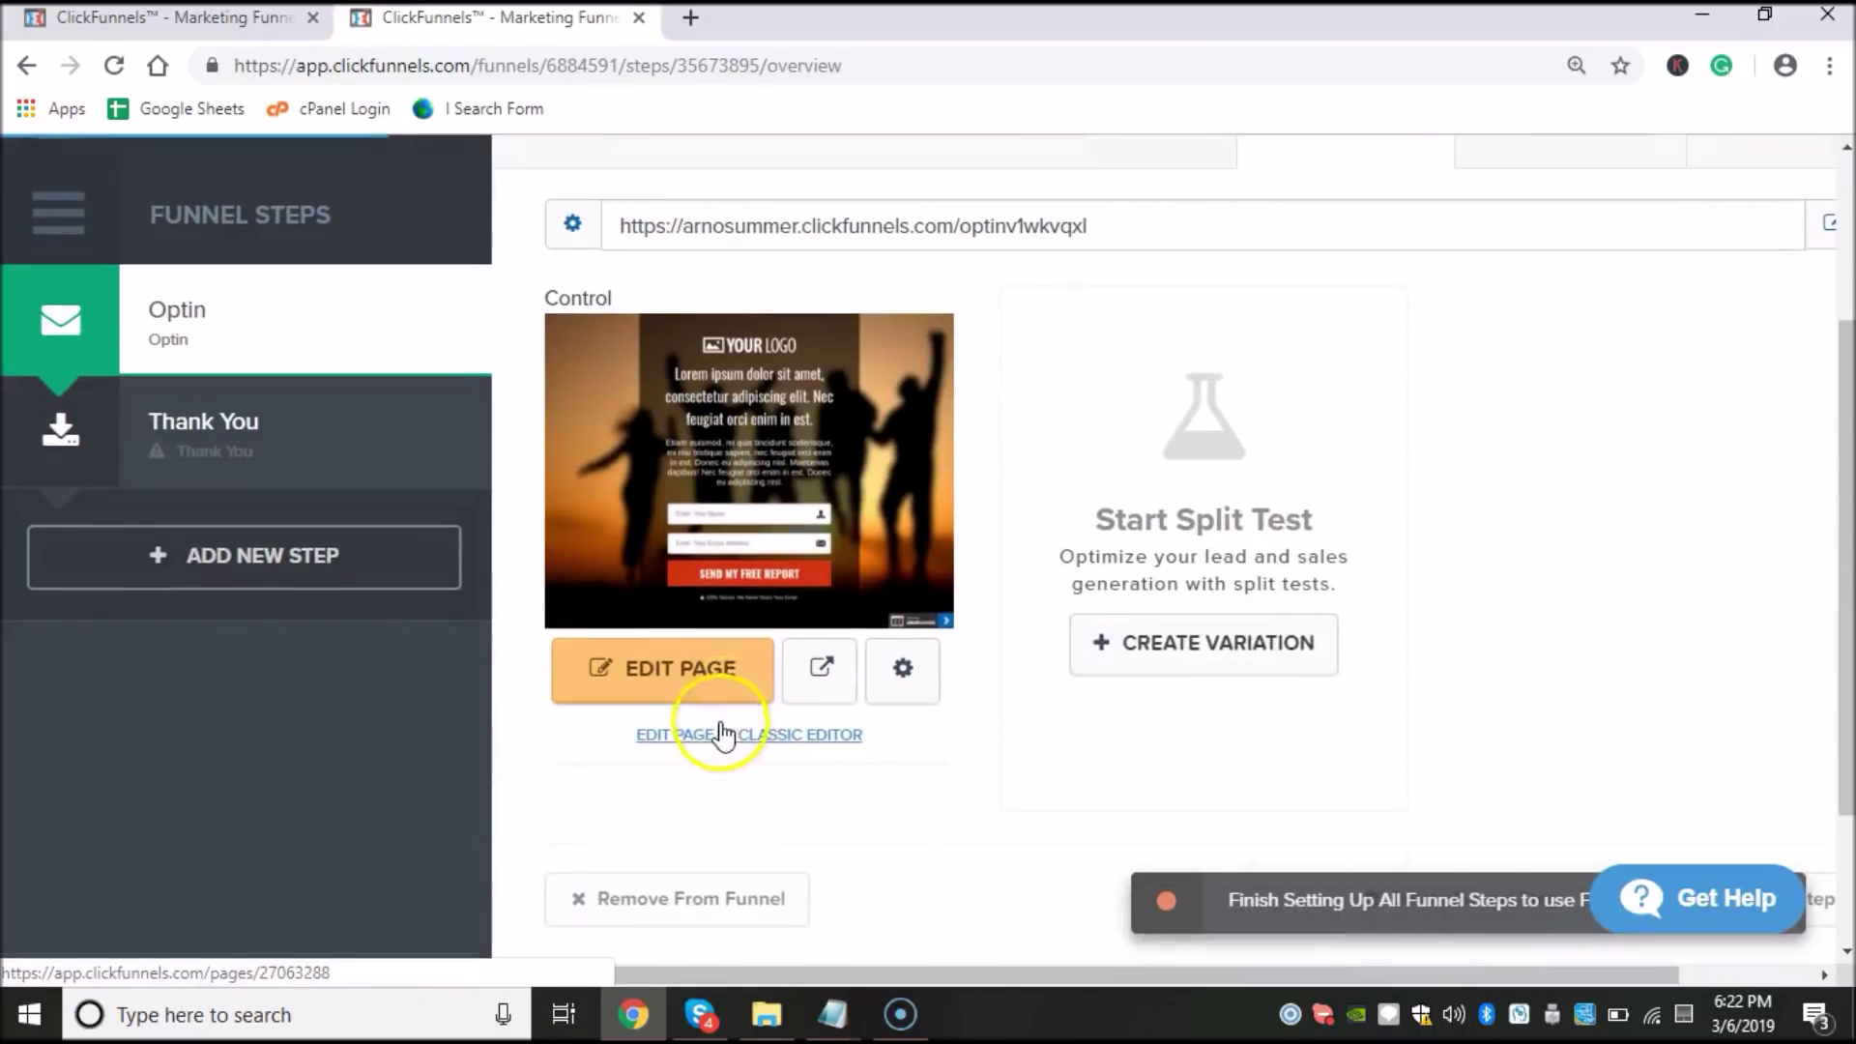
pyautogui.click(645, 676)
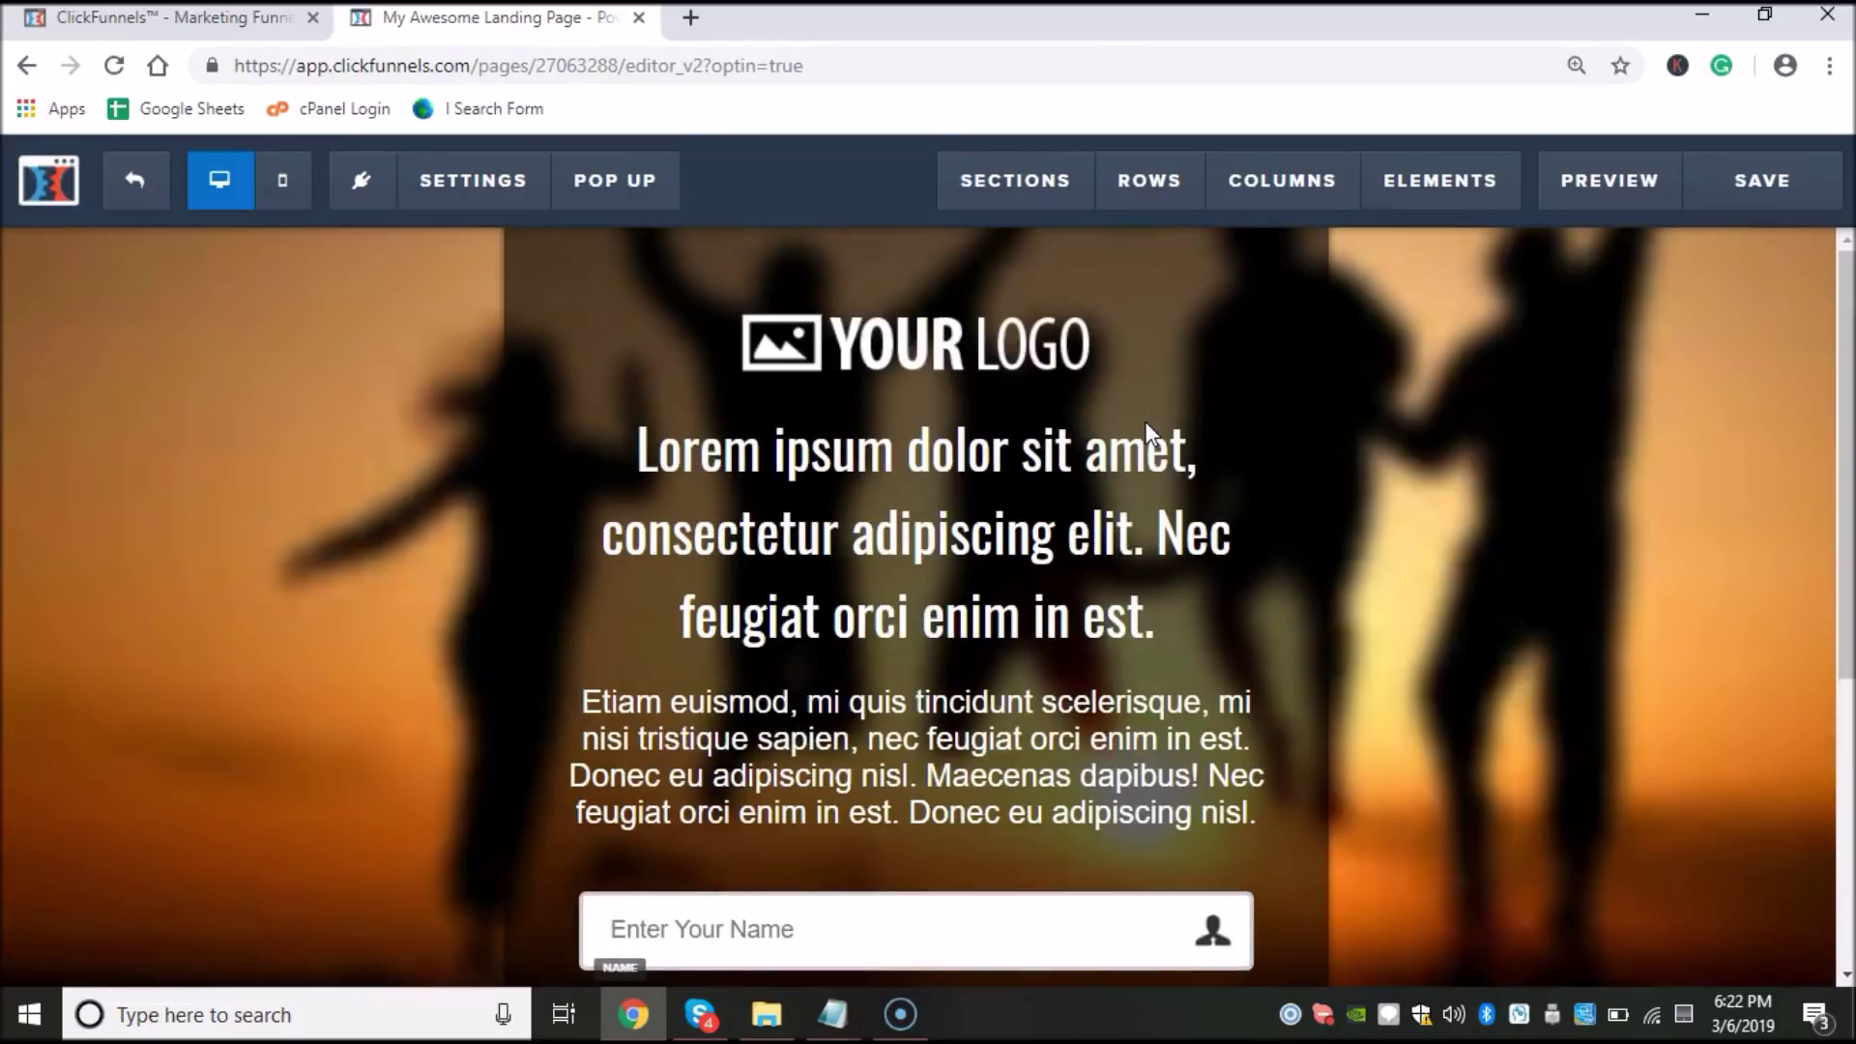
# Step: In Notepad's New Text Document, copy the headline "Get Instant Access To The Exact System I Used To Generate $27,000/Month Online & Travel The World!"
pyautogui.moveTo(1122, 447)
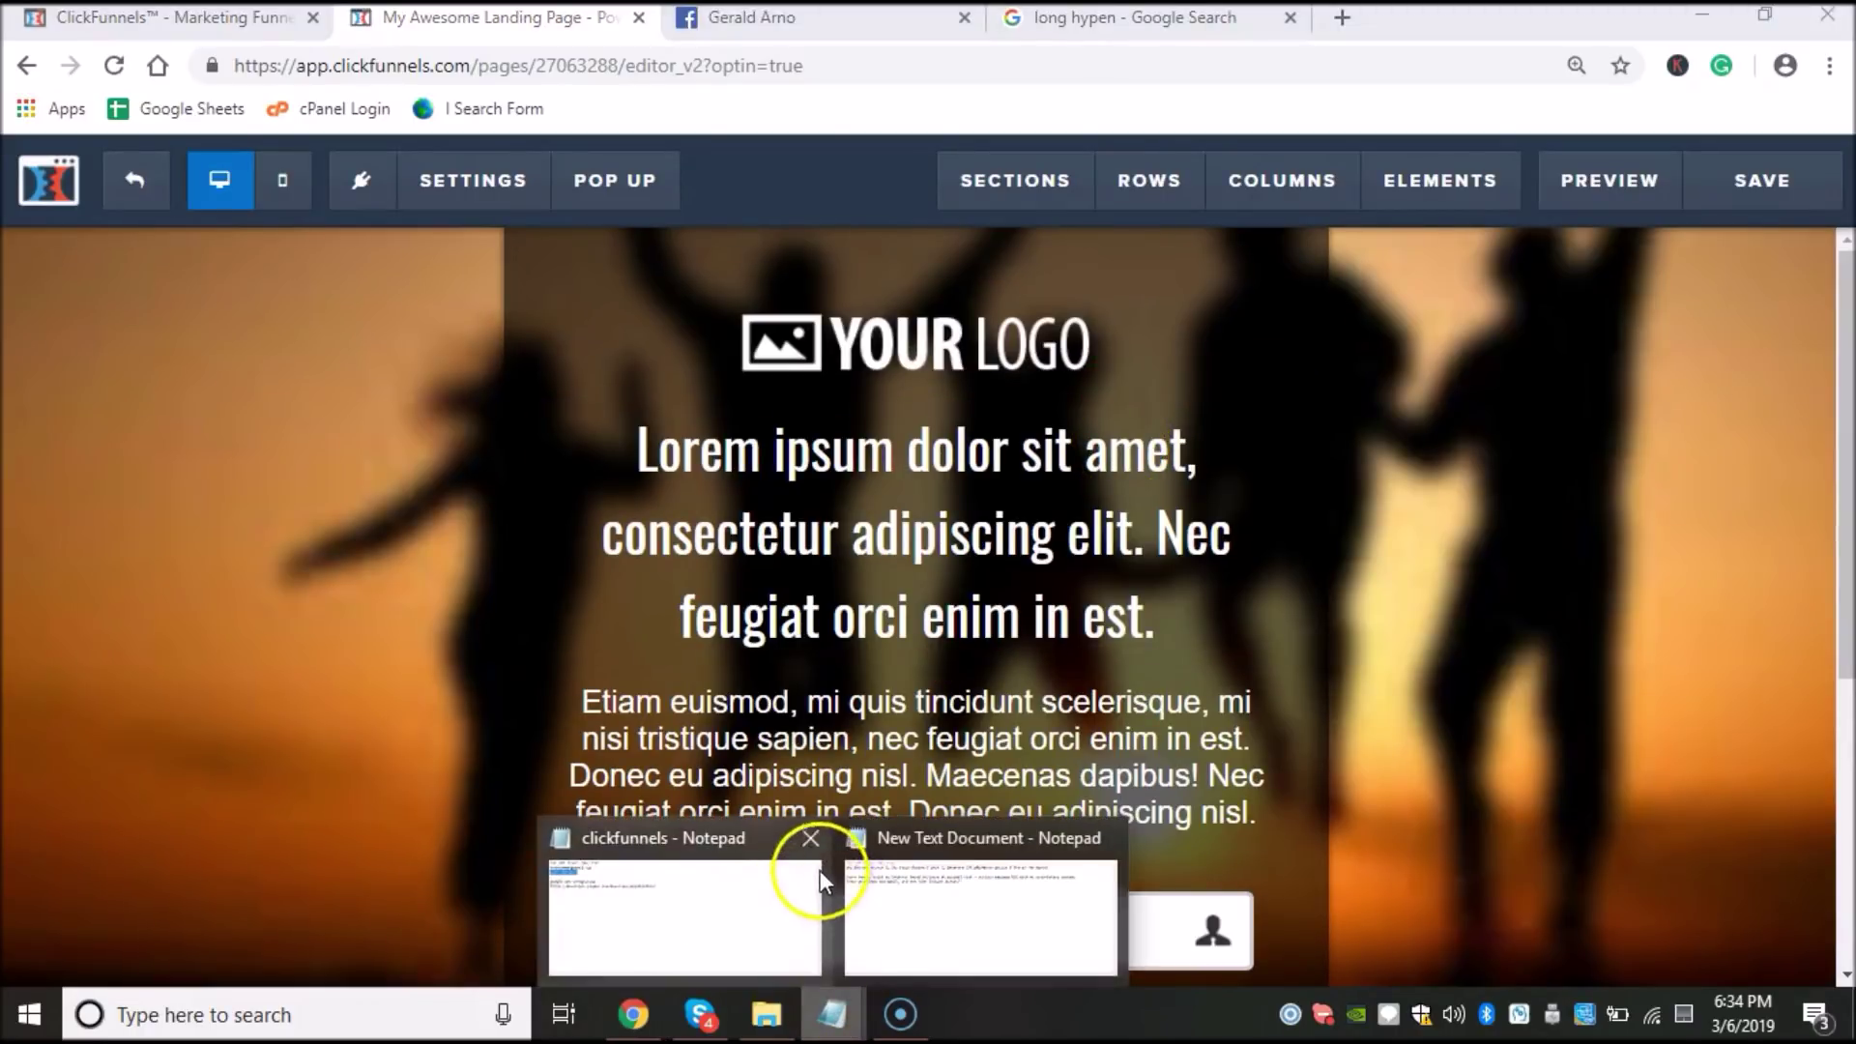
pyautogui.moveTo(815, 843)
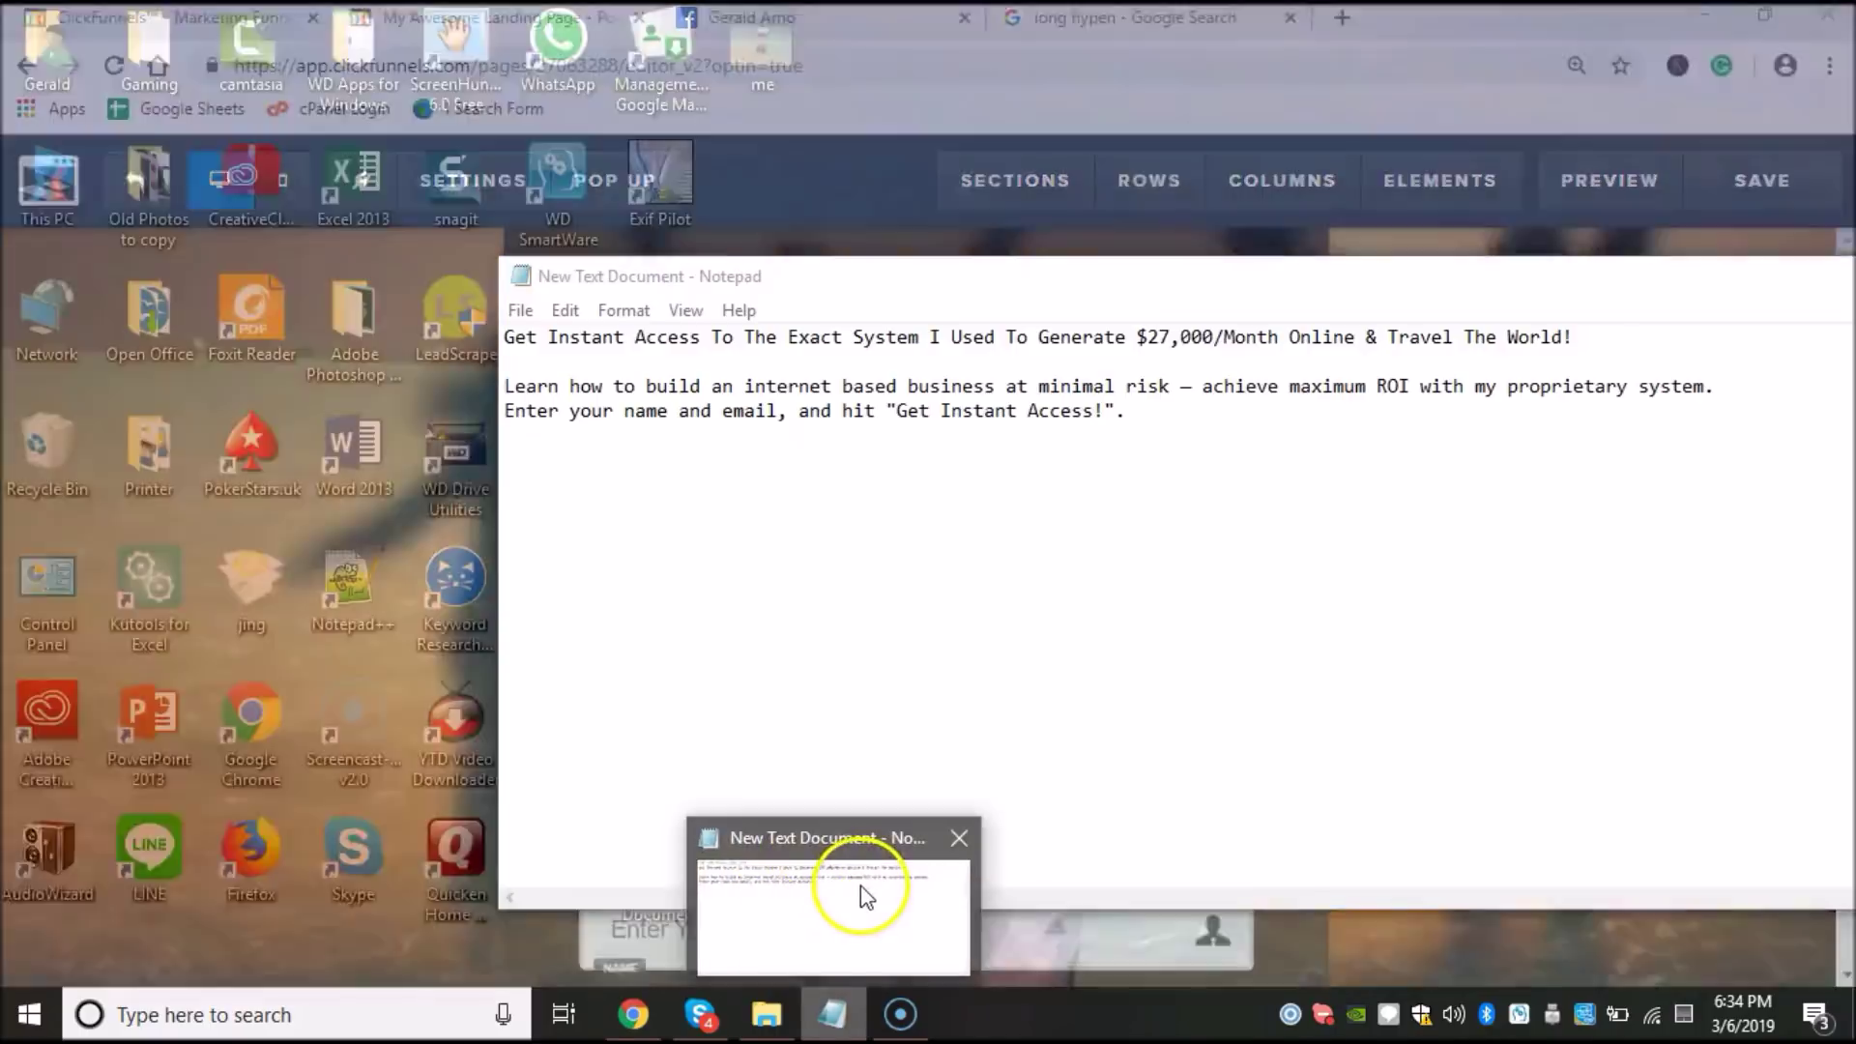
pyautogui.click(860, 885)
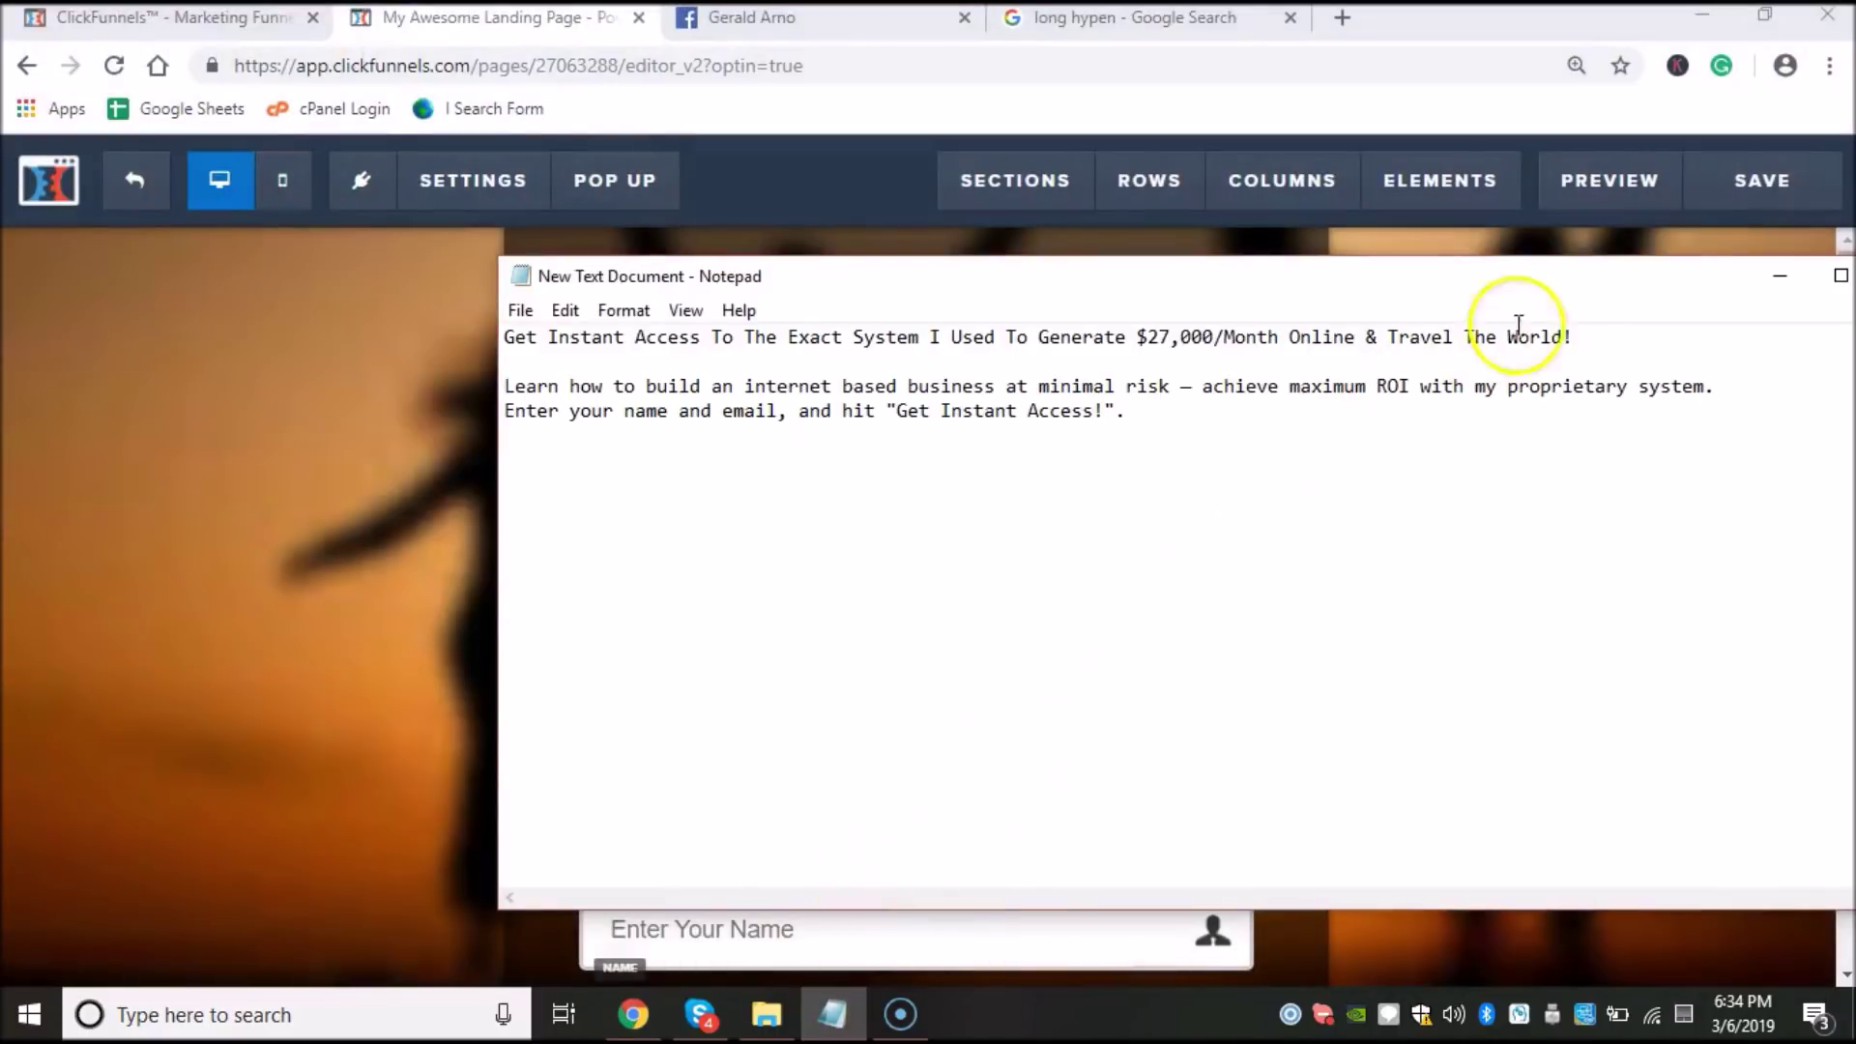
pyautogui.moveTo(1604, 325); pyautogui.dragTo(104, 147)
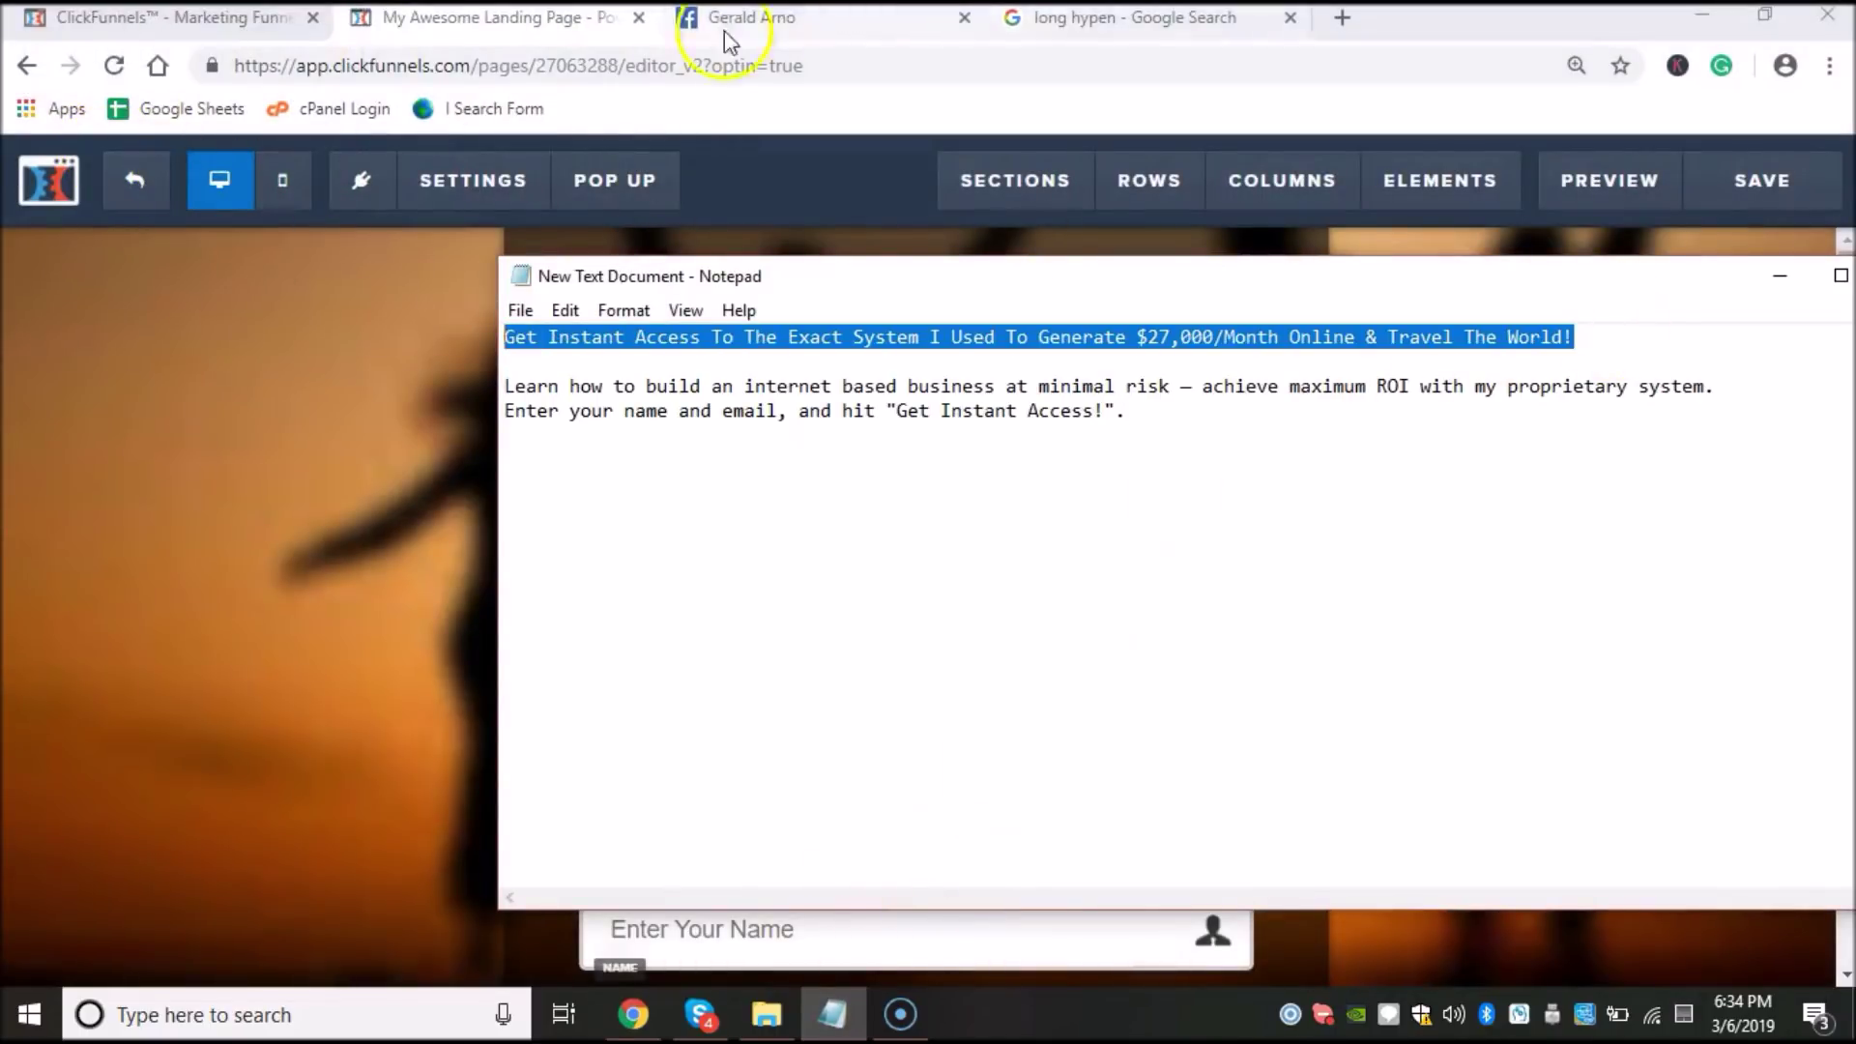
# Step: Return to the landing page editor in Chrome and delete the YOUR LOGO image from the page
pyautogui.click(589, 19)
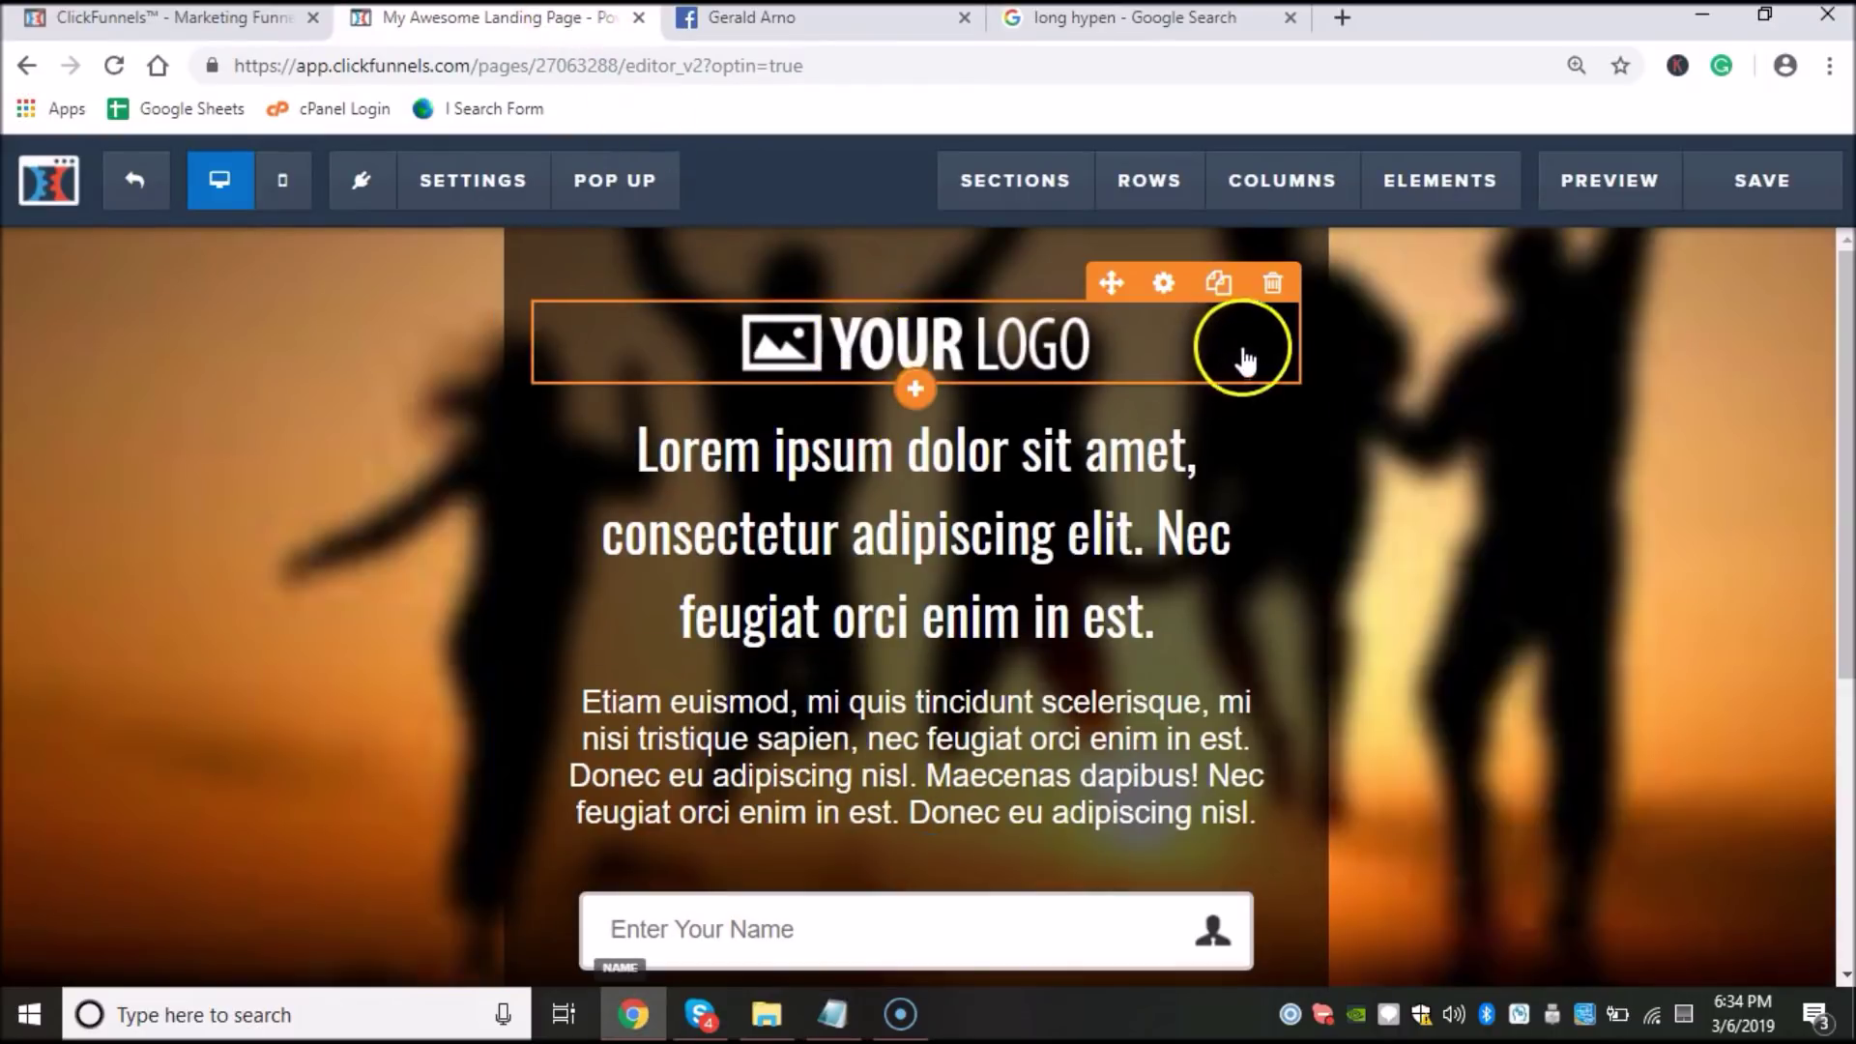
pyautogui.click(1274, 286)
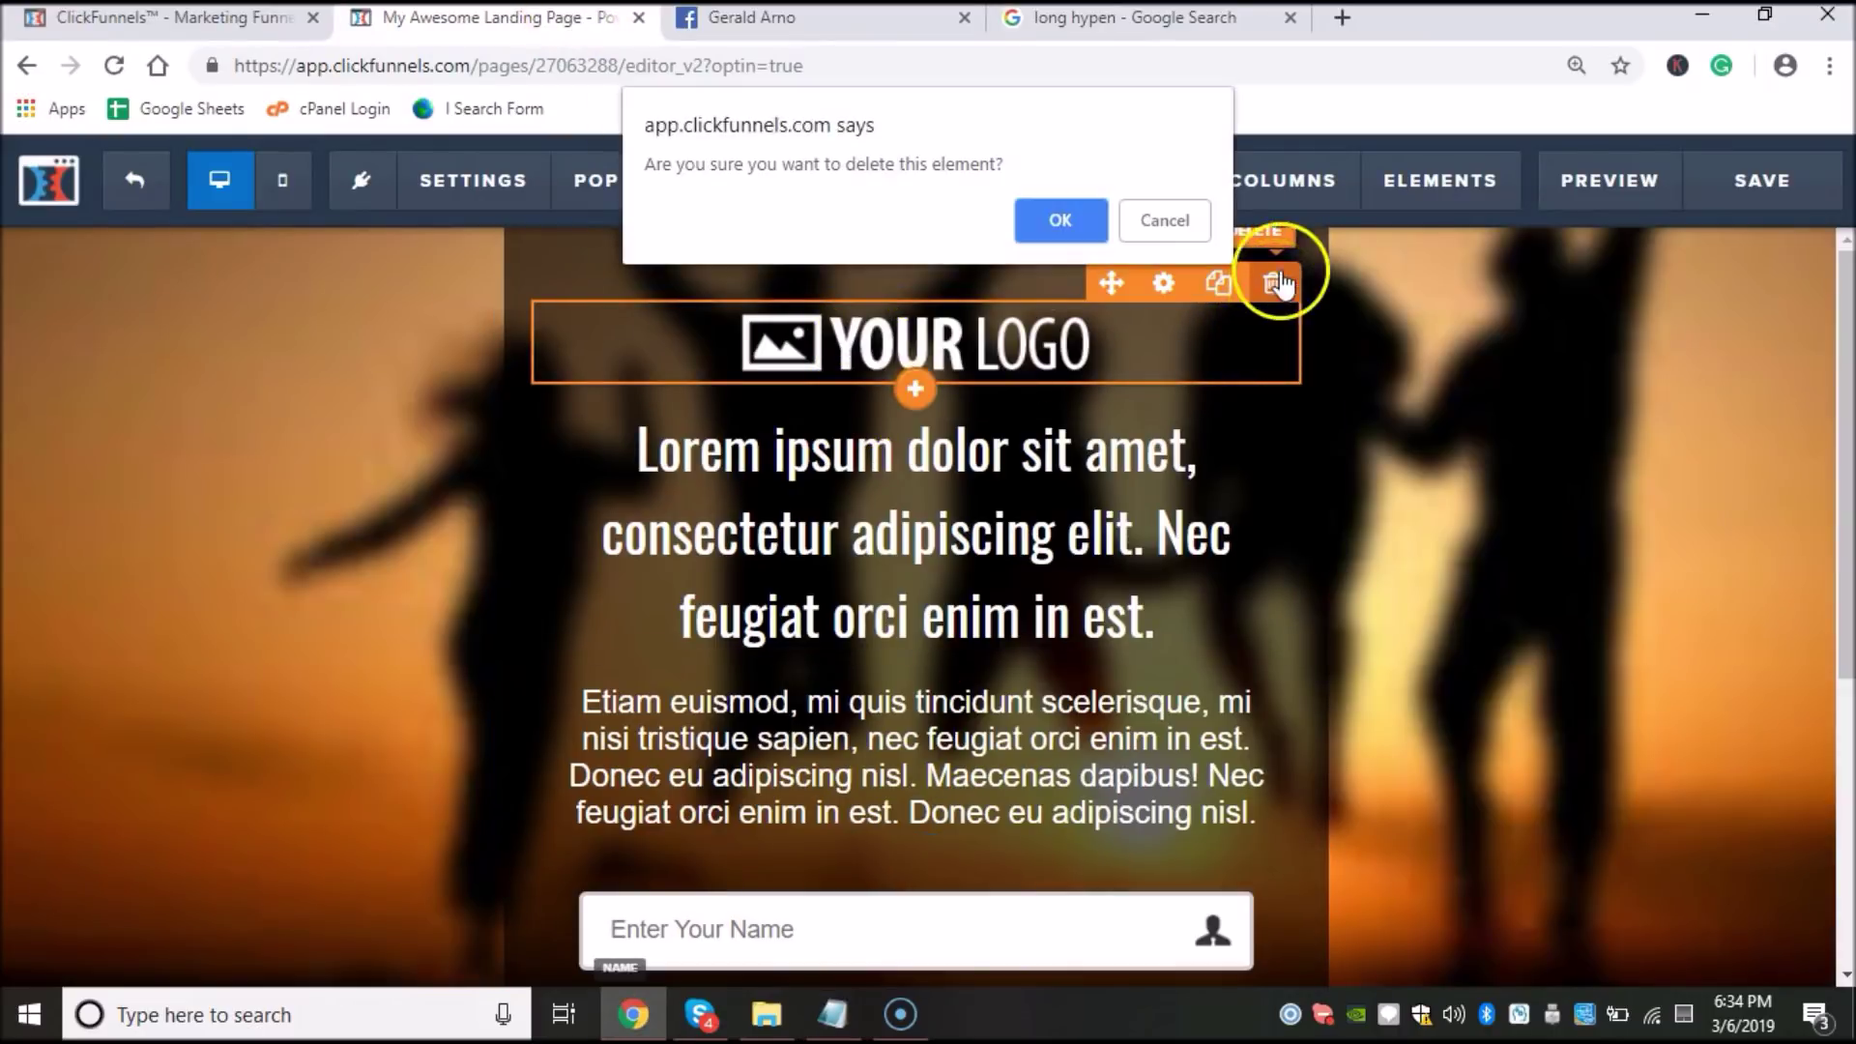
pyautogui.click(1064, 220)
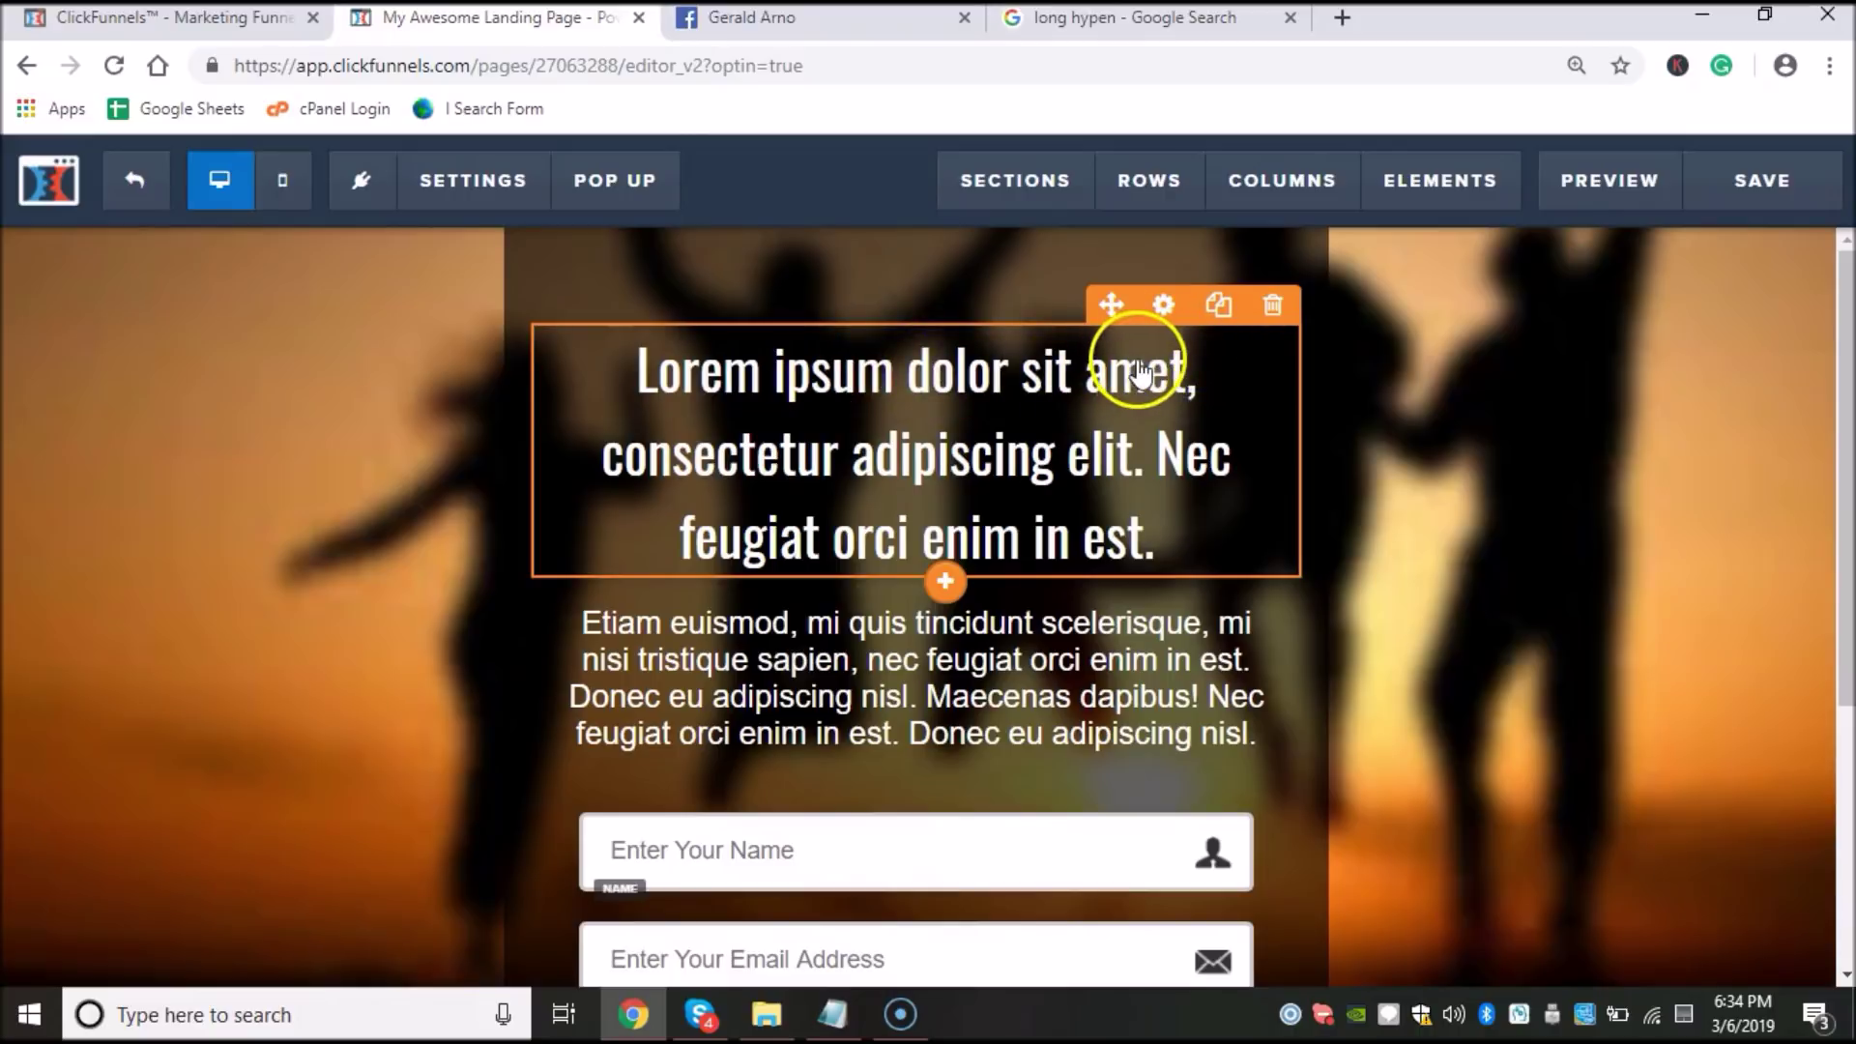
# Step: Replace the Lorem ipsum headline with the copied "Get Instant Access To The Exact System" headline text
pyautogui.click(1166, 307)
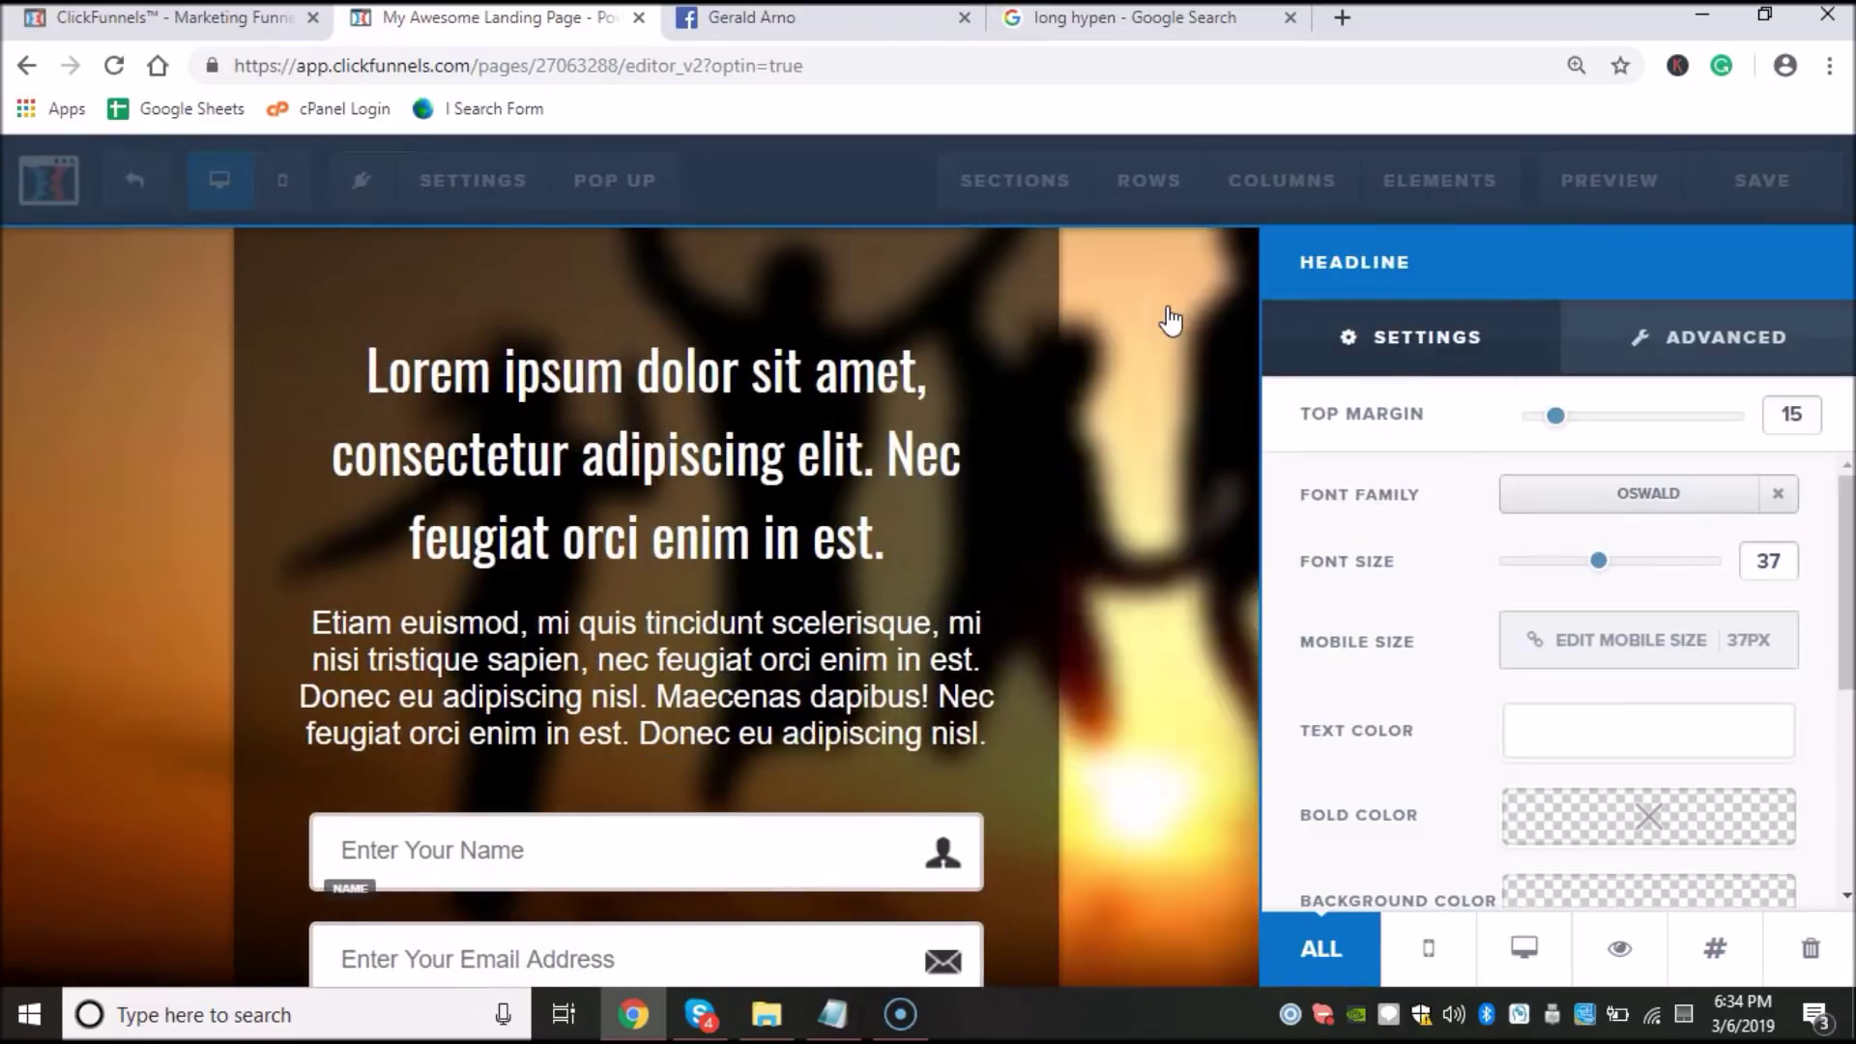
pyautogui.click(856, 373)
pyautogui.moveTo(661, 373); pyautogui.dragTo(1203, 525)
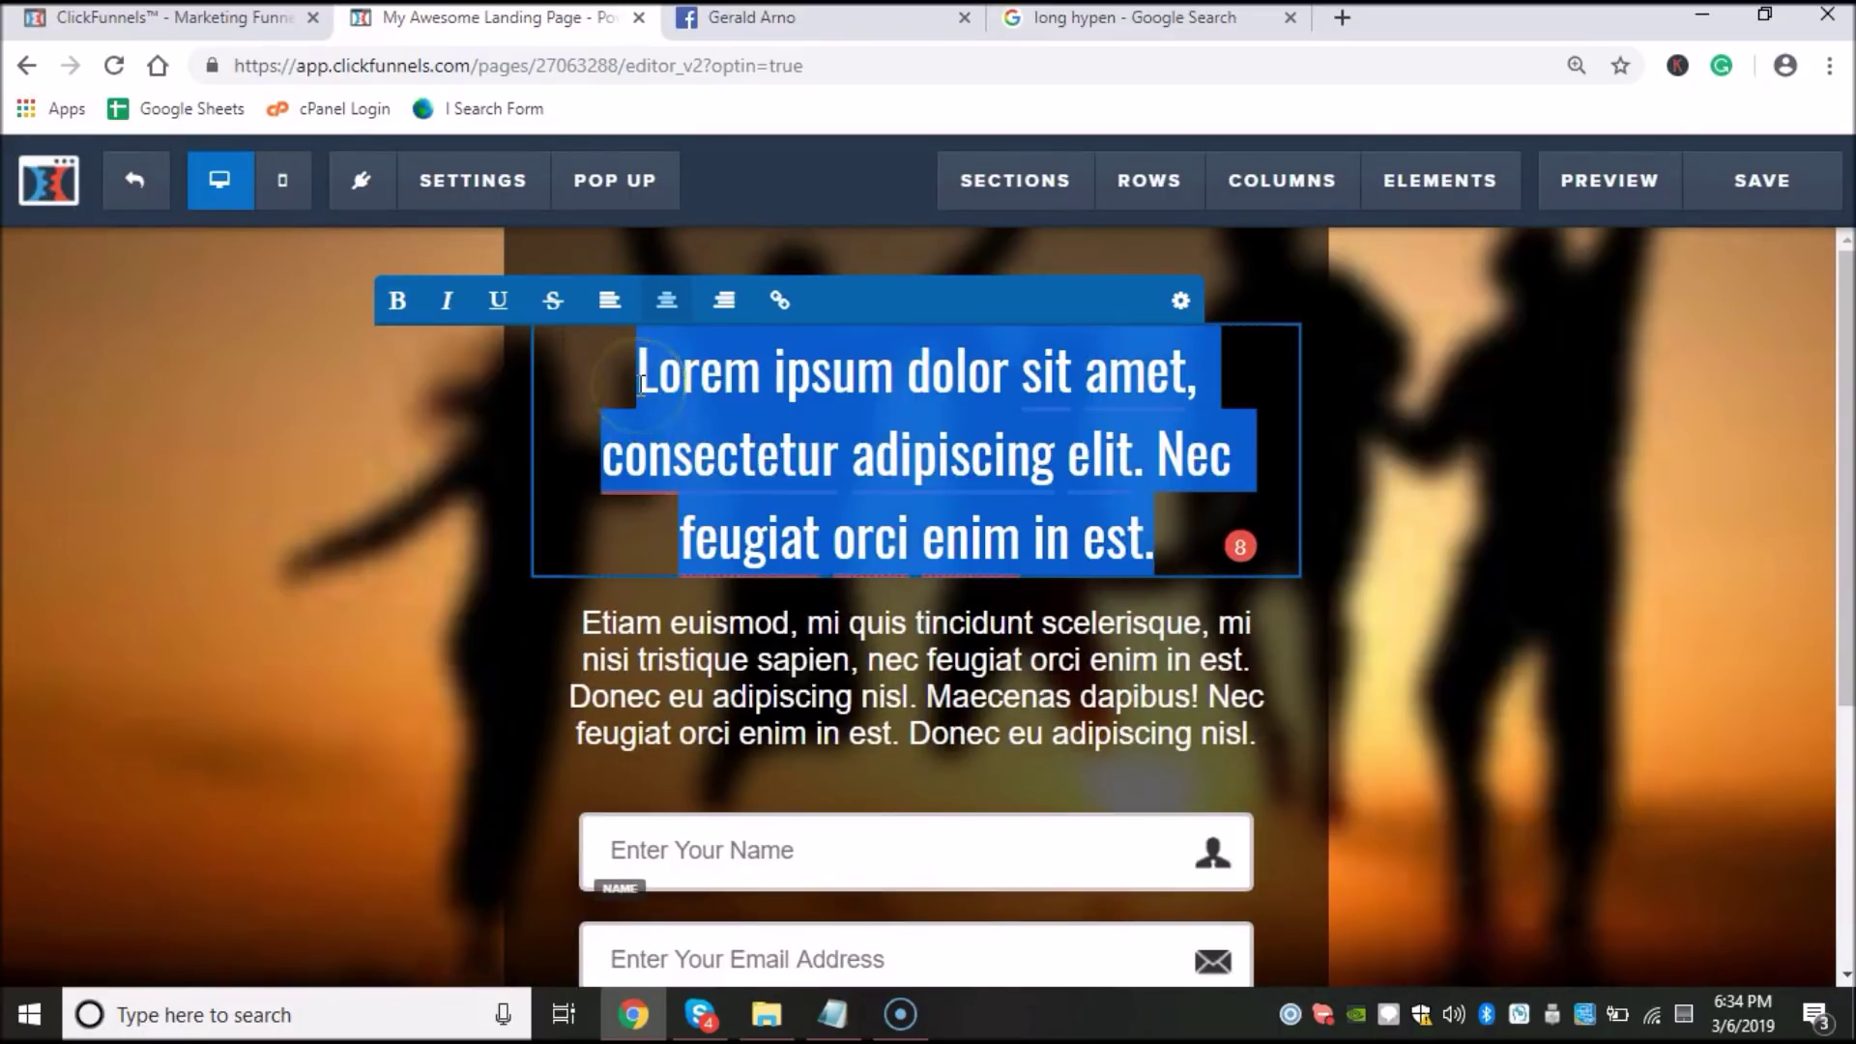
pyautogui.hotkey('ctrl', 'v')
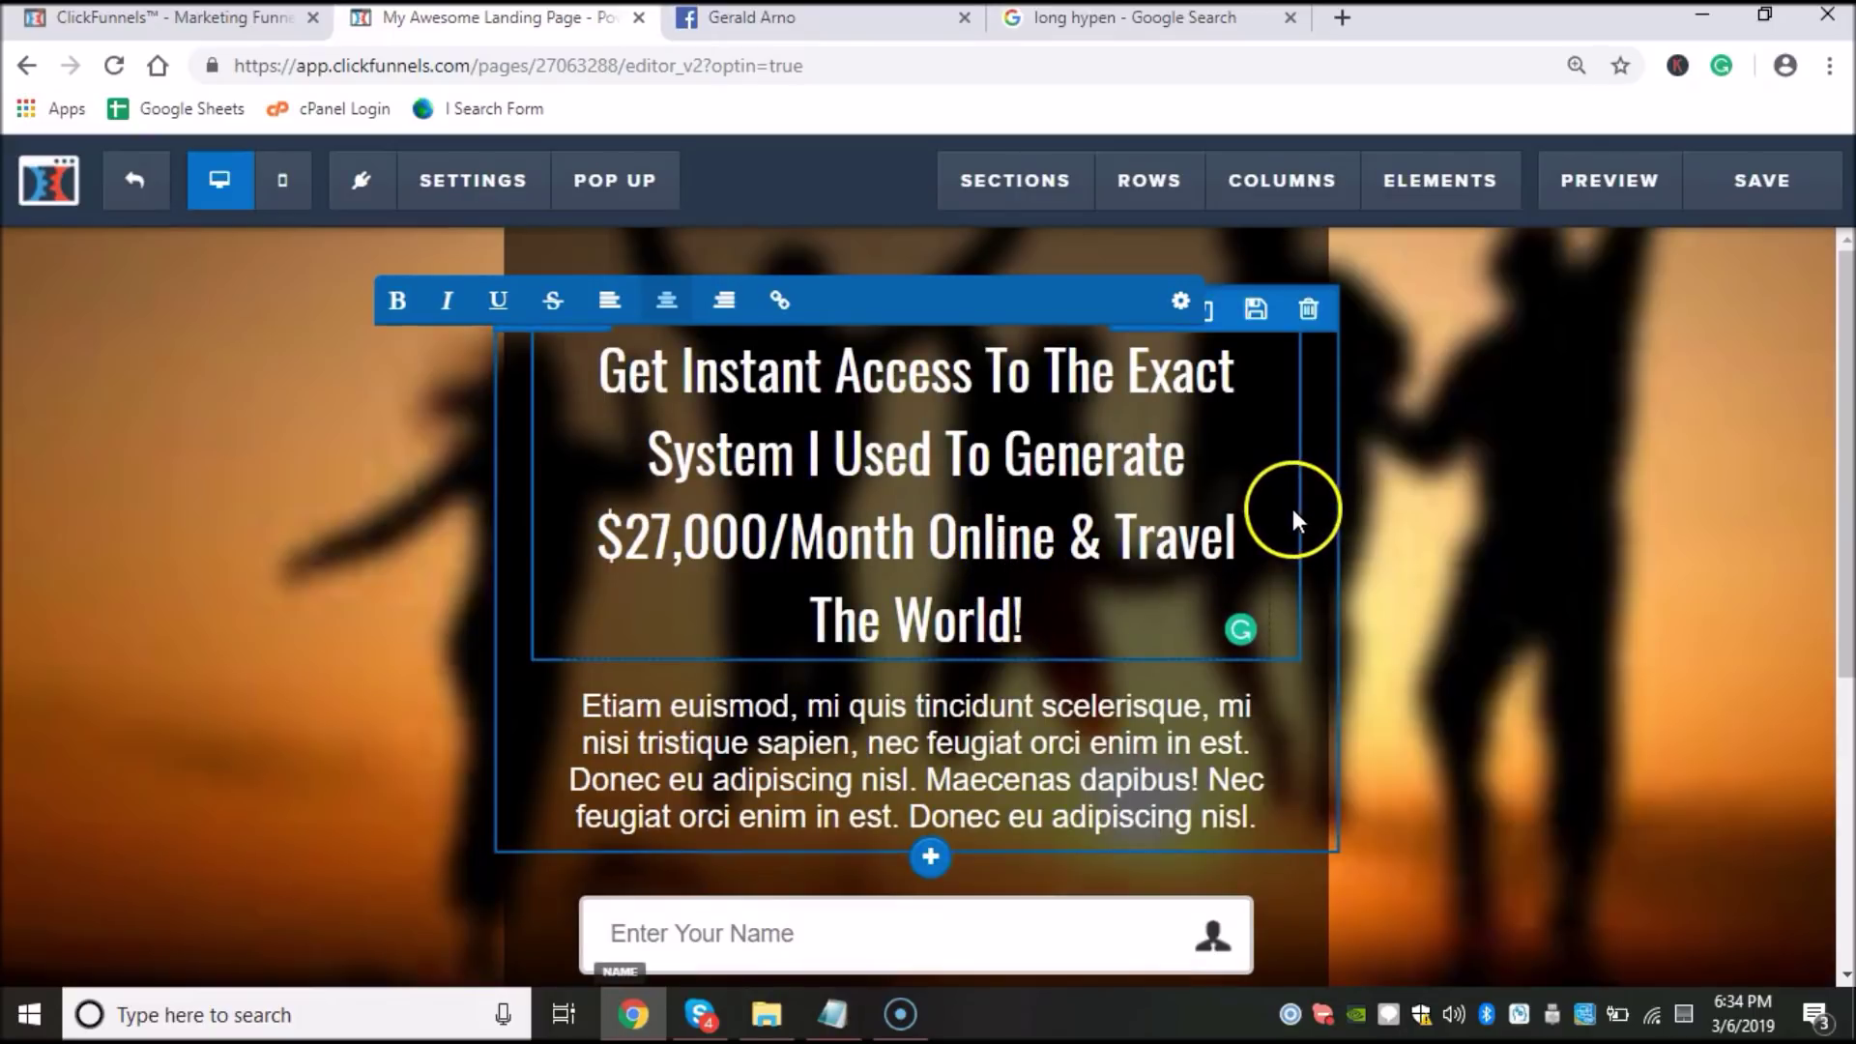
# Step: Reduce the headline's font size to 30
pyautogui.tripleClick(641, 394)
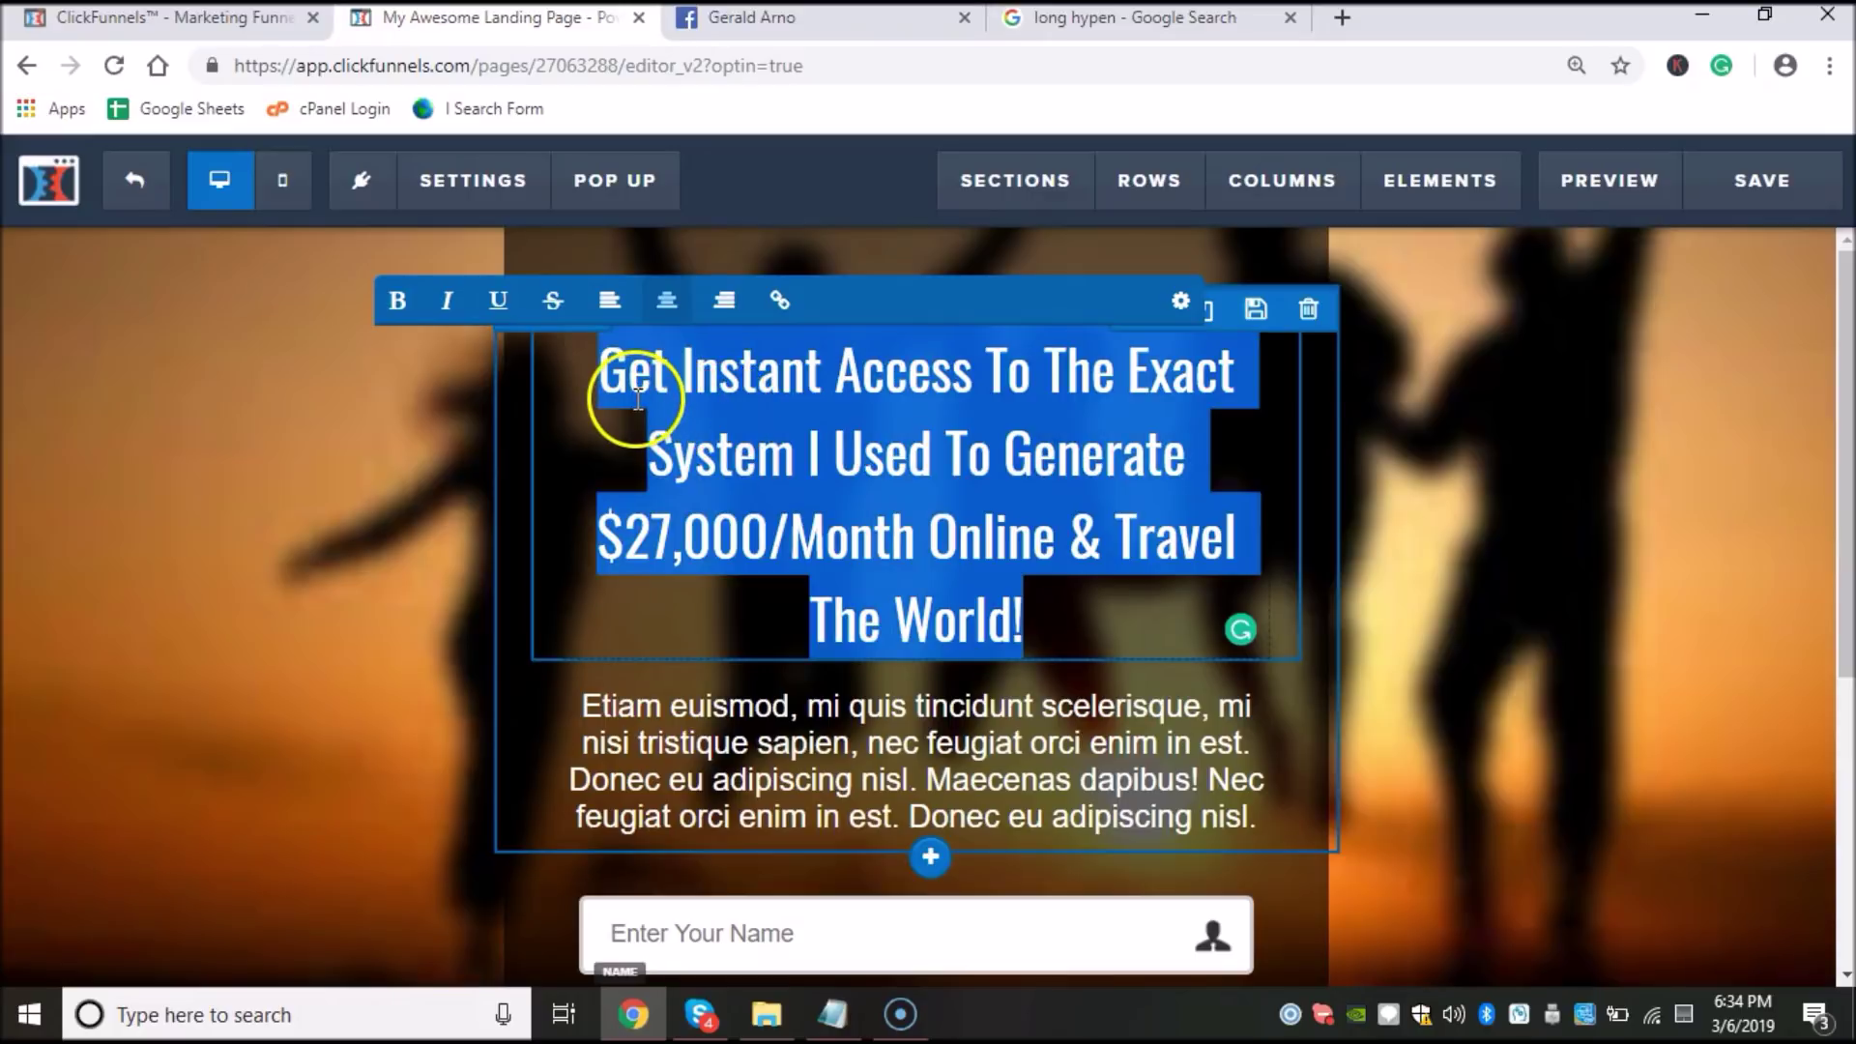
pyautogui.click(1181, 301)
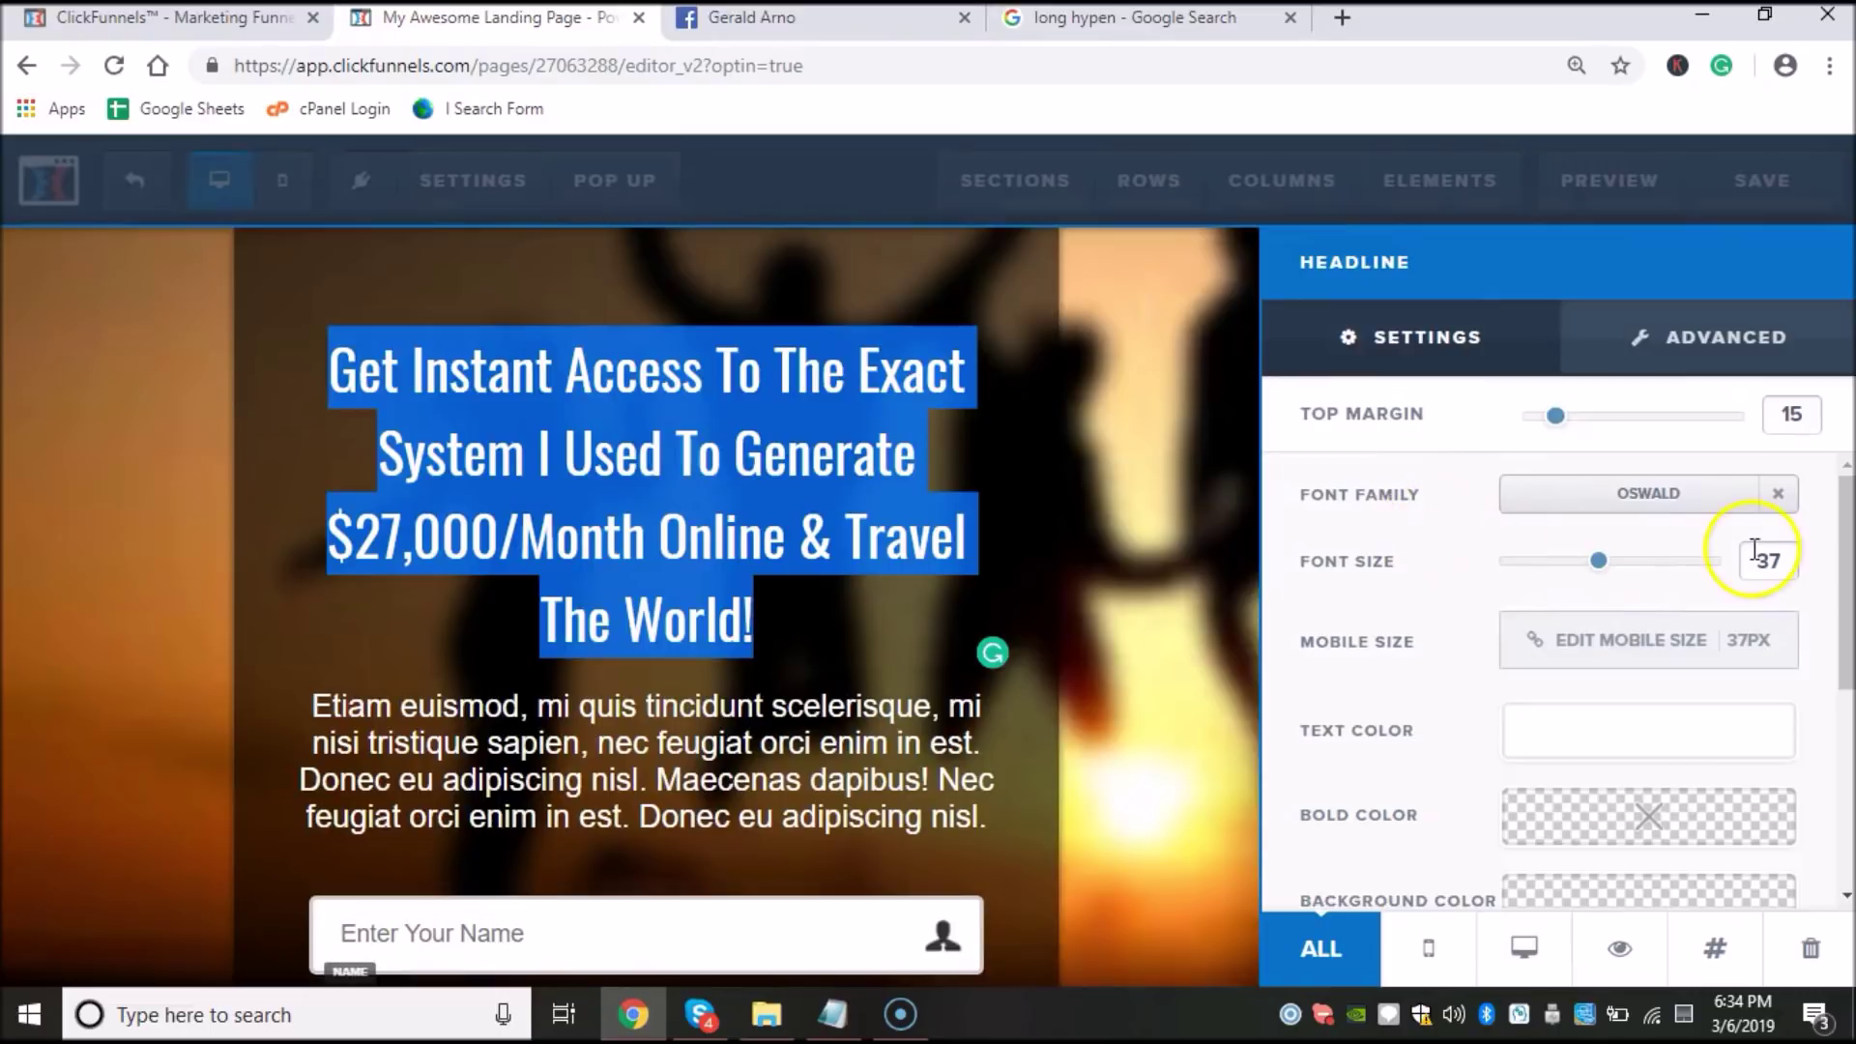
pyautogui.moveTo(1781, 560); pyautogui.dragTo(1731, 563)
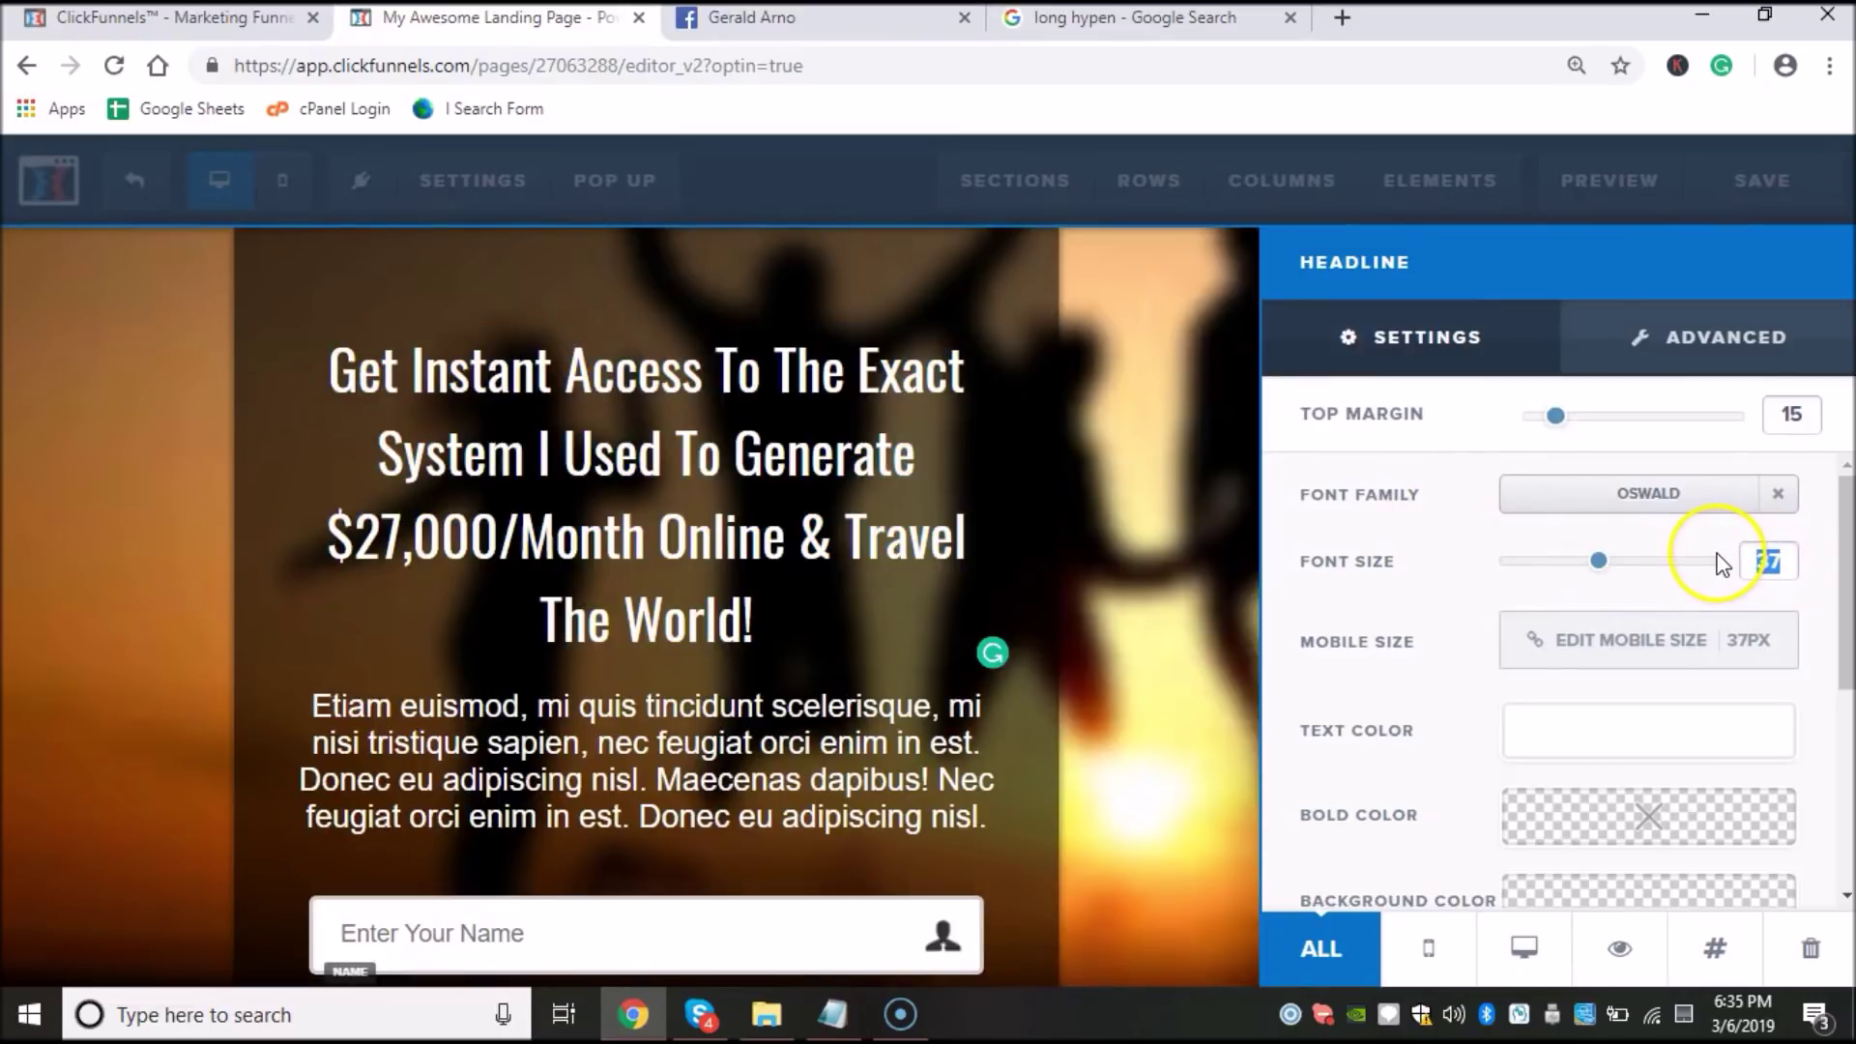
pyautogui.write('35')
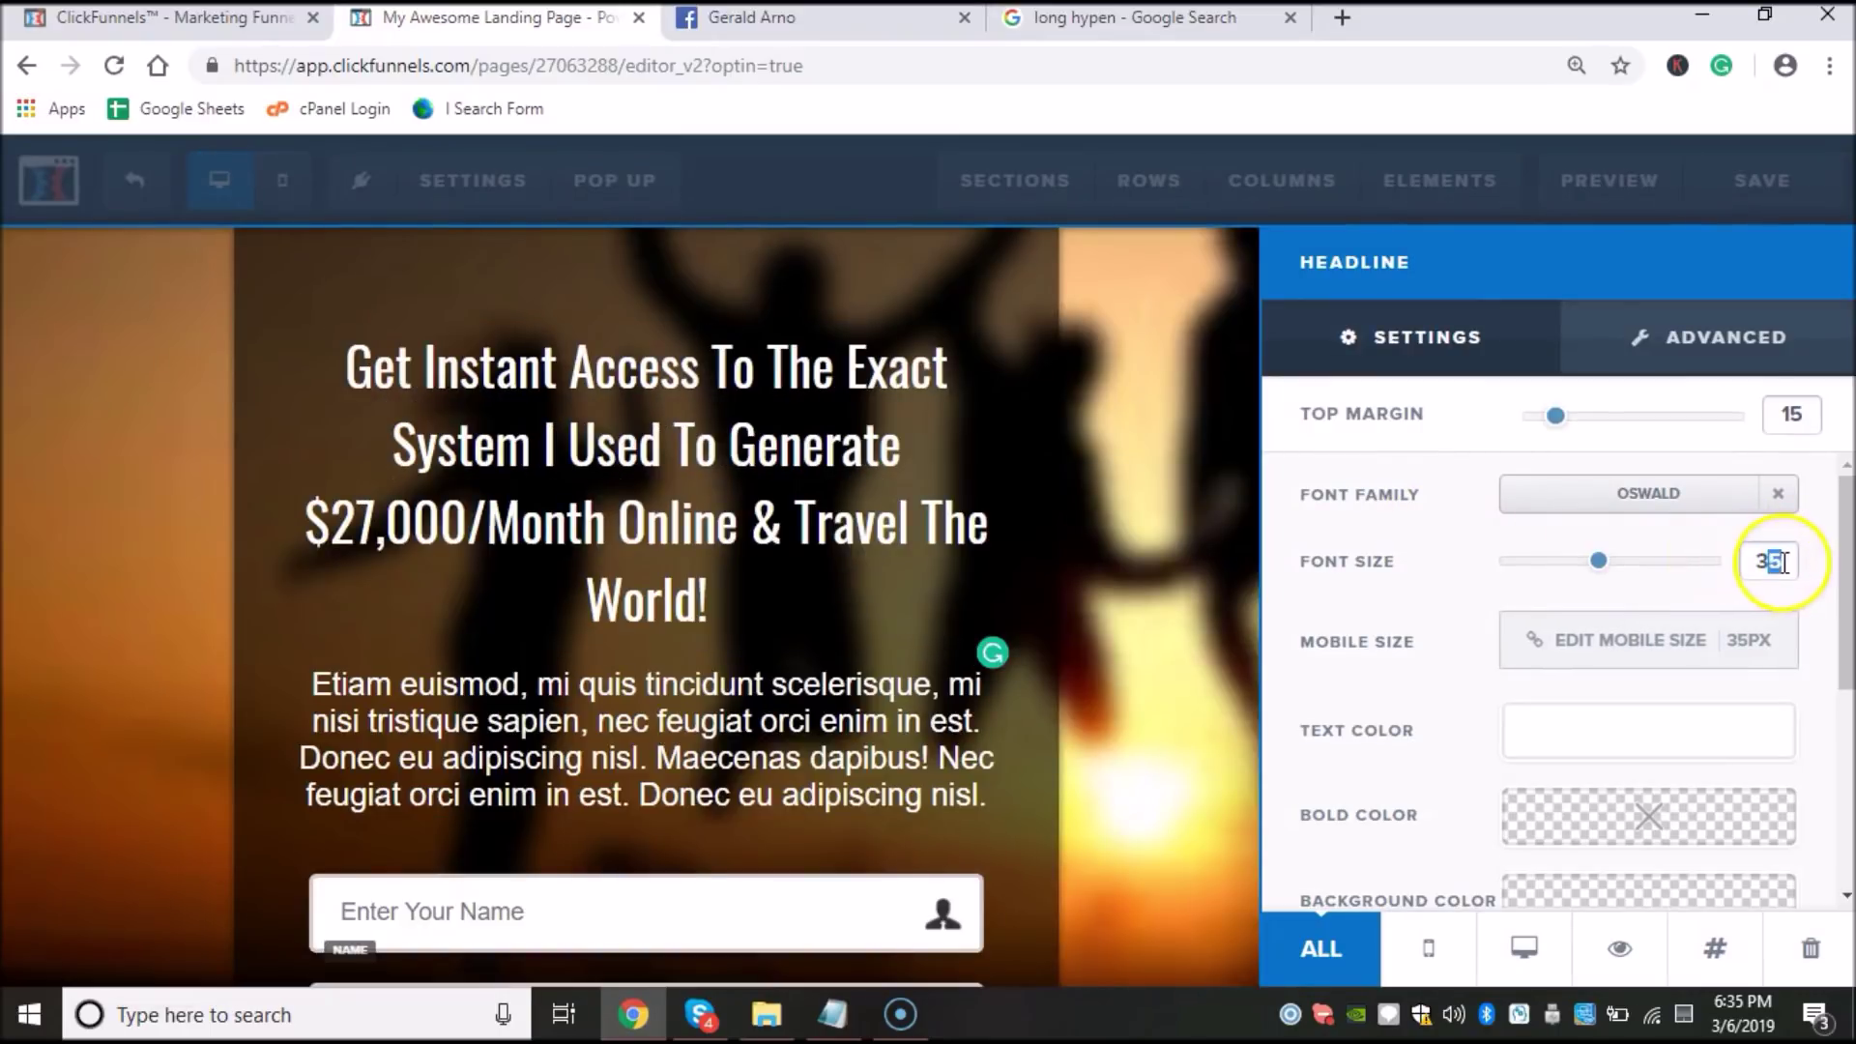
pyautogui.write('3')
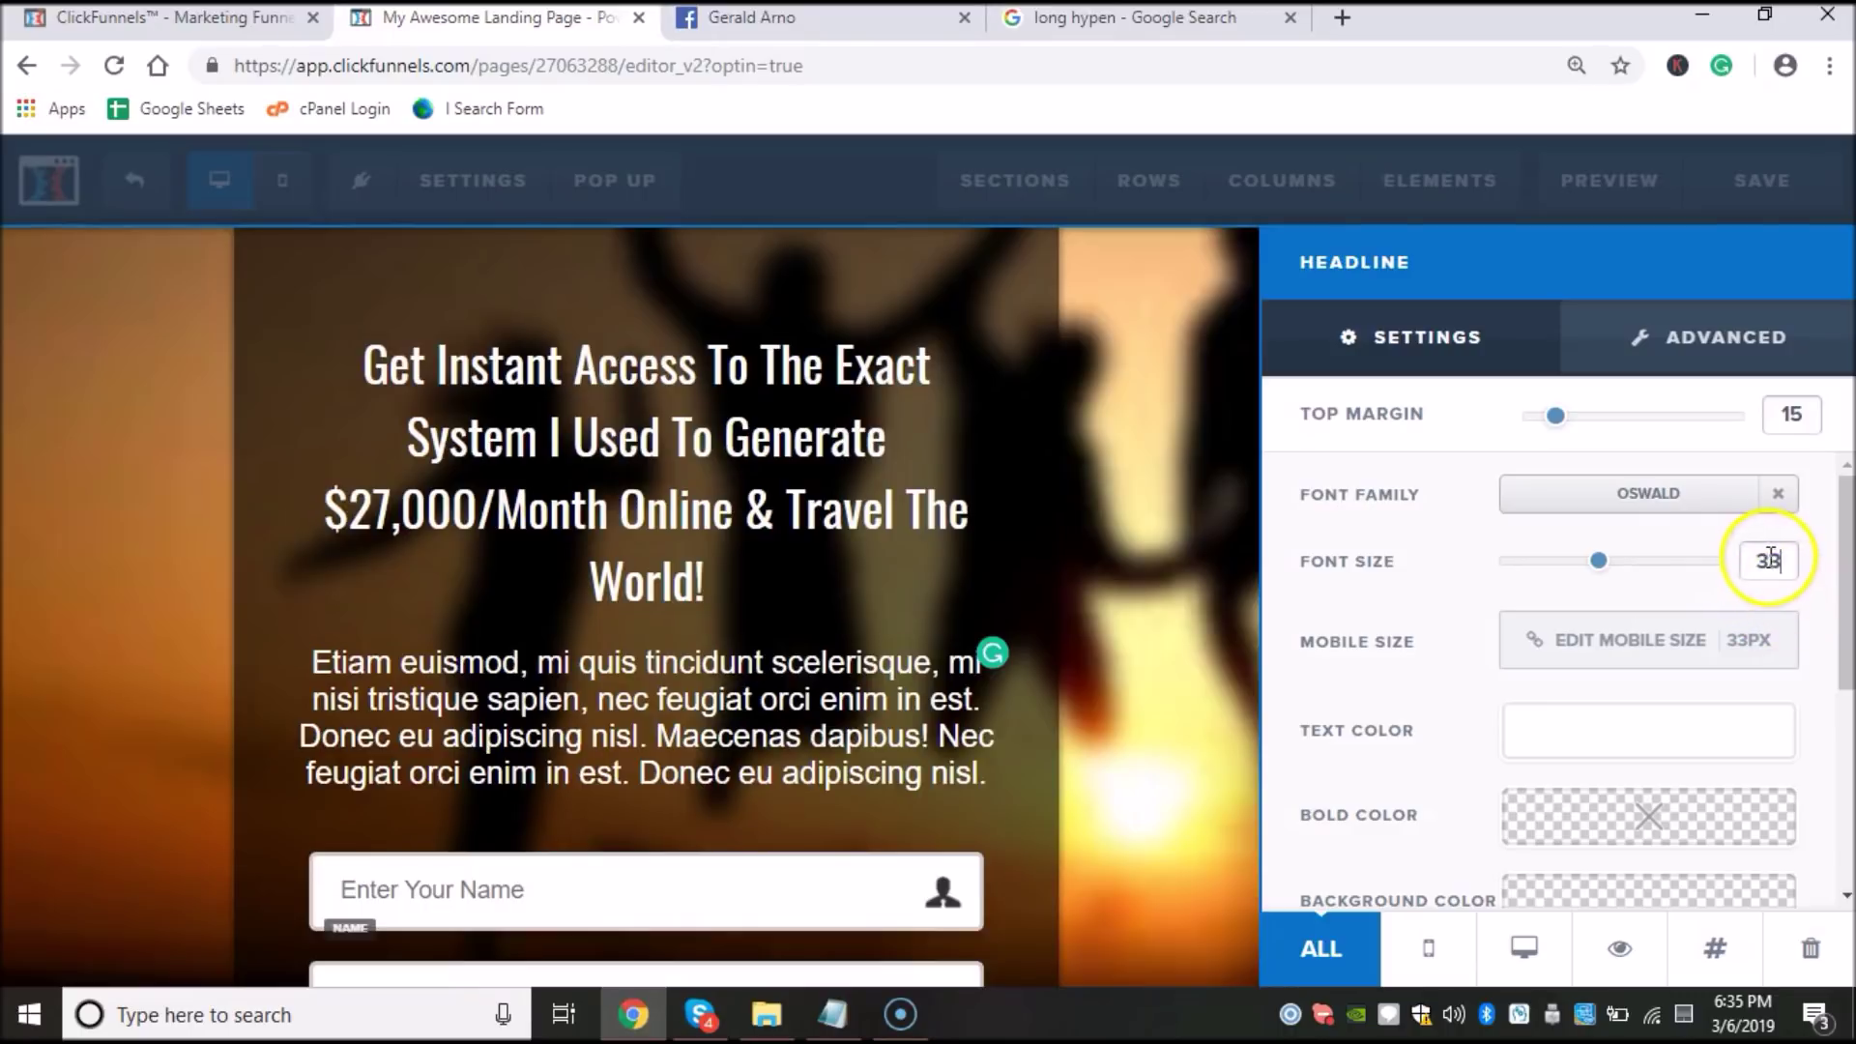
pyautogui.write('0')
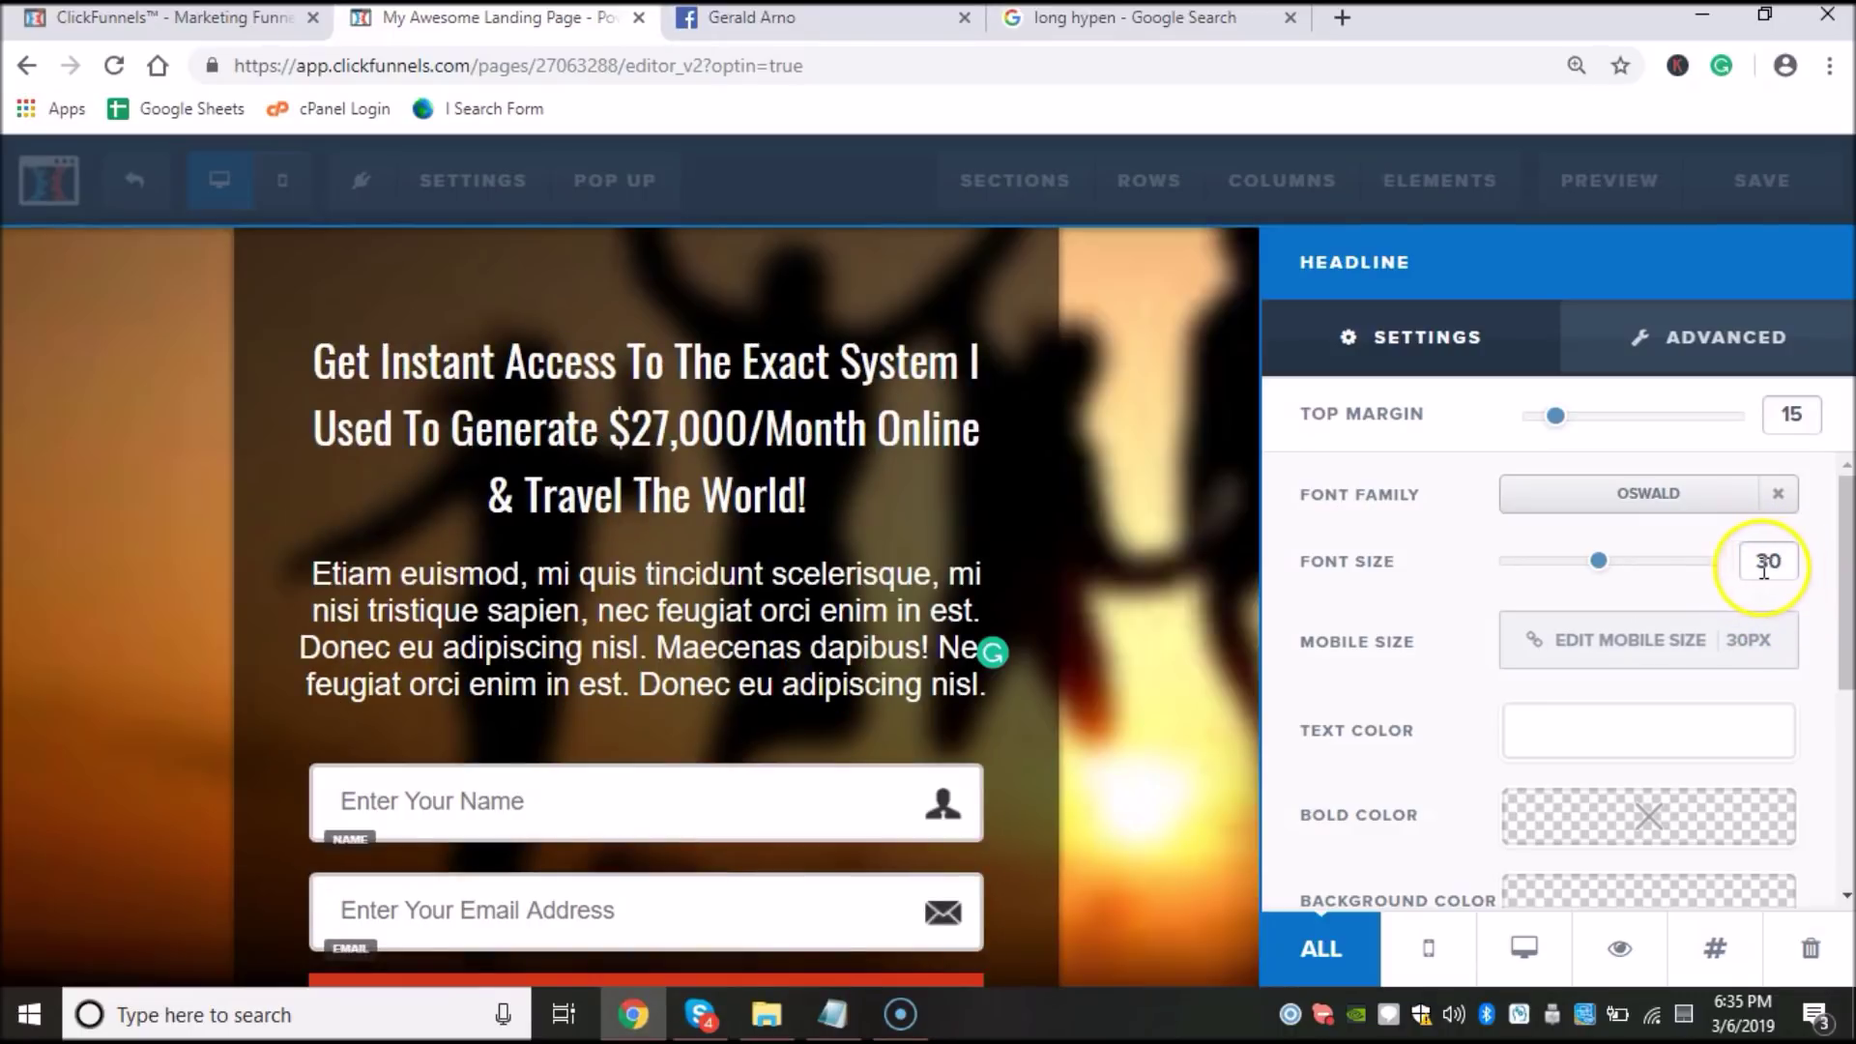
# Step: Make the entire headline text bold
pyautogui.click(790, 479)
pyautogui.click(966, 469)
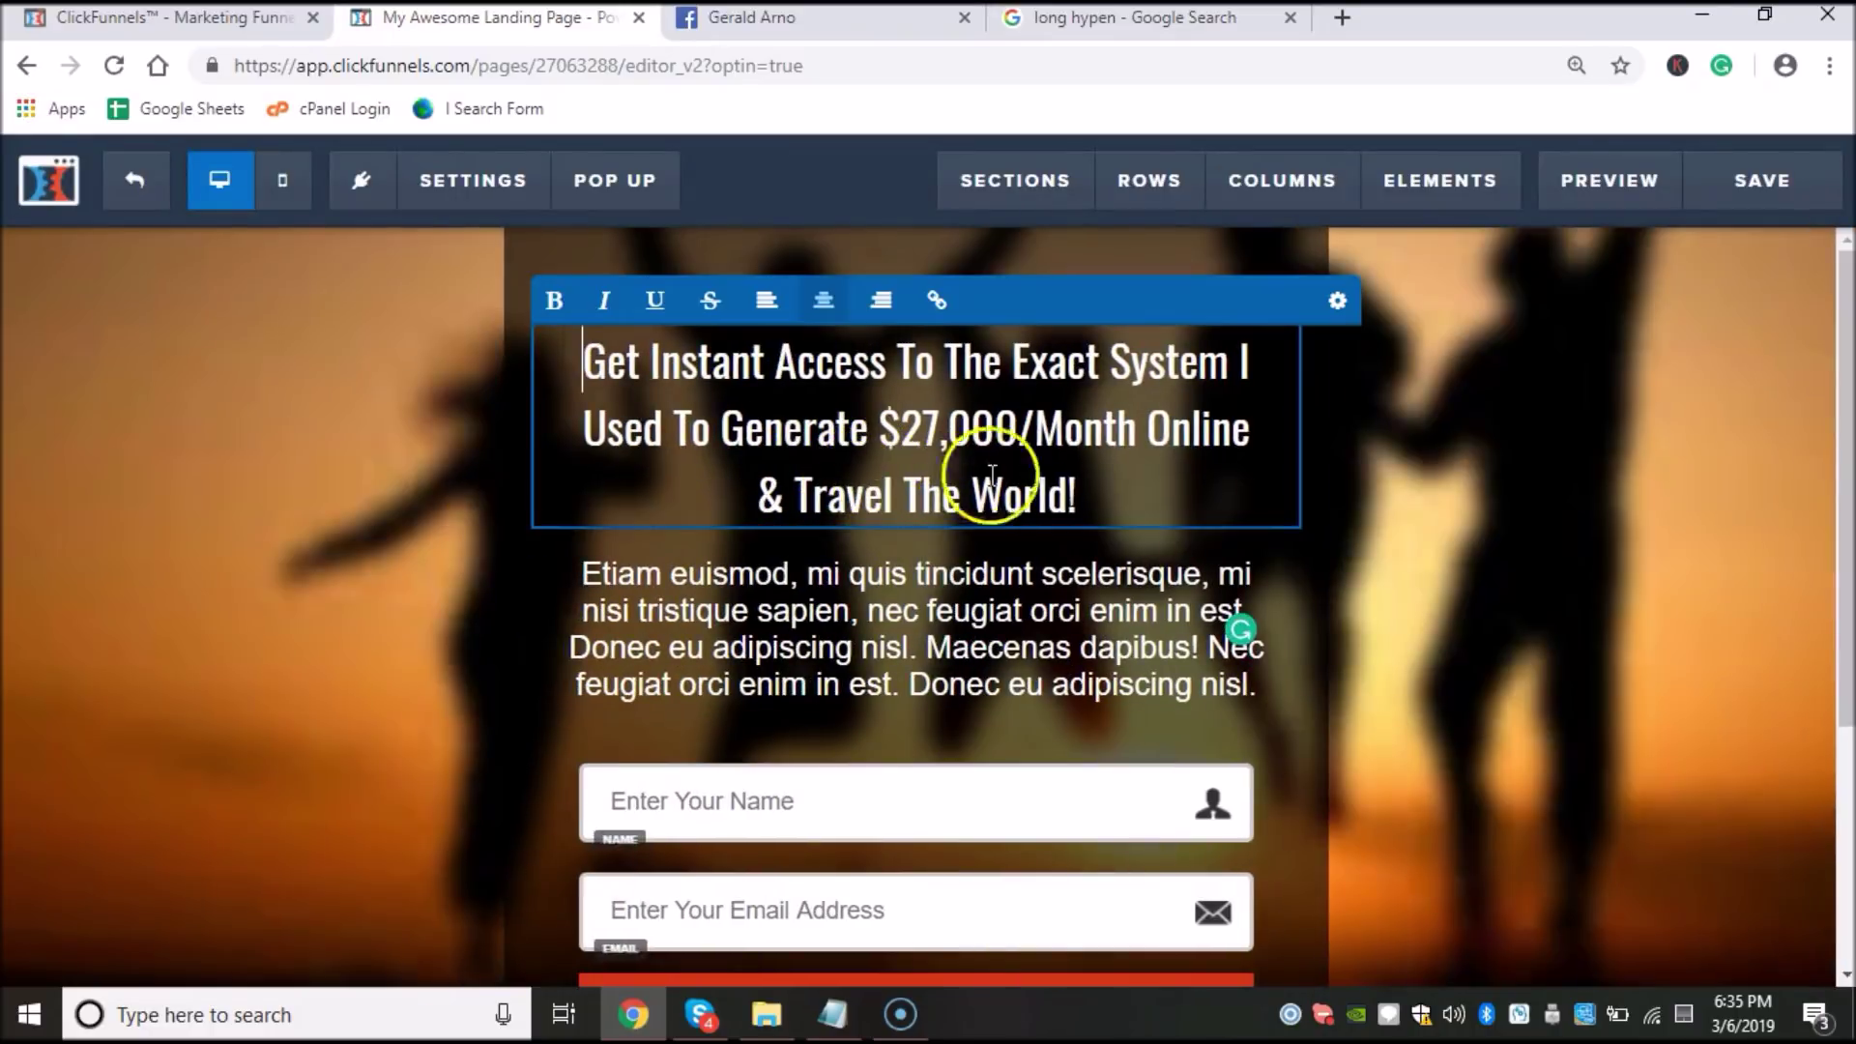
pyautogui.moveTo(1111, 488); pyautogui.dragTo(375, 373)
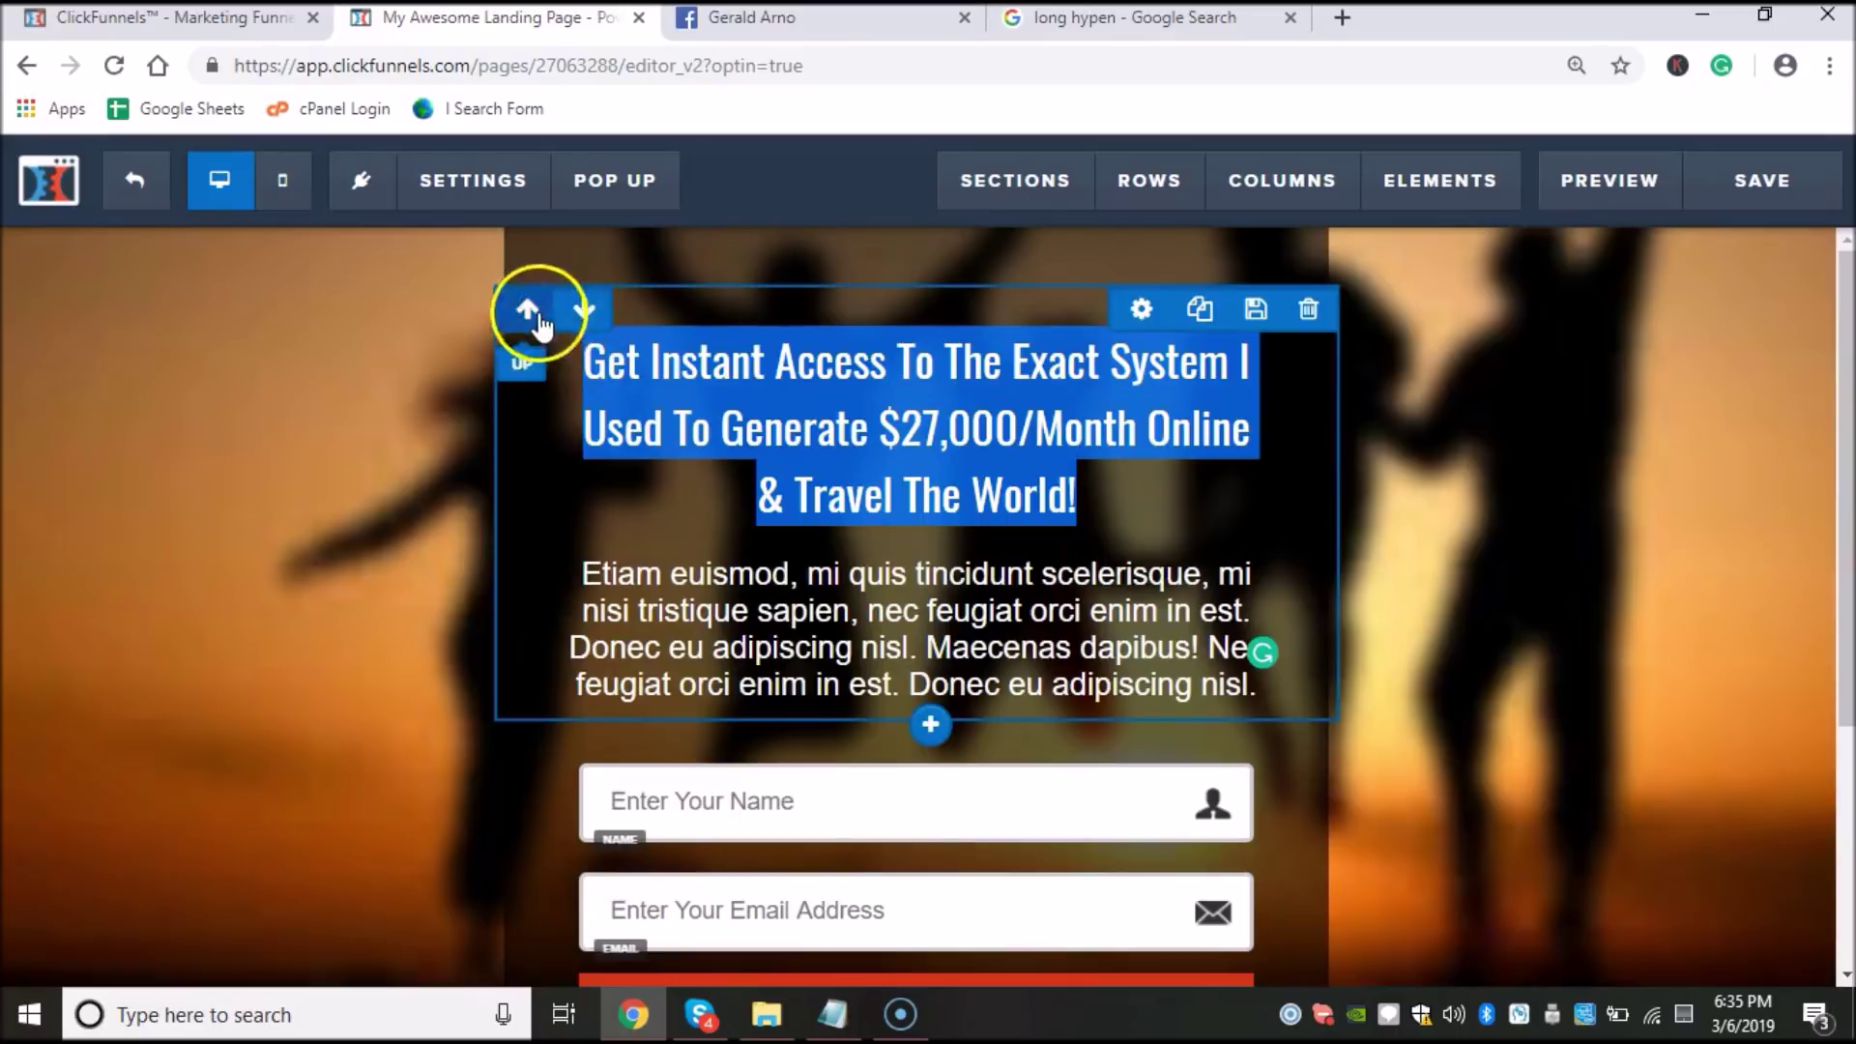
pyautogui.click(554, 302)
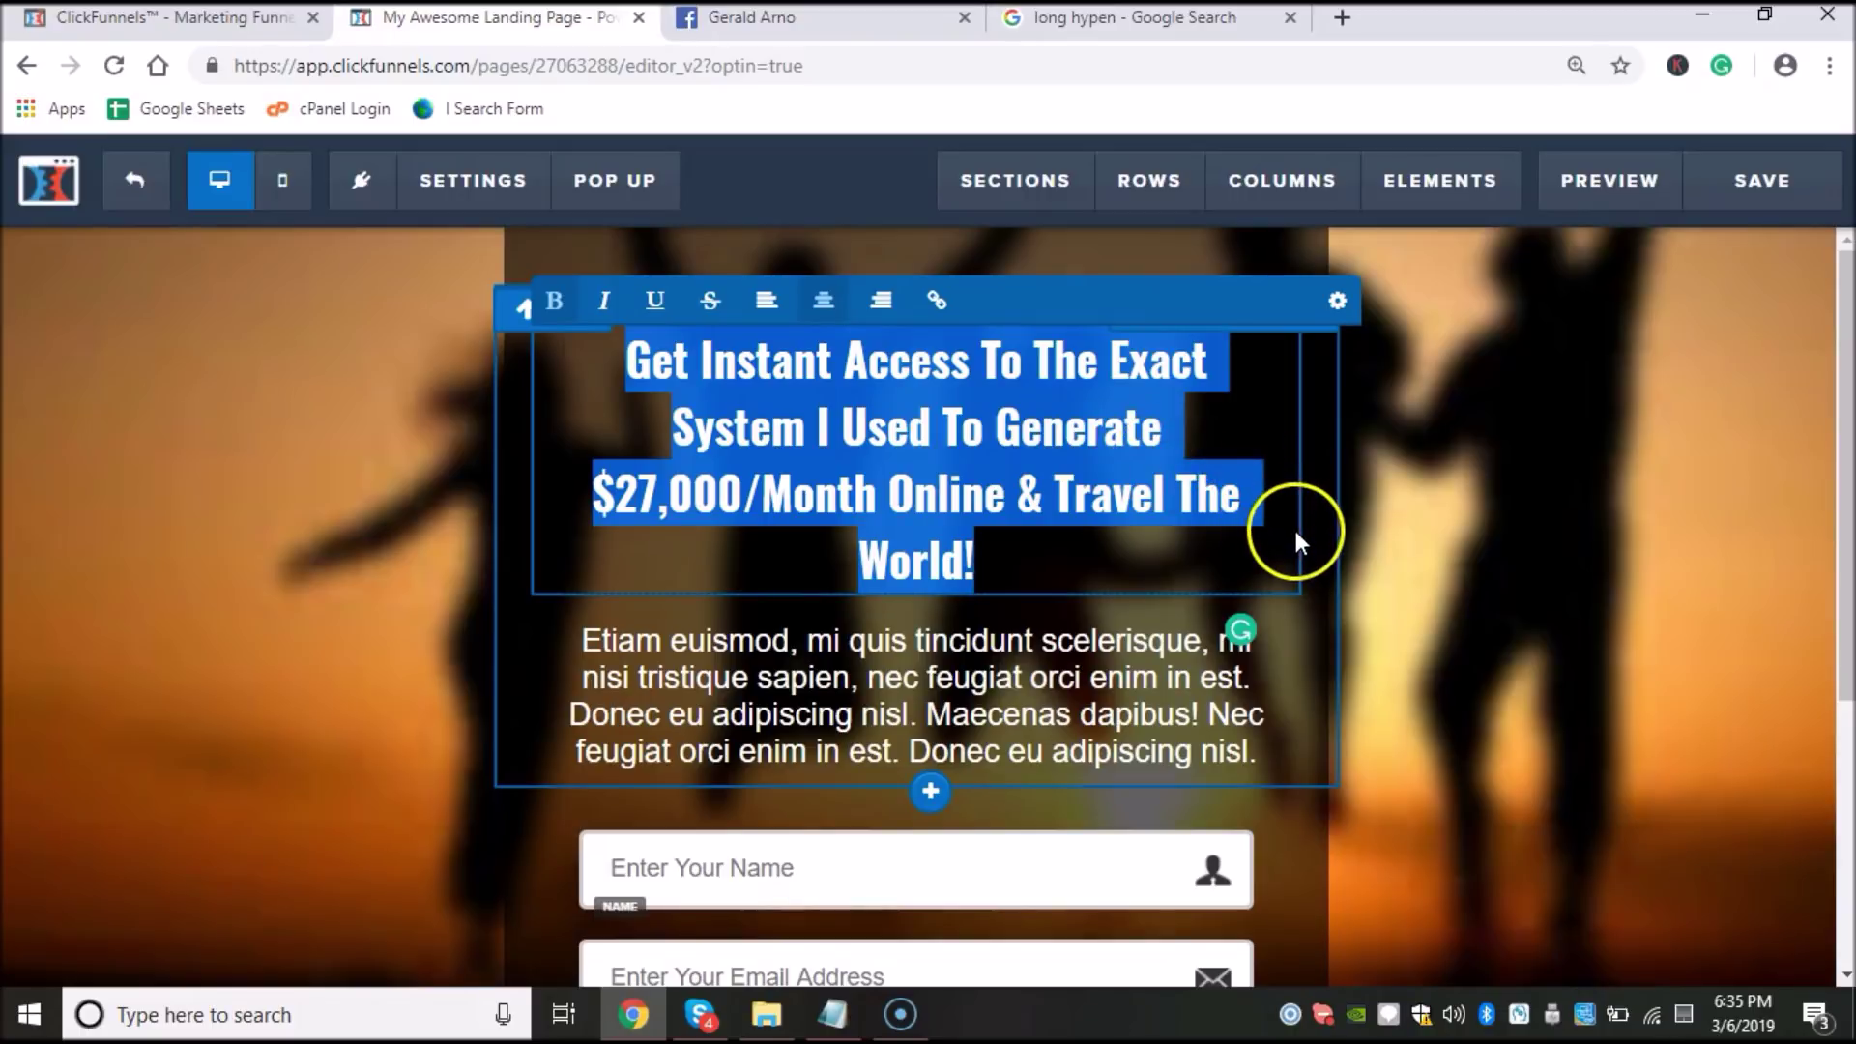
# Step: Replace the placeholder paragraph below the headline with the prepared copy, from "Learn how to build an internet based business" through "and hit "Get Instant Access!"."
pyautogui.click(749, 638)
pyautogui.hotkey('ctrl', 'a')
pyautogui.write('Learn how to build an internet based business at minimal risk — achieve maximum ROI with my proprietary system. Enter your name and email, and hit "Get Instant Access!".')
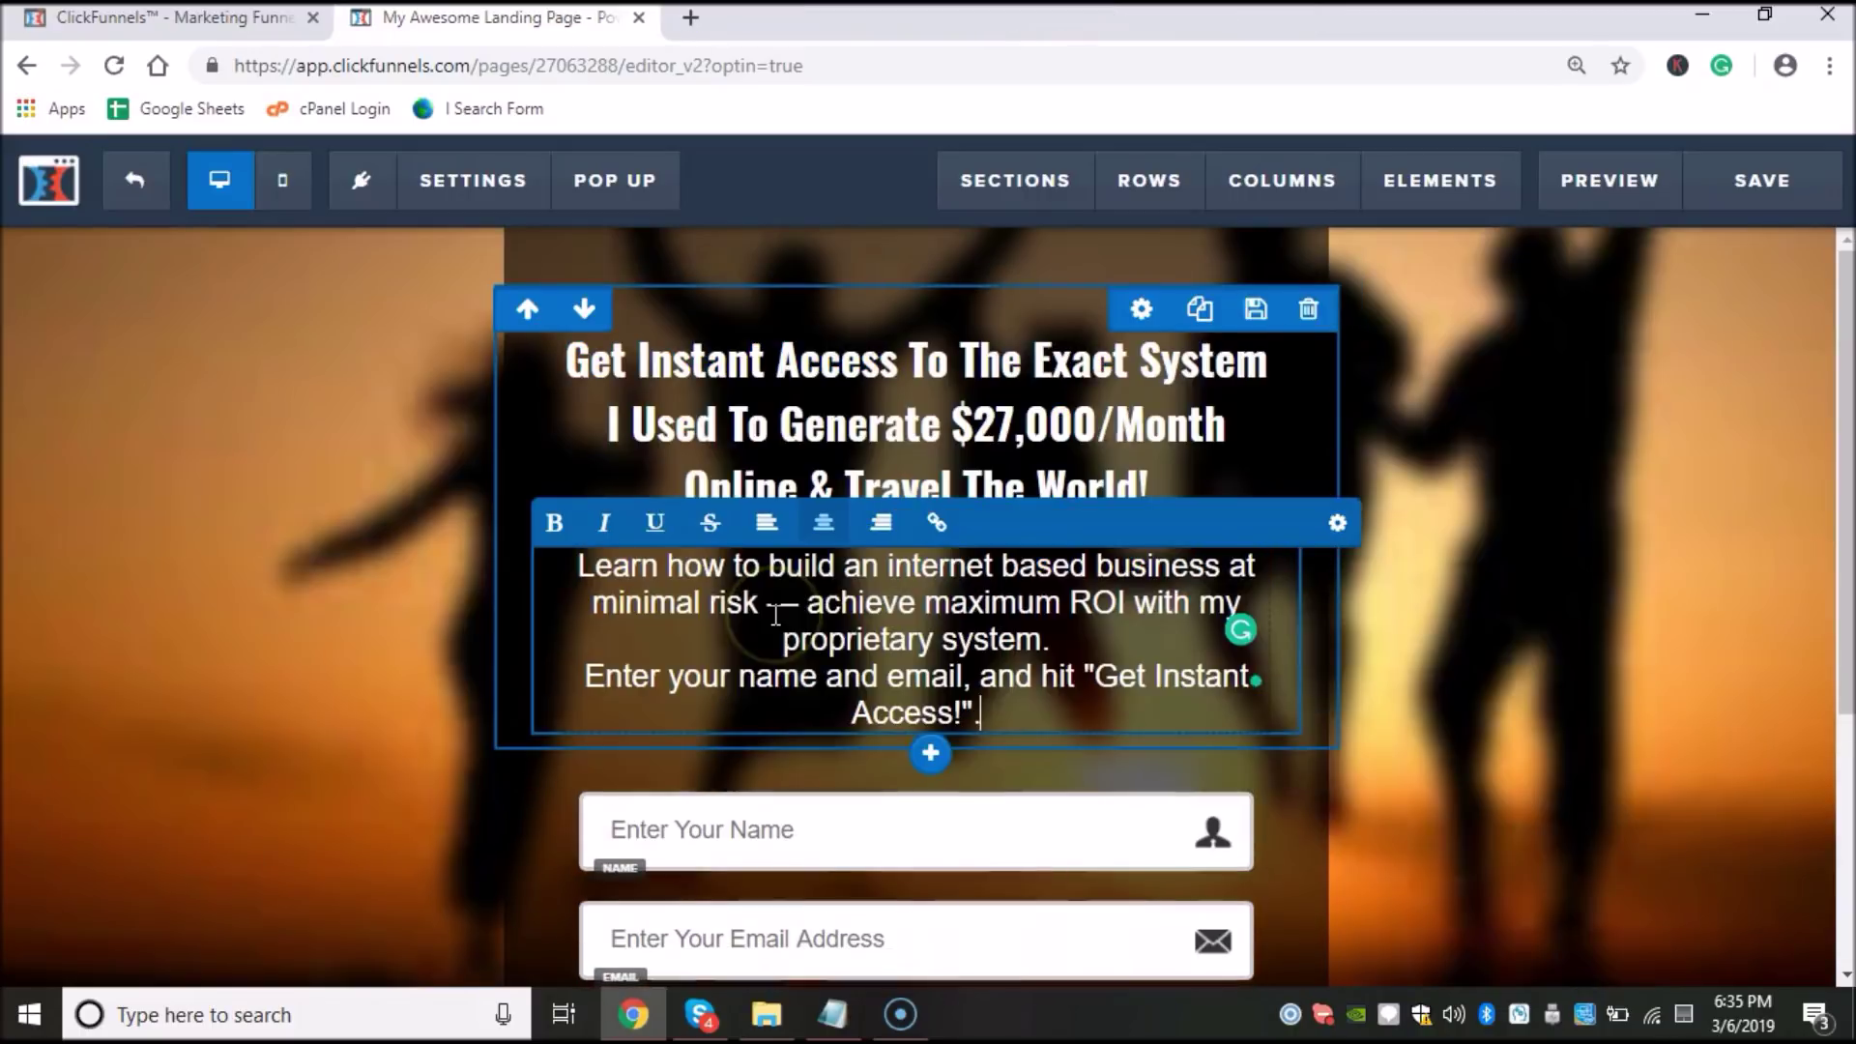
# Step: Left-align the whole paragraph below the headline and leave text editing
pyautogui.moveTo(1035, 705); pyautogui.dragTo(560, 551)
pyautogui.click(988, 640)
pyautogui.moveTo(1044, 694); pyautogui.dragTo(551, 580)
pyautogui.click(766, 522)
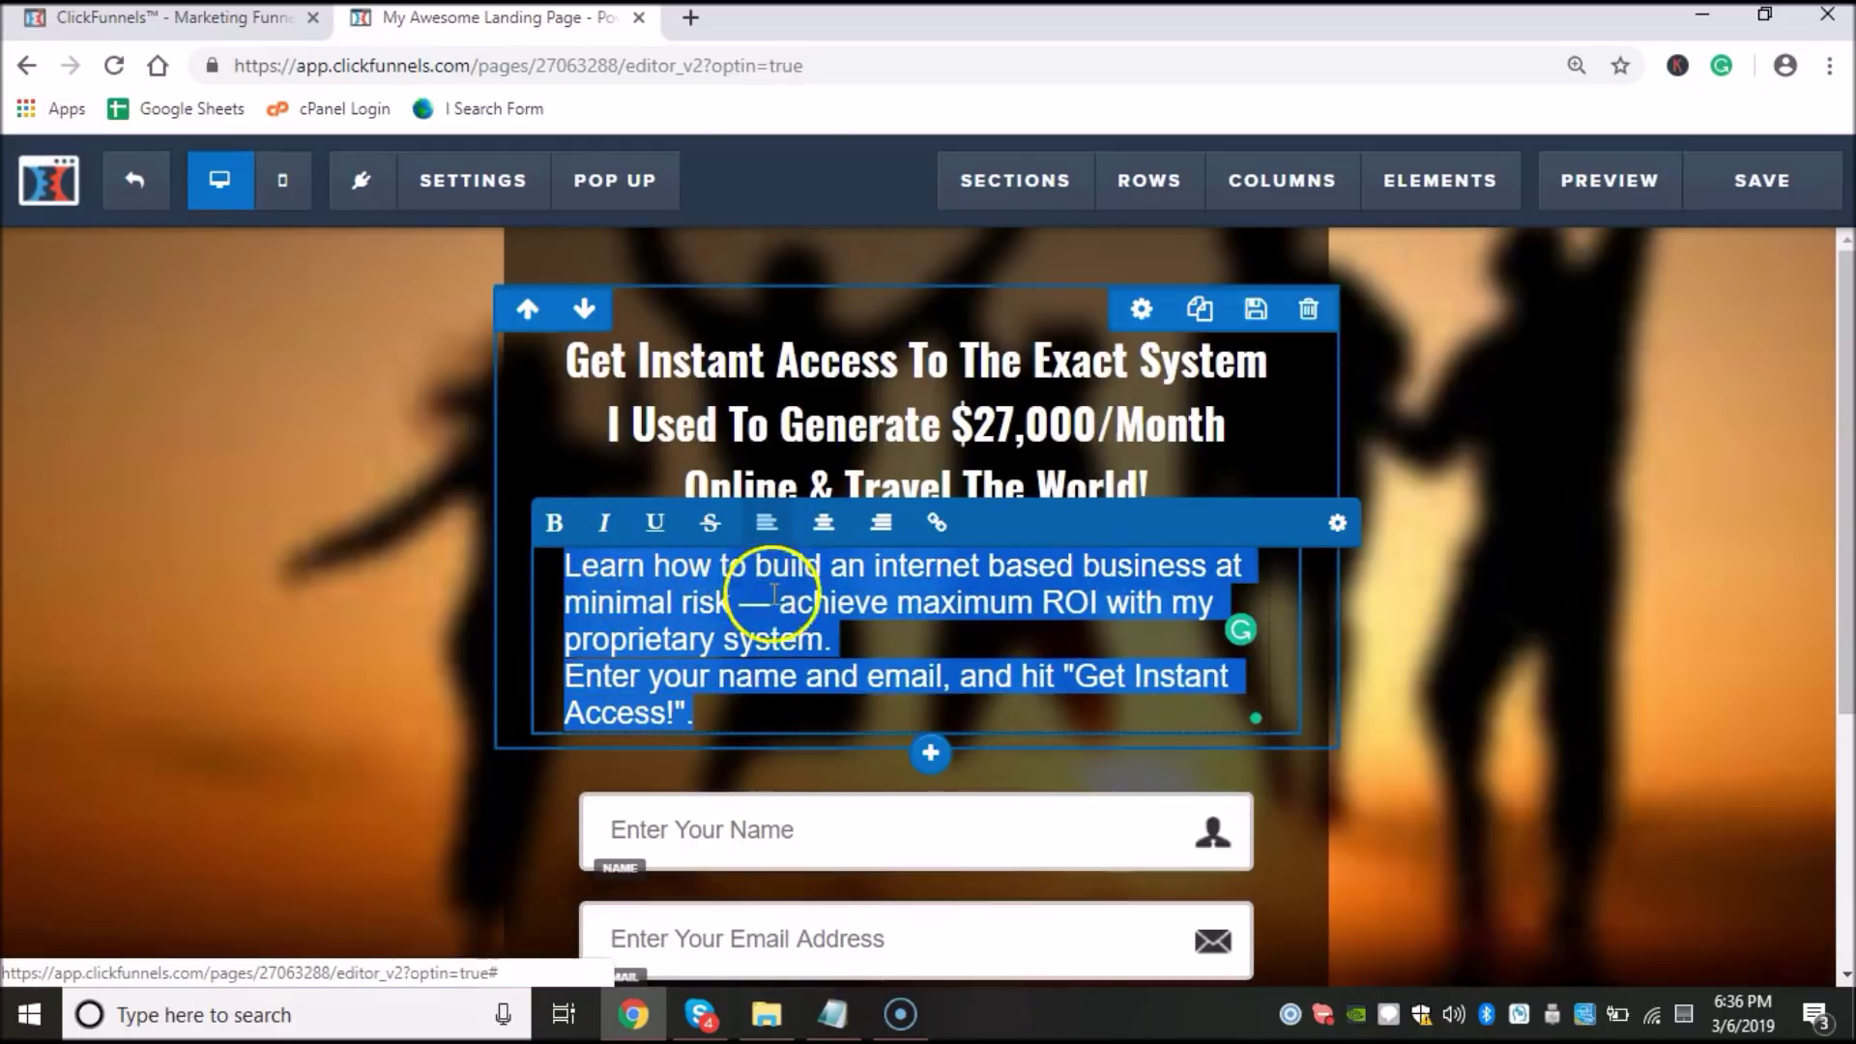
pyautogui.click(1587, 571)
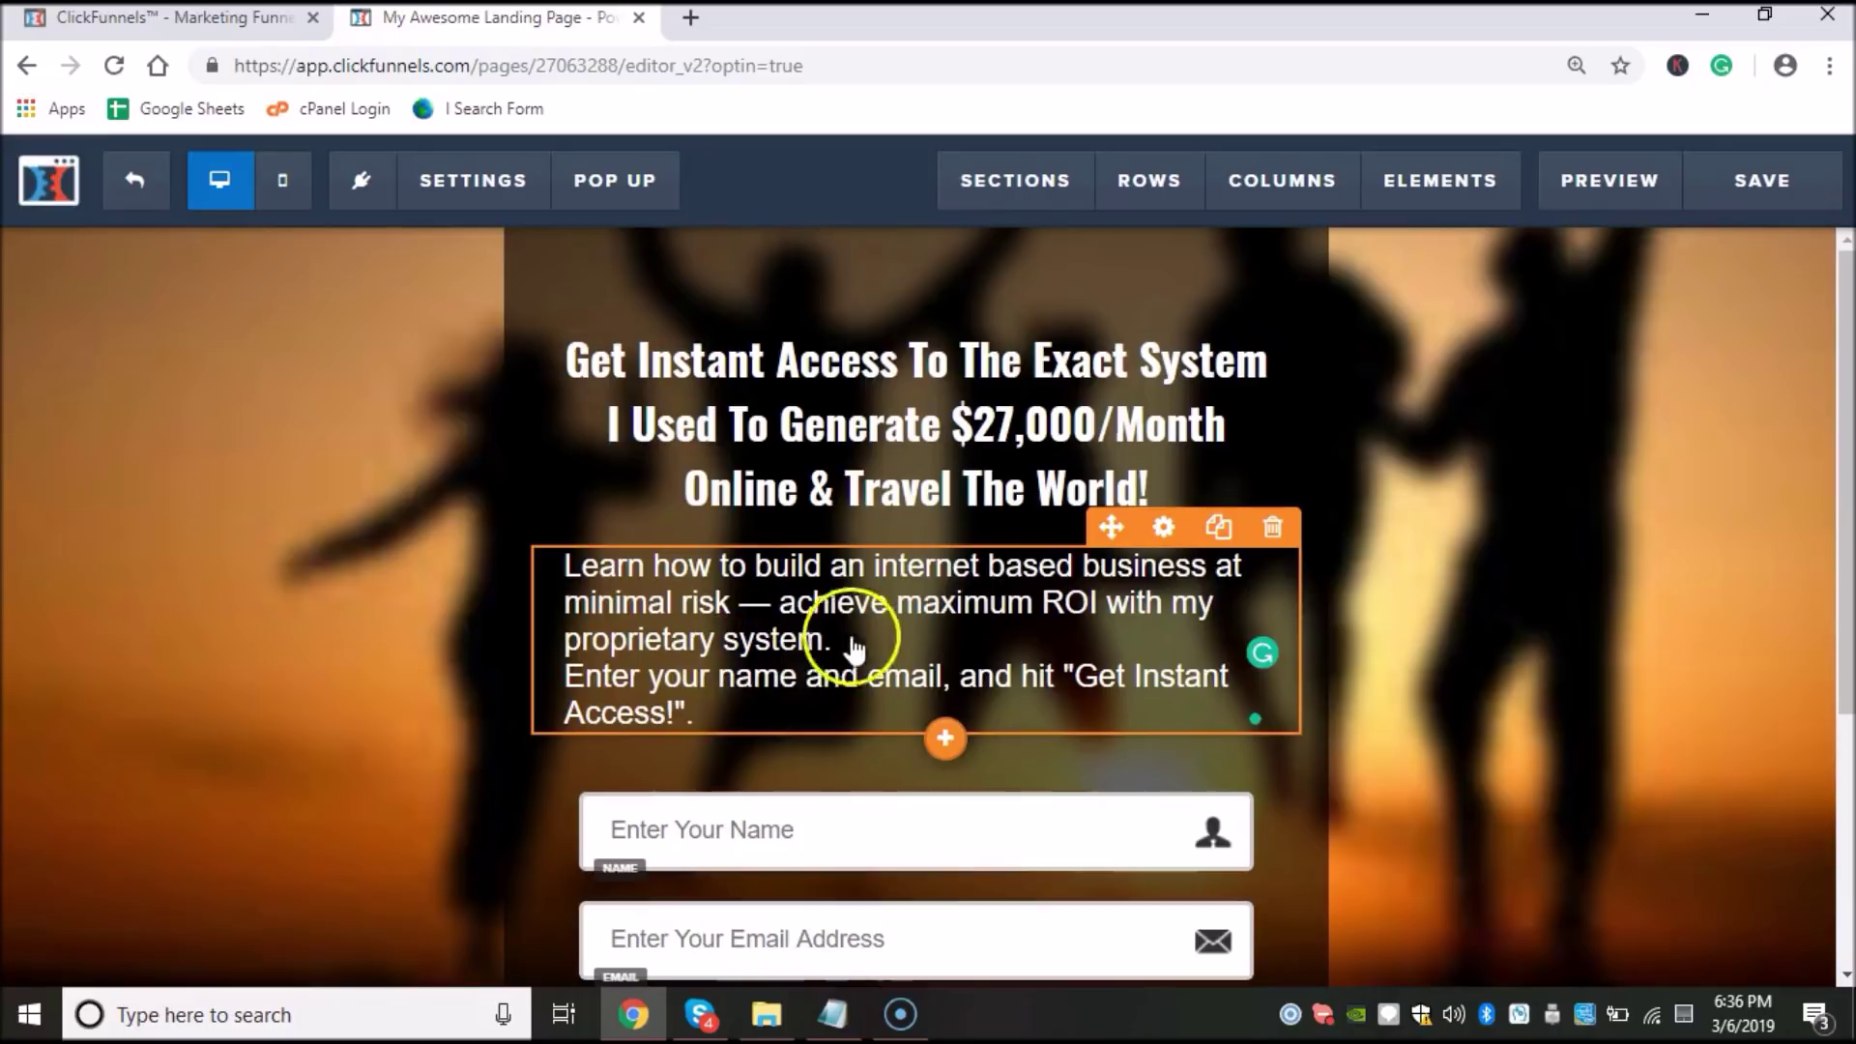
pyautogui.click(945, 670)
pyautogui.write(',')
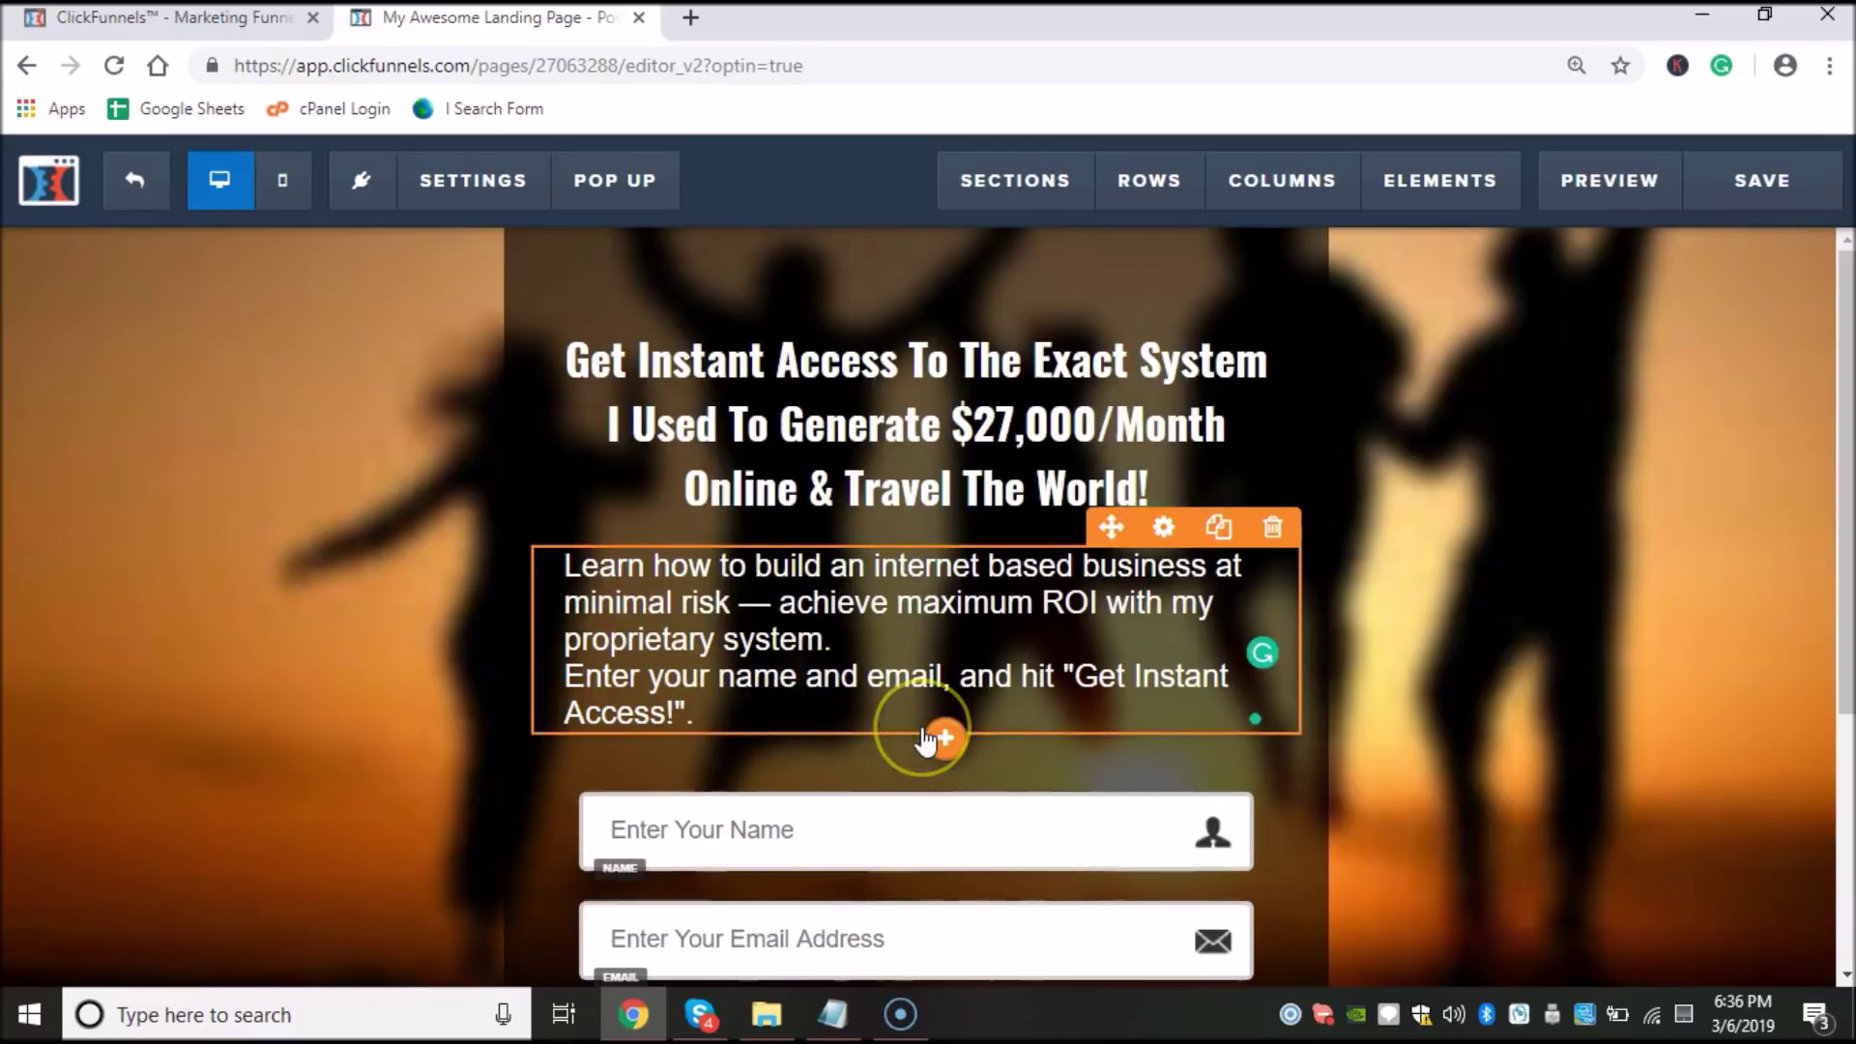
pyautogui.click(735, 733)
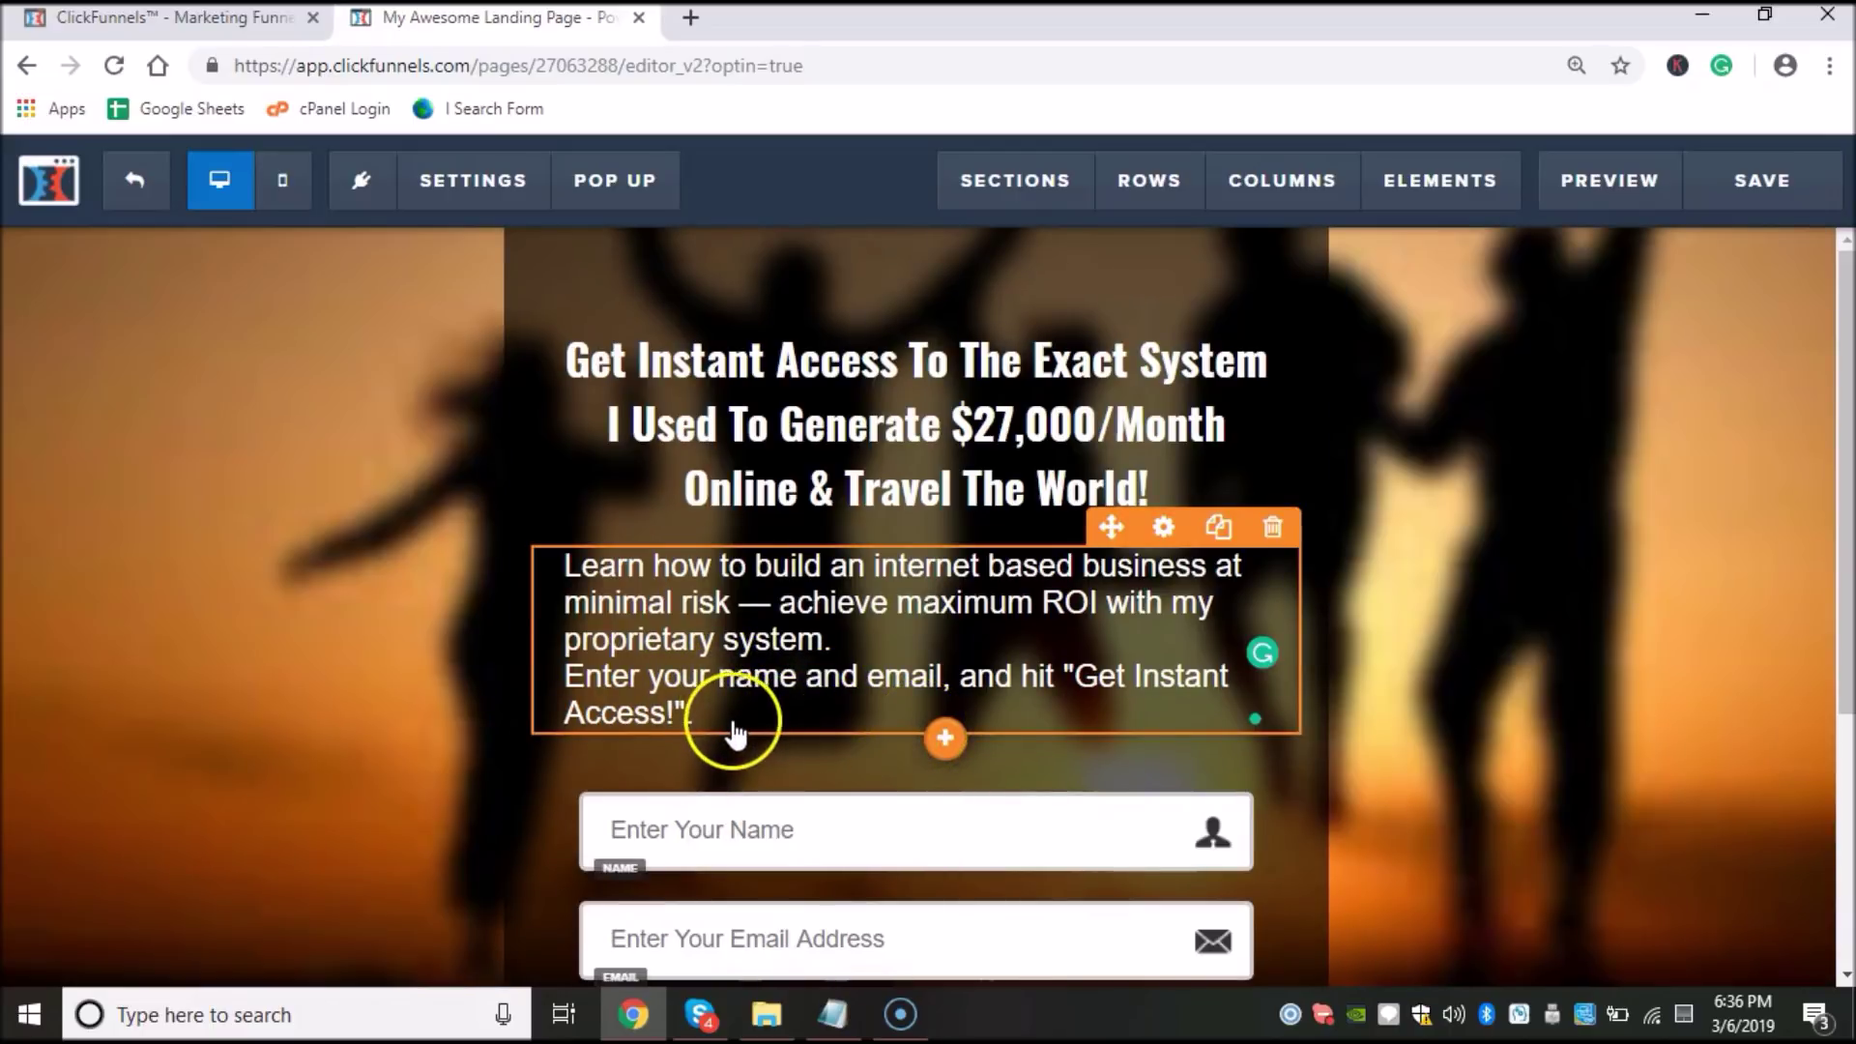
pyautogui.scroll(-2, 734, 732)
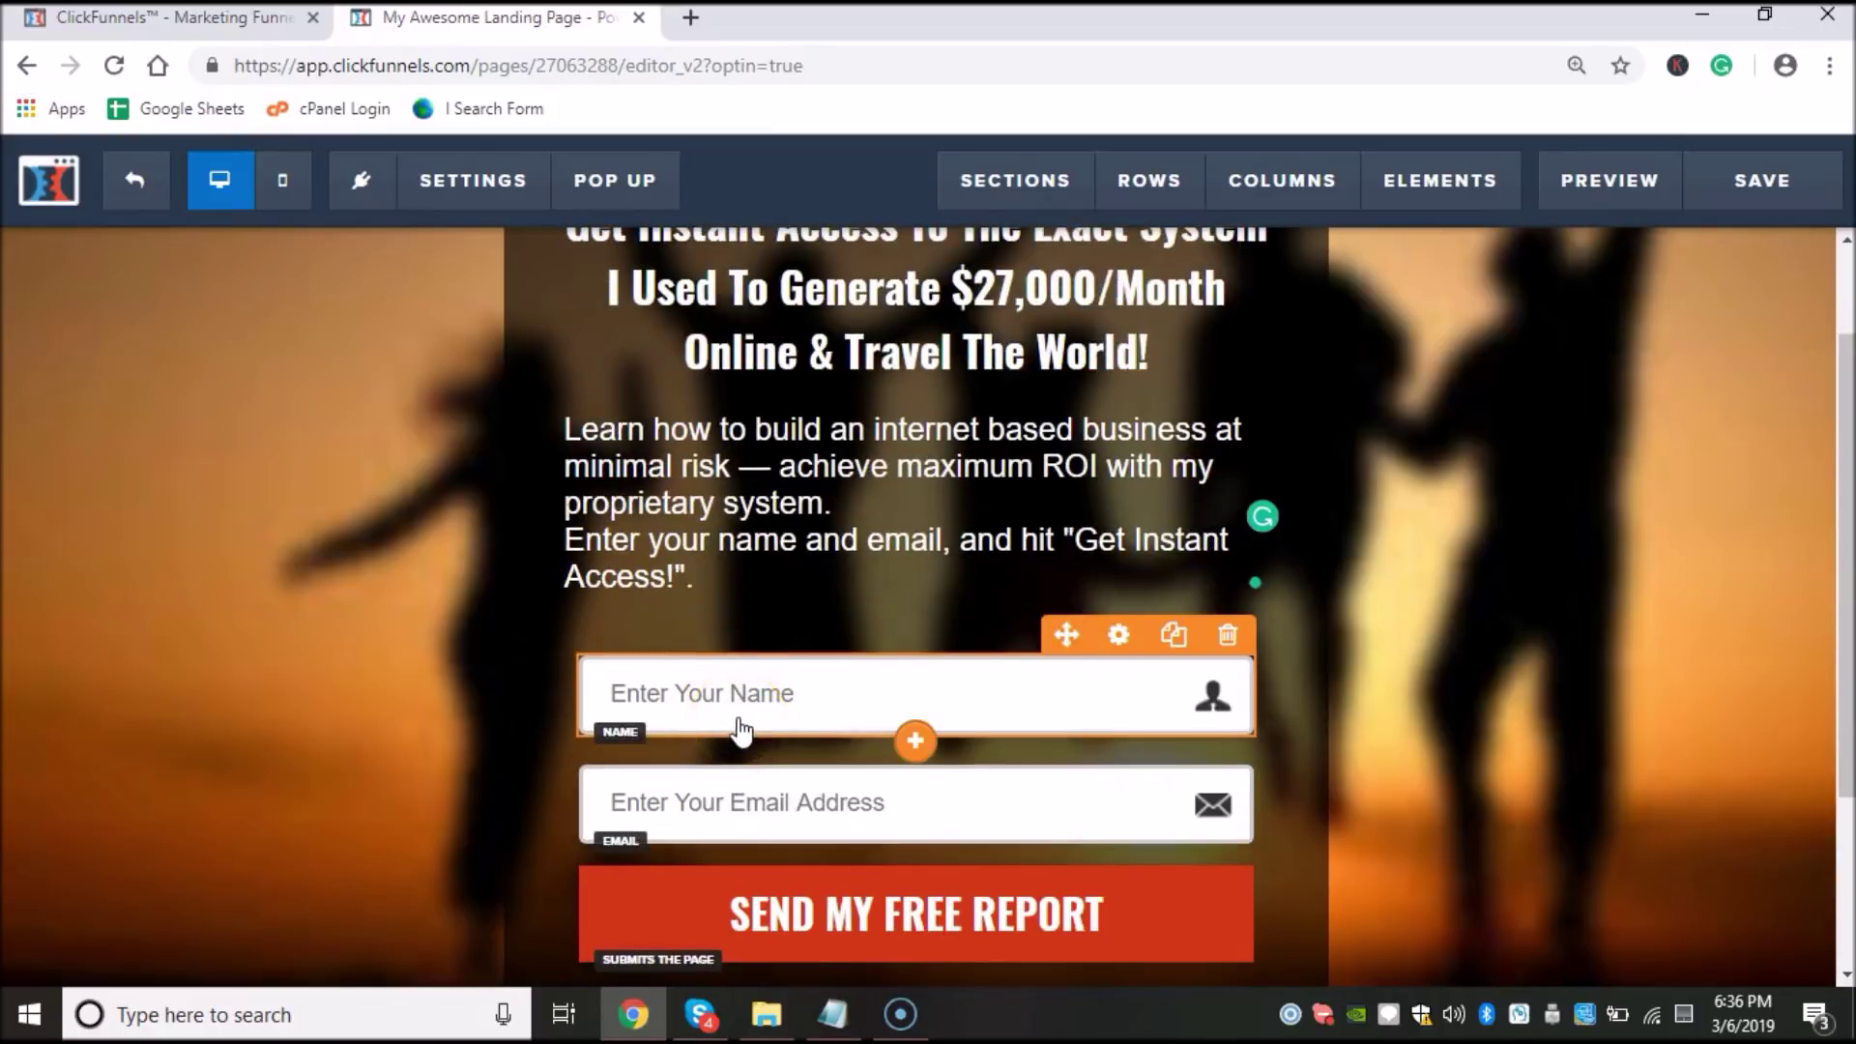
# Step: Change the submit button's text below the email field to "GET INSTANT ACCESS!"
pyautogui.scroll(2, 773, 713)
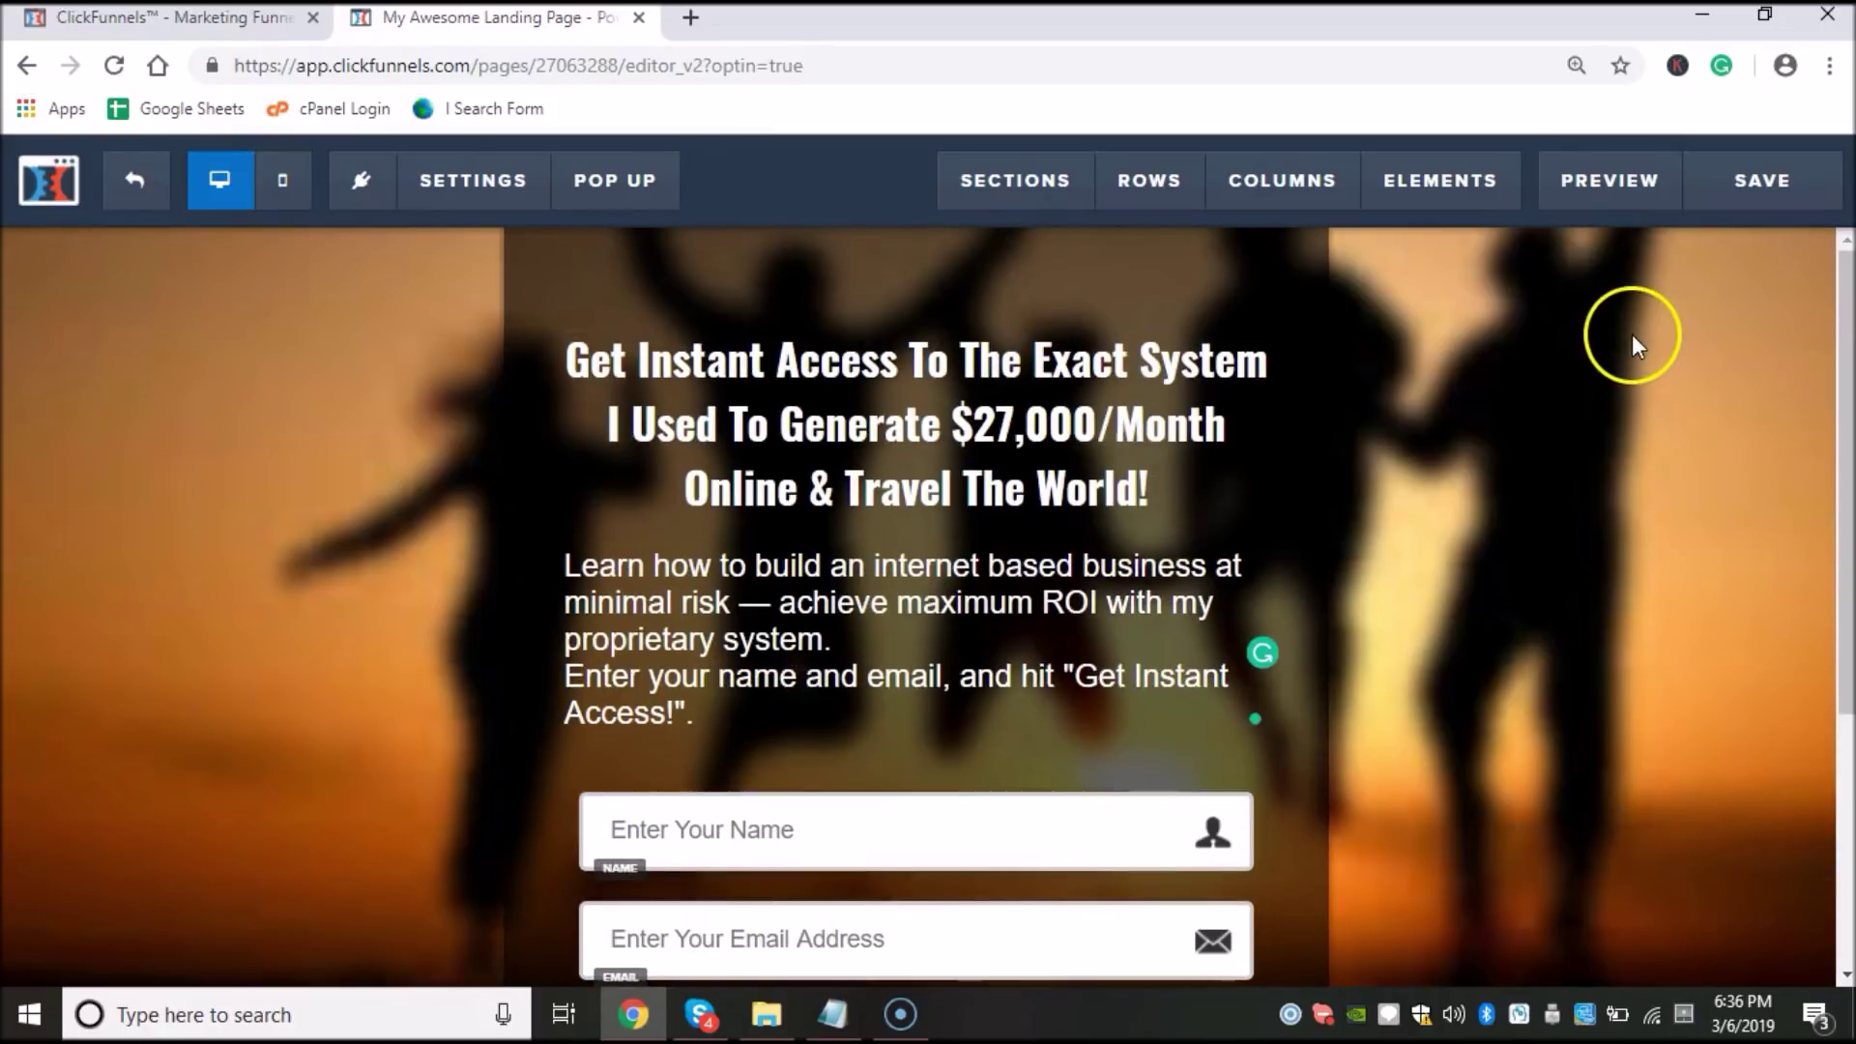
pyautogui.scroll(-6, 1054, 507)
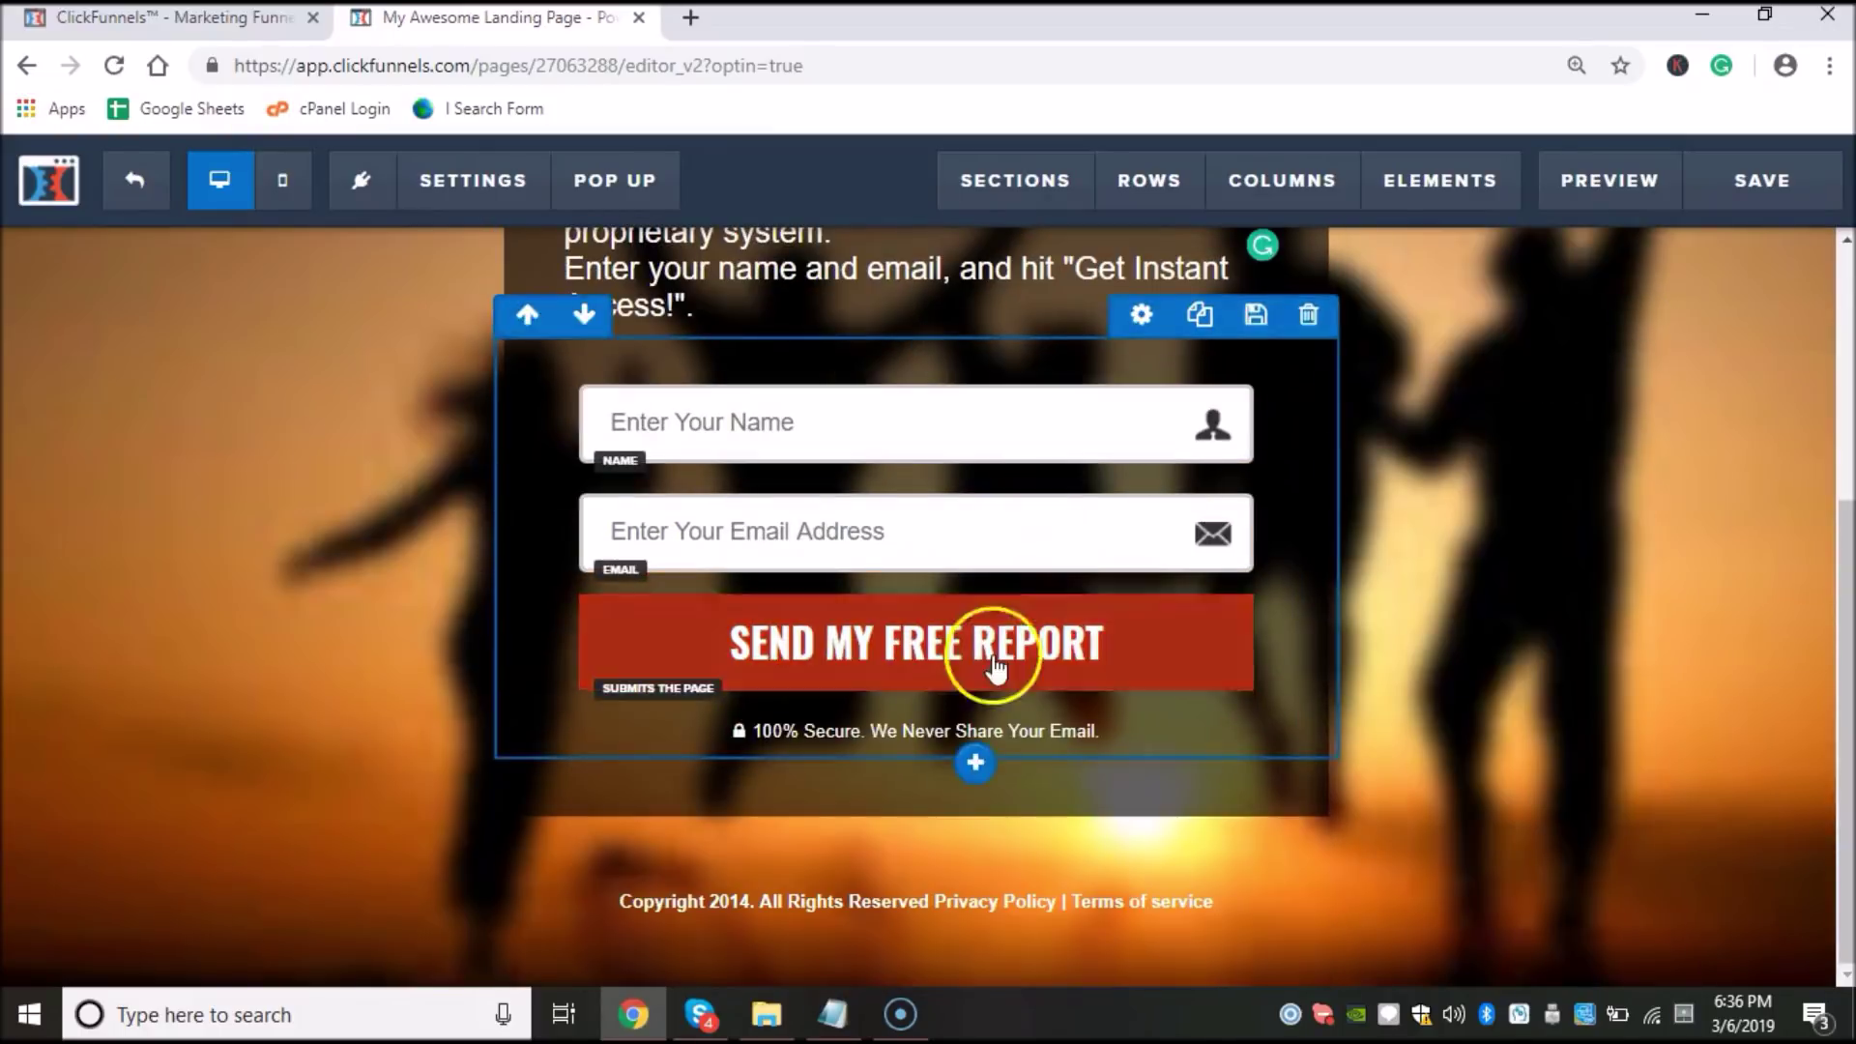
pyautogui.click(1133, 633)
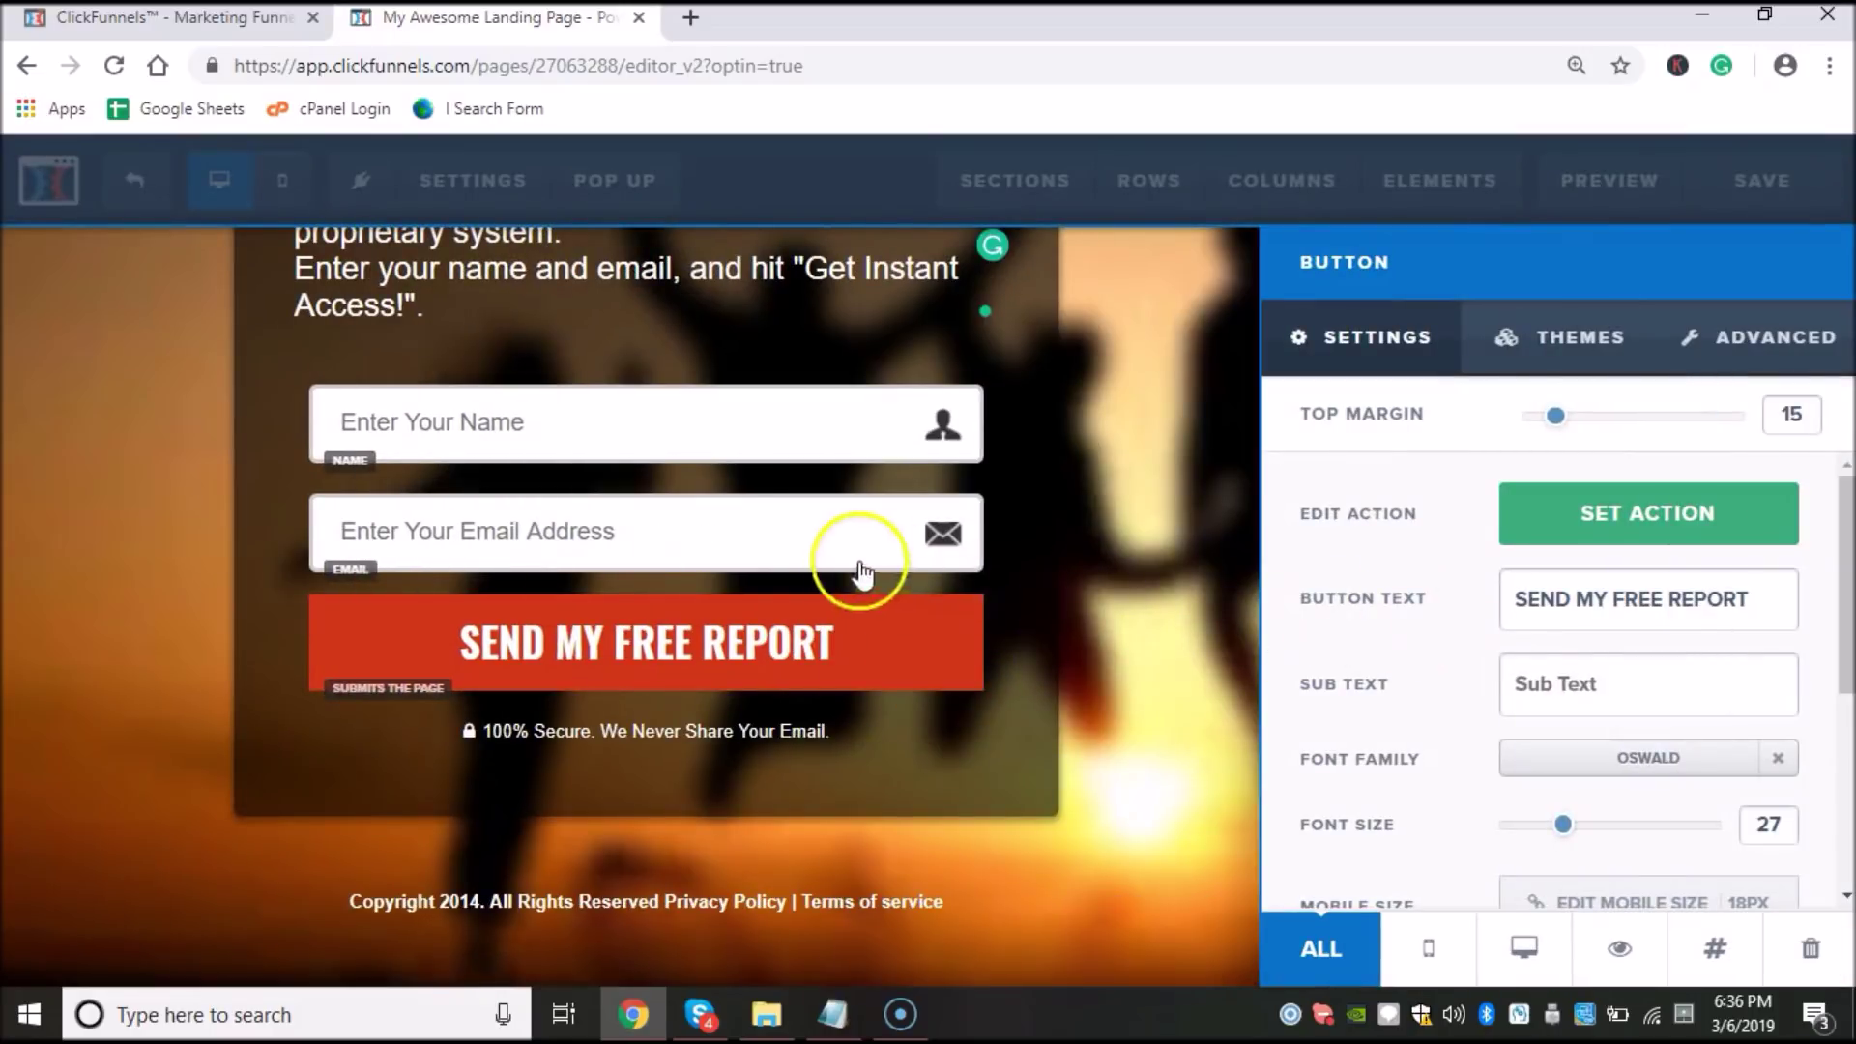
pyautogui.moveTo(1752, 599); pyautogui.dragTo(1205, 571)
pyautogui.write('GE')
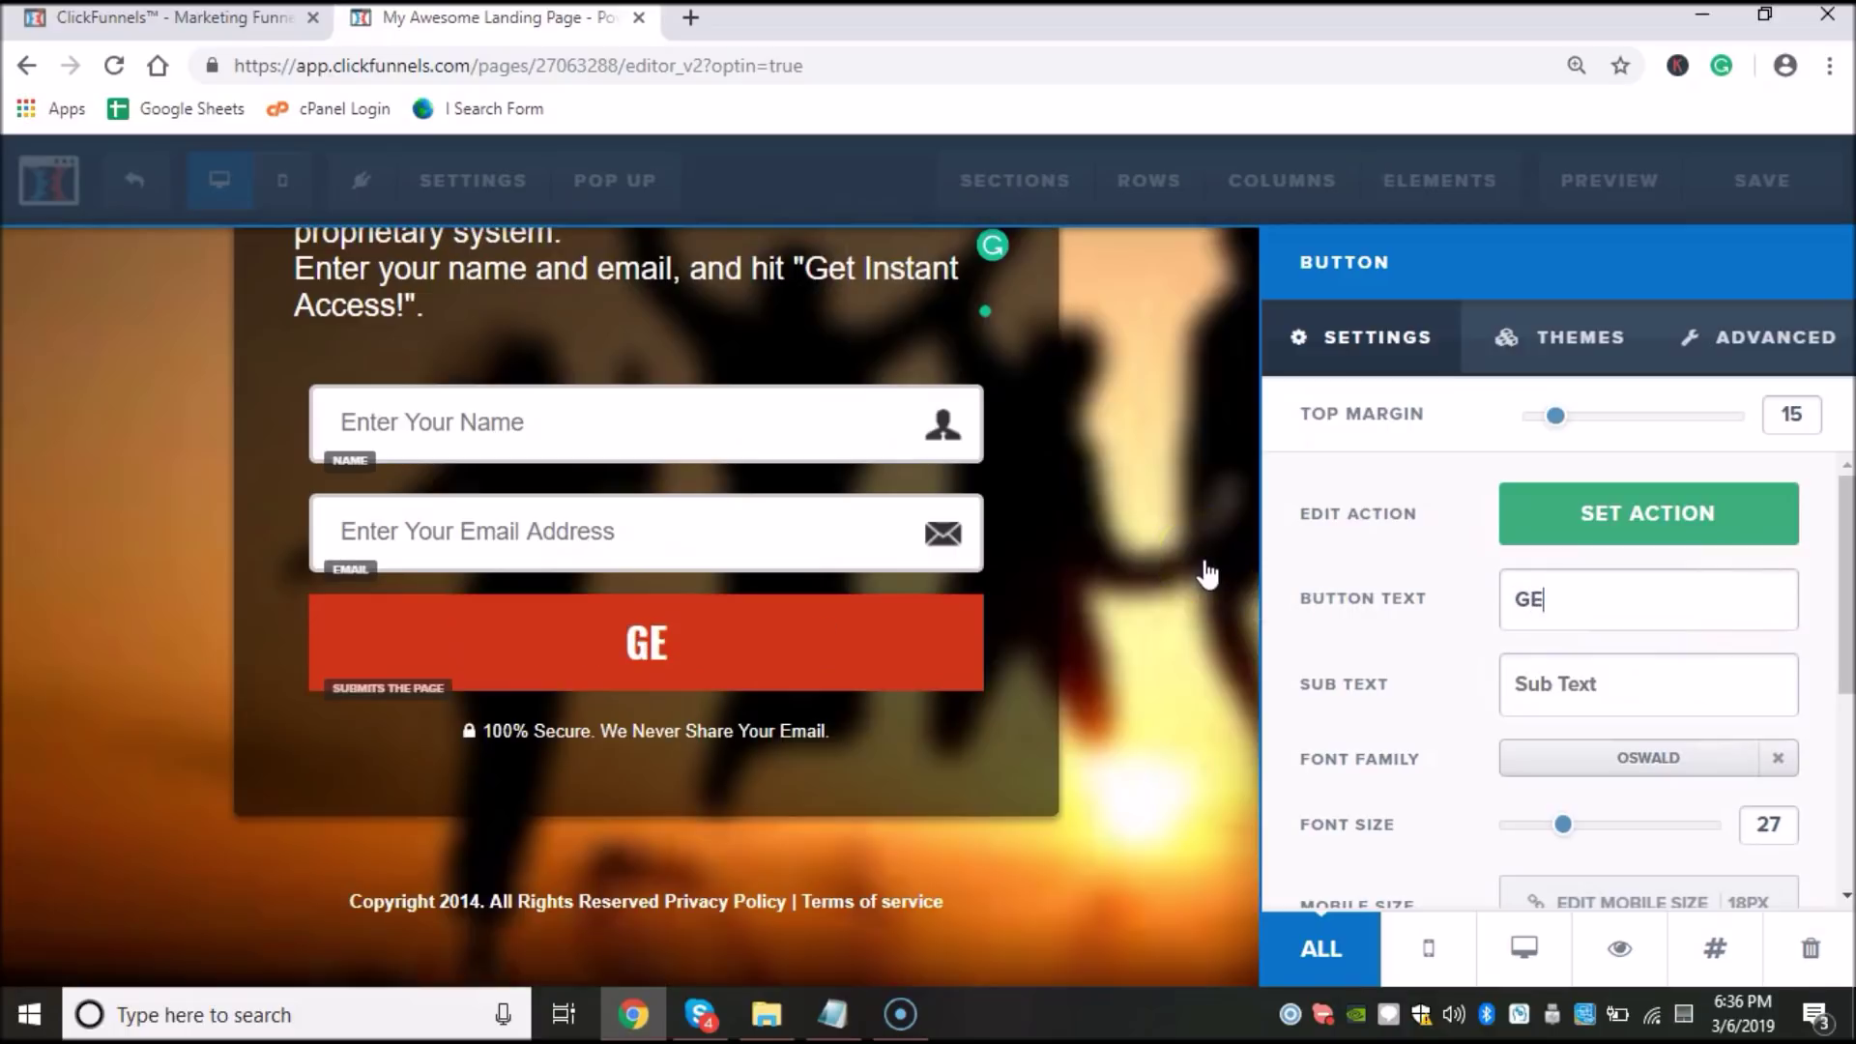
pyautogui.write('T INSTANT AC')
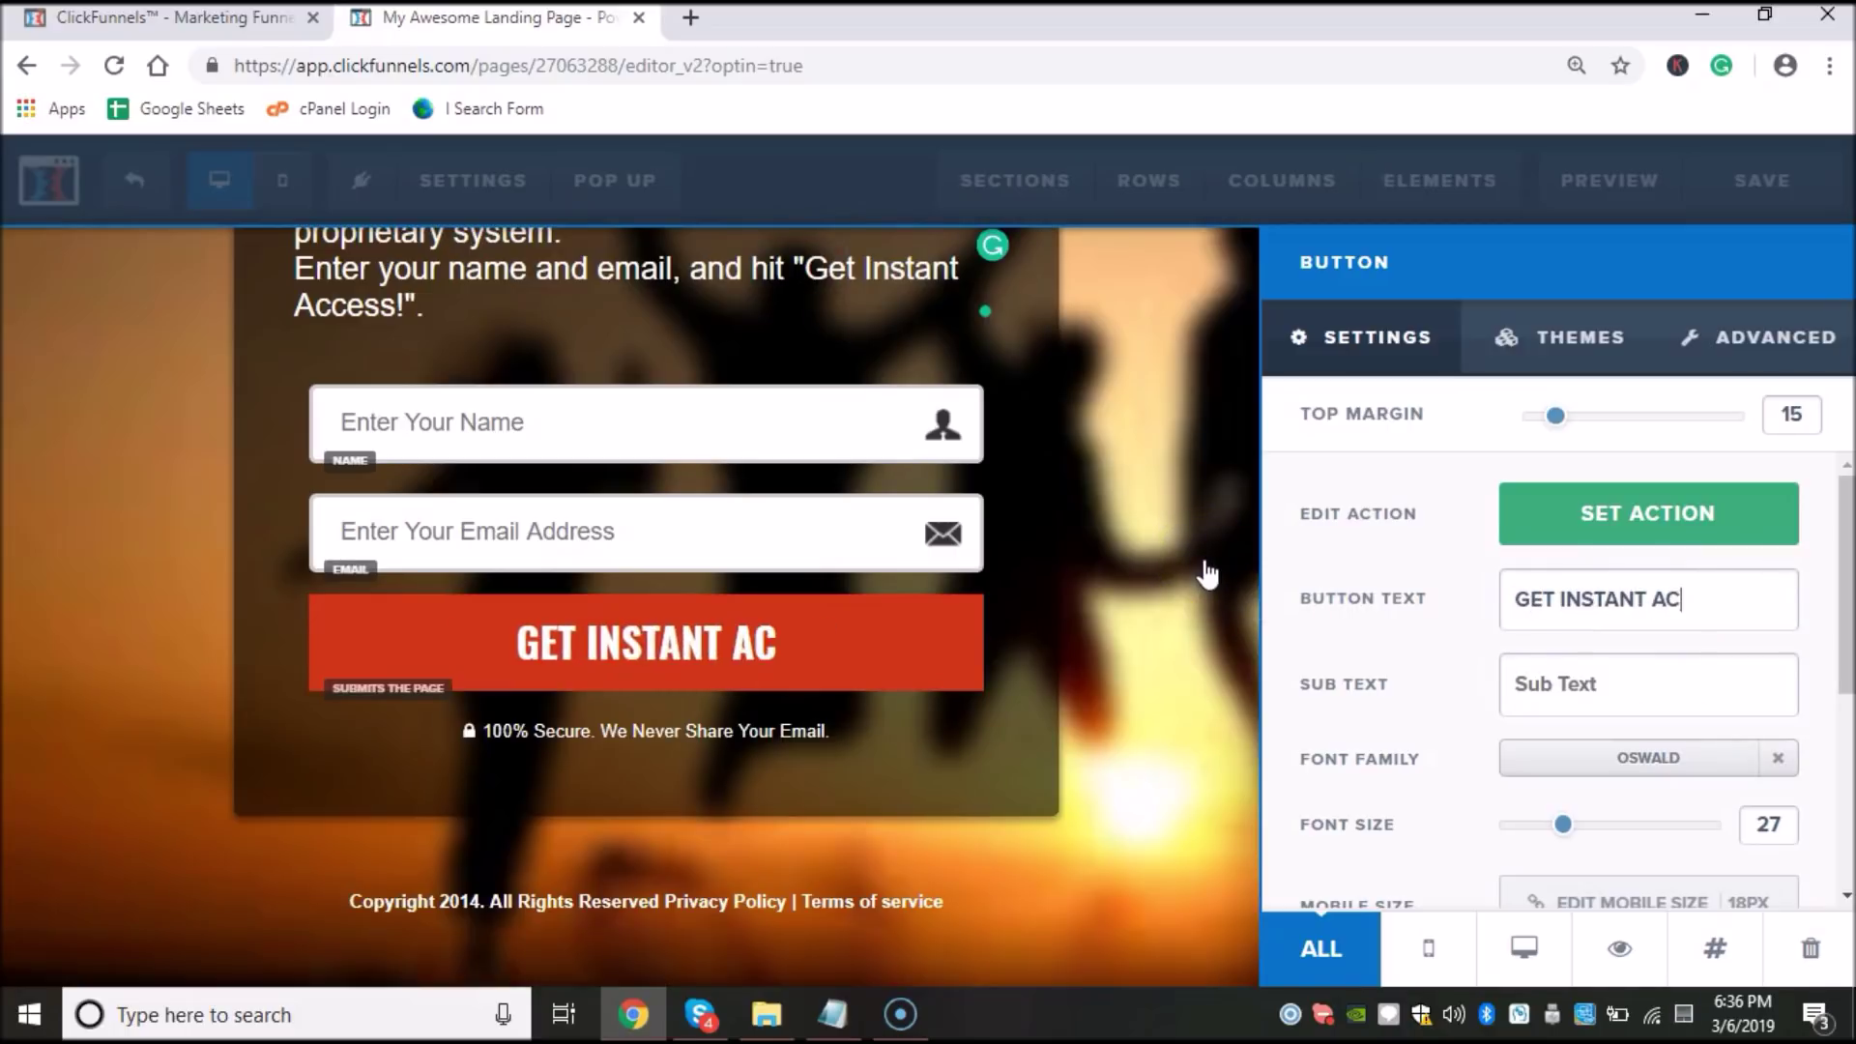
pyautogui.write('CESS!')
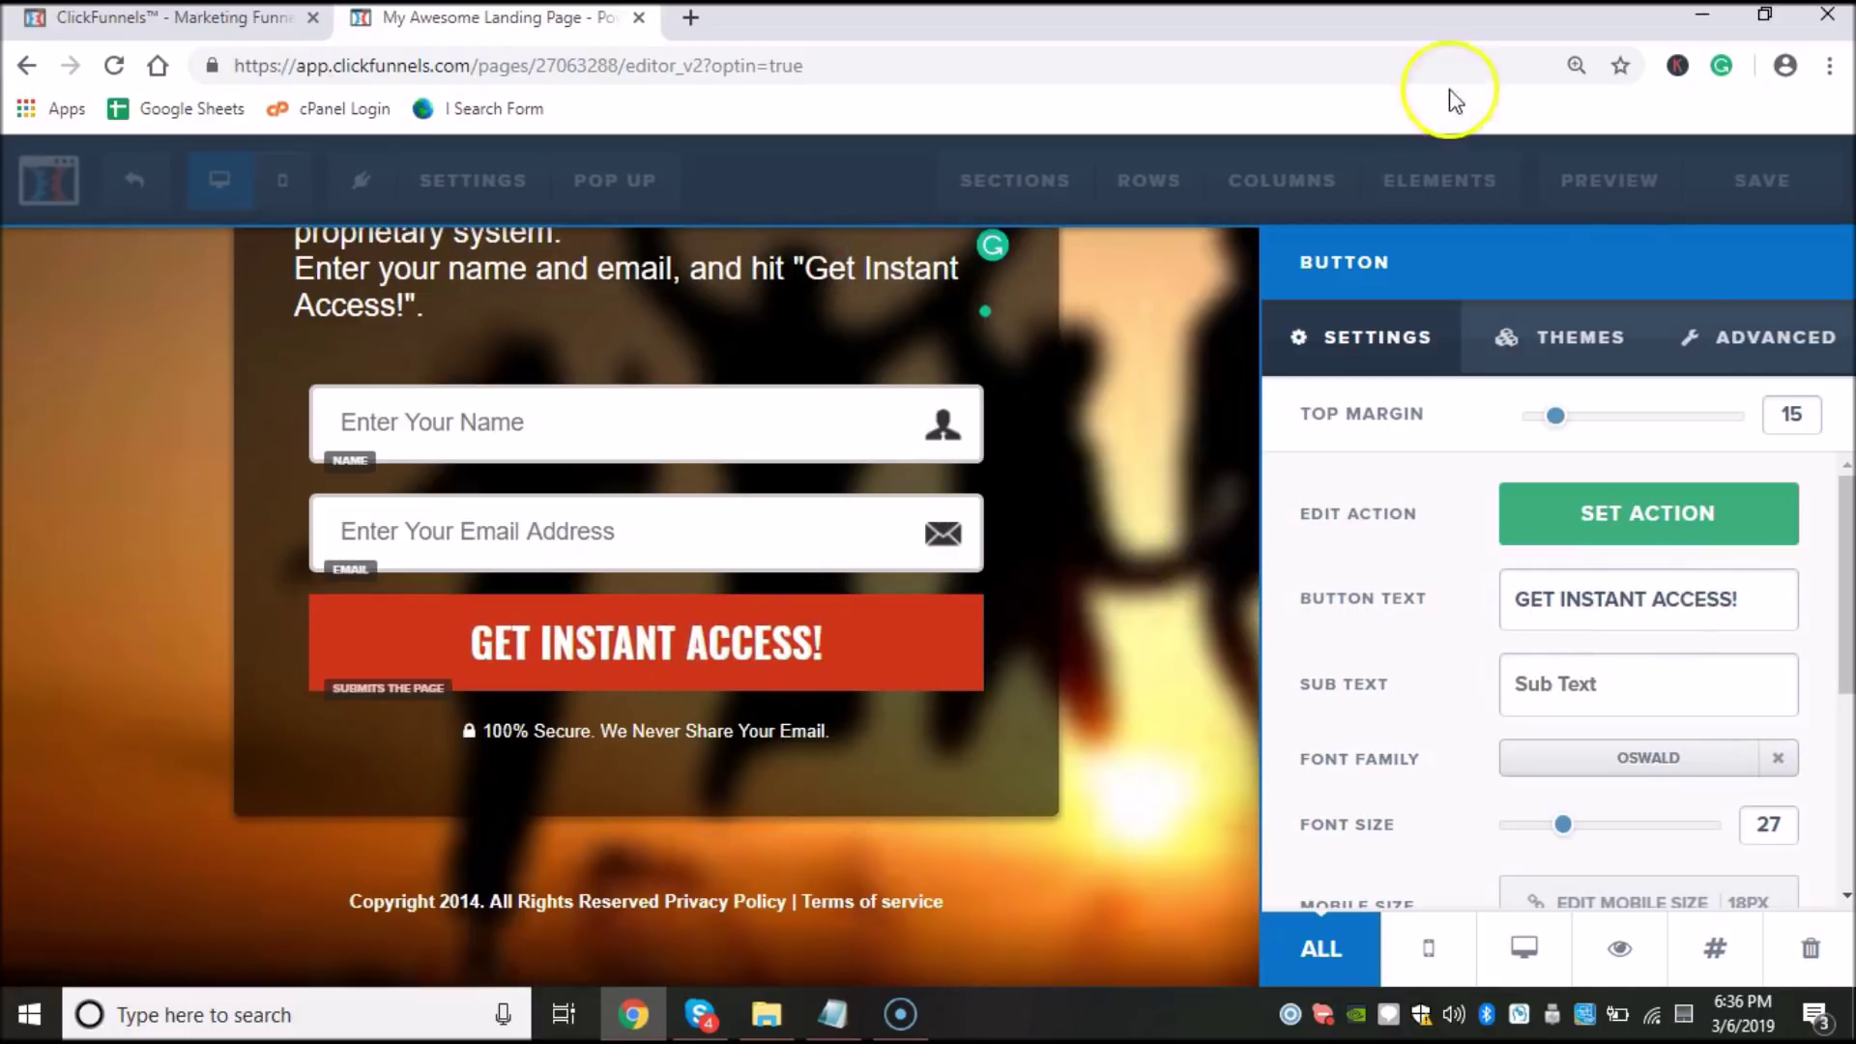
# Step: Set the submit button's background color to green #2dce1a and close the button settings
pyautogui.scroll(-4, 1605, 725)
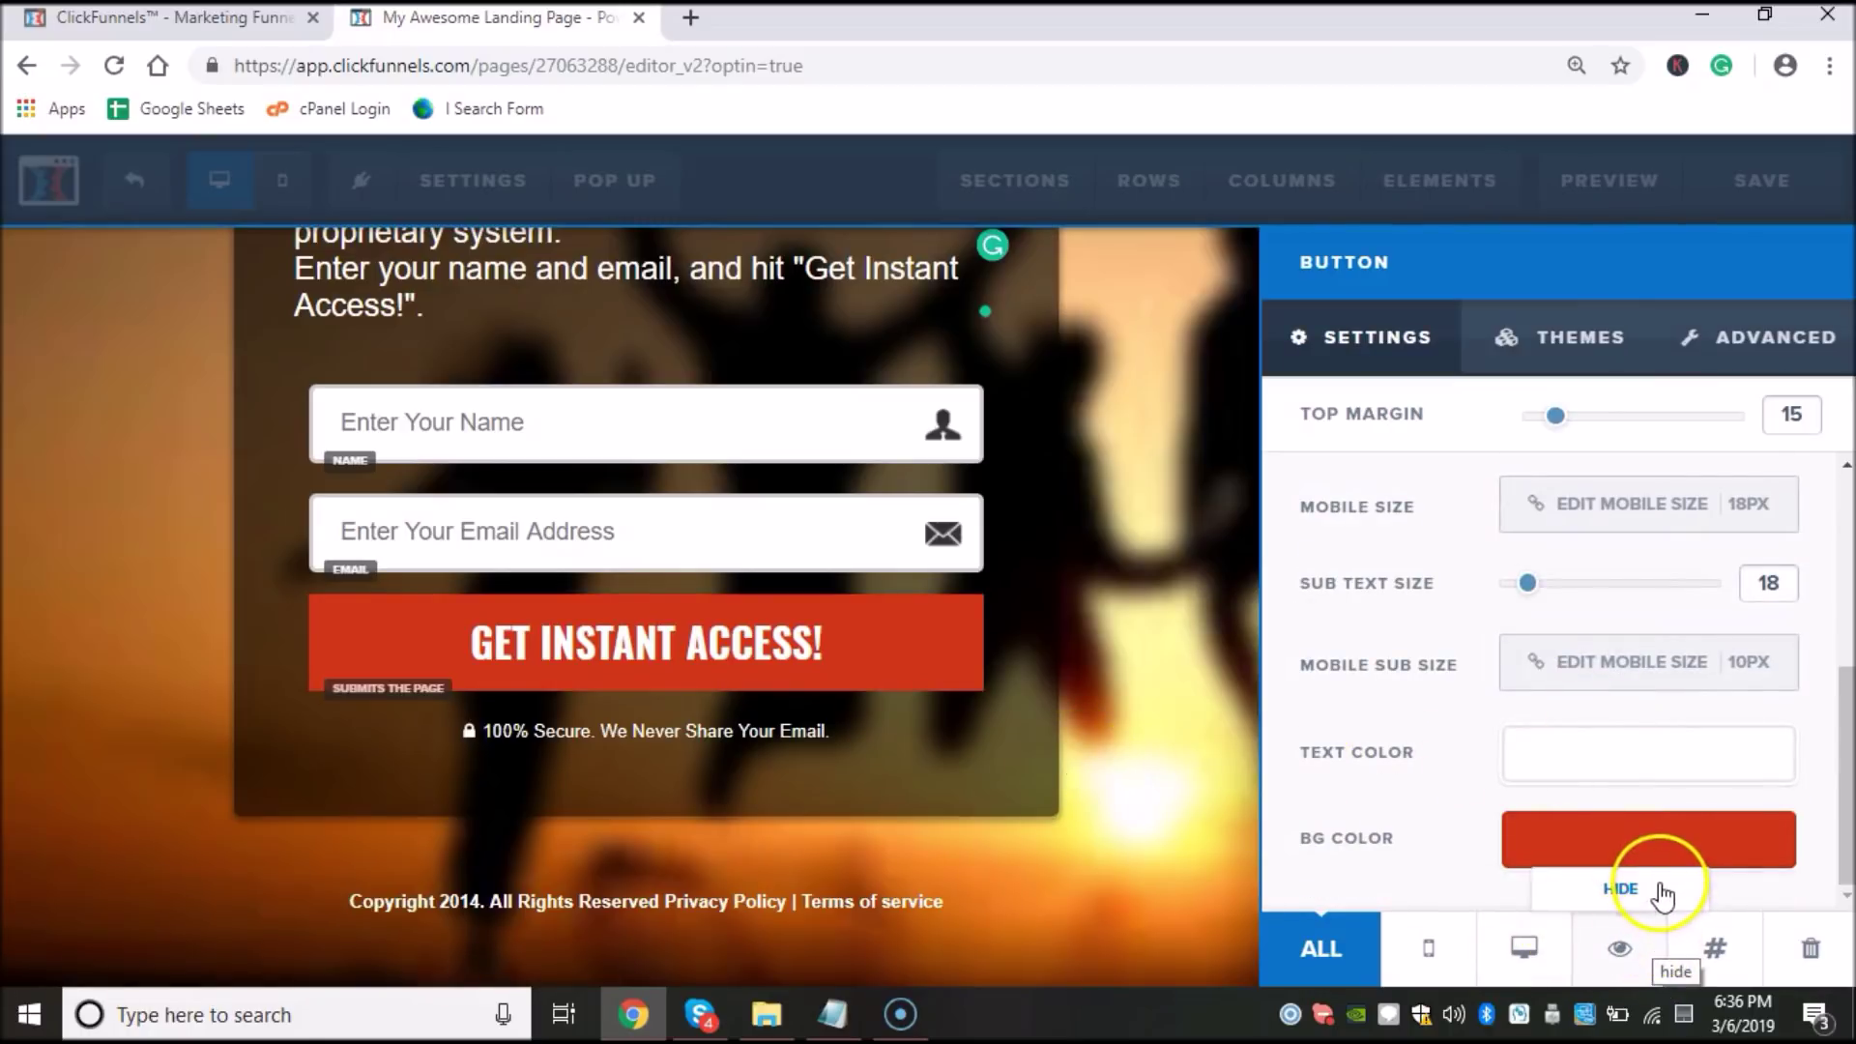
pyautogui.click(1665, 855)
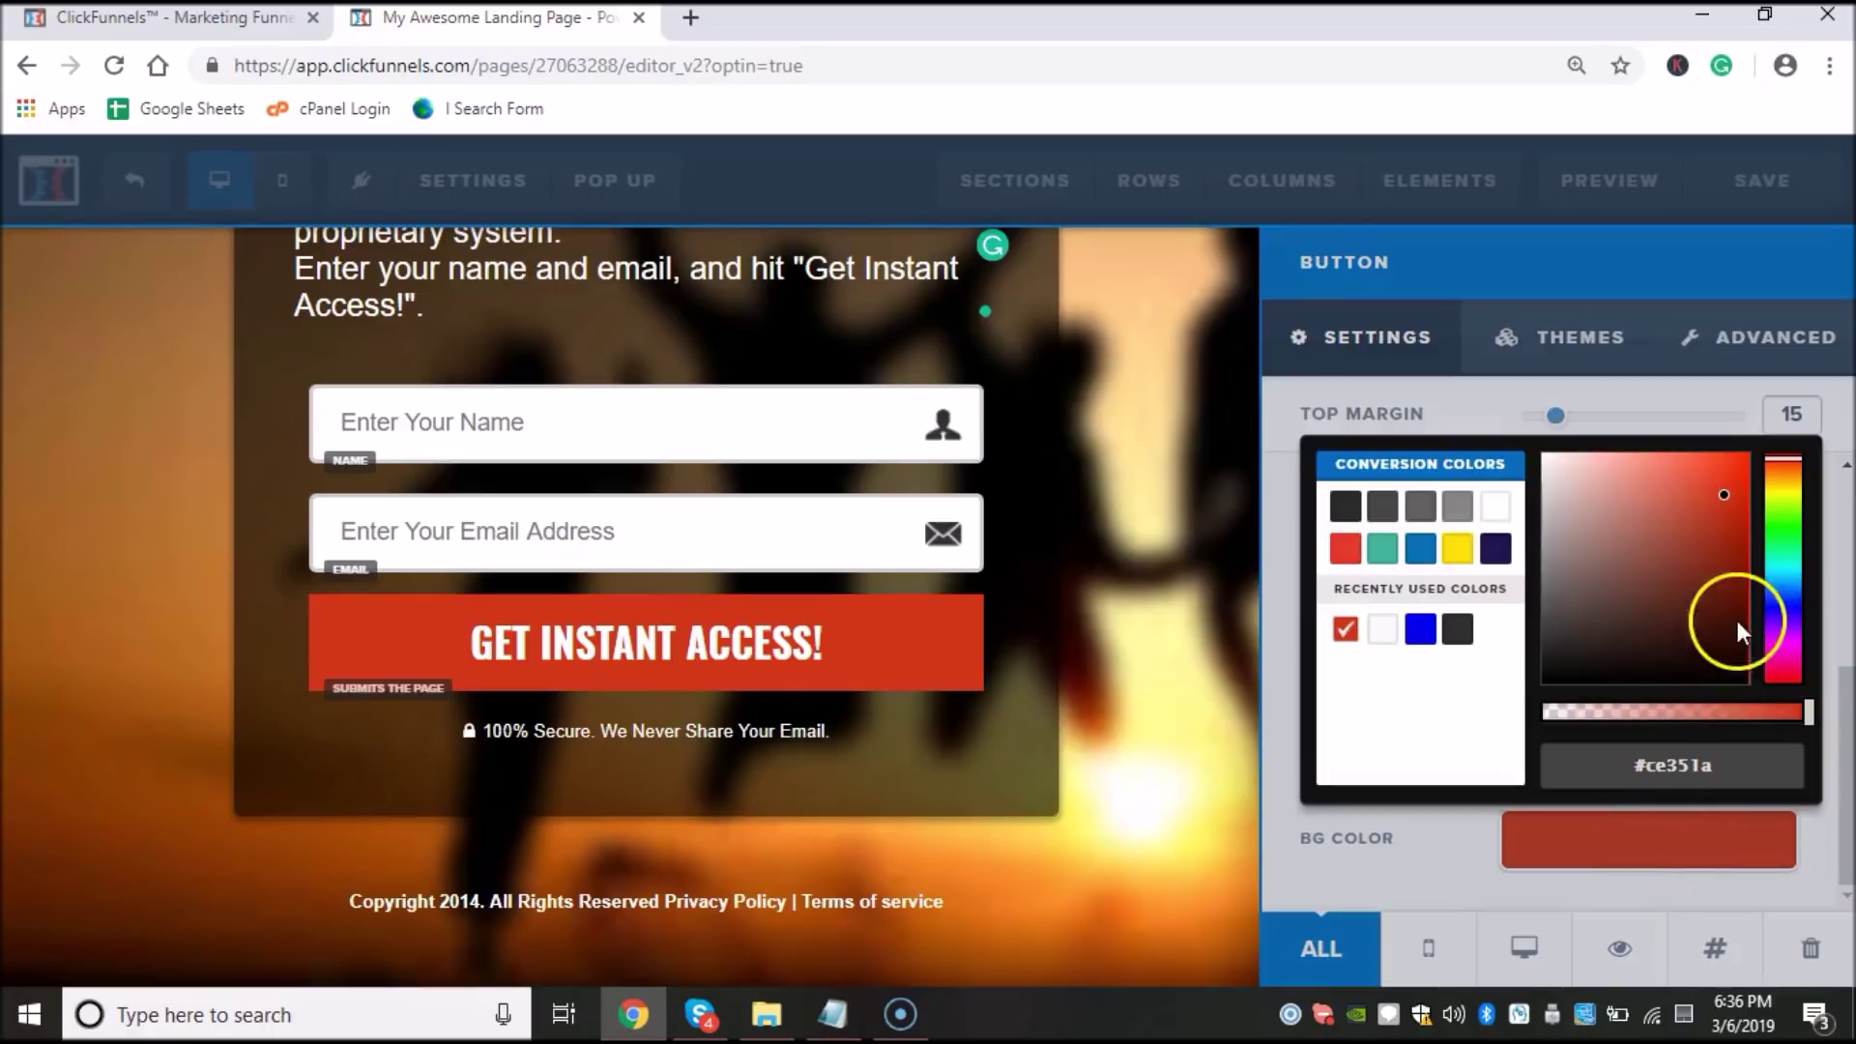
pyautogui.click(1784, 528)
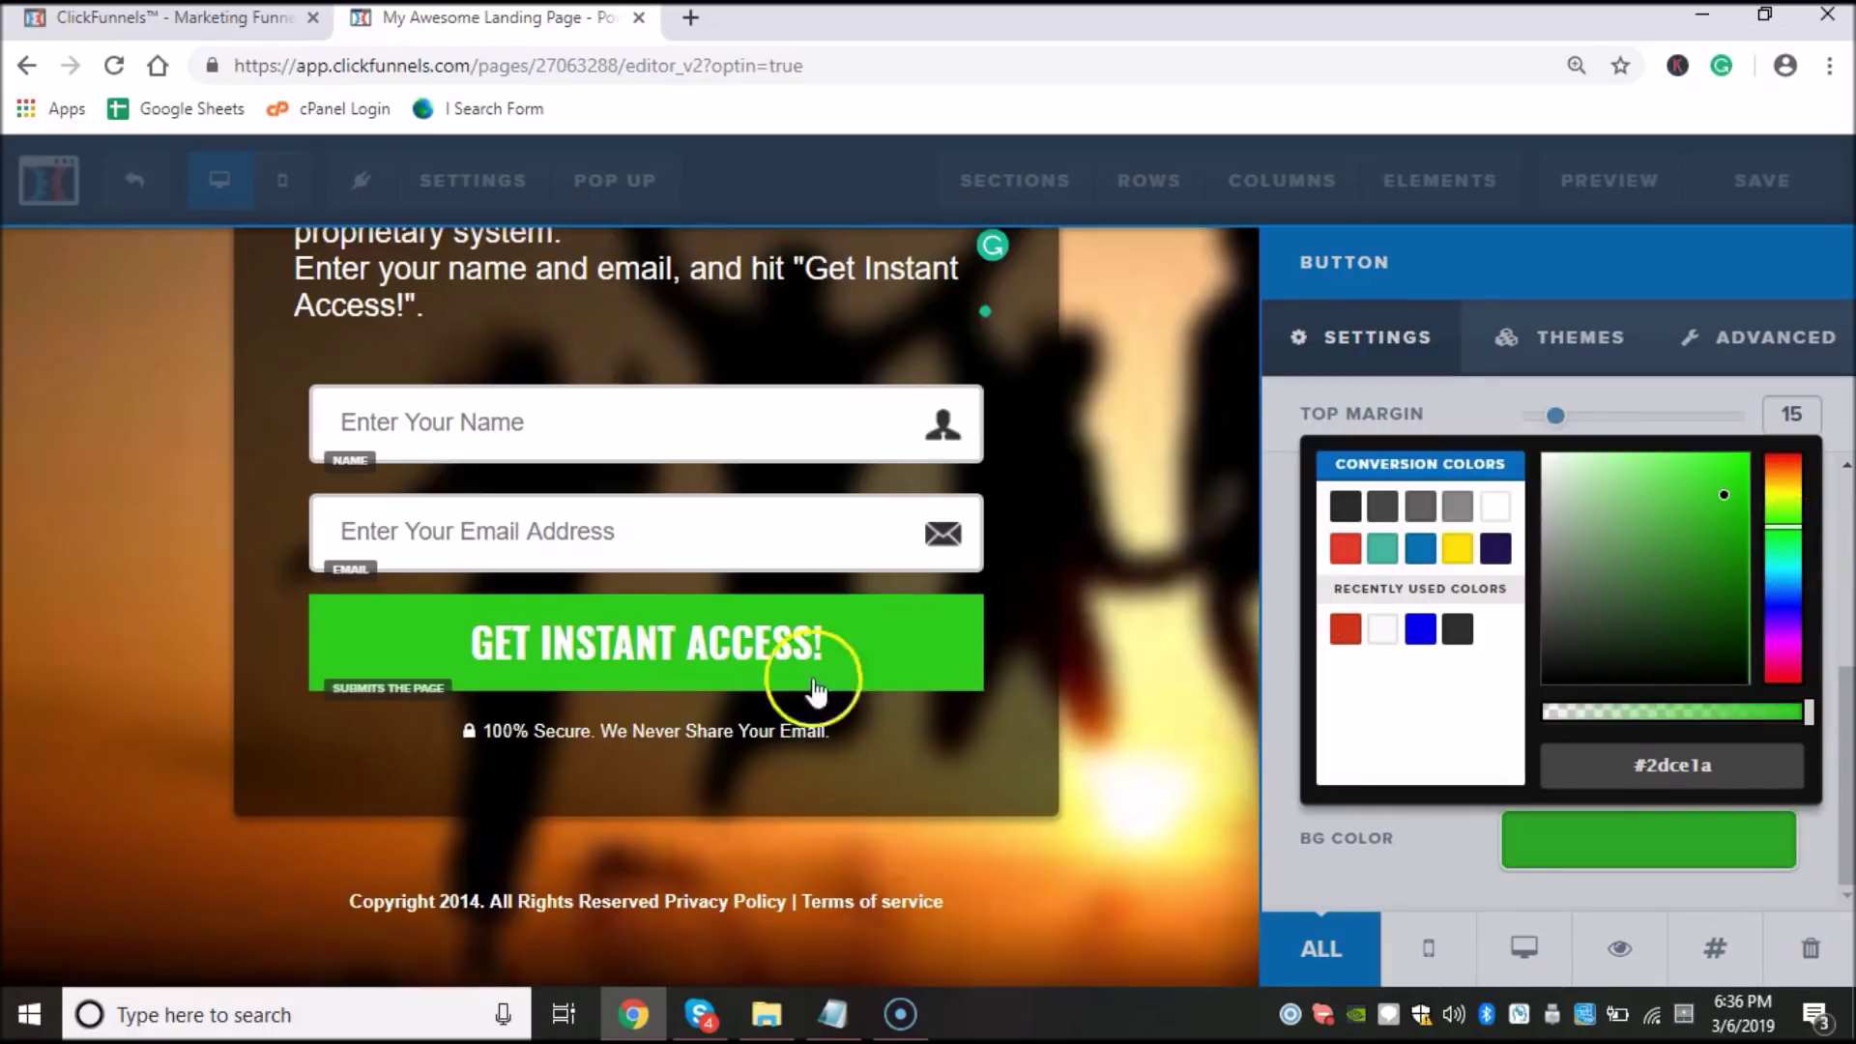
pyautogui.click(919, 725)
# Step: Save the page and return to editing without changing the SEO meta data
pyautogui.scroll(4, 1221, 631)
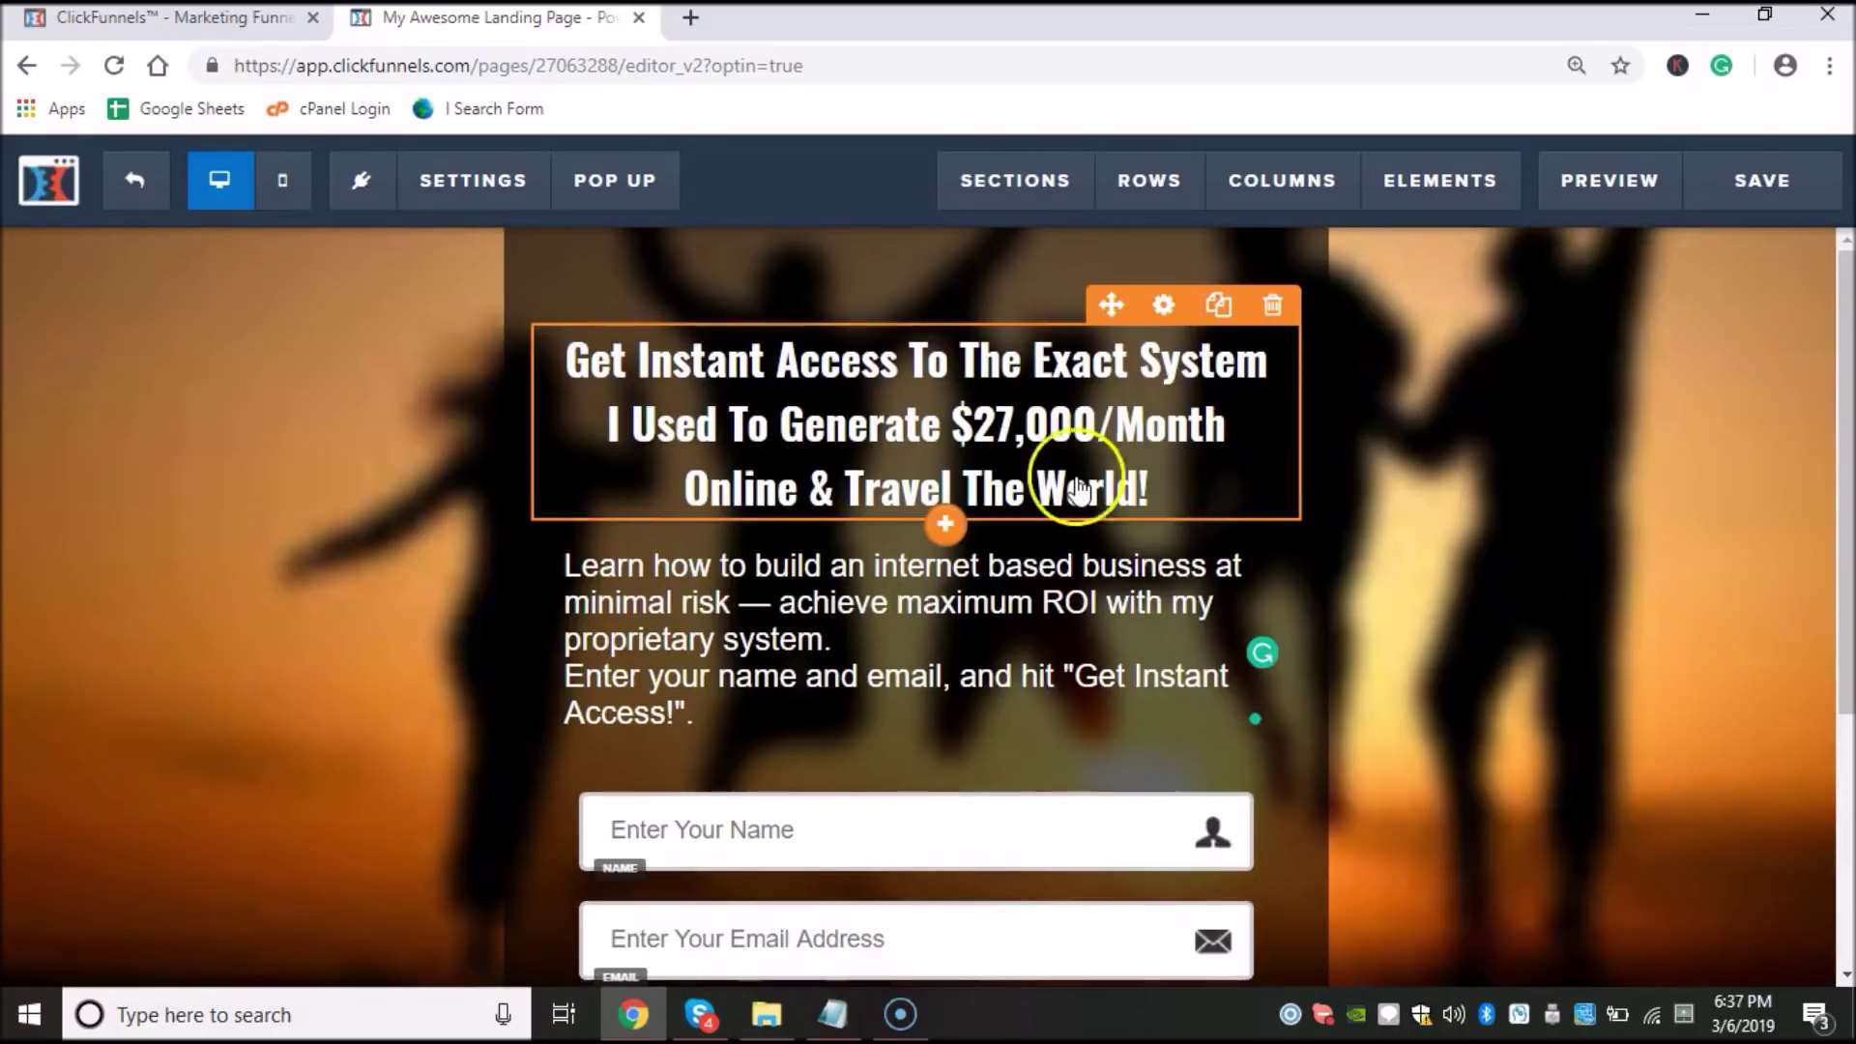
pyautogui.click(1769, 184)
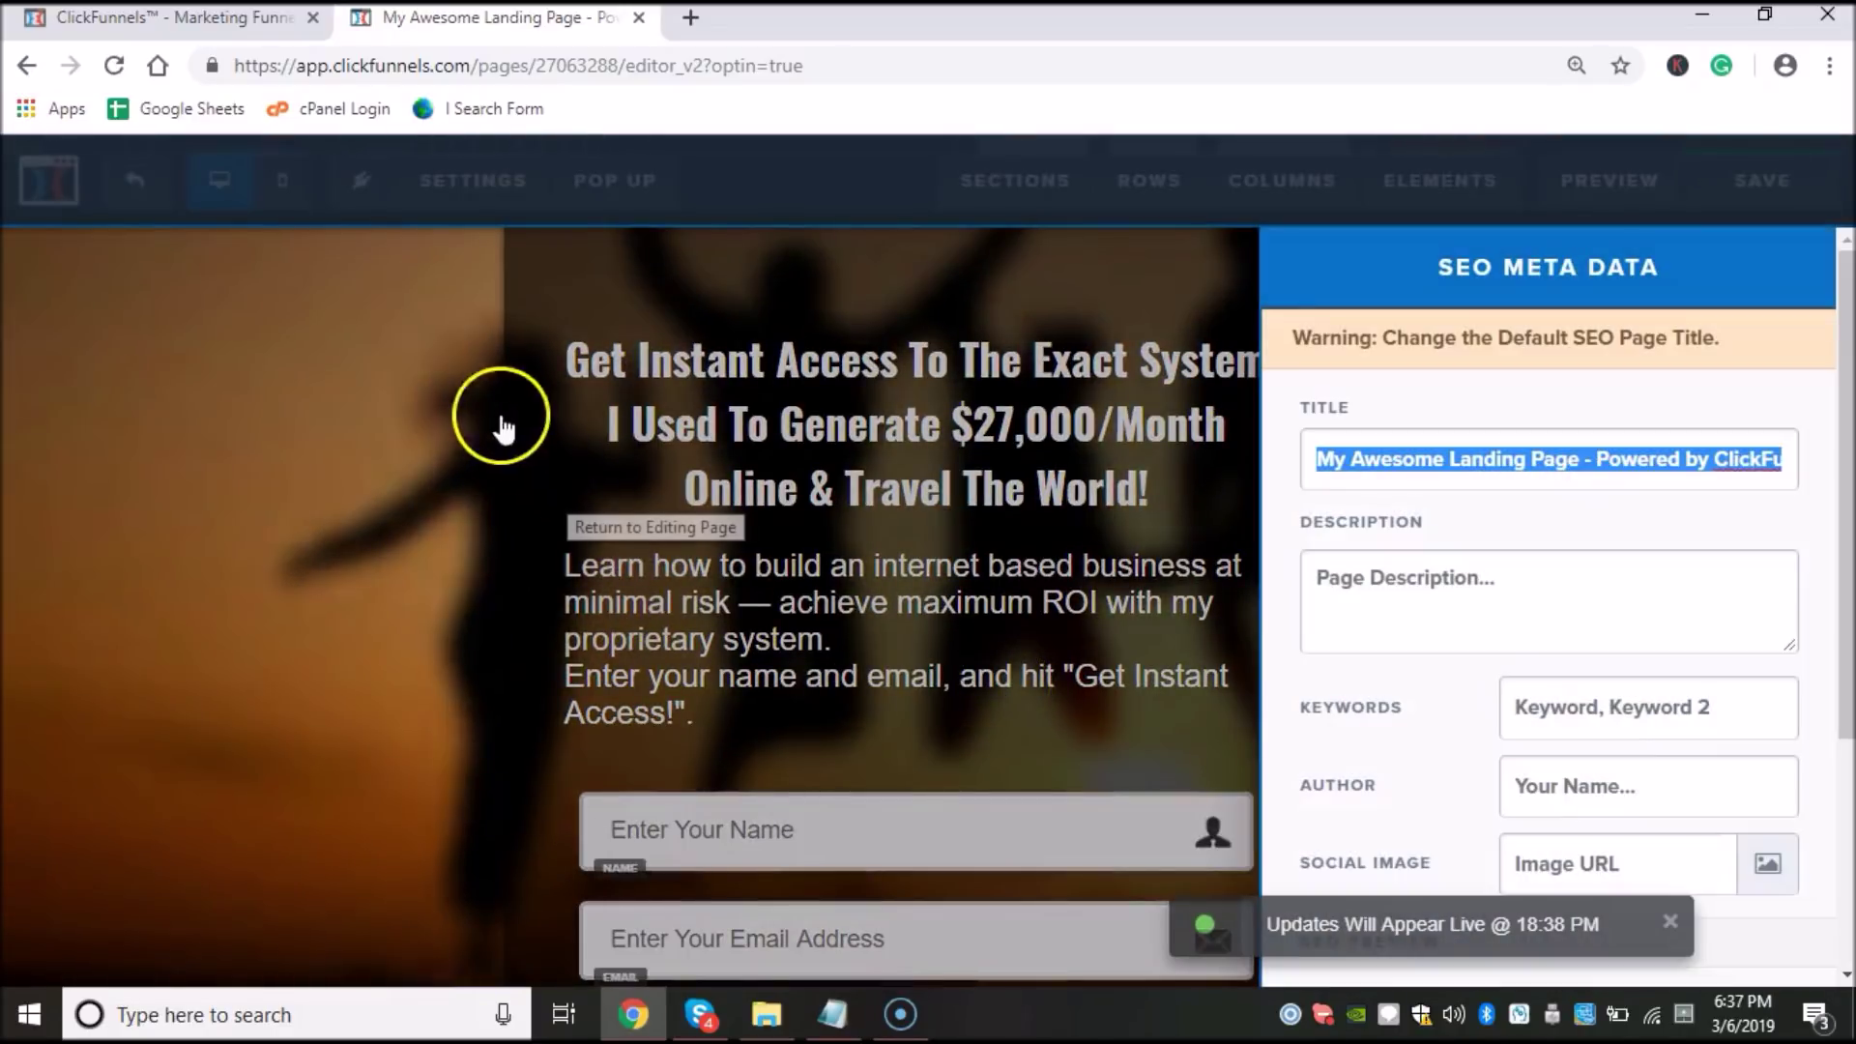
pyautogui.click(377, 372)
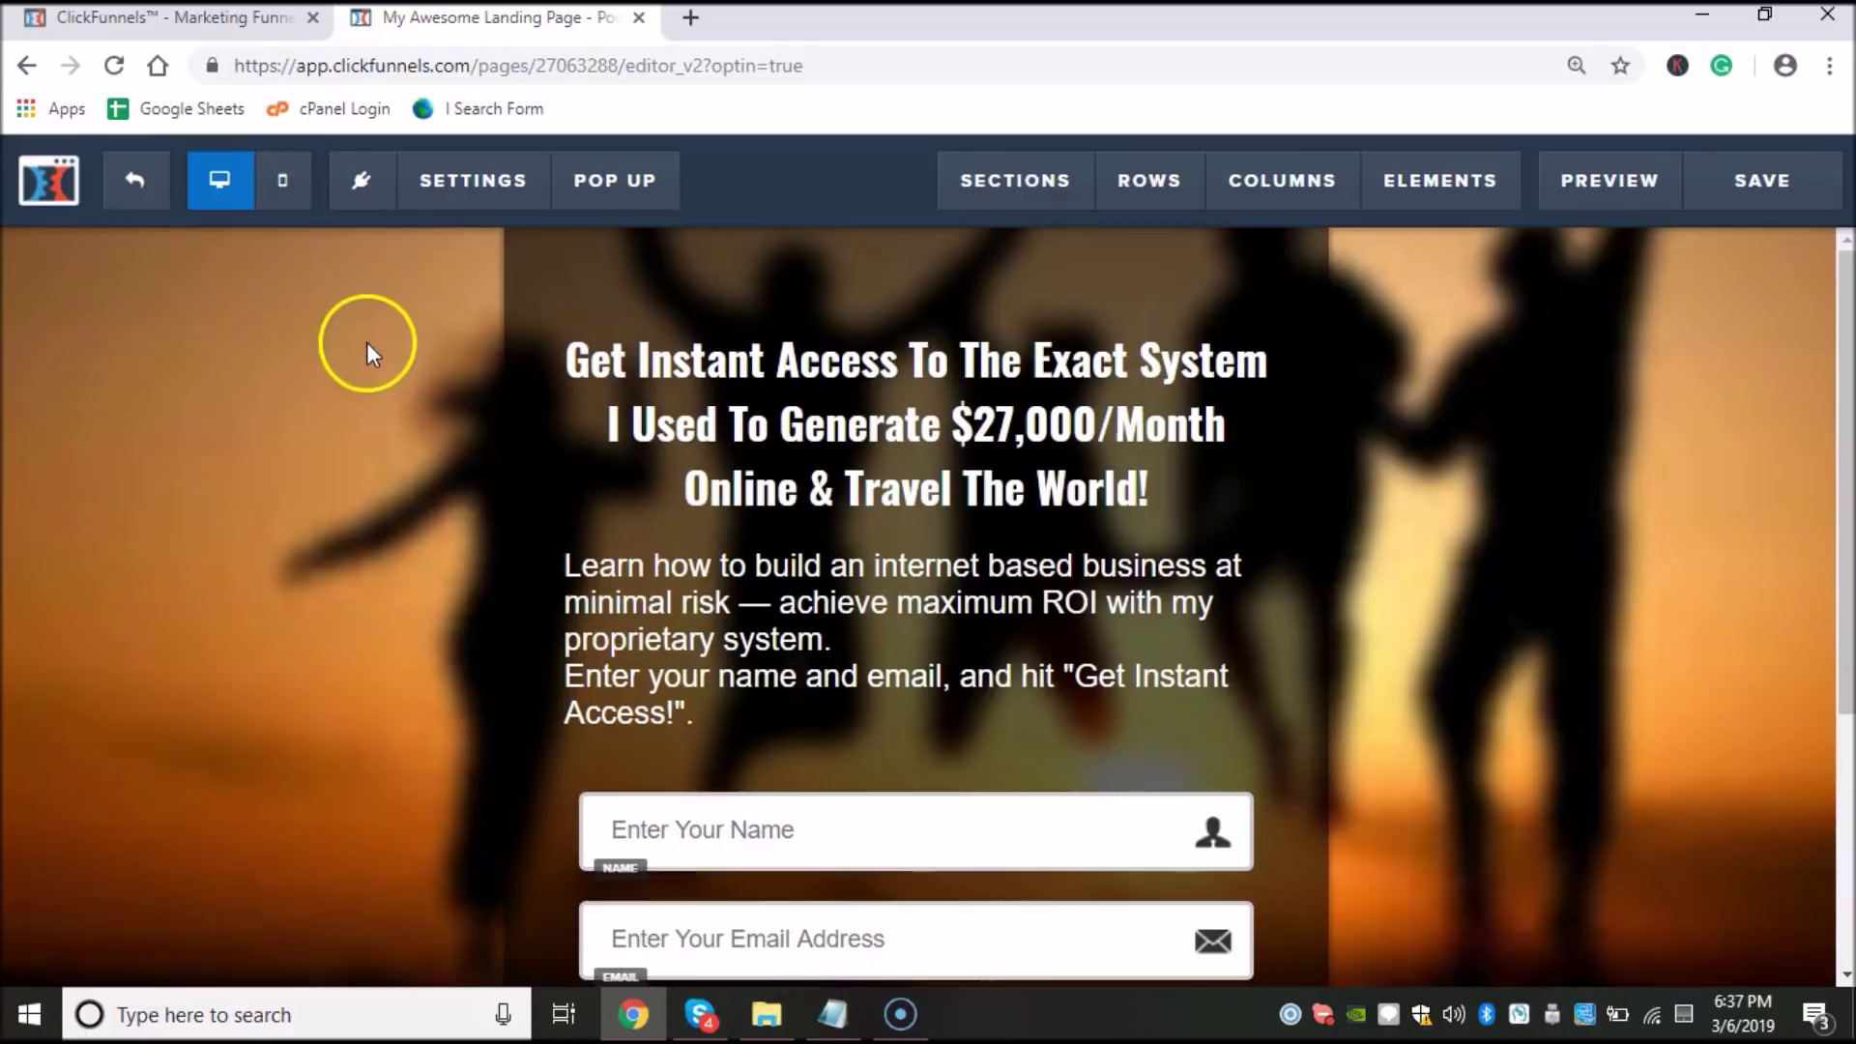
# Step: Replace the page's background image with the uploaded square photo of the man standing in the sea, then return to editing
pyautogui.moveTo(470, 194)
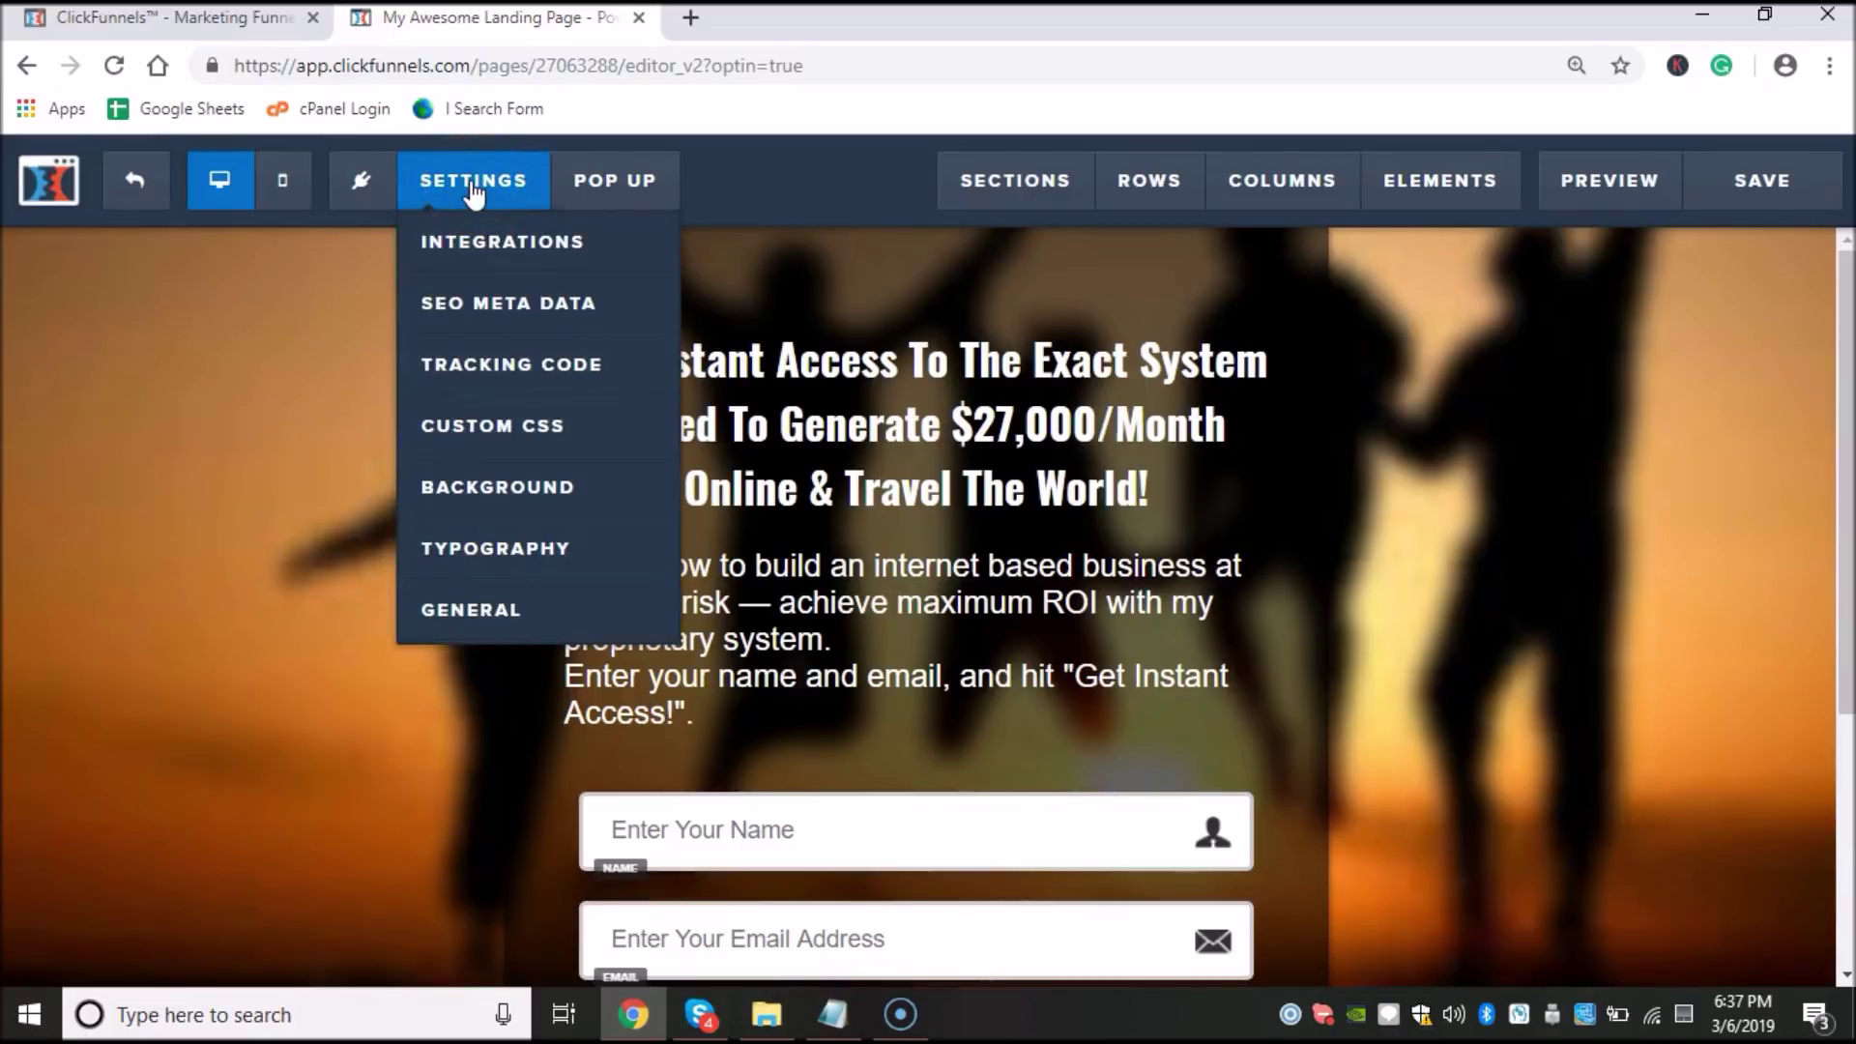
pyautogui.click(471, 485)
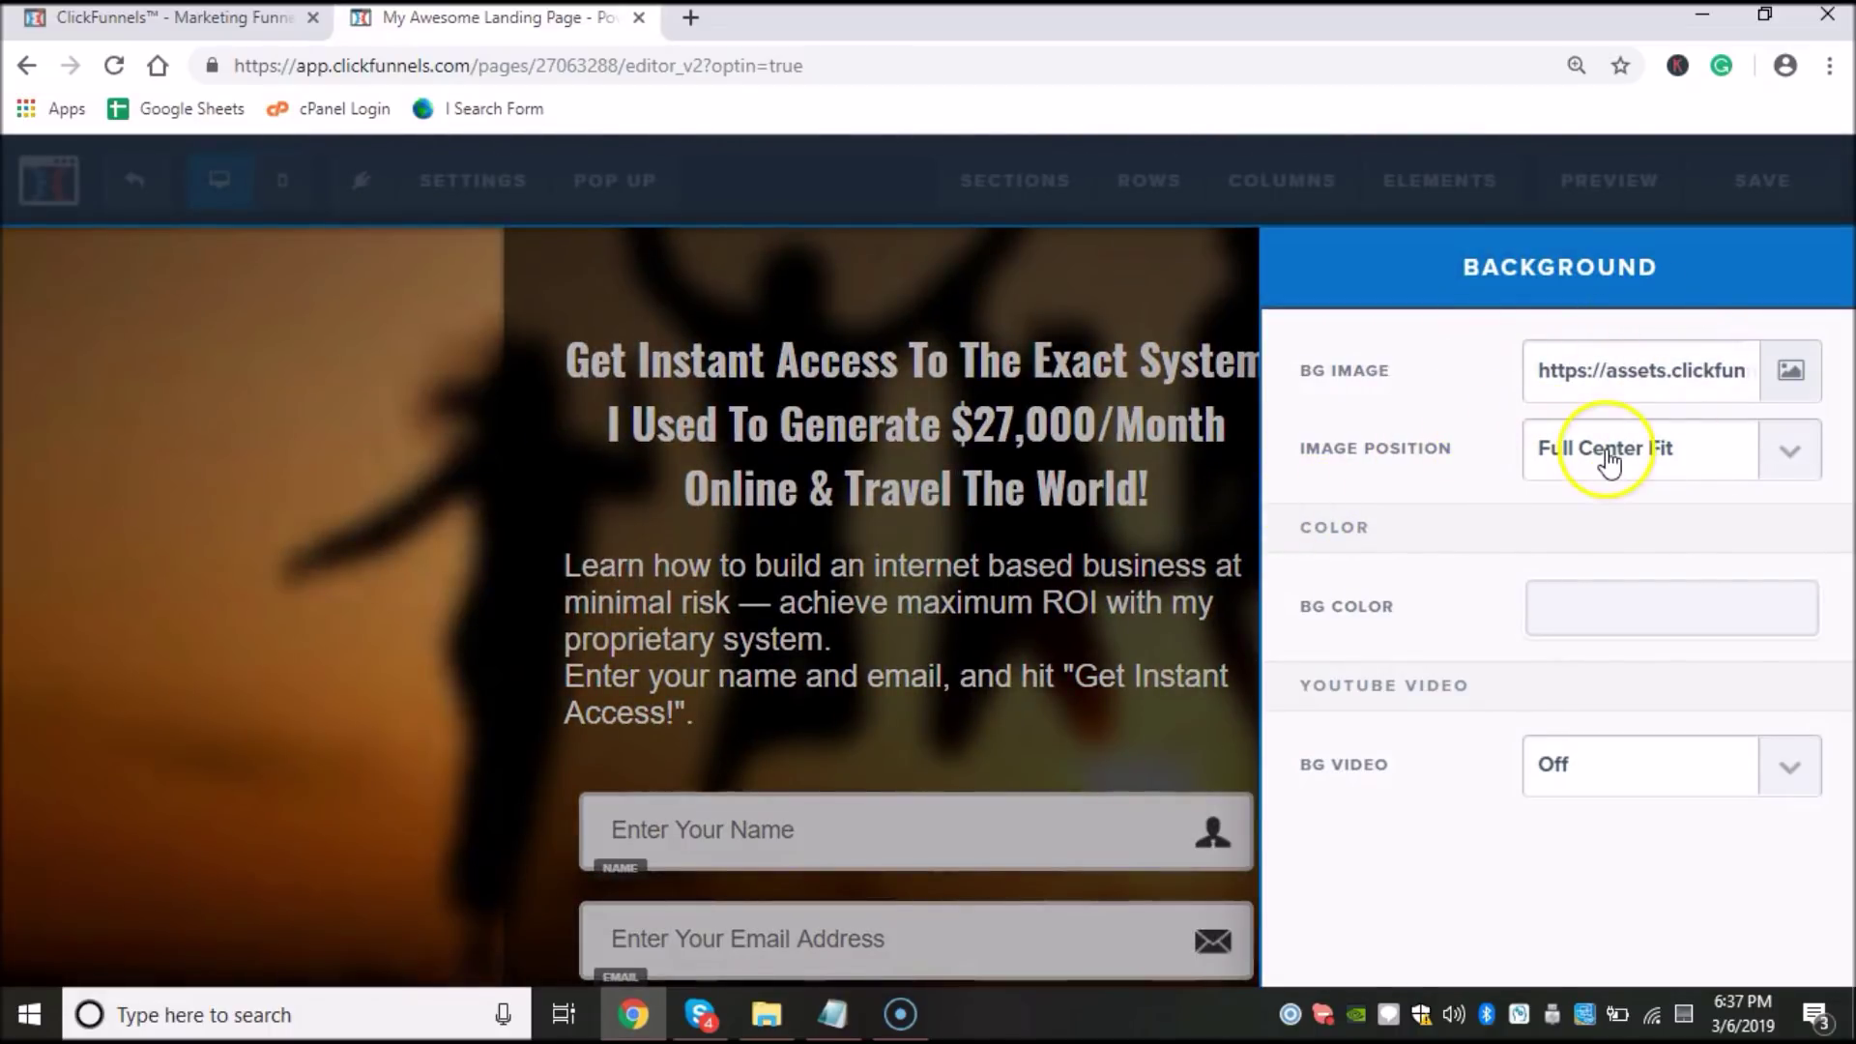
pyautogui.click(1809, 385)
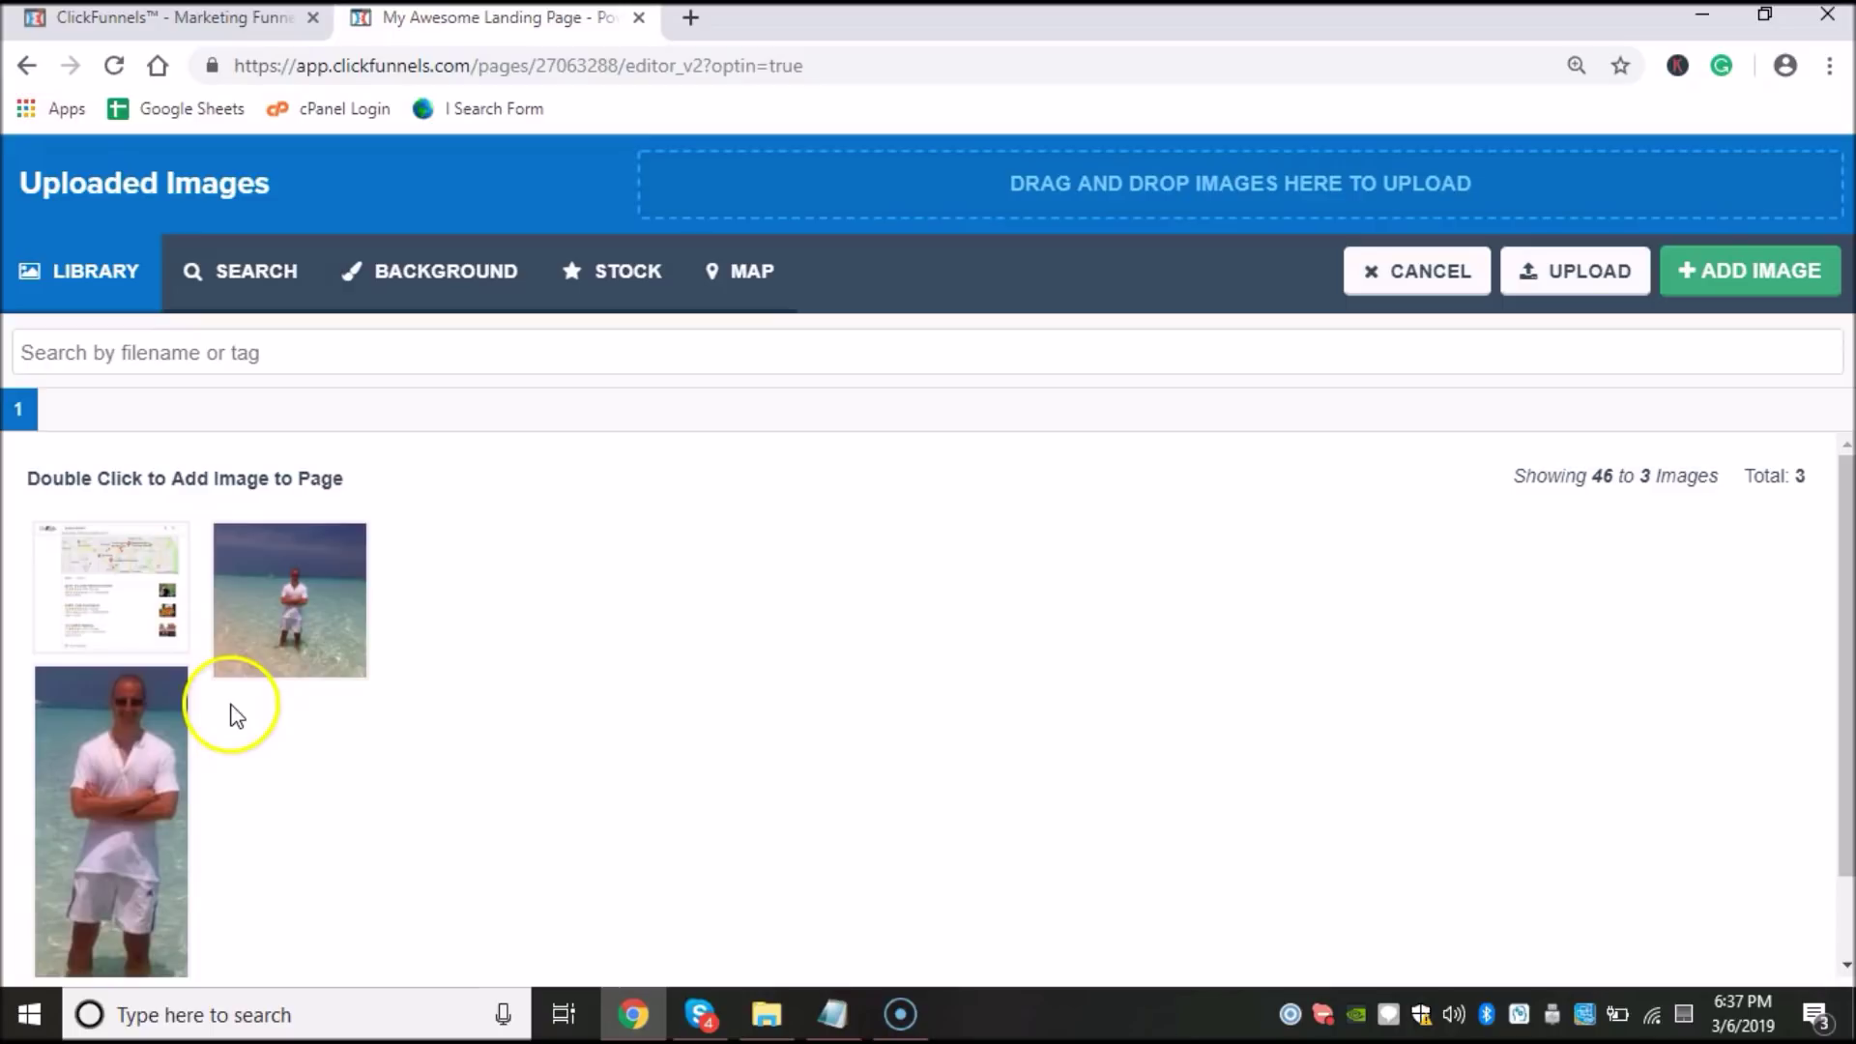
pyautogui.click(303, 618)
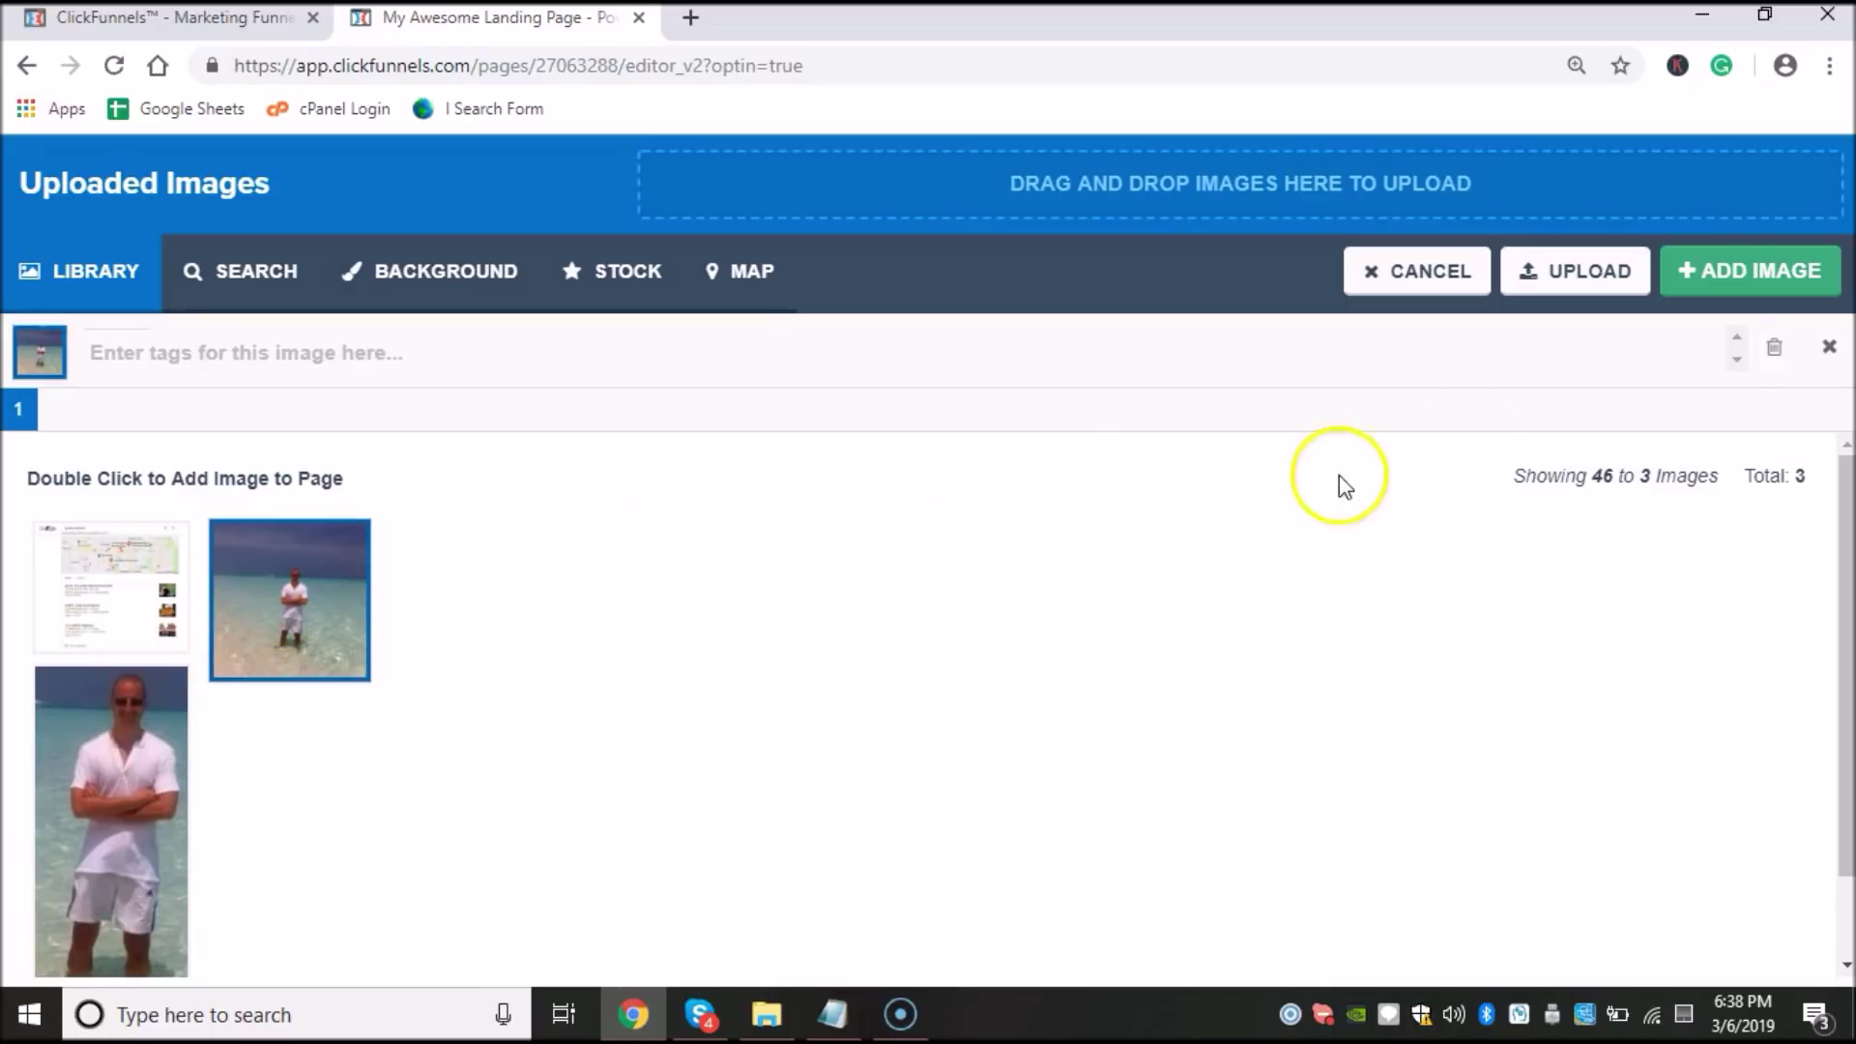
pyautogui.click(1795, 274)
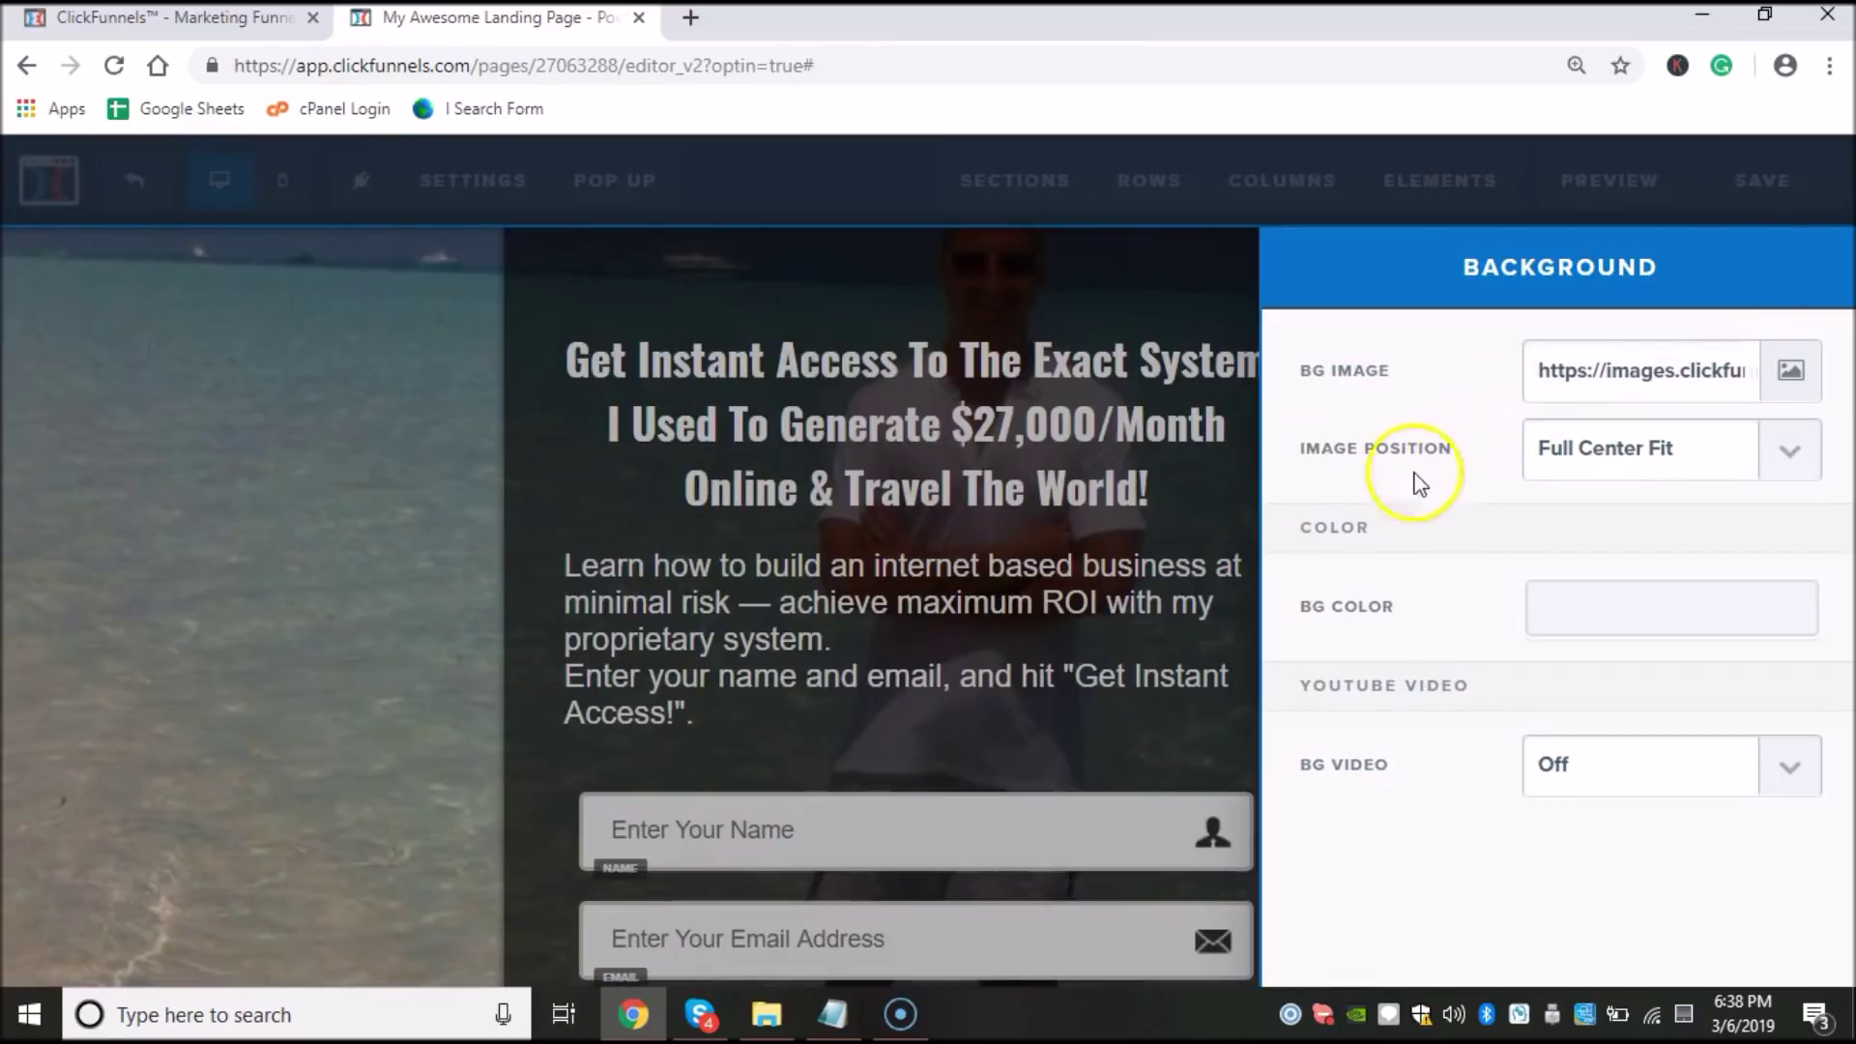
pyautogui.click(248, 514)
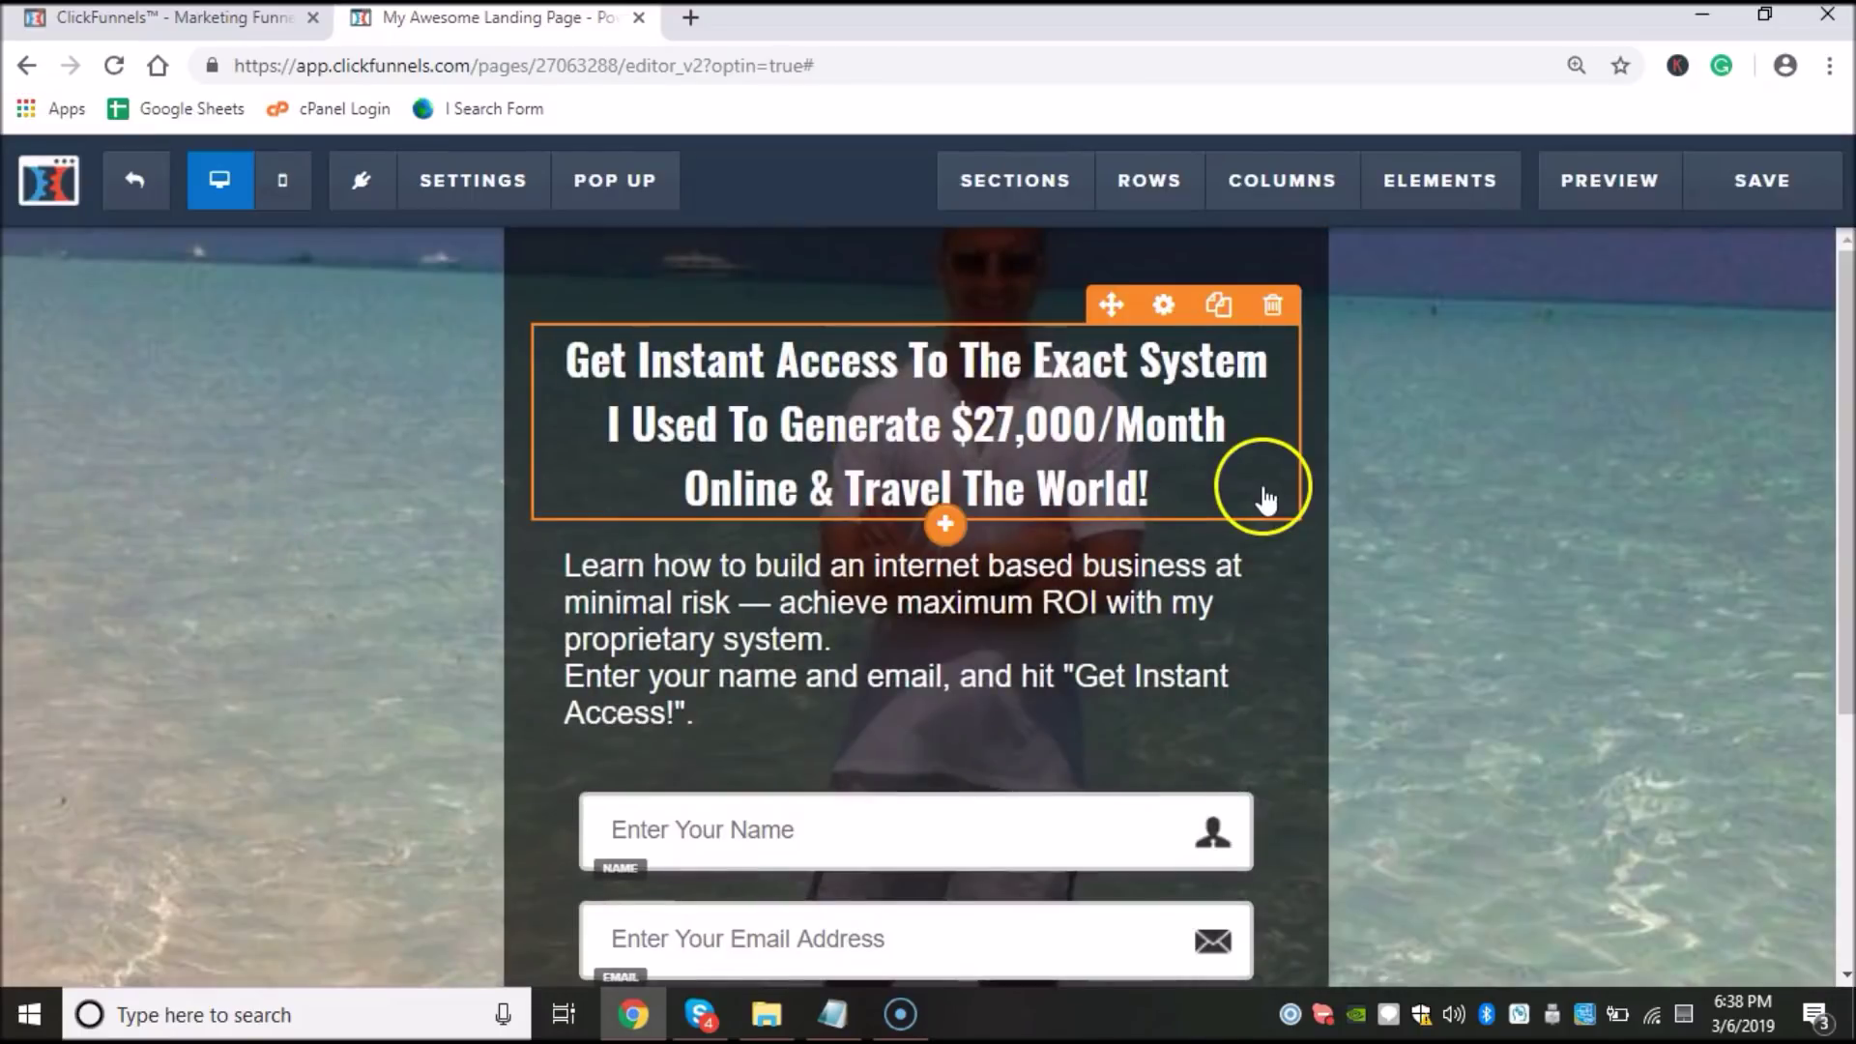
# Step: Update the copyright year in the page's footer to 2019
pyautogui.scroll(-4, 1266, 474)
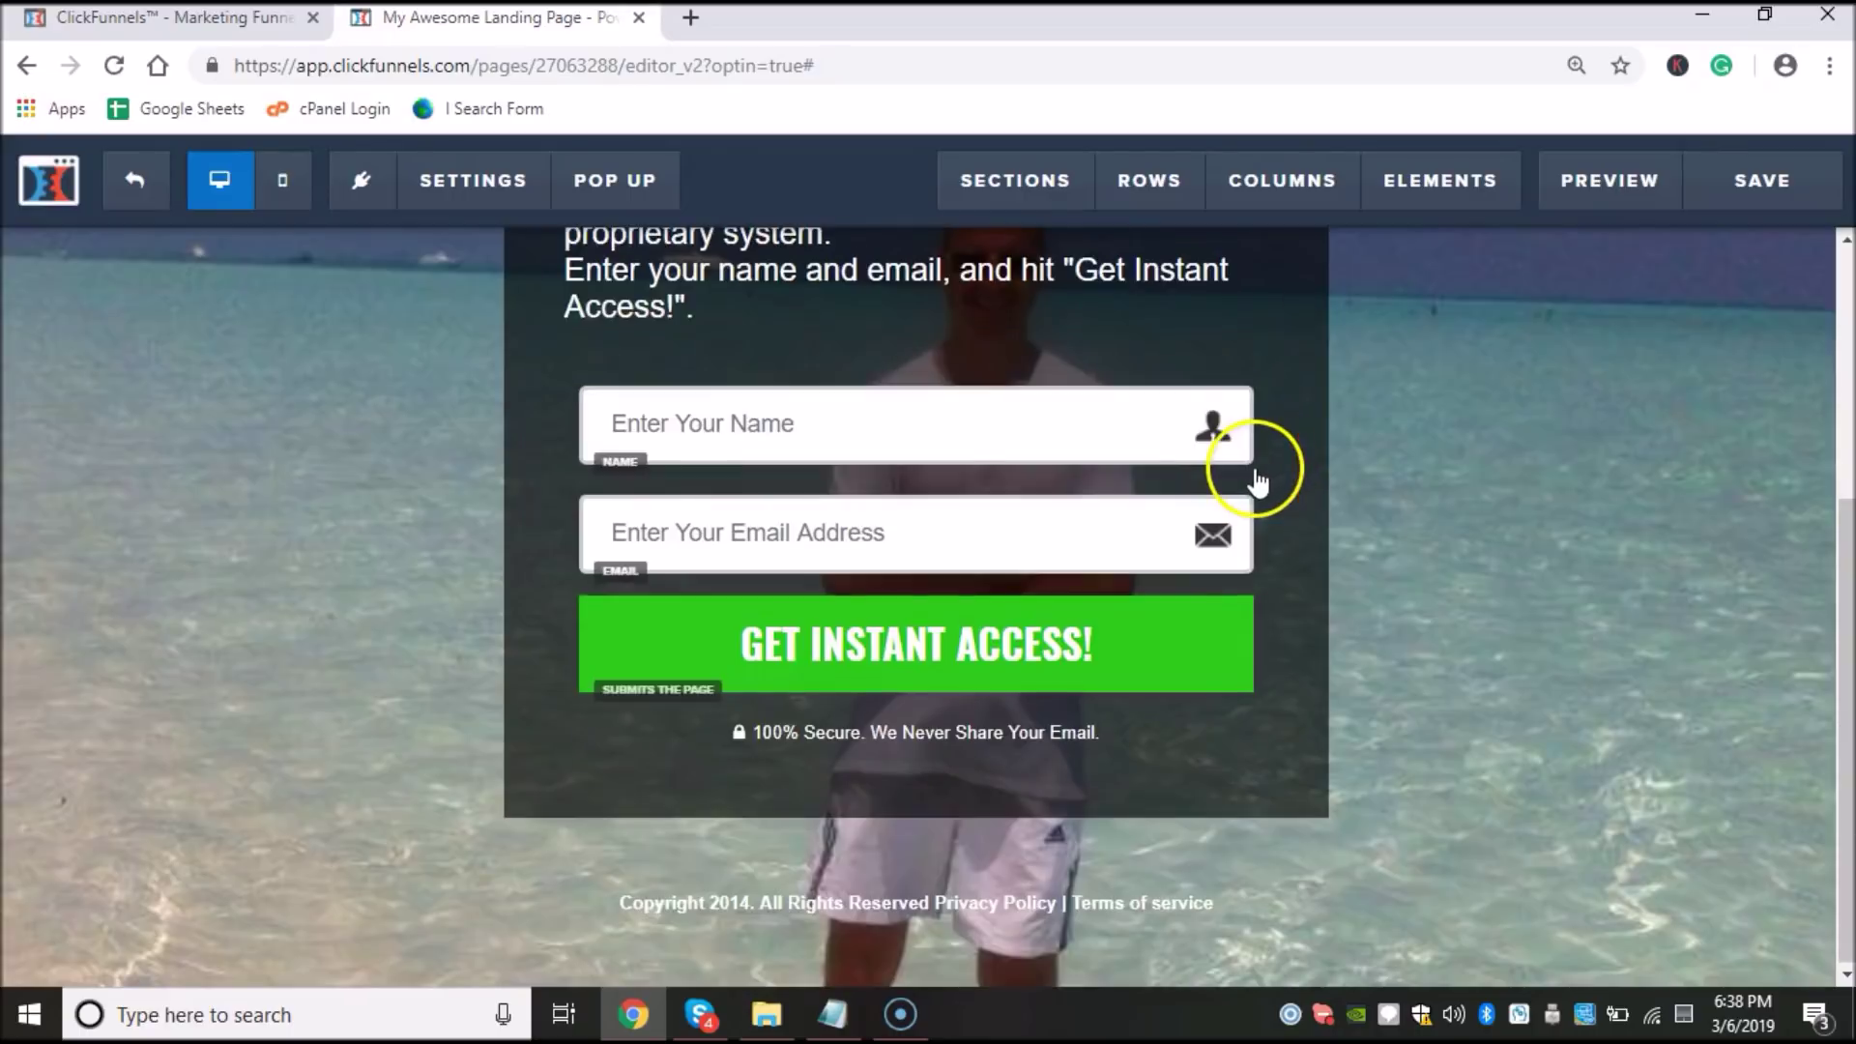
pyautogui.scroll(4, 1257, 457)
pyautogui.scroll(-1, 1240, 460)
pyautogui.scroll(-2, 944, 531)
pyautogui.scroll(2, 1015, 663)
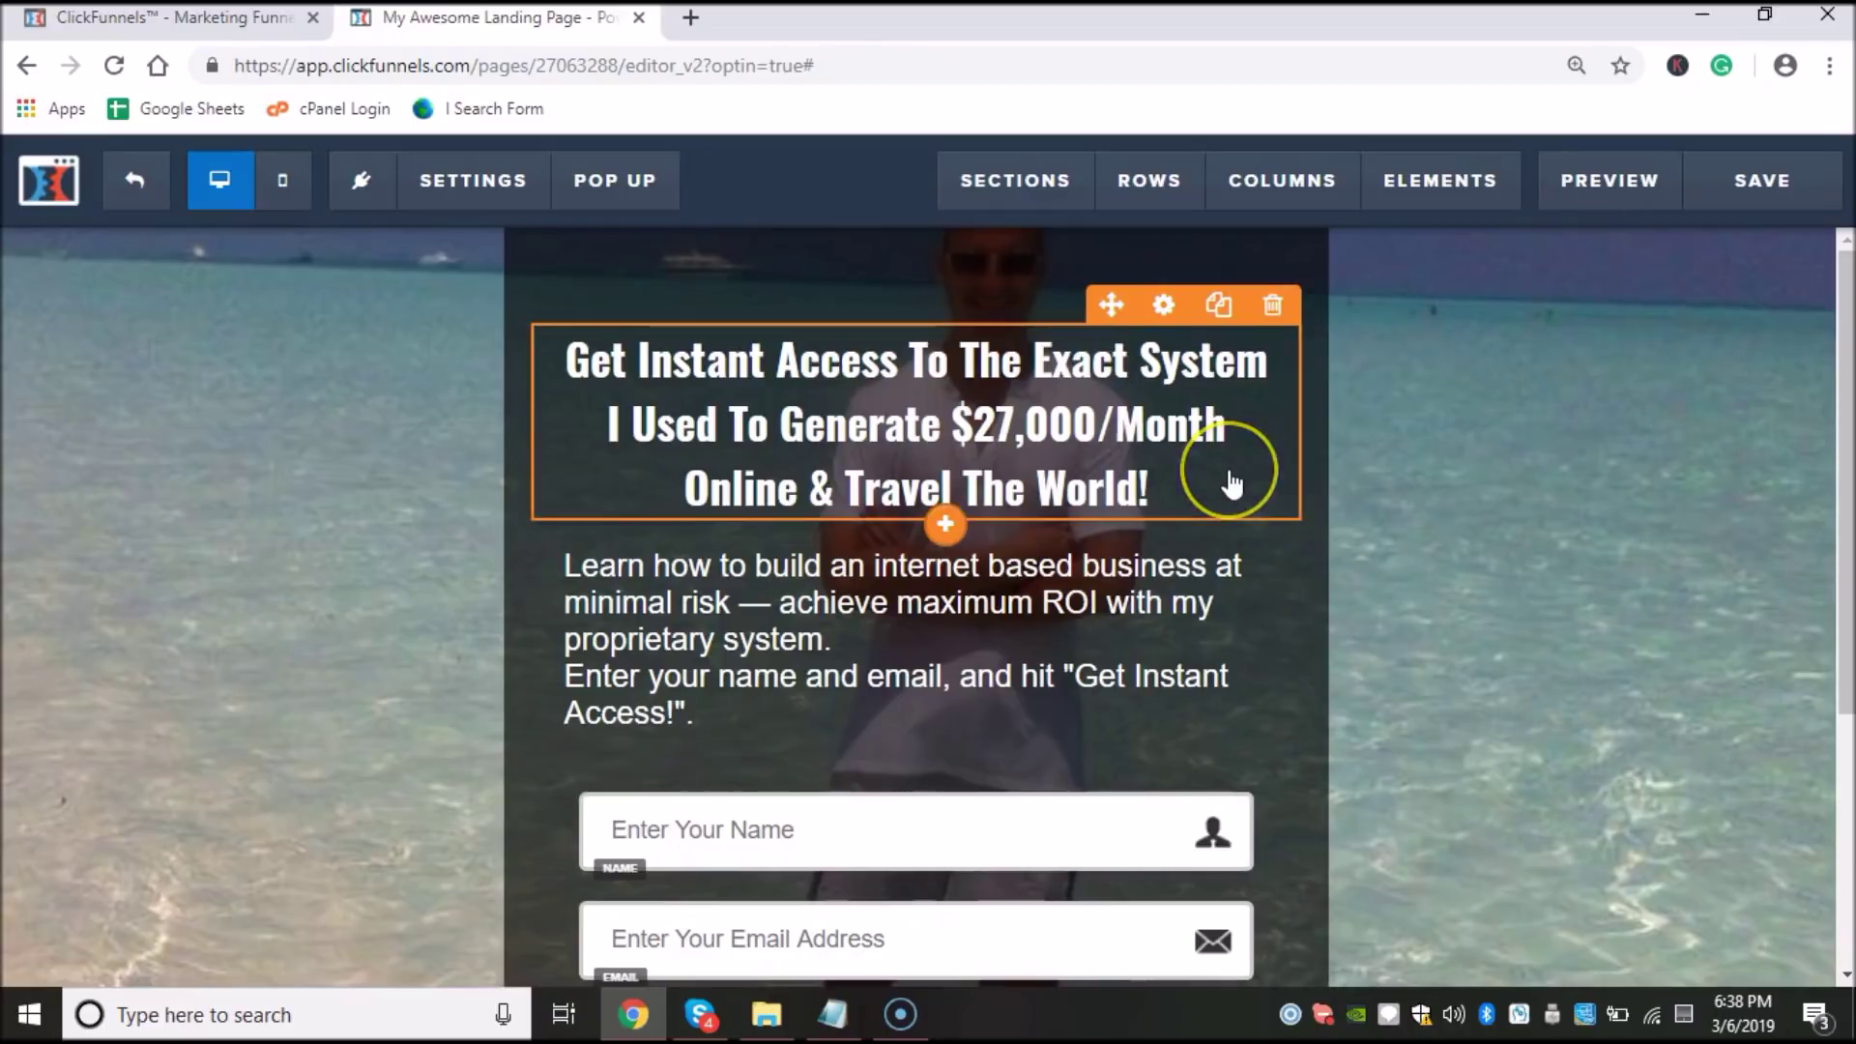
pyautogui.scroll(-4, 1230, 486)
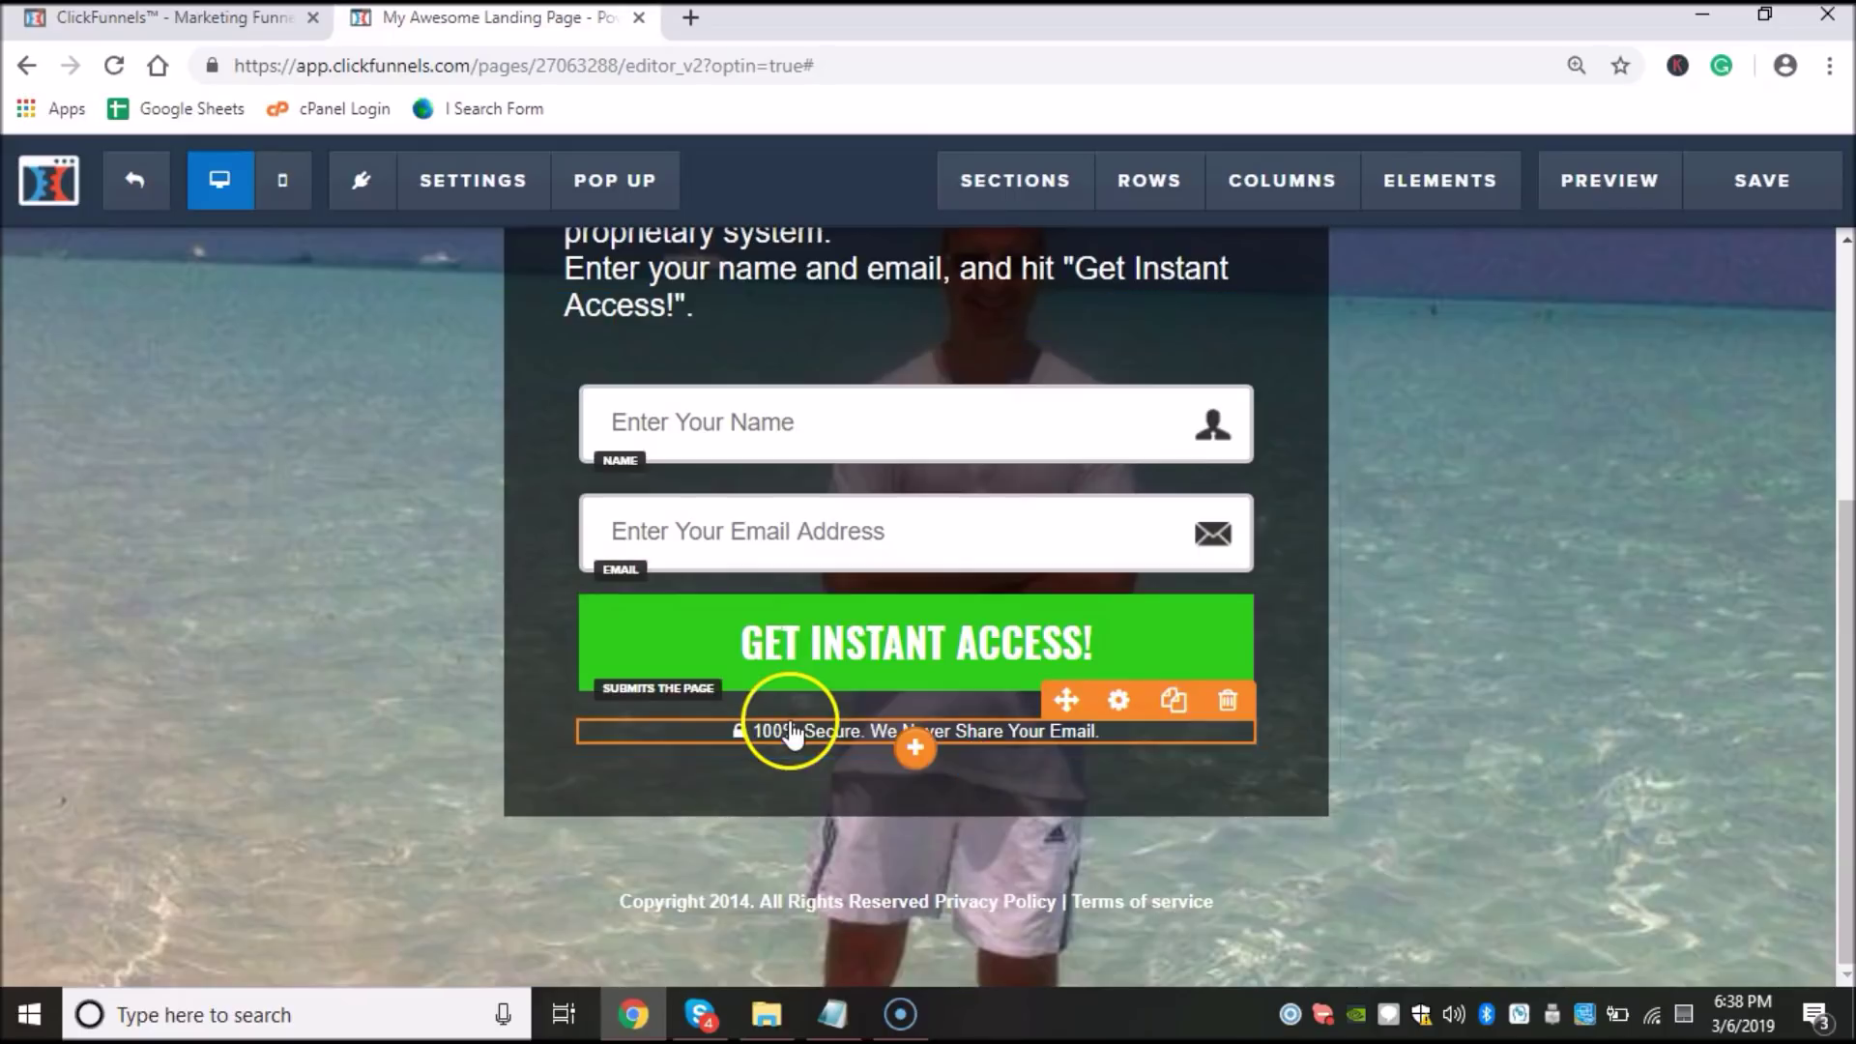
pyautogui.click(725, 897)
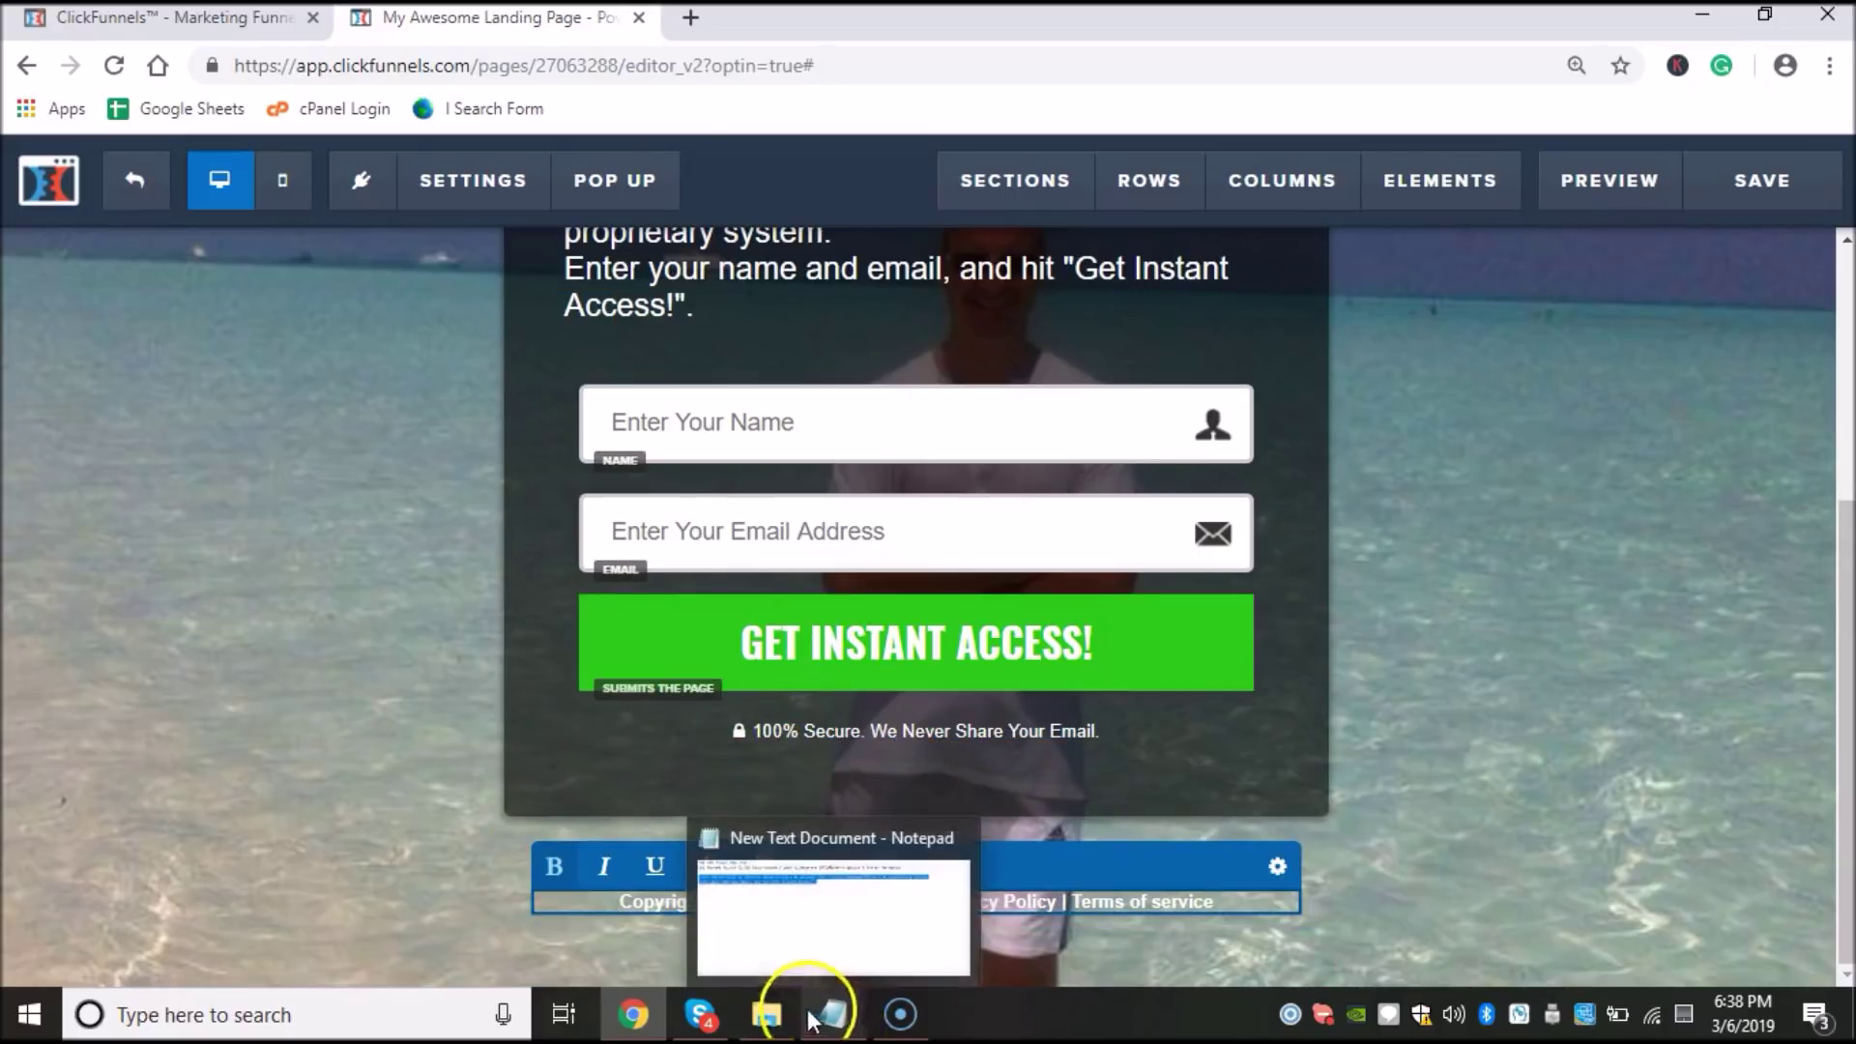
pyautogui.click(1661, 732)
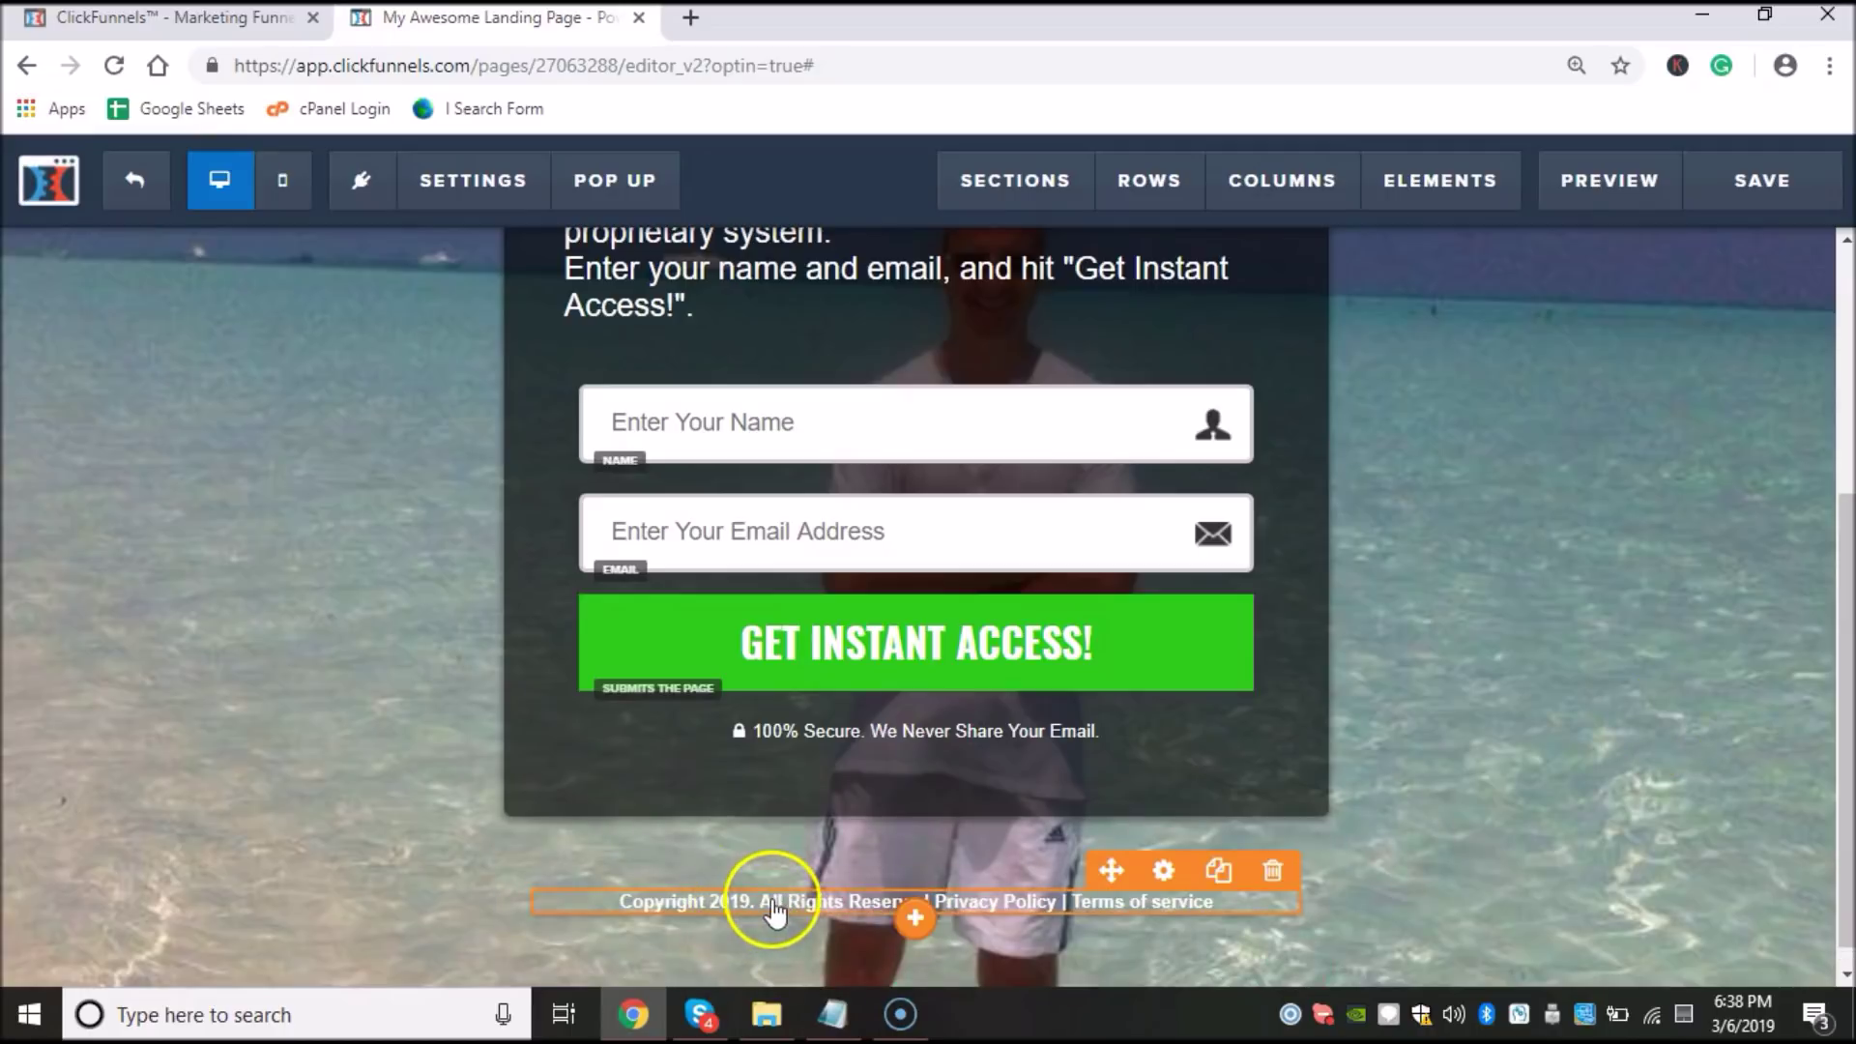
# Step: Turn the footer's "Terms of service" text into a hyperlink and leave text editing
pyautogui.doubleClick(1090, 904)
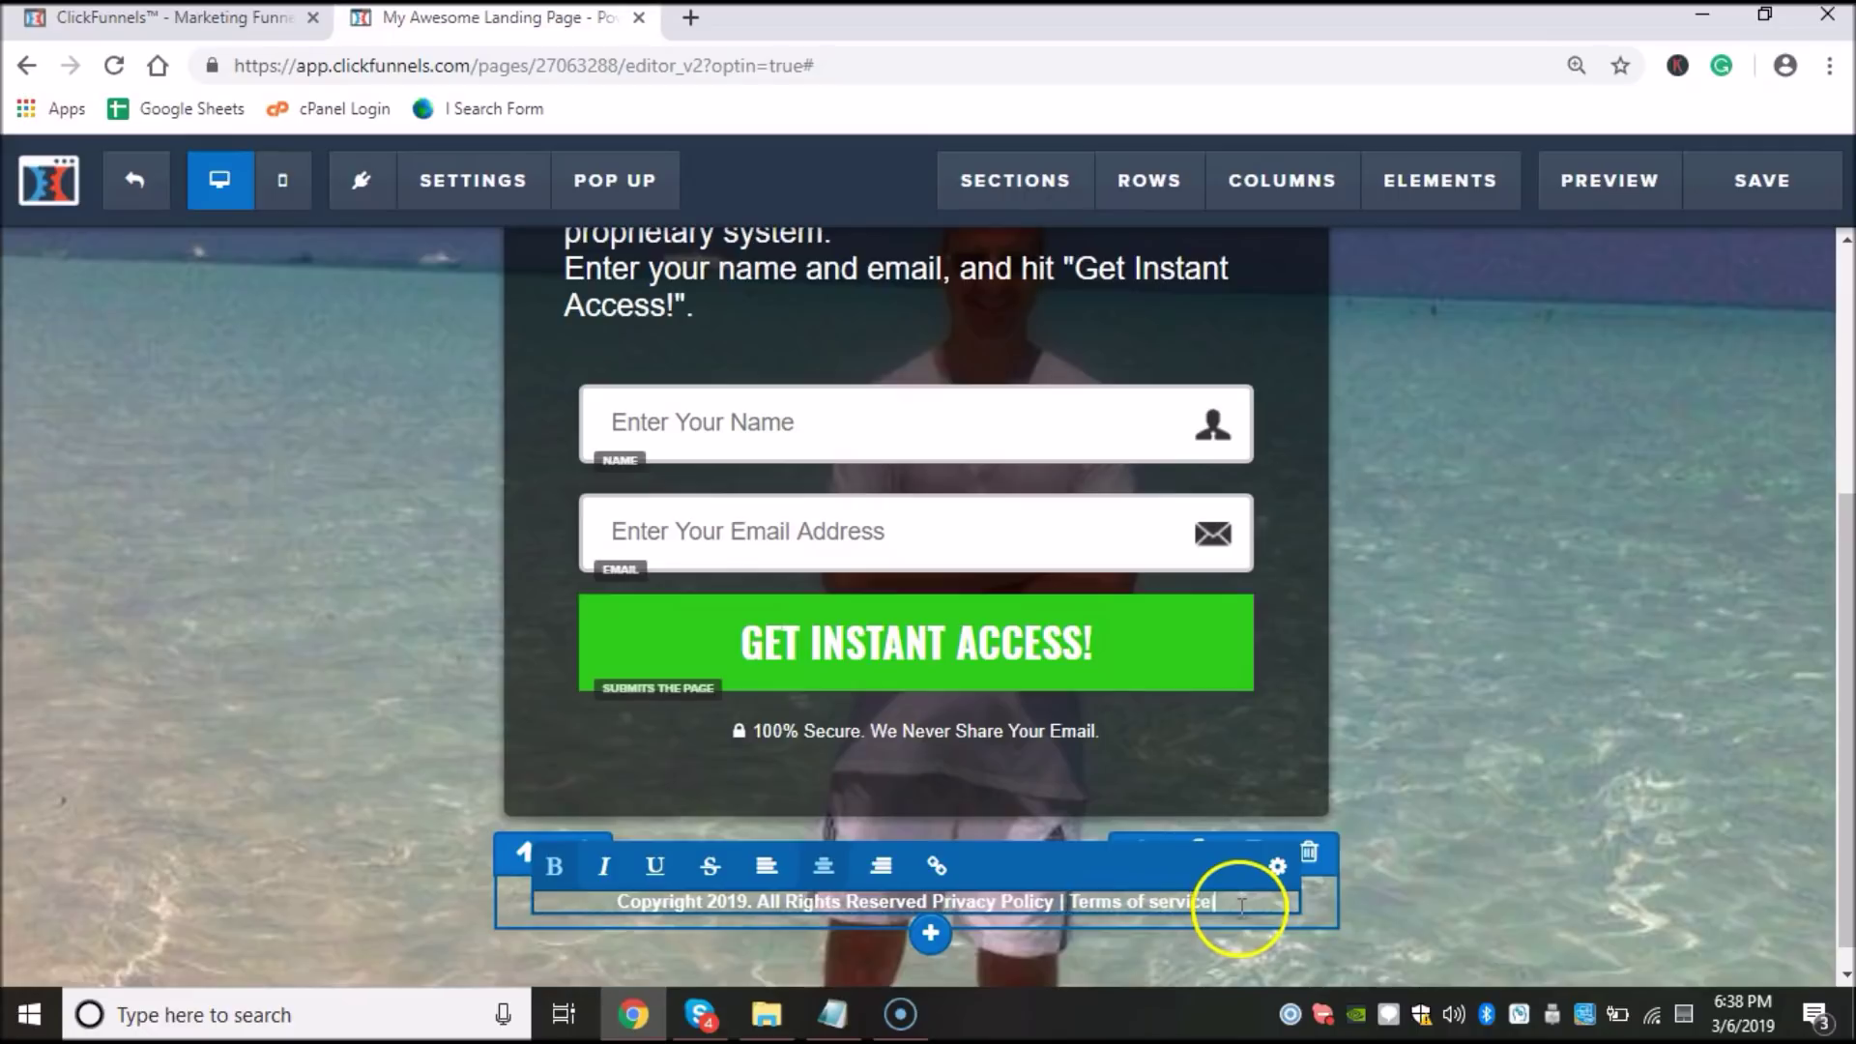
pyautogui.click(1051, 901)
pyautogui.moveTo(1076, 901); pyautogui.dragTo(1210, 901)
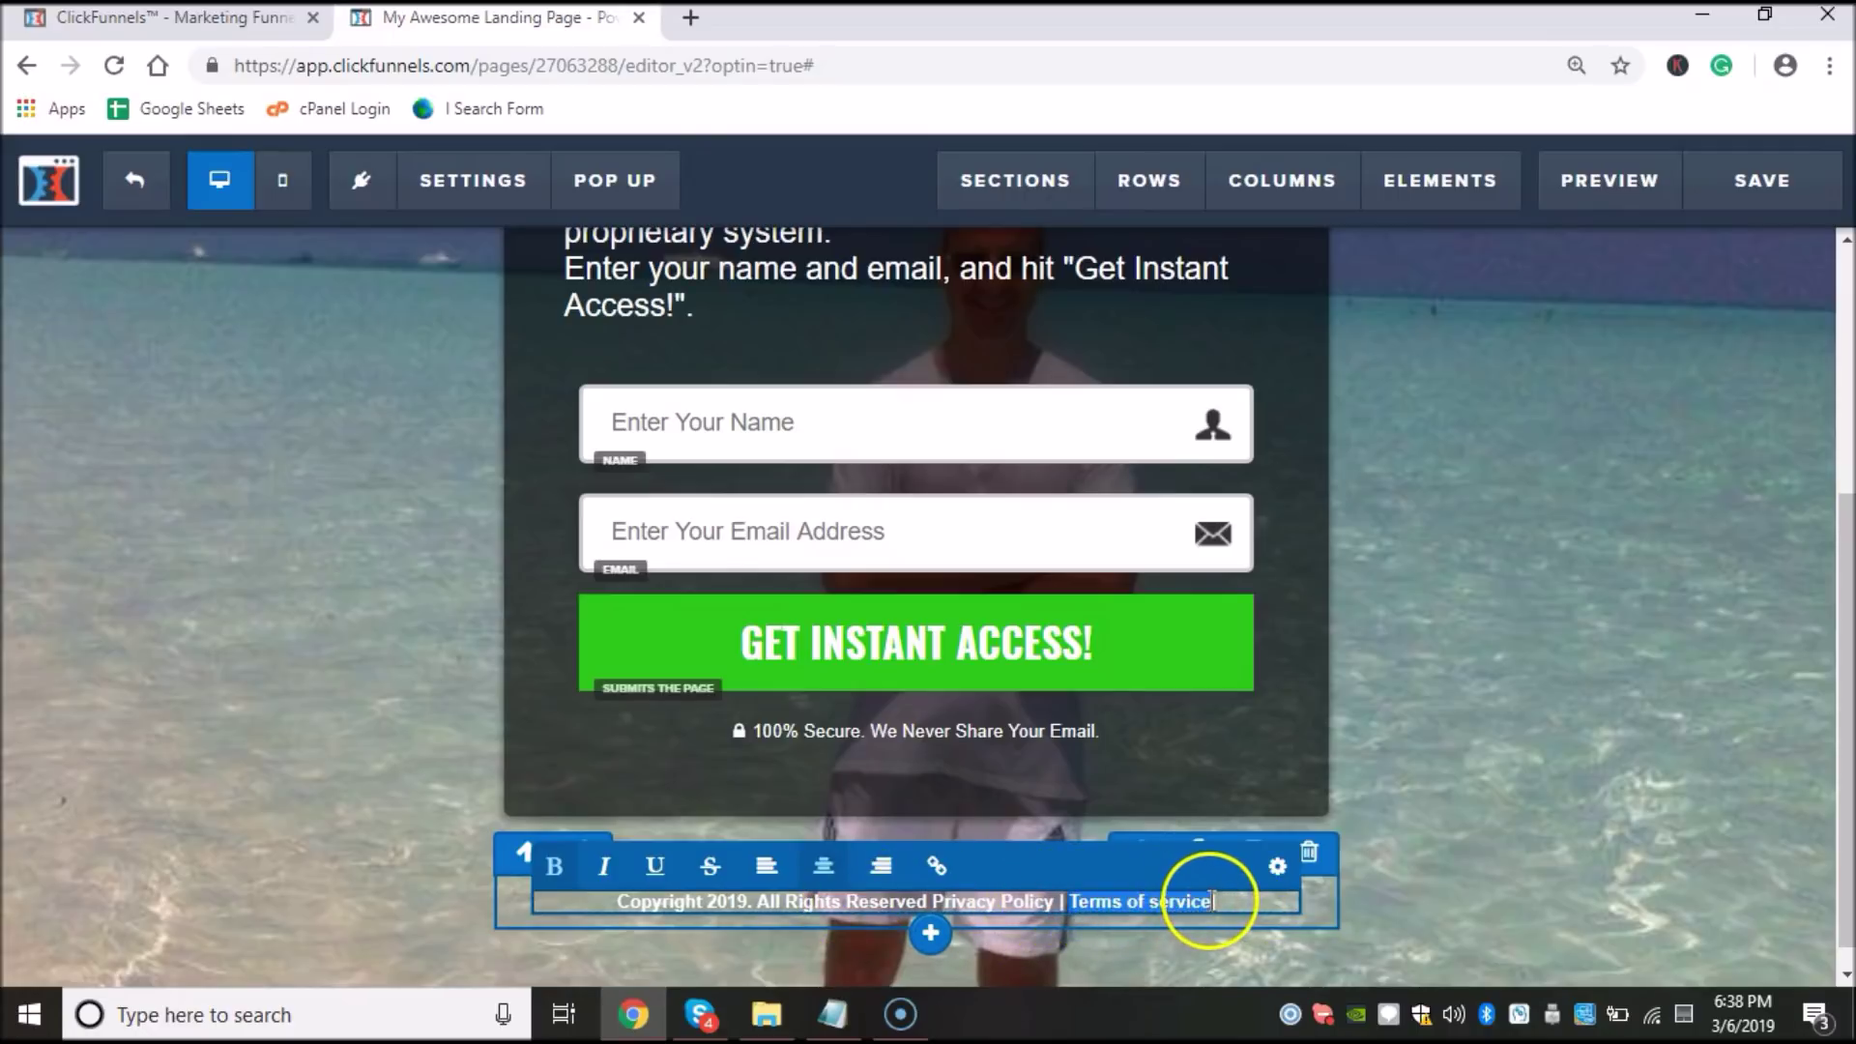
pyautogui.click(936, 865)
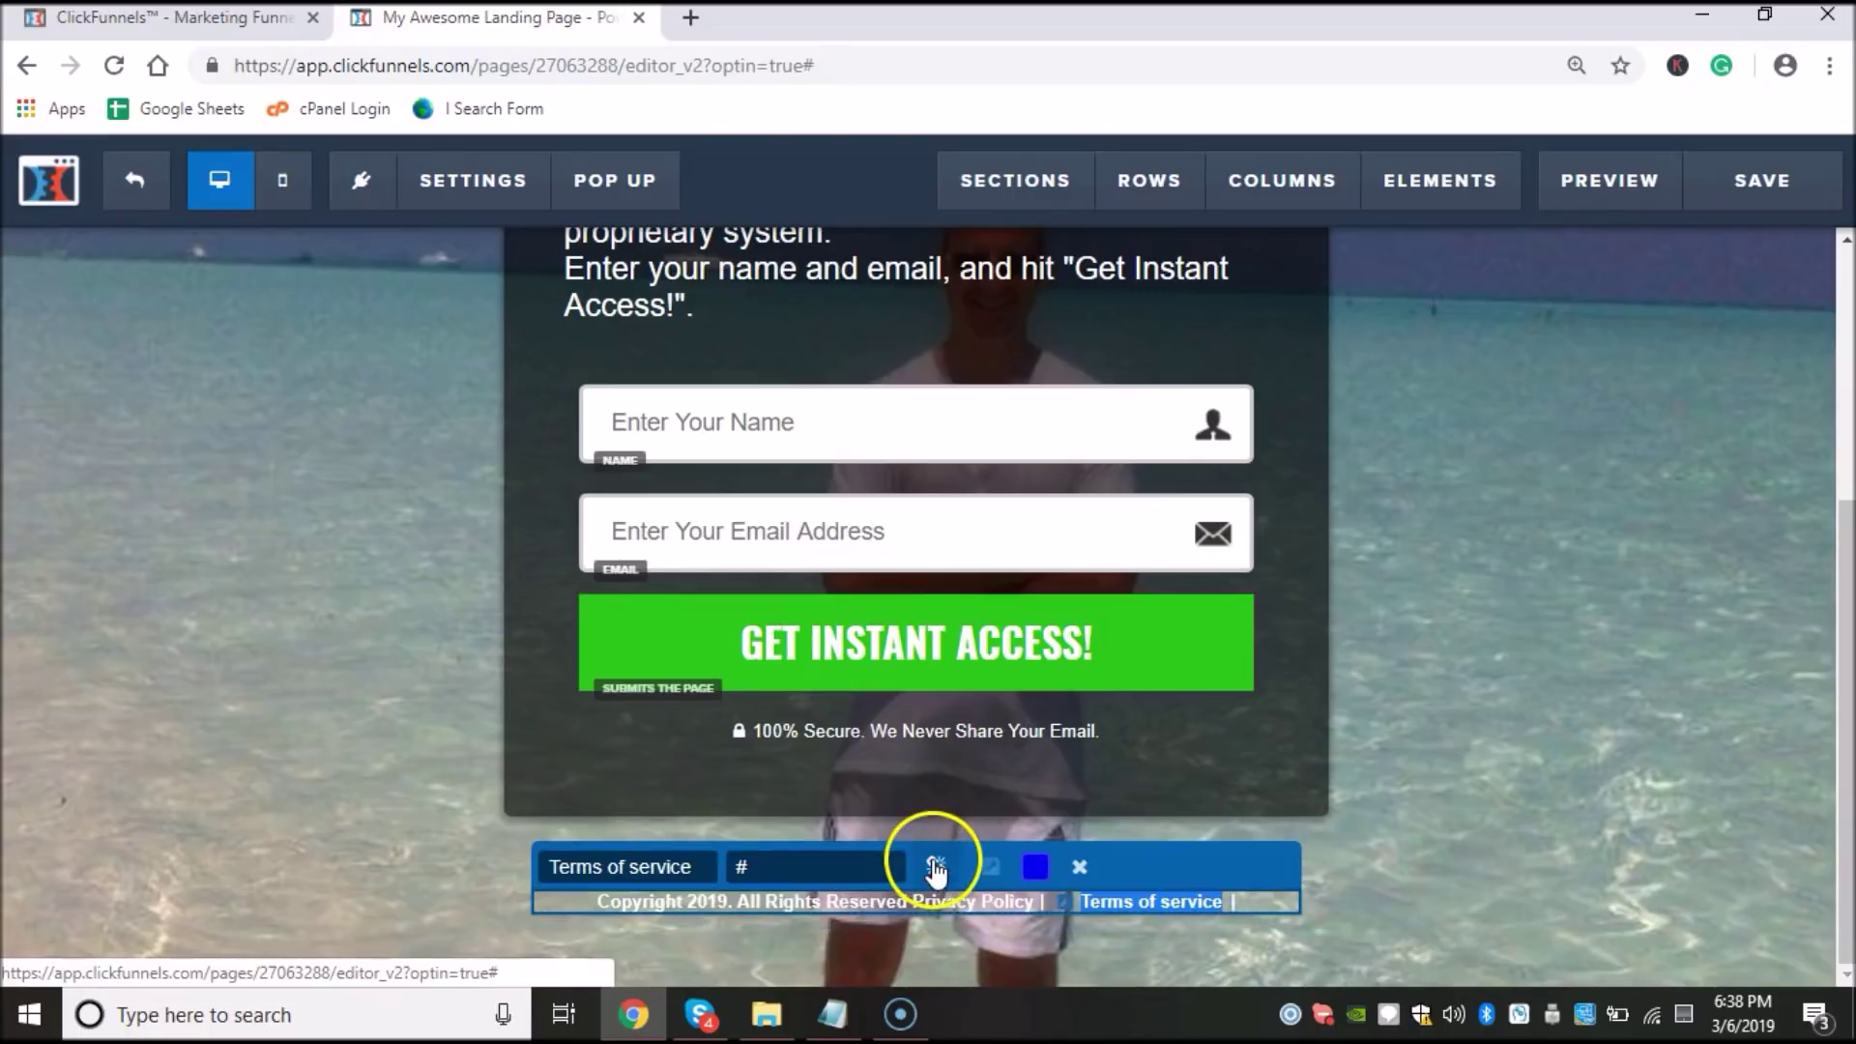
pyautogui.click(764, 865)
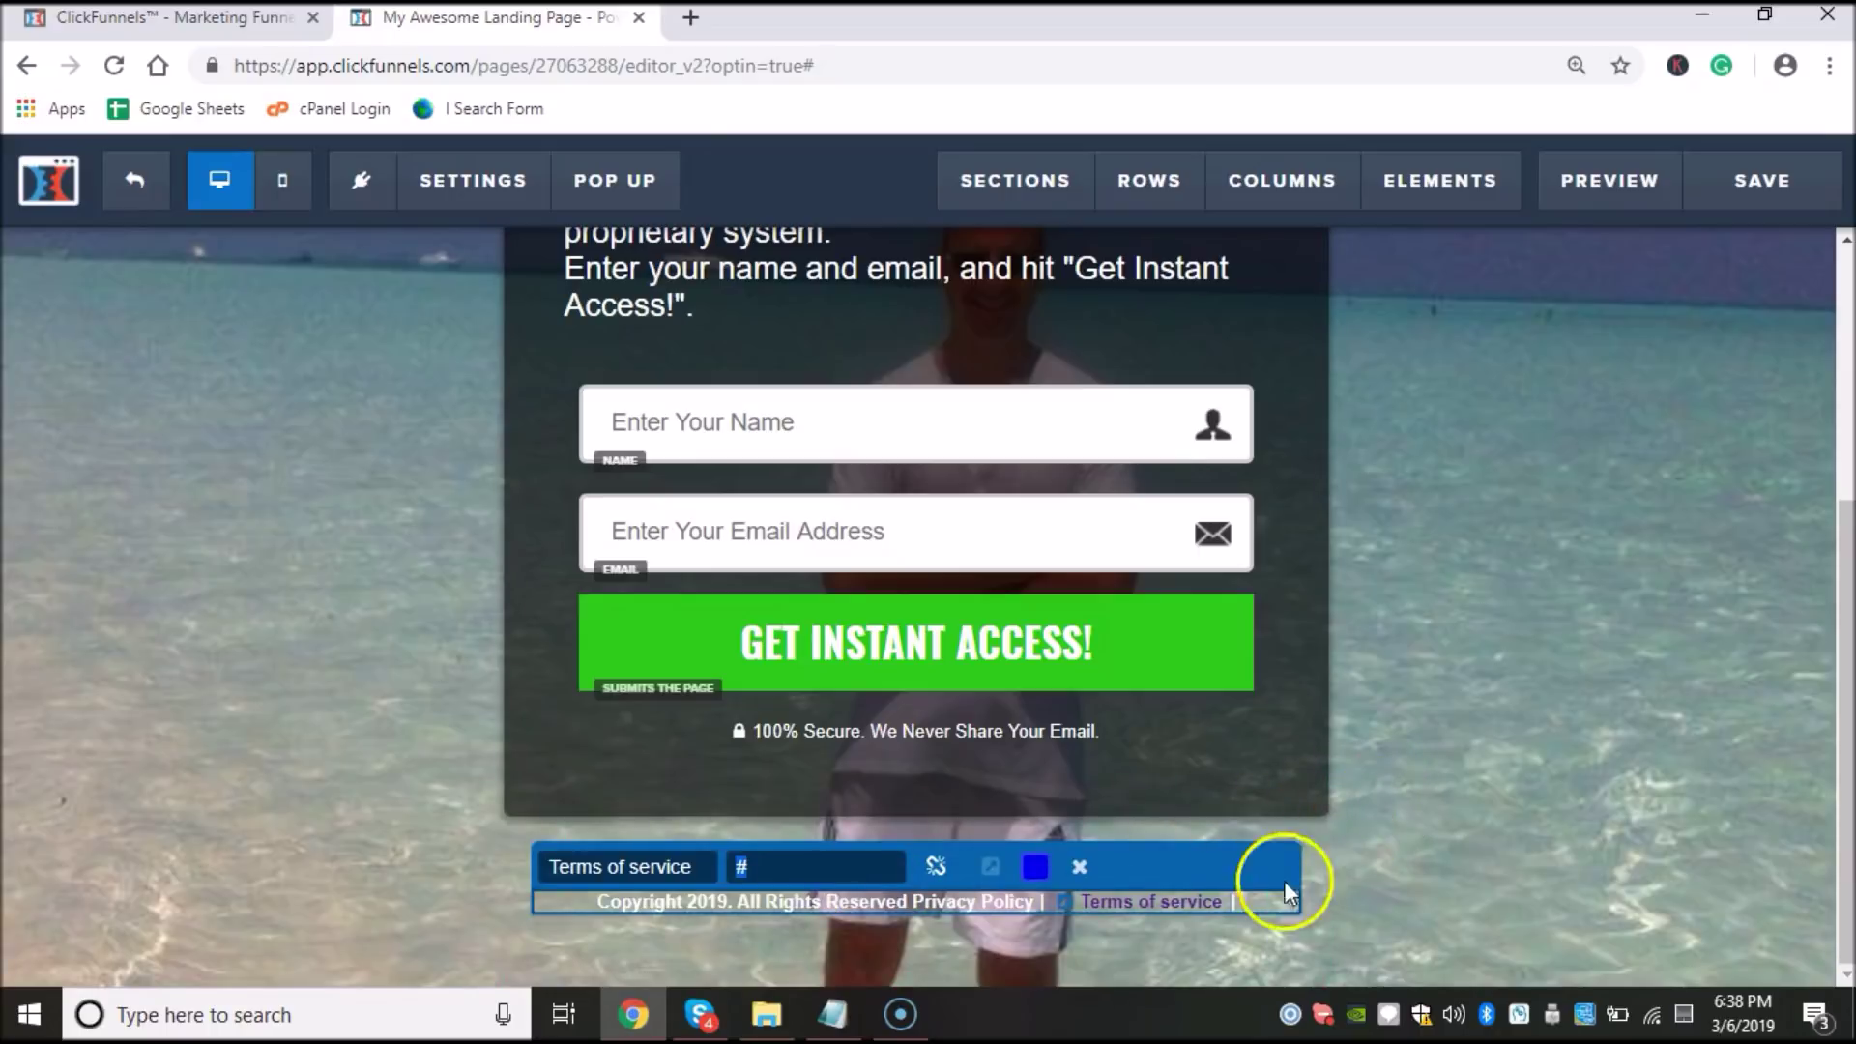
pyautogui.click(1266, 841)
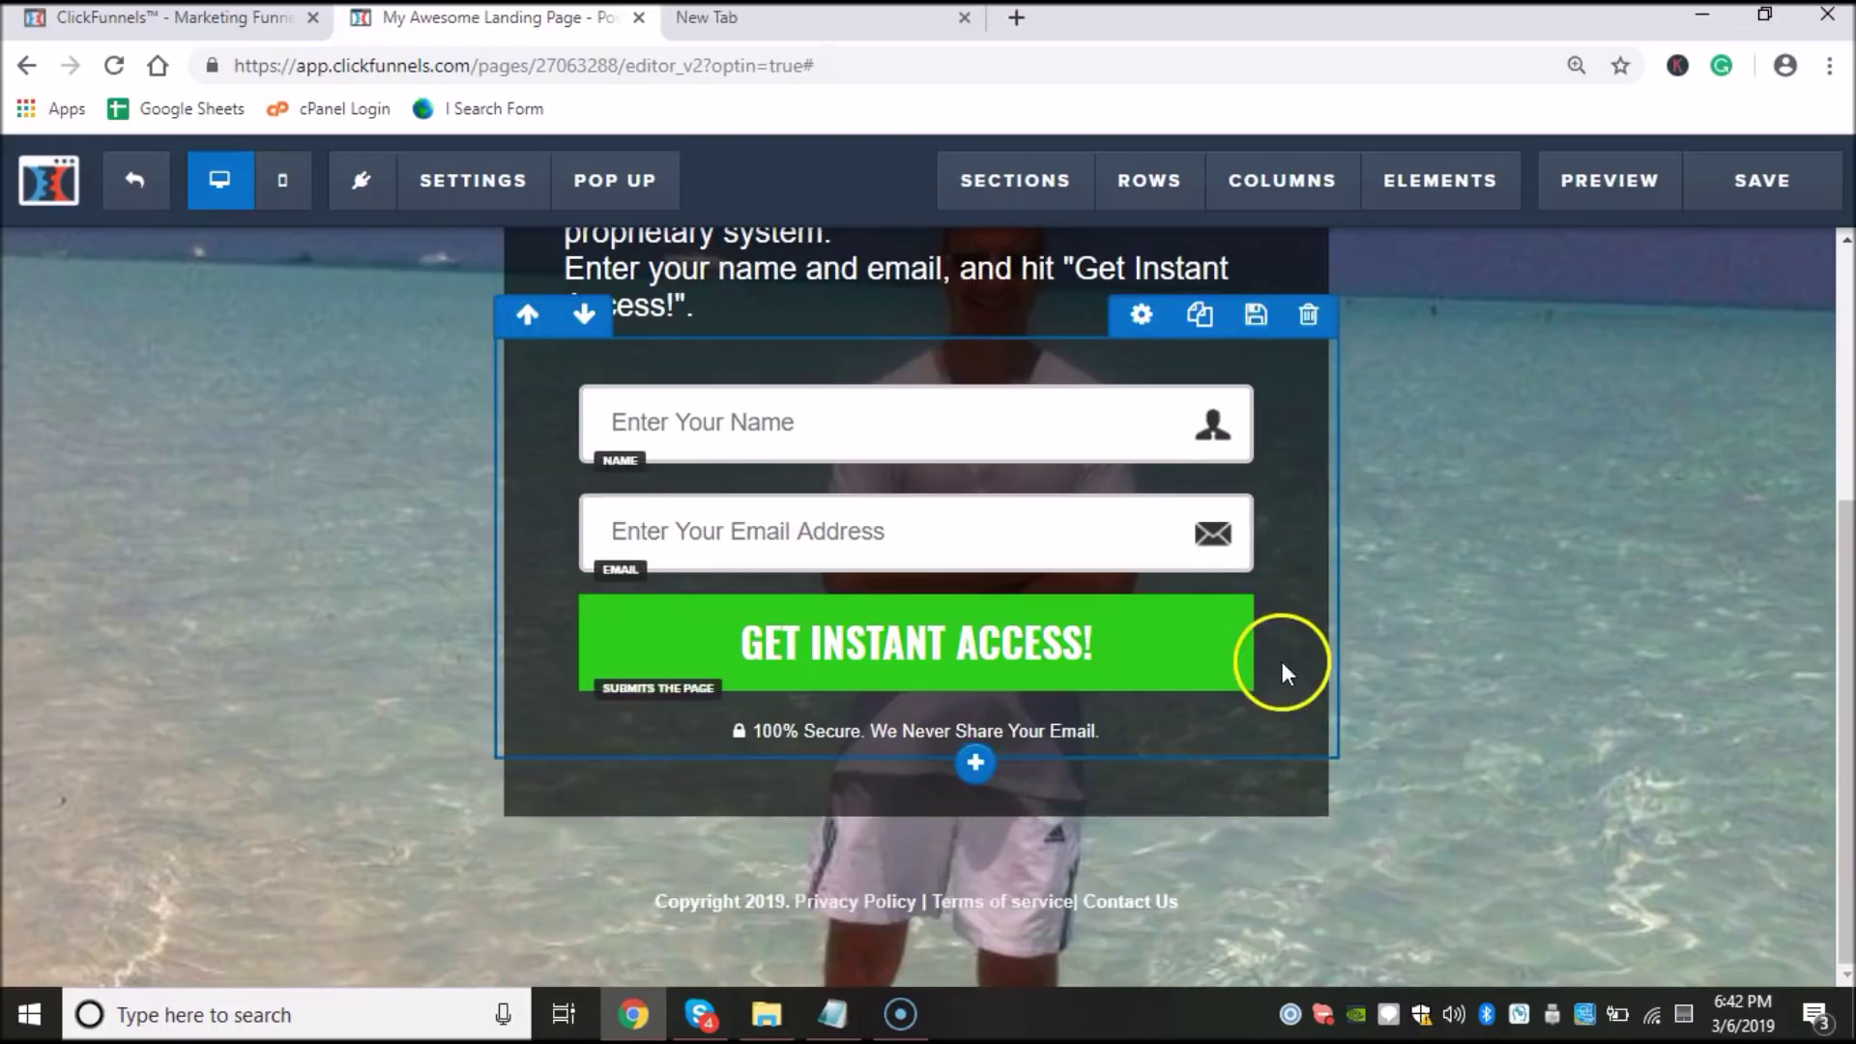
# Step: Review the finished optin page in the desktop layout and in the mobile preview
pyautogui.scroll(2, 1189, 744)
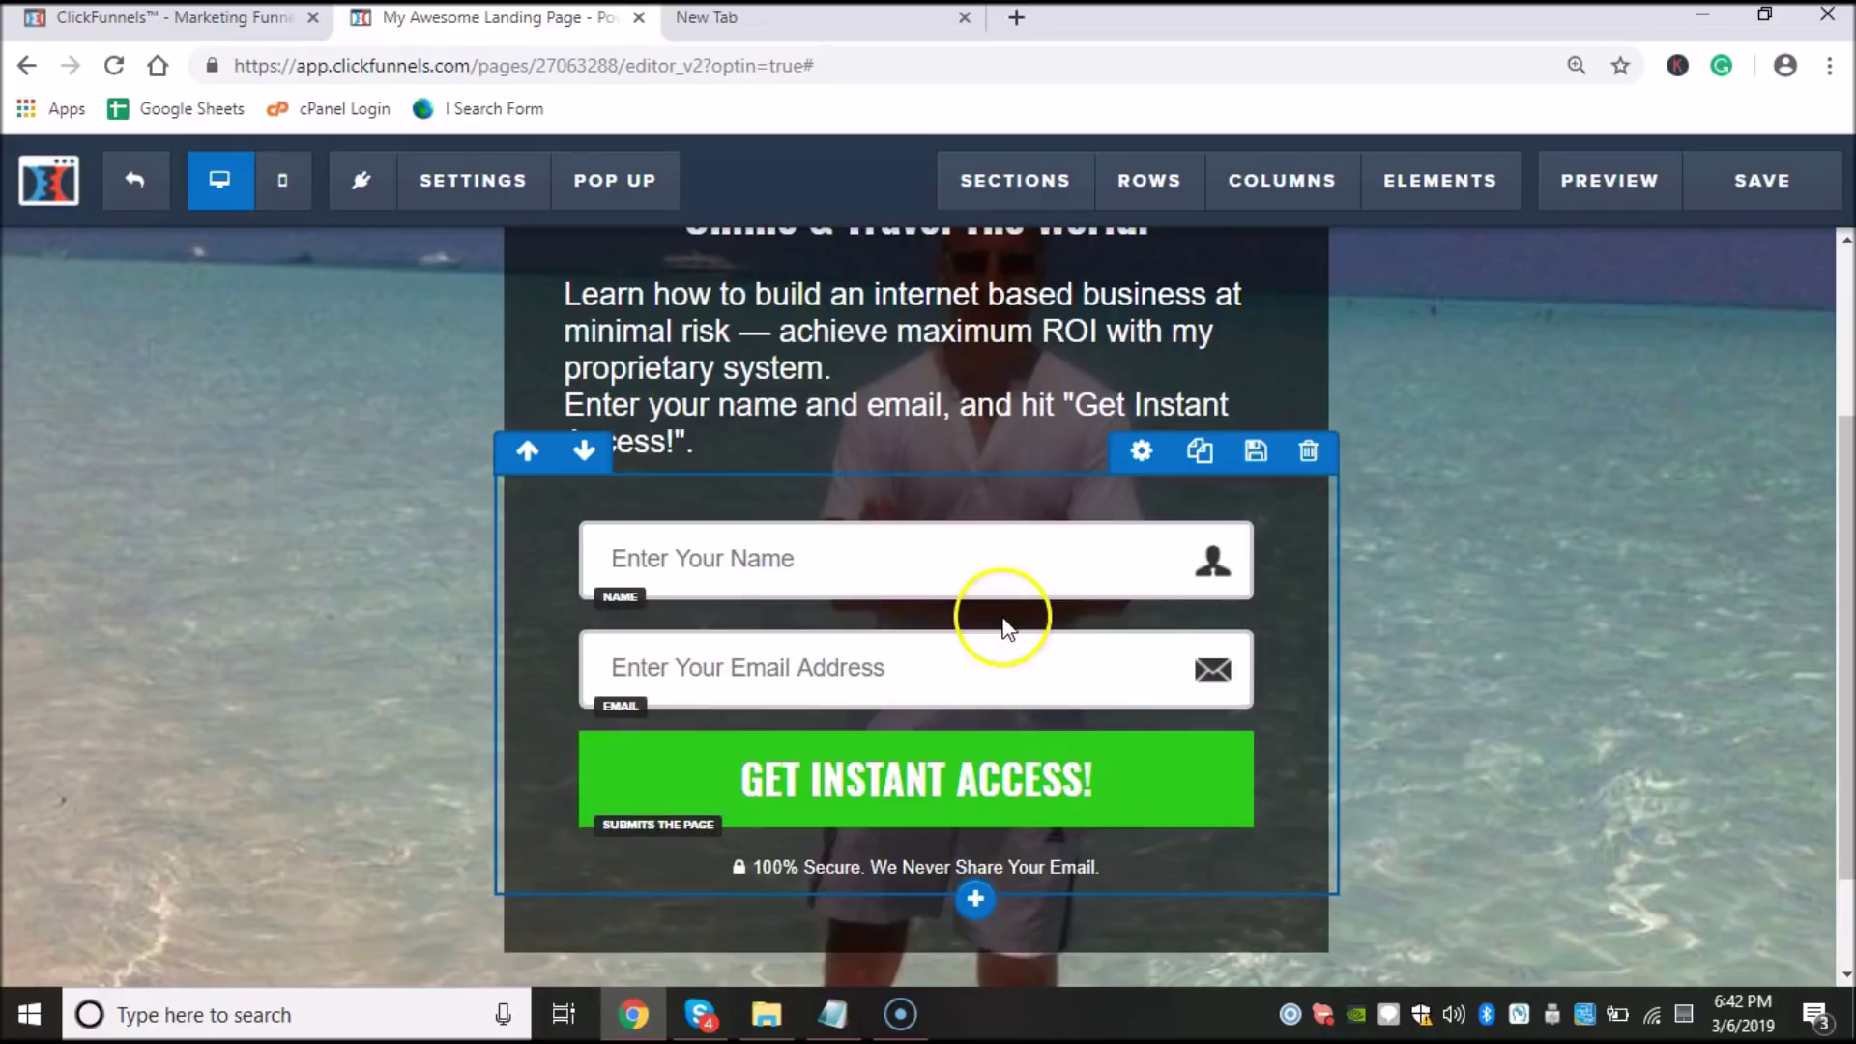
pyautogui.scroll(-2, 1005, 628)
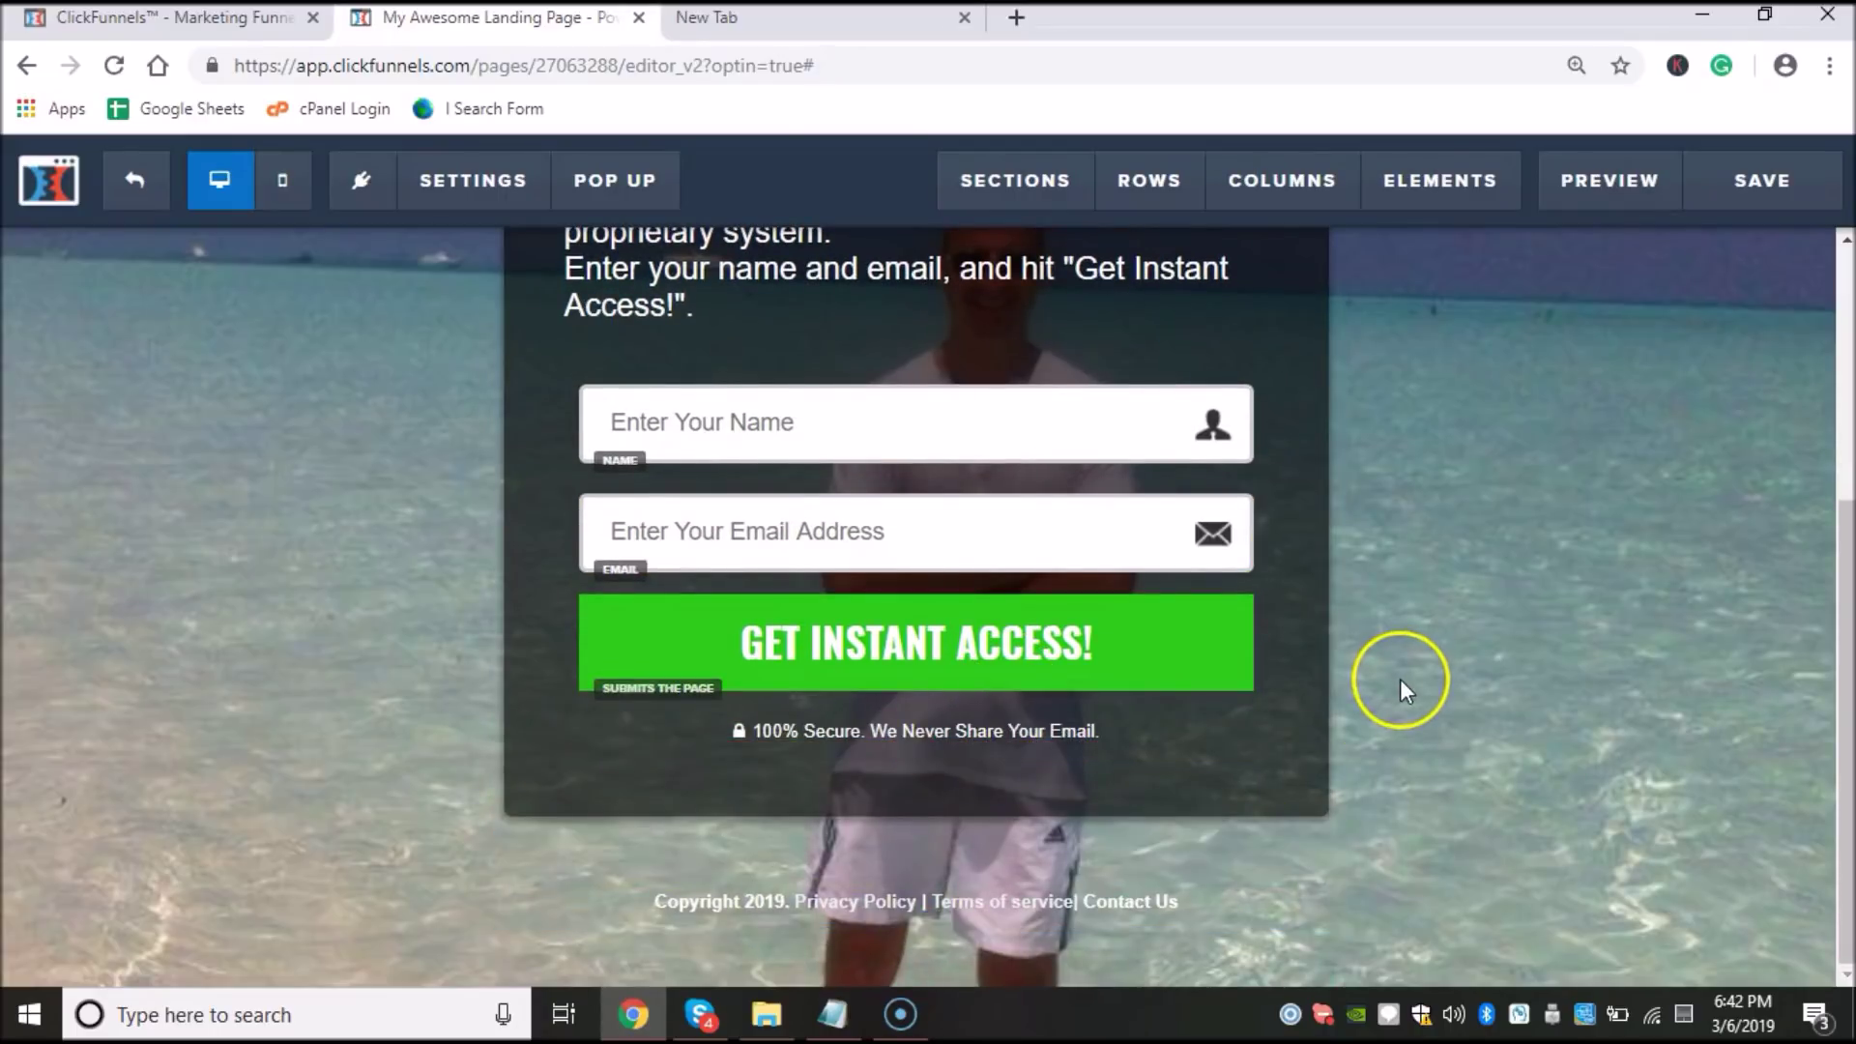
pyautogui.scroll(4, 1399, 679)
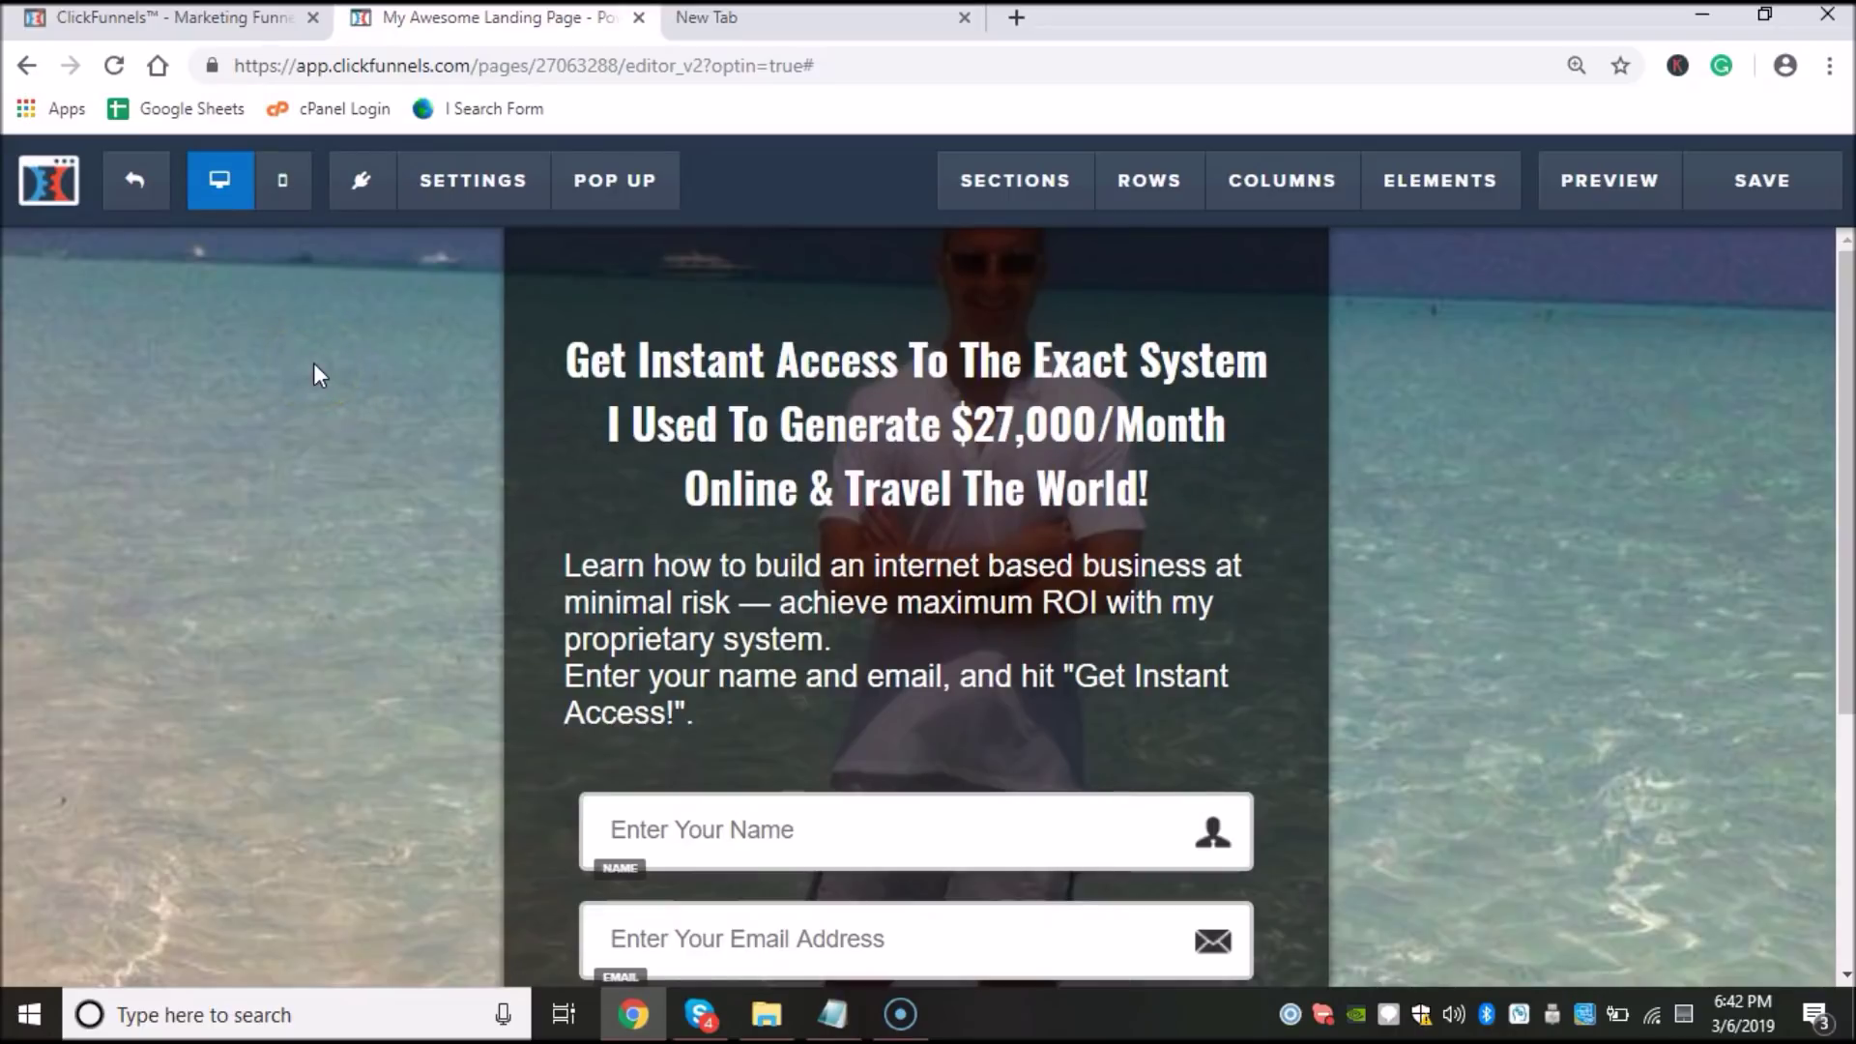
pyautogui.click(279, 196)
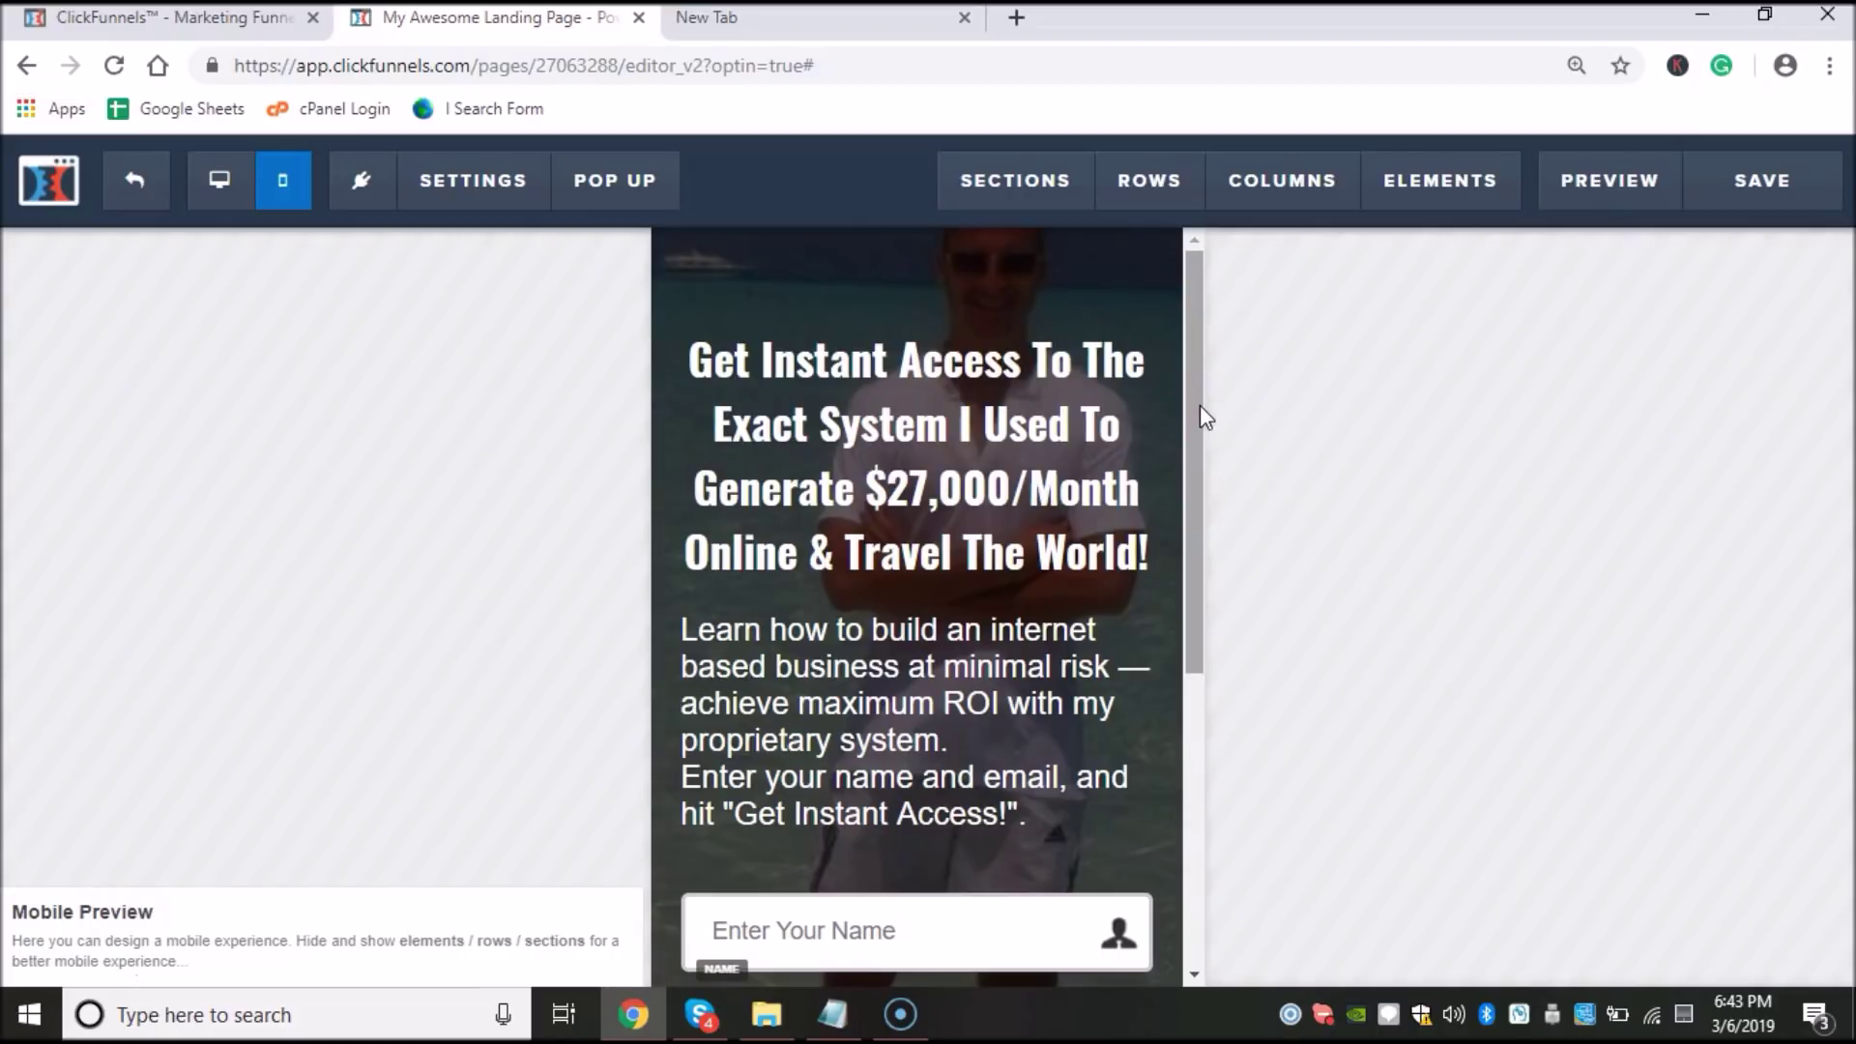
pyautogui.moveTo(1197, 403); pyautogui.dragTo(1147, 223)
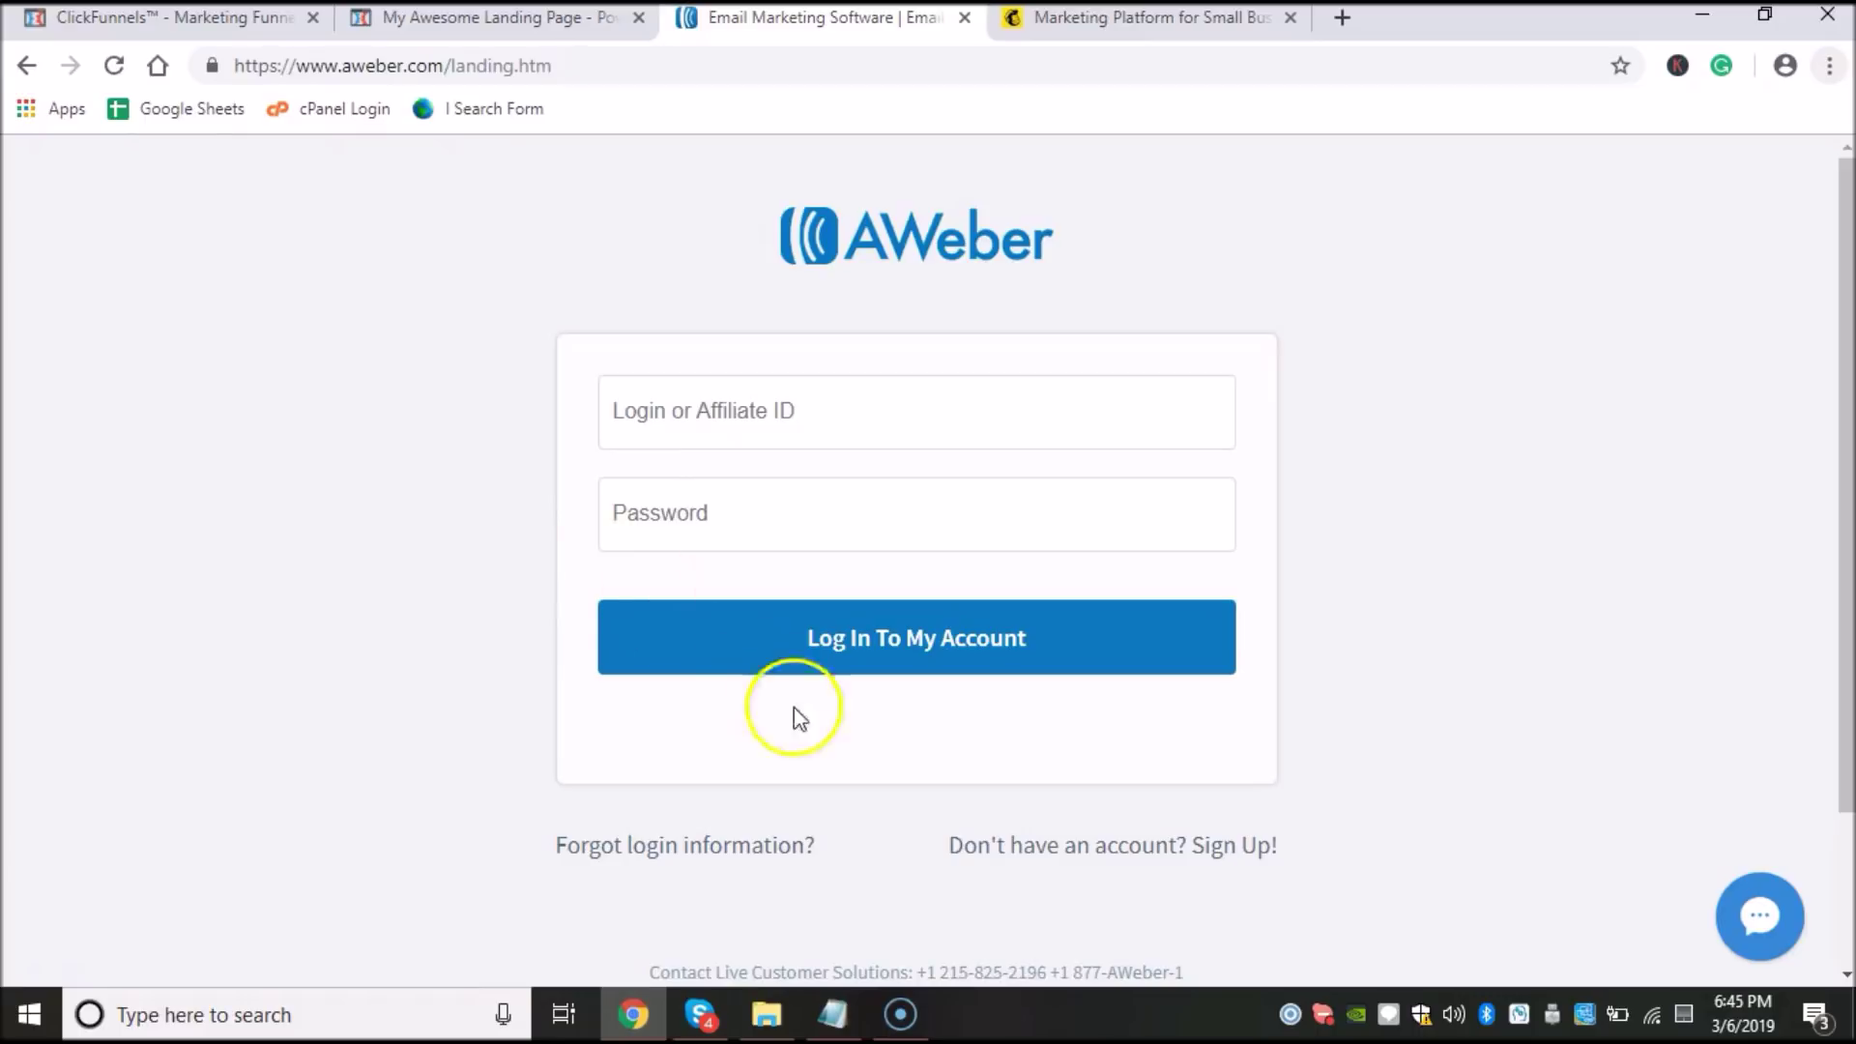
# Step: Open AWeber's free-trial sign-up form from its login page and examine the monthly, quarterly and annual plans
pyautogui.click(1082, 836)
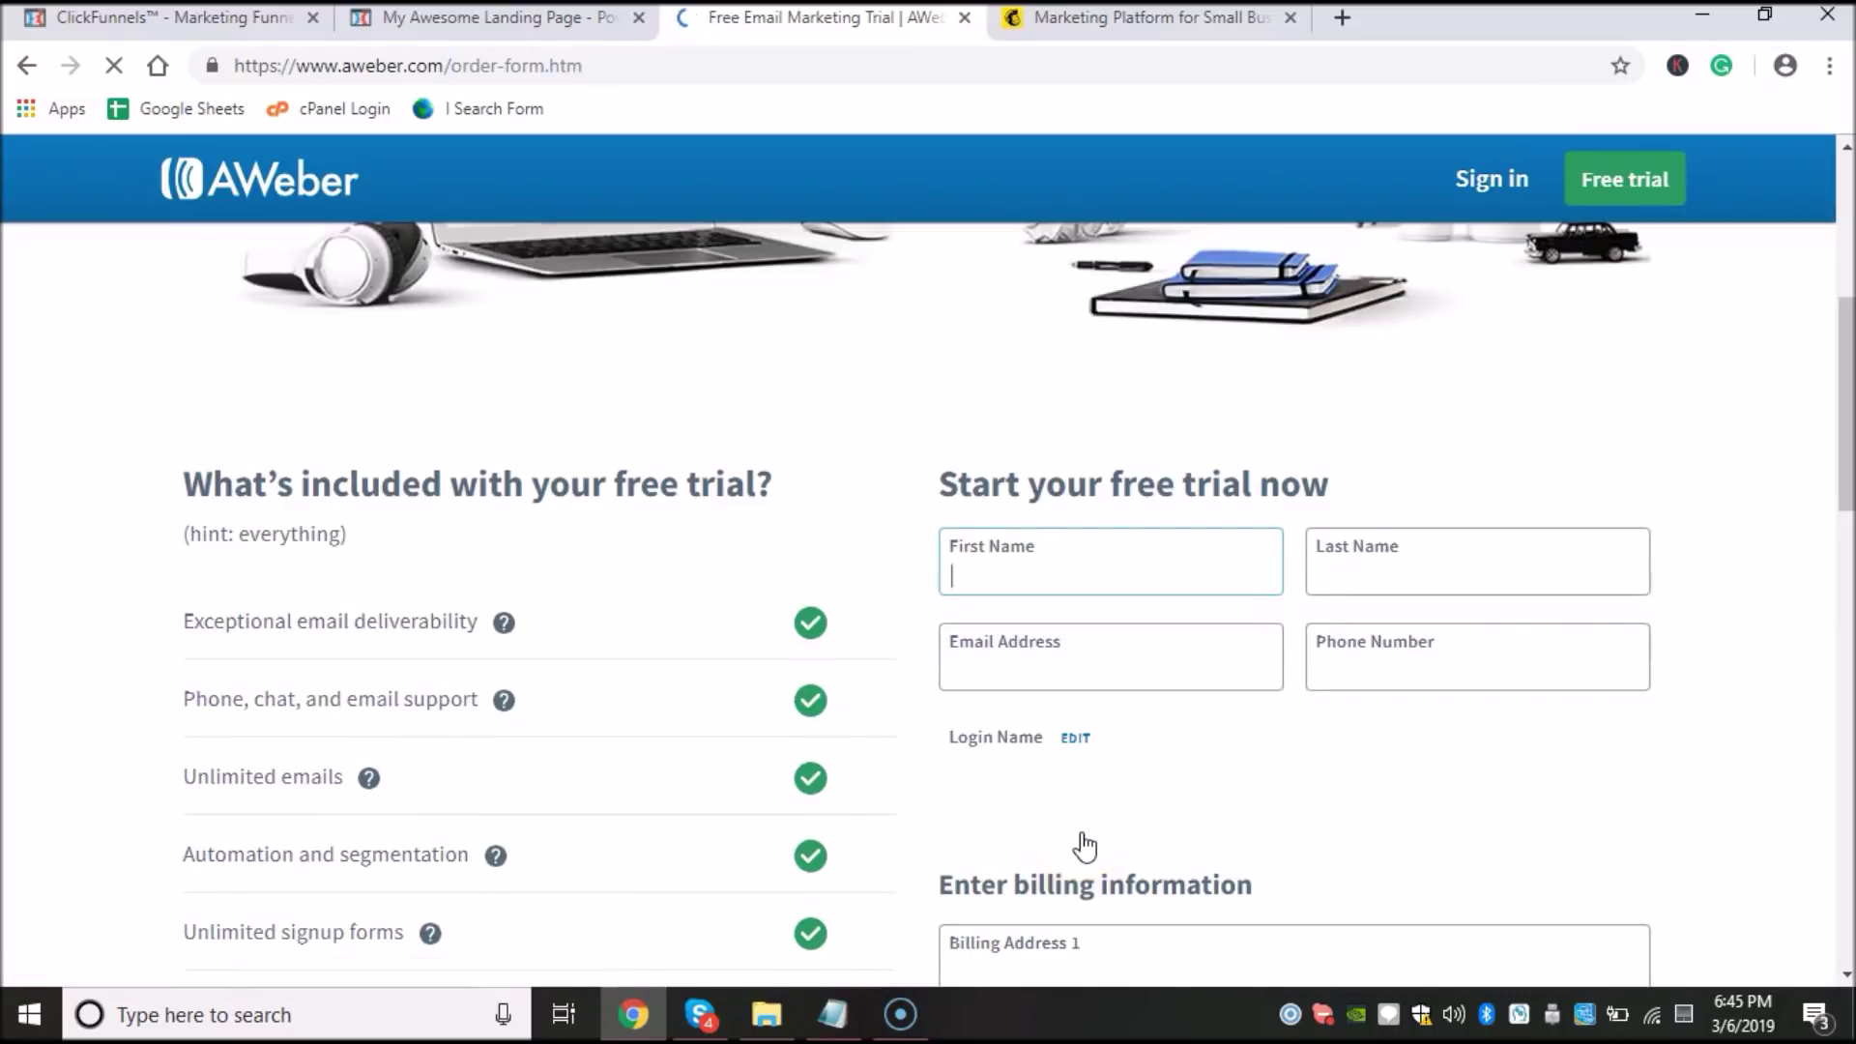
pyautogui.scroll(-8, 1087, 831)
pyautogui.scroll(-5, 1097, 830)
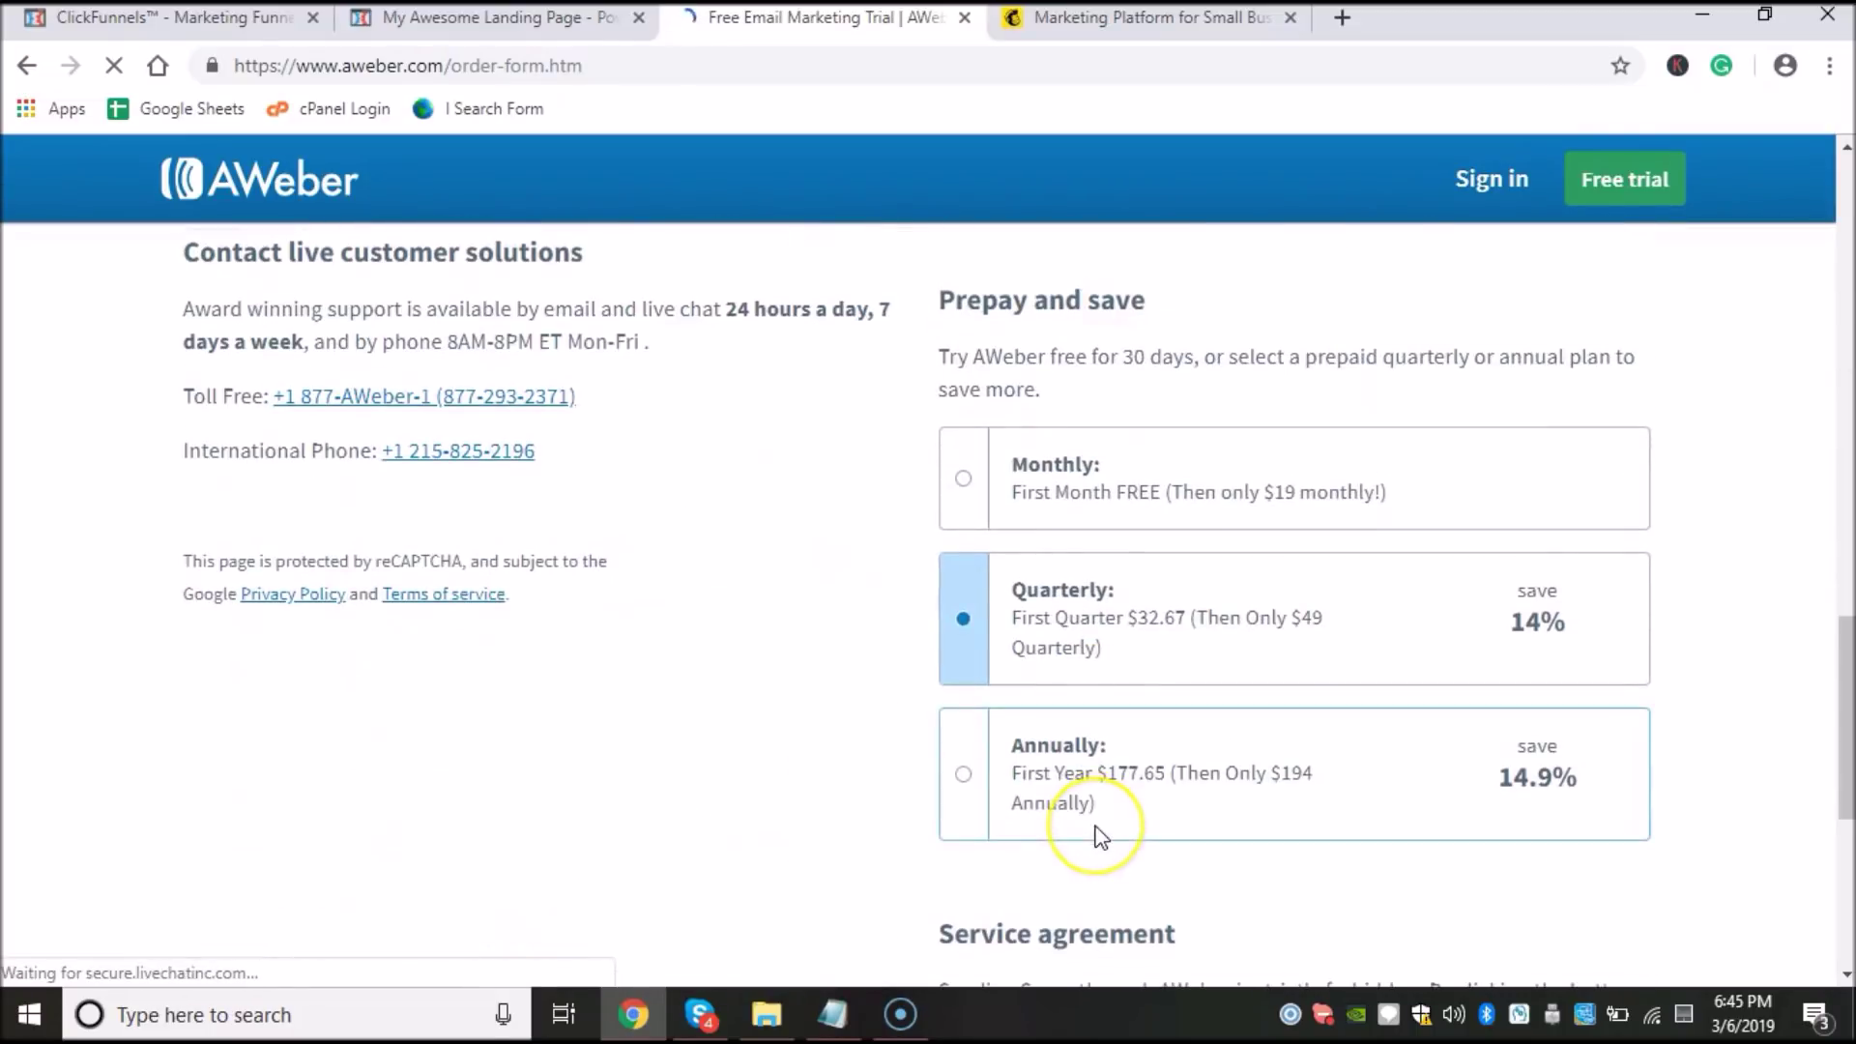
# Step: Examine the AWeber order form's service agreement, plan options and billing information fields
pyautogui.scroll(-5, 1099, 831)
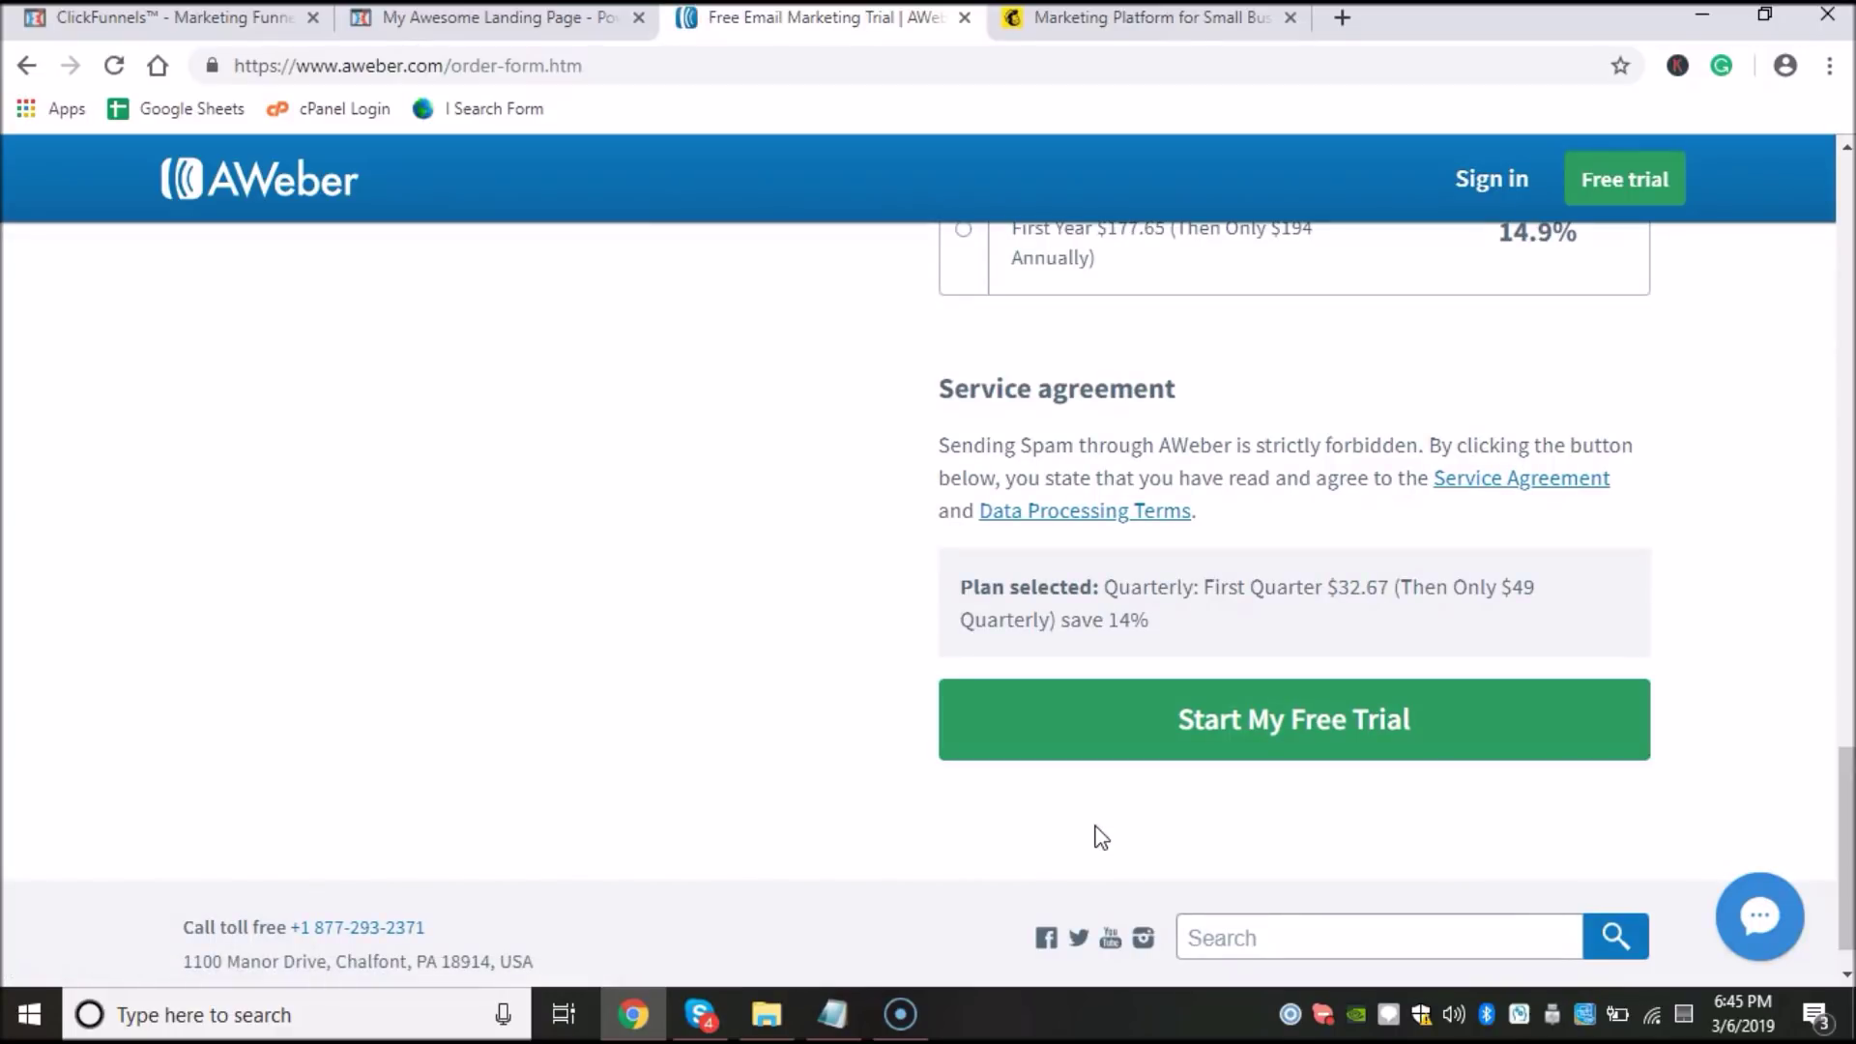
pyautogui.scroll(5, 1100, 837)
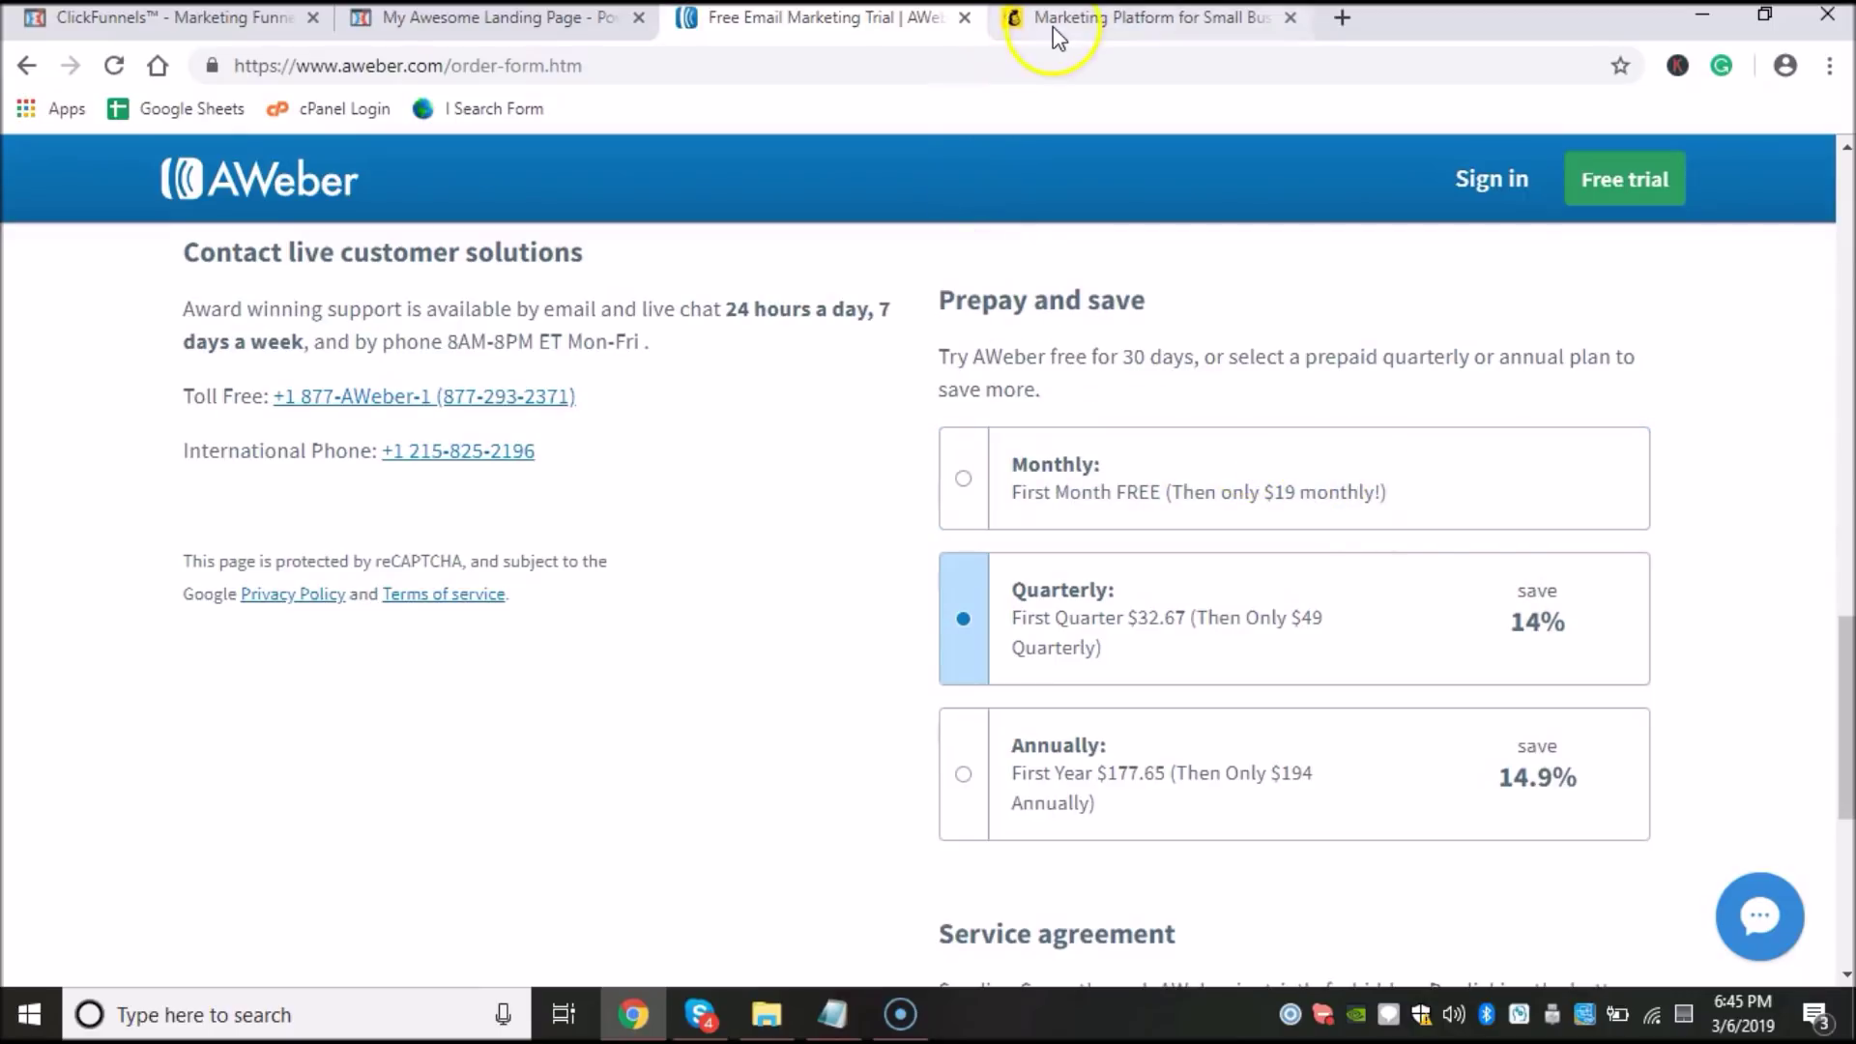
pyautogui.scroll(6, 496, 217)
pyautogui.scroll(9, 901, 321)
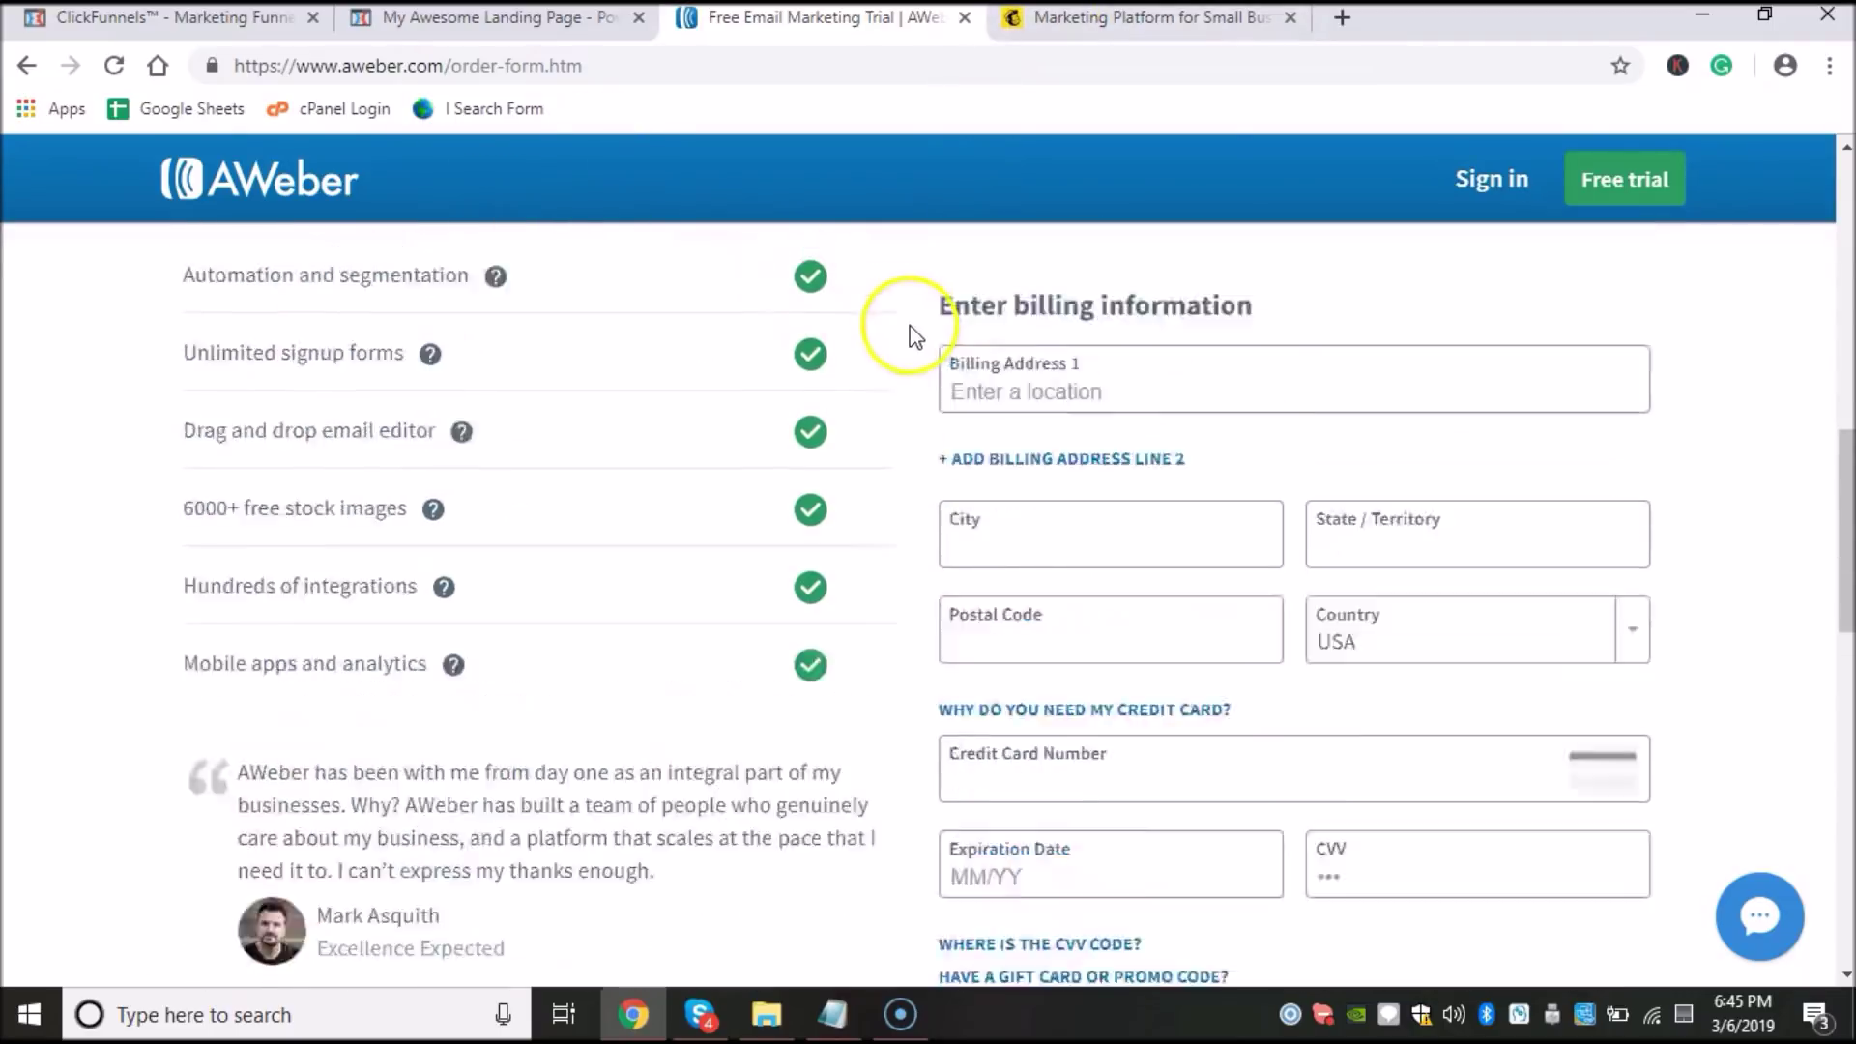
# Step: Switch to the Mailchimp website and look over the features and customer story on its homepage
pyautogui.click(1179, 27)
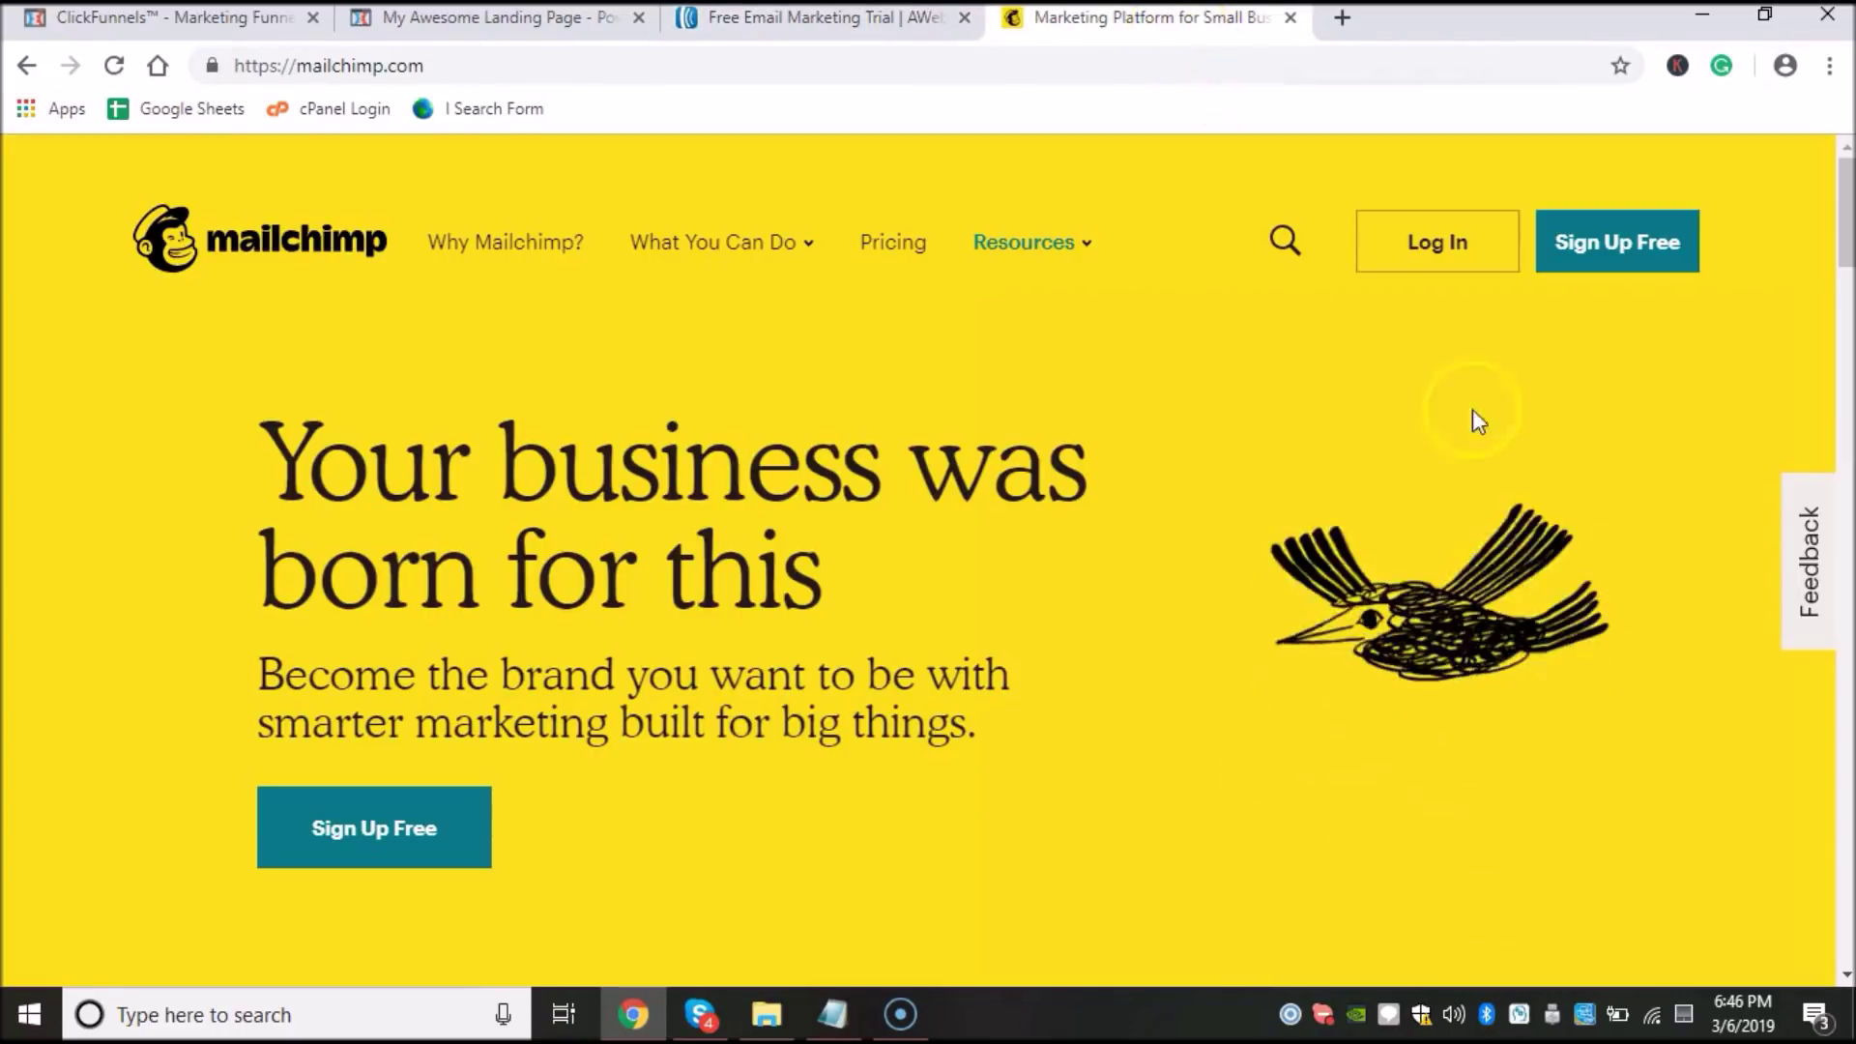
pyautogui.scroll(-10, 1459, 622)
pyautogui.scroll(-4, 1461, 629)
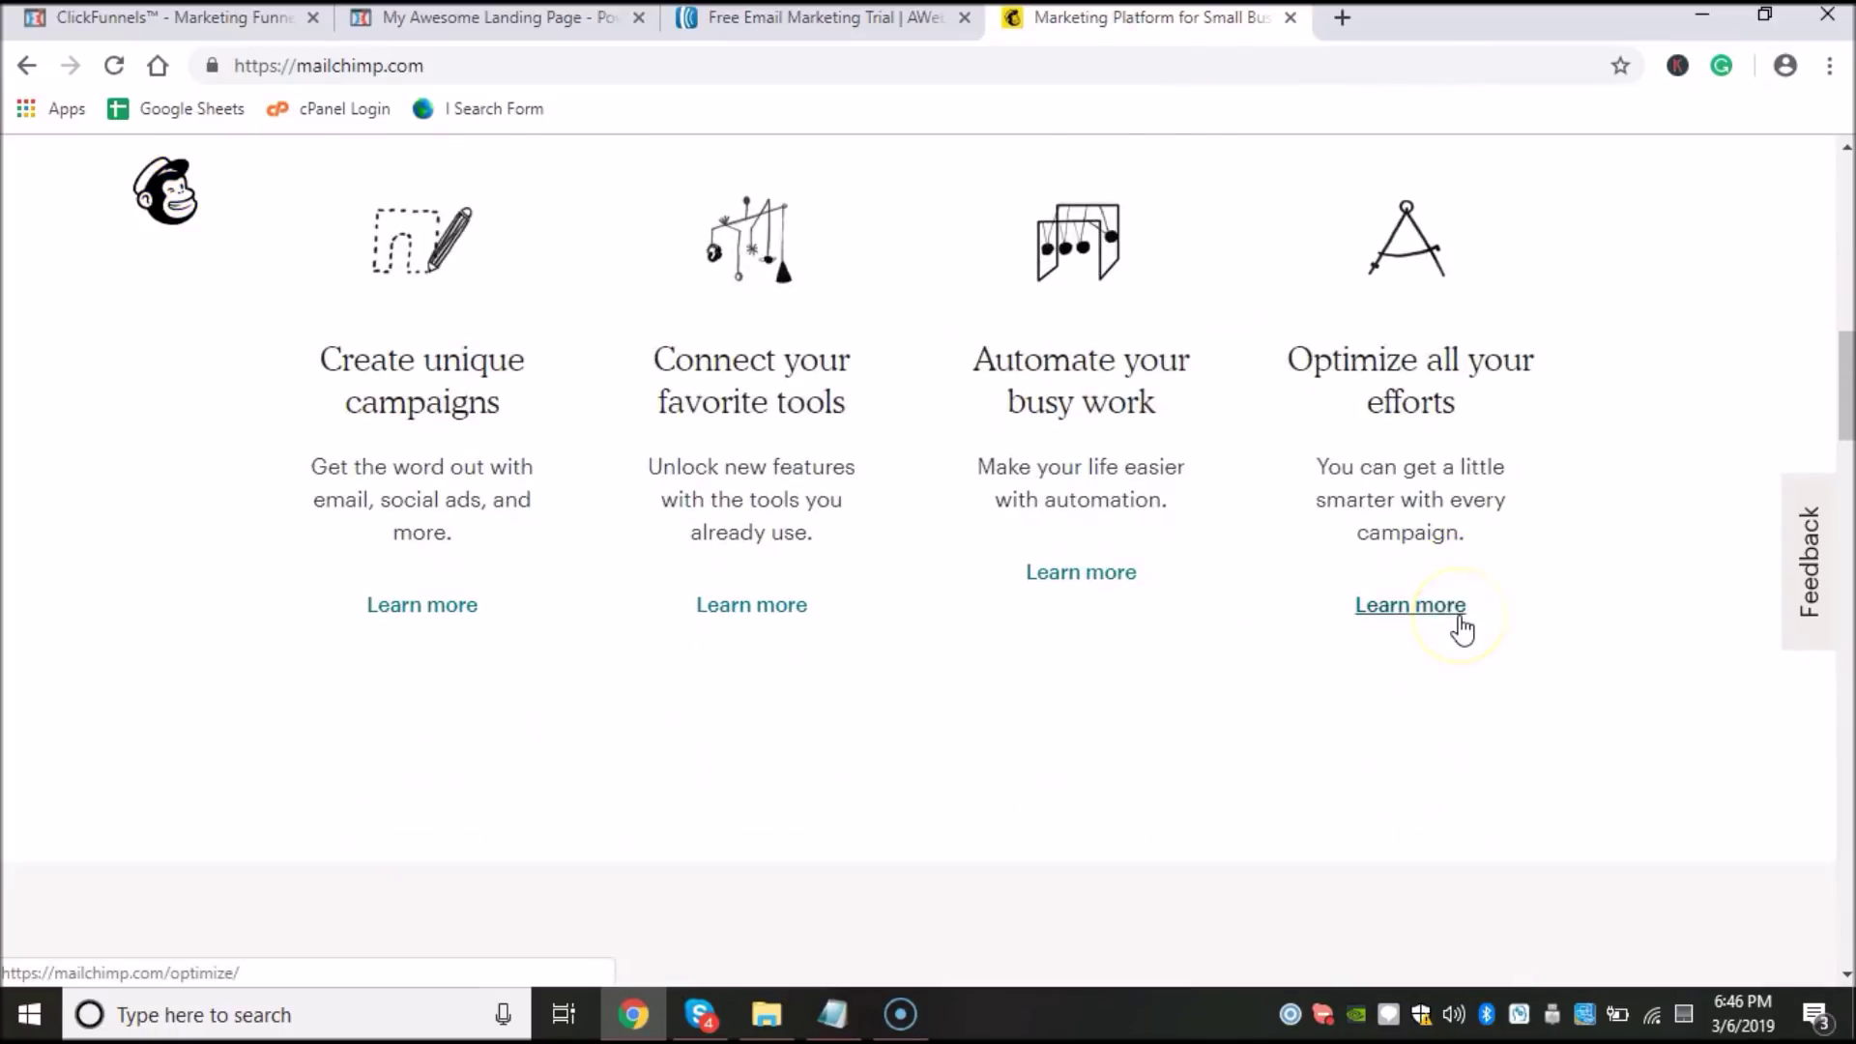
pyautogui.scroll(-10, 1461, 629)
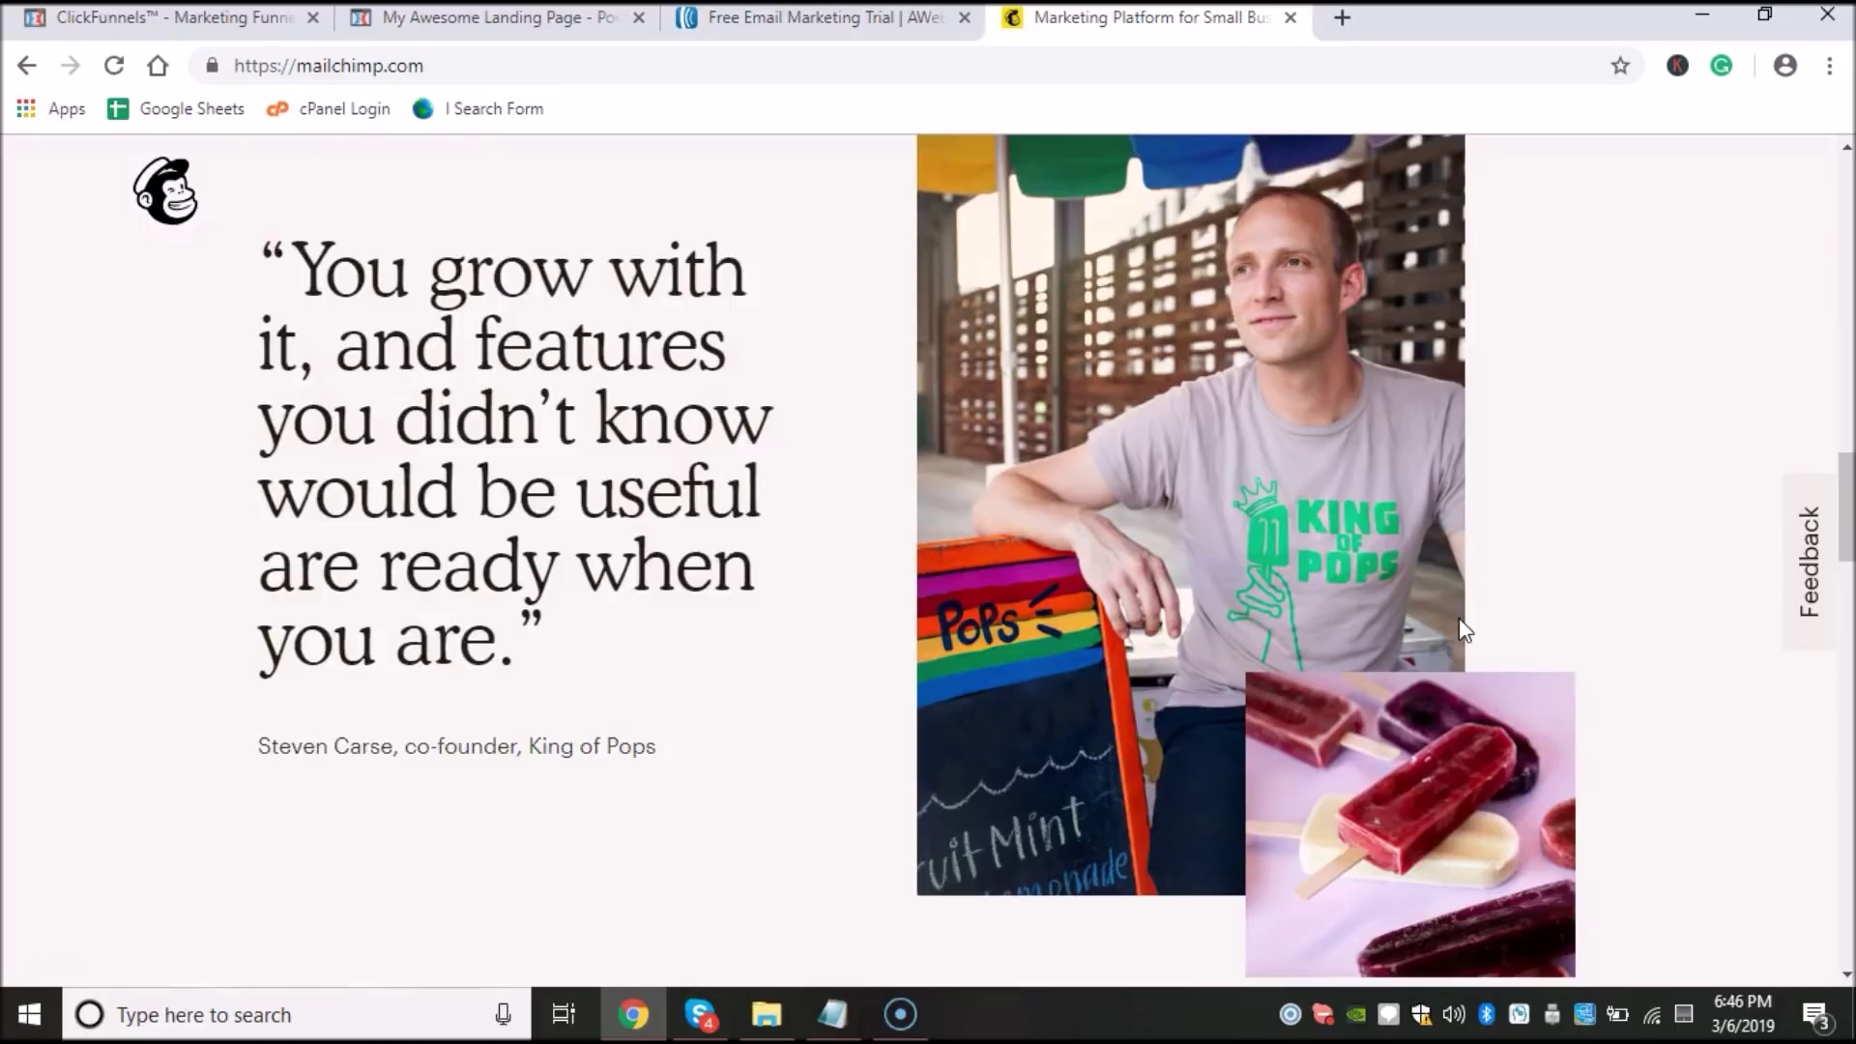
pyautogui.scroll(10, 1459, 624)
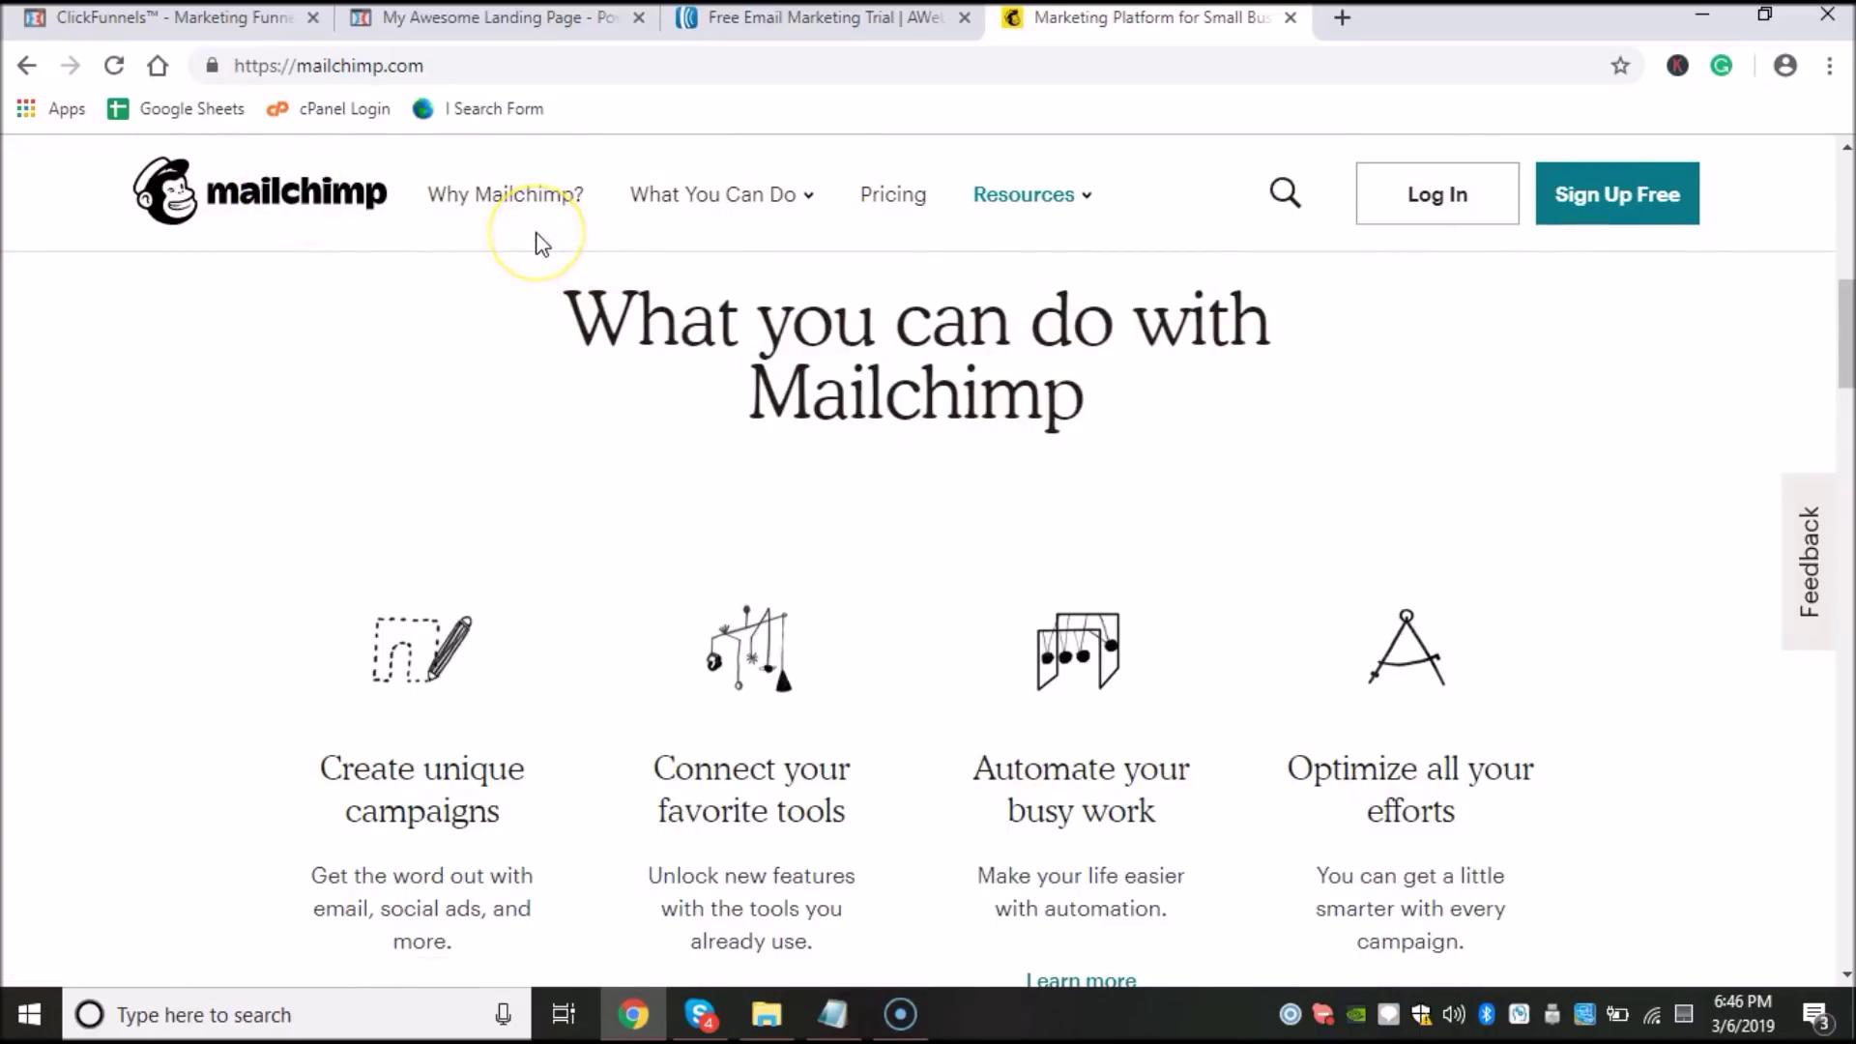
# Step: Open Mailchimp's free-account sign-up form and examine the details it asks for
pyautogui.click(1597, 196)
pyautogui.scroll(-4, 990, 319)
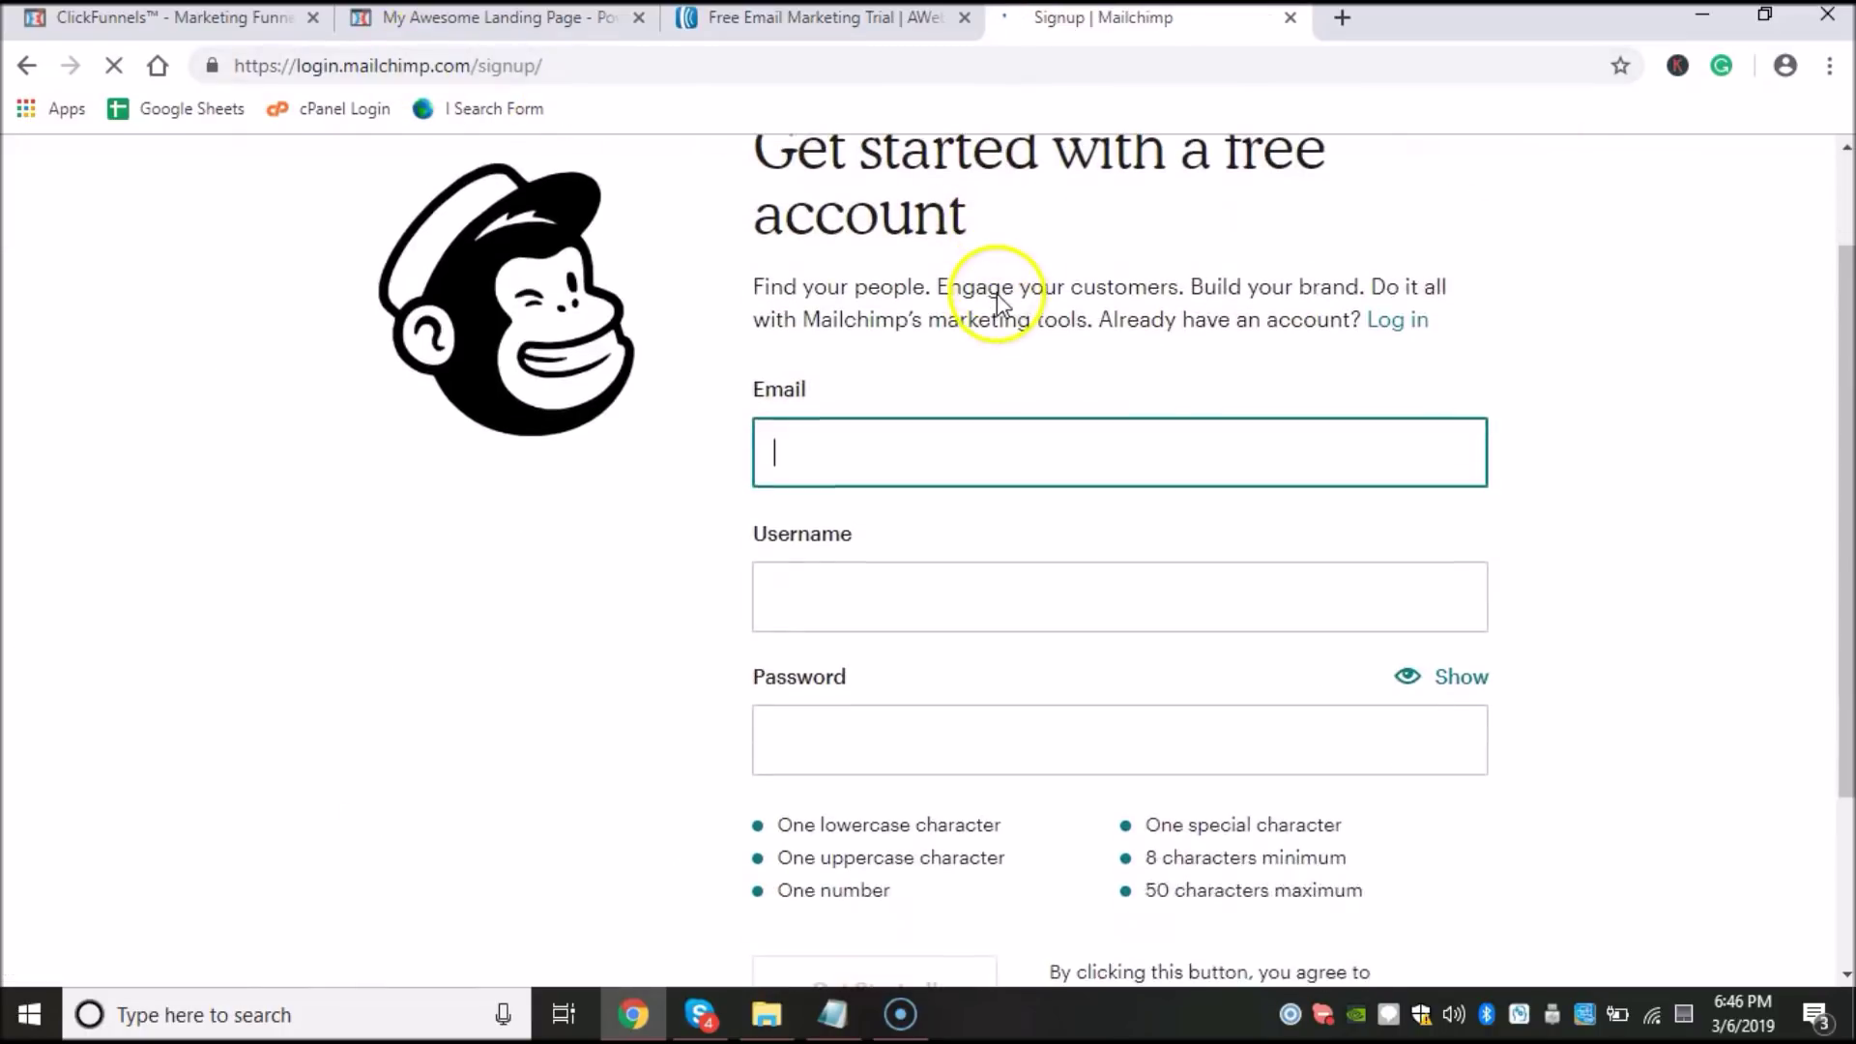
pyautogui.scroll(3, 998, 312)
pyautogui.scroll(1, 999, 312)
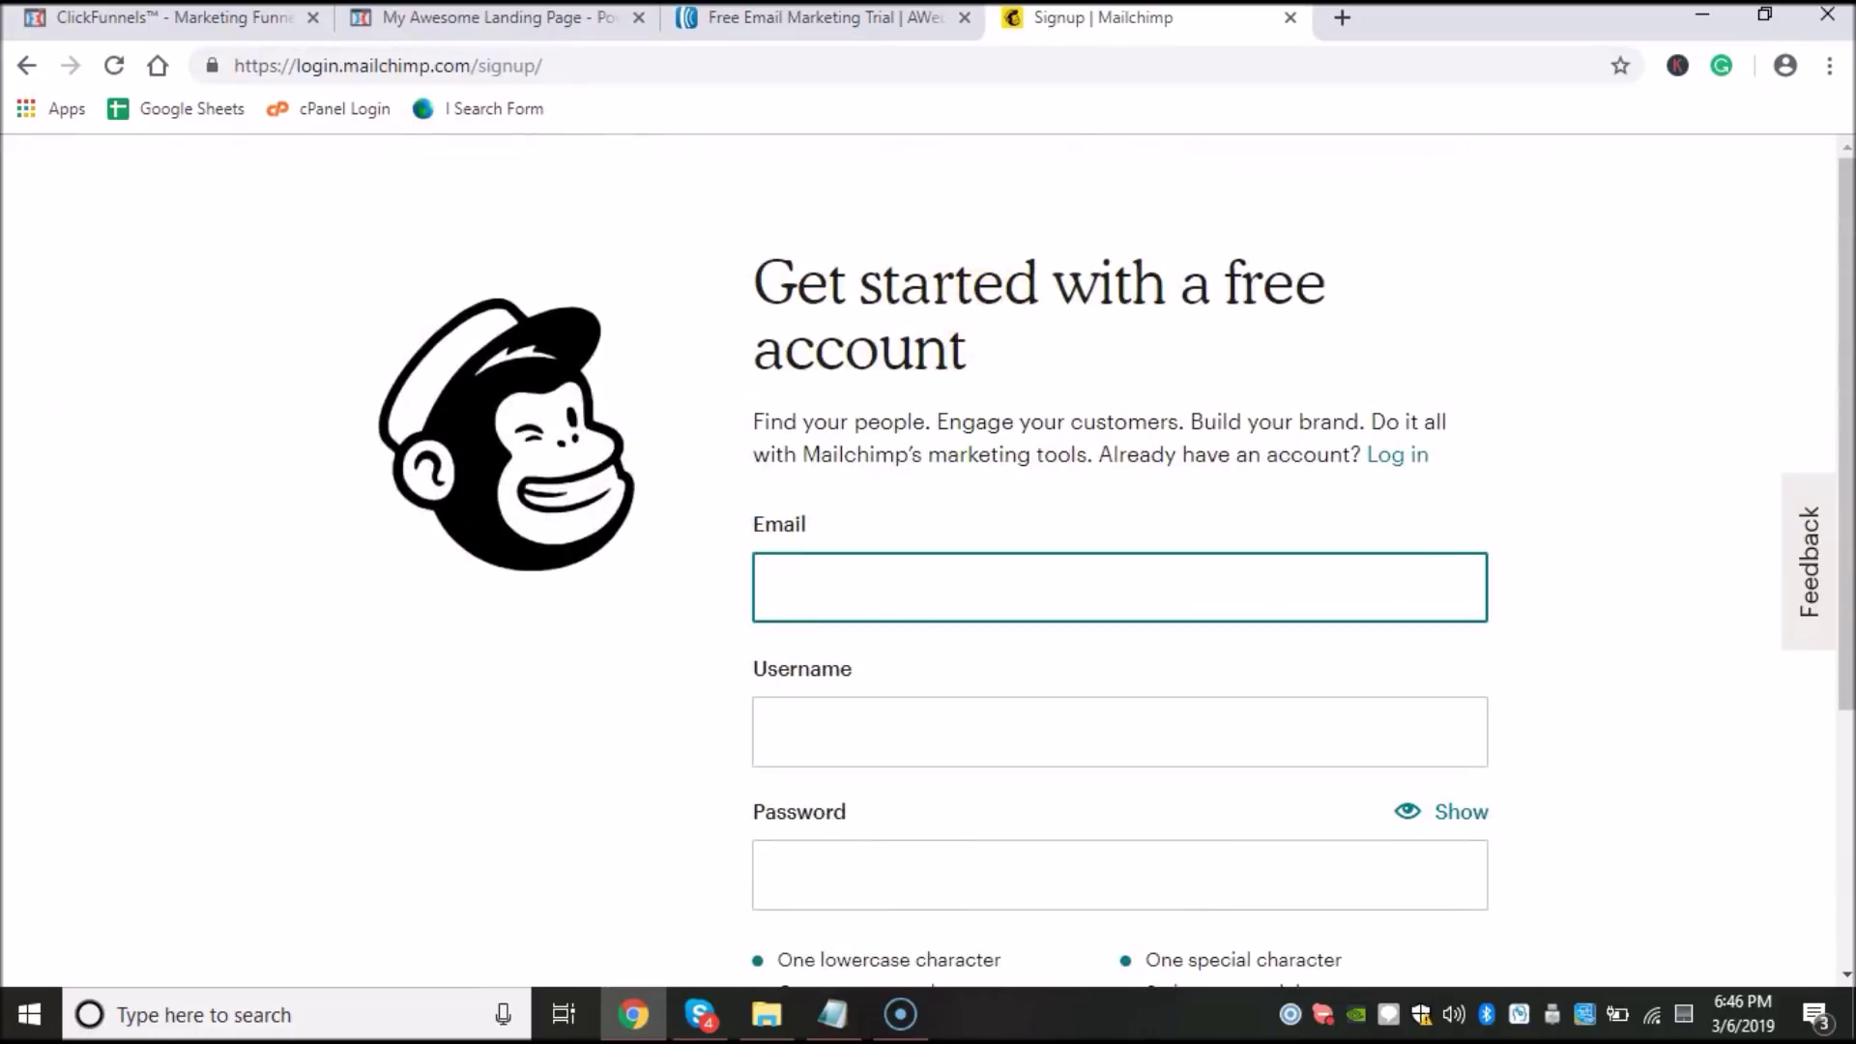
# Step: Leave the sign-up form for Mailchimp's pricing page and examine the Pro, Grow and Free plans, including the Free plan's subscriber limit
pyautogui.click(14, 65)
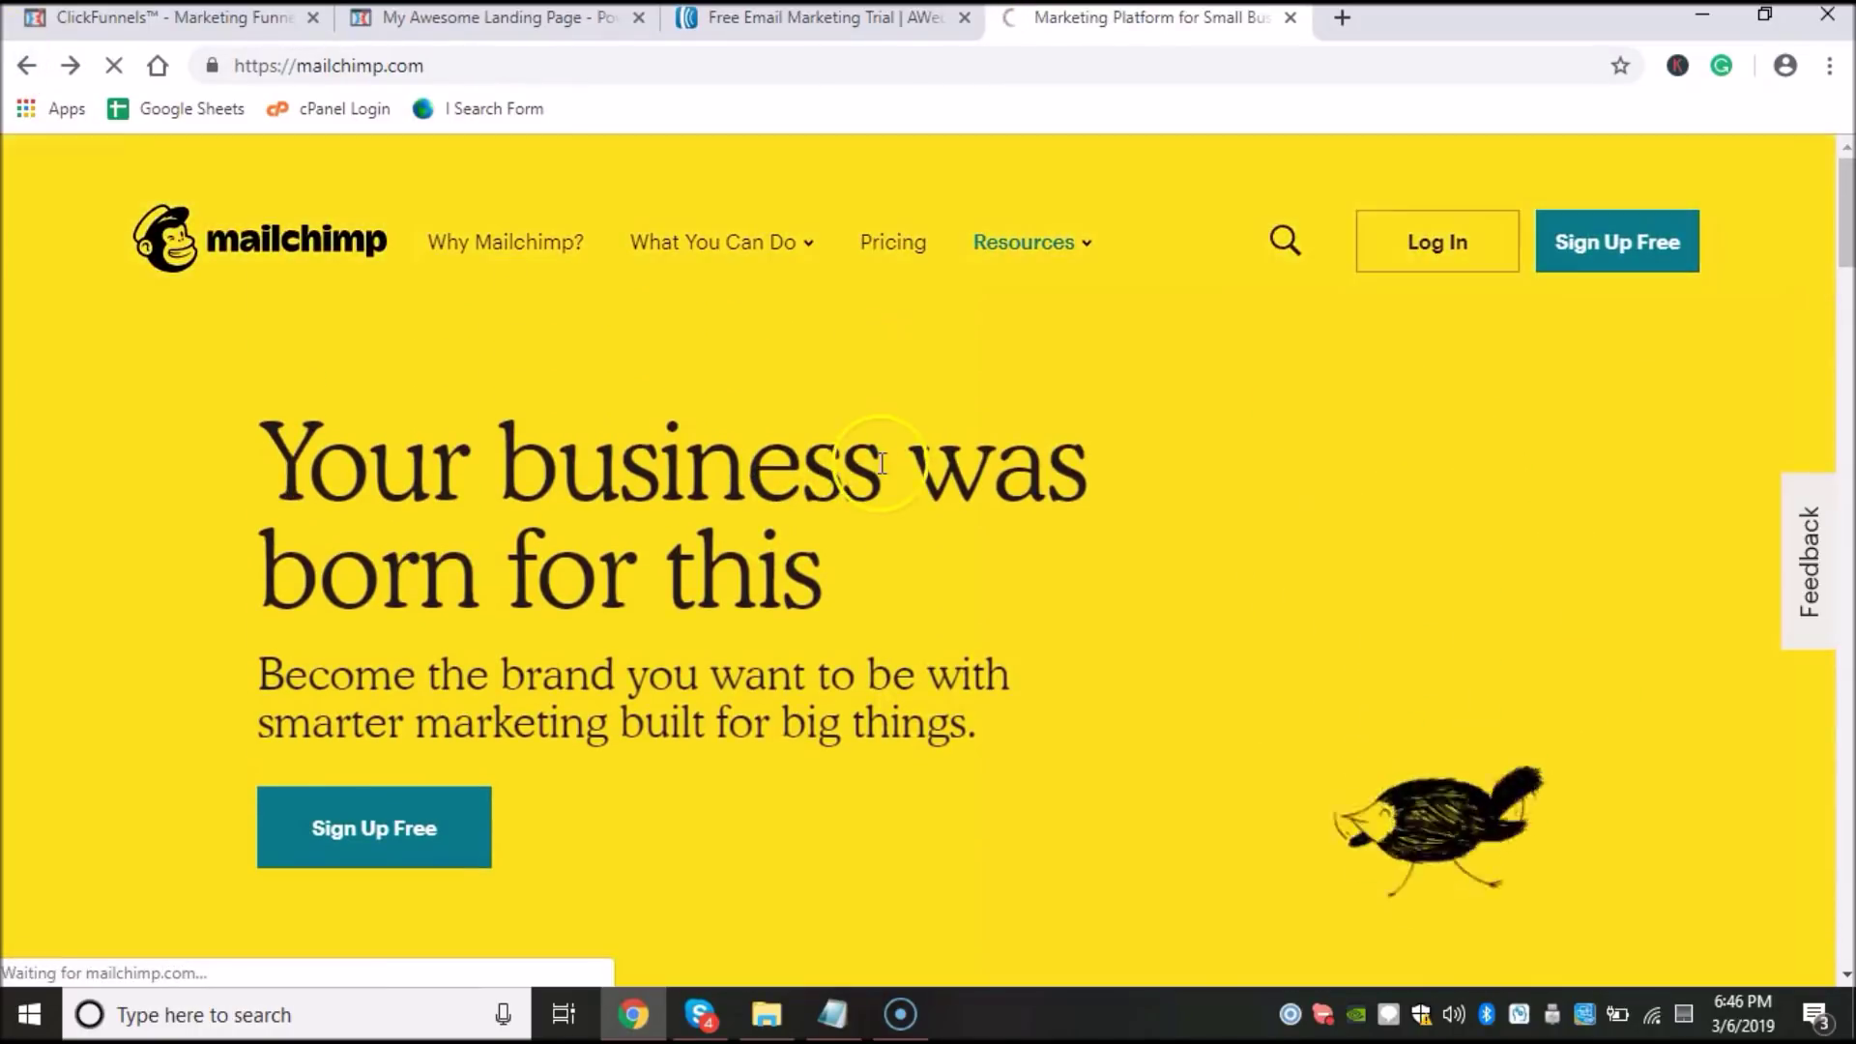
pyautogui.scroll(-12, 923, 450)
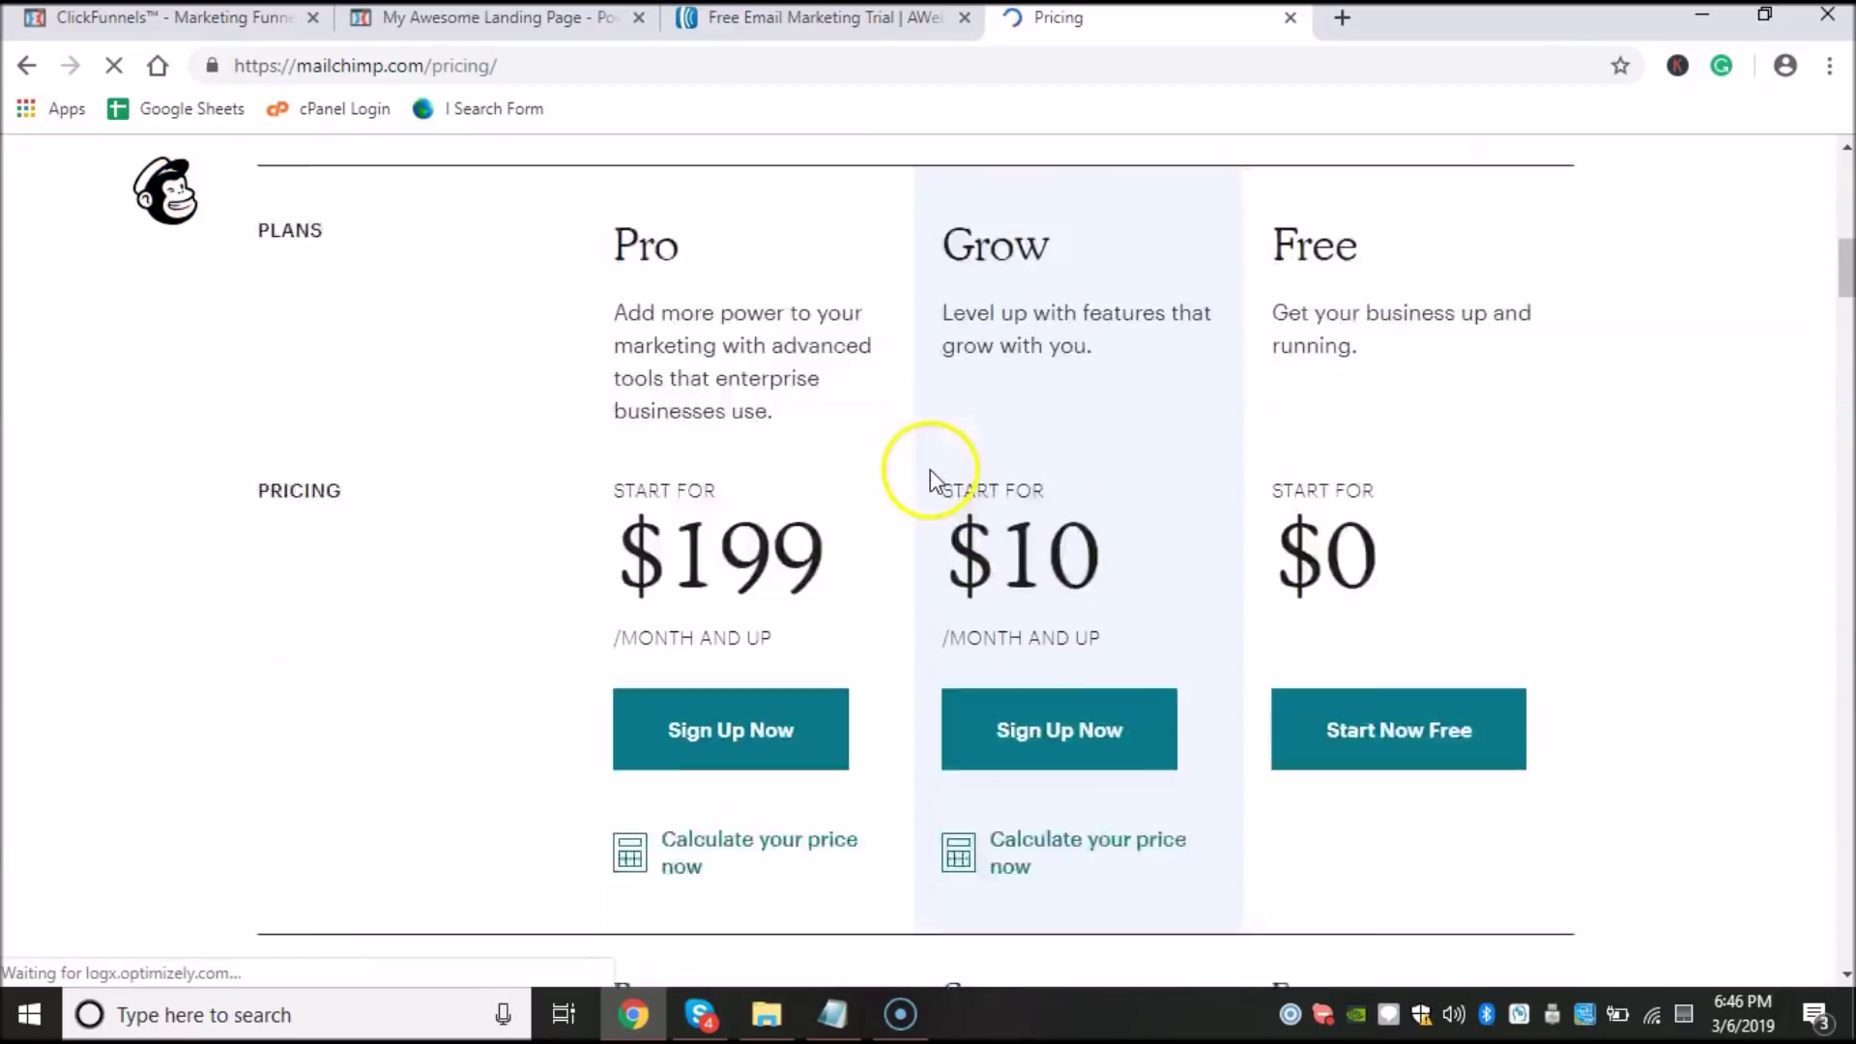
pyautogui.scroll(2, 1263, 456)
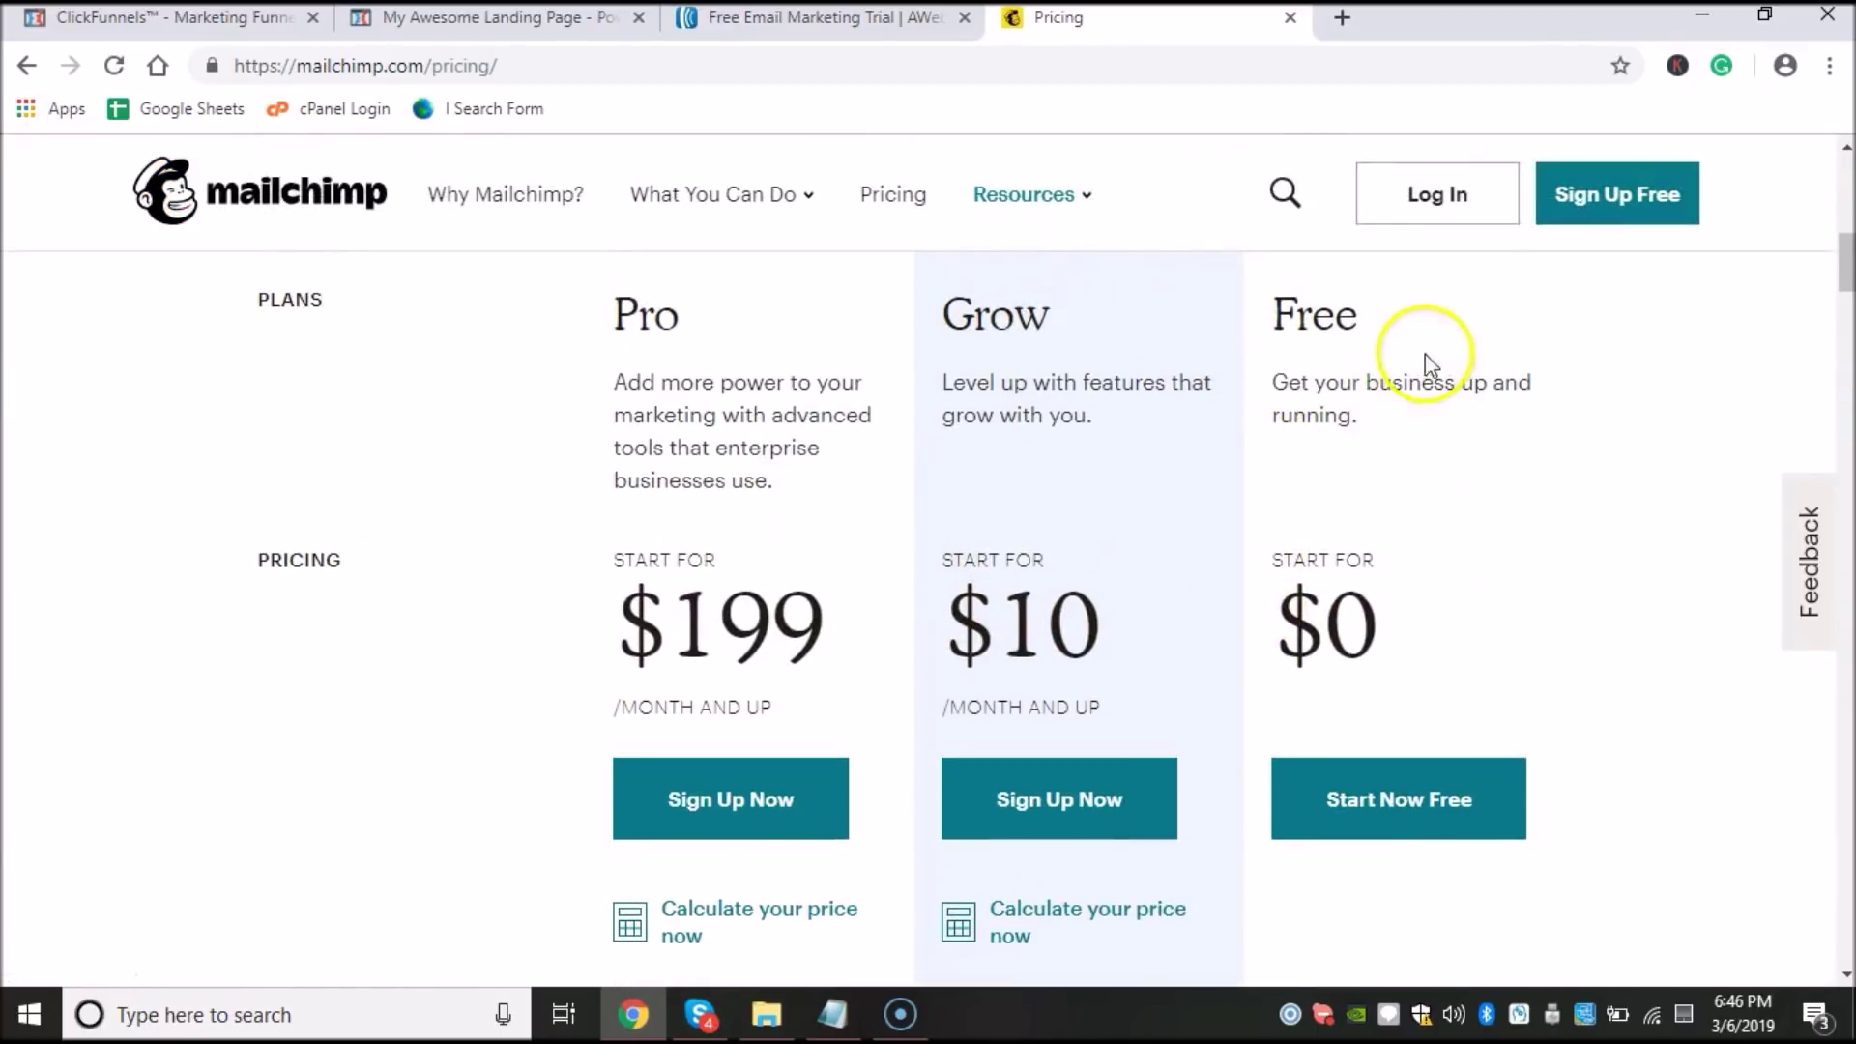
pyautogui.scroll(-5, 1433, 542)
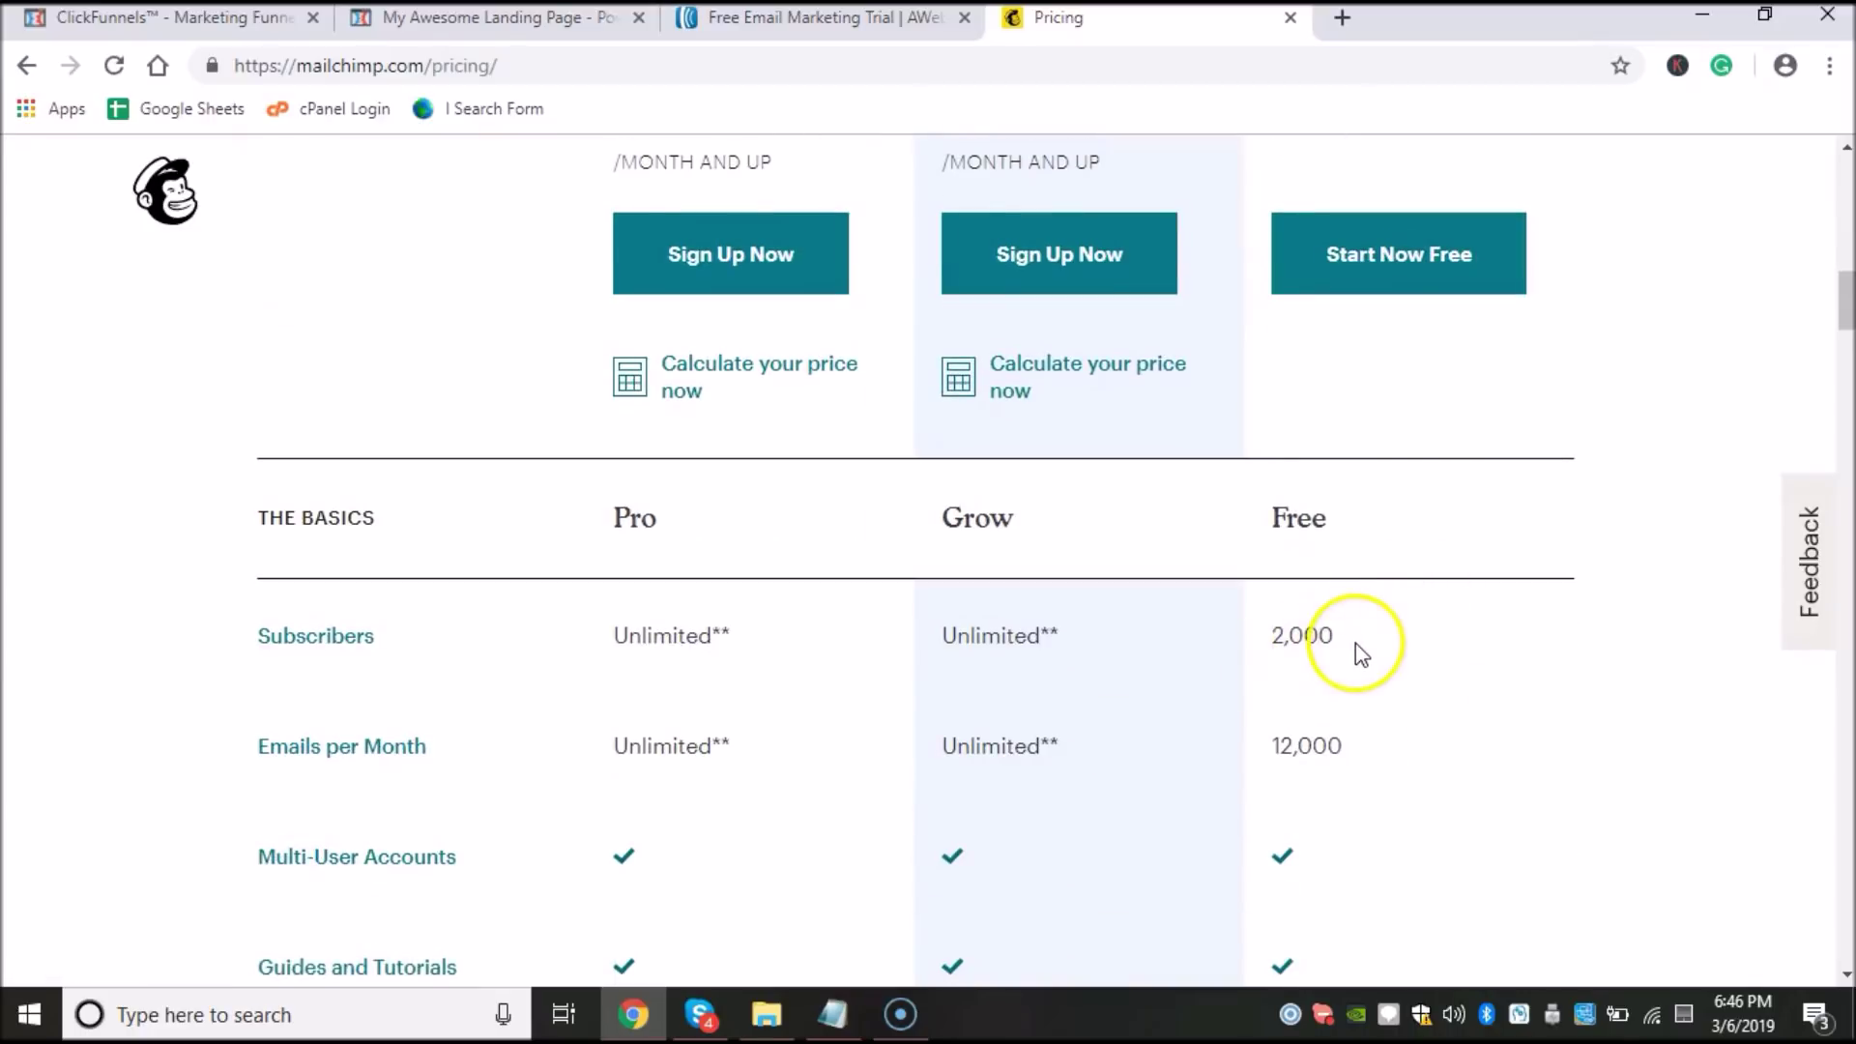
pyautogui.doubleClick(1266, 635)
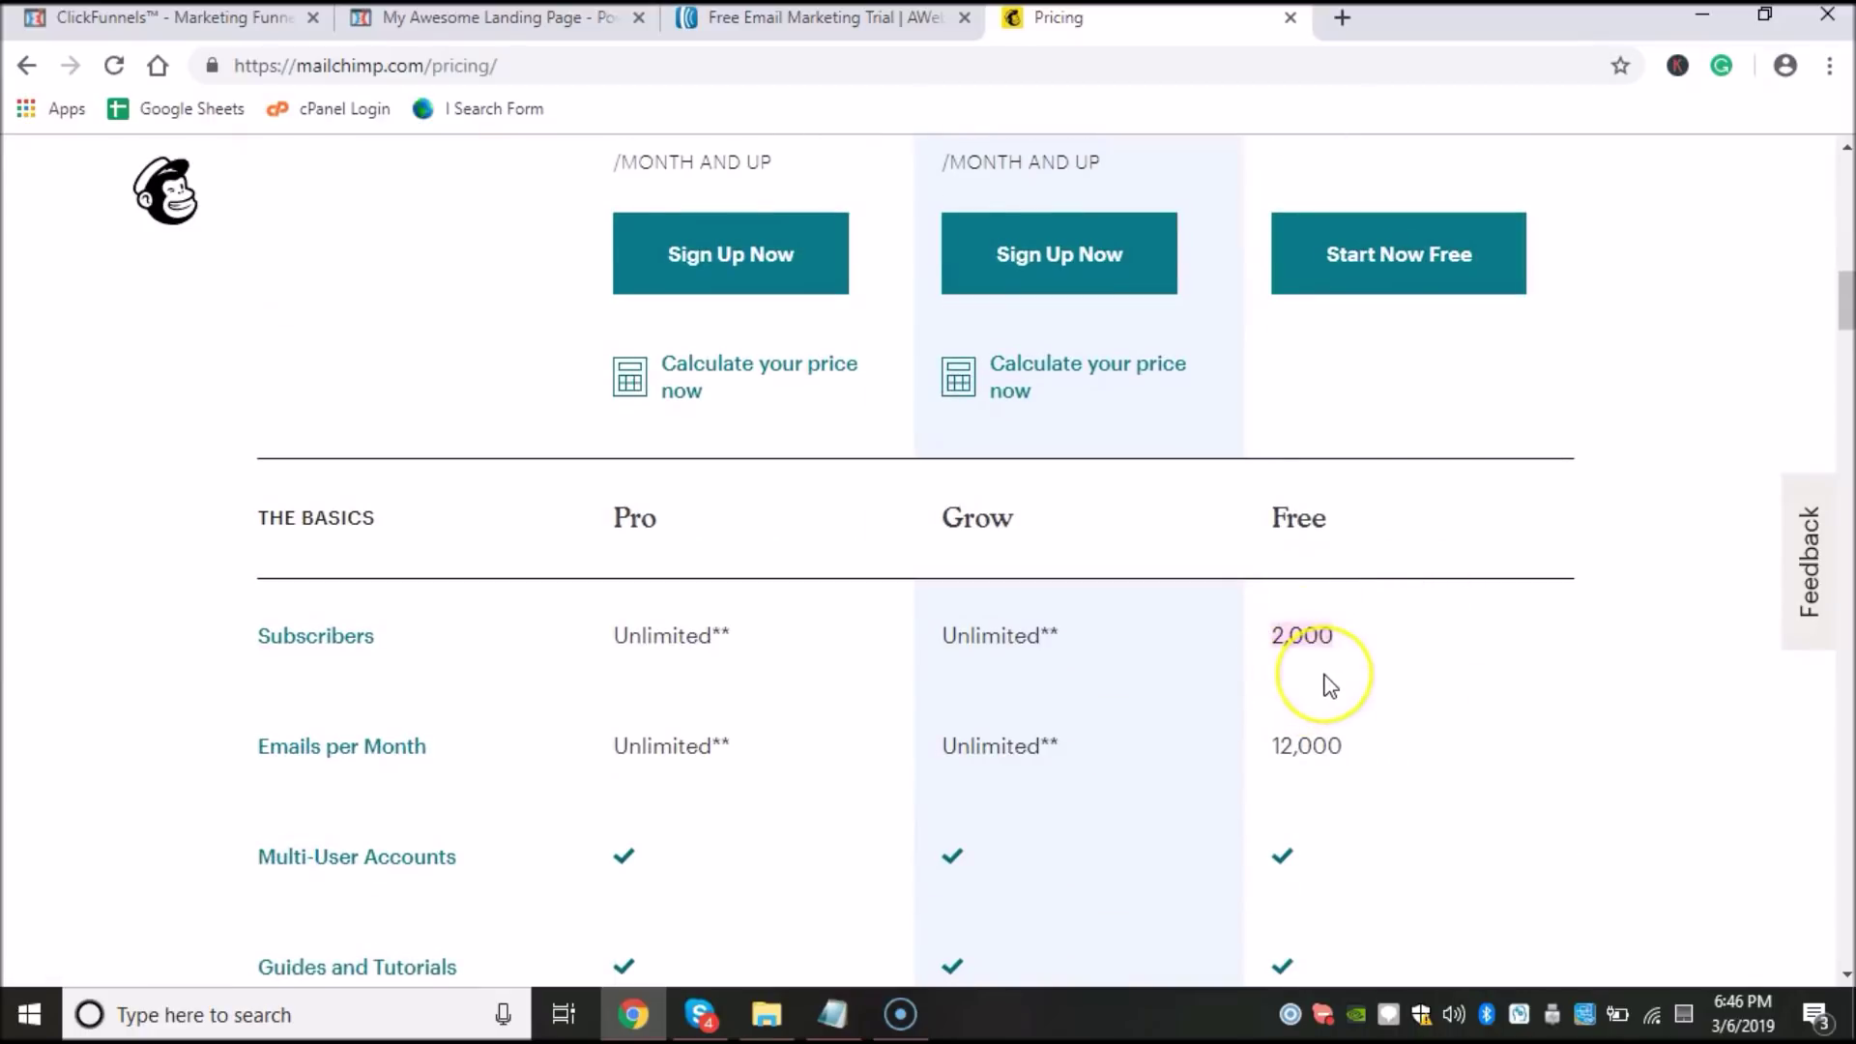
# Step: Check AWeber's trial form, and examine the Mailchimp Free plan's subscriber, monthly email and support limits
pyautogui.click(820, 21)
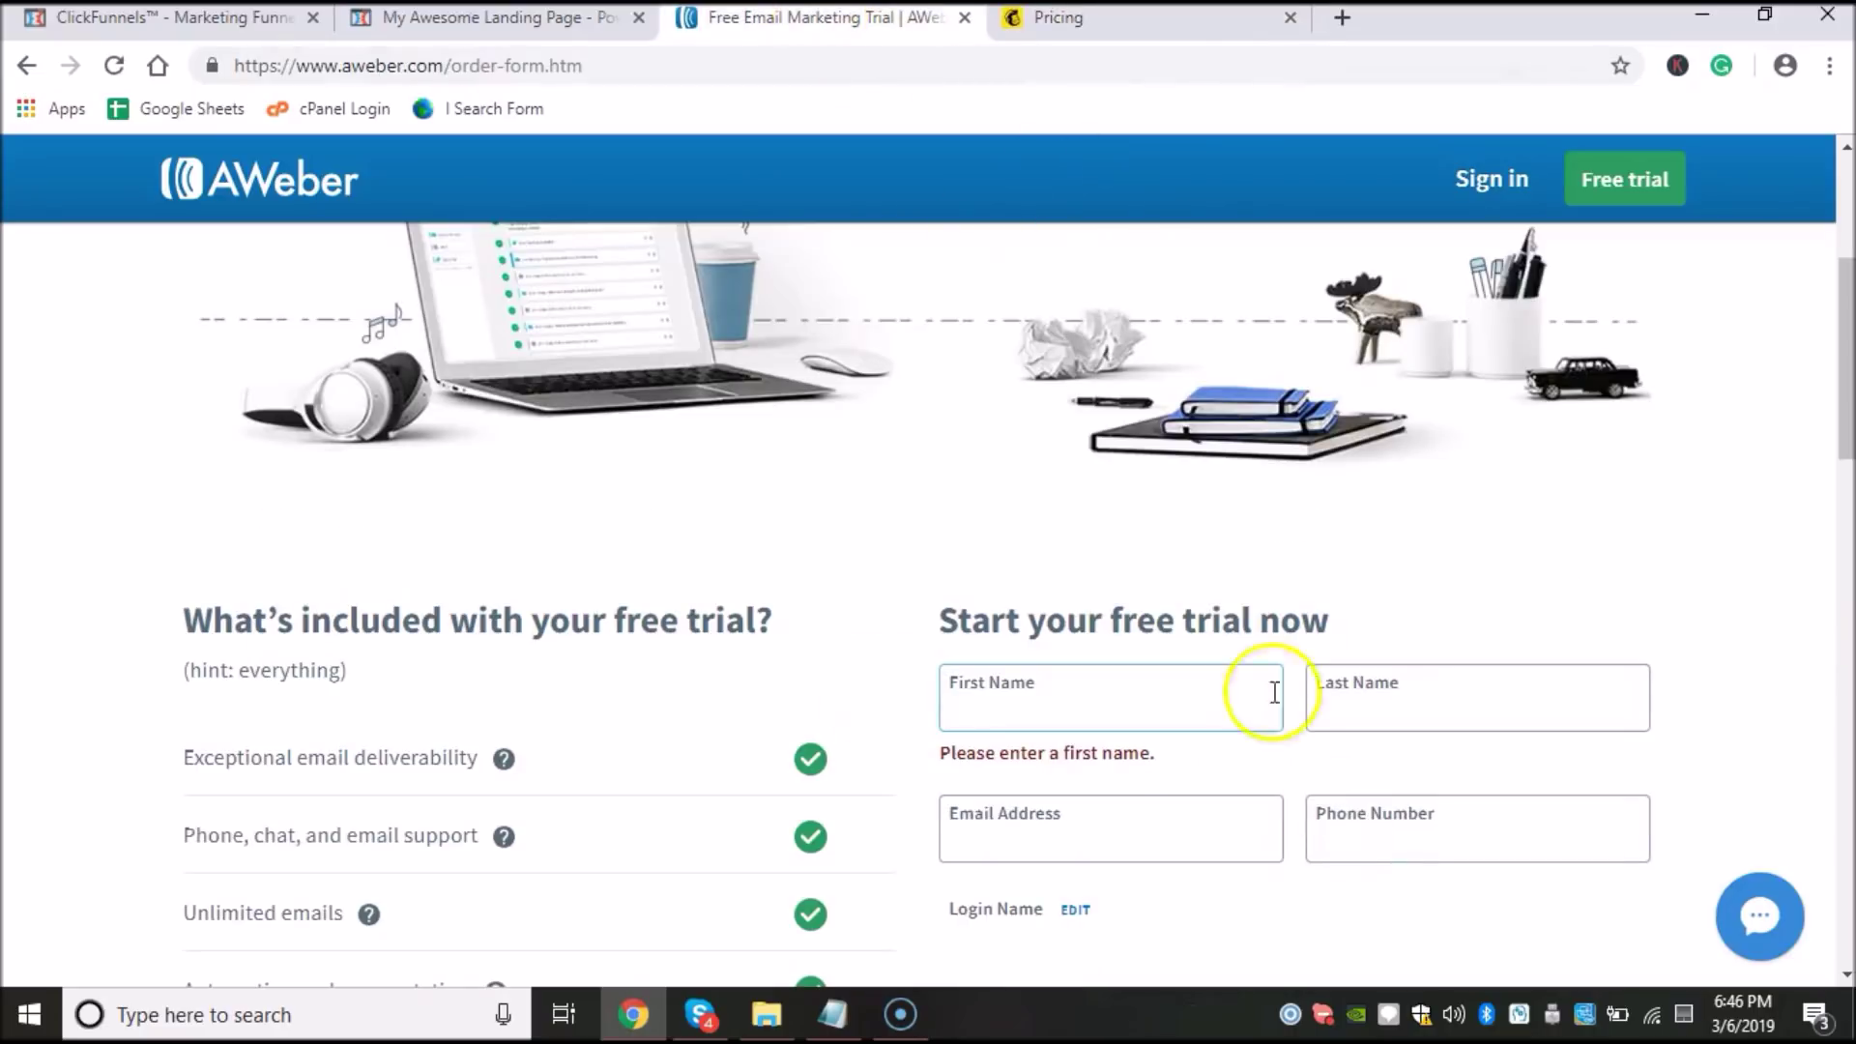
pyautogui.click(1085, 18)
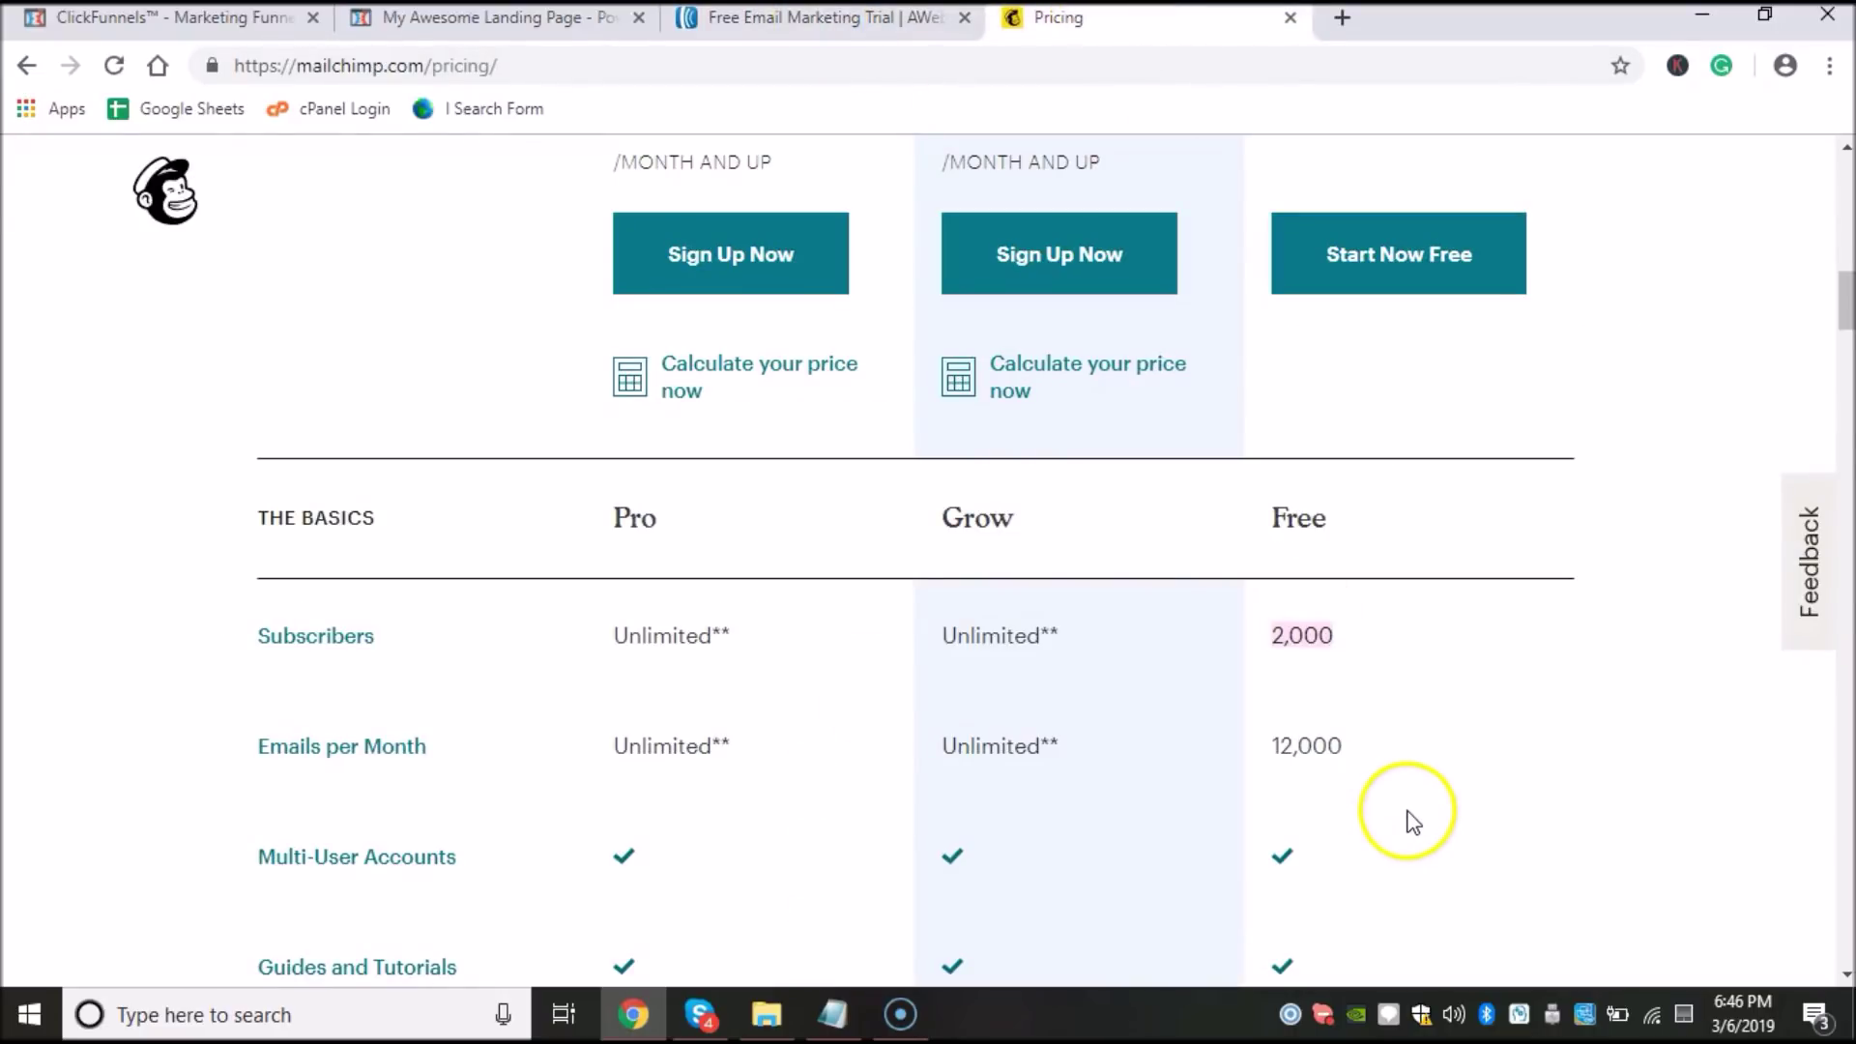
pyautogui.scroll(-7, 1295, 696)
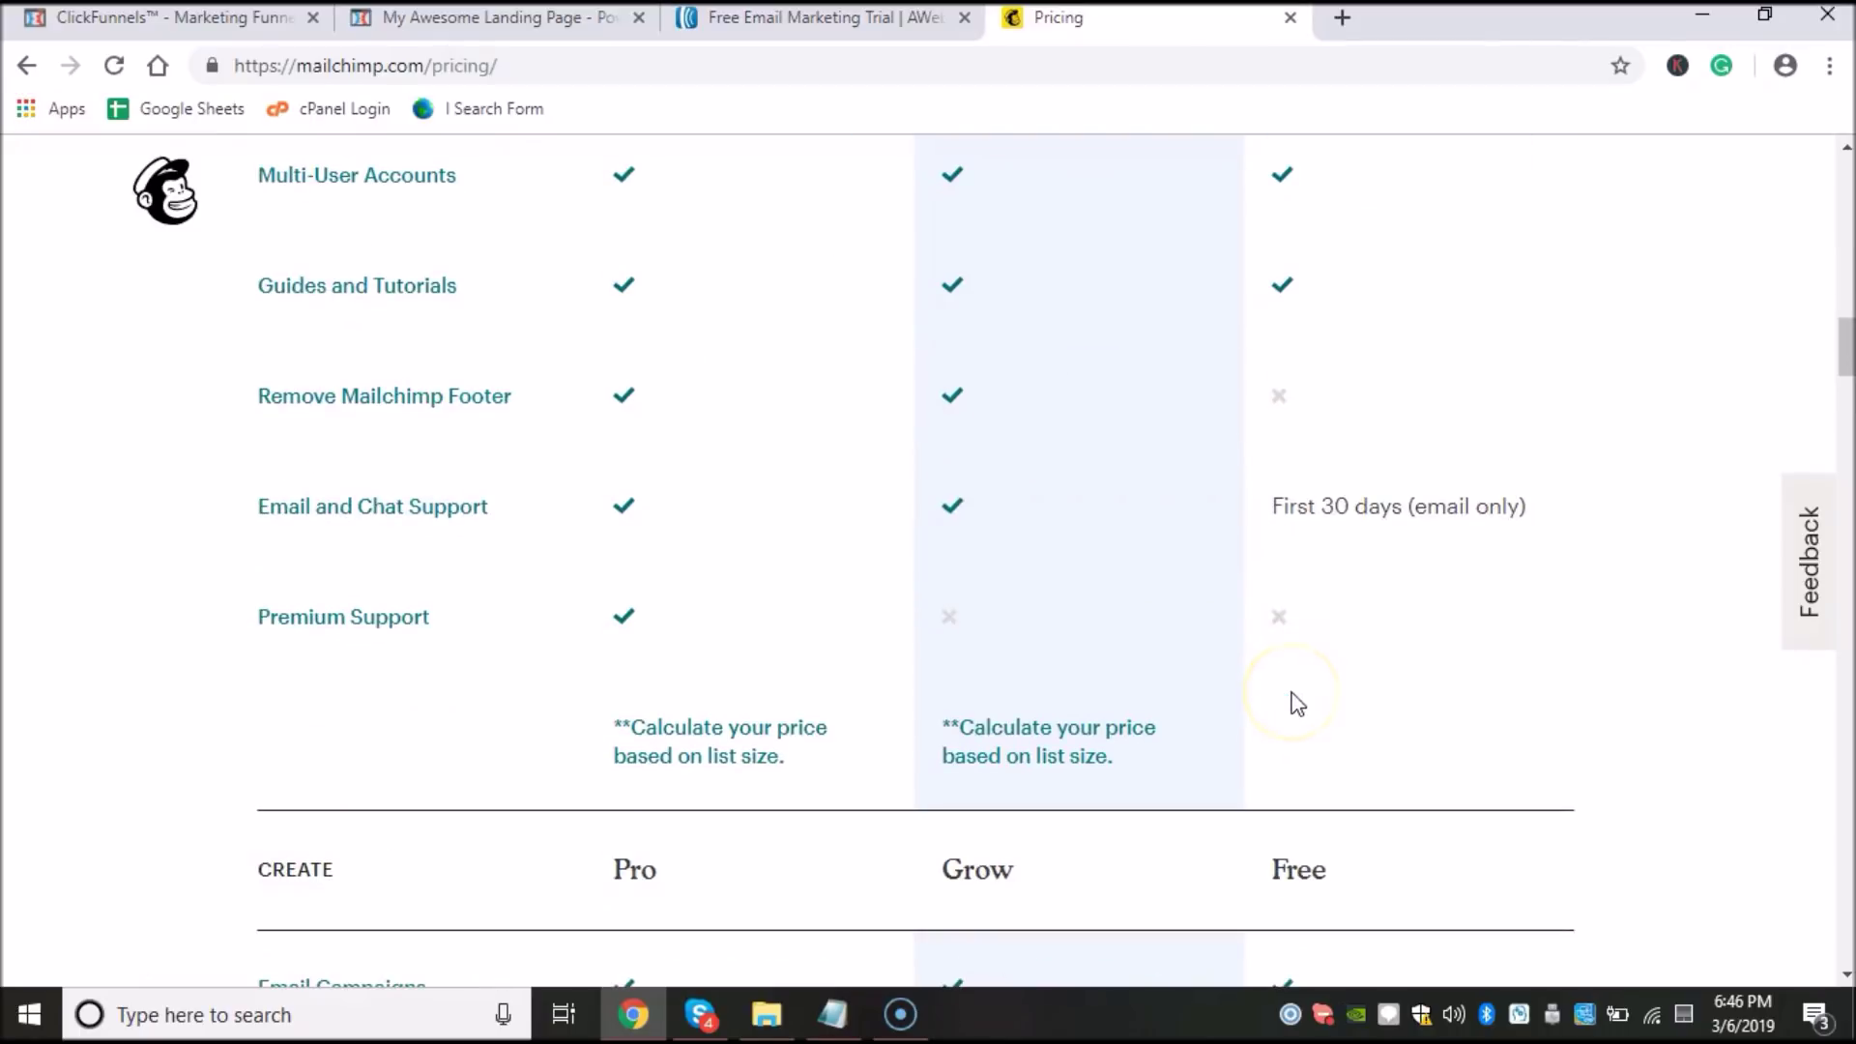
pyautogui.scroll(3, 1255, 551)
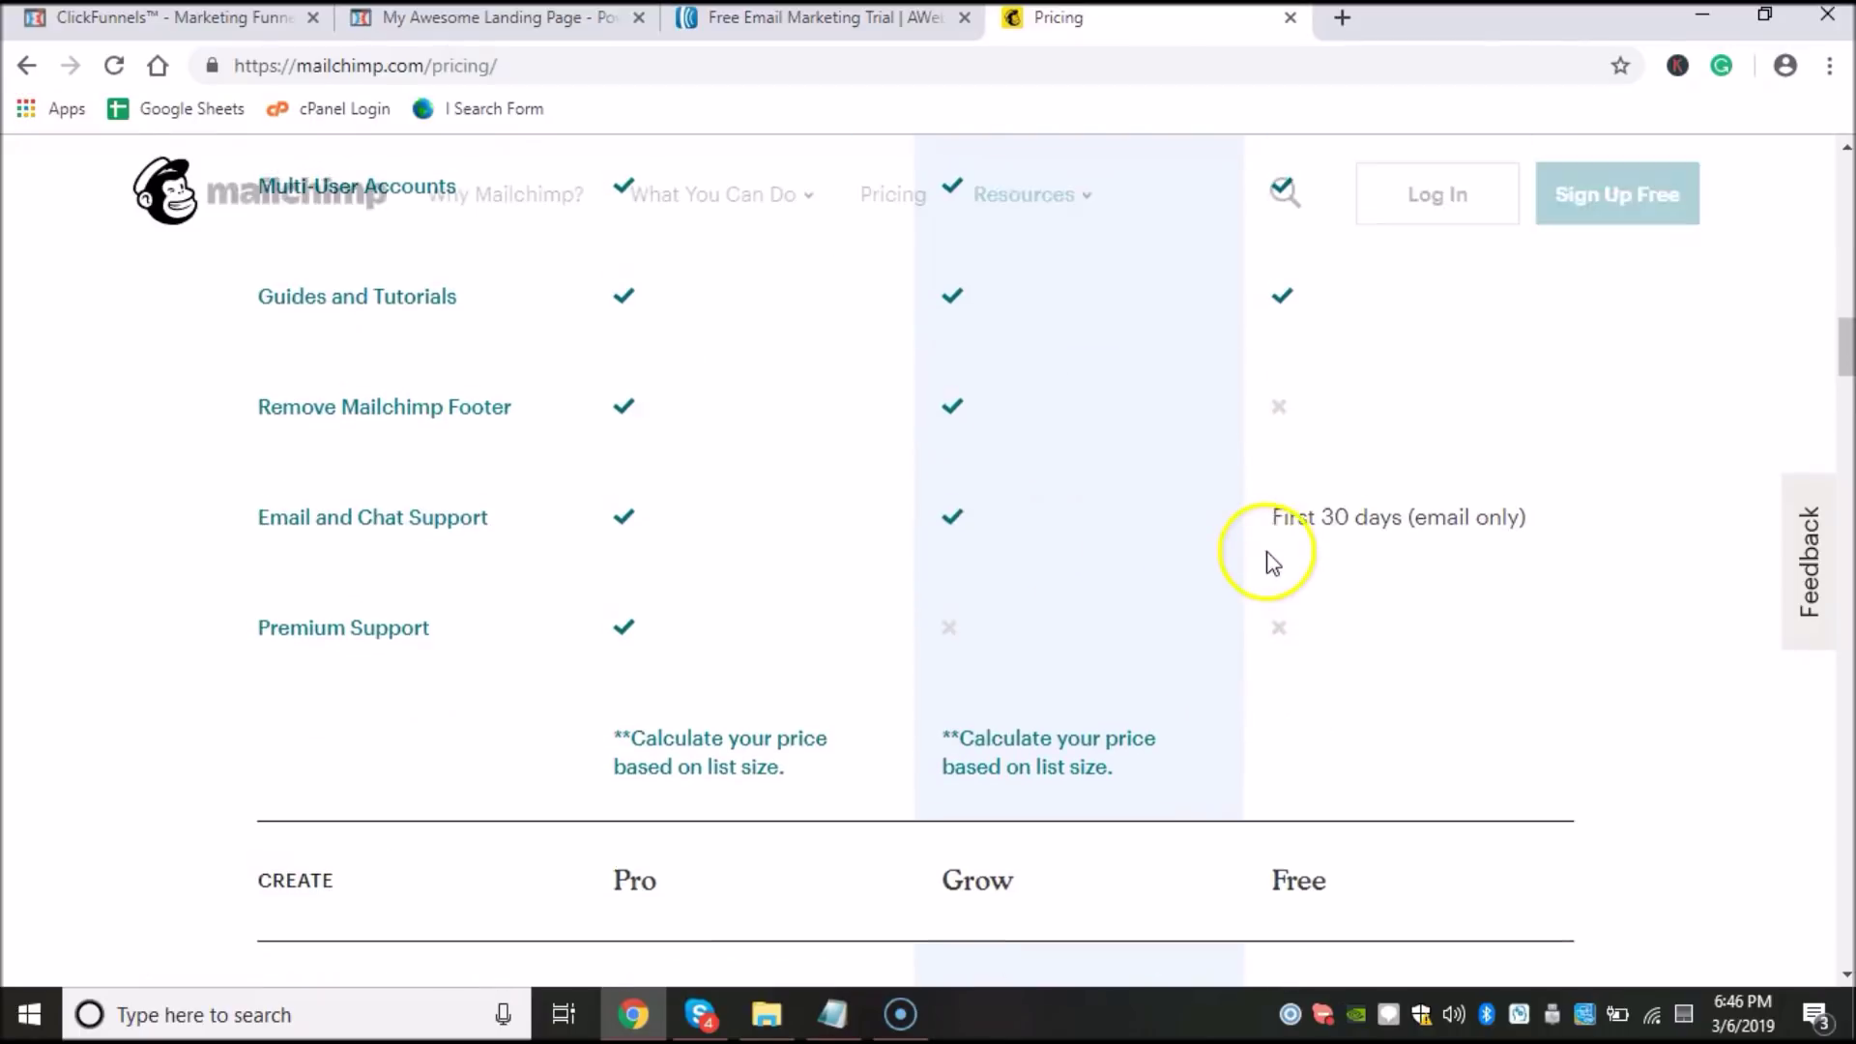
pyautogui.scroll(1, 1272, 563)
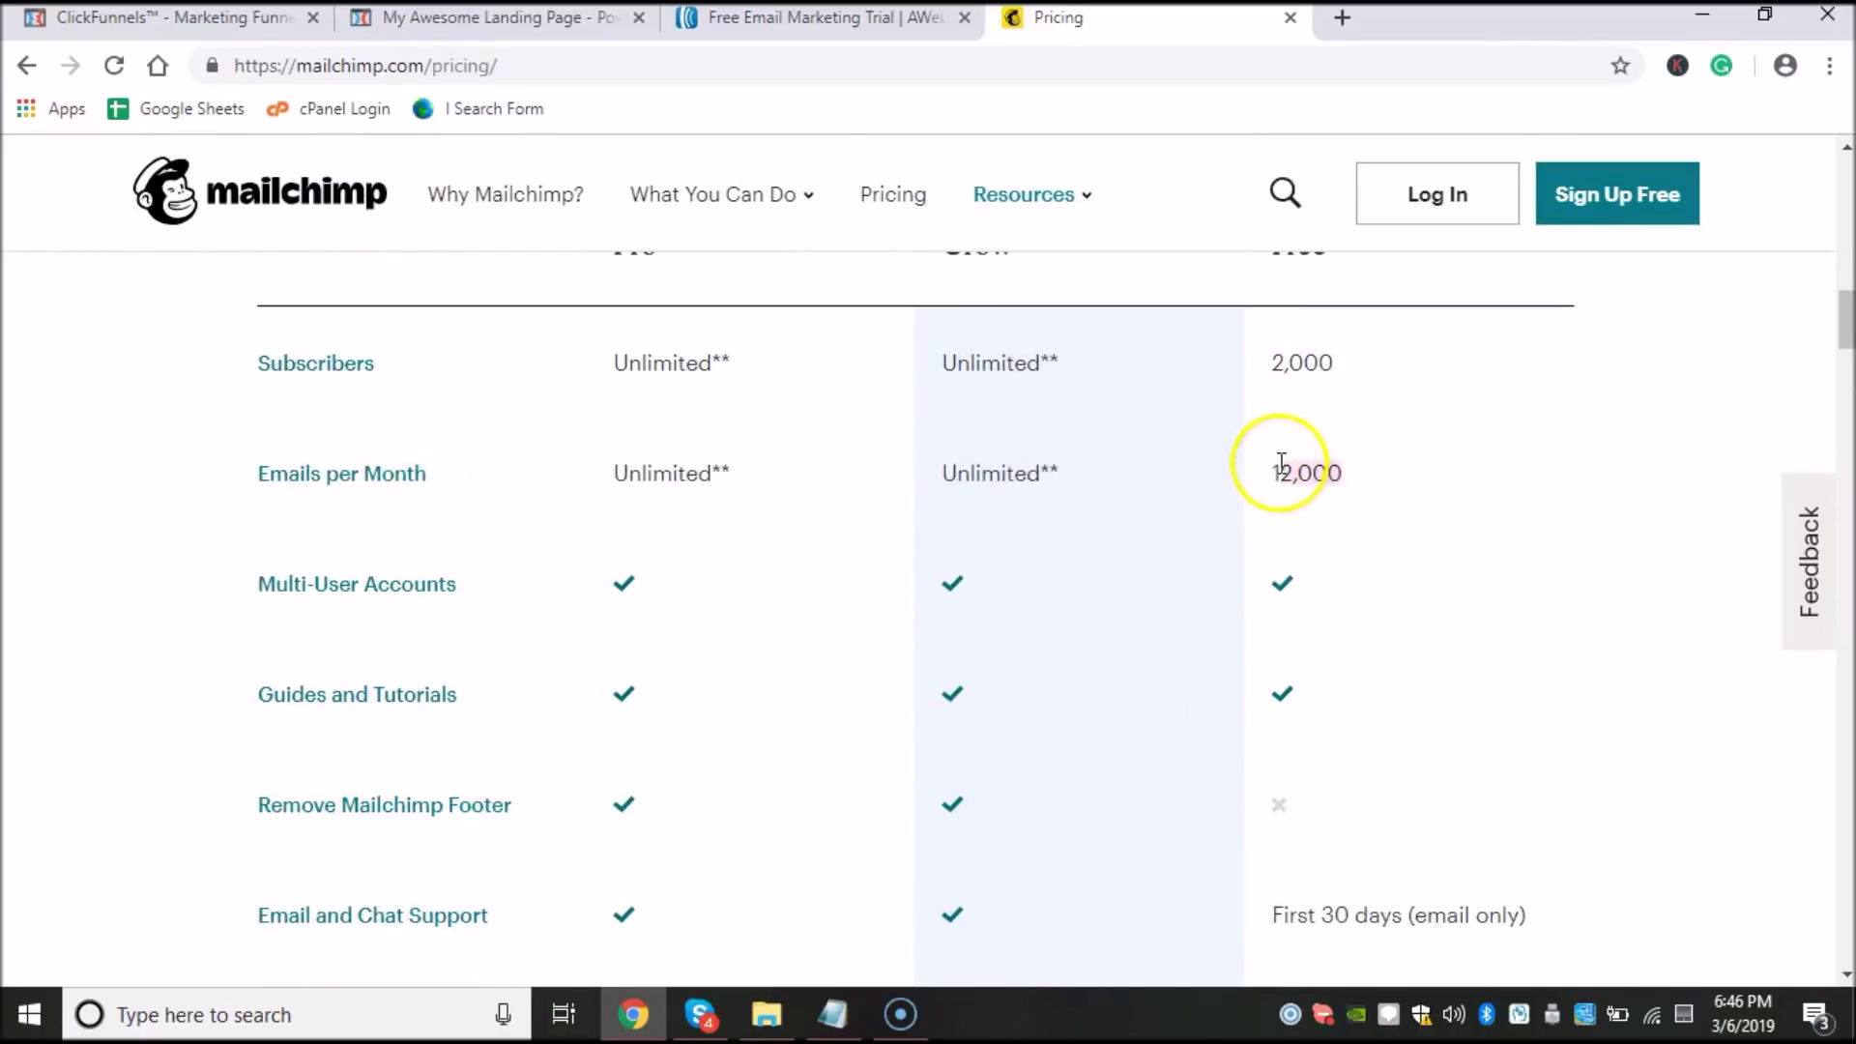
pyautogui.click(1284, 477)
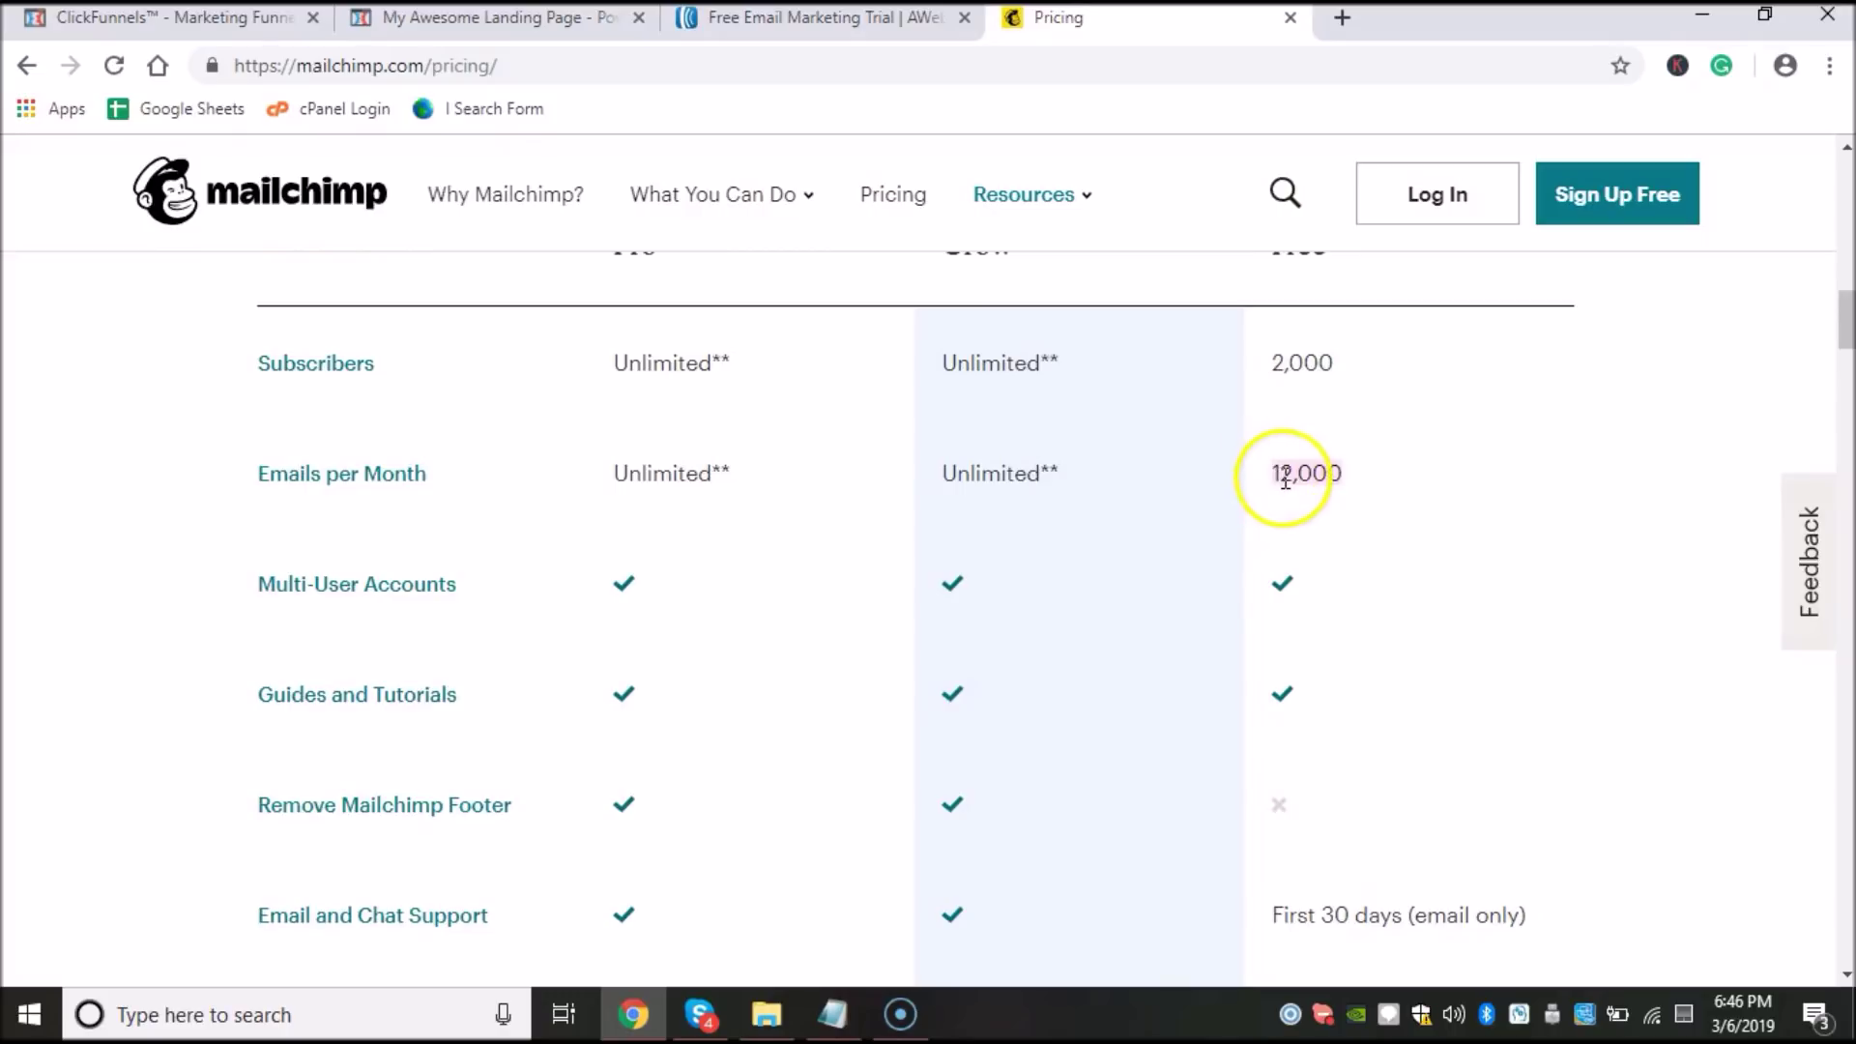
pyautogui.click(1300, 478)
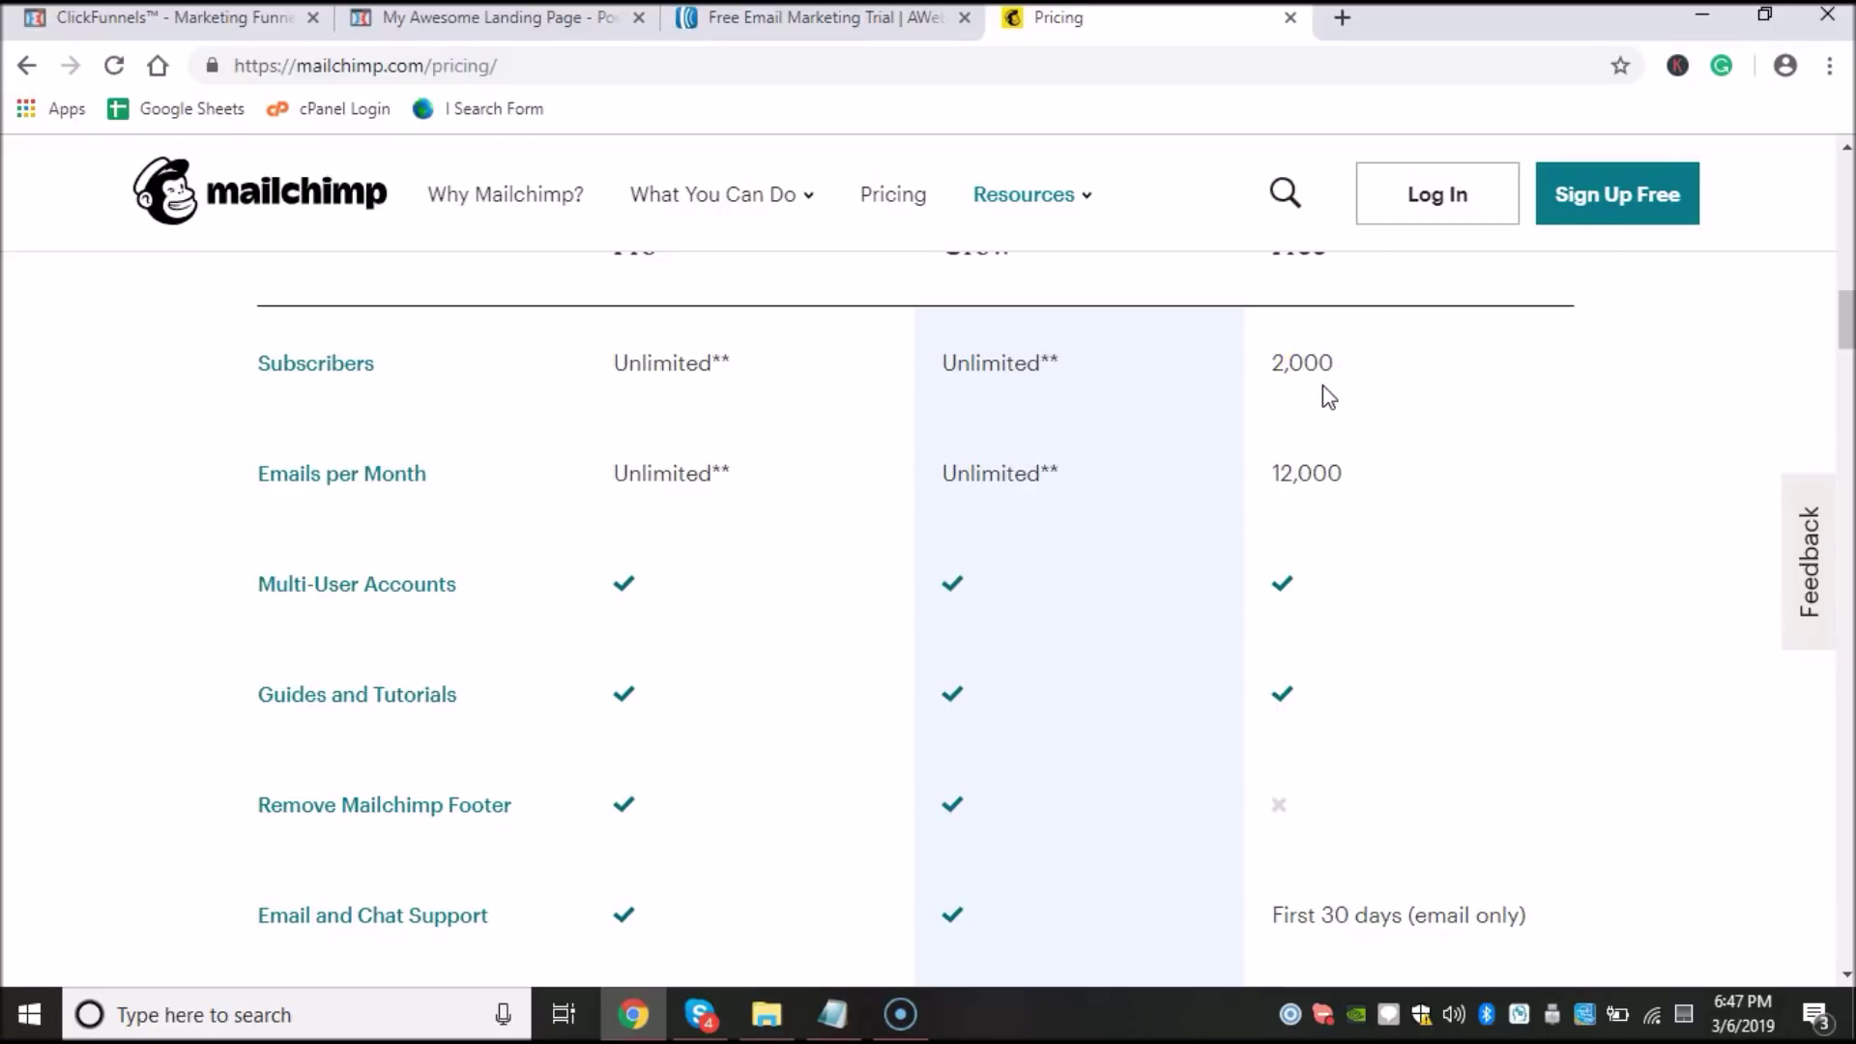
pyautogui.scroll(3, 1321, 439)
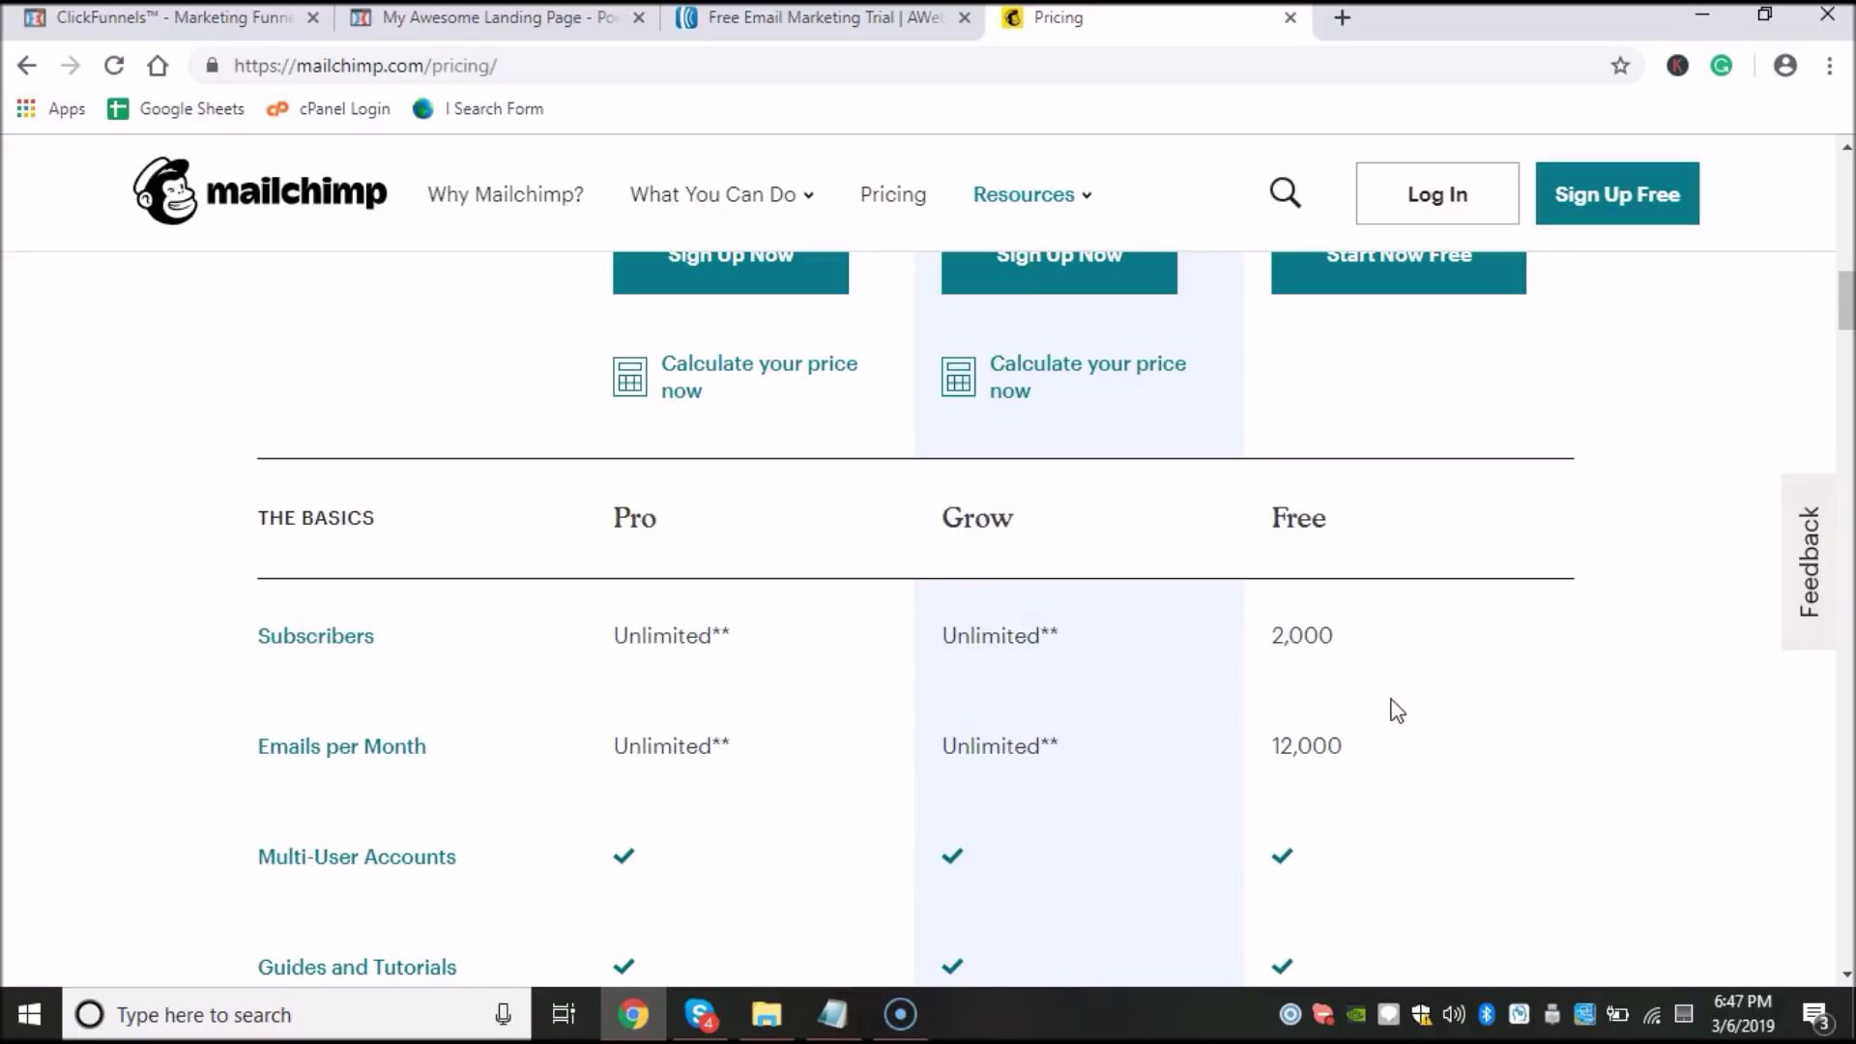
pyautogui.click(1284, 656)
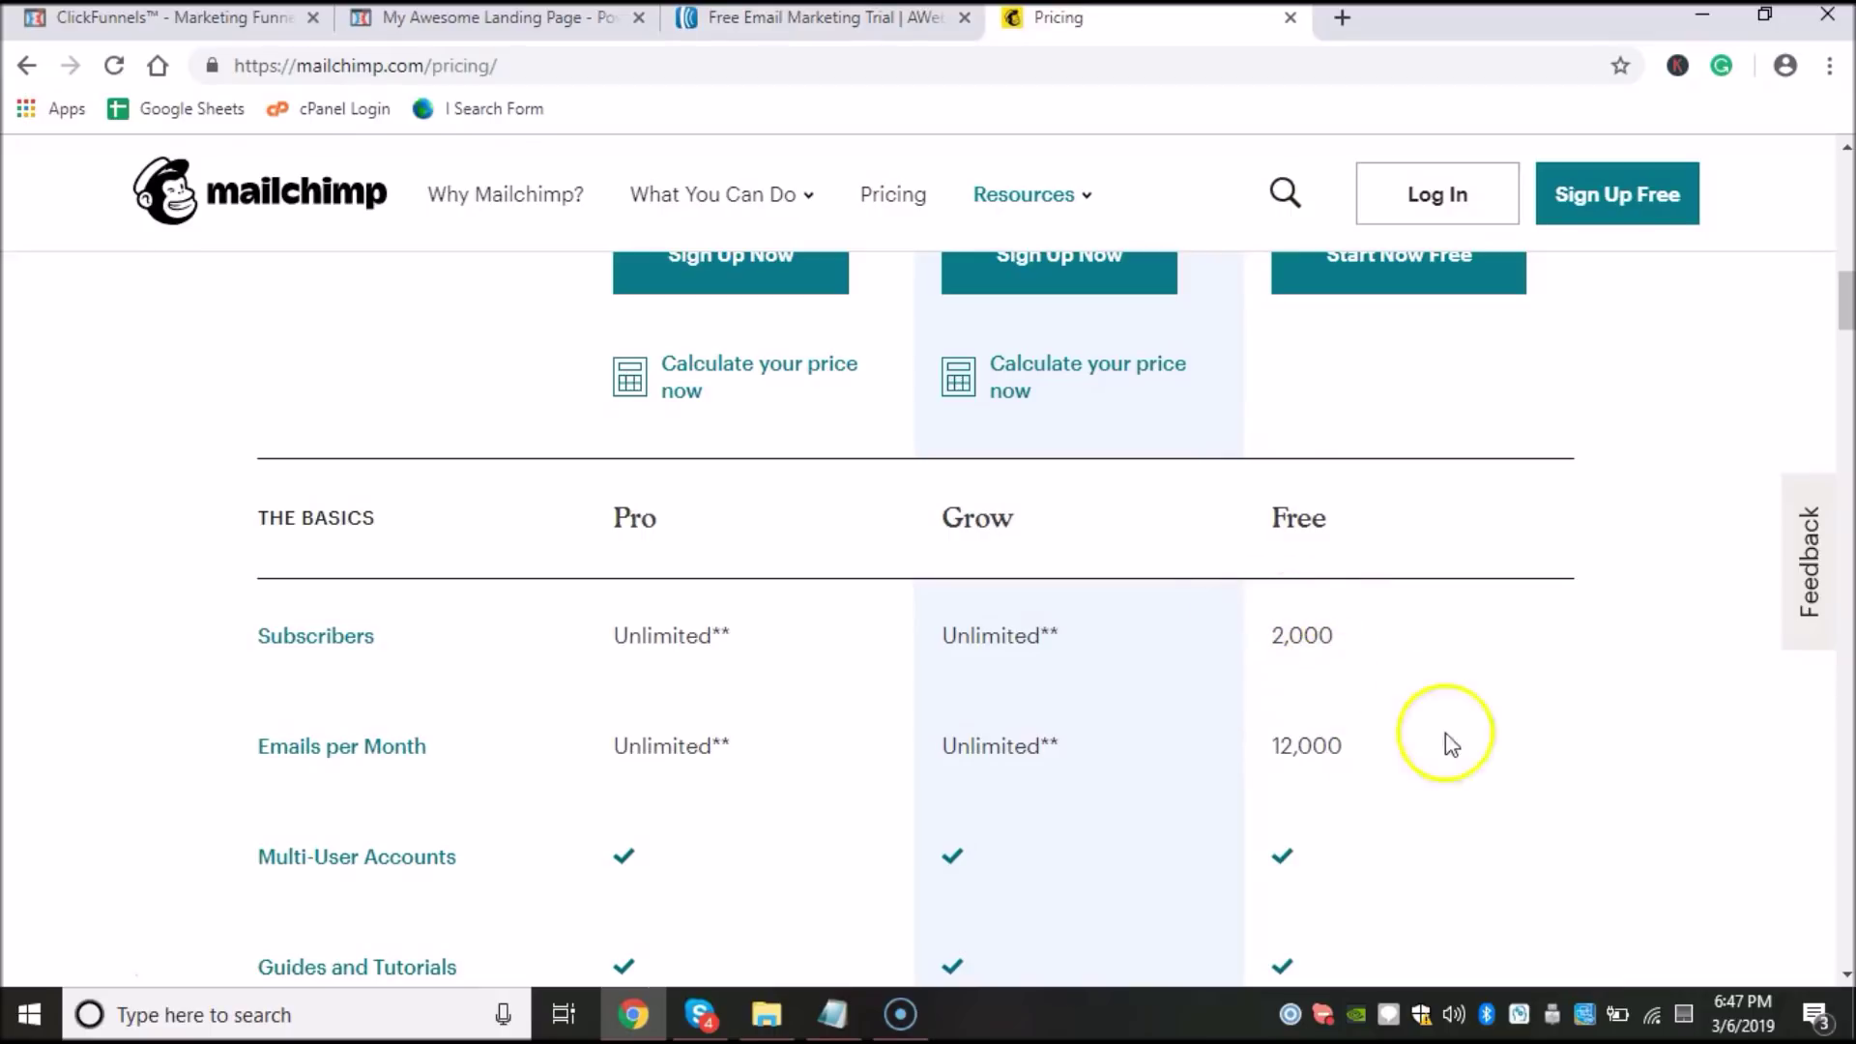
# Step: Examine the creation, advertising and automation features in Mailchimp's plan comparison and view the site's Resources topics
pyautogui.scroll(4, 947, 629)
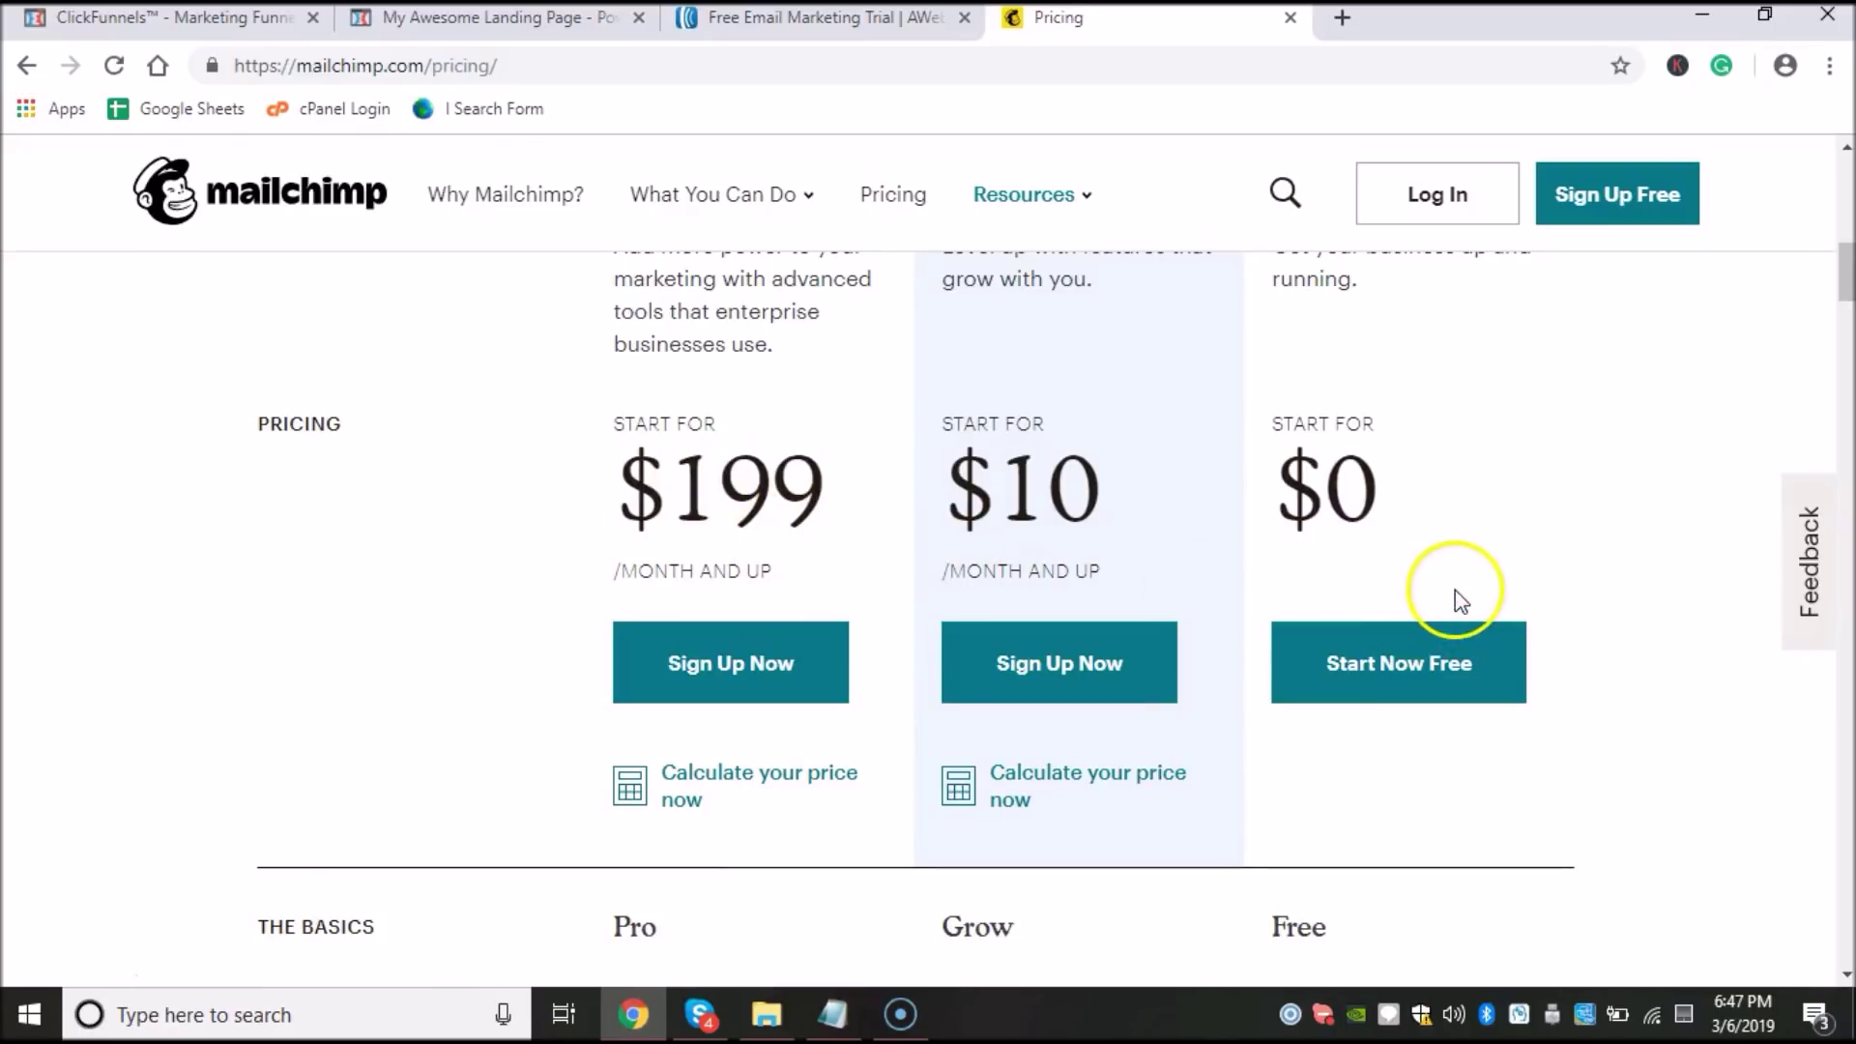
pyautogui.scroll(-10, 1524, 567)
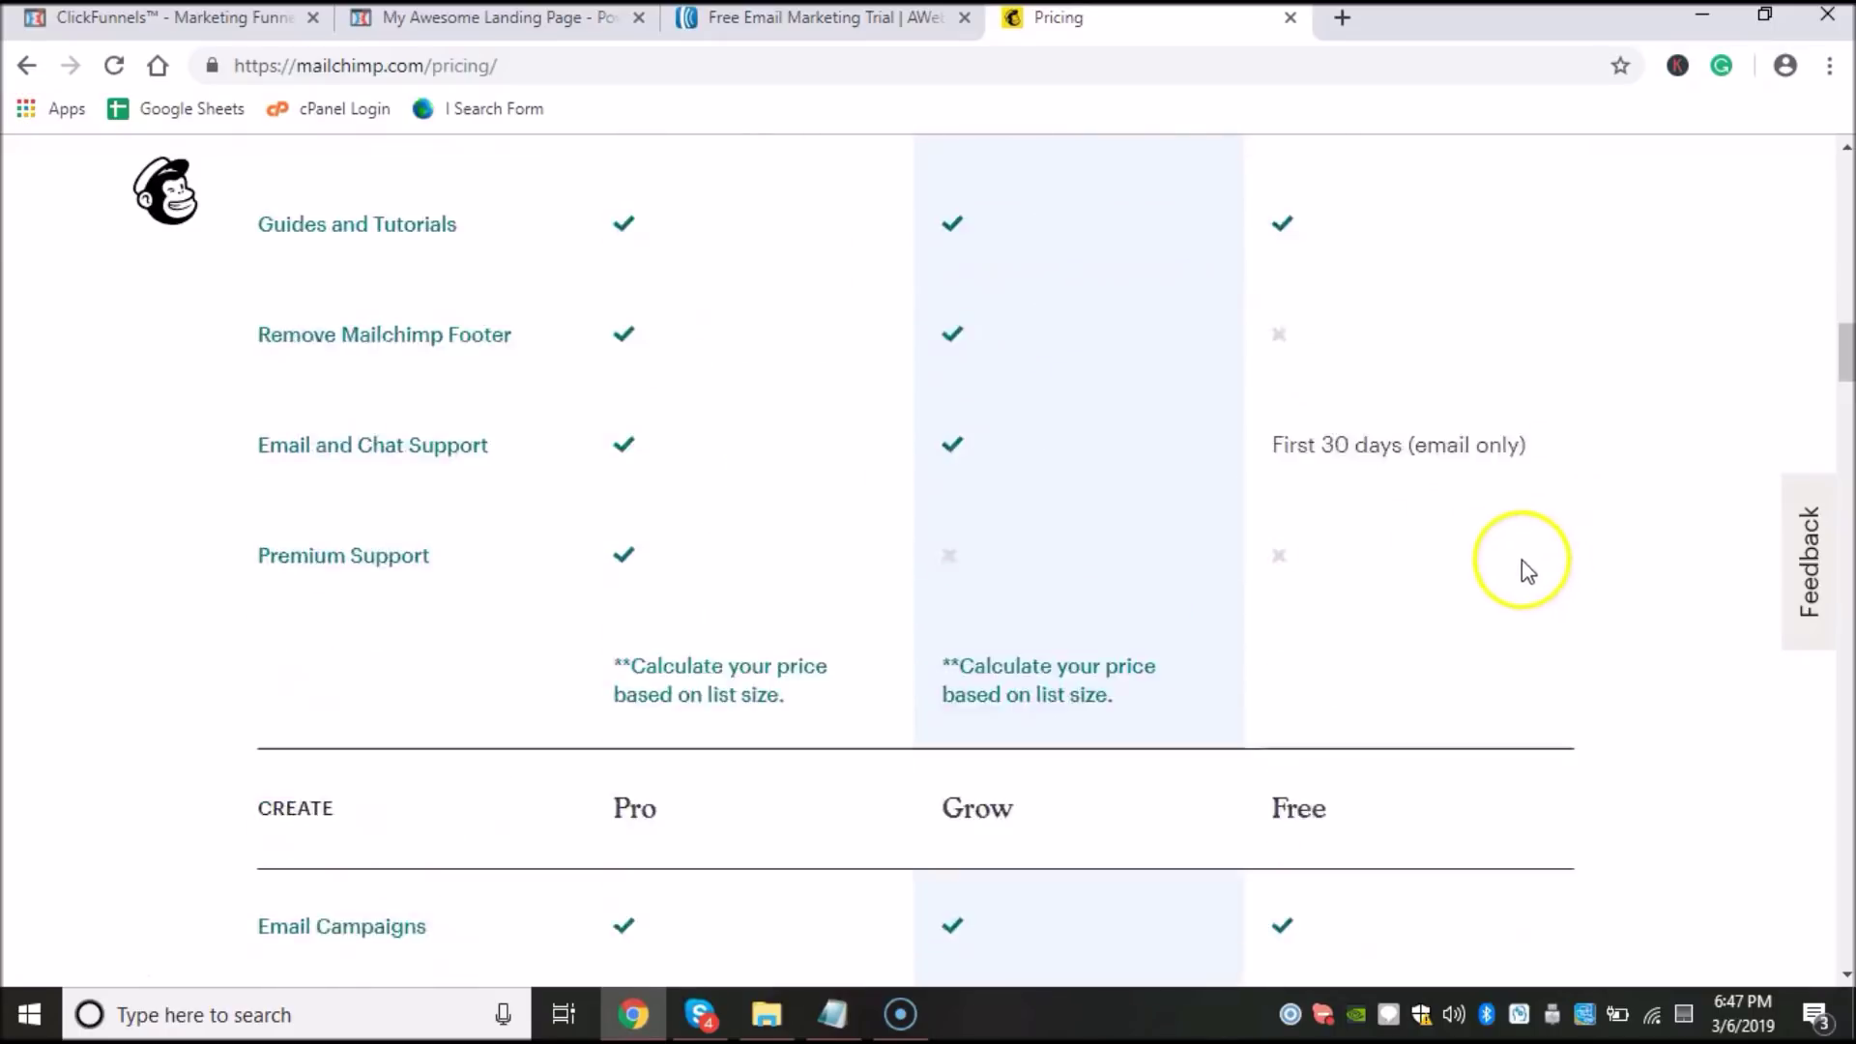
pyautogui.scroll(-12, 1513, 541)
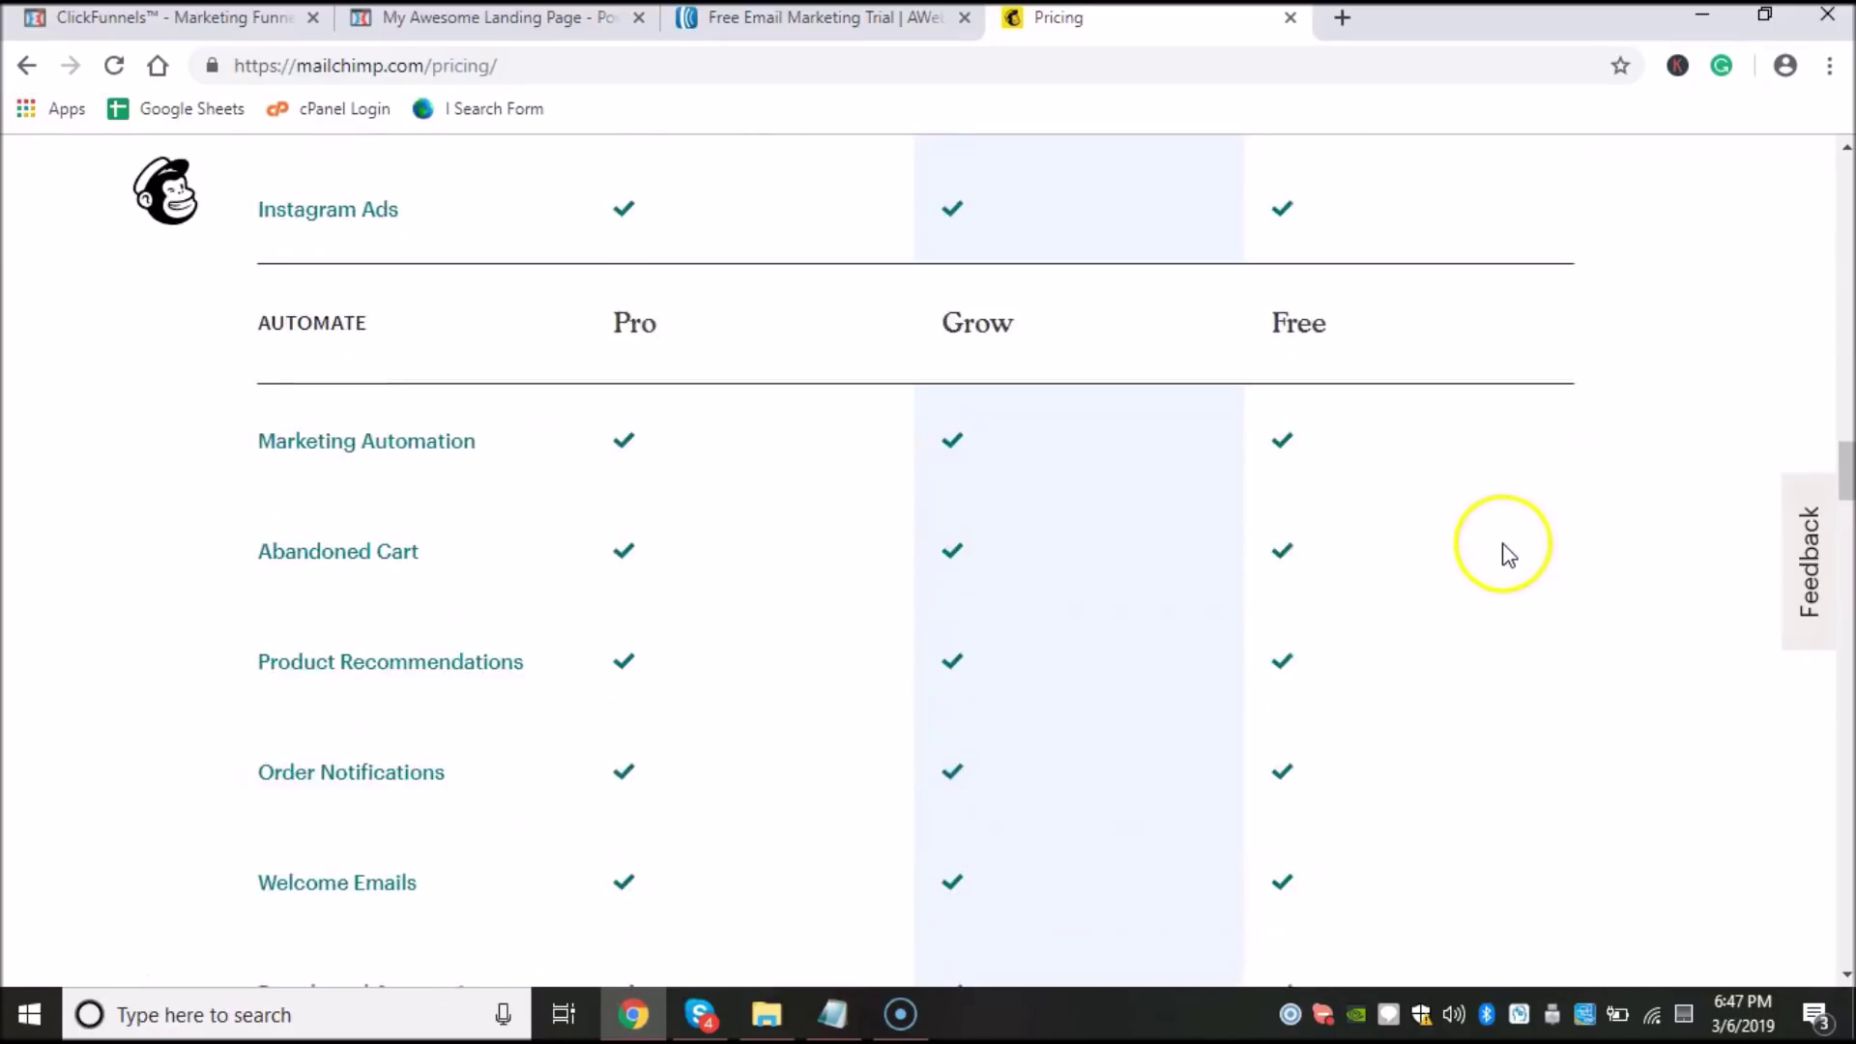
pyautogui.scroll(7, 1454, 538)
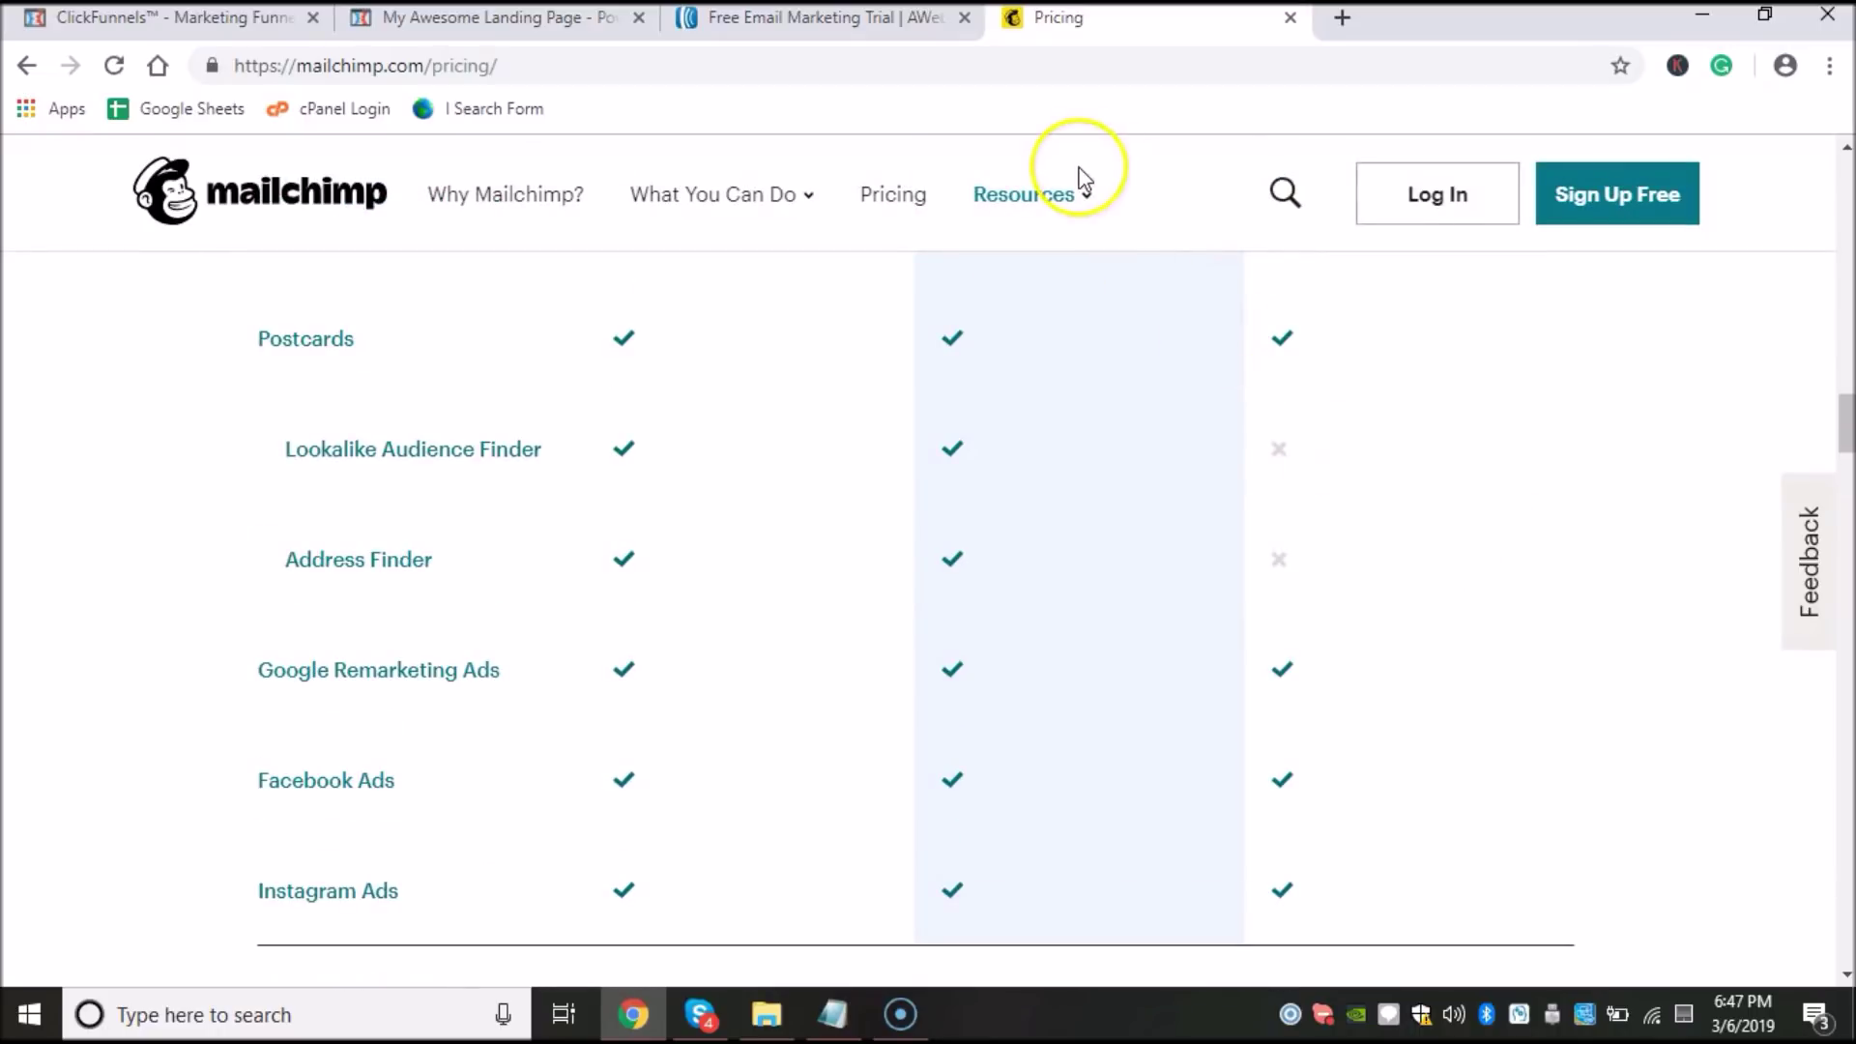
pyautogui.moveTo(1073, 198)
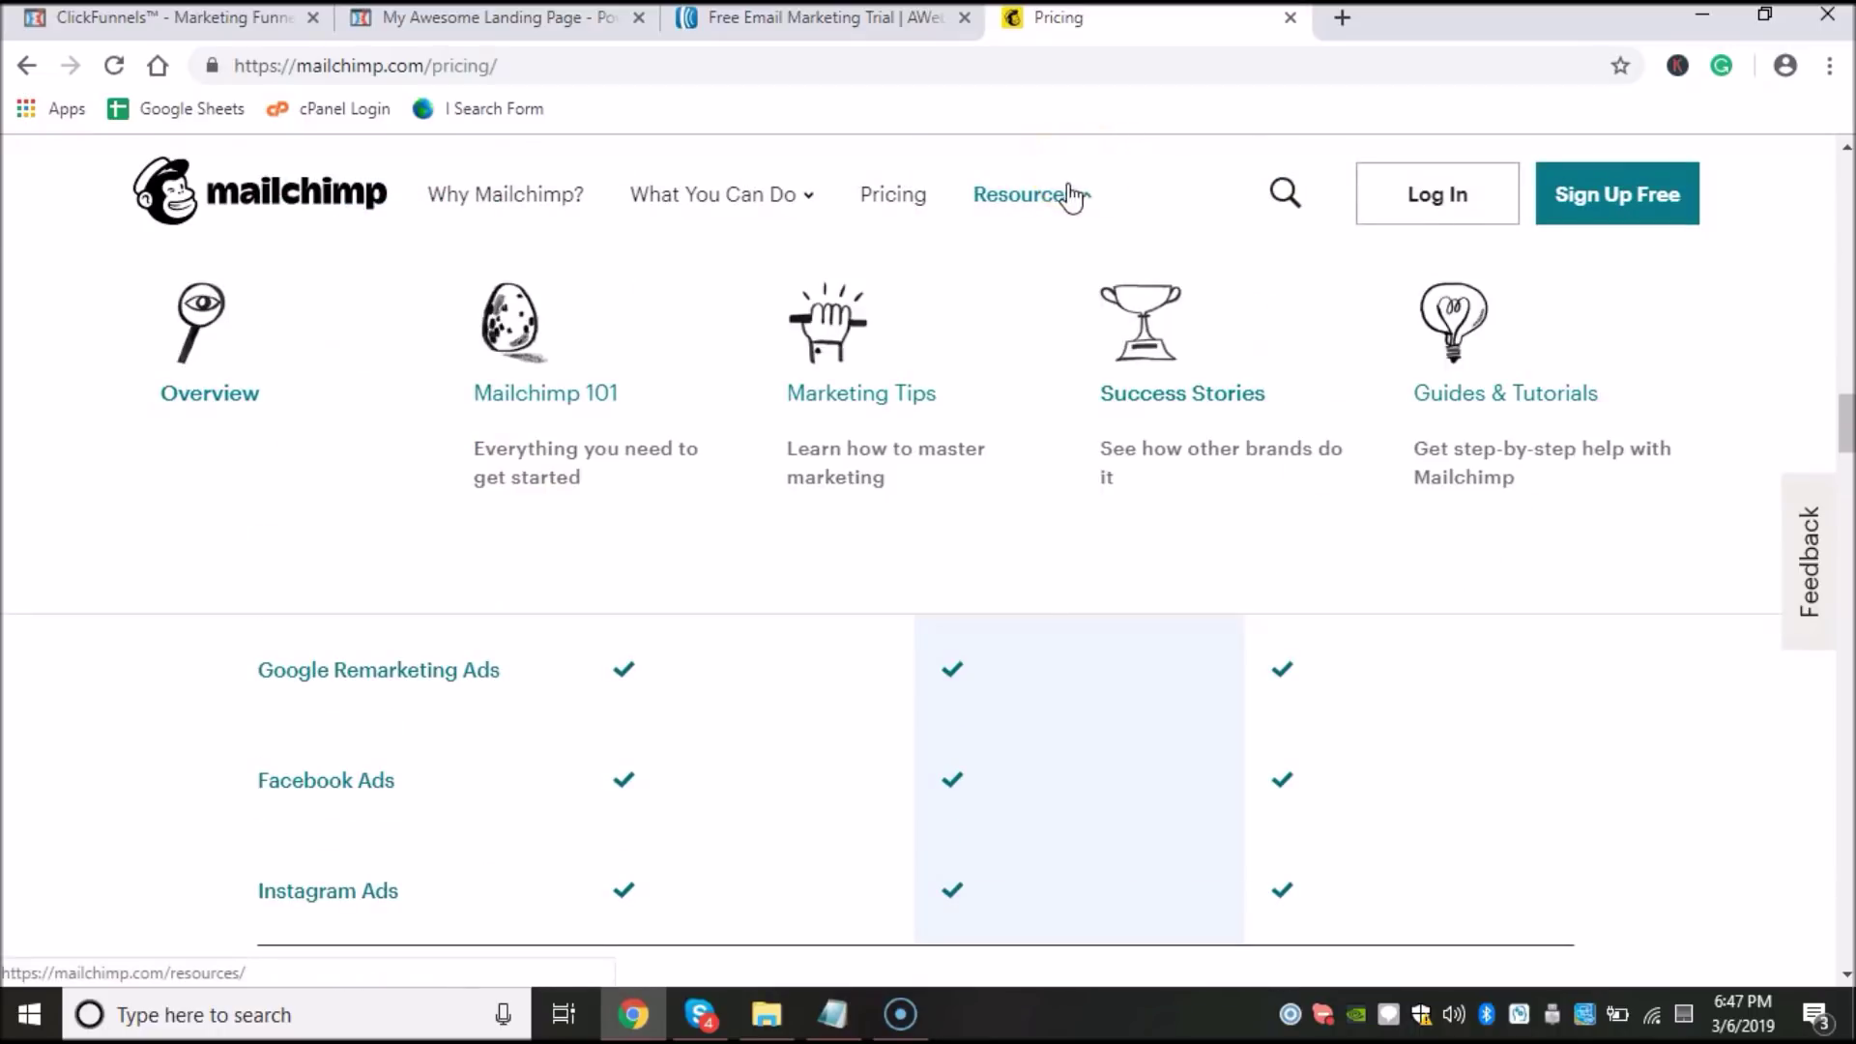
pyautogui.scroll(3, 1211, 317)
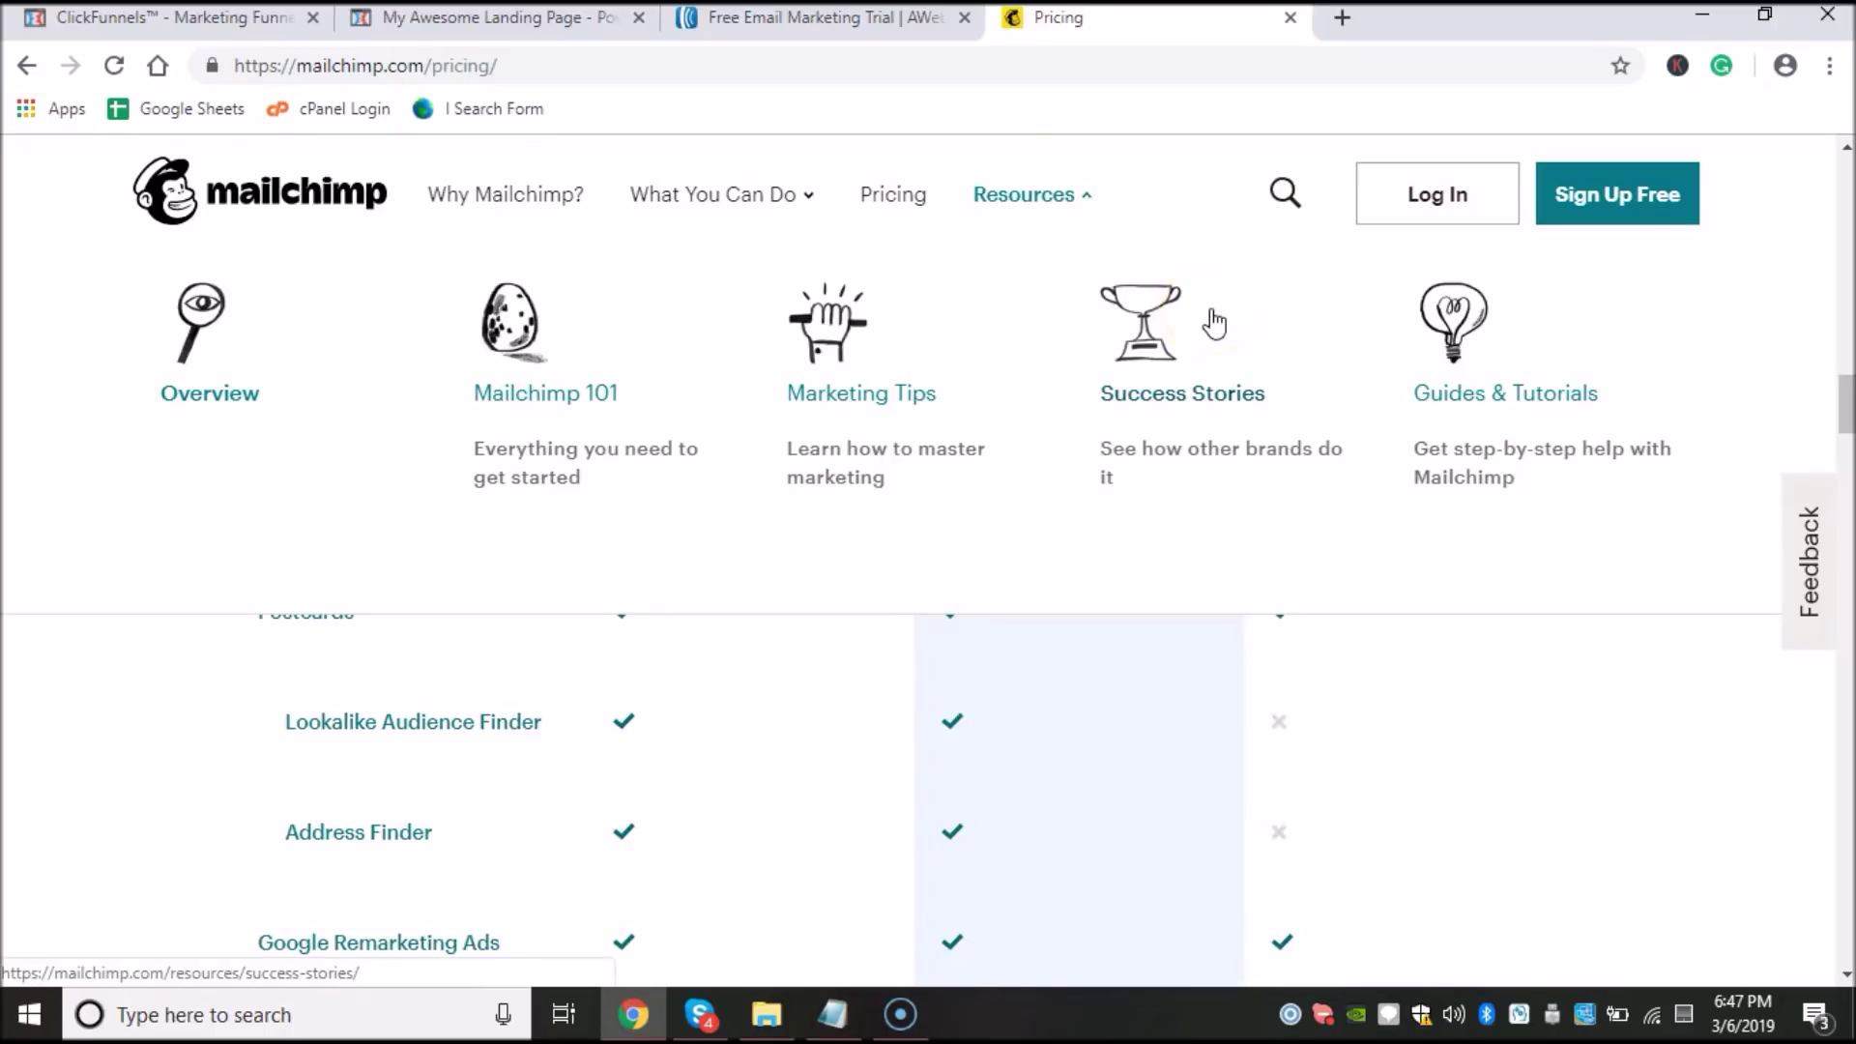
# Step: Compare AWeber's free-trial offer with the support and basic features listed for Mailchimp's plans
pyautogui.click(812, 21)
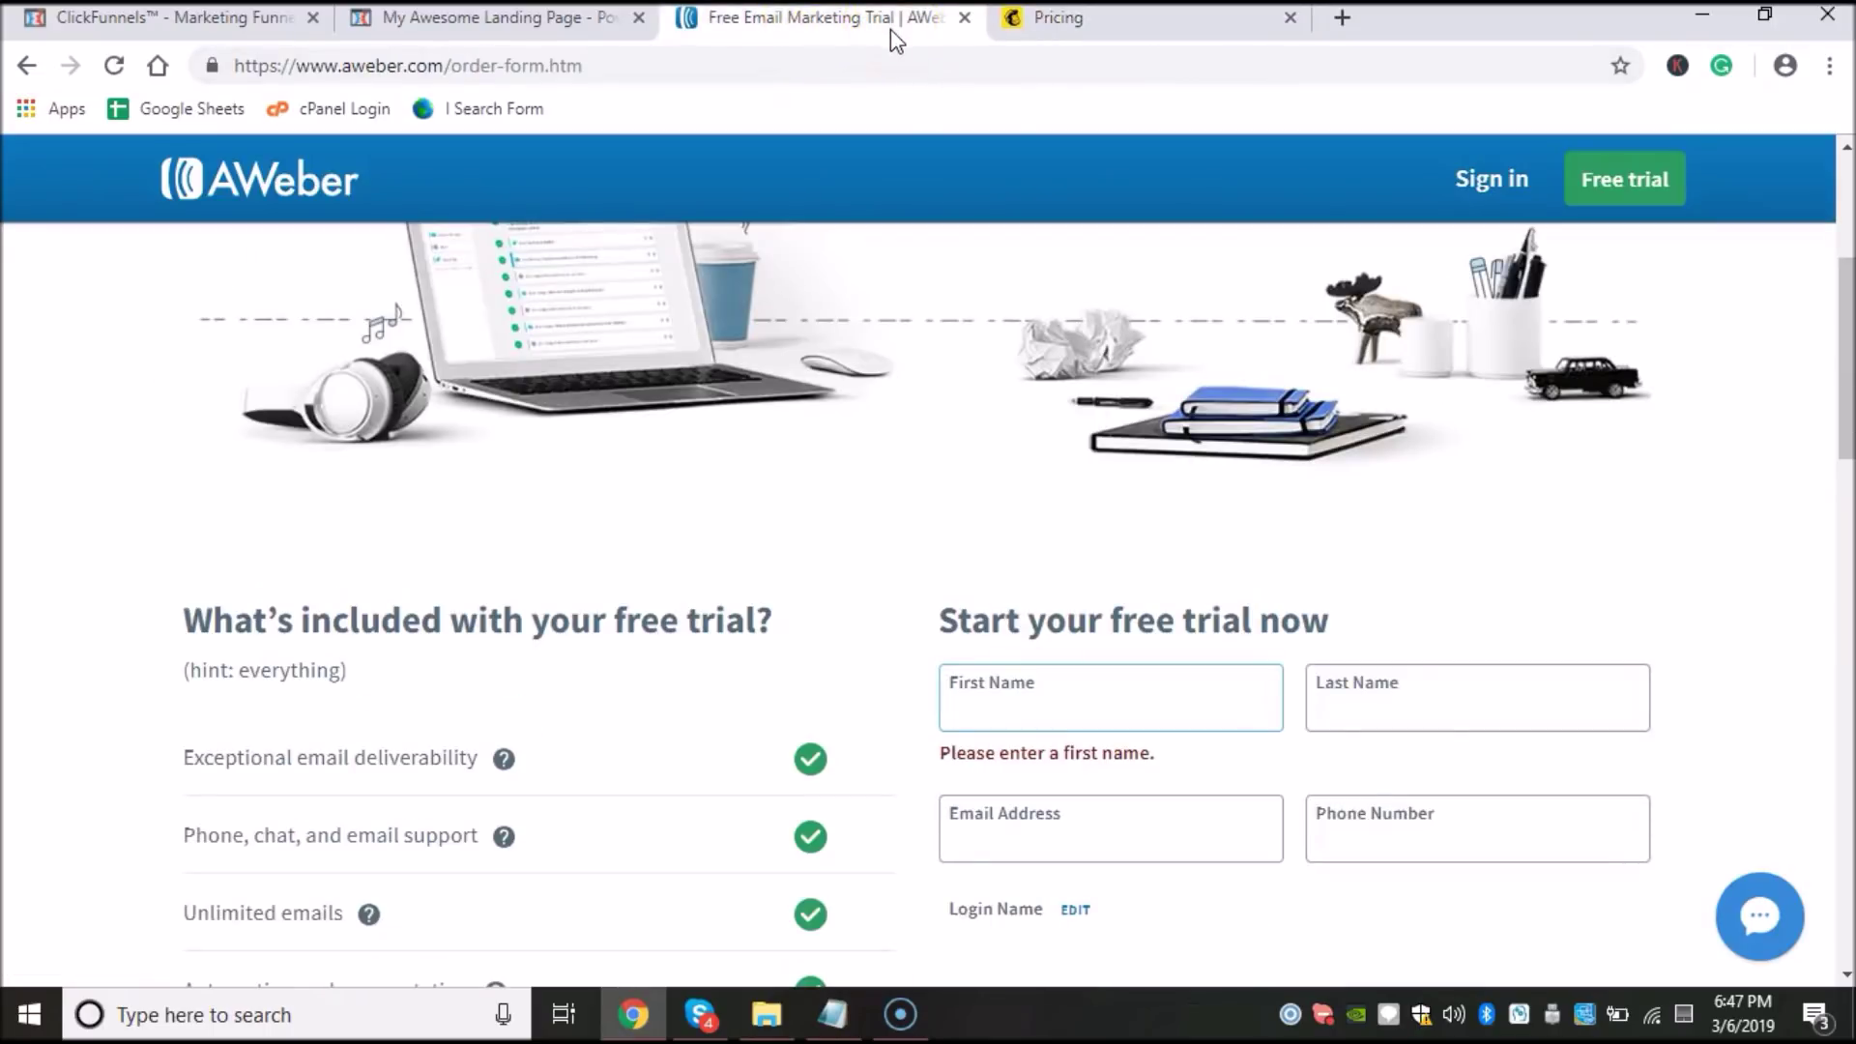
pyautogui.click(1122, 21)
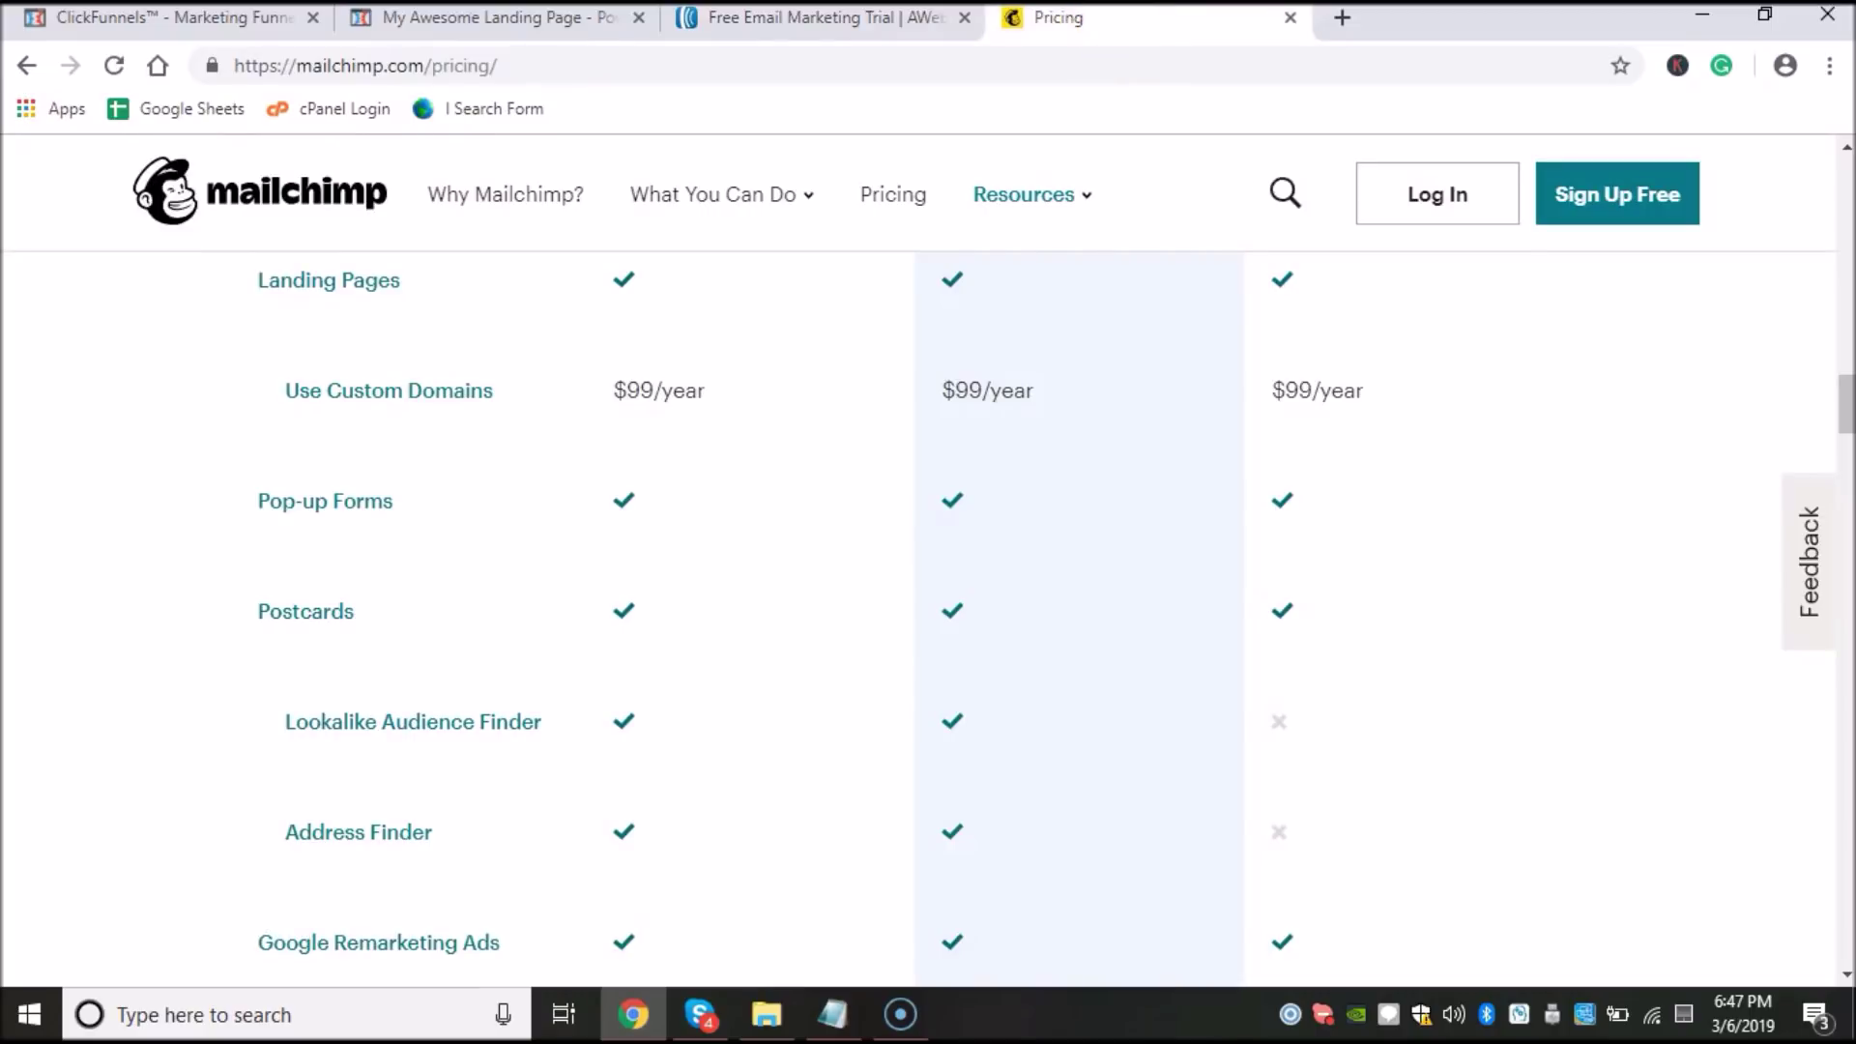
pyautogui.scroll(-5, 1256, 339)
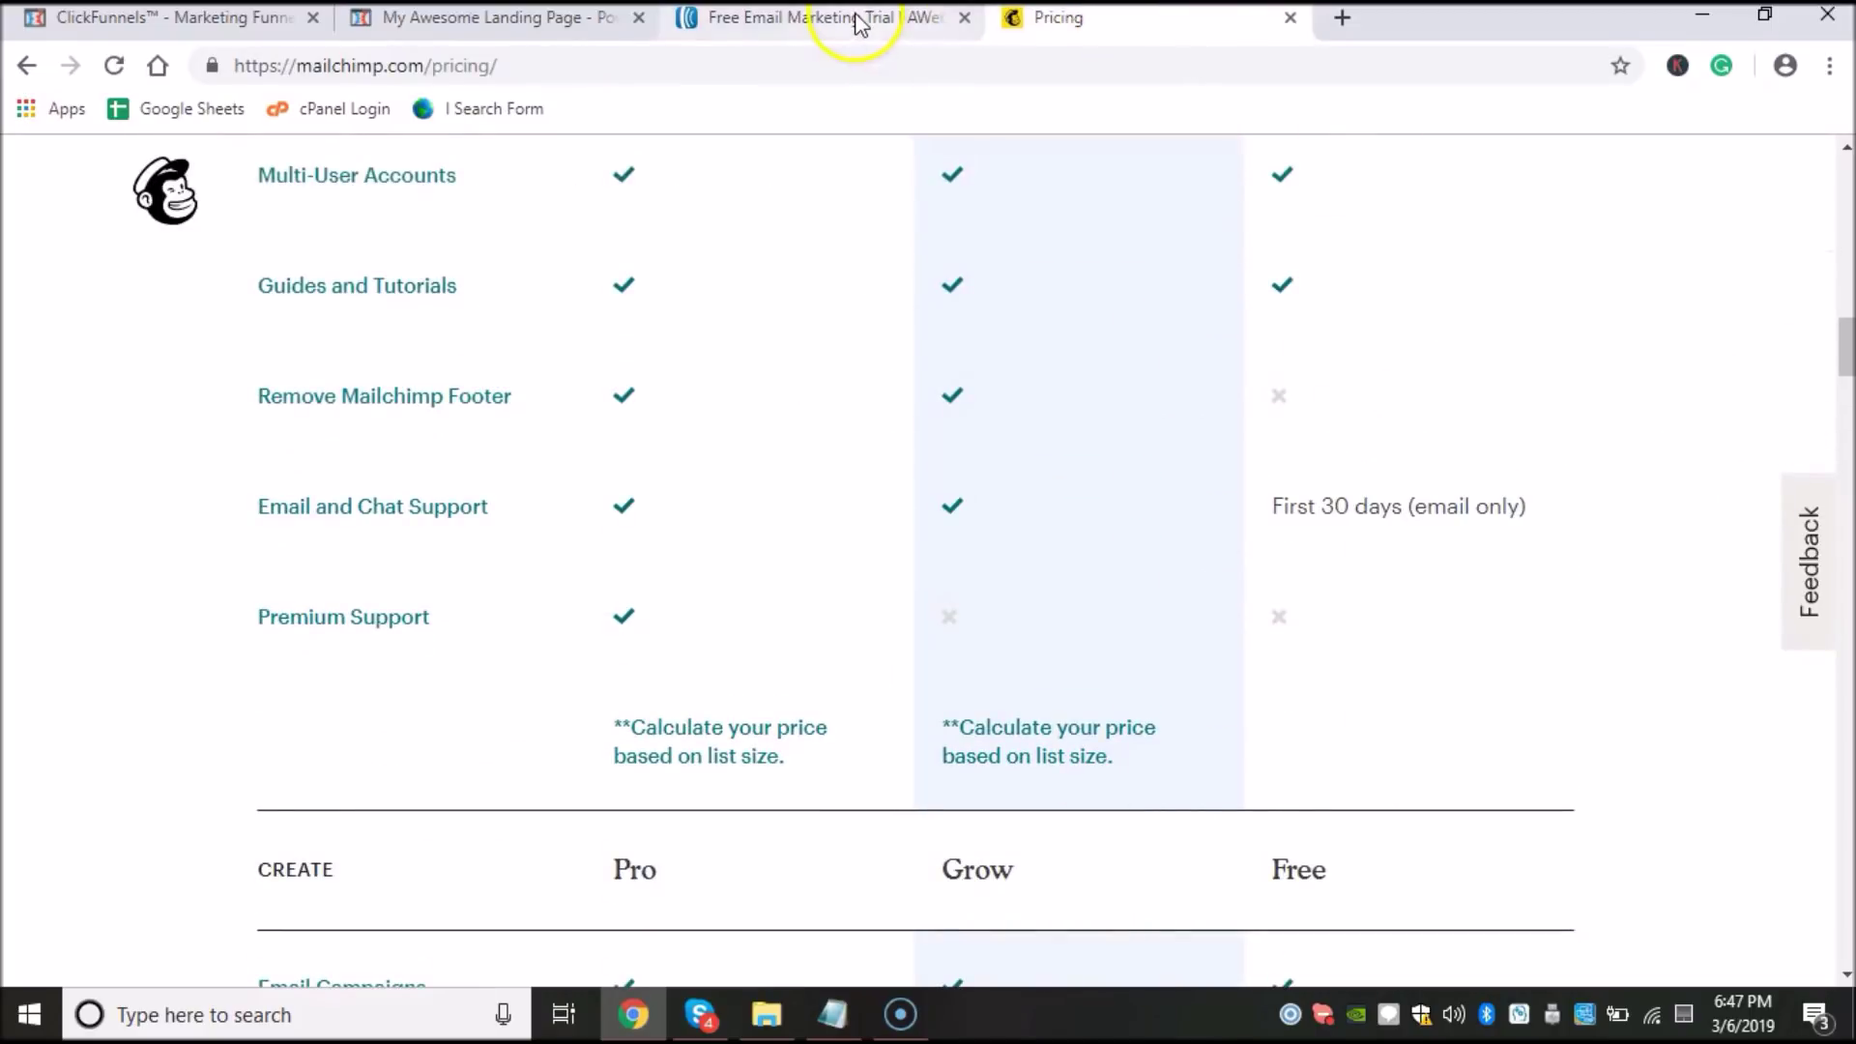
pyautogui.click(856, 31)
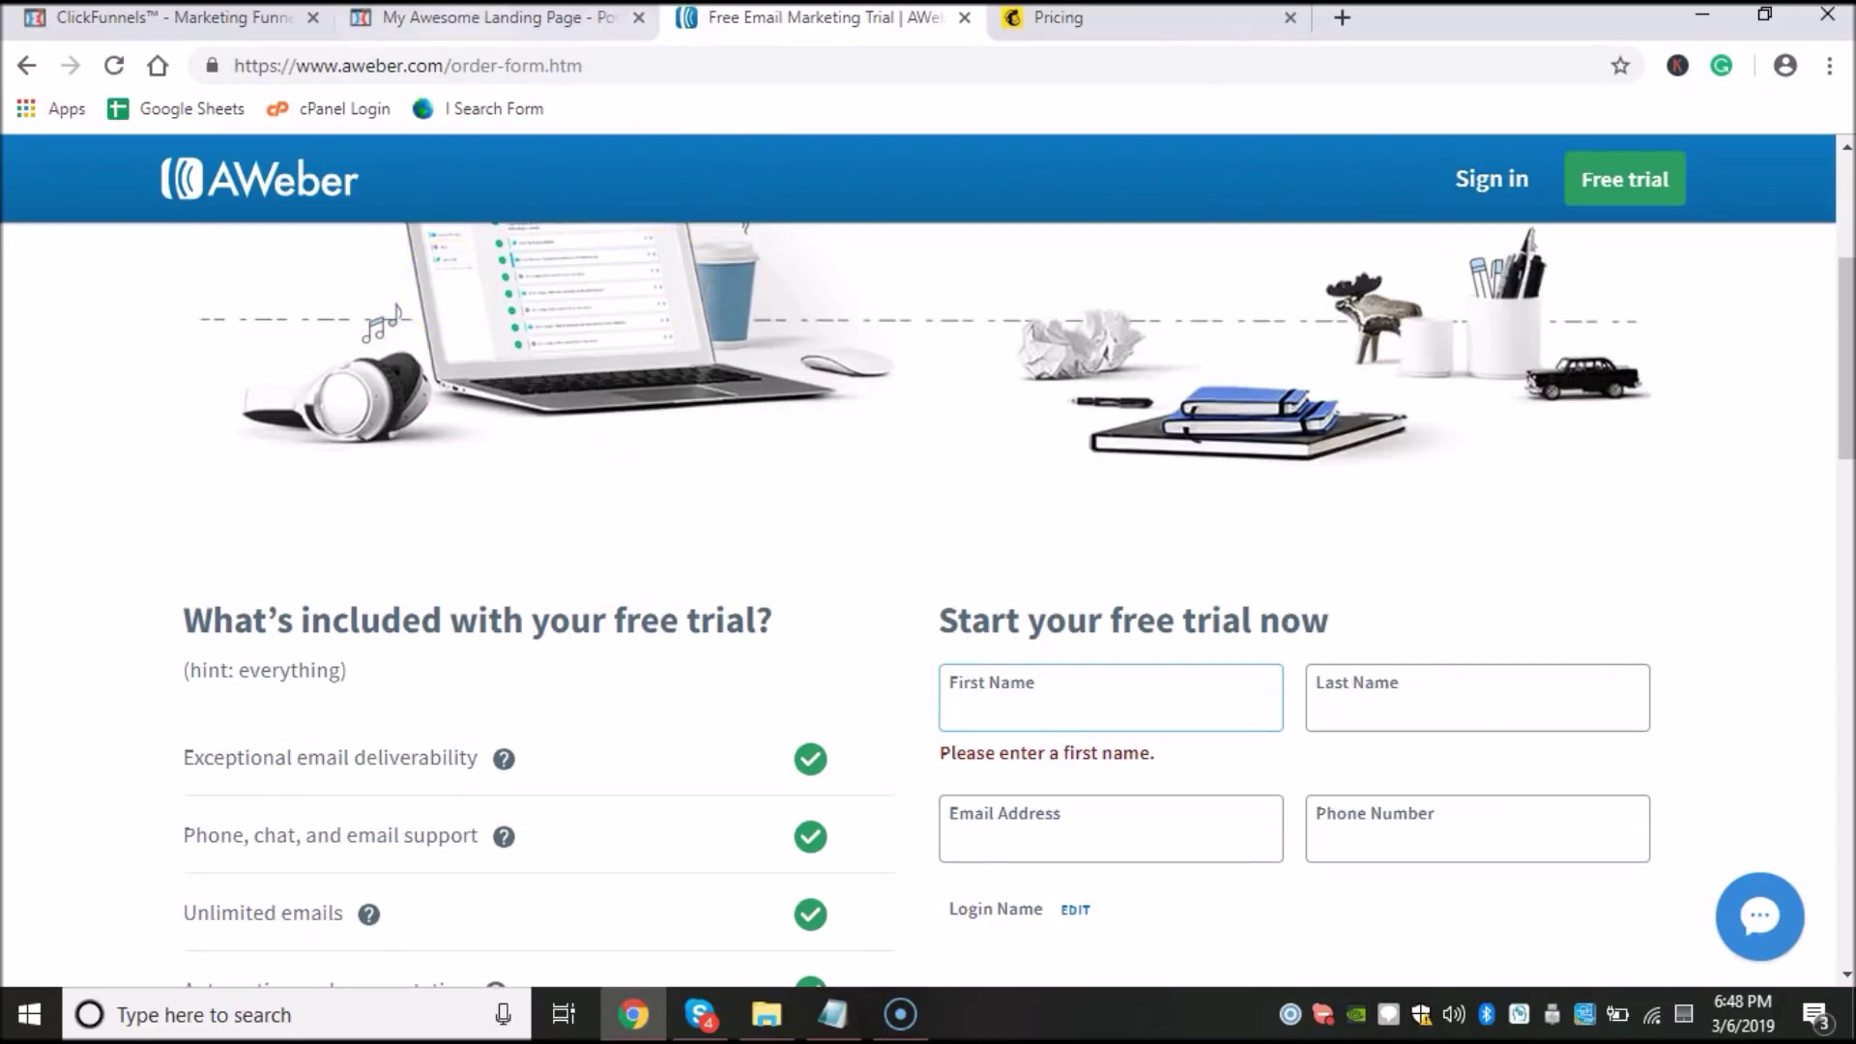
# Step: Return to the optin page in the ClickFunnels editor and switch it to the desktop layout
pyautogui.click(471, 20)
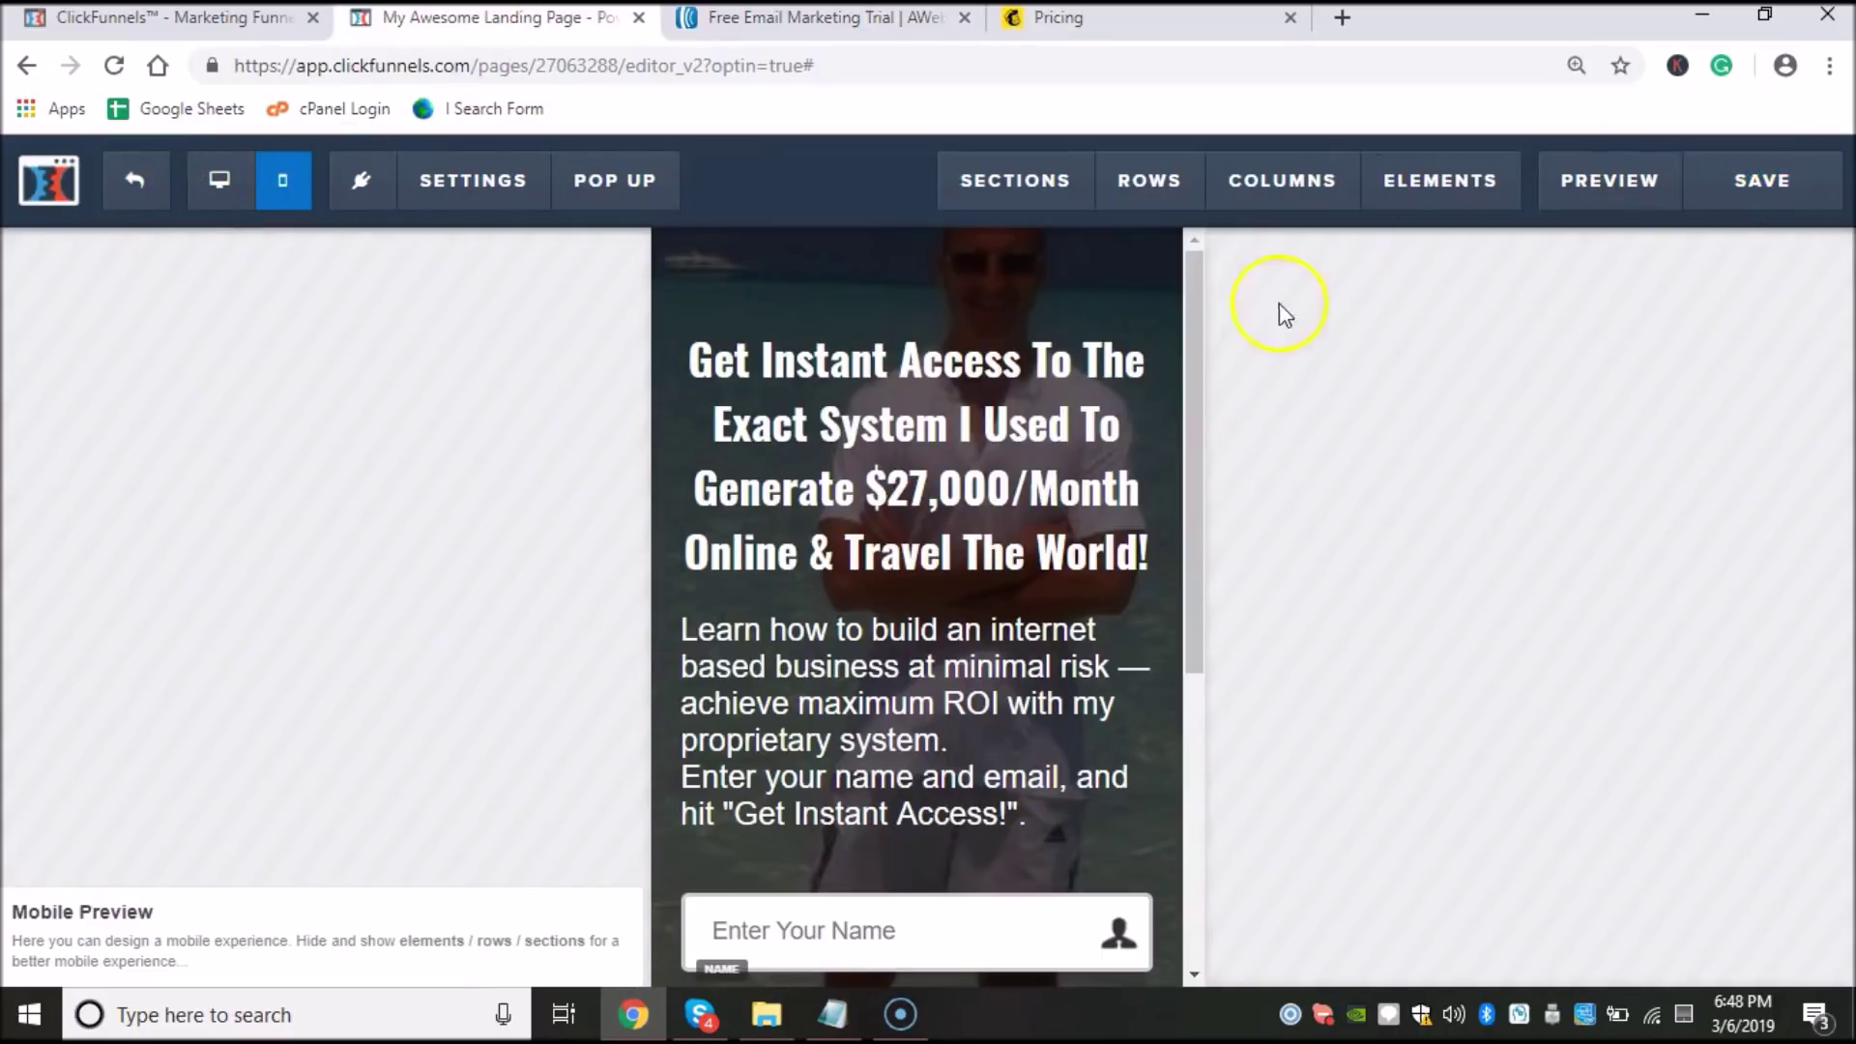
pyautogui.click(219, 179)
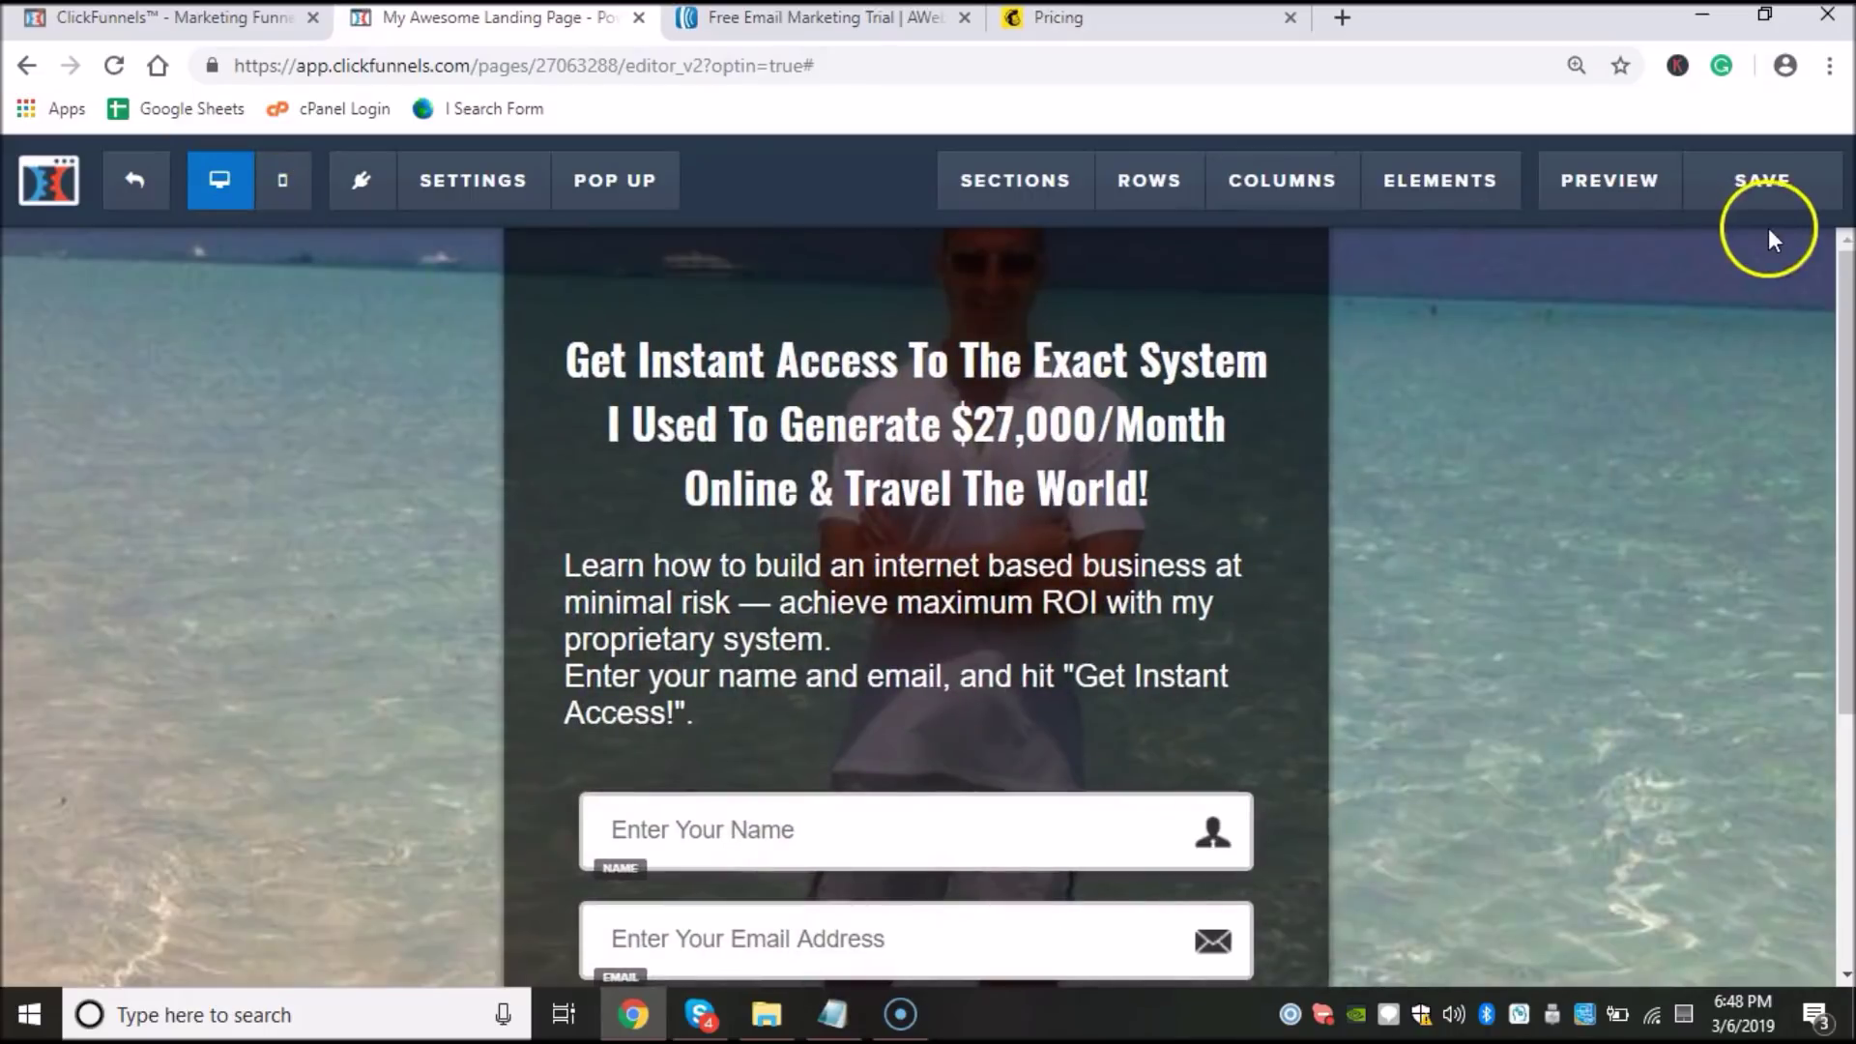
# Step: Set the optin page's SEO title to "Proprietary System"
pyautogui.click(1763, 188)
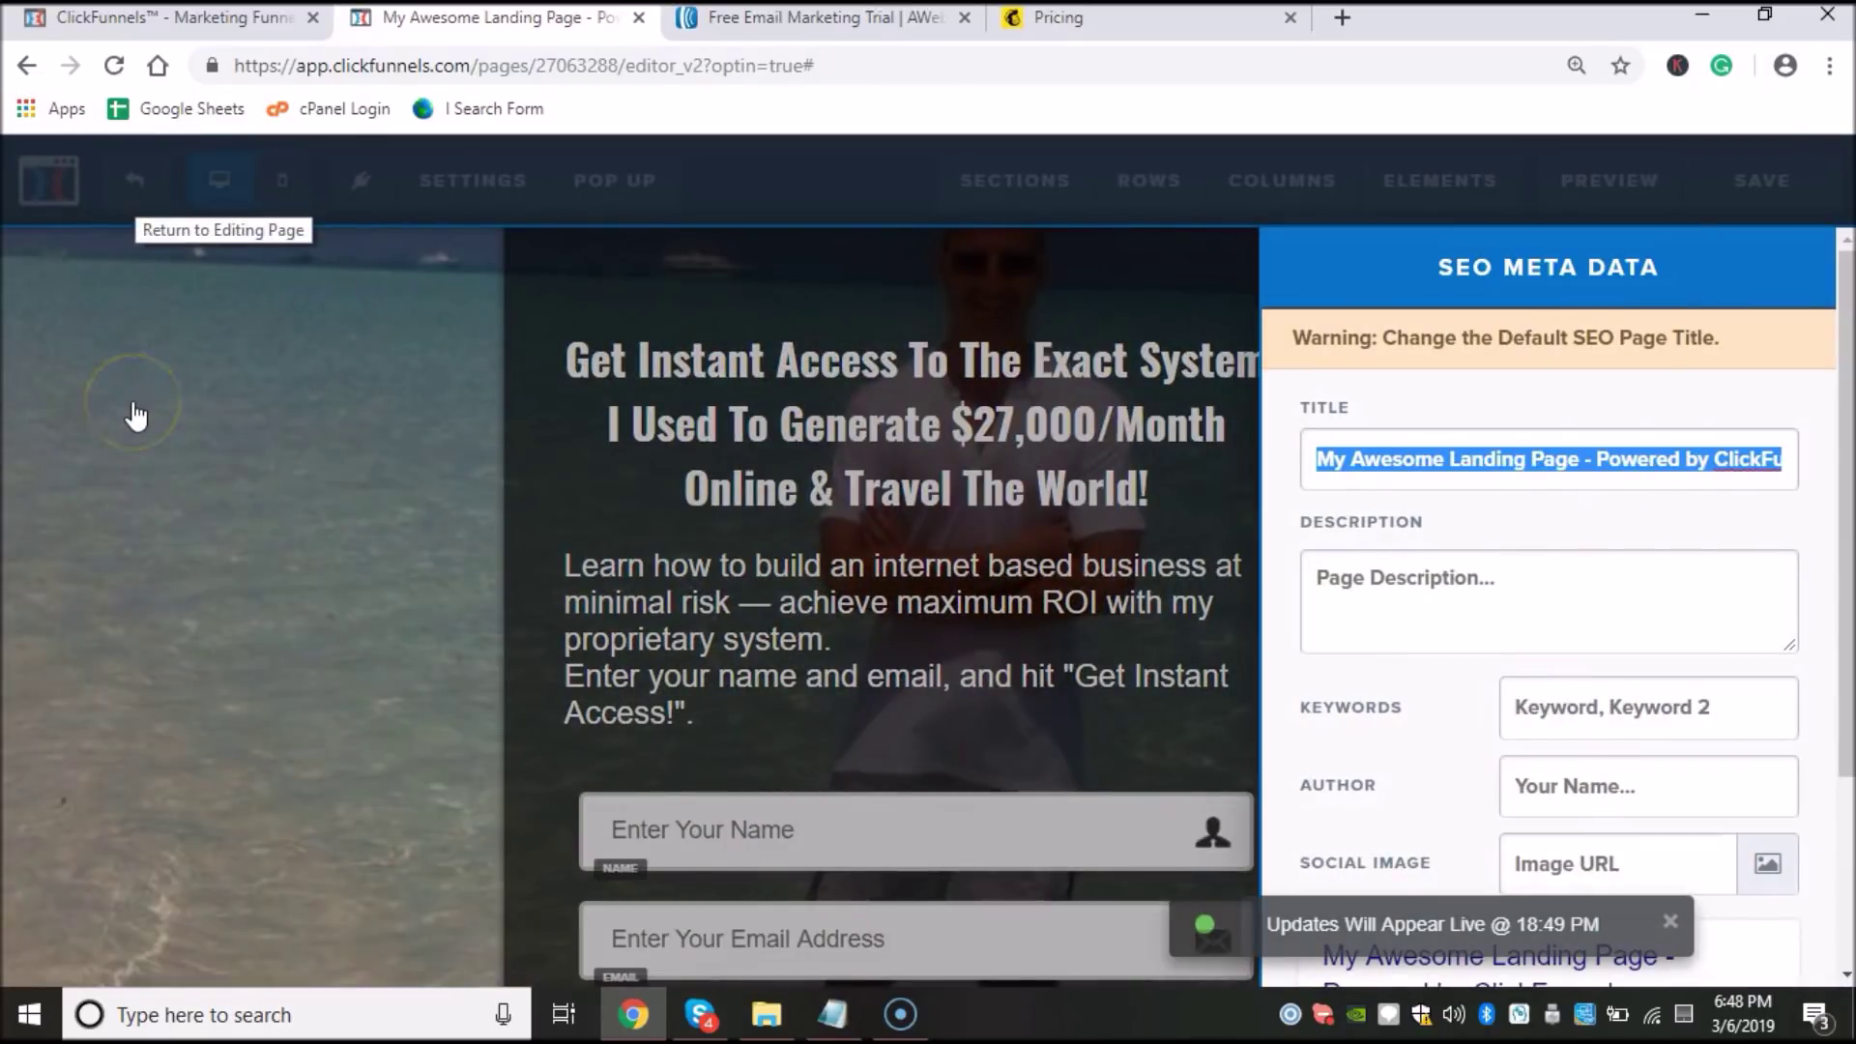
pyautogui.click(1590, 573)
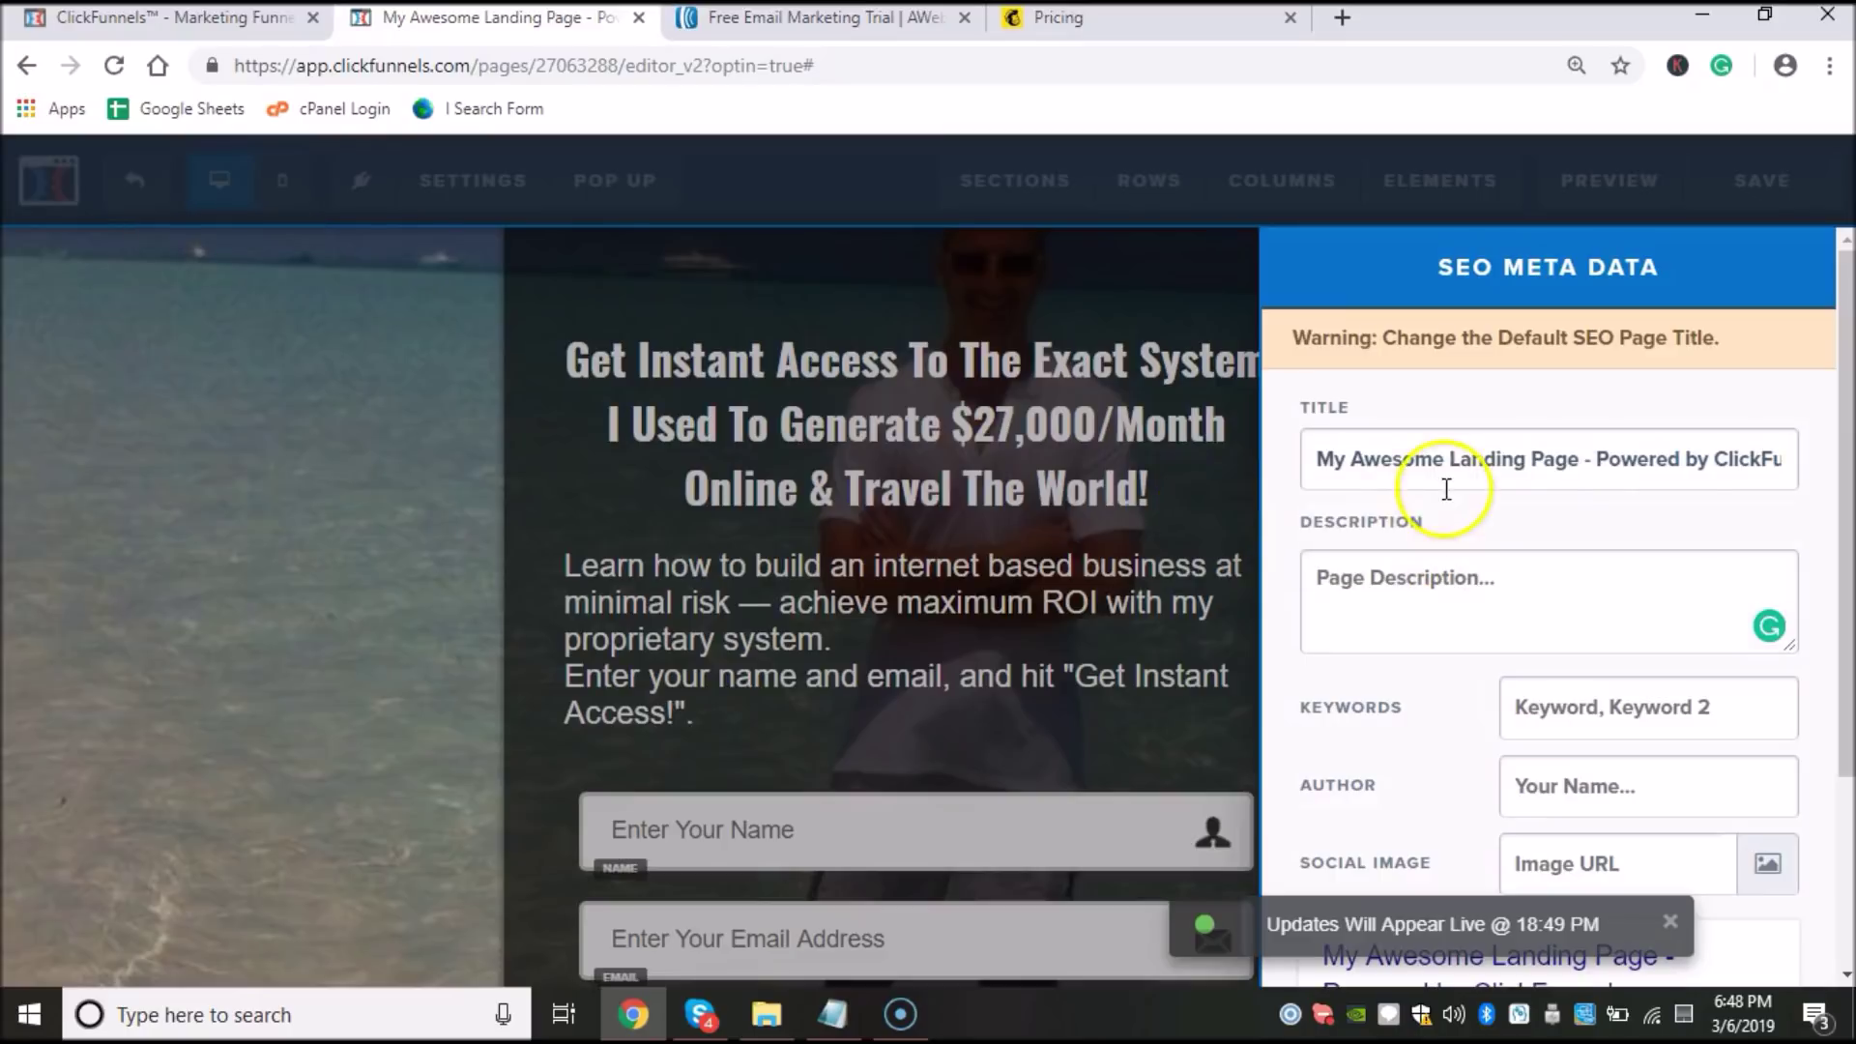
pyautogui.moveTo(1354, 468); pyautogui.dragTo(1769, 460)
pyautogui.click(1767, 462)
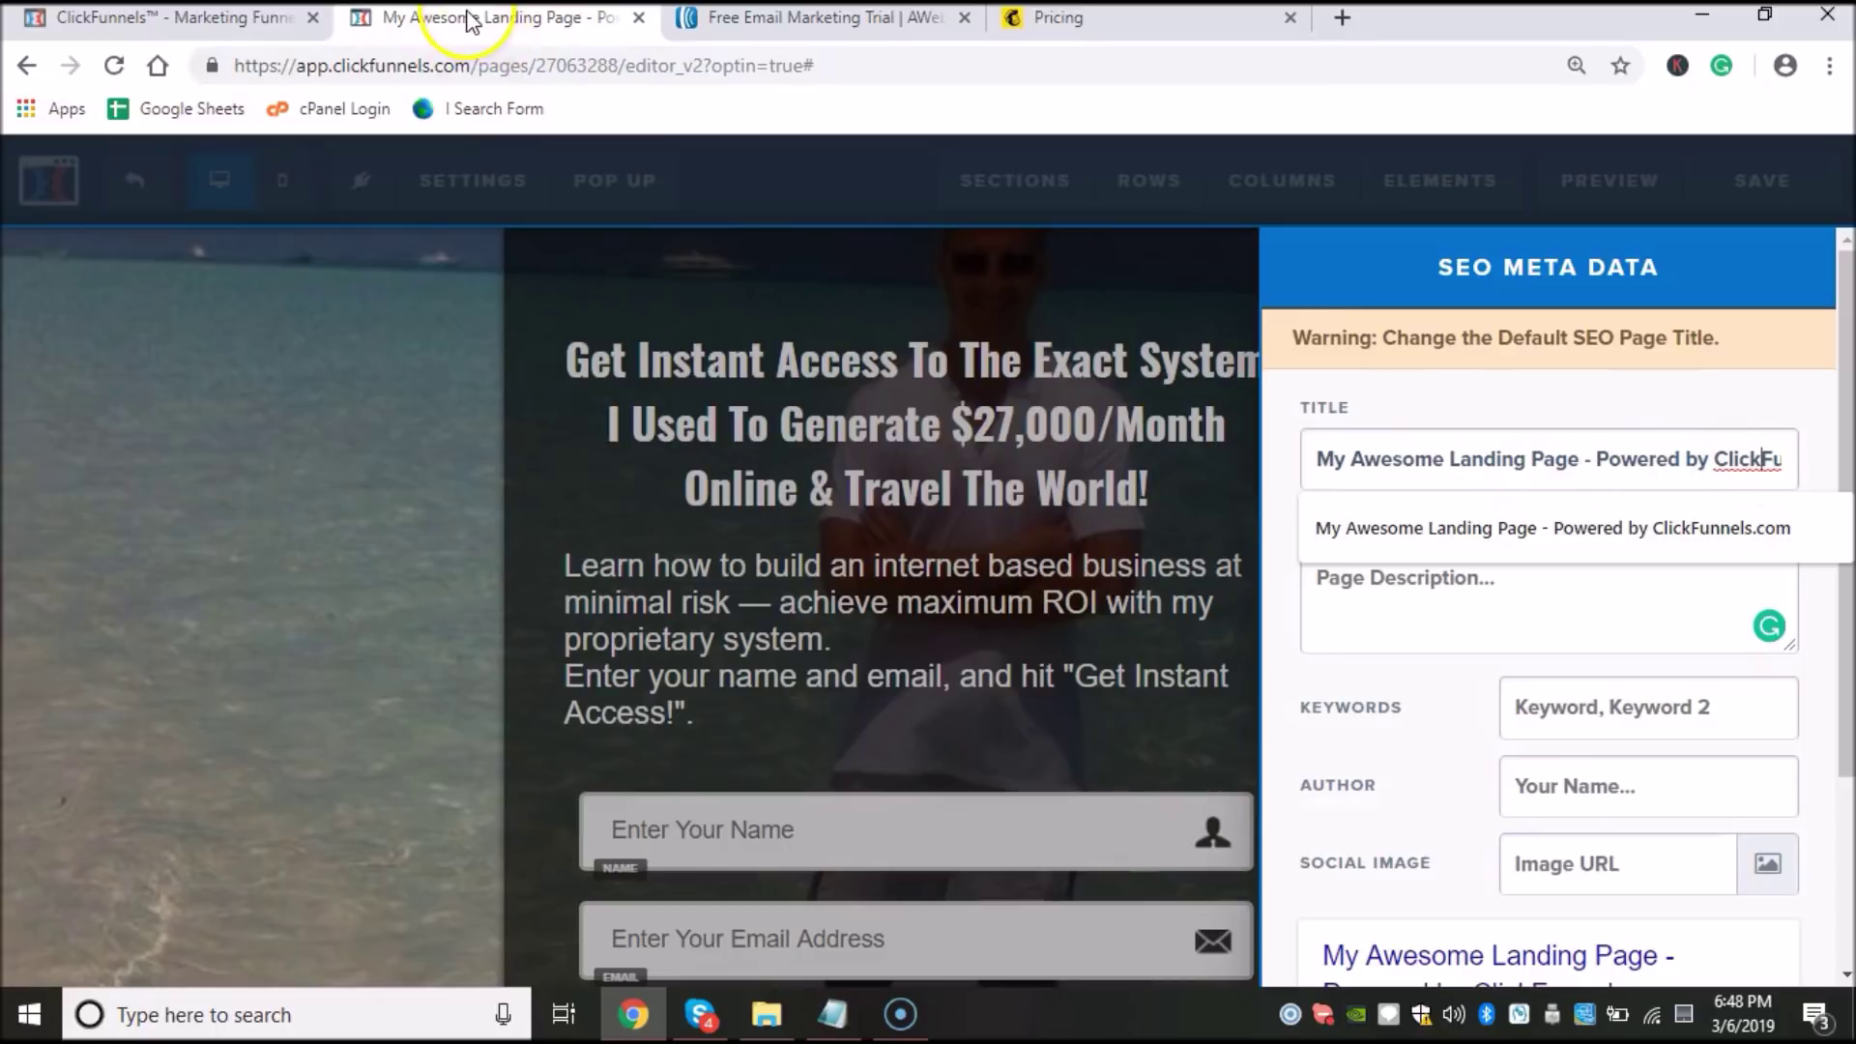
pyautogui.moveTo(1320, 459); pyautogui.dragTo(1840, 444)
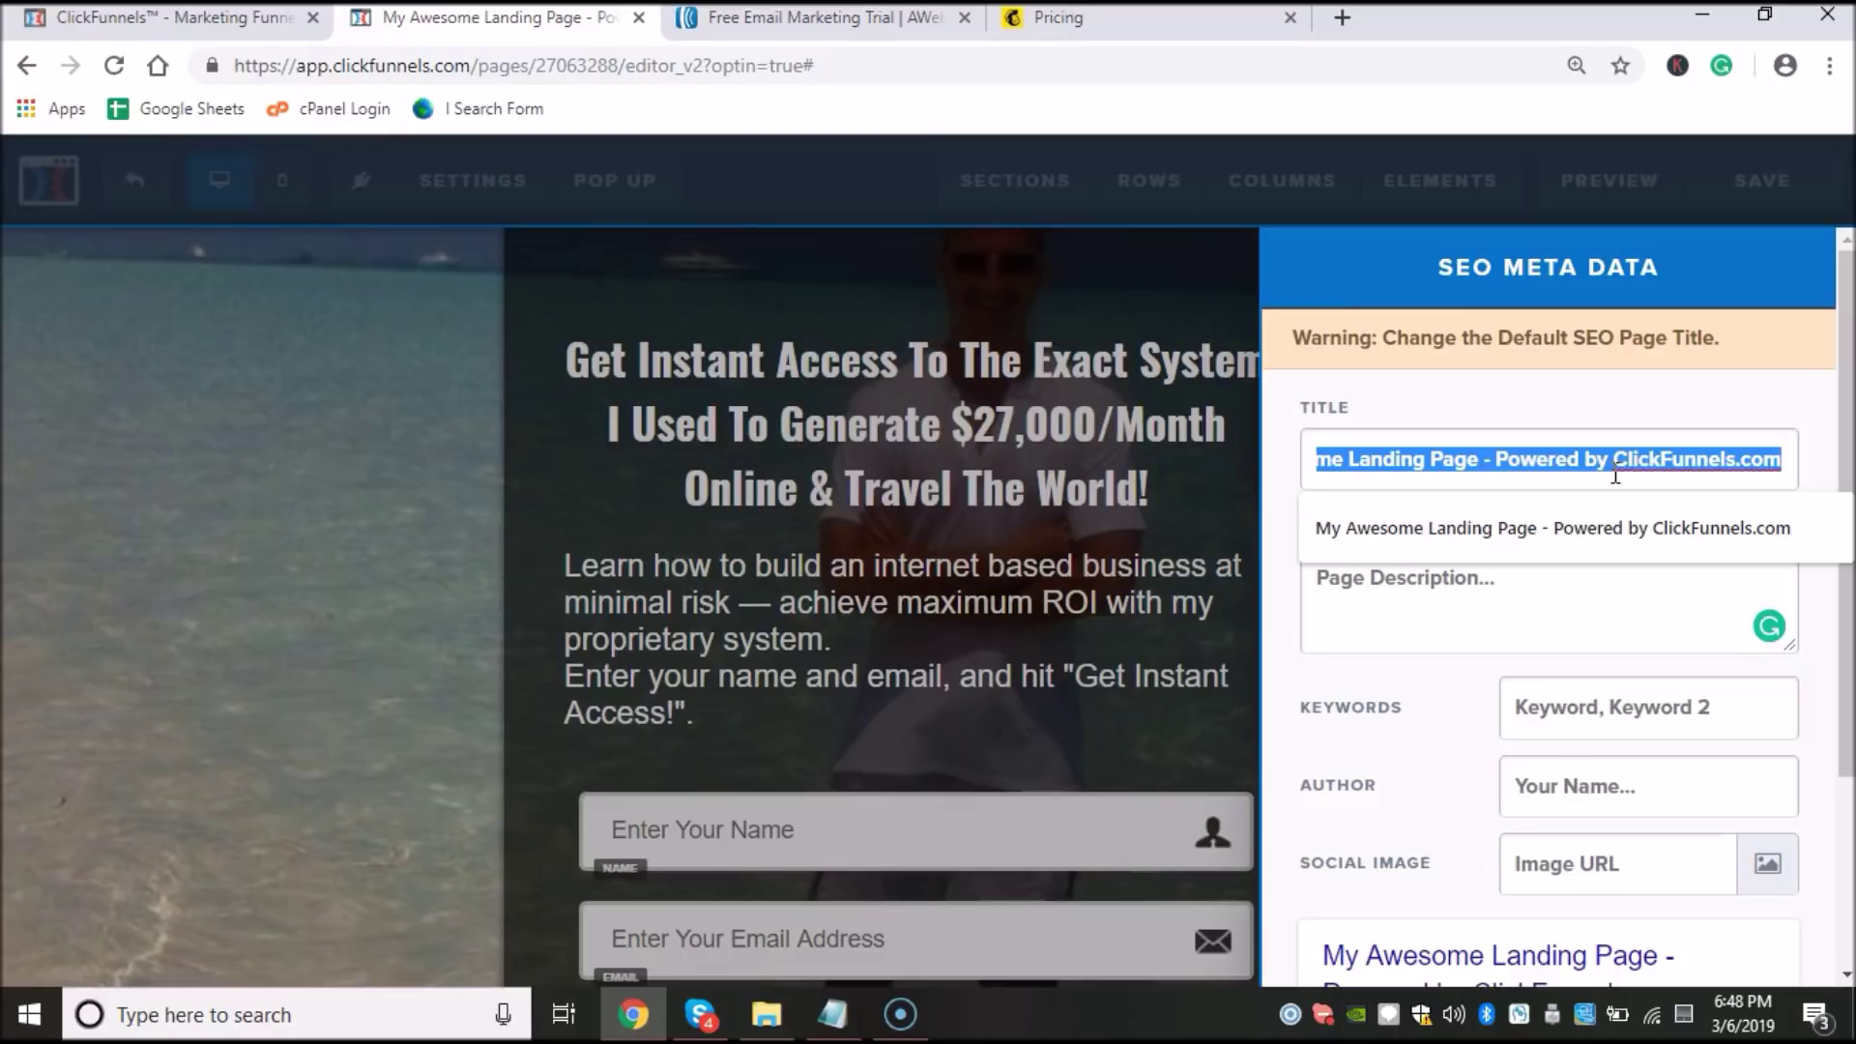
pyautogui.write('Proprietary System')
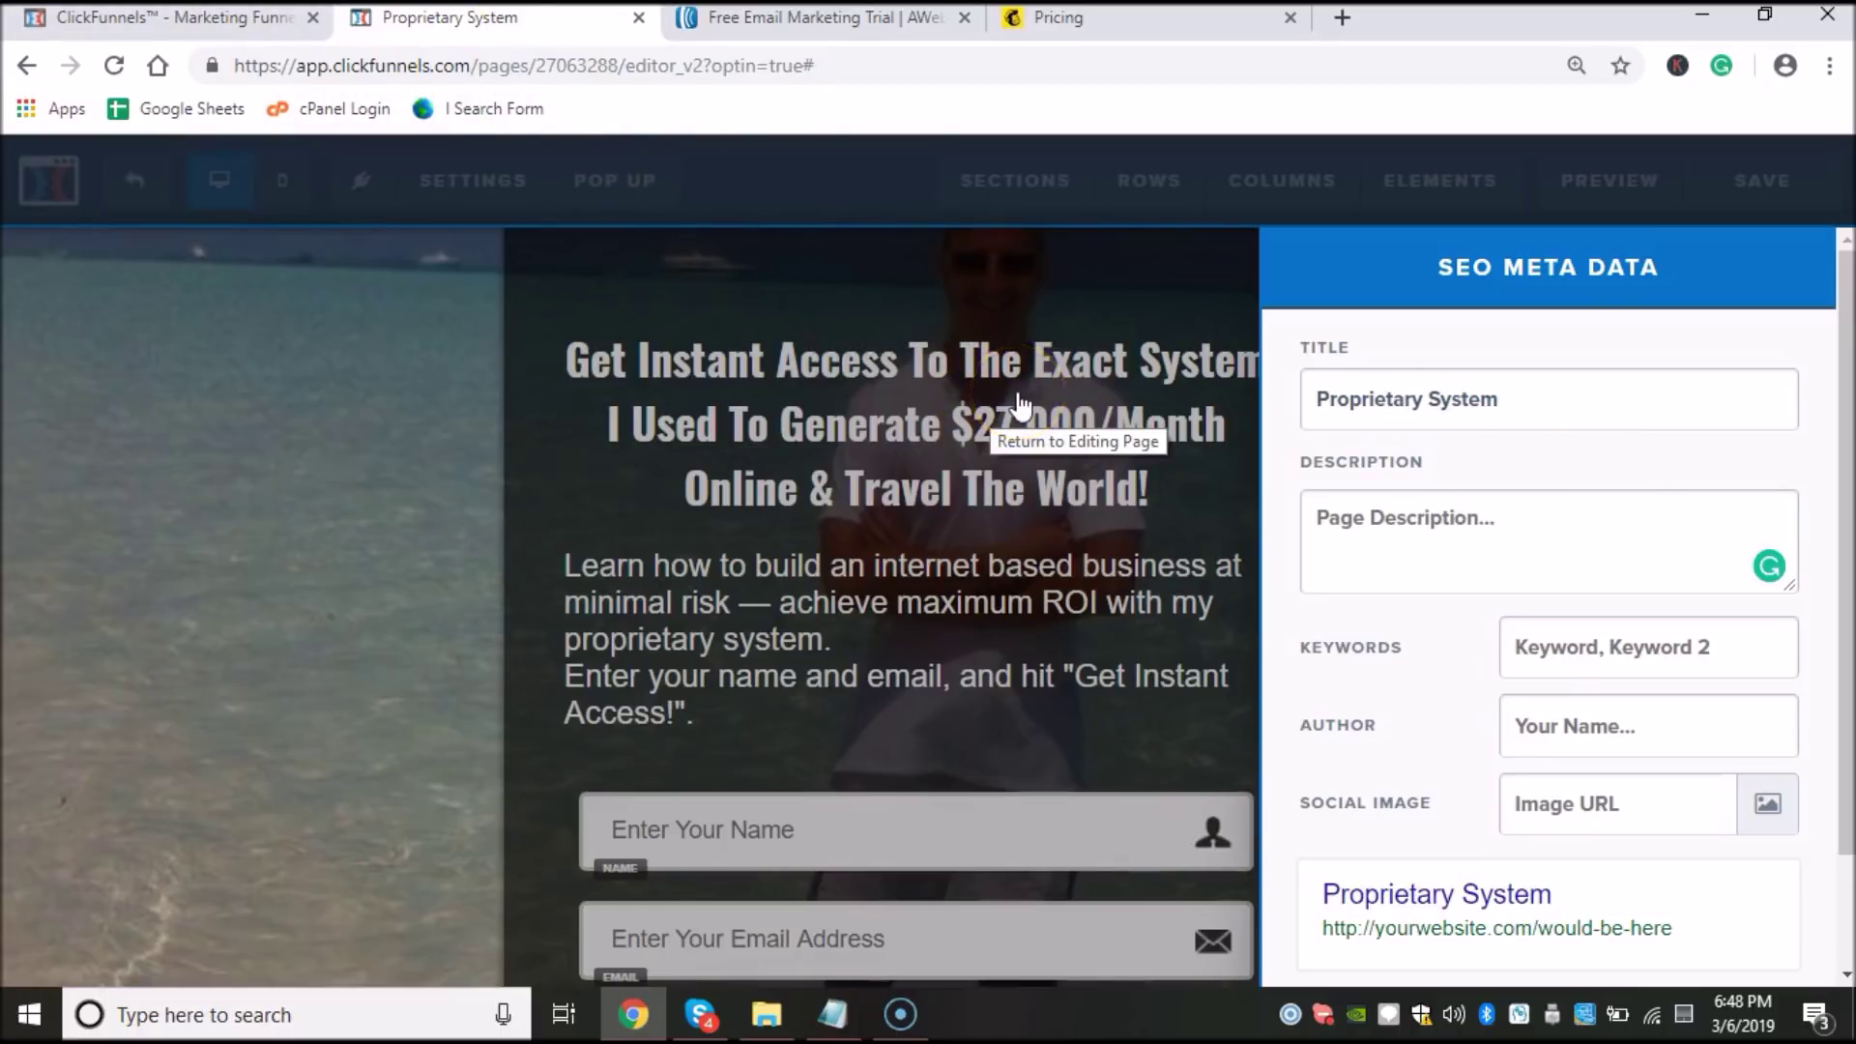
# Step: Review the remaining SEO metadata fields and link previews, and save the optin page
pyautogui.scroll(-2, 1533, 696)
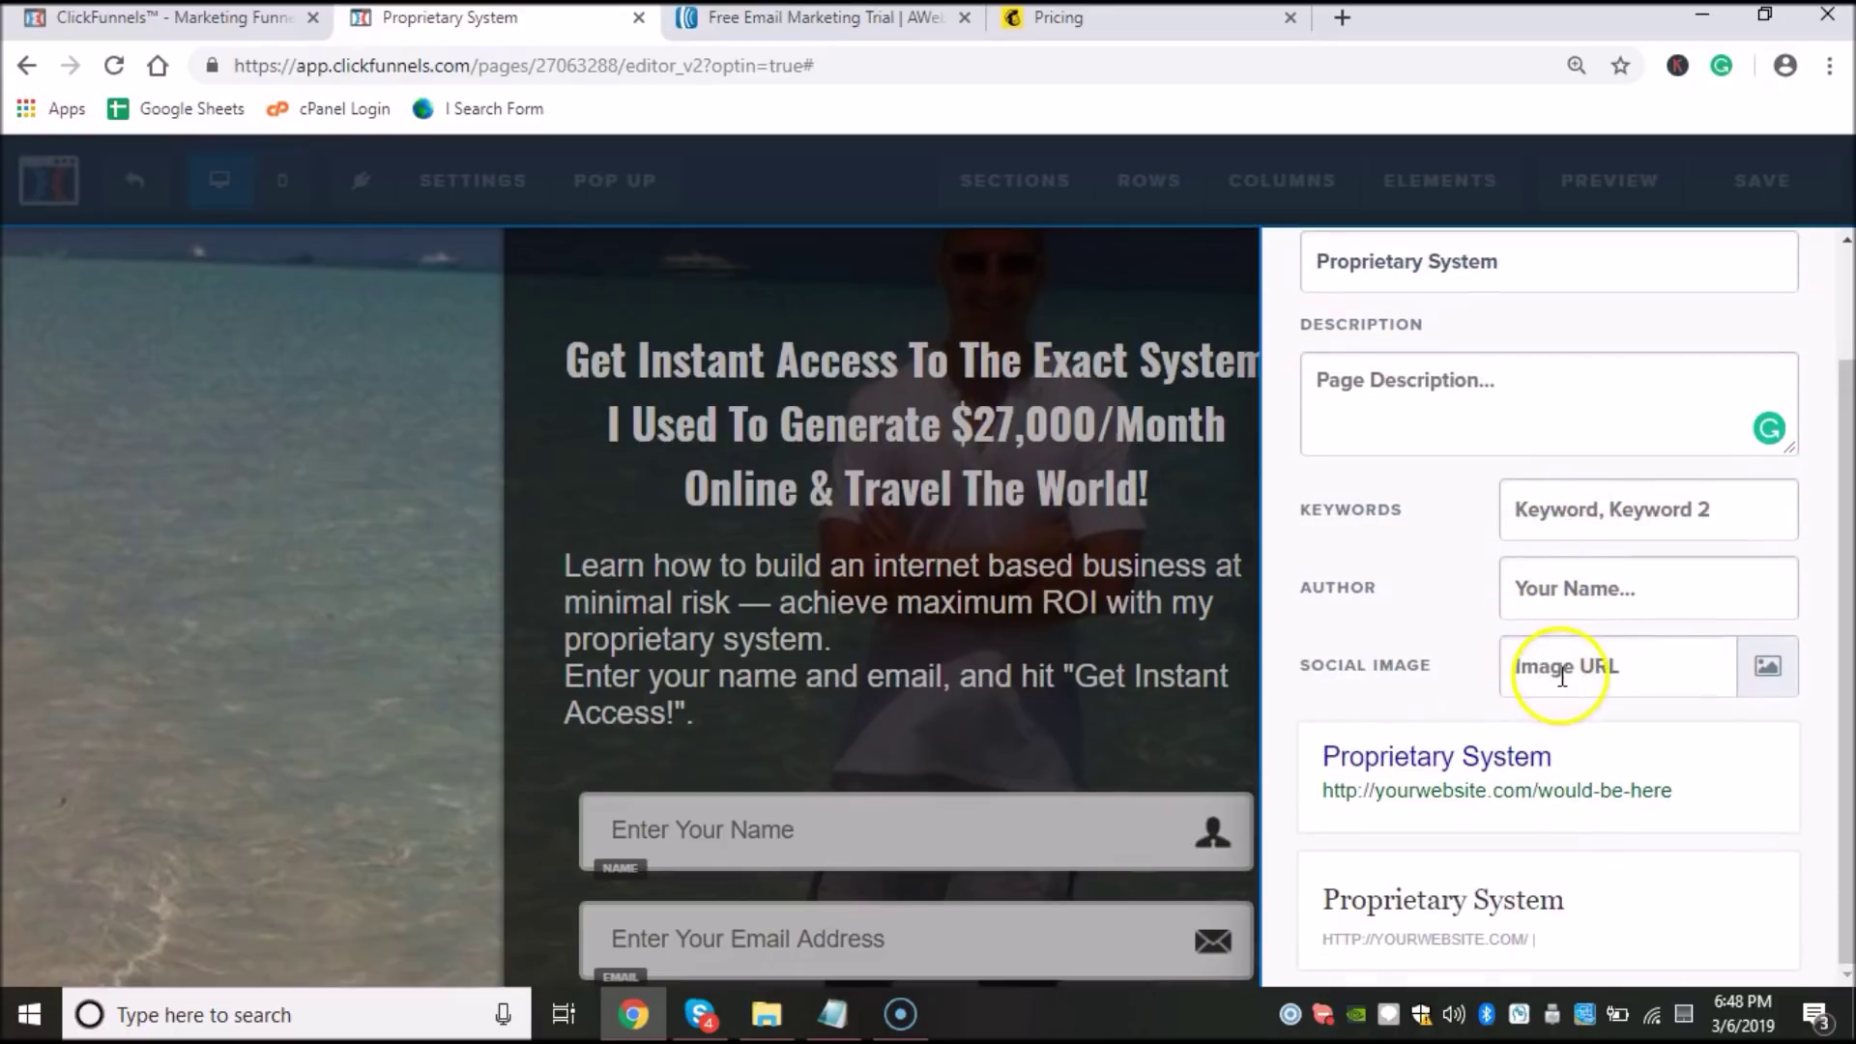
pyautogui.scroll(2, 1401, 506)
pyautogui.scroll(-2, 1430, 531)
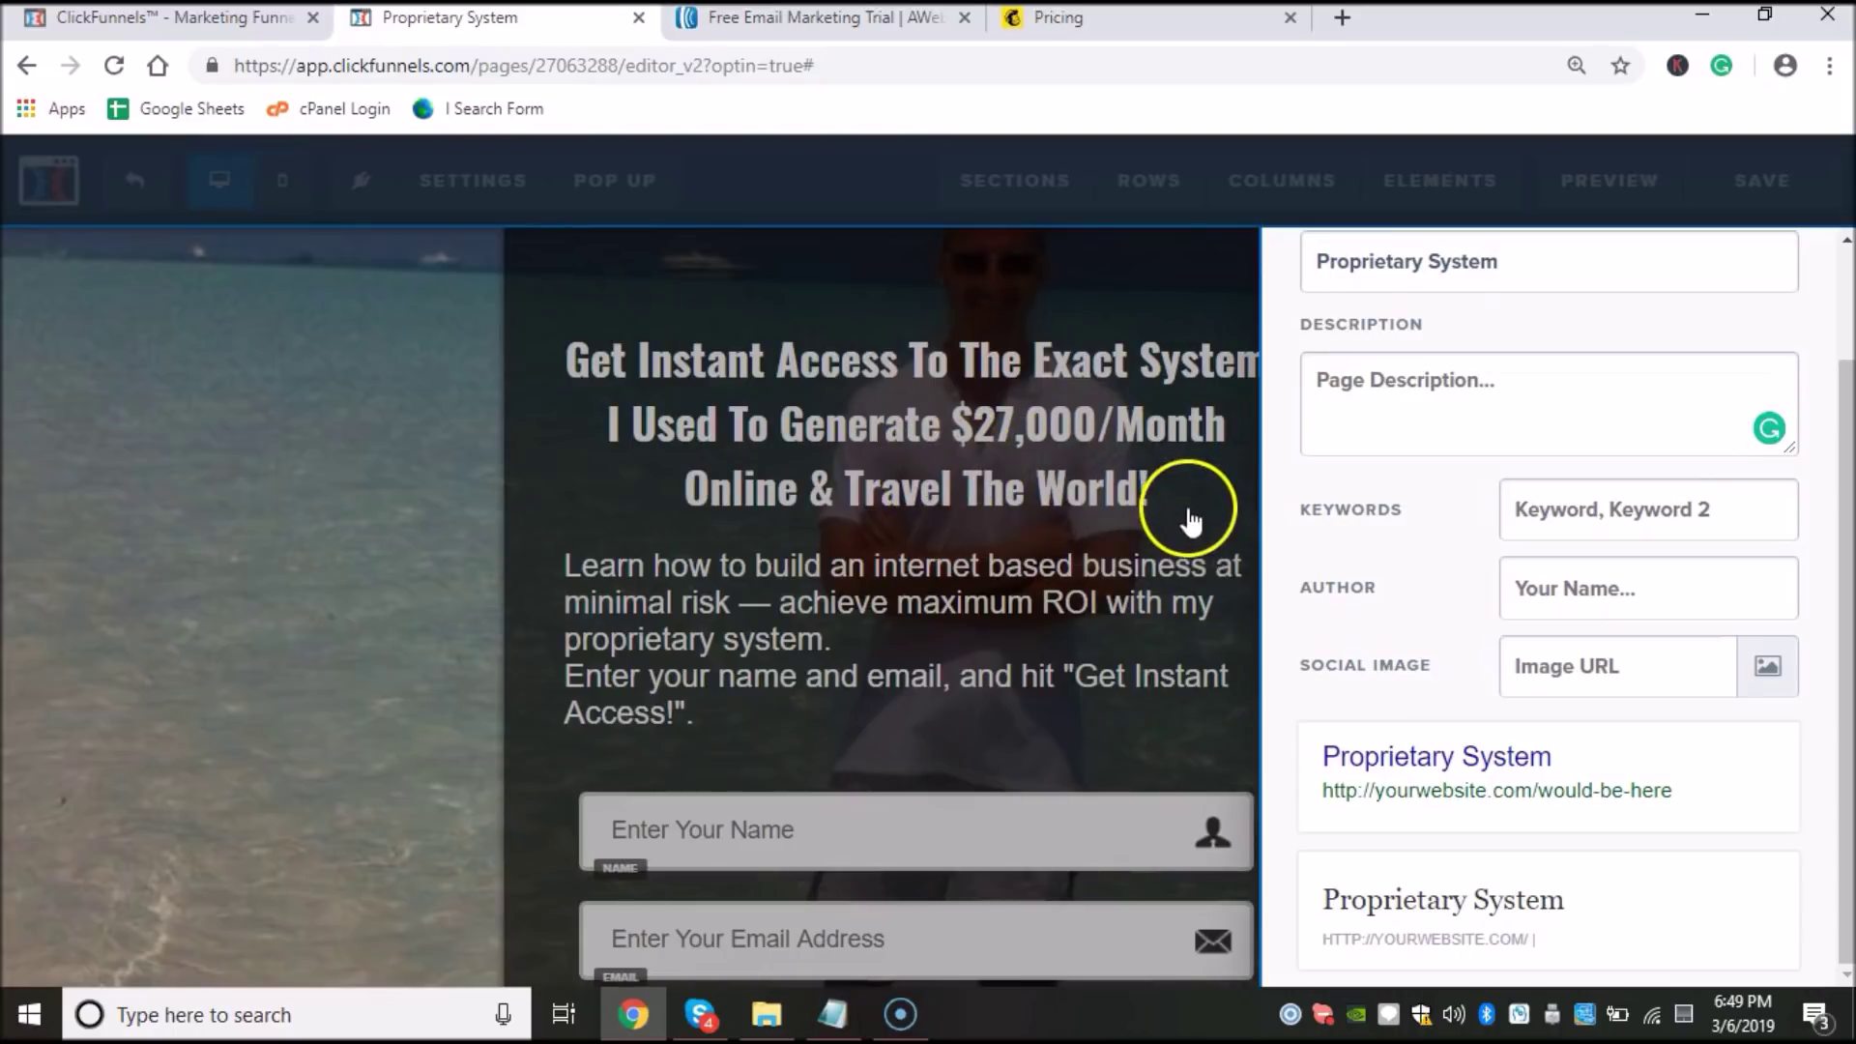
pyautogui.scroll(2, 1315, 517)
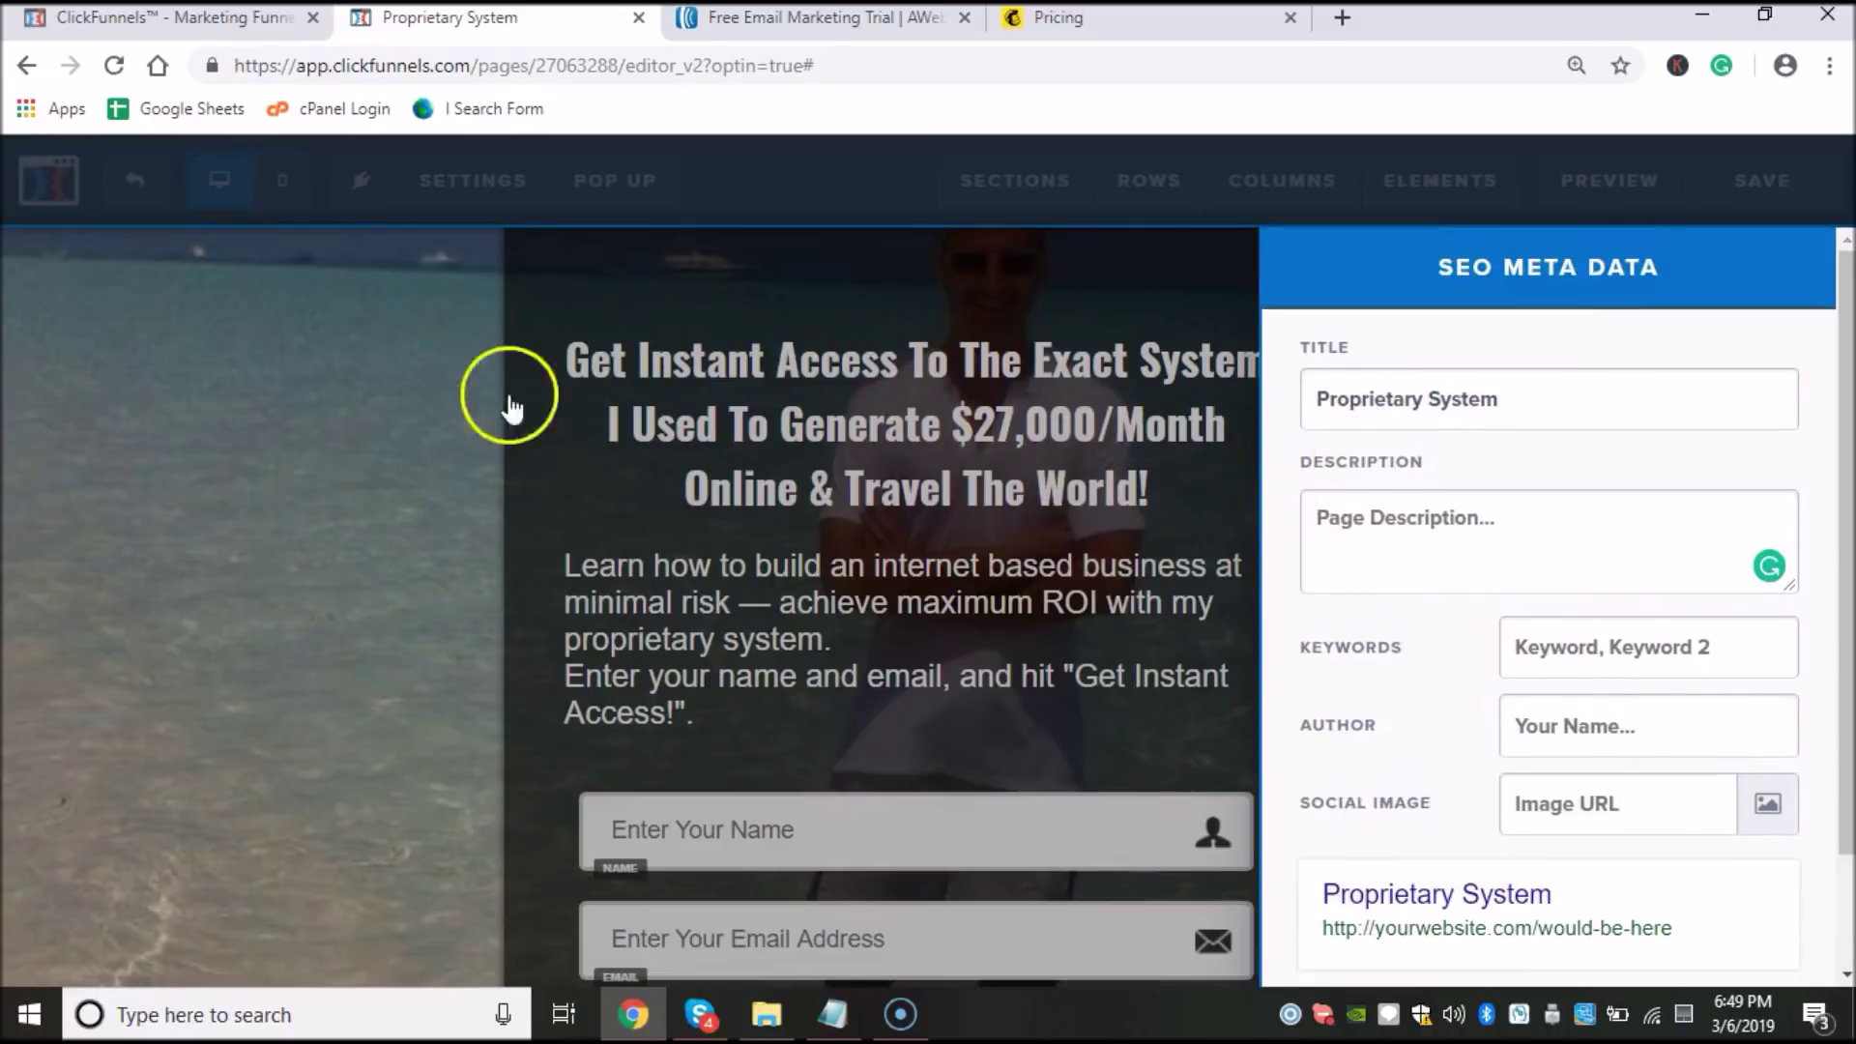
pyautogui.click(344, 422)
pyautogui.click(1784, 183)
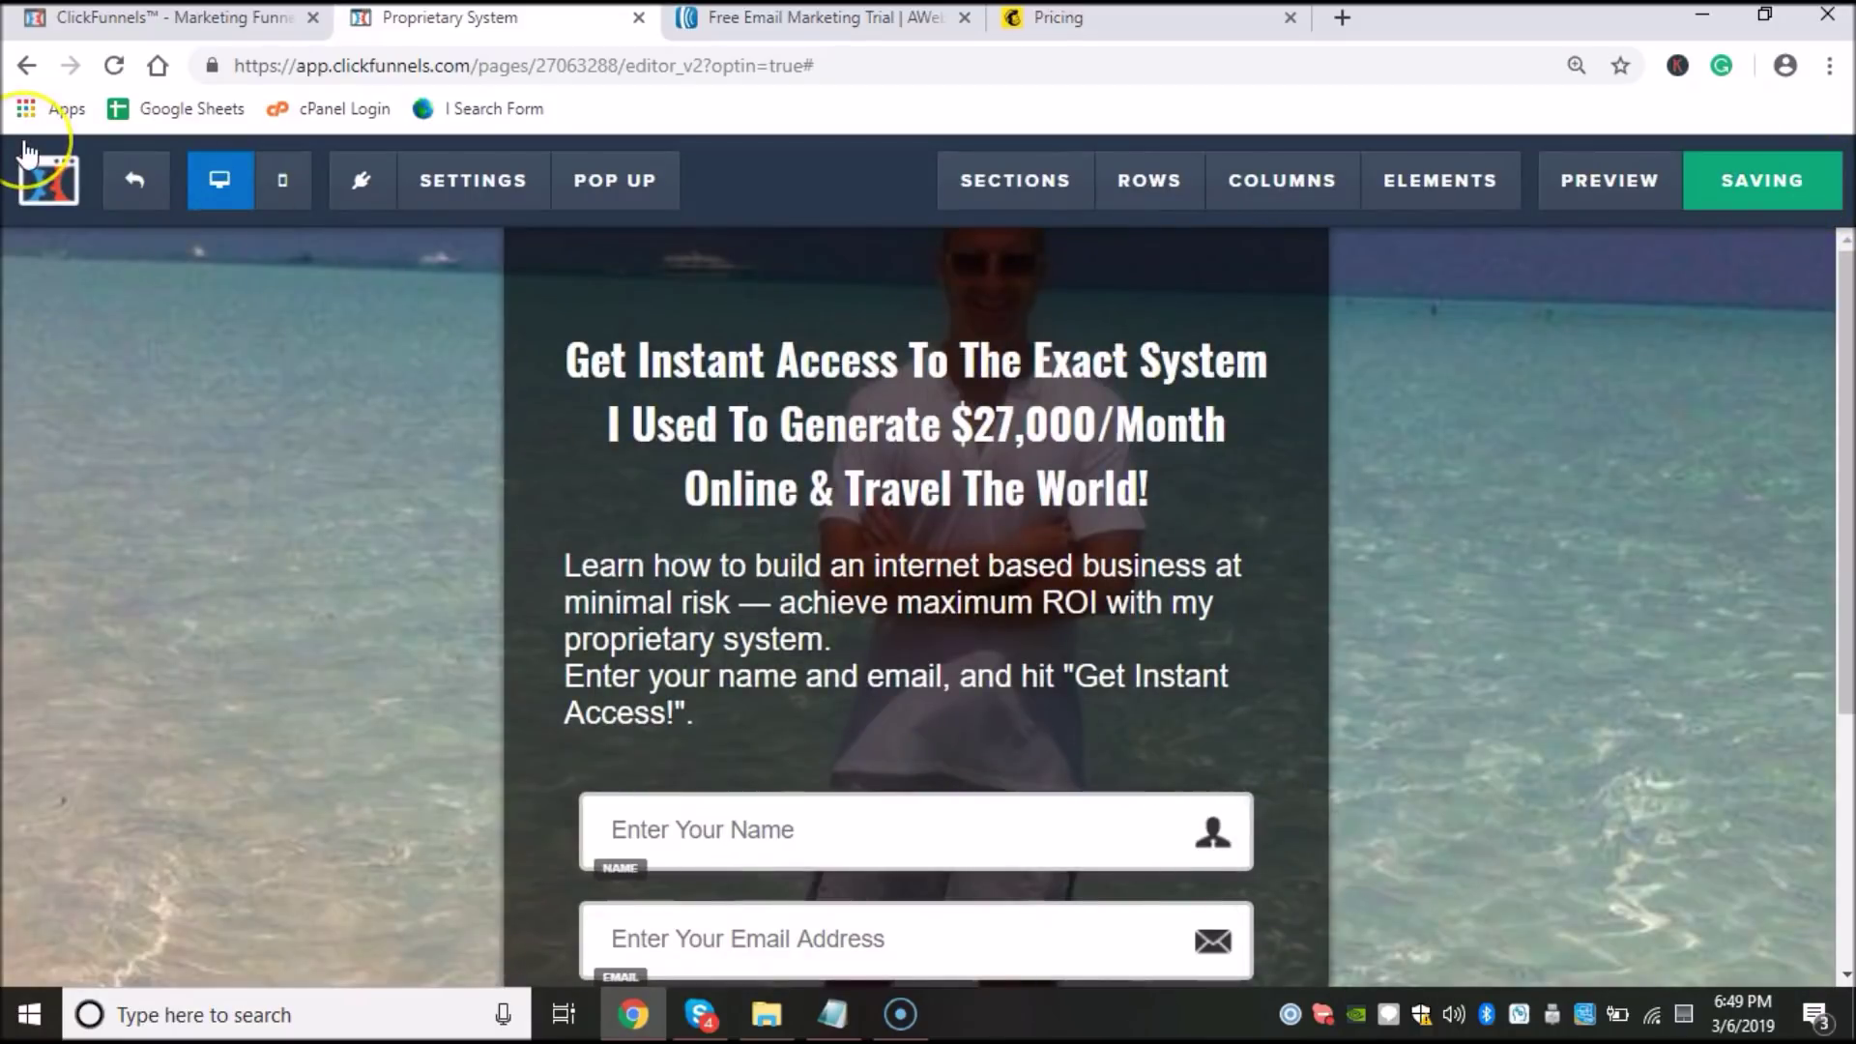
pyautogui.click(140, 194)
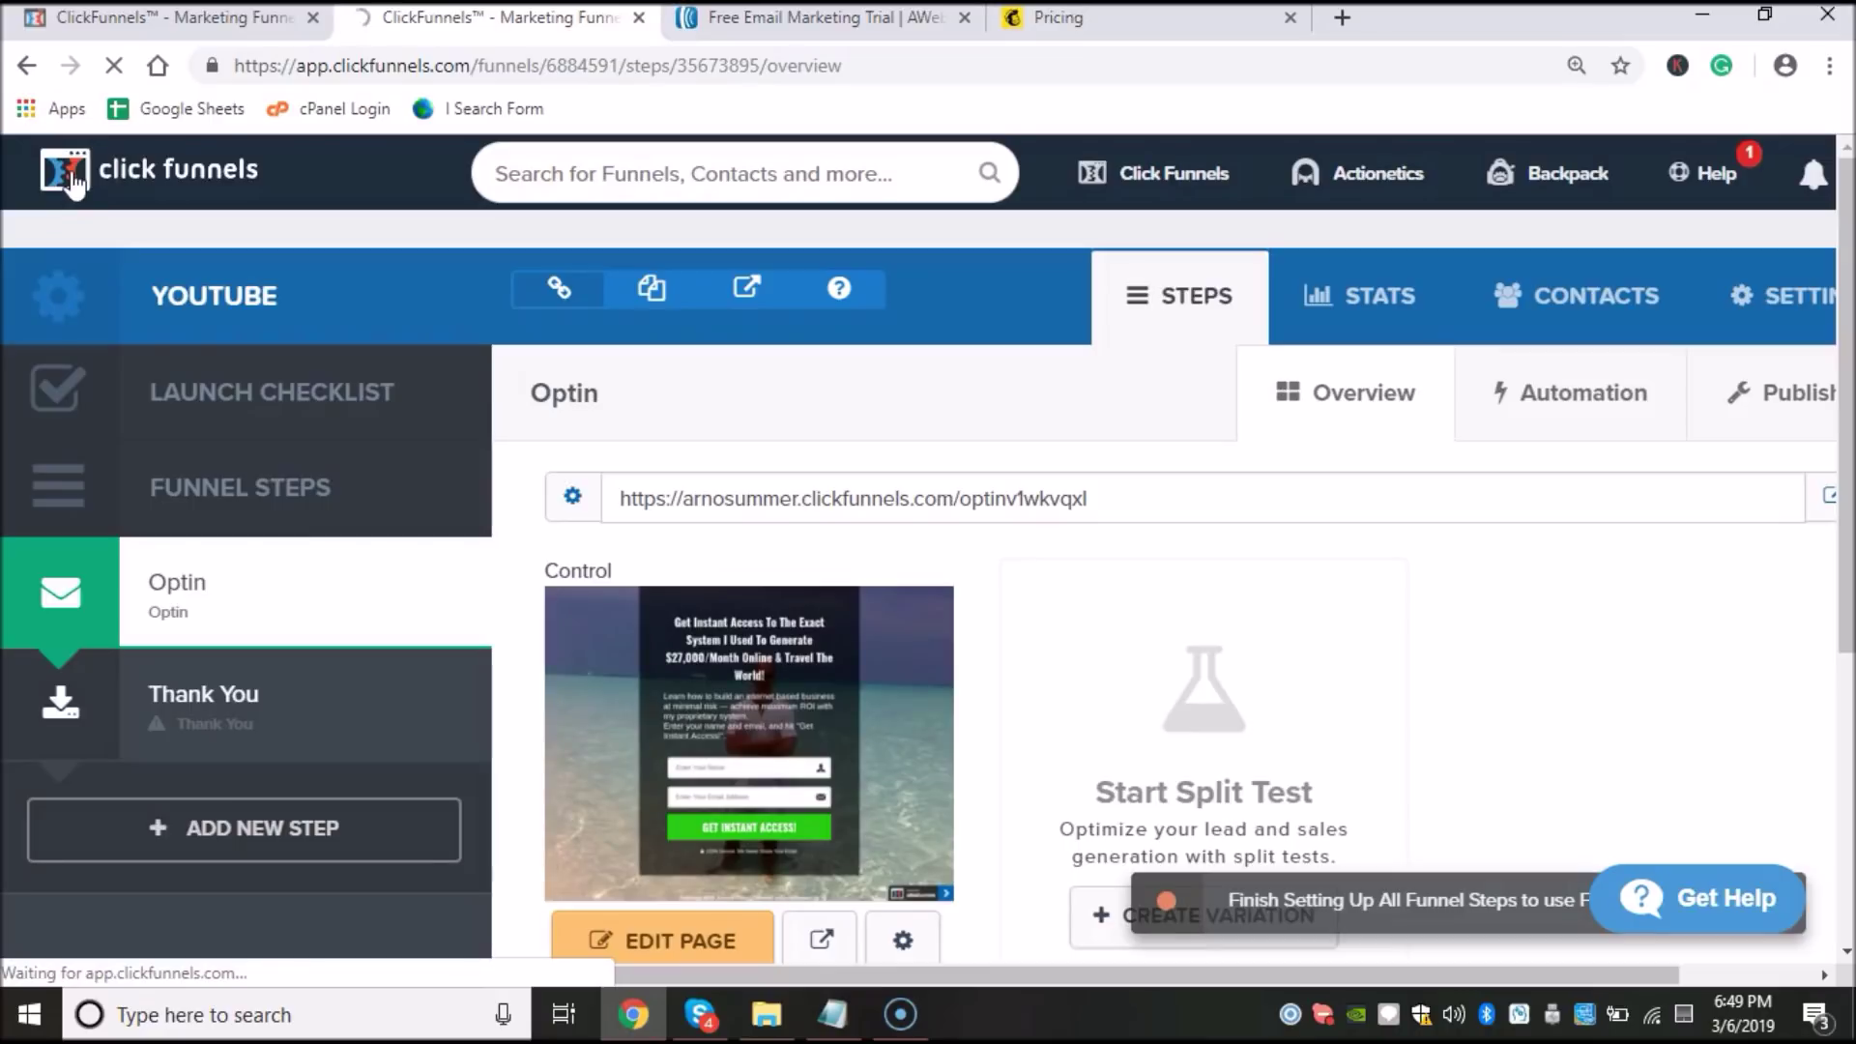
pyautogui.click(72, 179)
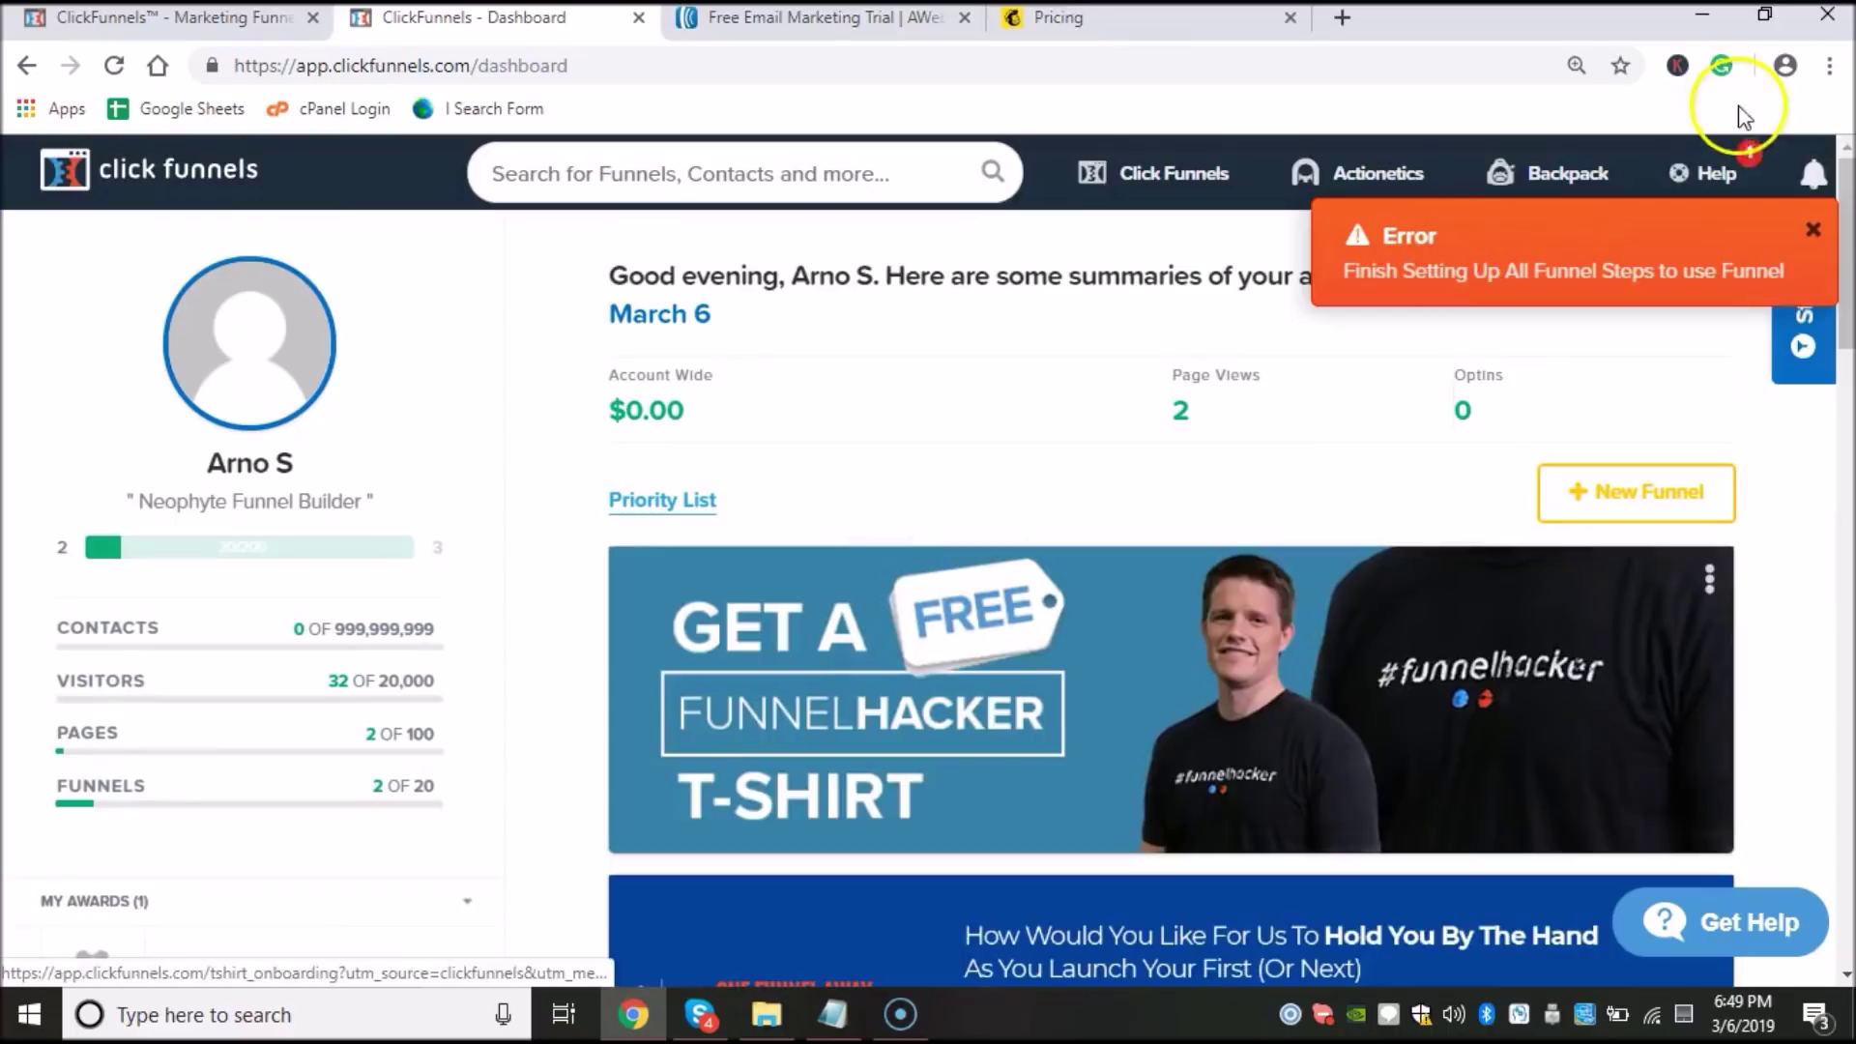
pyautogui.click(1812, 229)
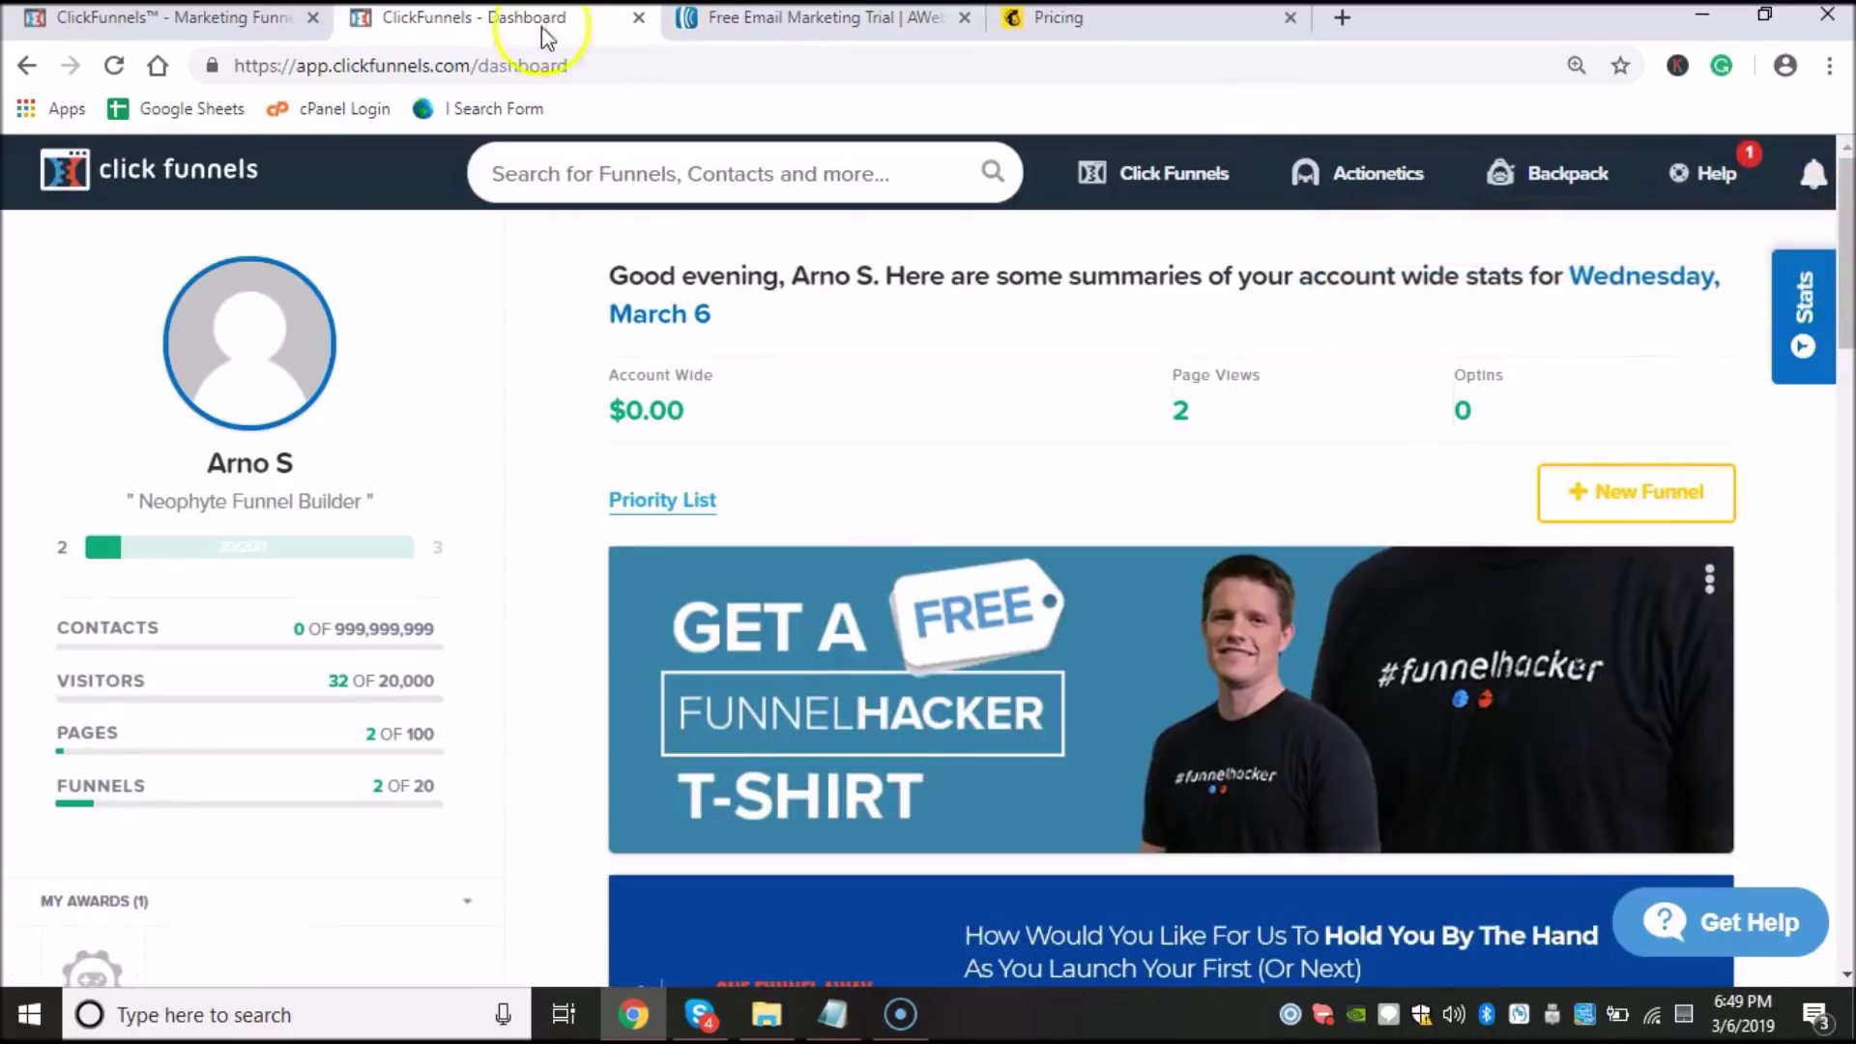
pyautogui.click(389, 74)
pyautogui.write('click')
pyautogui.press('Return')
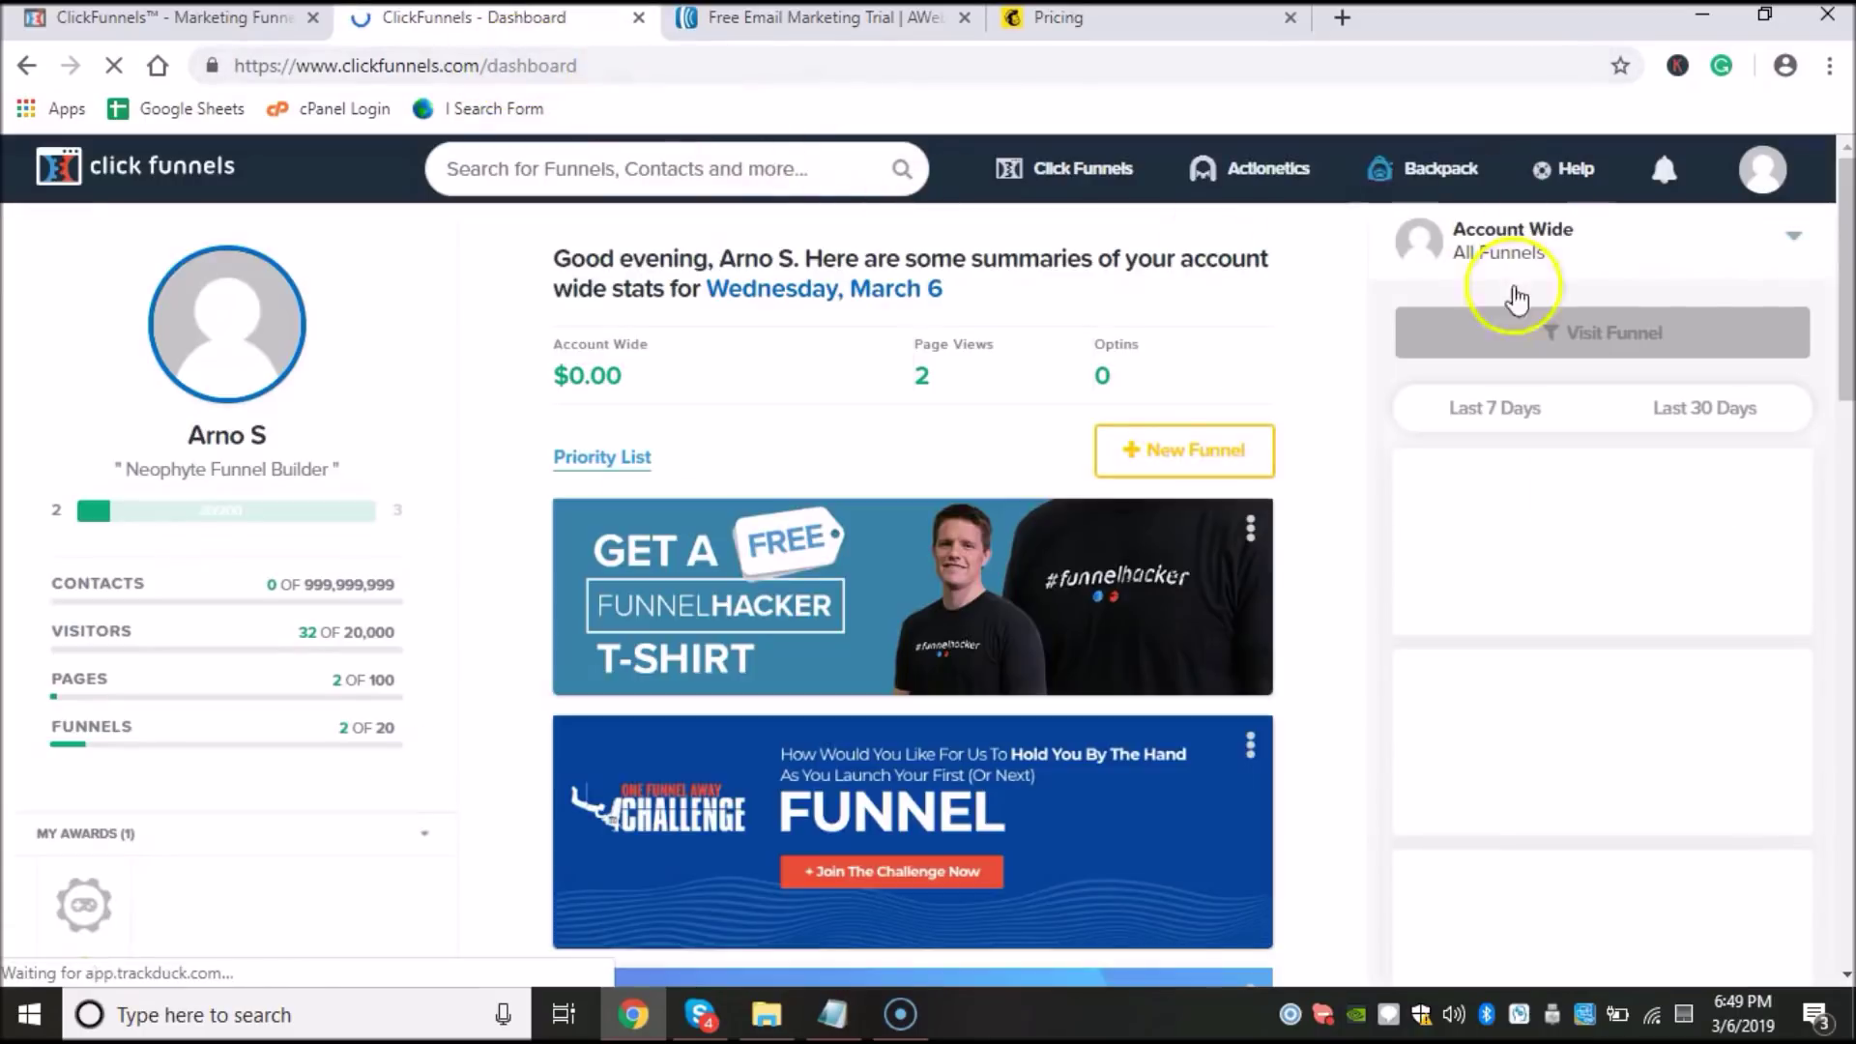
# Step: Open the account's API integrations list
pyautogui.click(1762, 171)
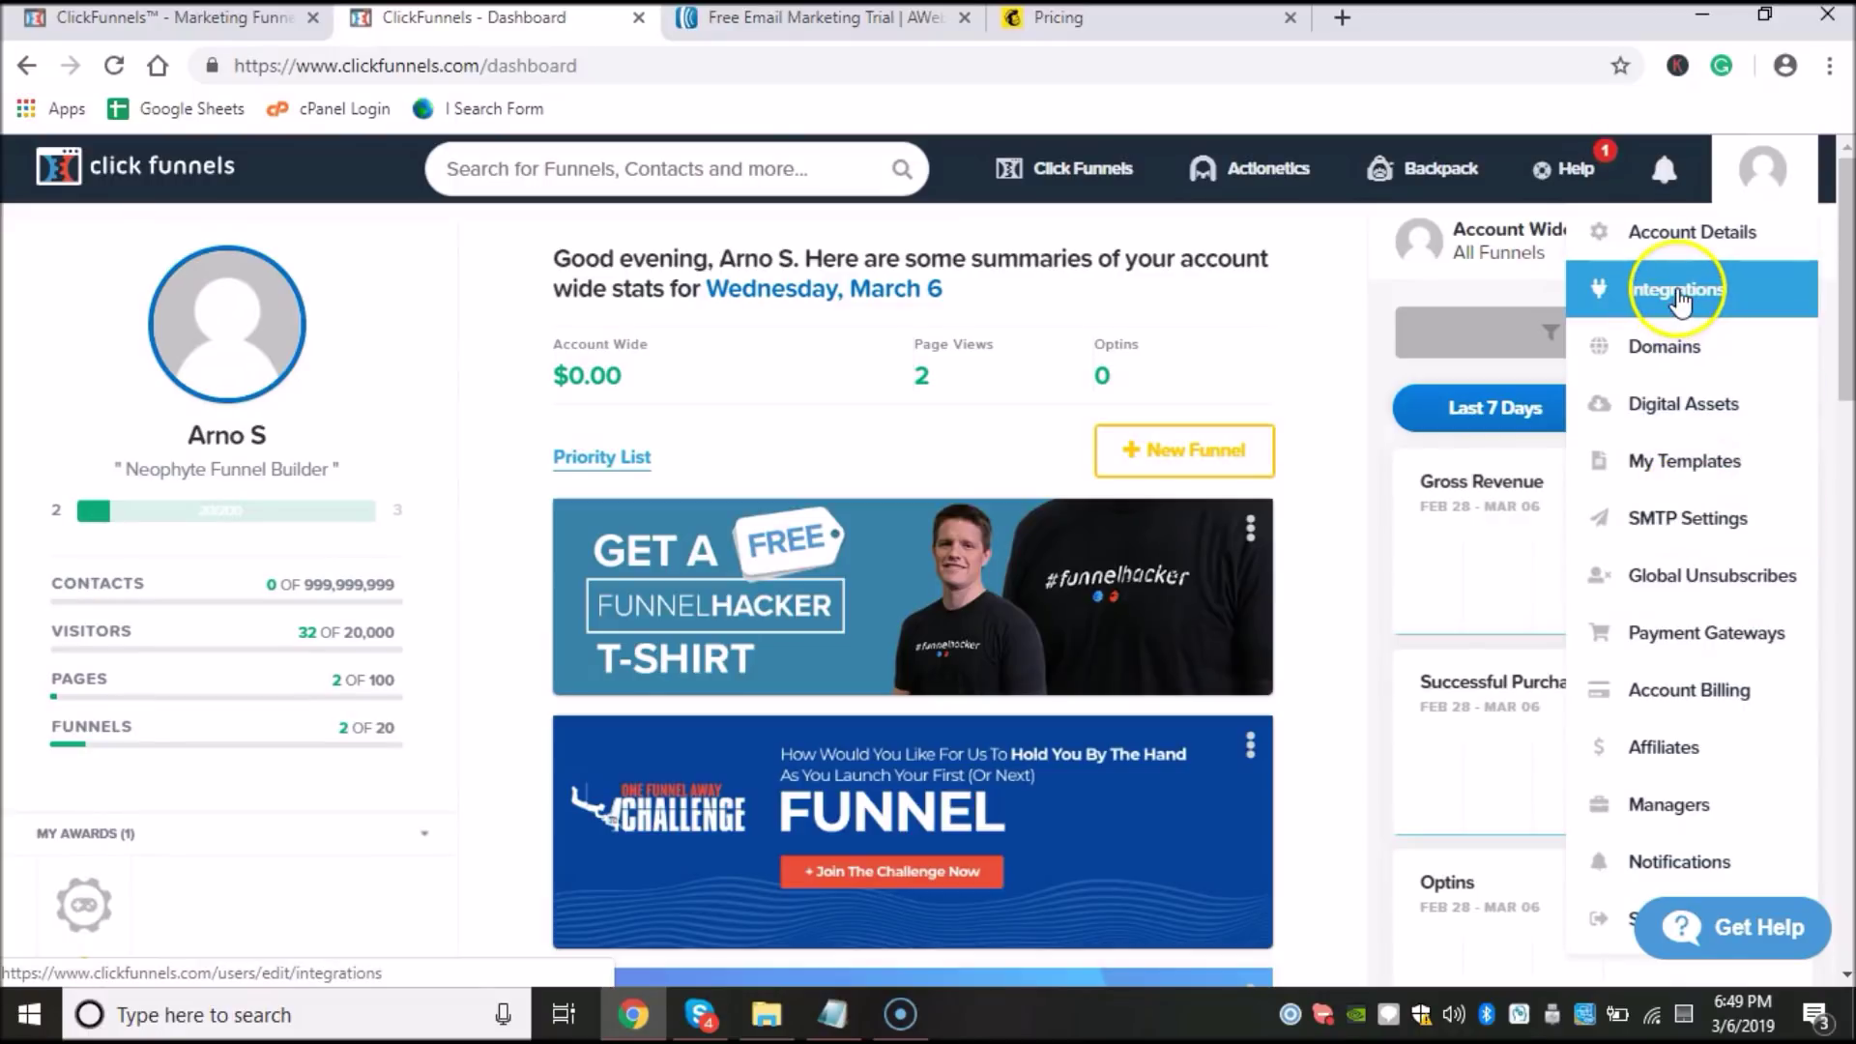
pyautogui.click(1632, 222)
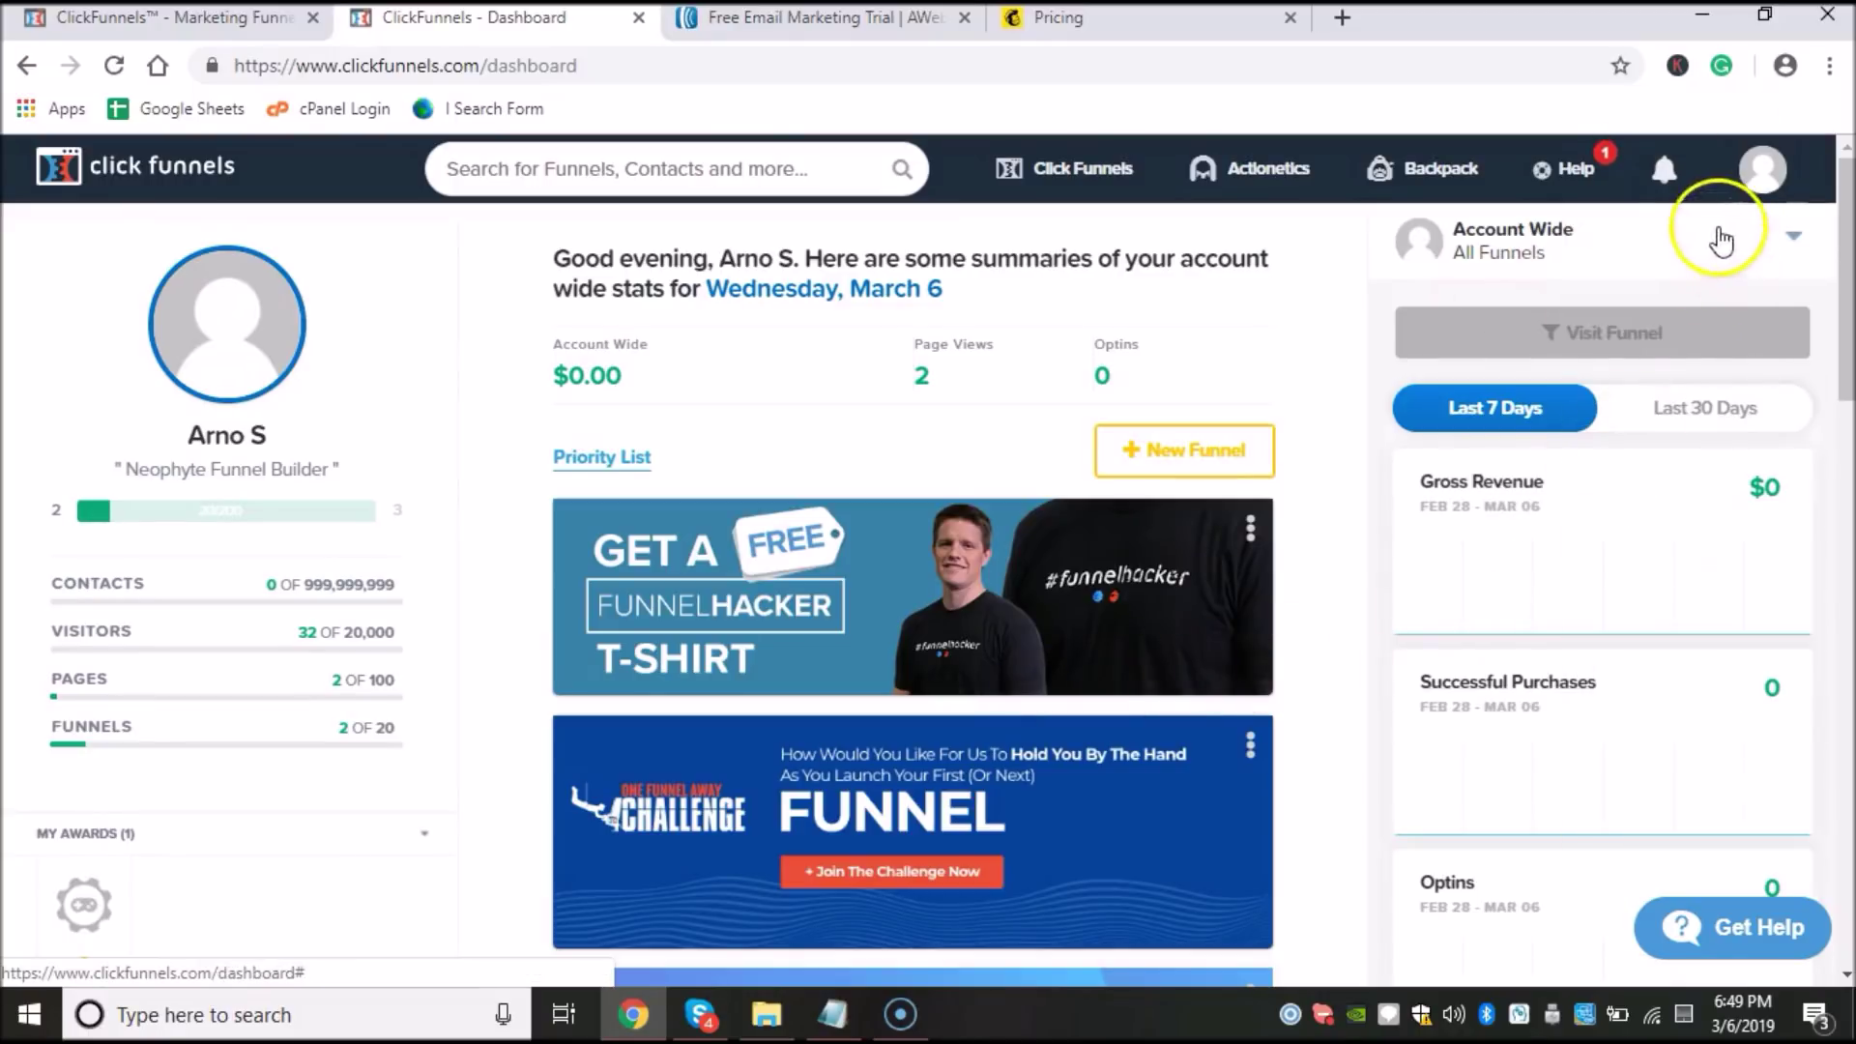
pyautogui.moveTo(1753, 184)
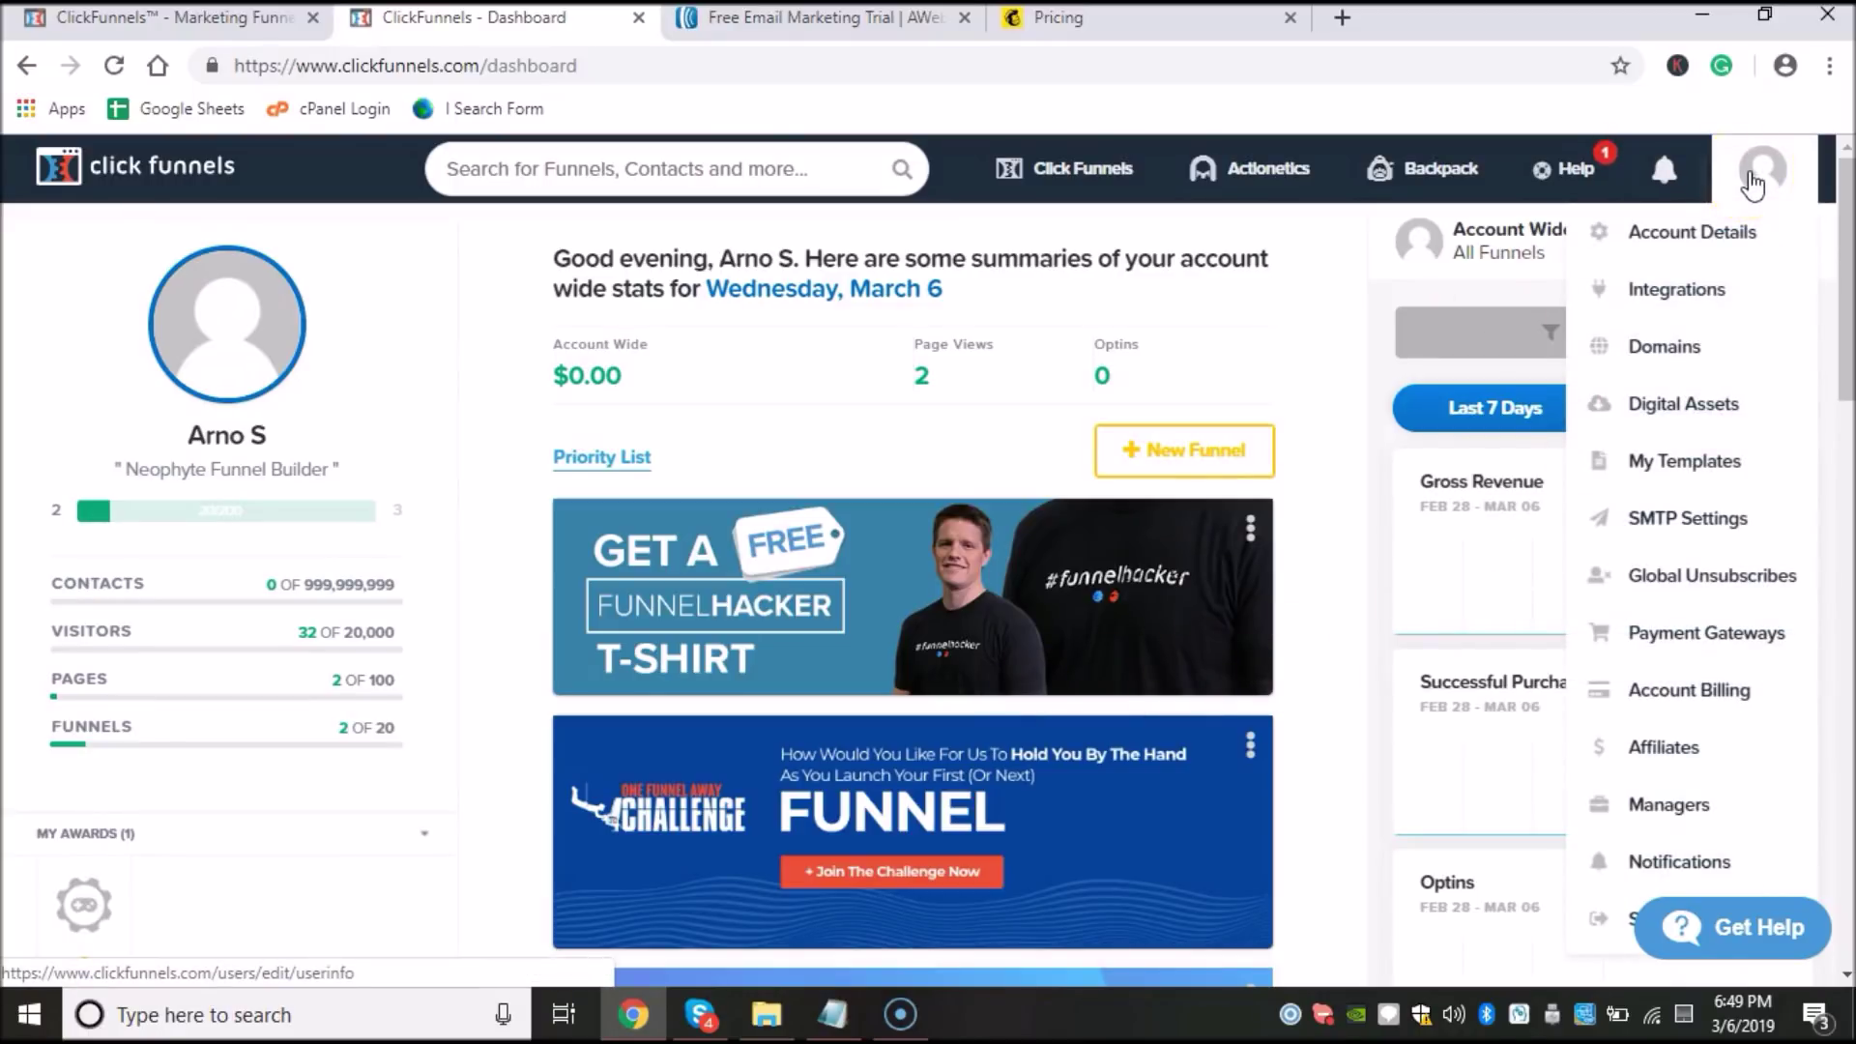
pyautogui.click(1686, 283)
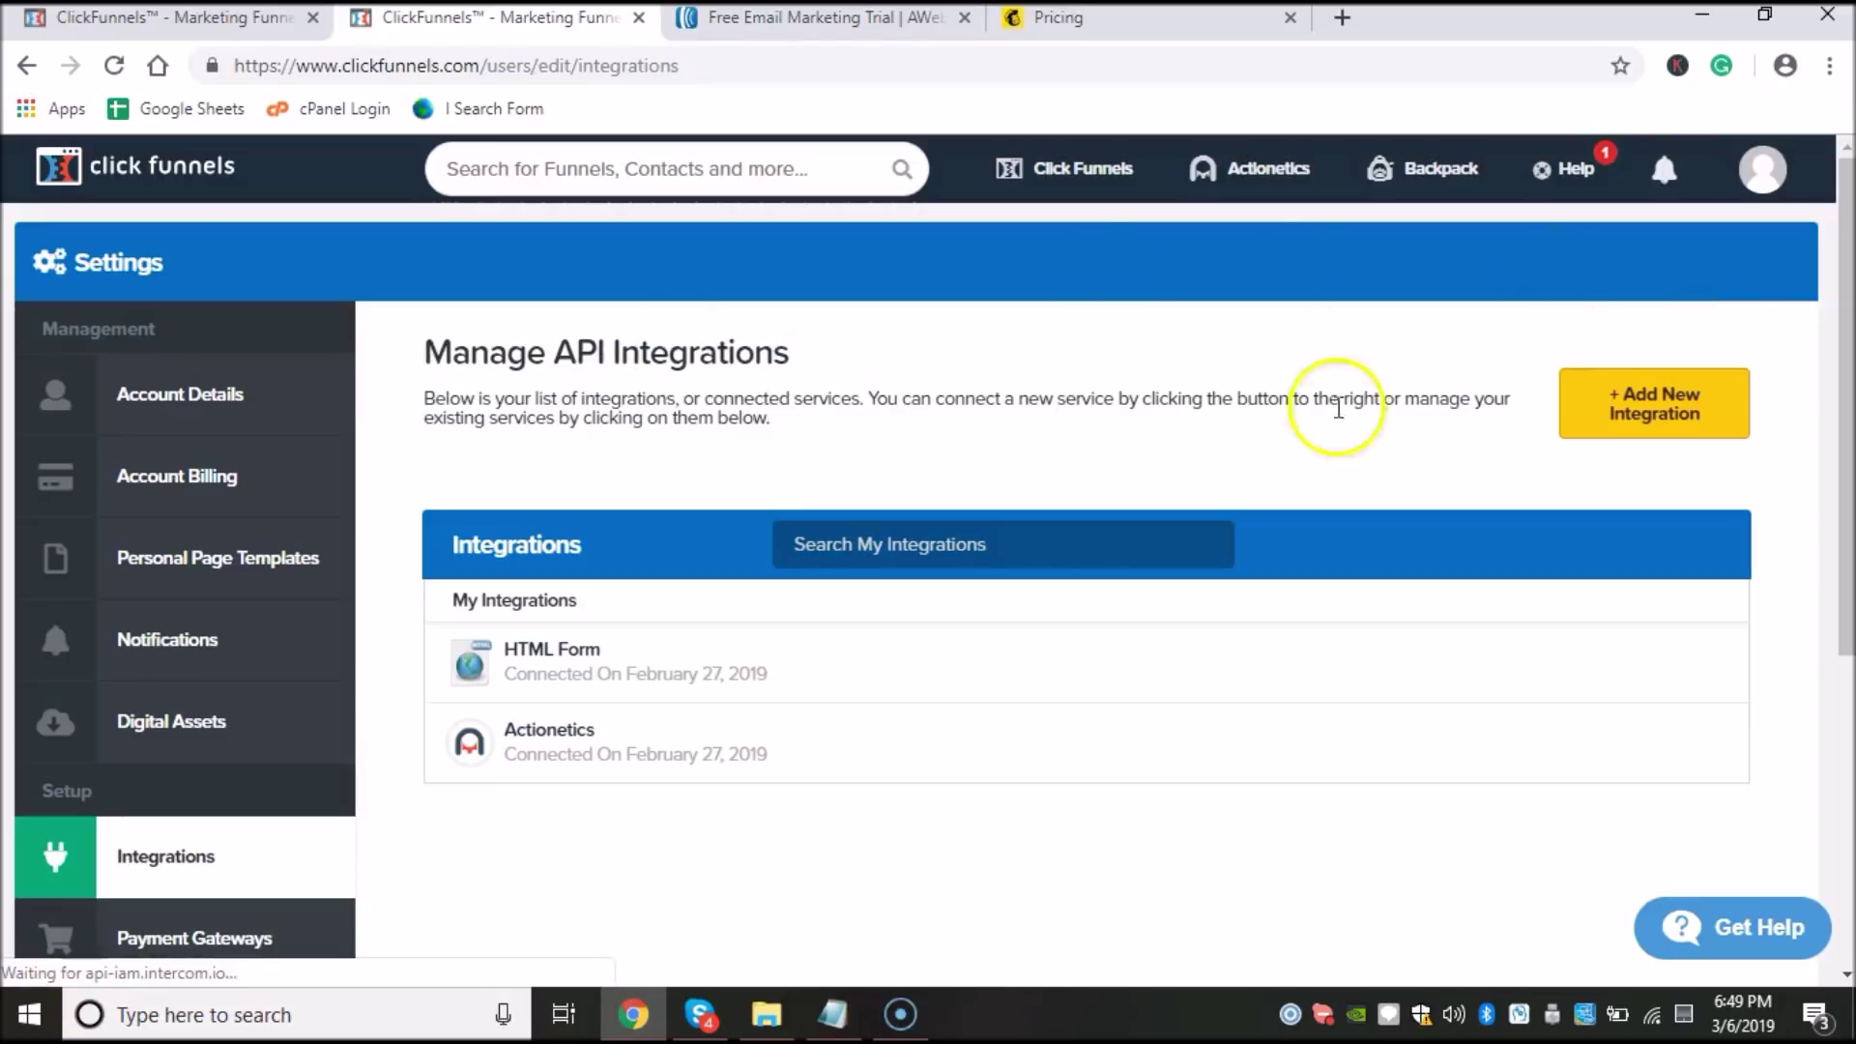
# Step: Start a new integration, look through the available services including MailChimp, and choose Aweber
pyautogui.click(1626, 410)
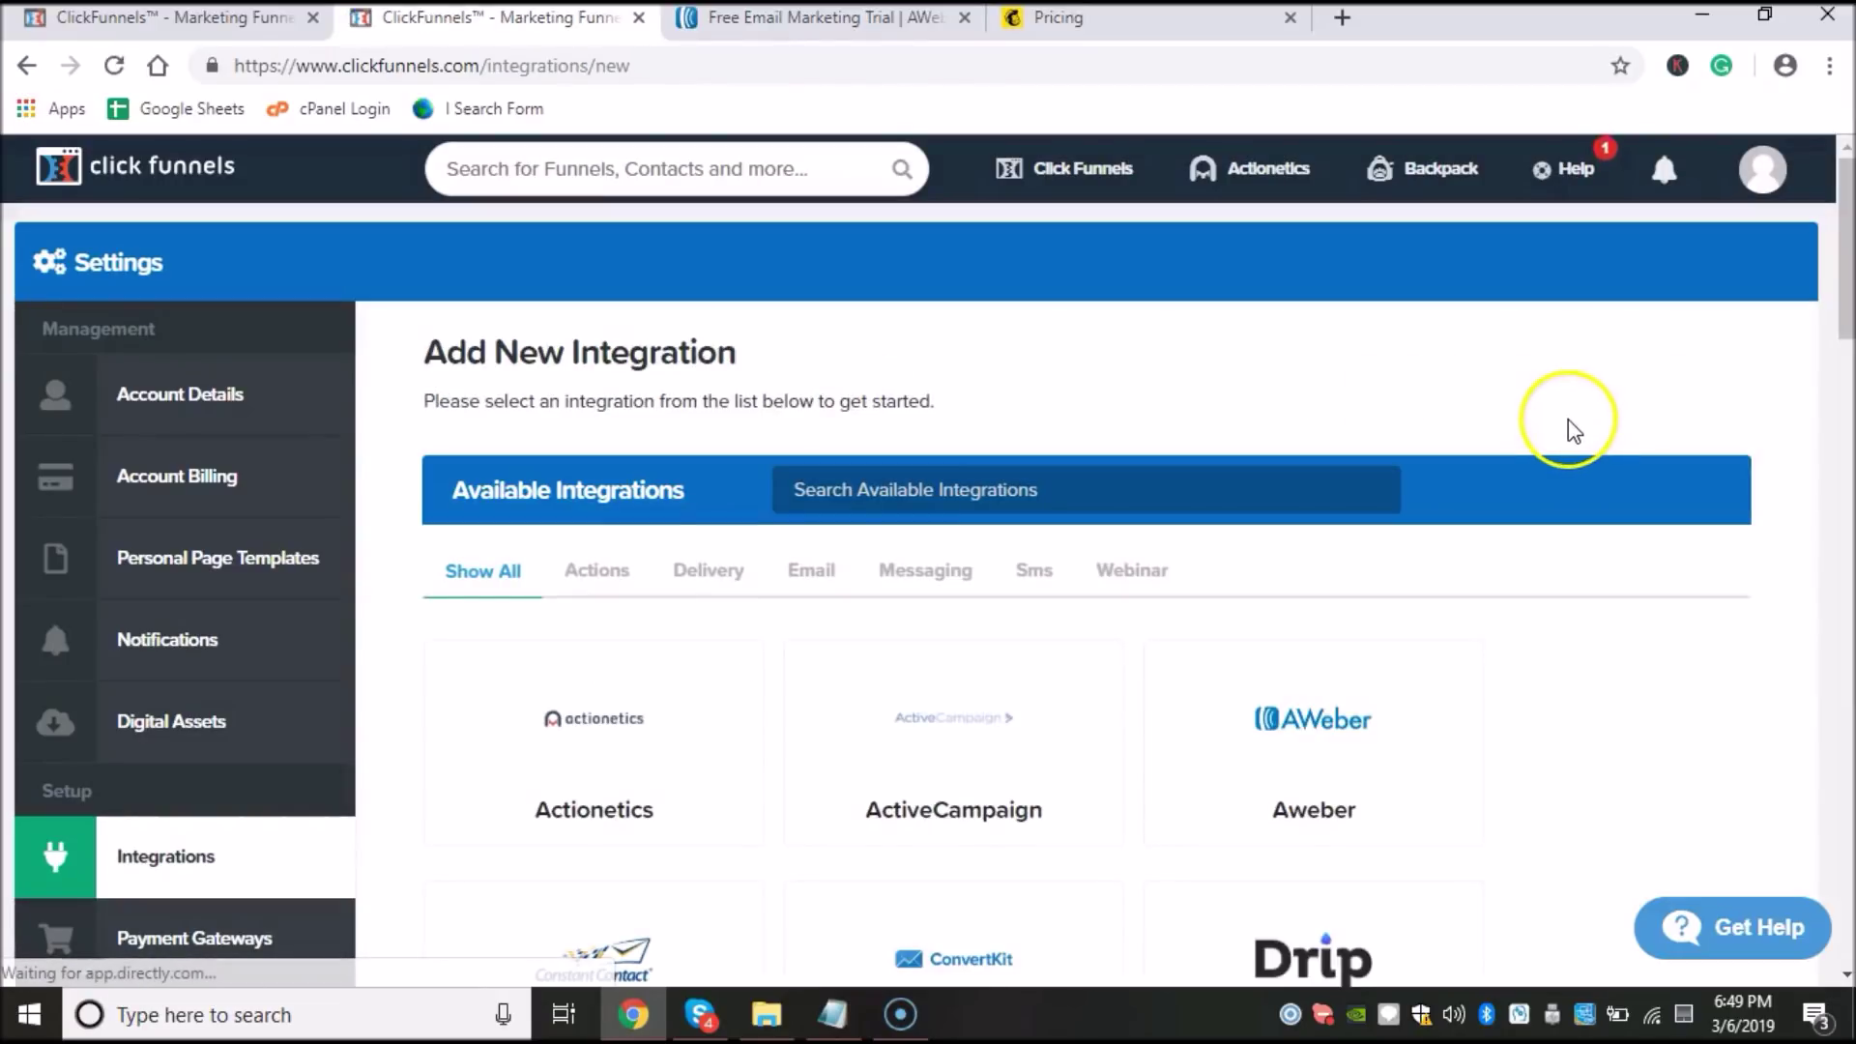
pyautogui.scroll(-3, 1524, 457)
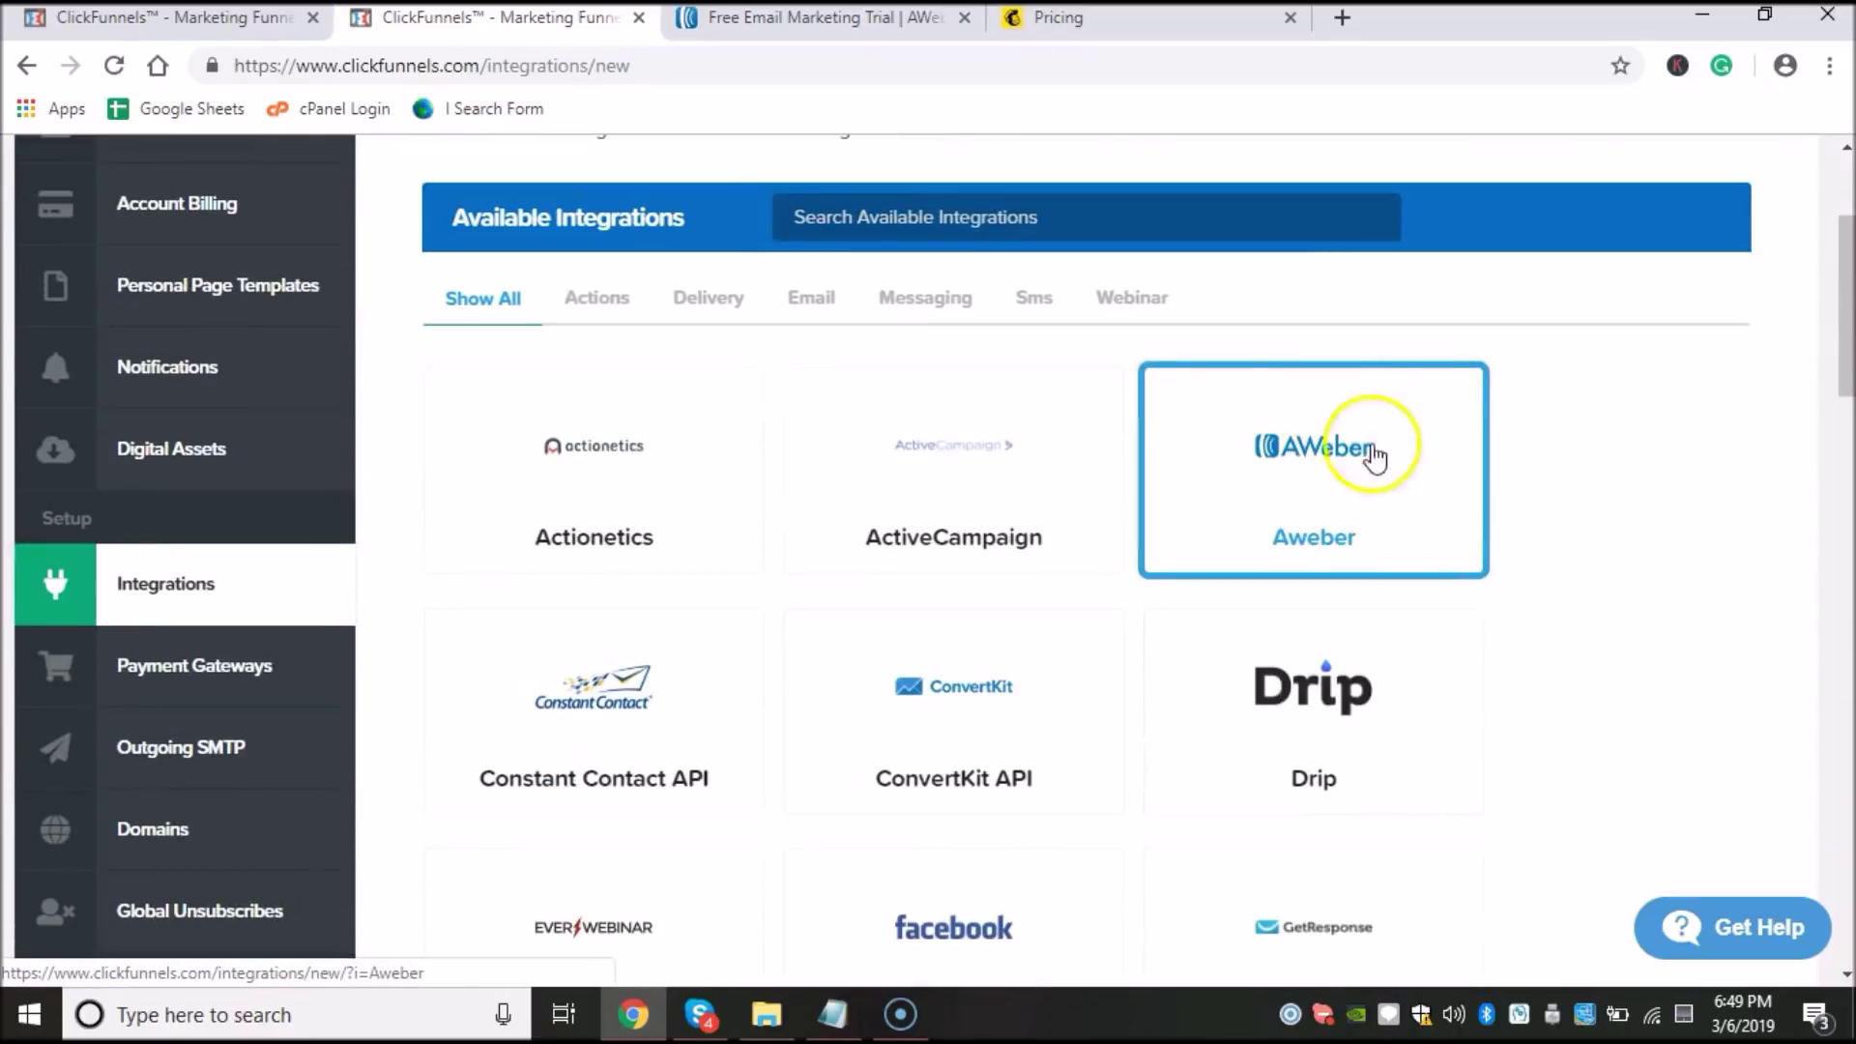
pyautogui.scroll(-5, 1305, 474)
pyautogui.scroll(-5, 1302, 491)
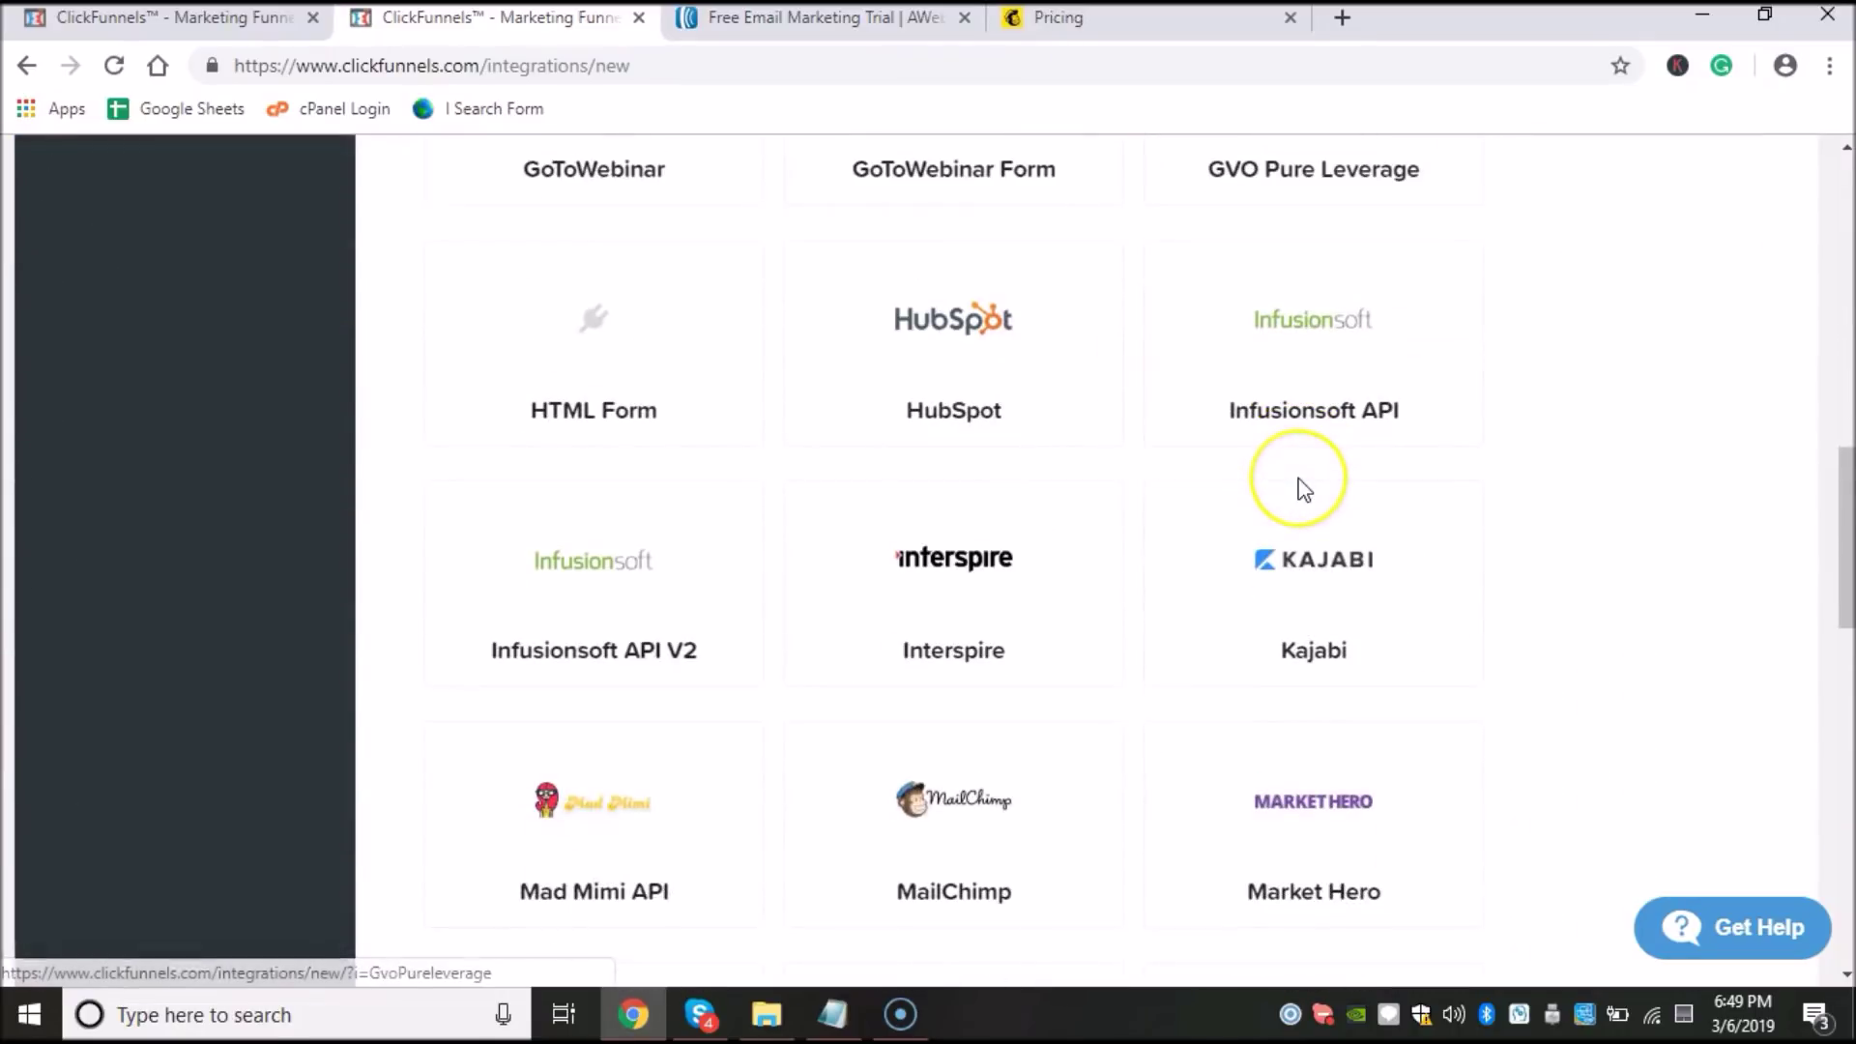
pyautogui.scroll(-6, 1305, 490)
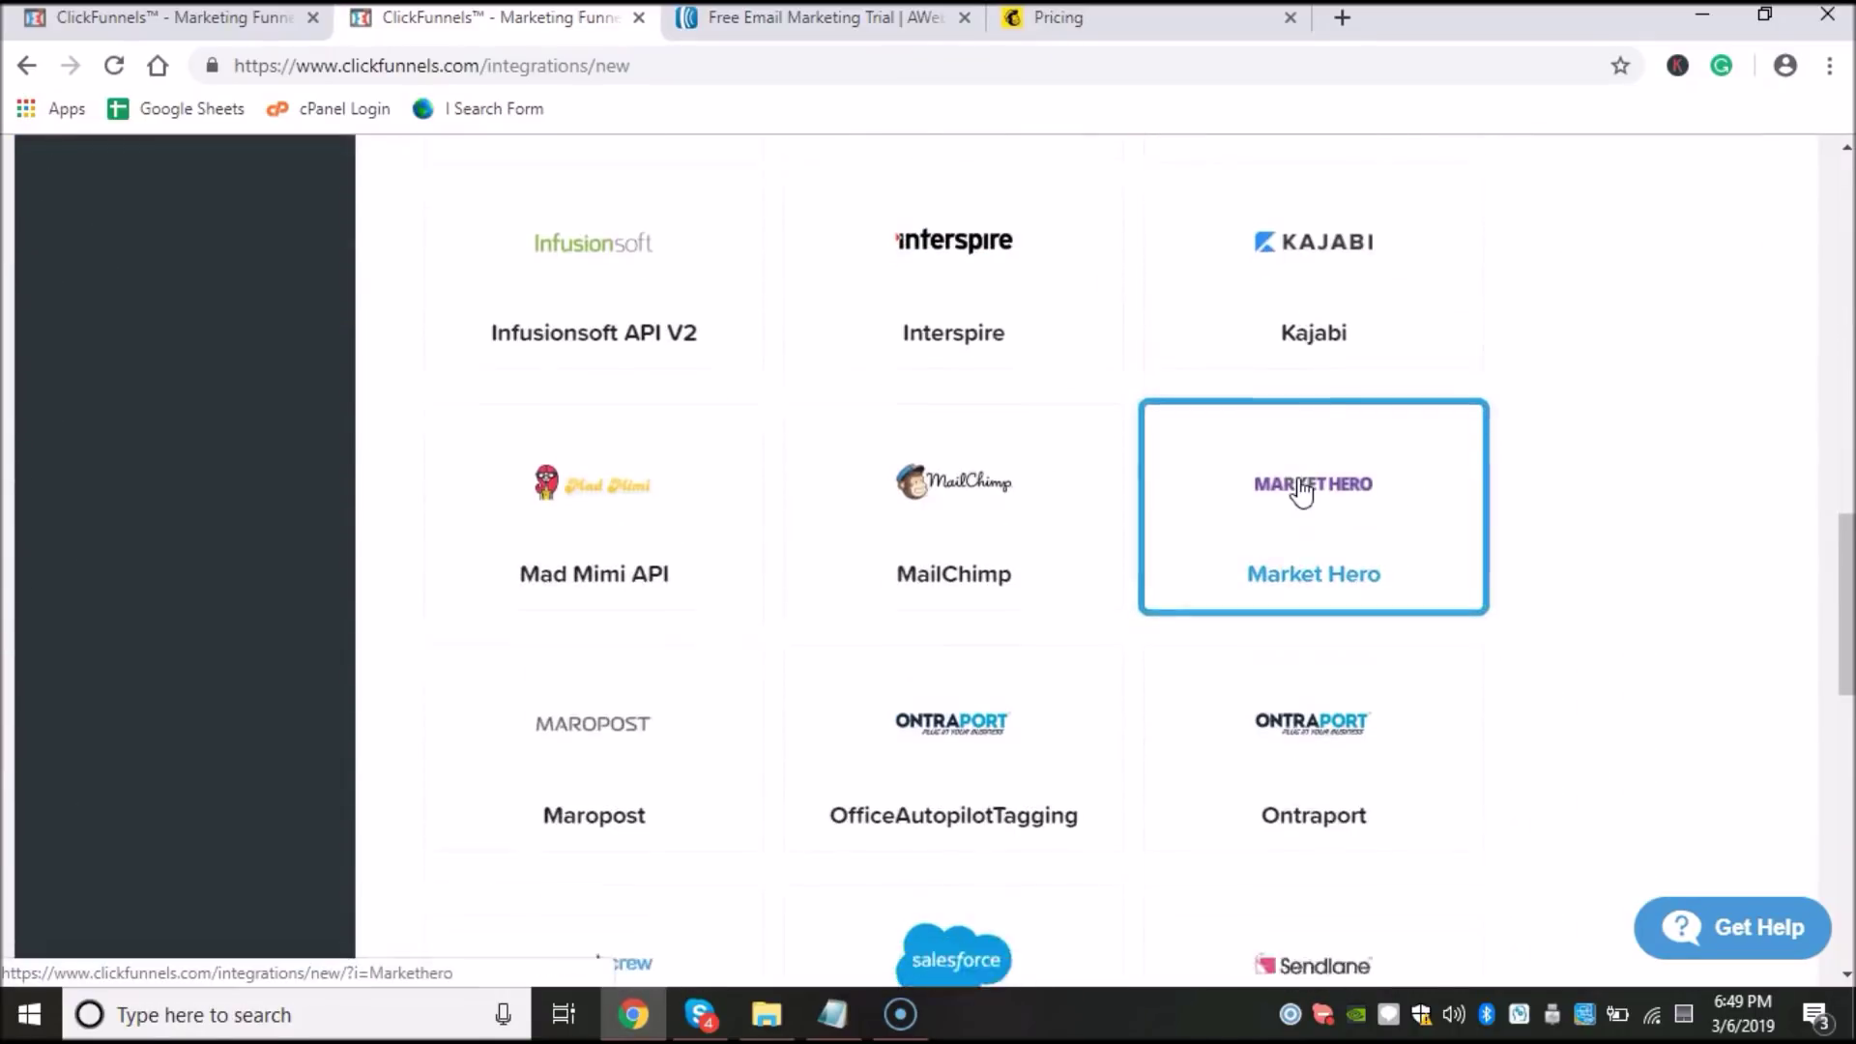
pyautogui.scroll(5, 1301, 491)
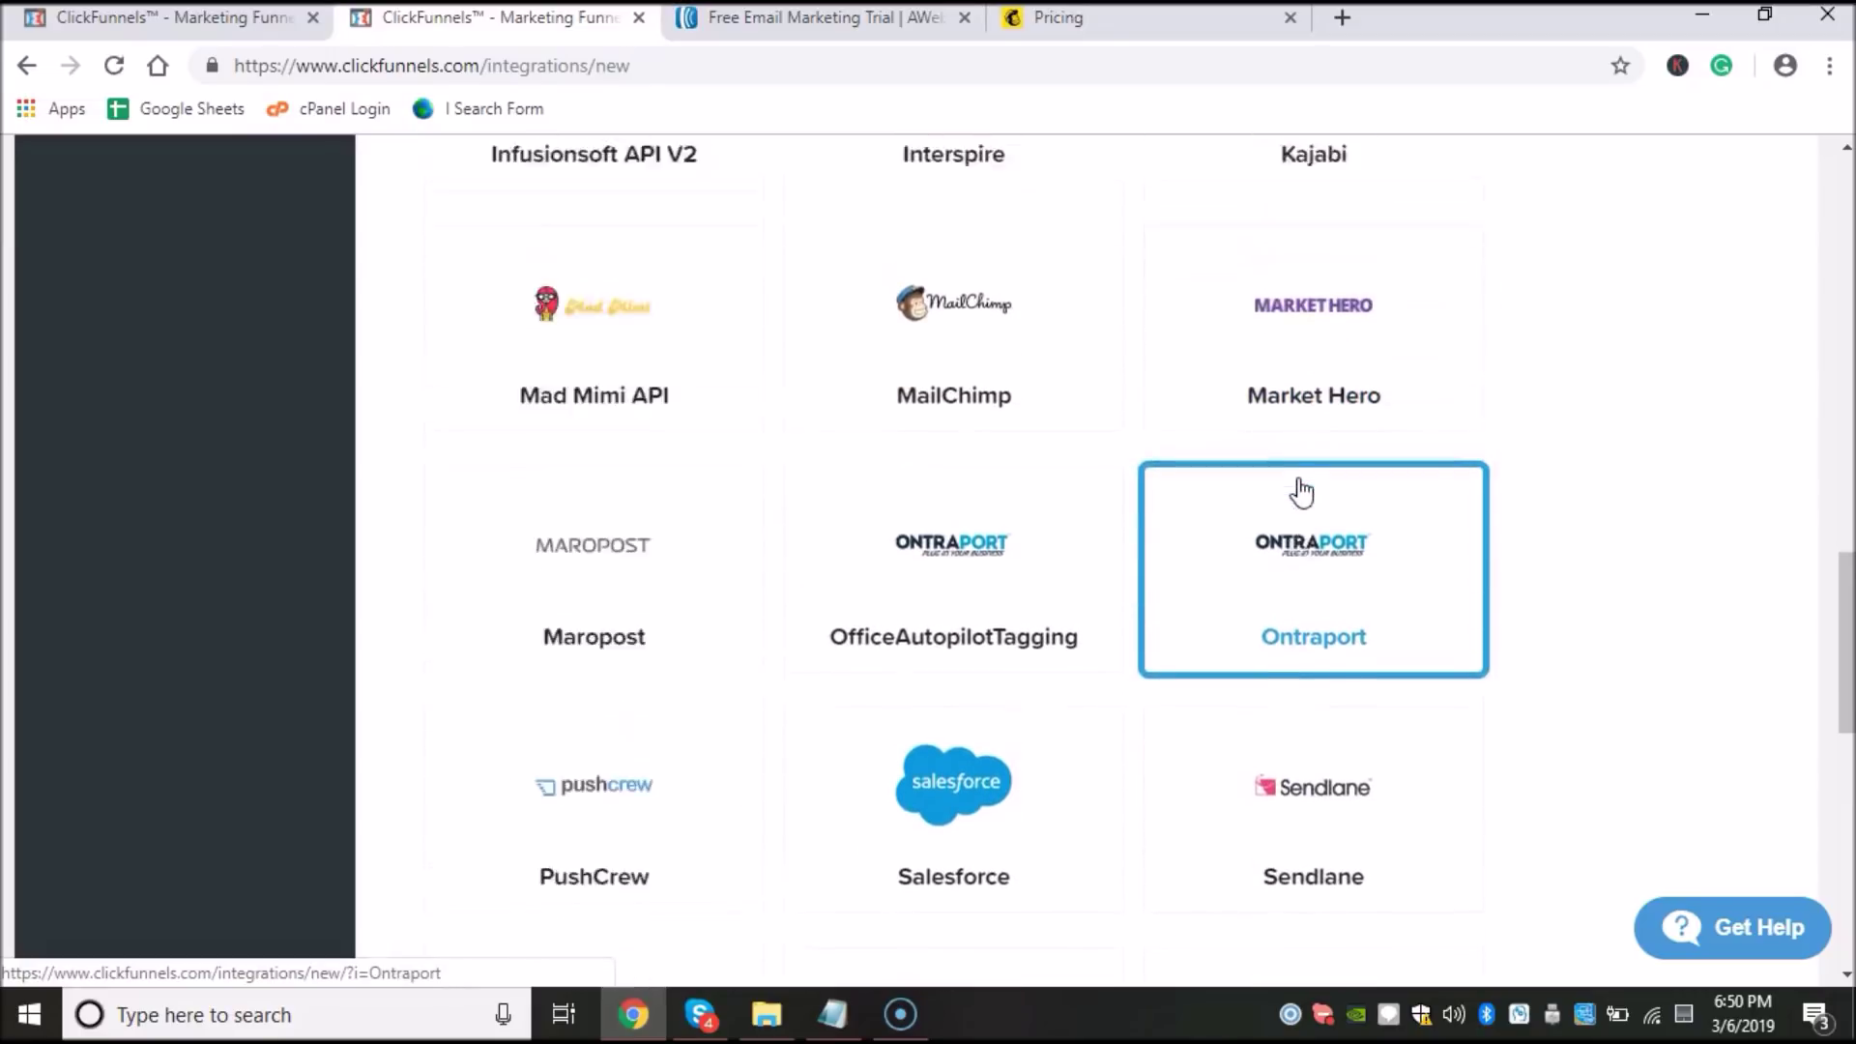
pyautogui.scroll(8, 983, 684)
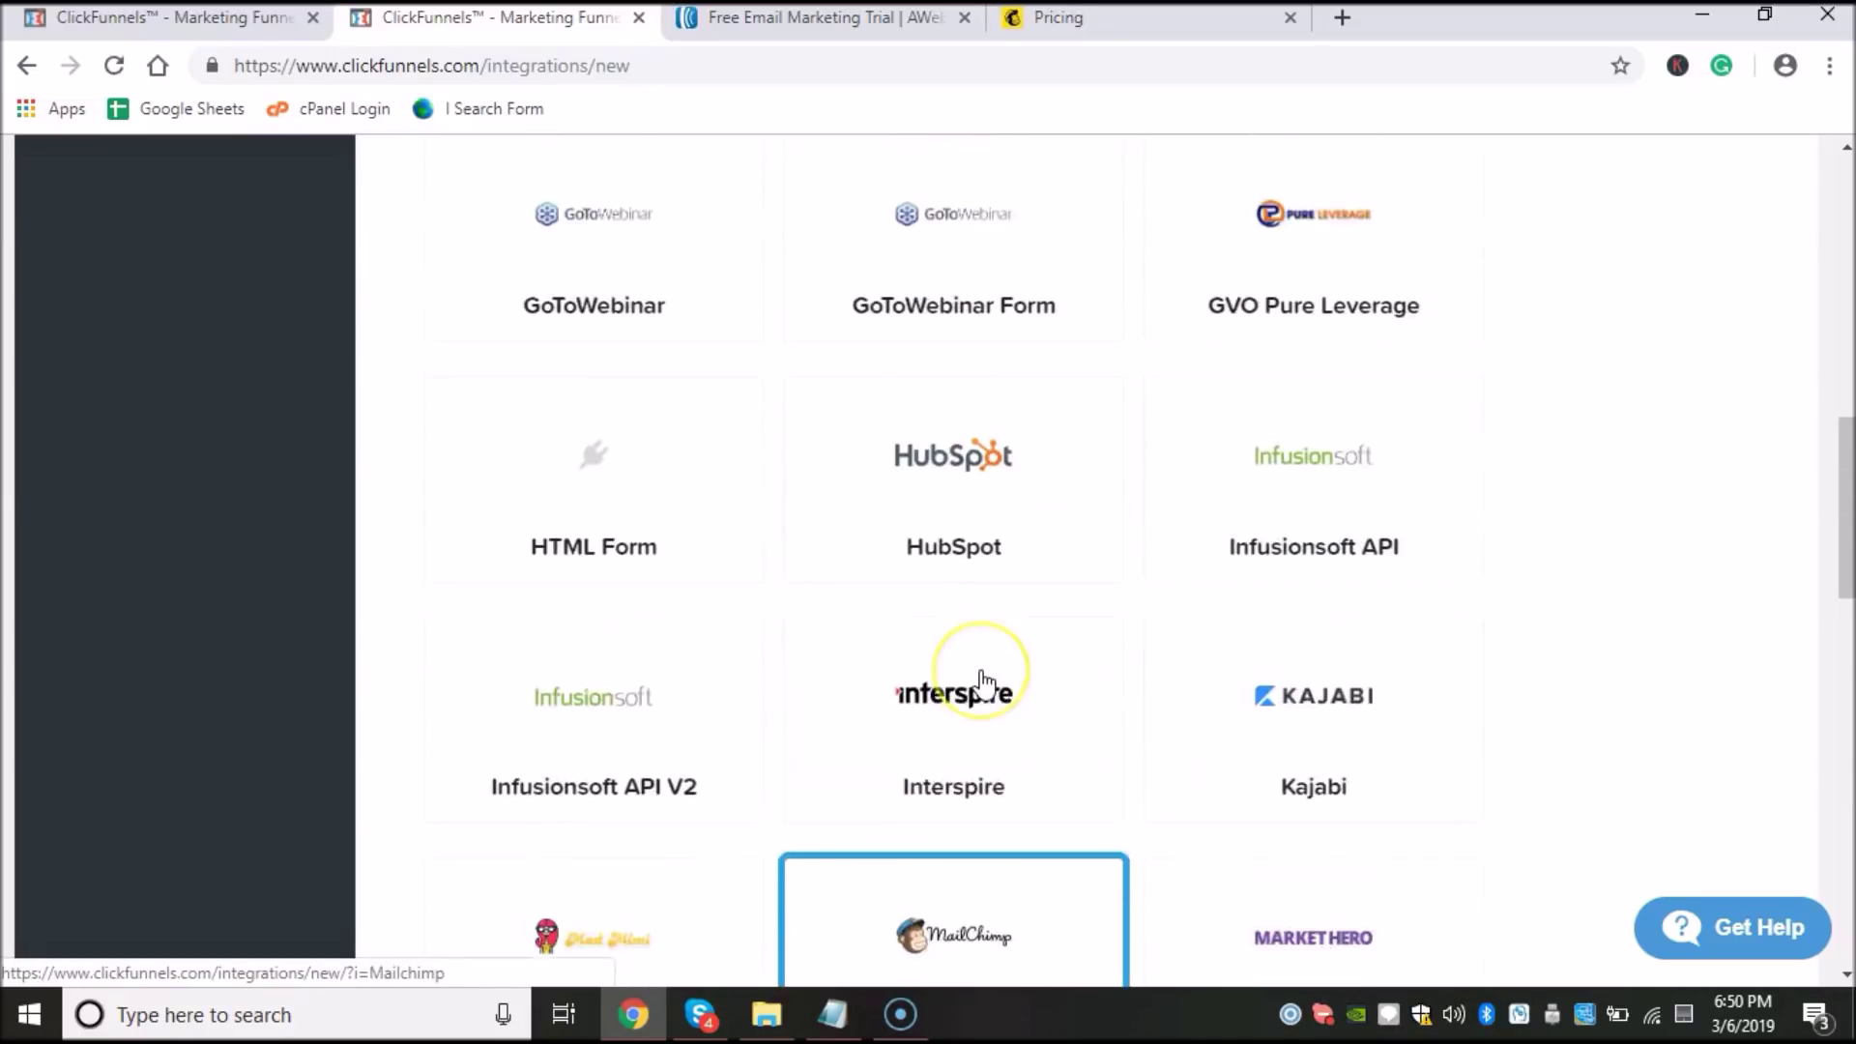
pyautogui.scroll(4, 983, 684)
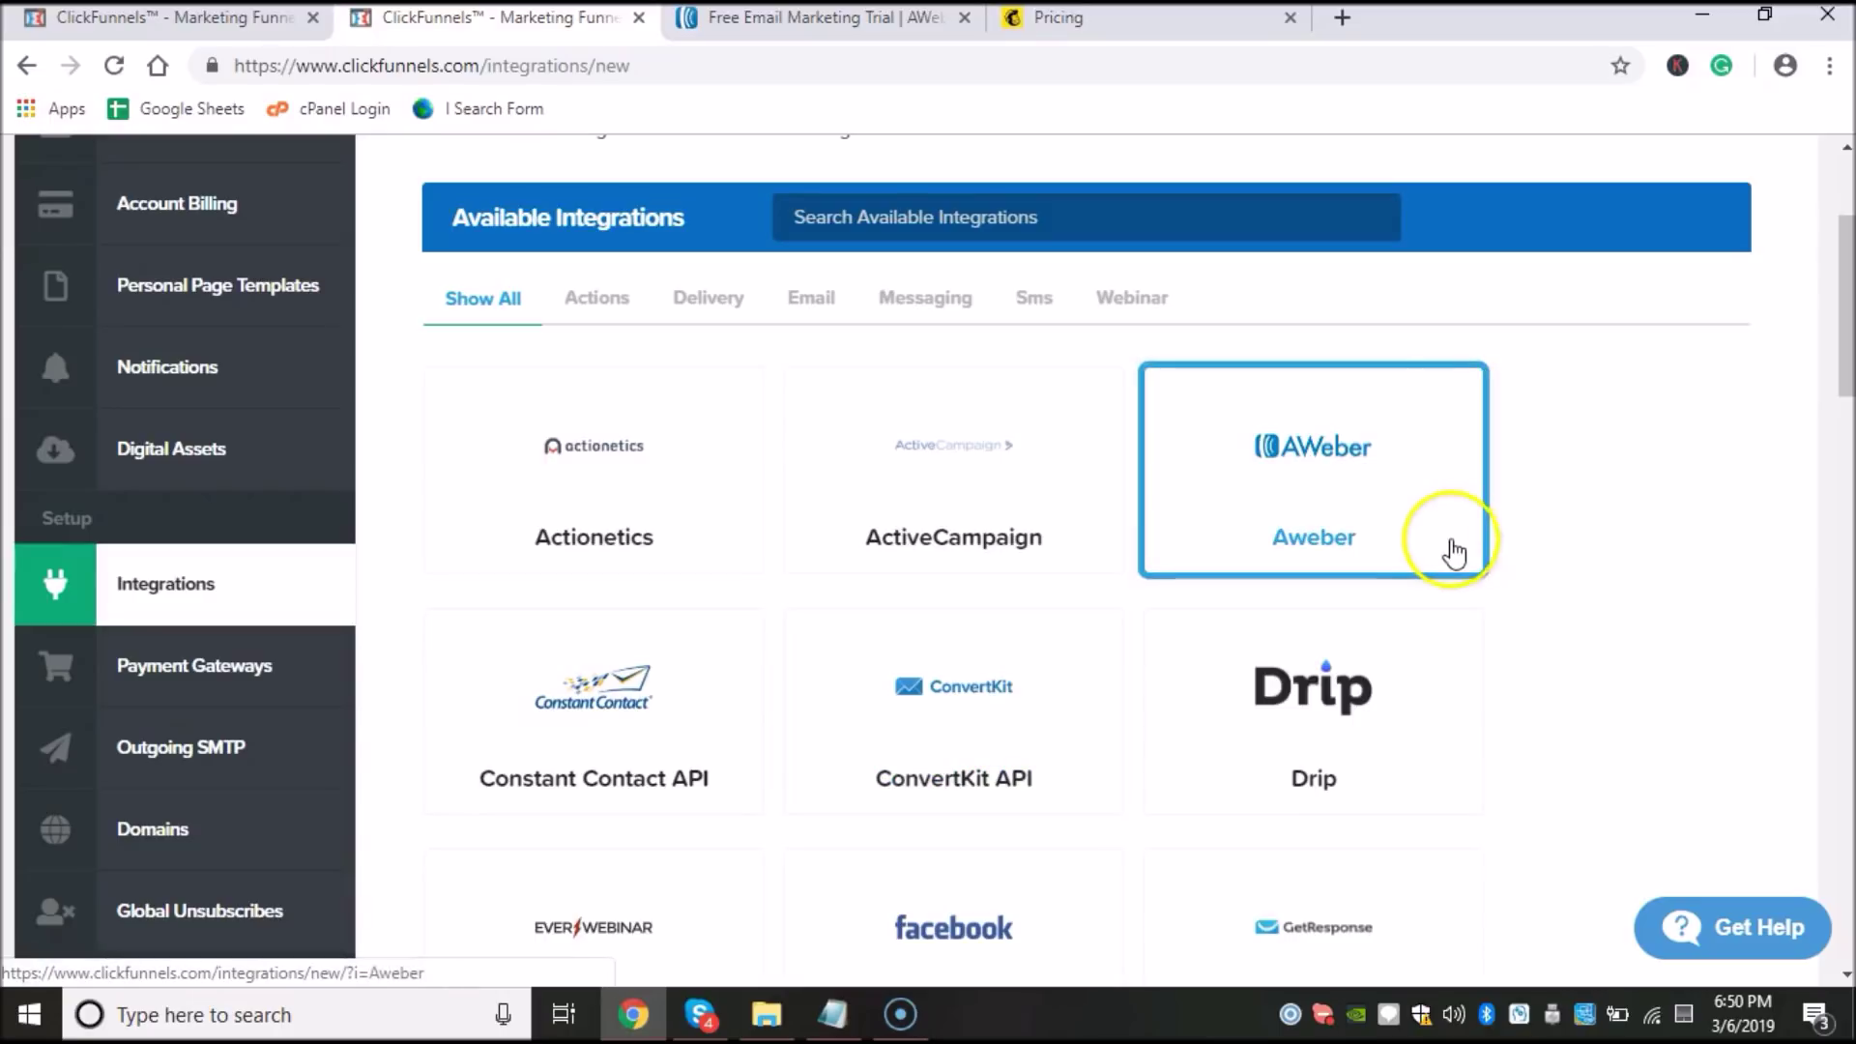
pyautogui.click(1396, 483)
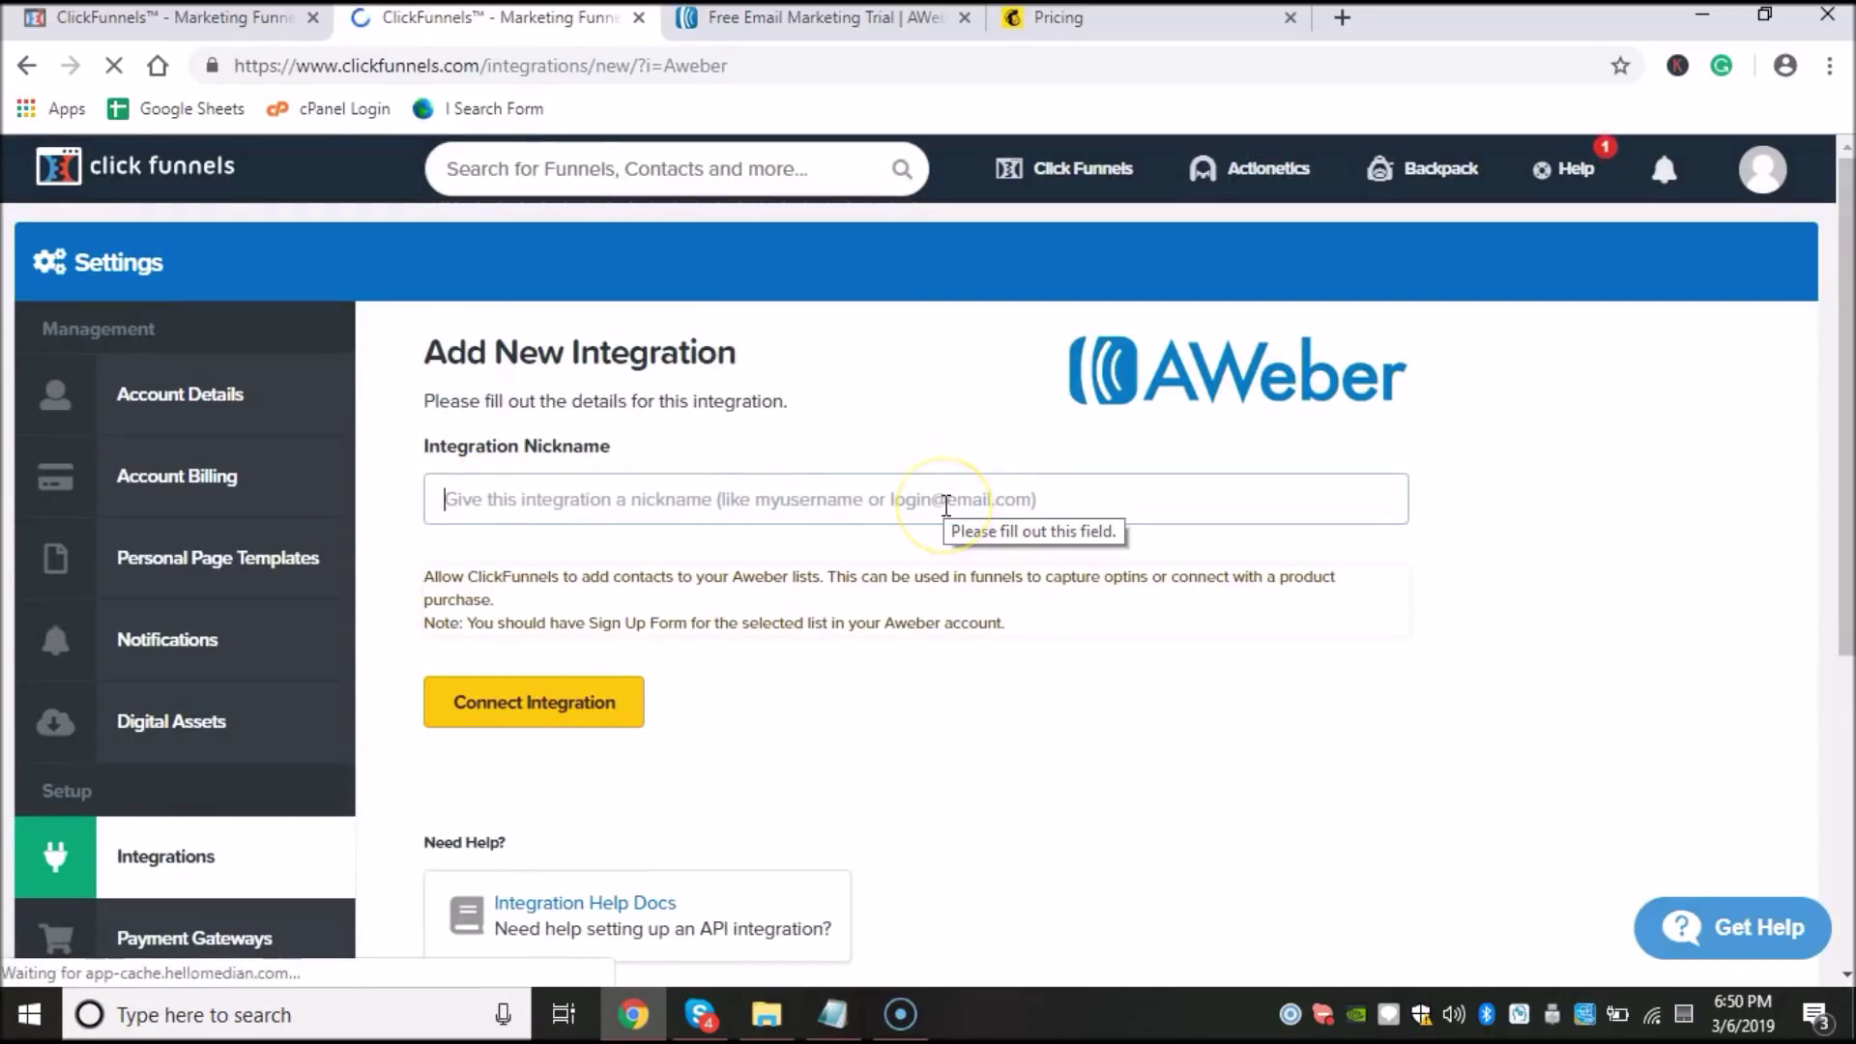
# Step: Nickname the integration "aweber" and connect it
pyautogui.write('aw')
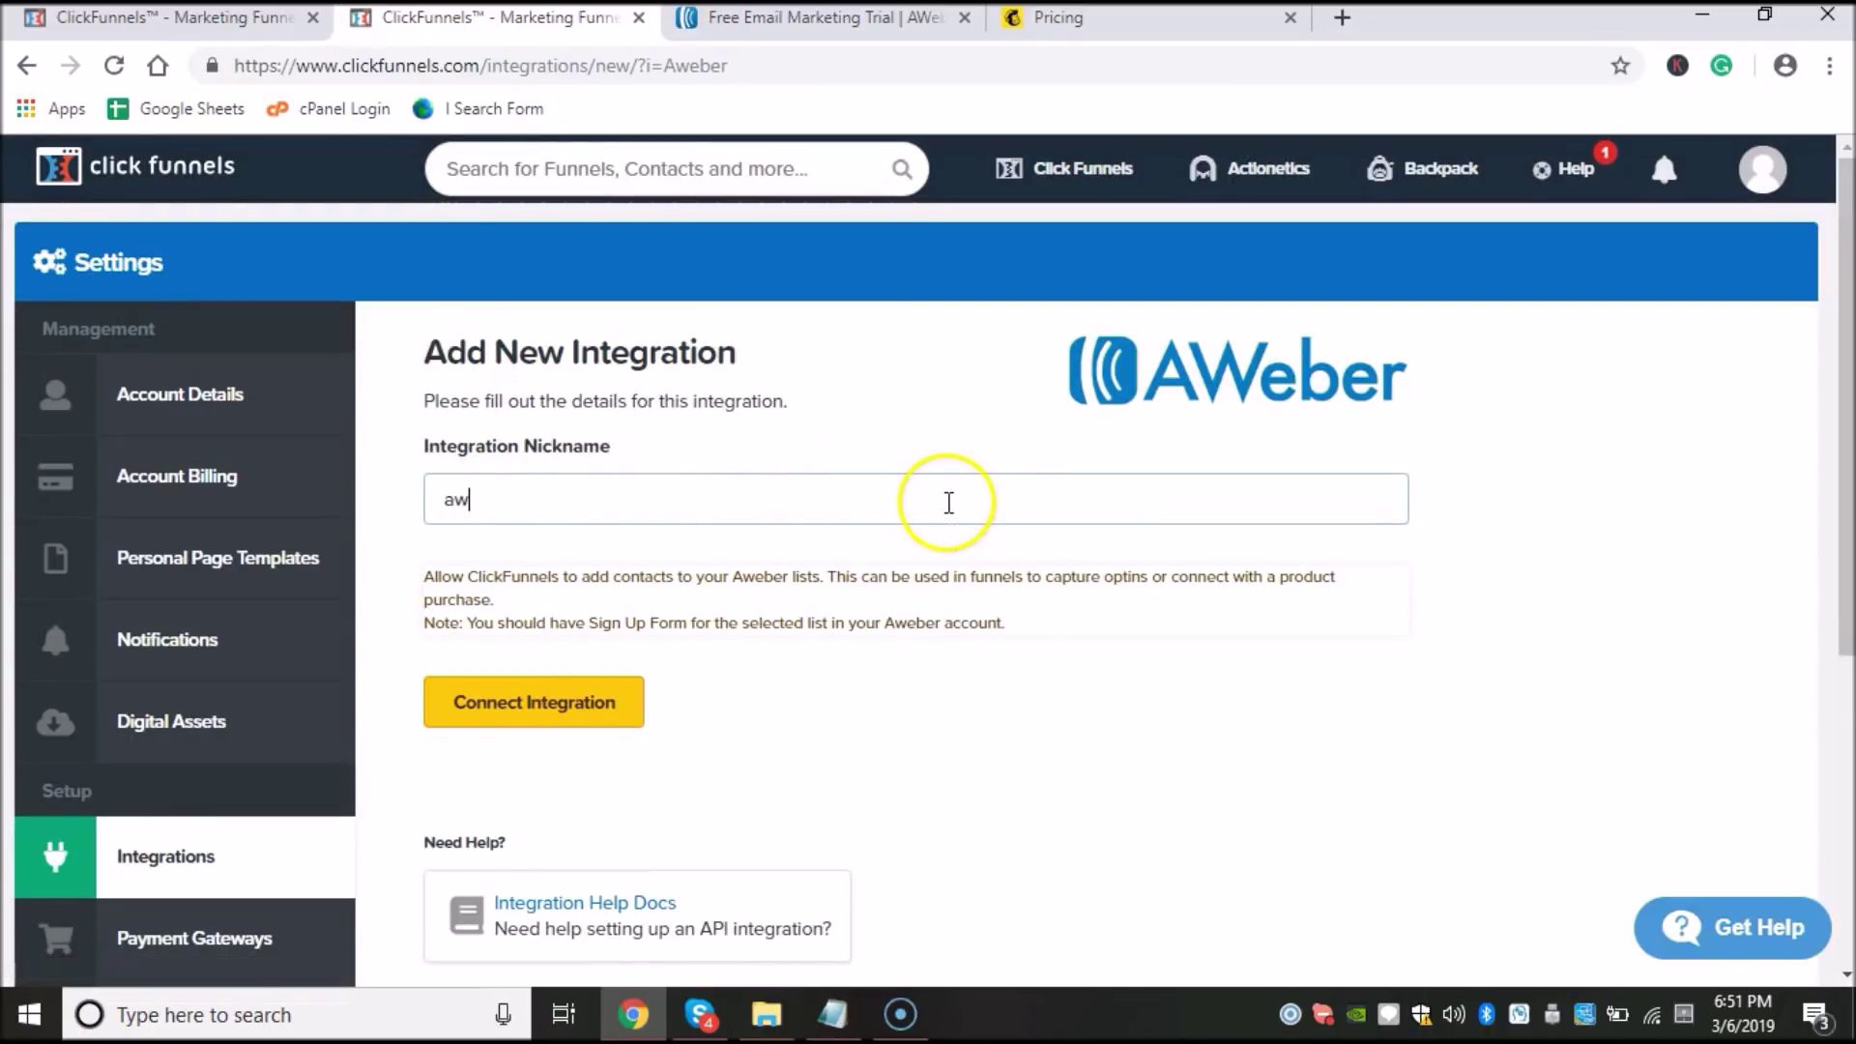
pyautogui.hotkey('ctrl', 'a')
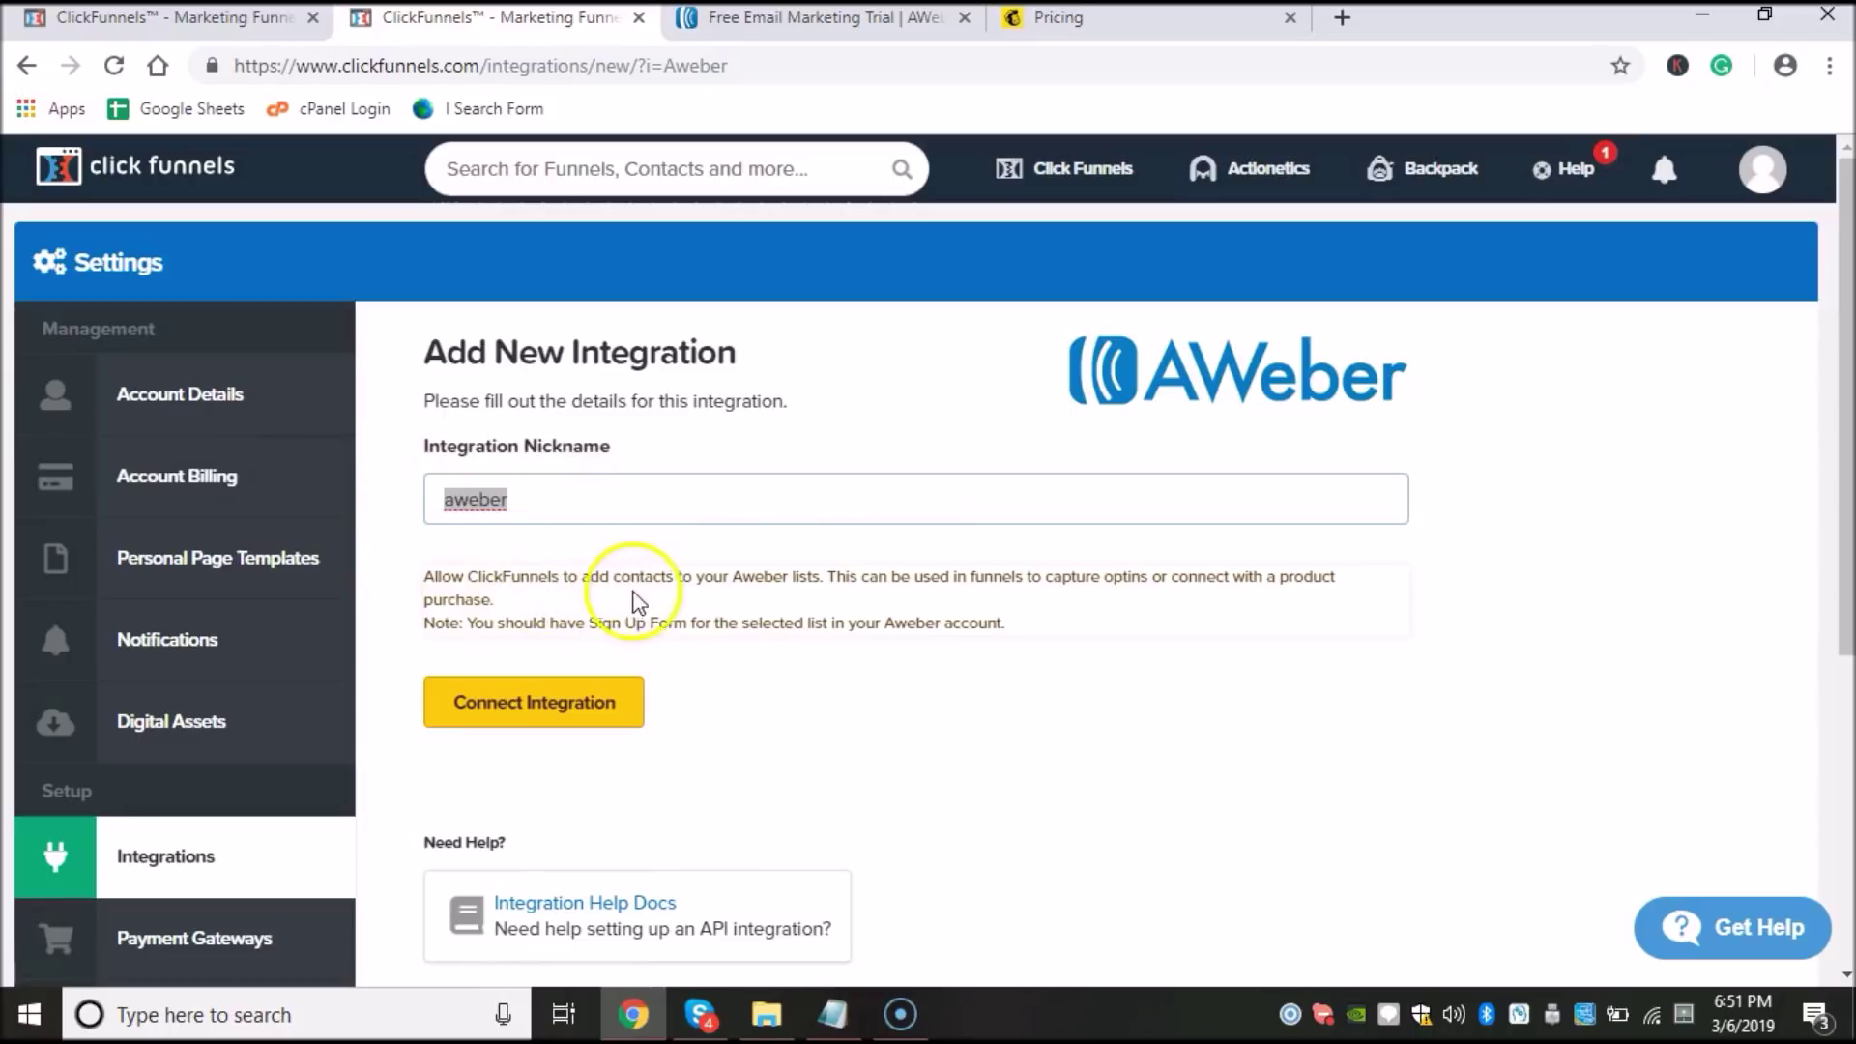
pyautogui.click(615, 704)
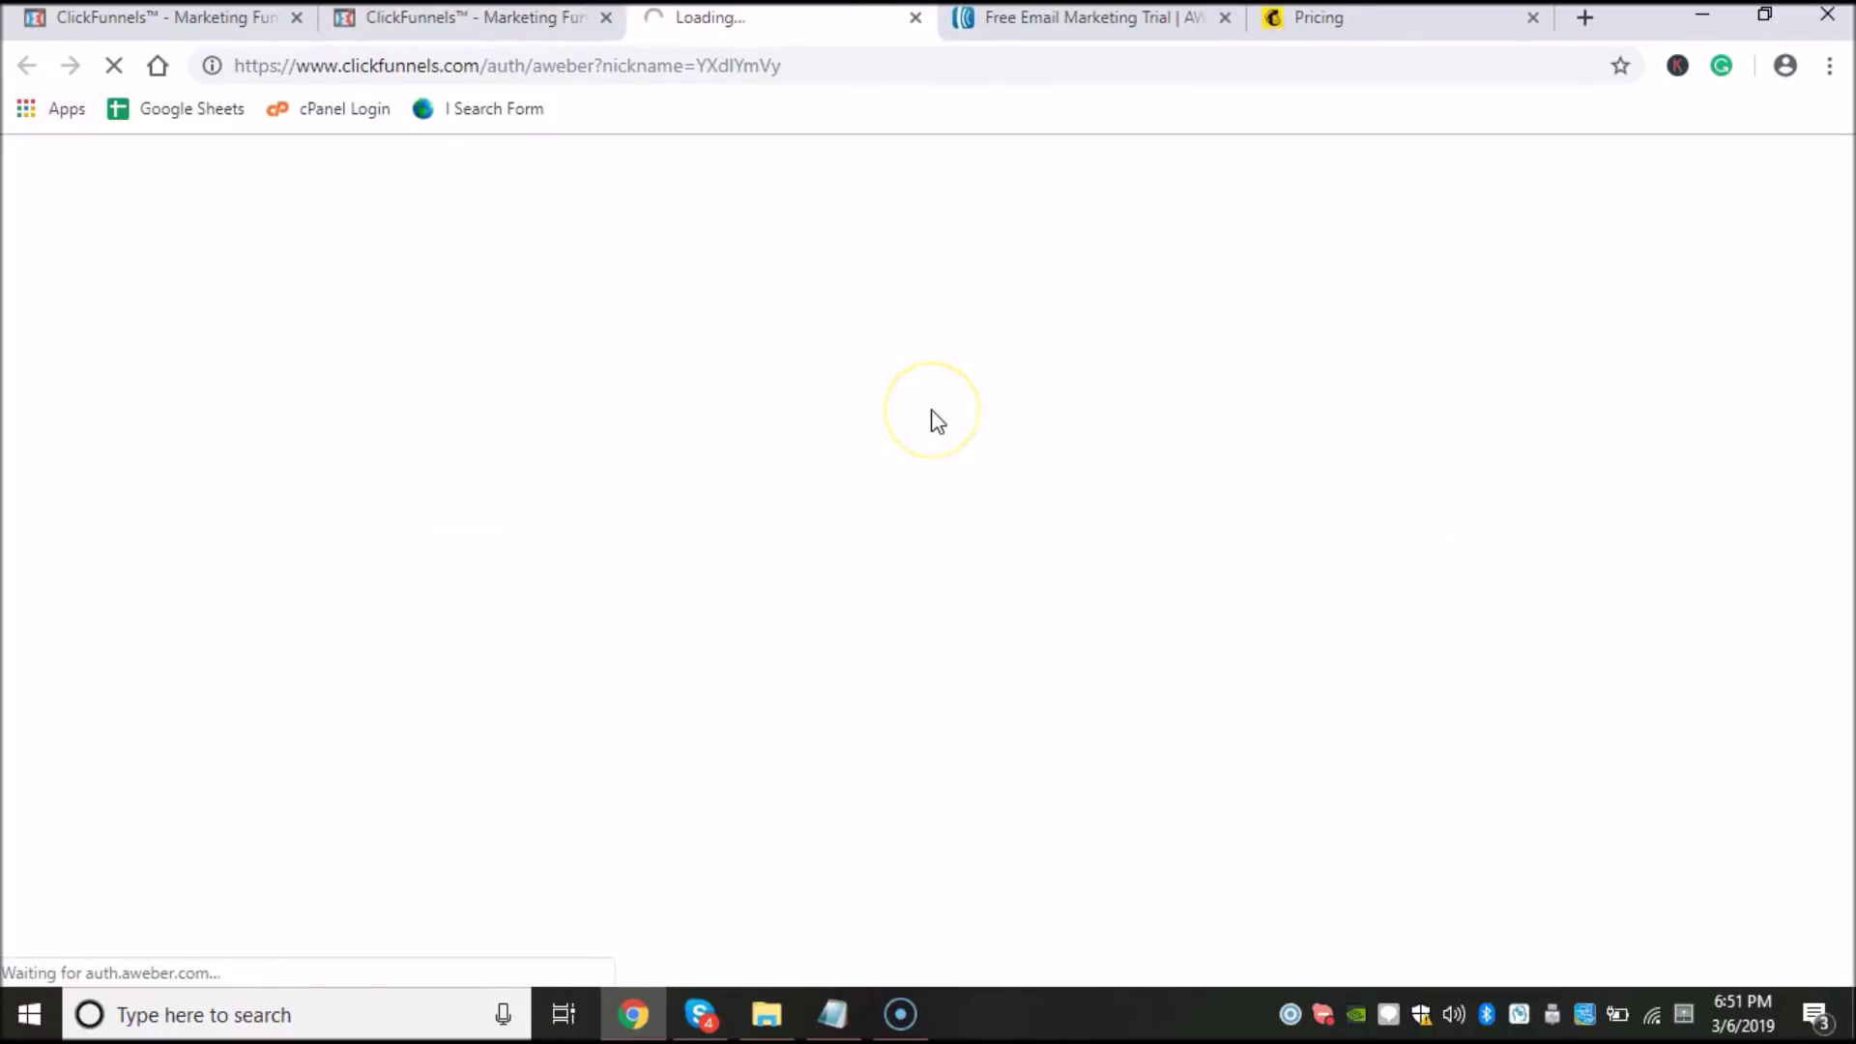
# Step: Sign in with the AWeber login name and account password to allow Clickfunnels access, without saving the password in the browser
pyautogui.click(773, 446)
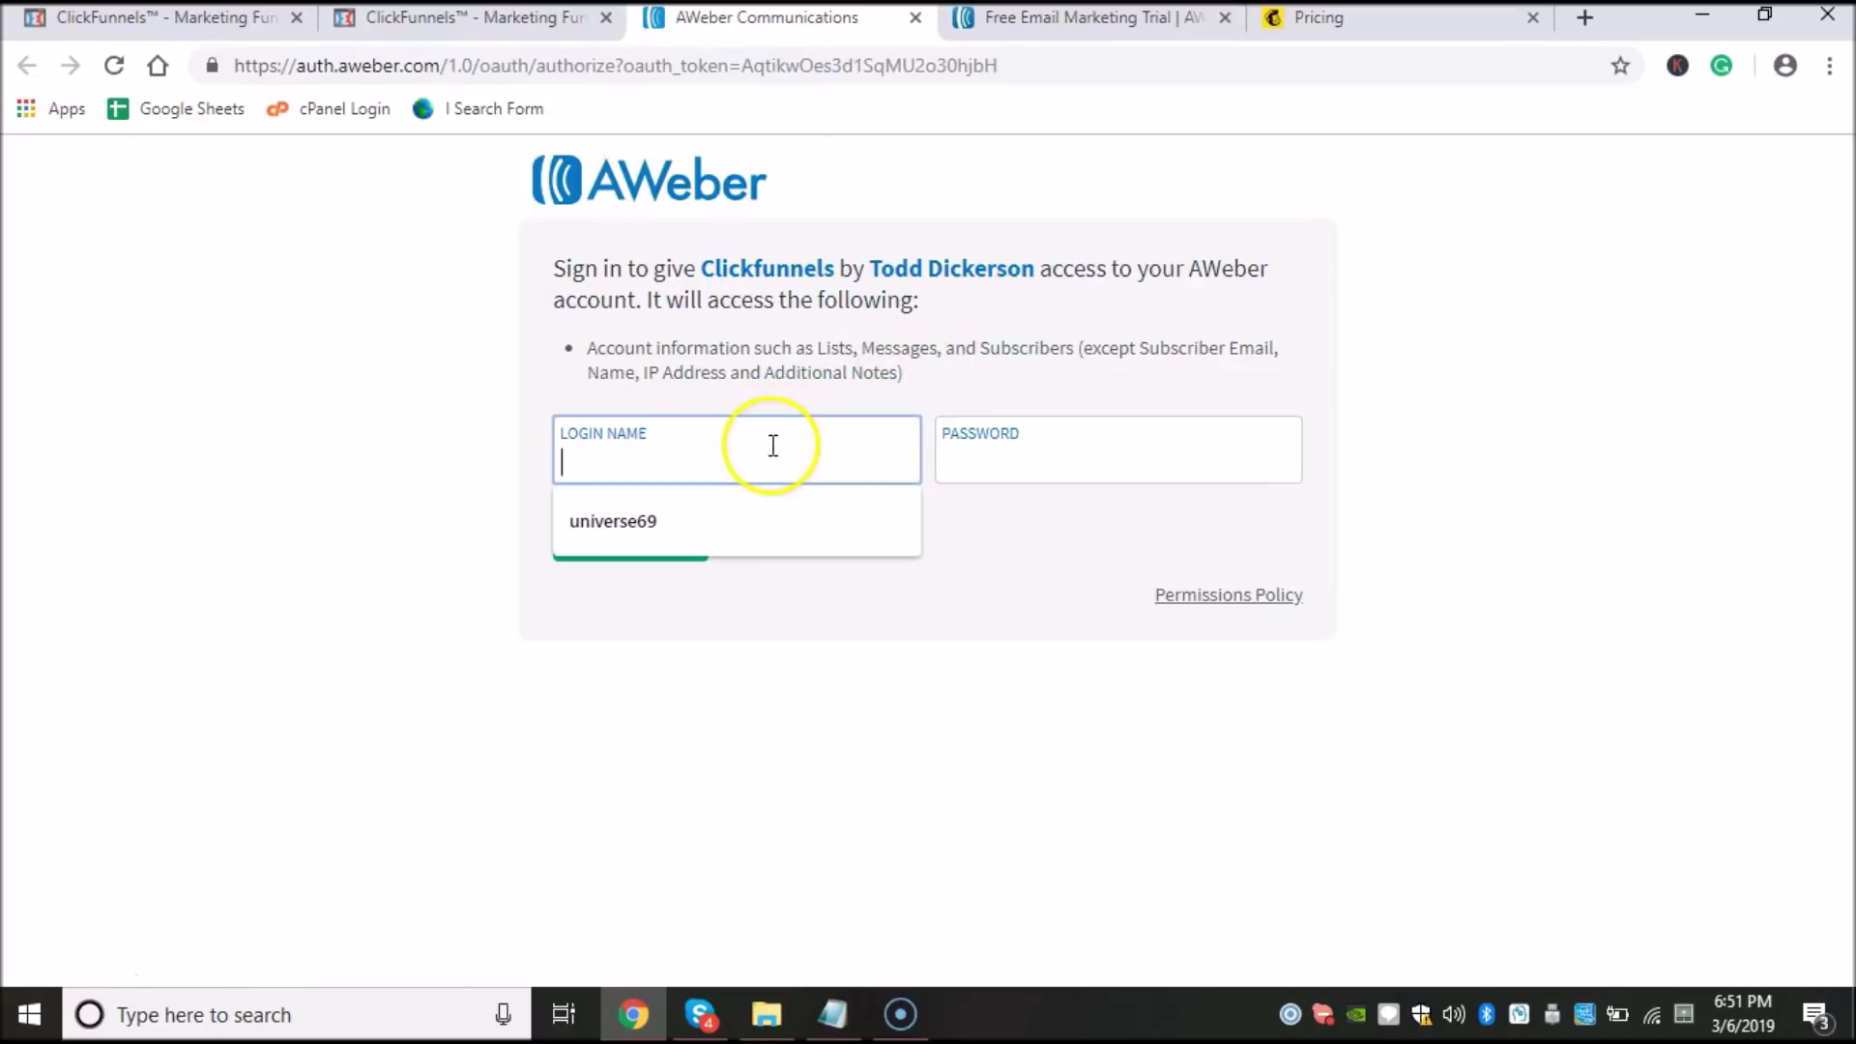
pyautogui.click(773, 521)
pyautogui.click(994, 455)
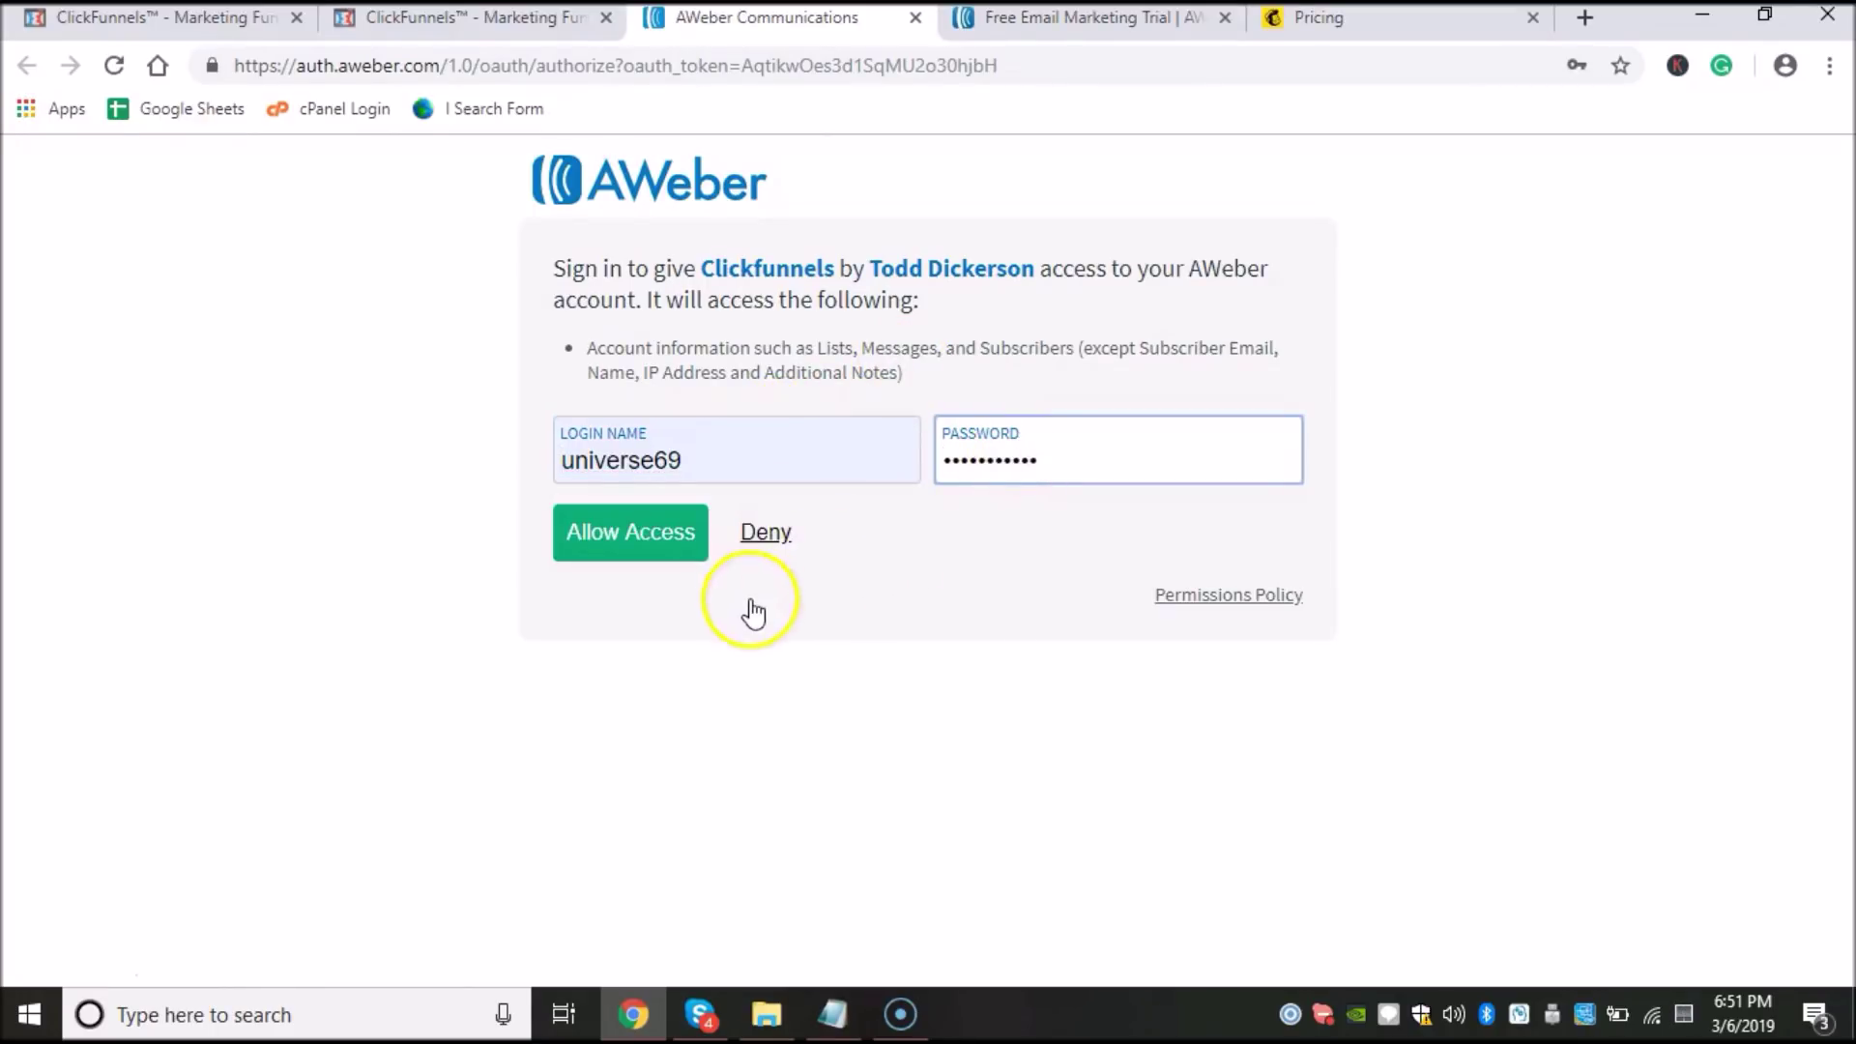
pyautogui.click(634, 538)
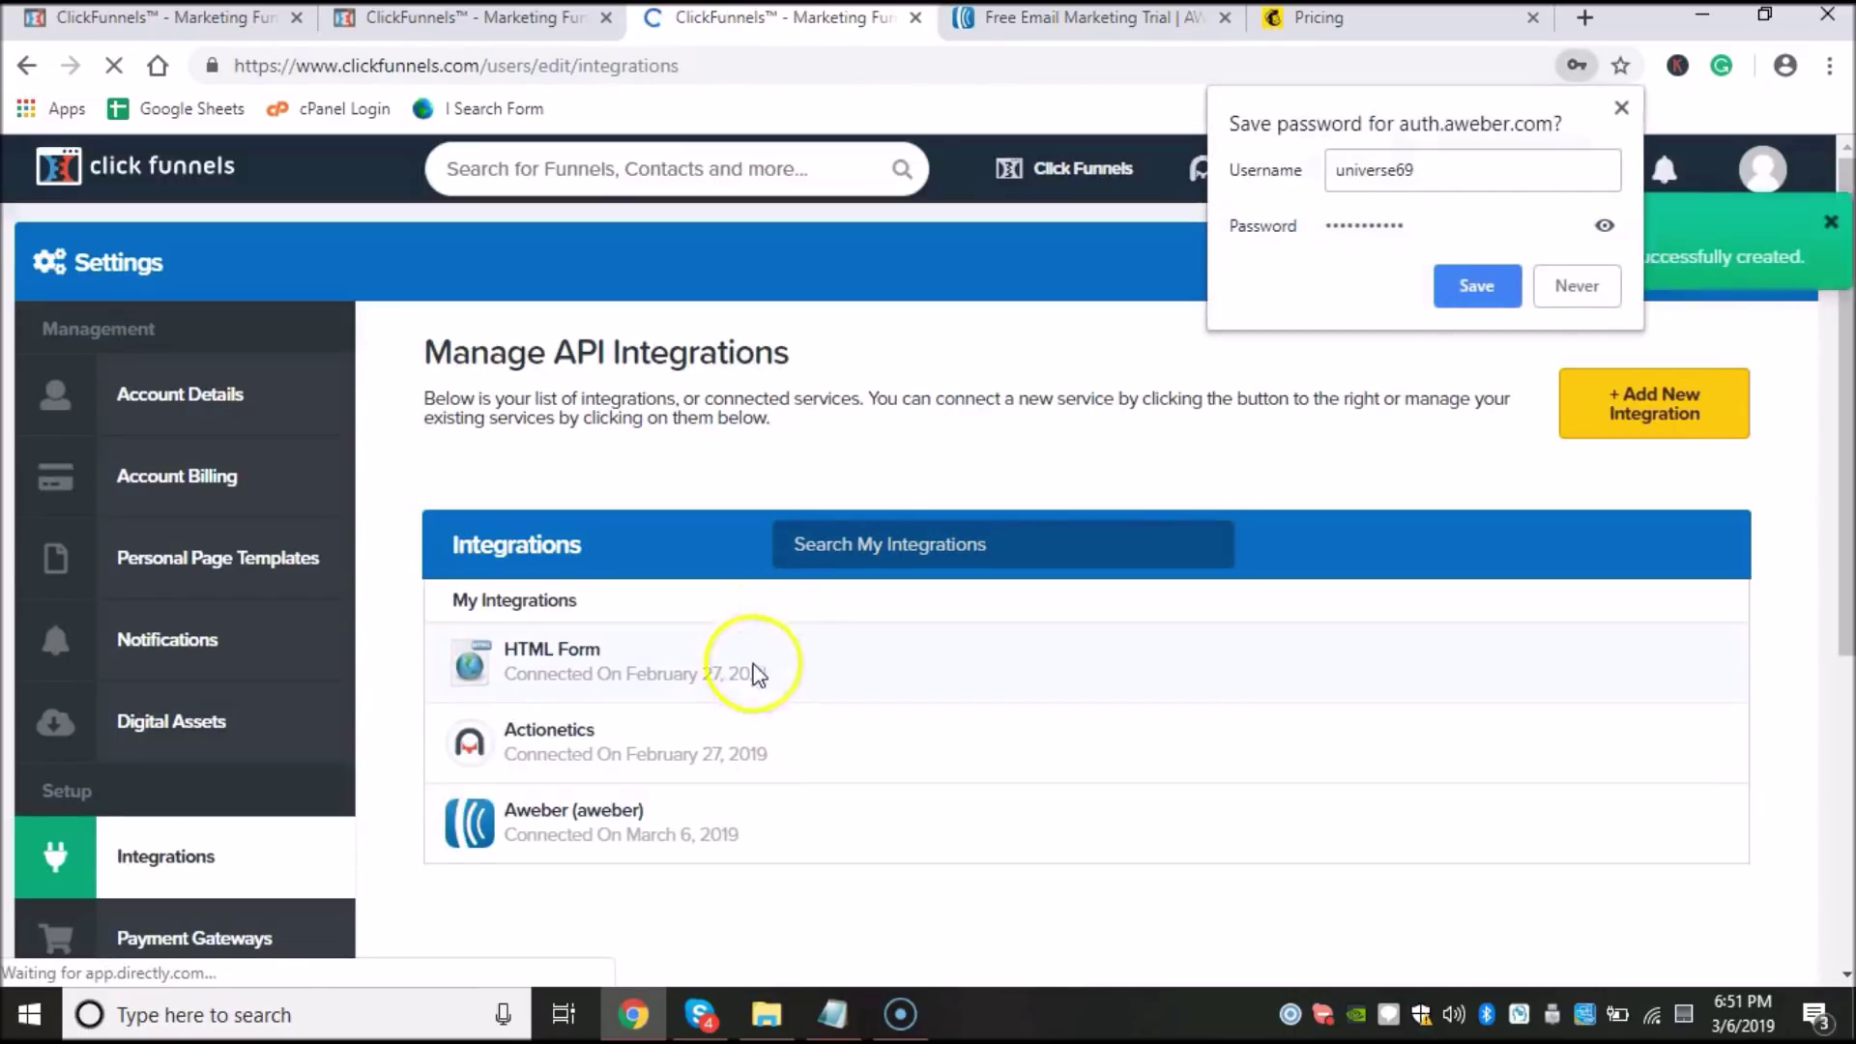
pyautogui.click(1622, 107)
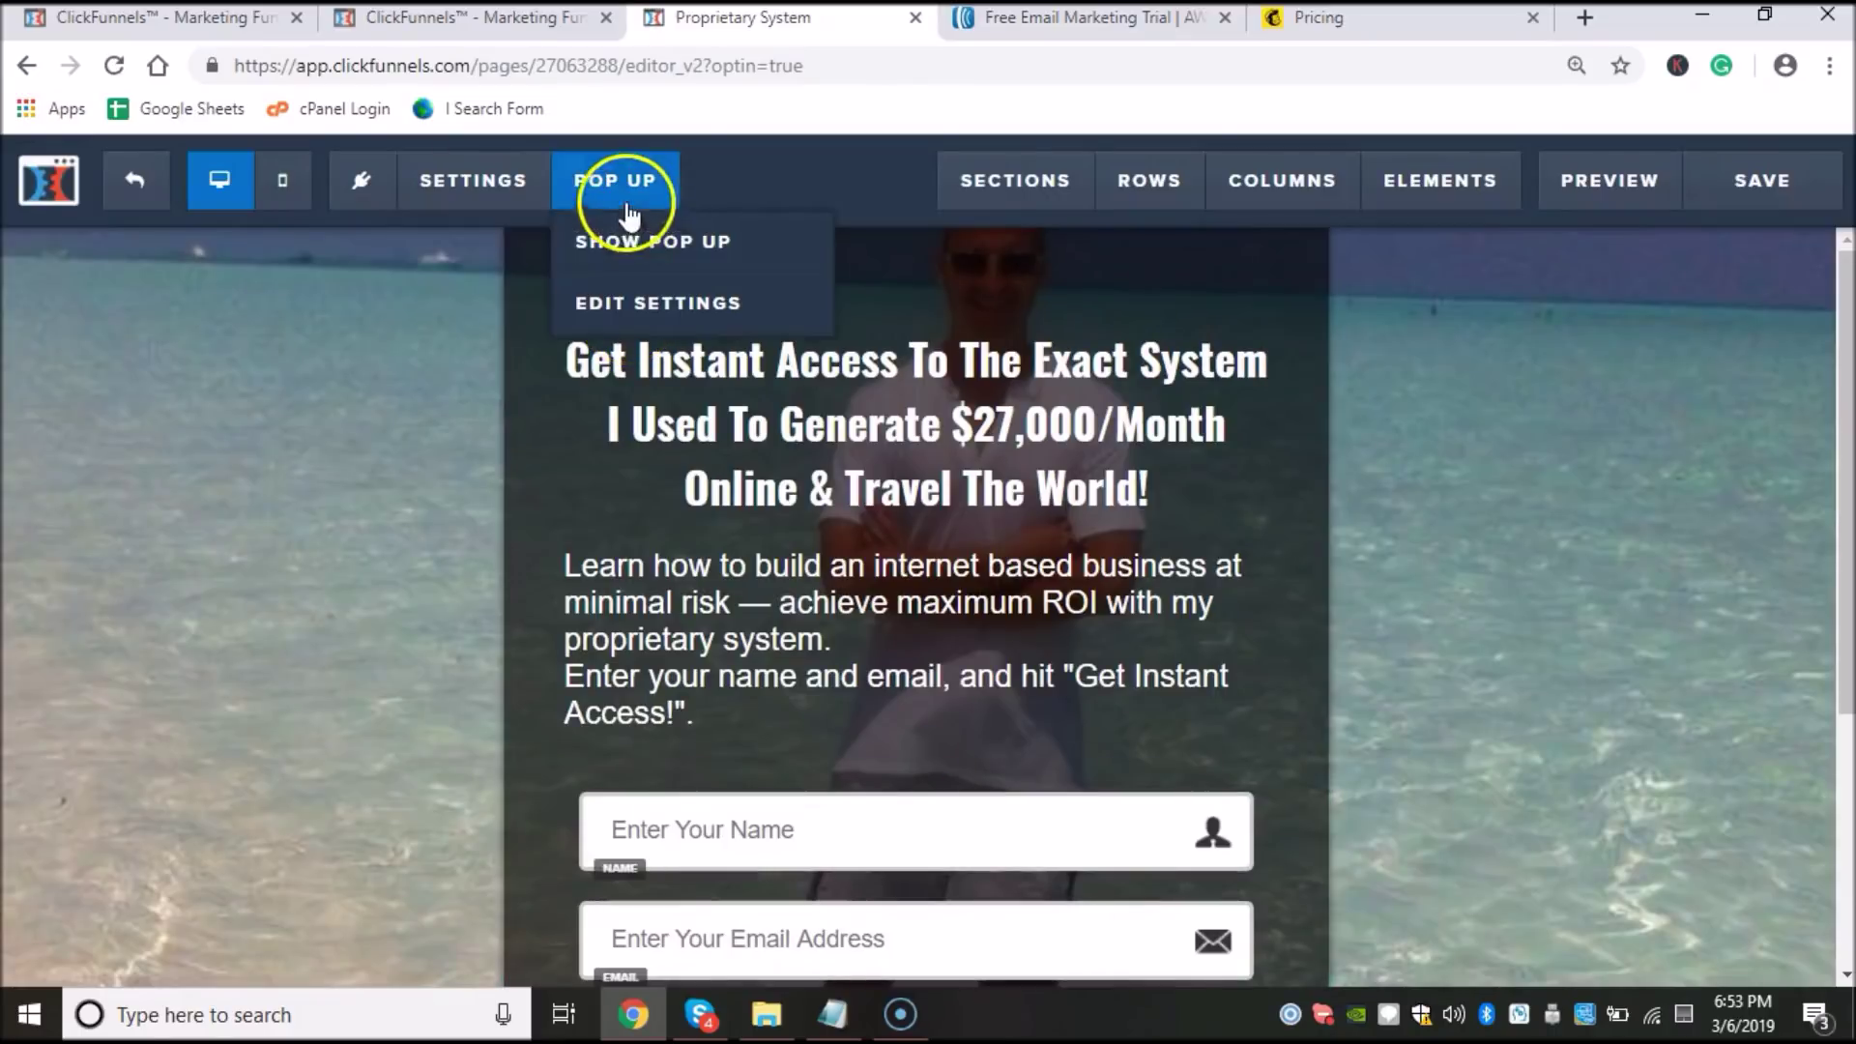
# Step: Open the Optin page's email integration settings and choose the aweber (Aweber) integration with the Integrate Existing Form action
pyautogui.moveTo(498, 237)
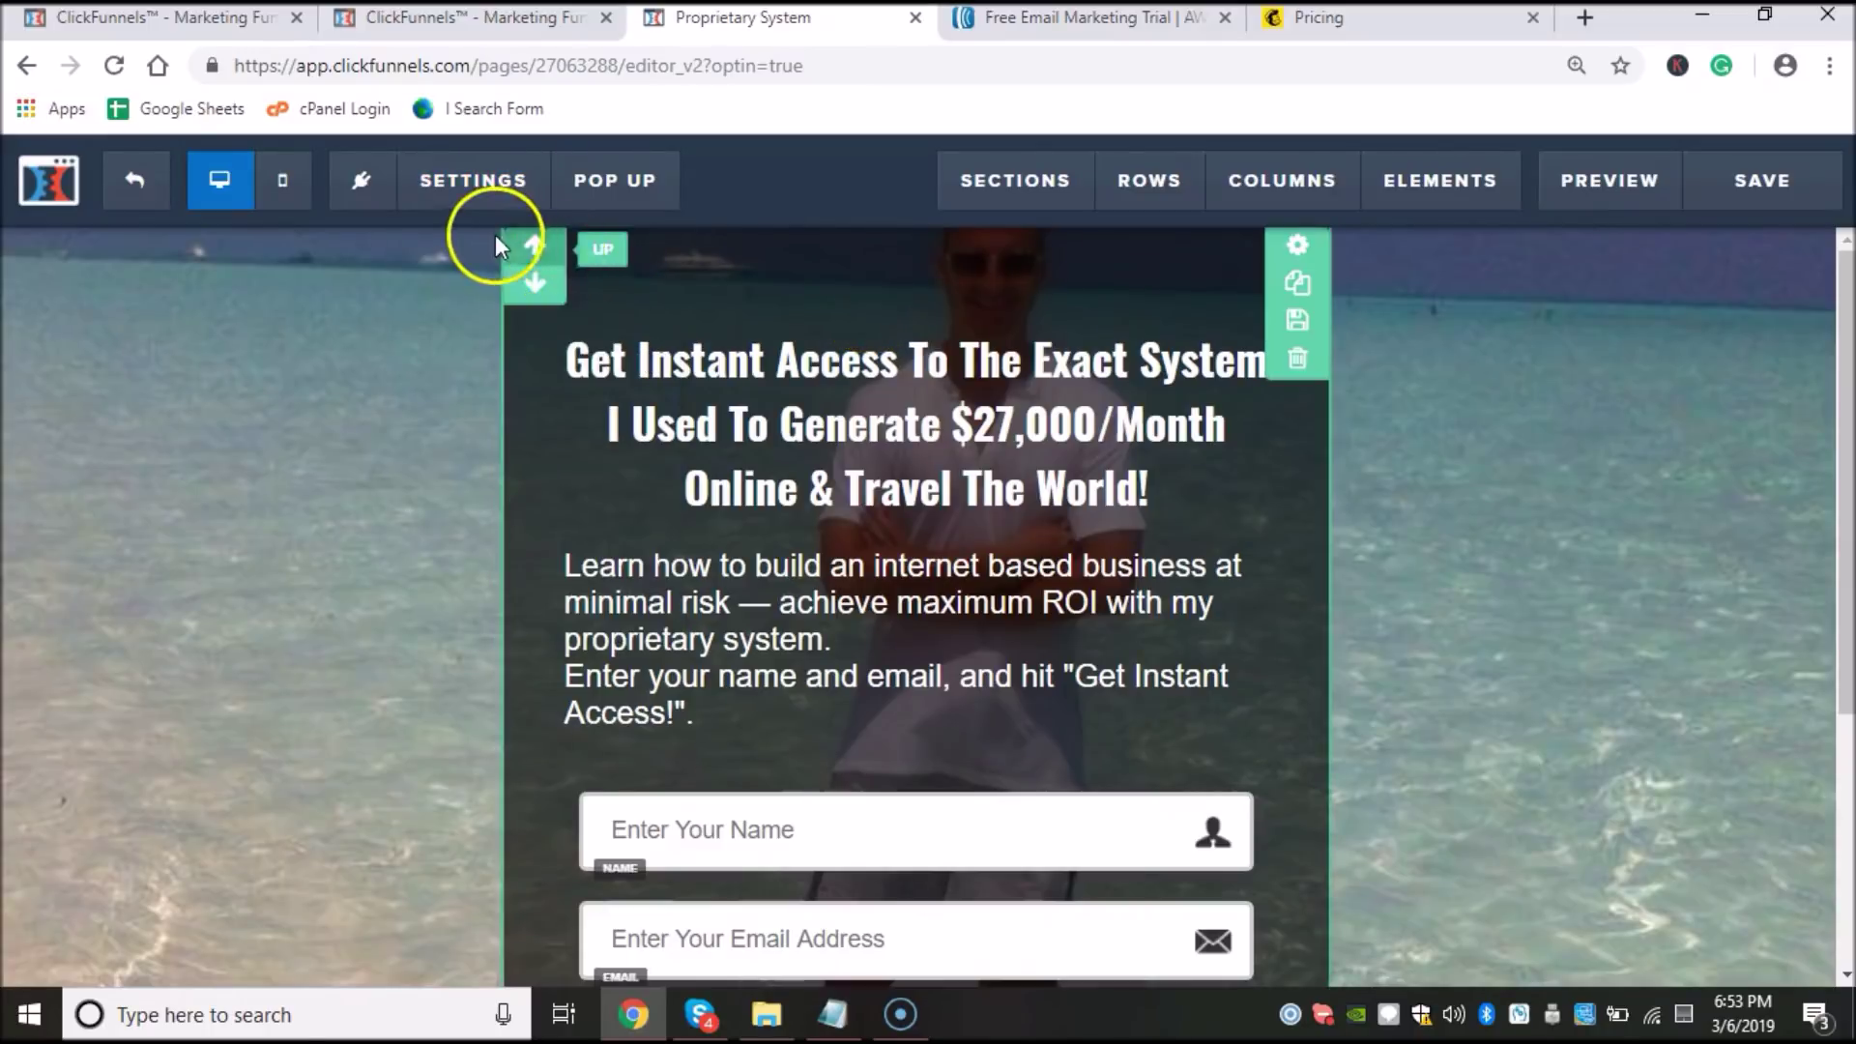
pyautogui.moveTo(484, 194)
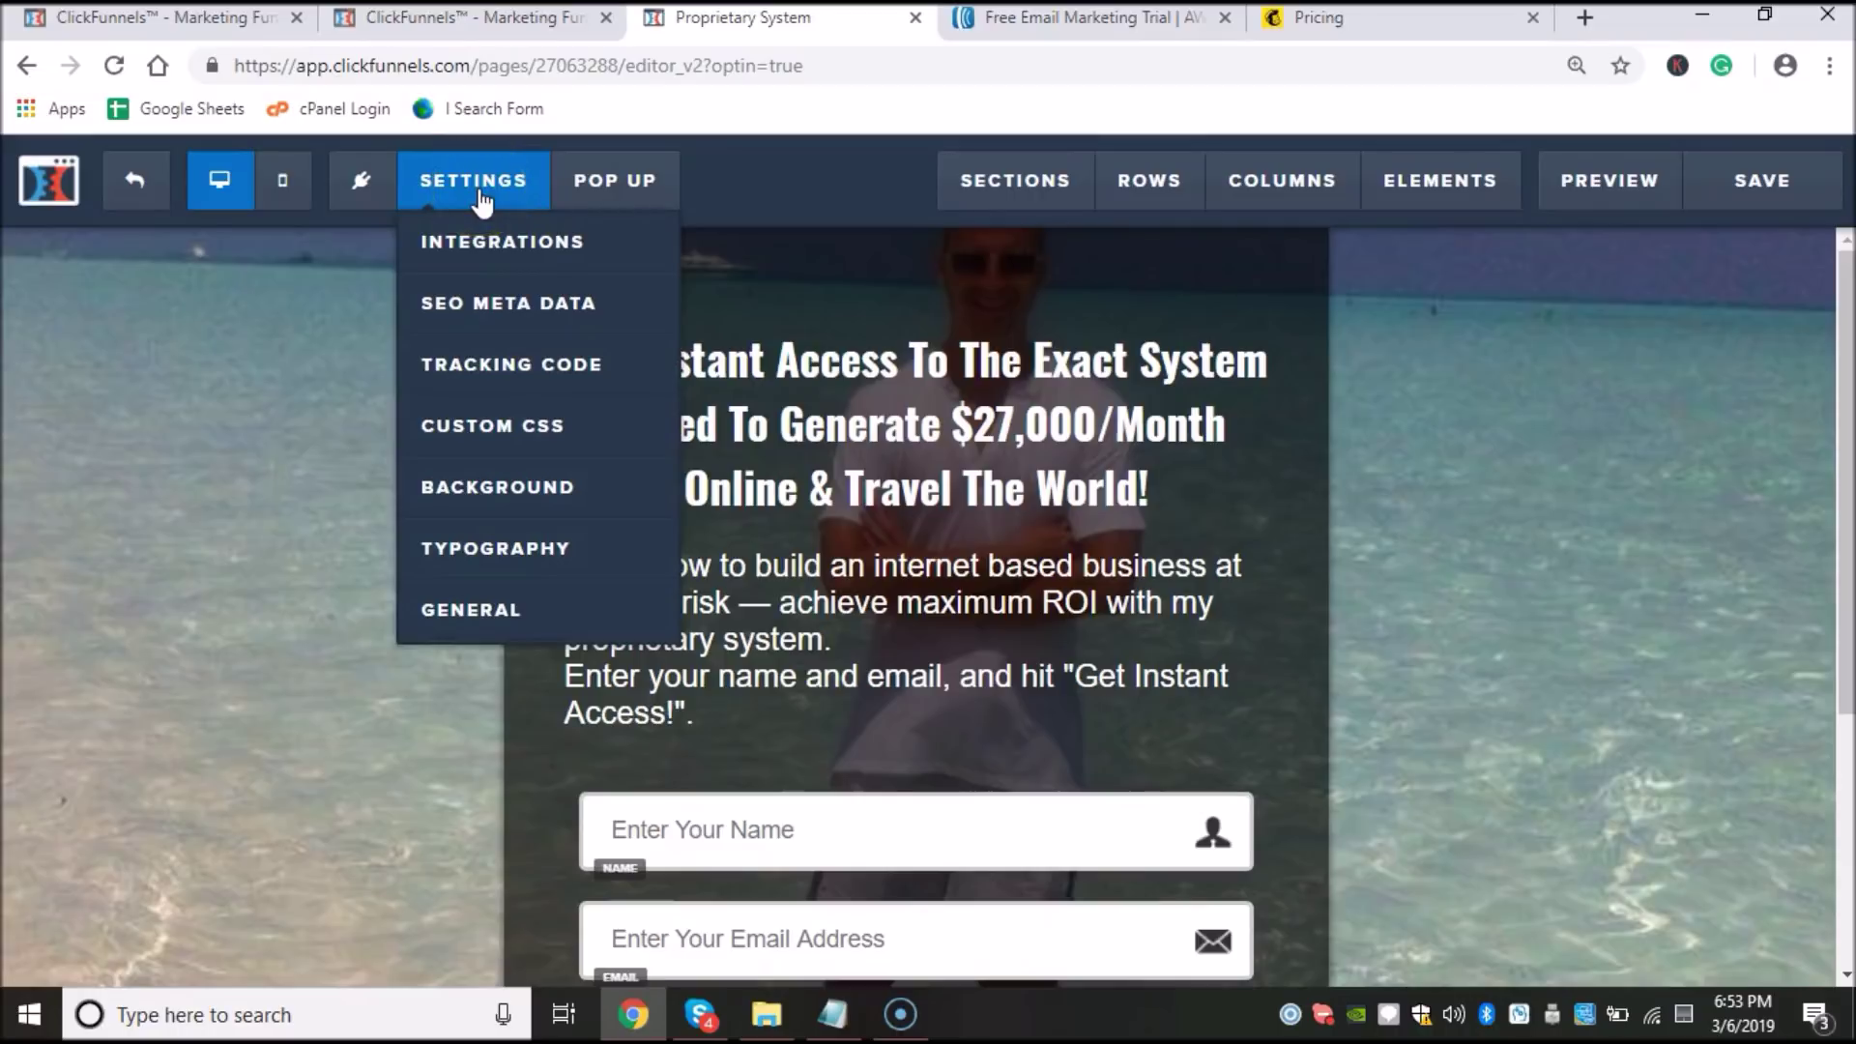
pyautogui.click(497, 253)
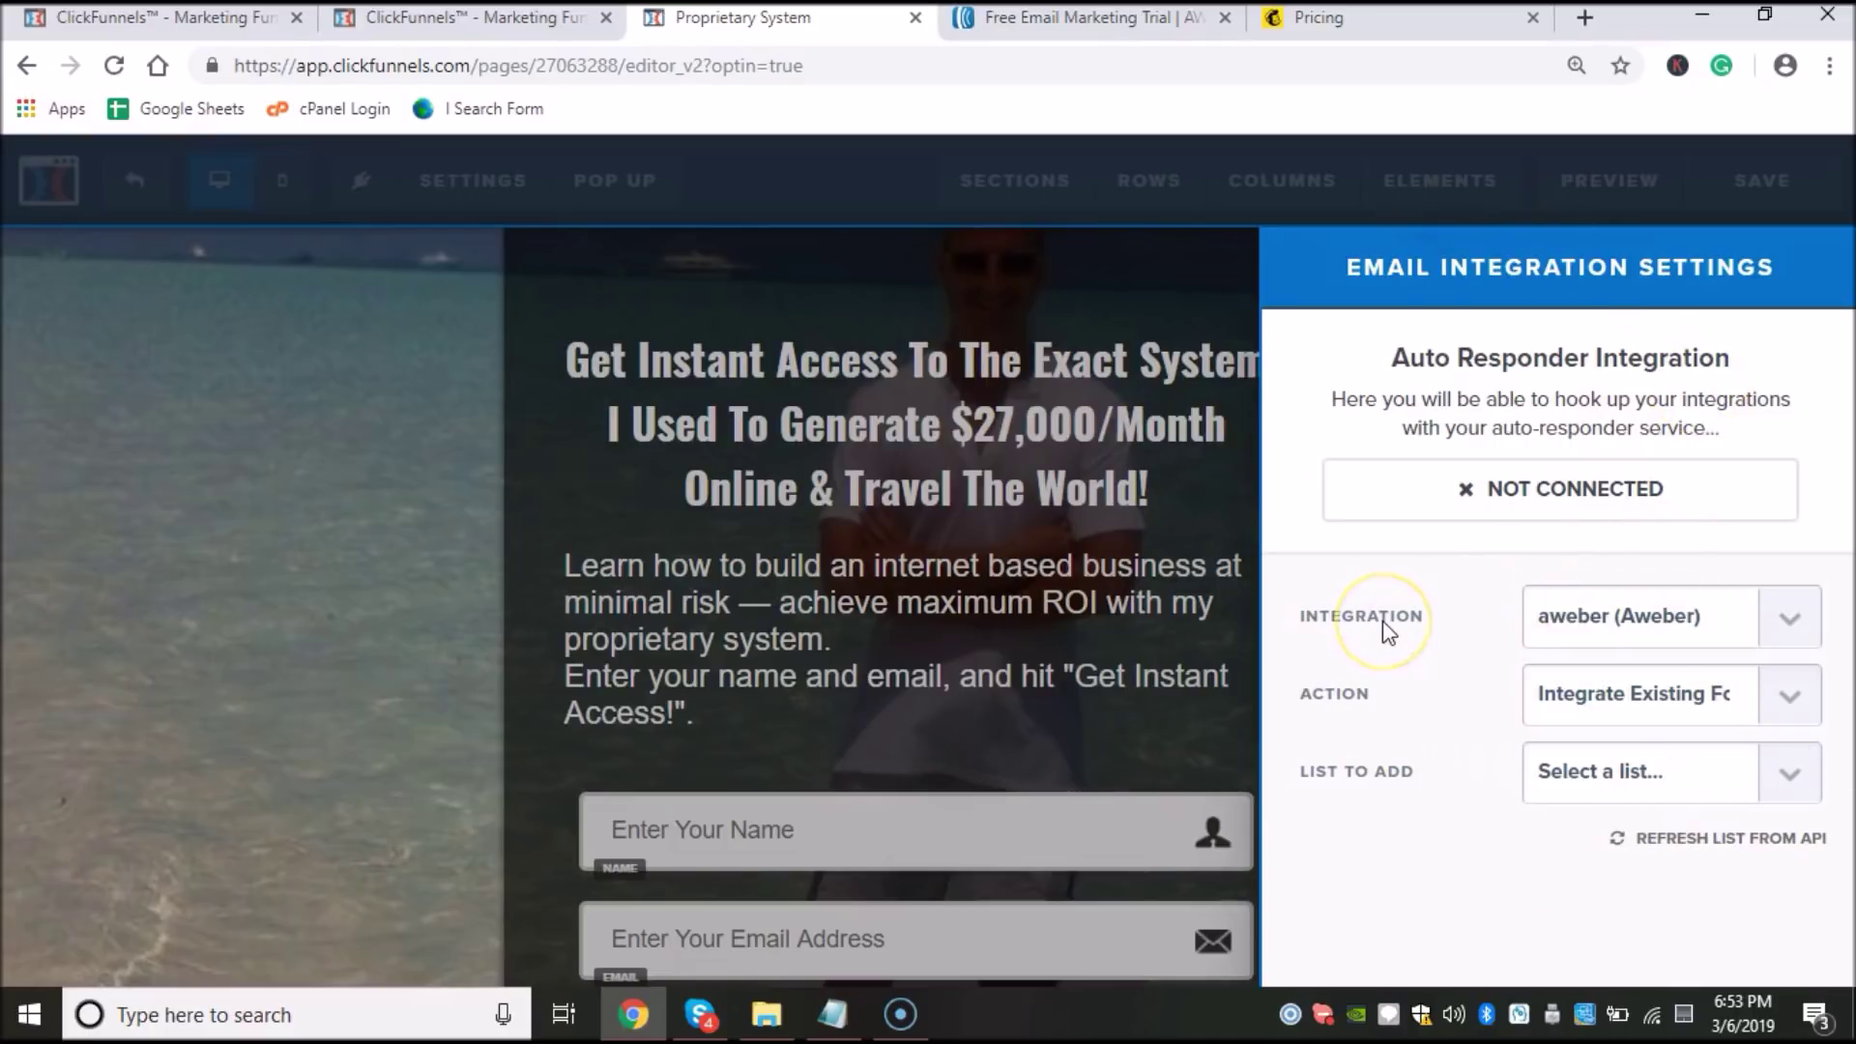
pyautogui.click(1783, 620)
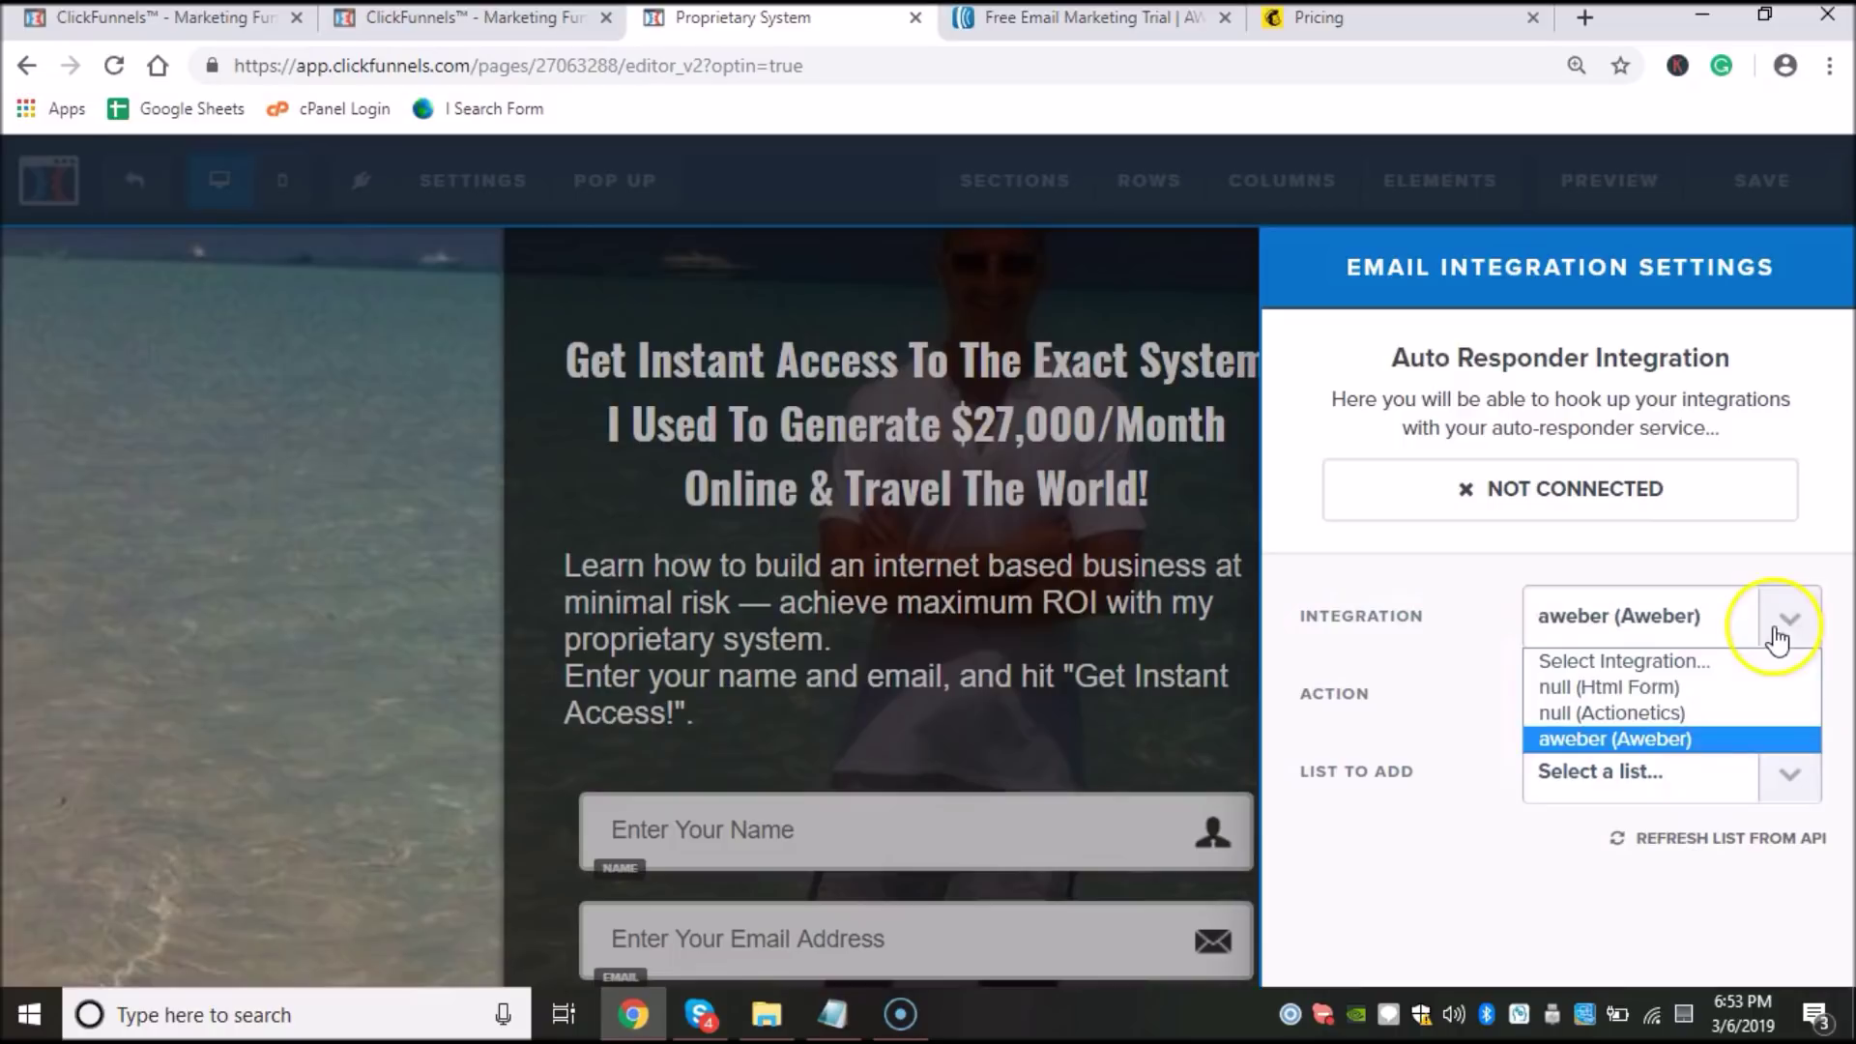
pyautogui.click(1657, 746)
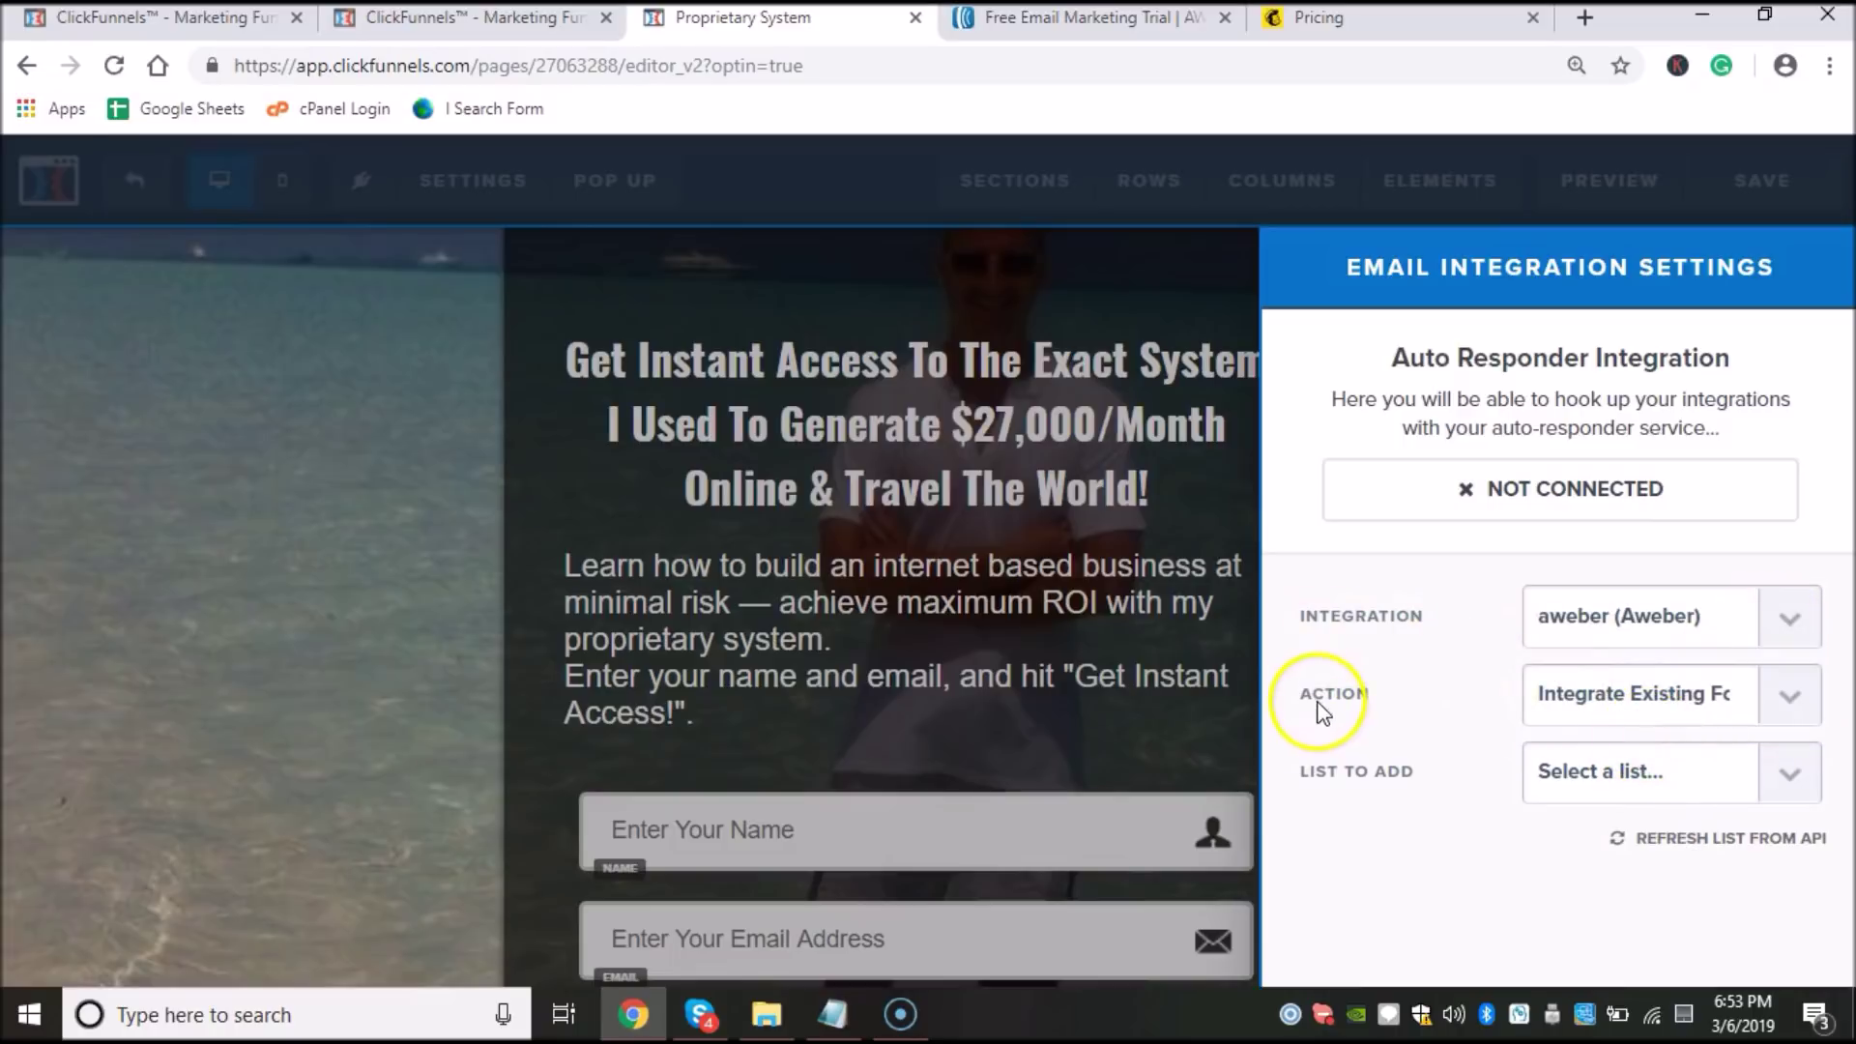
pyautogui.click(1790, 695)
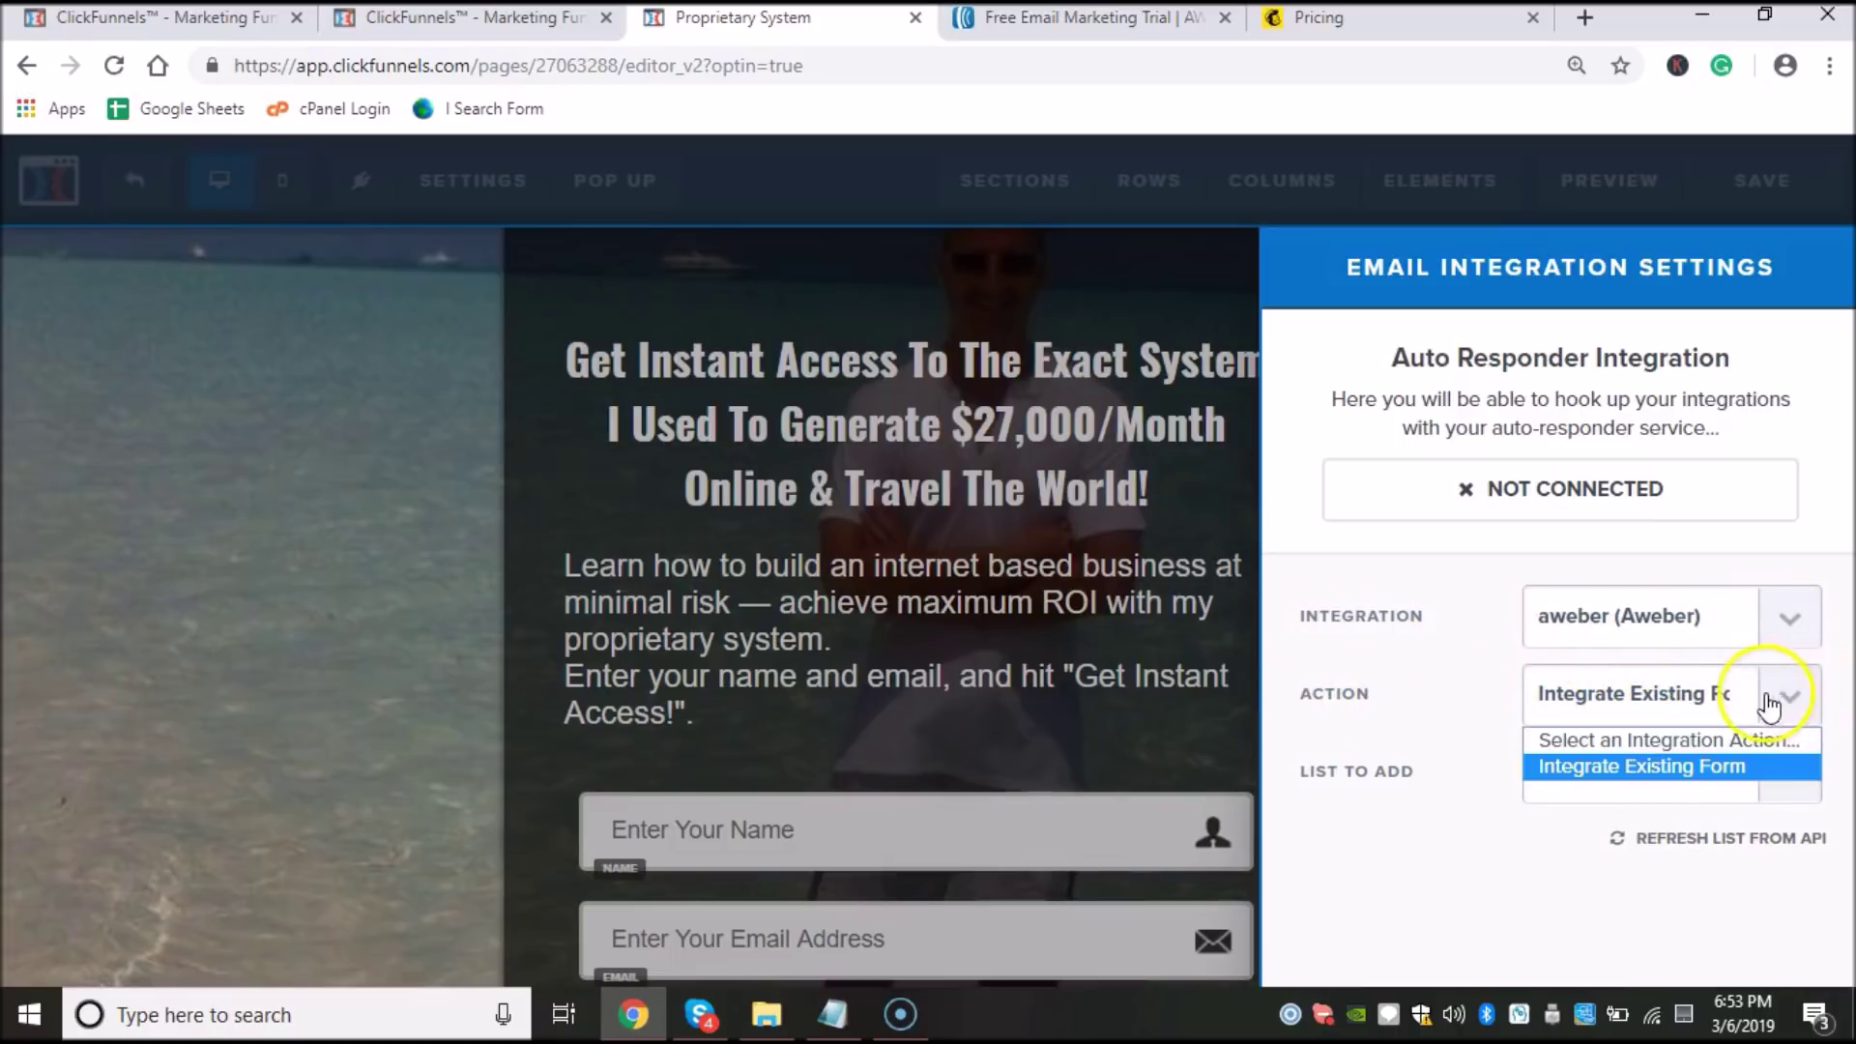
pyautogui.click(1583, 769)
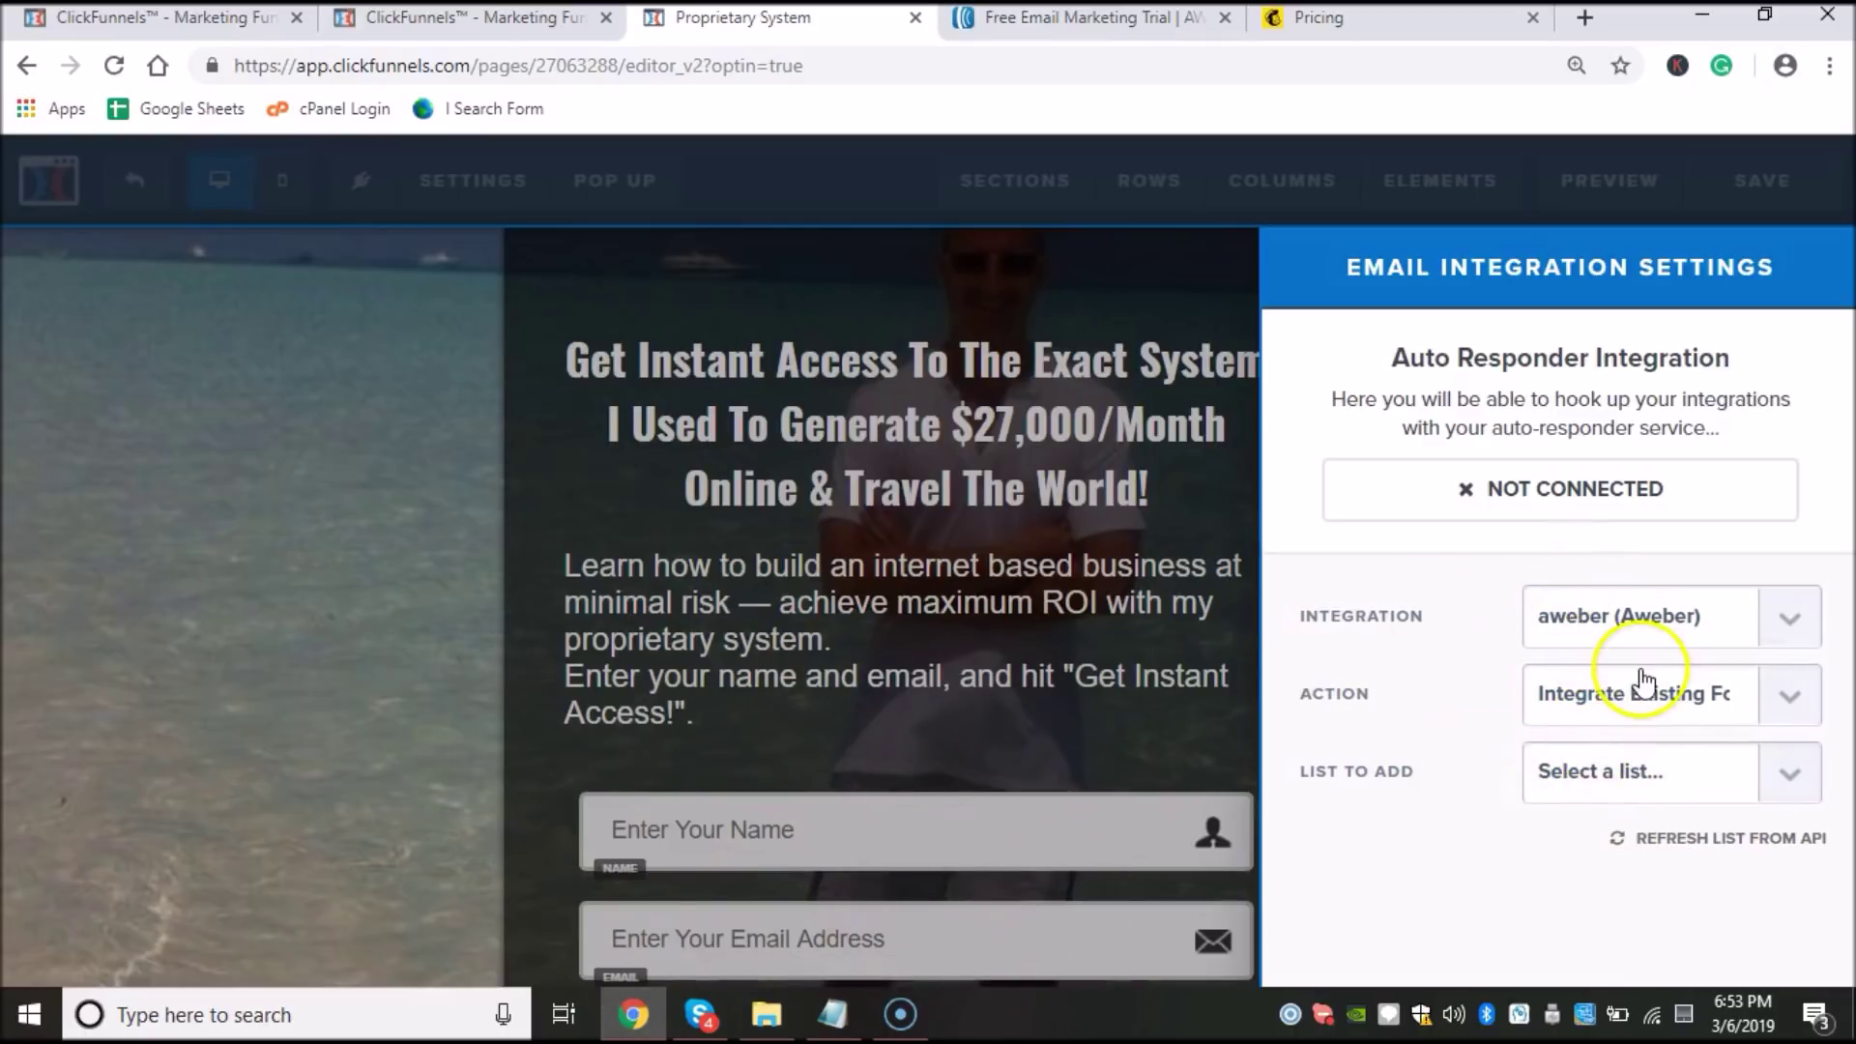
pyautogui.click(1673, 701)
pyautogui.click(1668, 766)
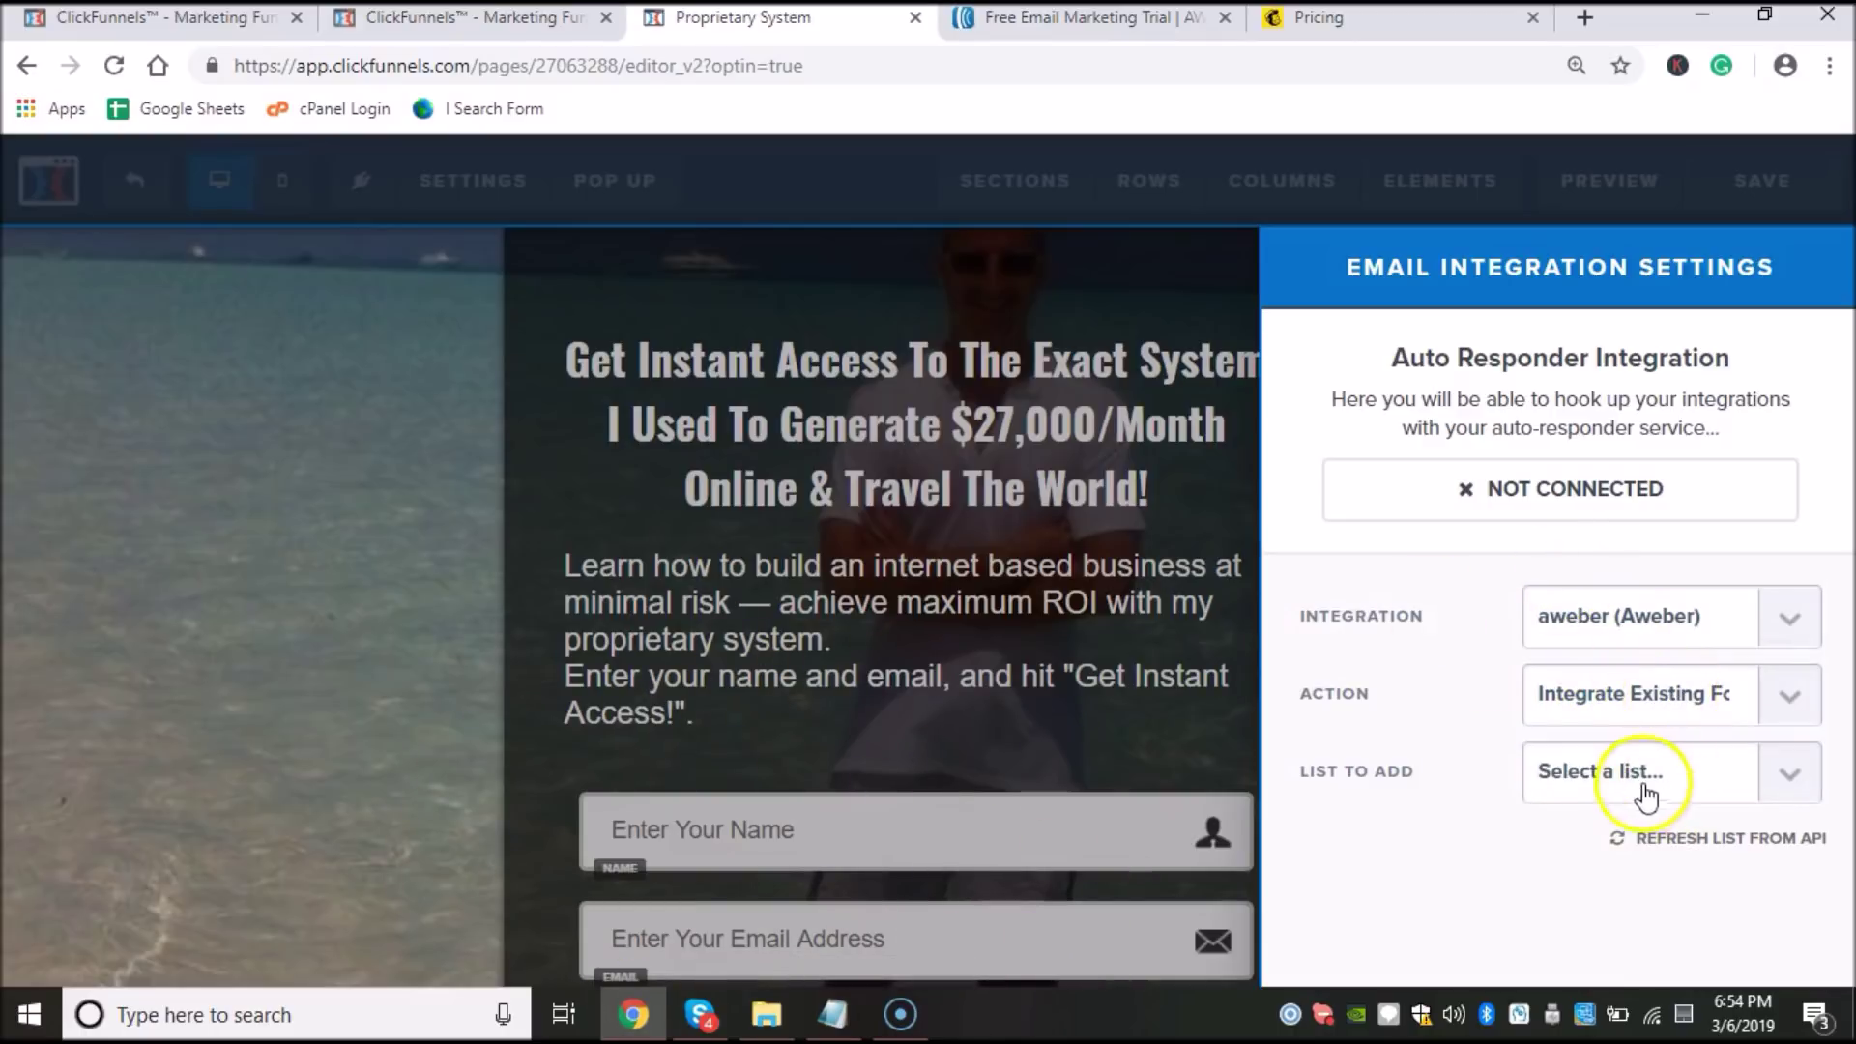
# Step: Set ggnew as the list to add subscribers to, and save the Optin page
pyautogui.click(1537, 788)
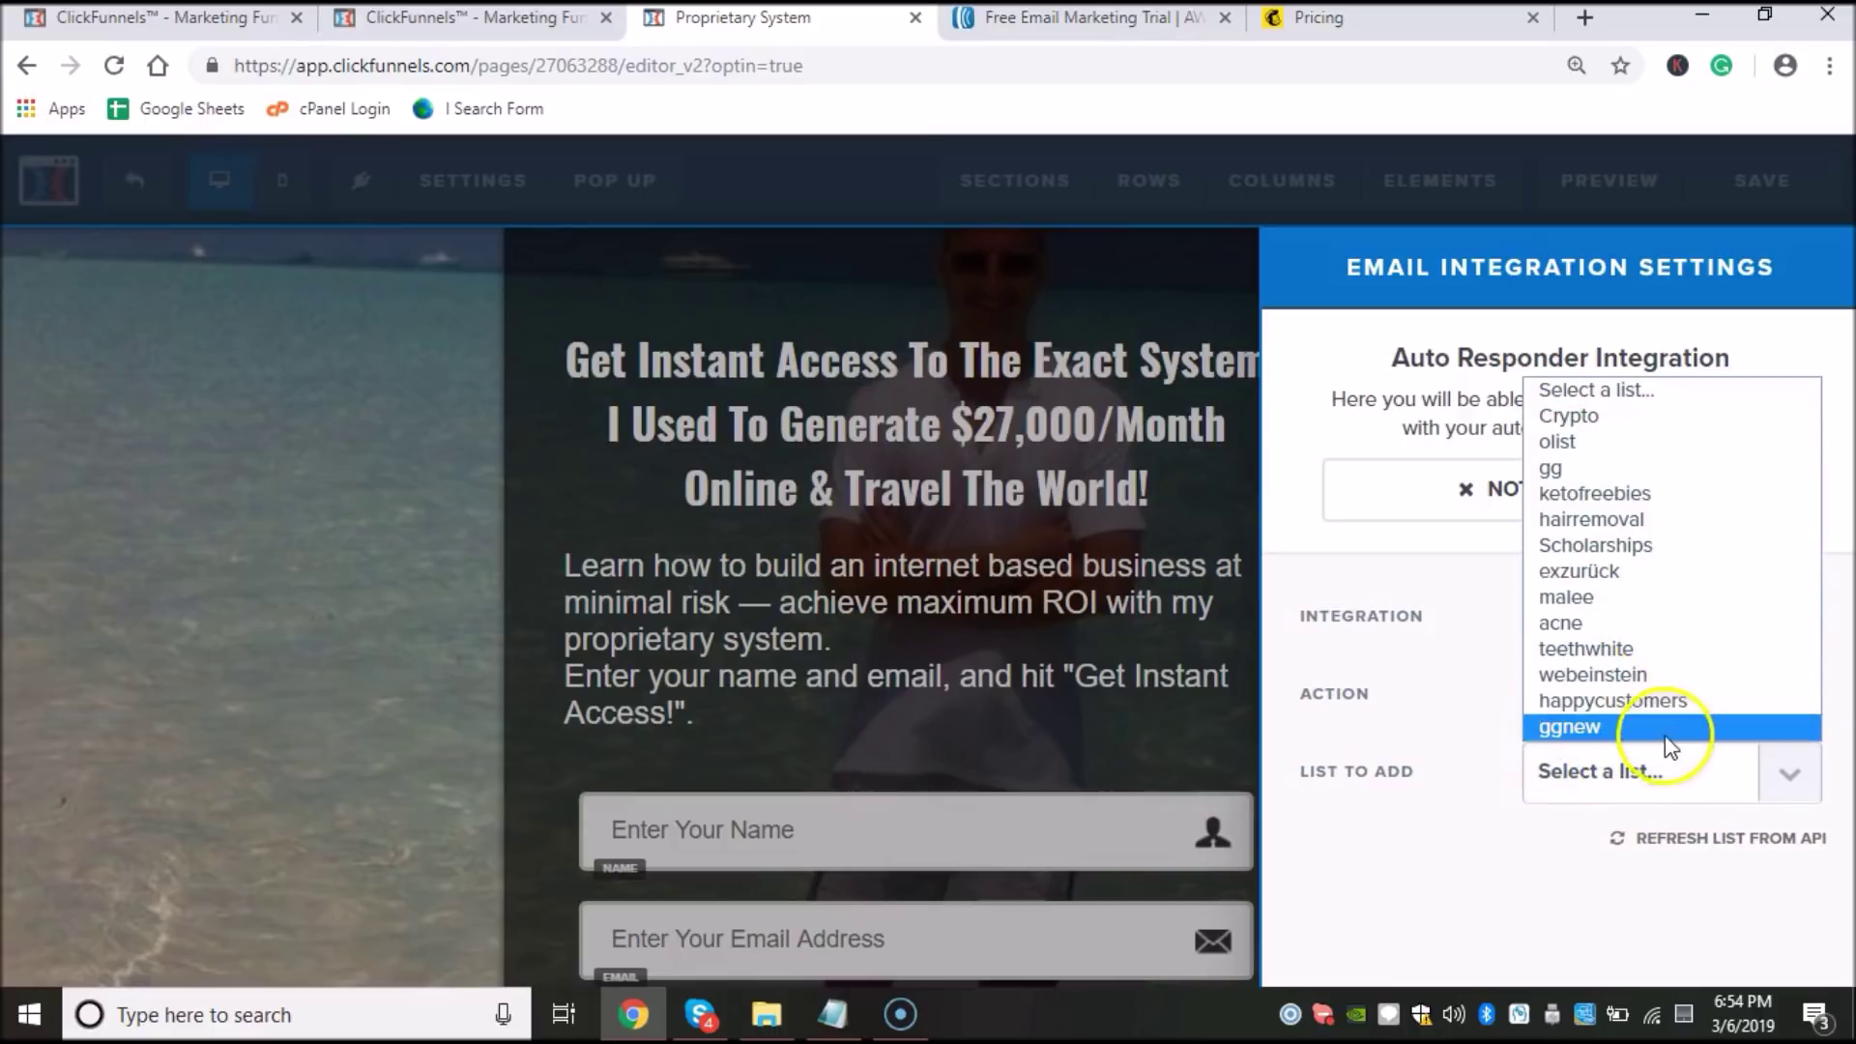
pyautogui.click(1633, 727)
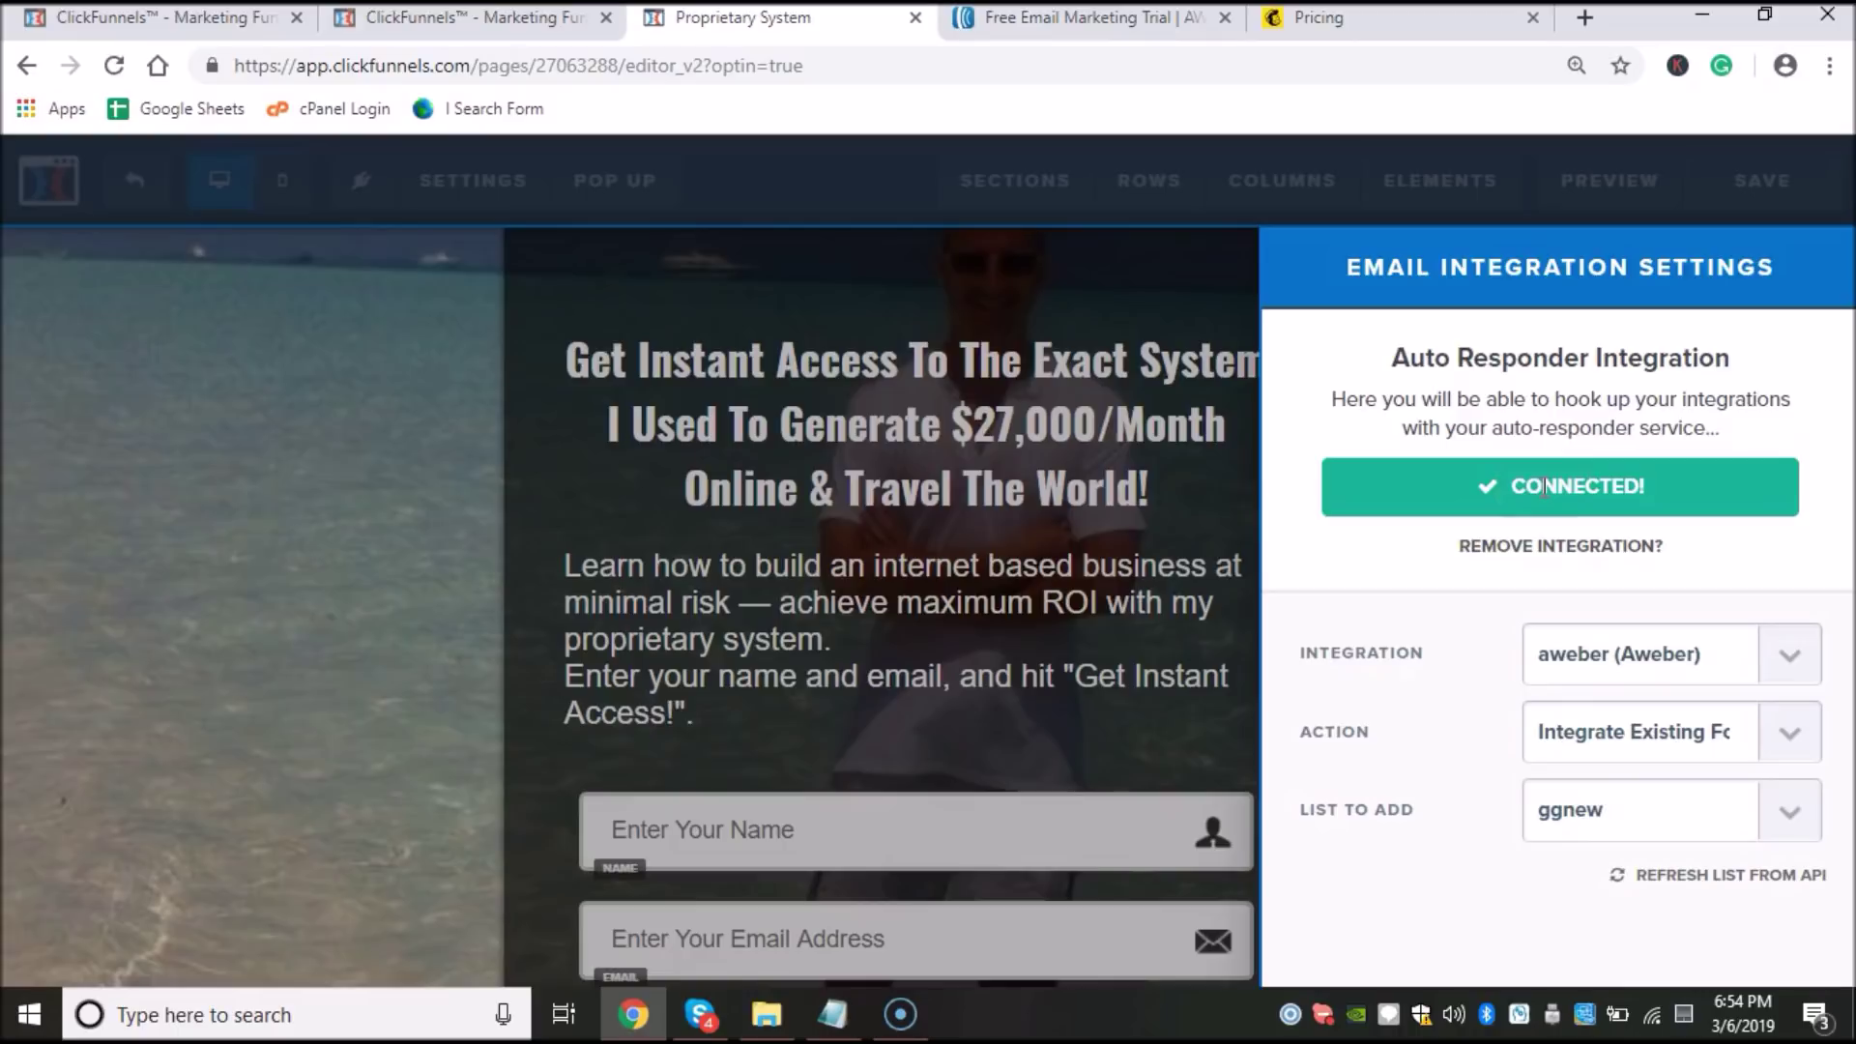
pyautogui.click(321, 467)
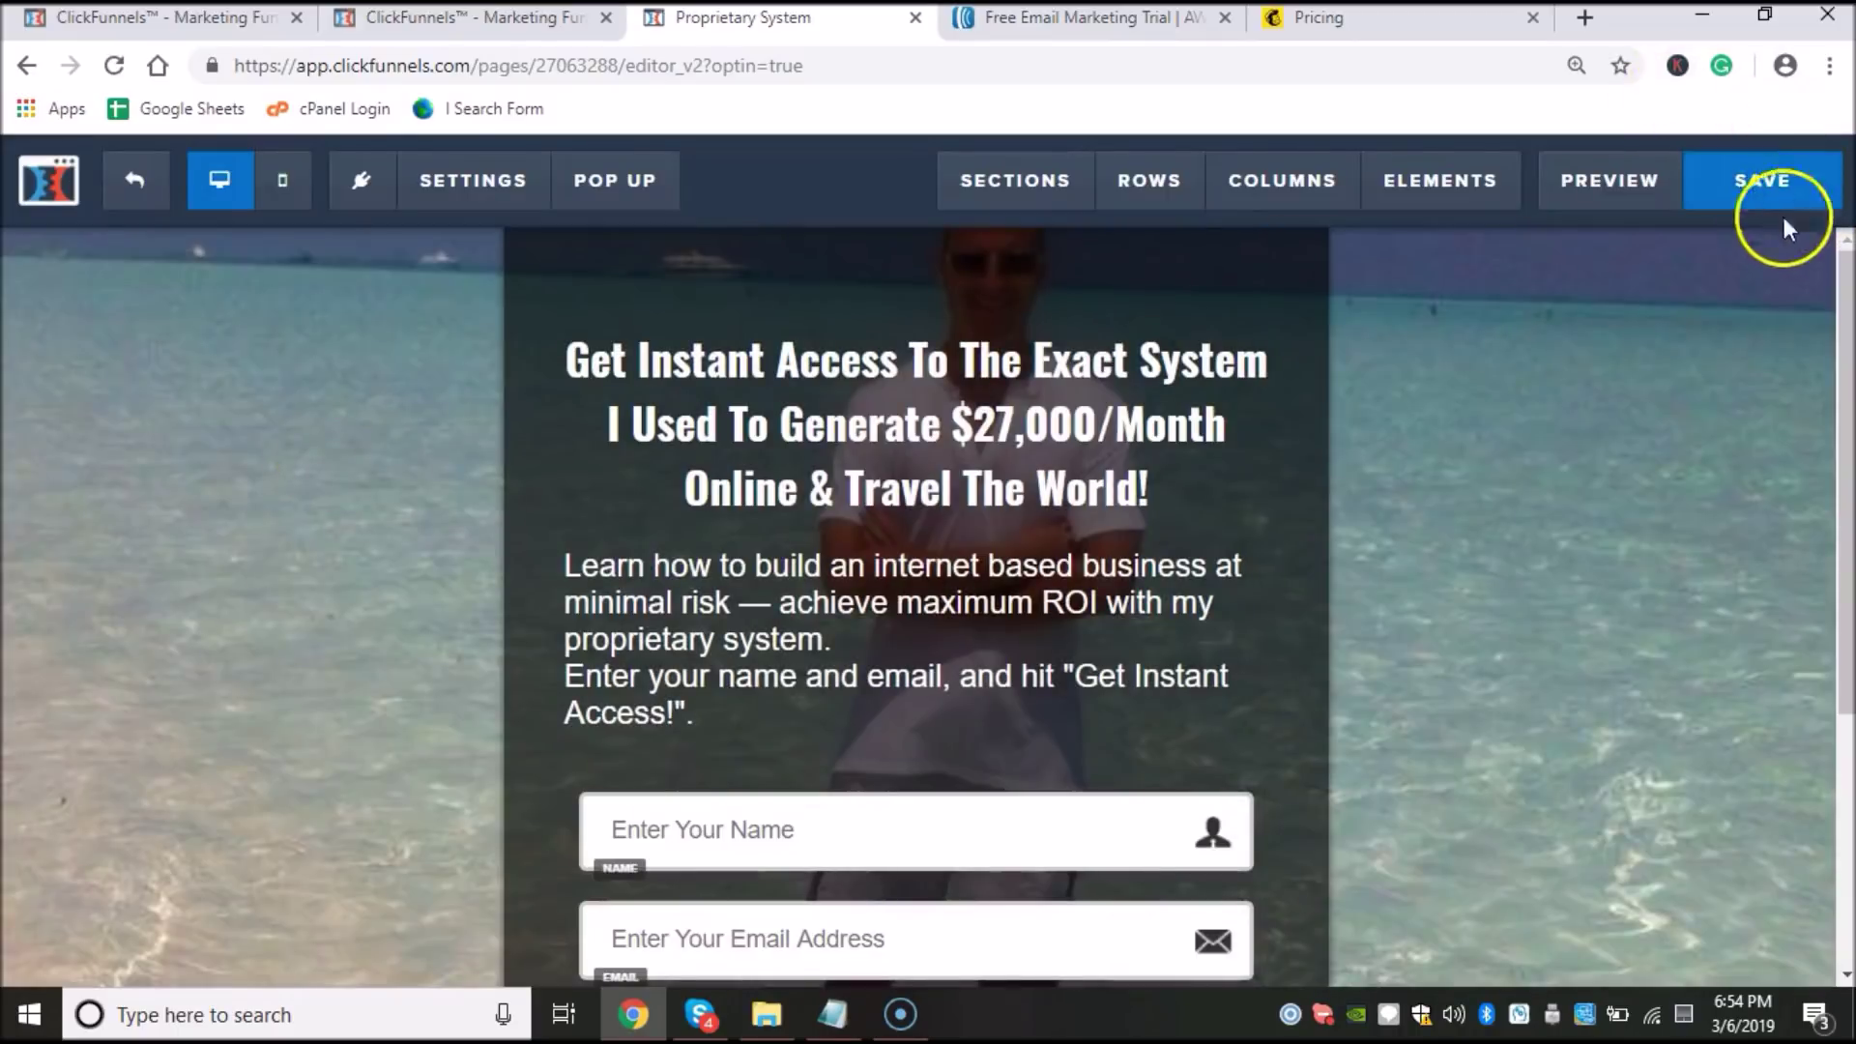
pyautogui.click(1767, 187)
# Step: Review the page's name and email form, its submit button and the autoresponder connection in the integration settings
pyautogui.scroll(-4, 1244, 435)
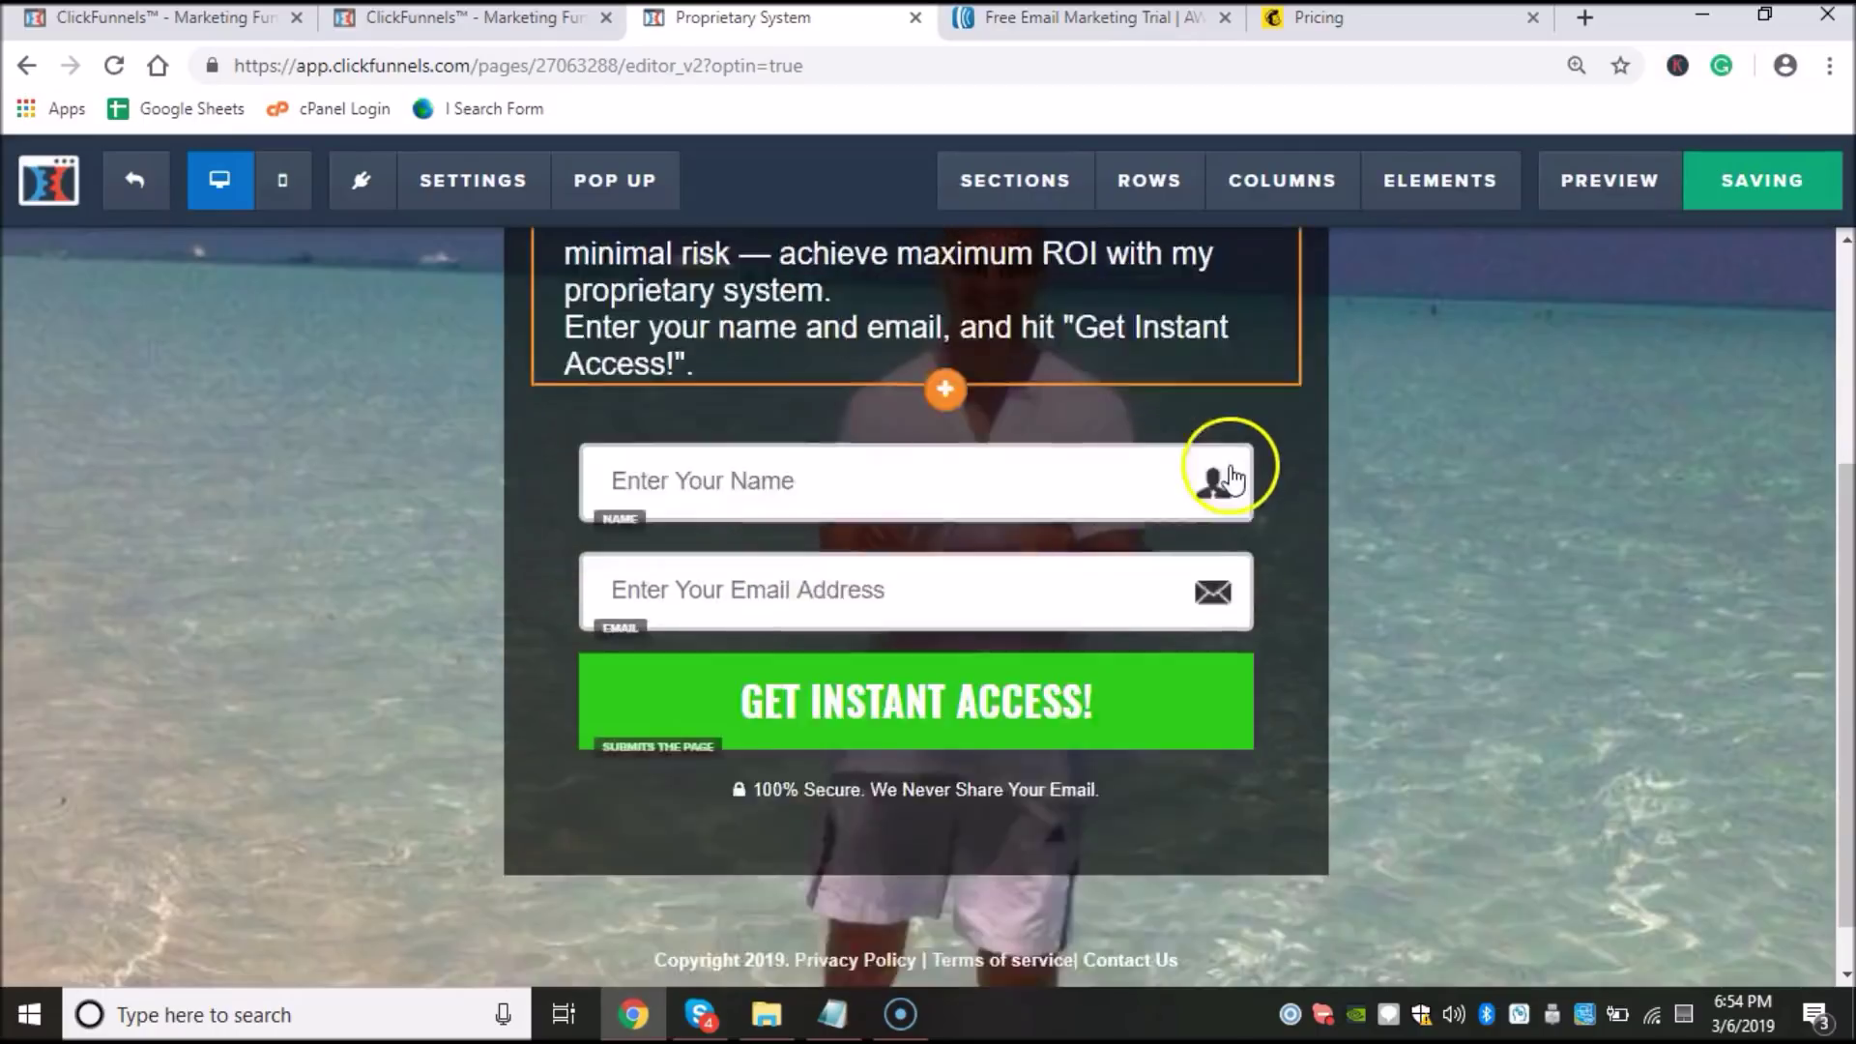
pyautogui.scroll(4, 1234, 468)
pyautogui.click(464, 193)
pyautogui.scroll(-4, 580, 575)
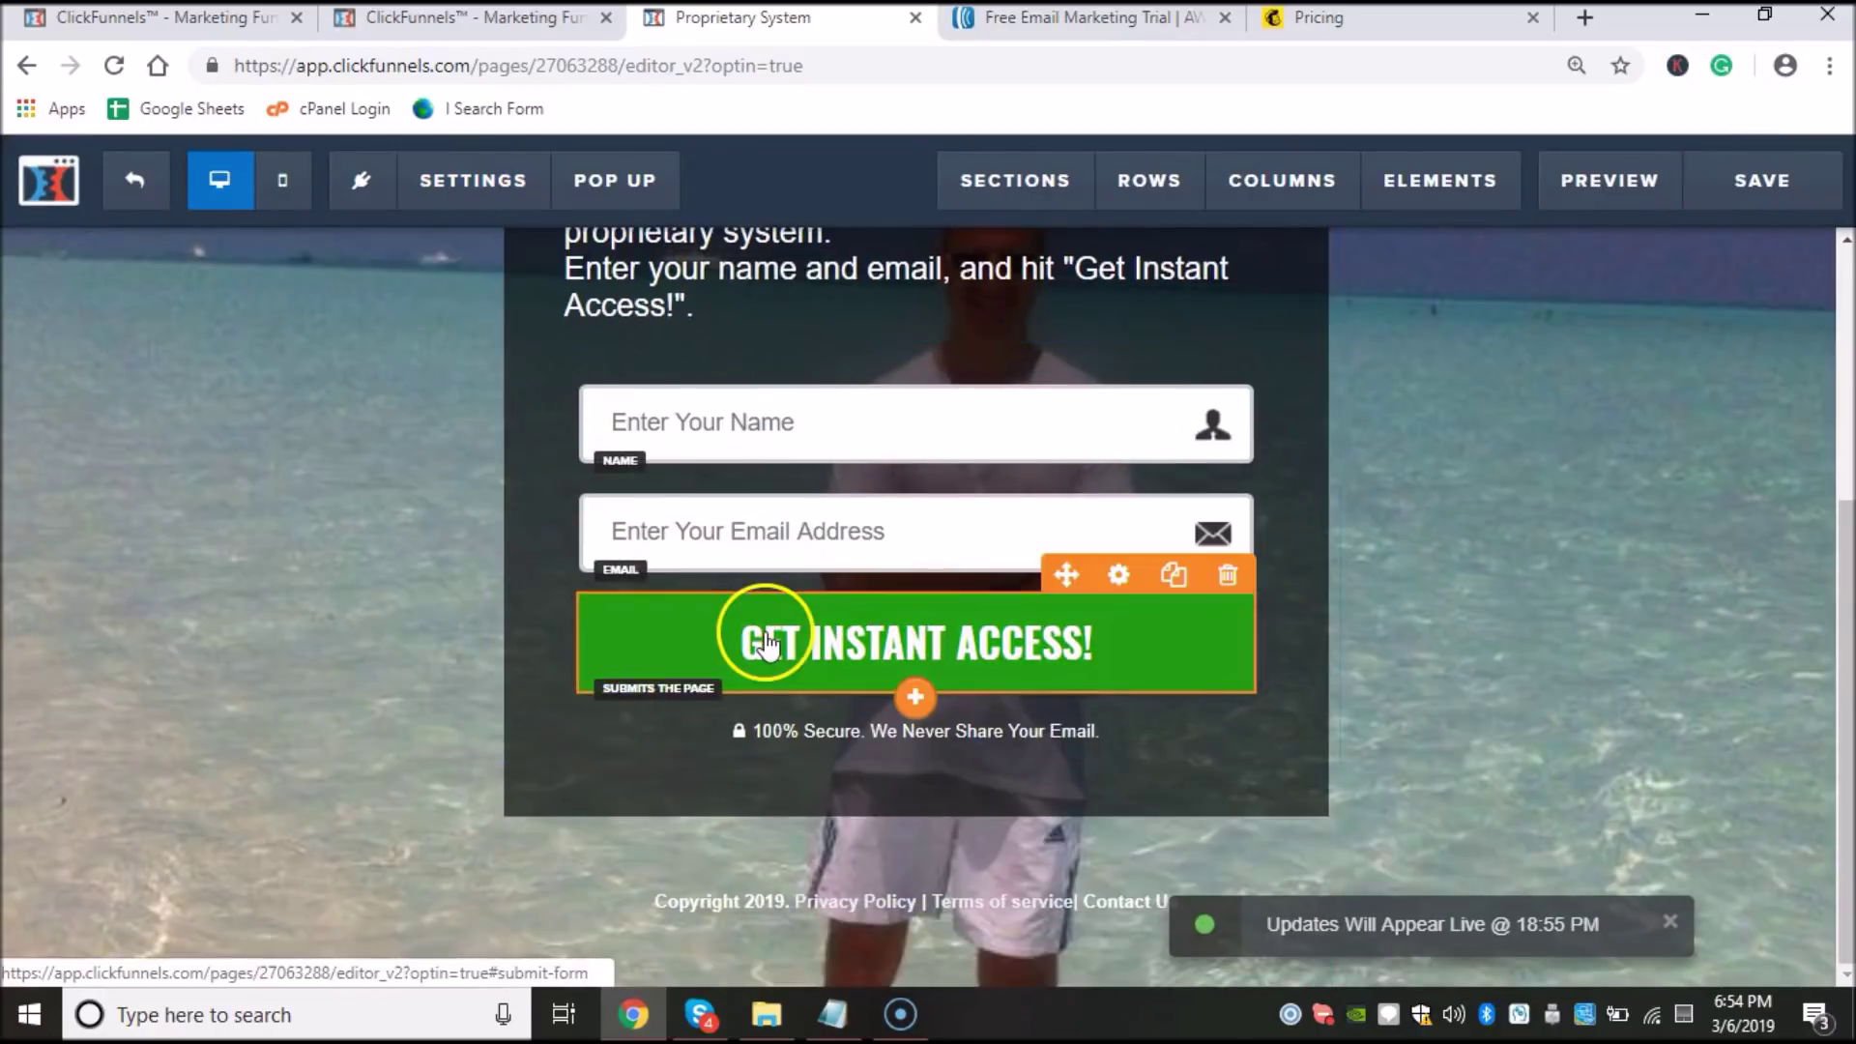
pyautogui.scroll(4, 953, 628)
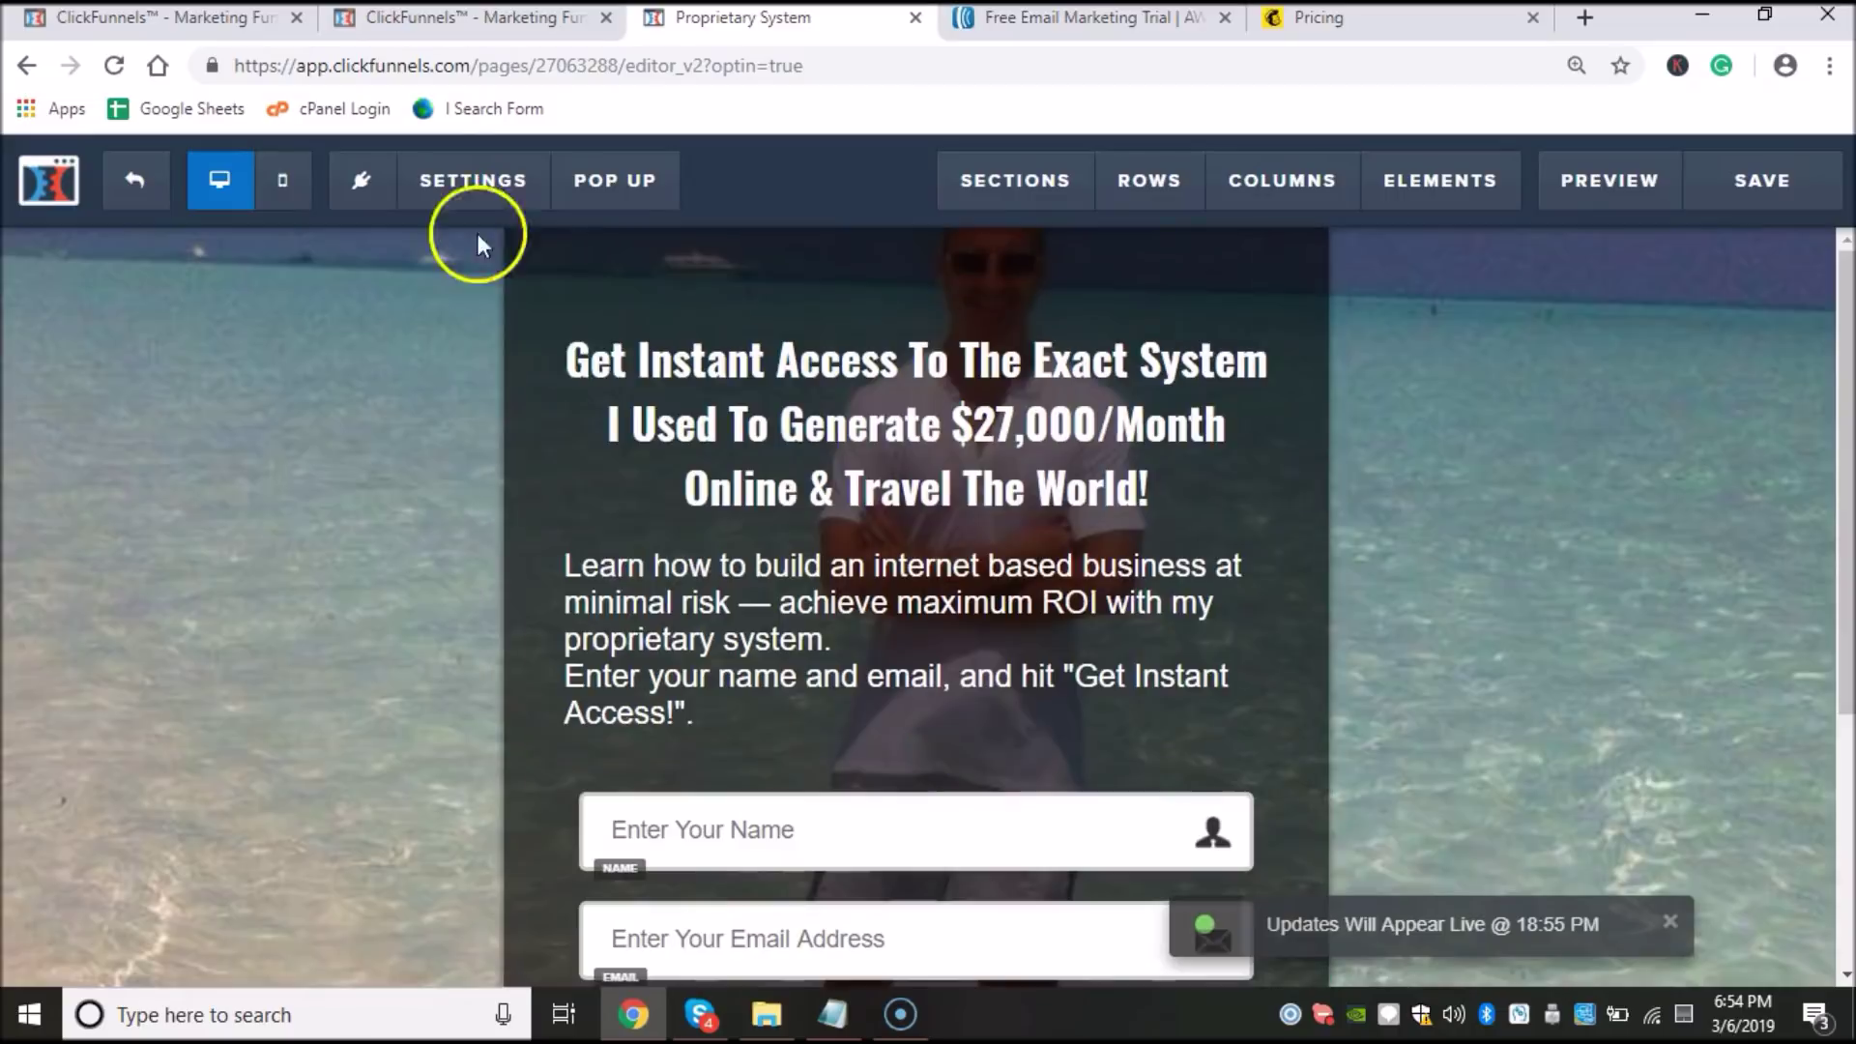
pyautogui.click(470, 189)
pyautogui.click(496, 244)
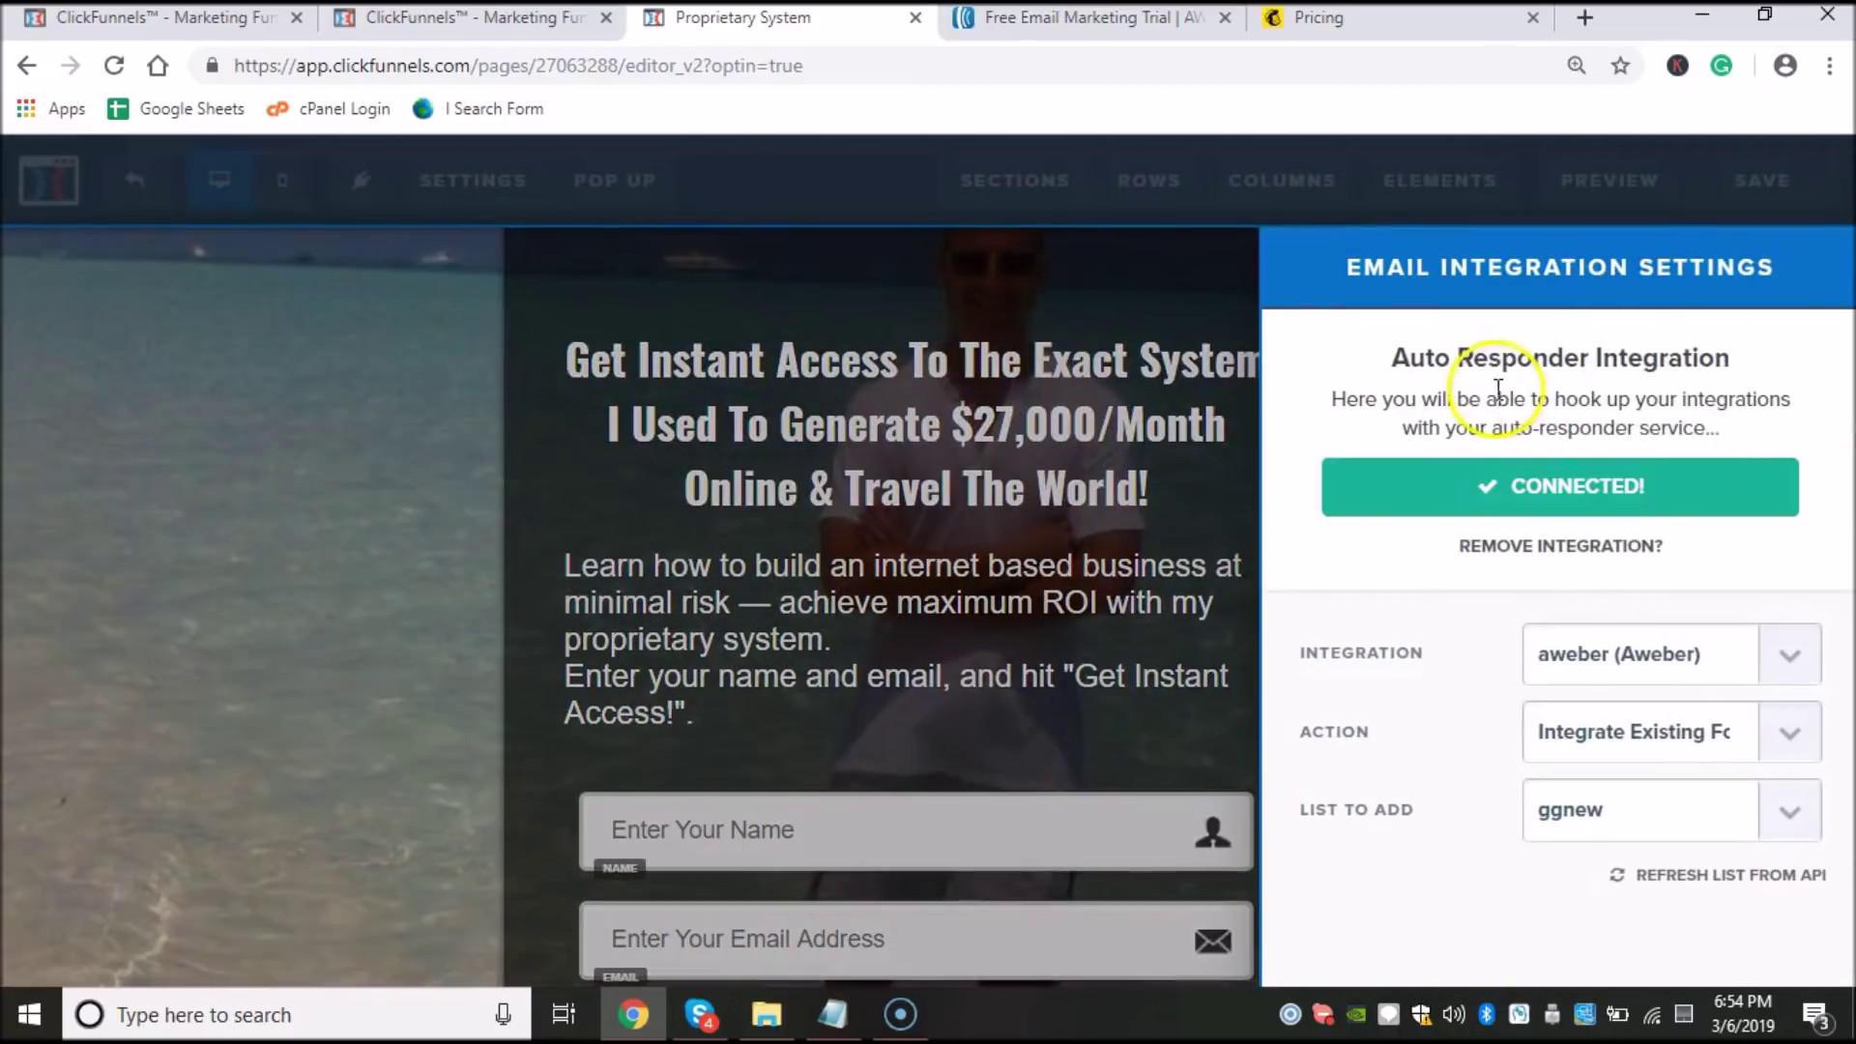
pyautogui.click(240, 338)
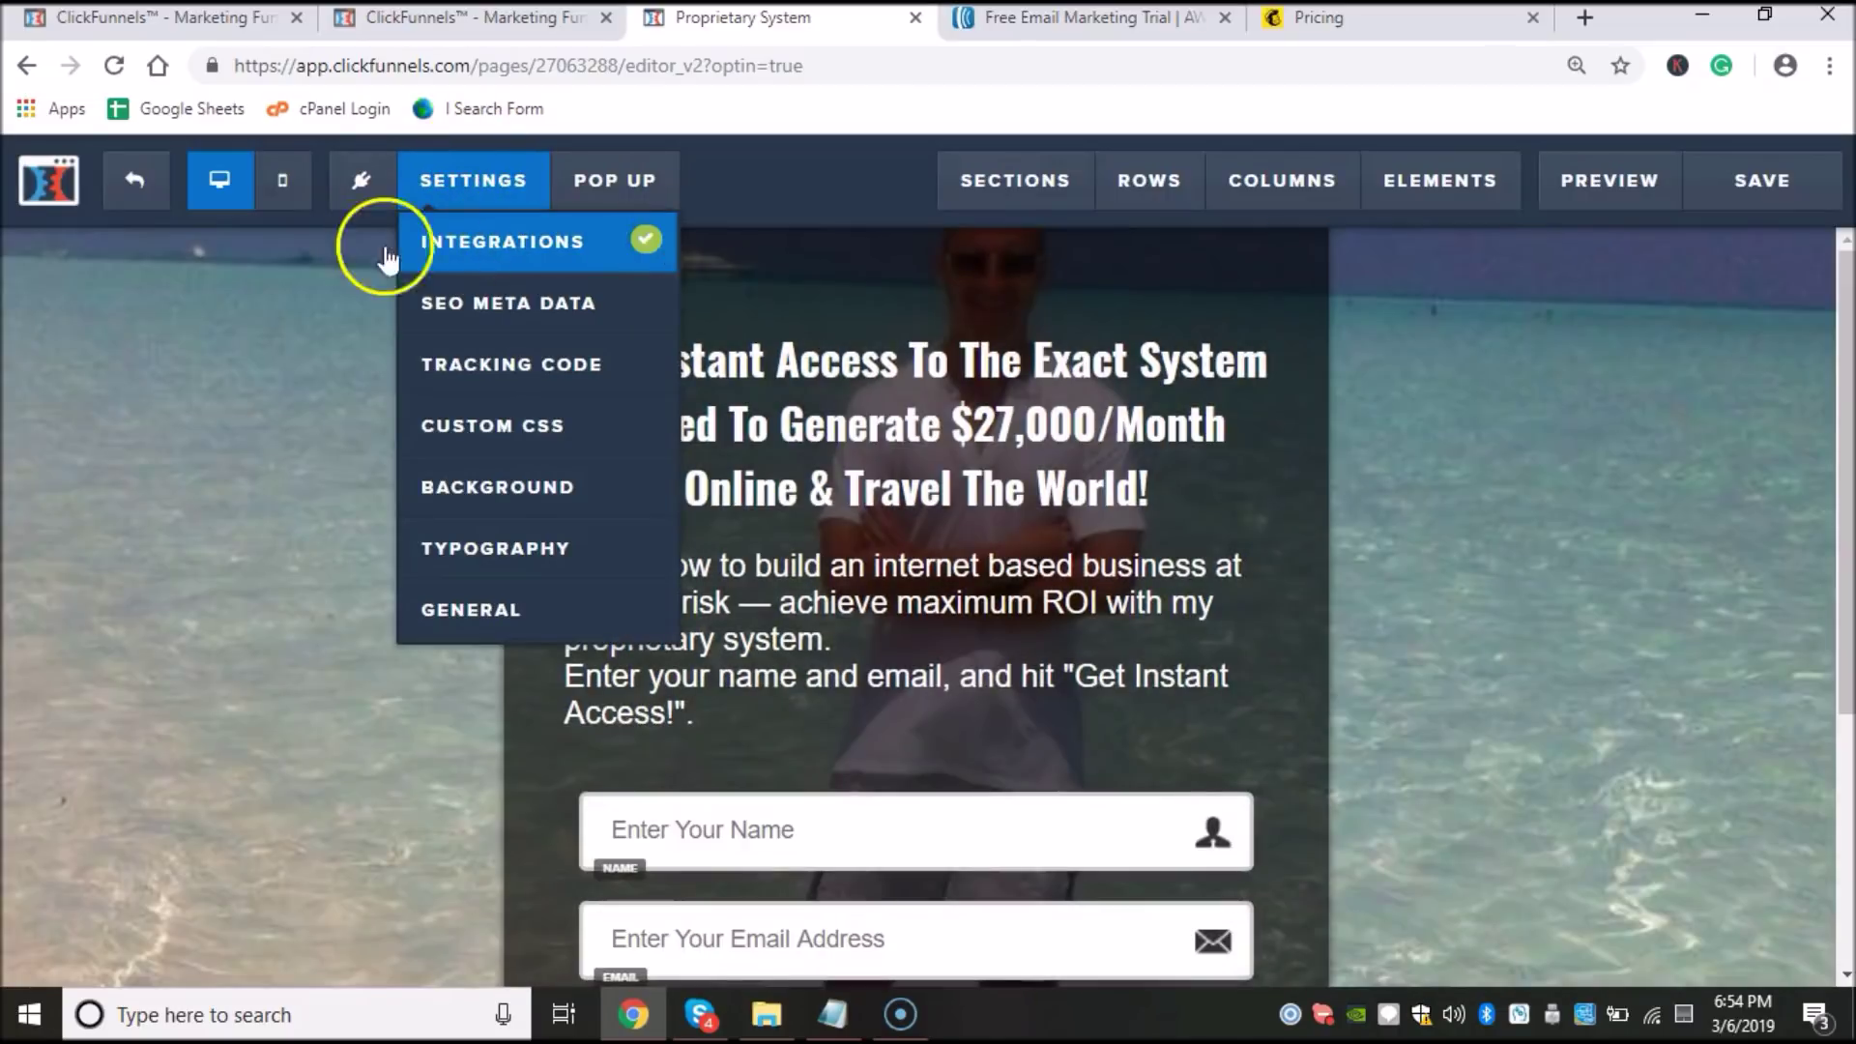
pyautogui.moveTo(473, 184)
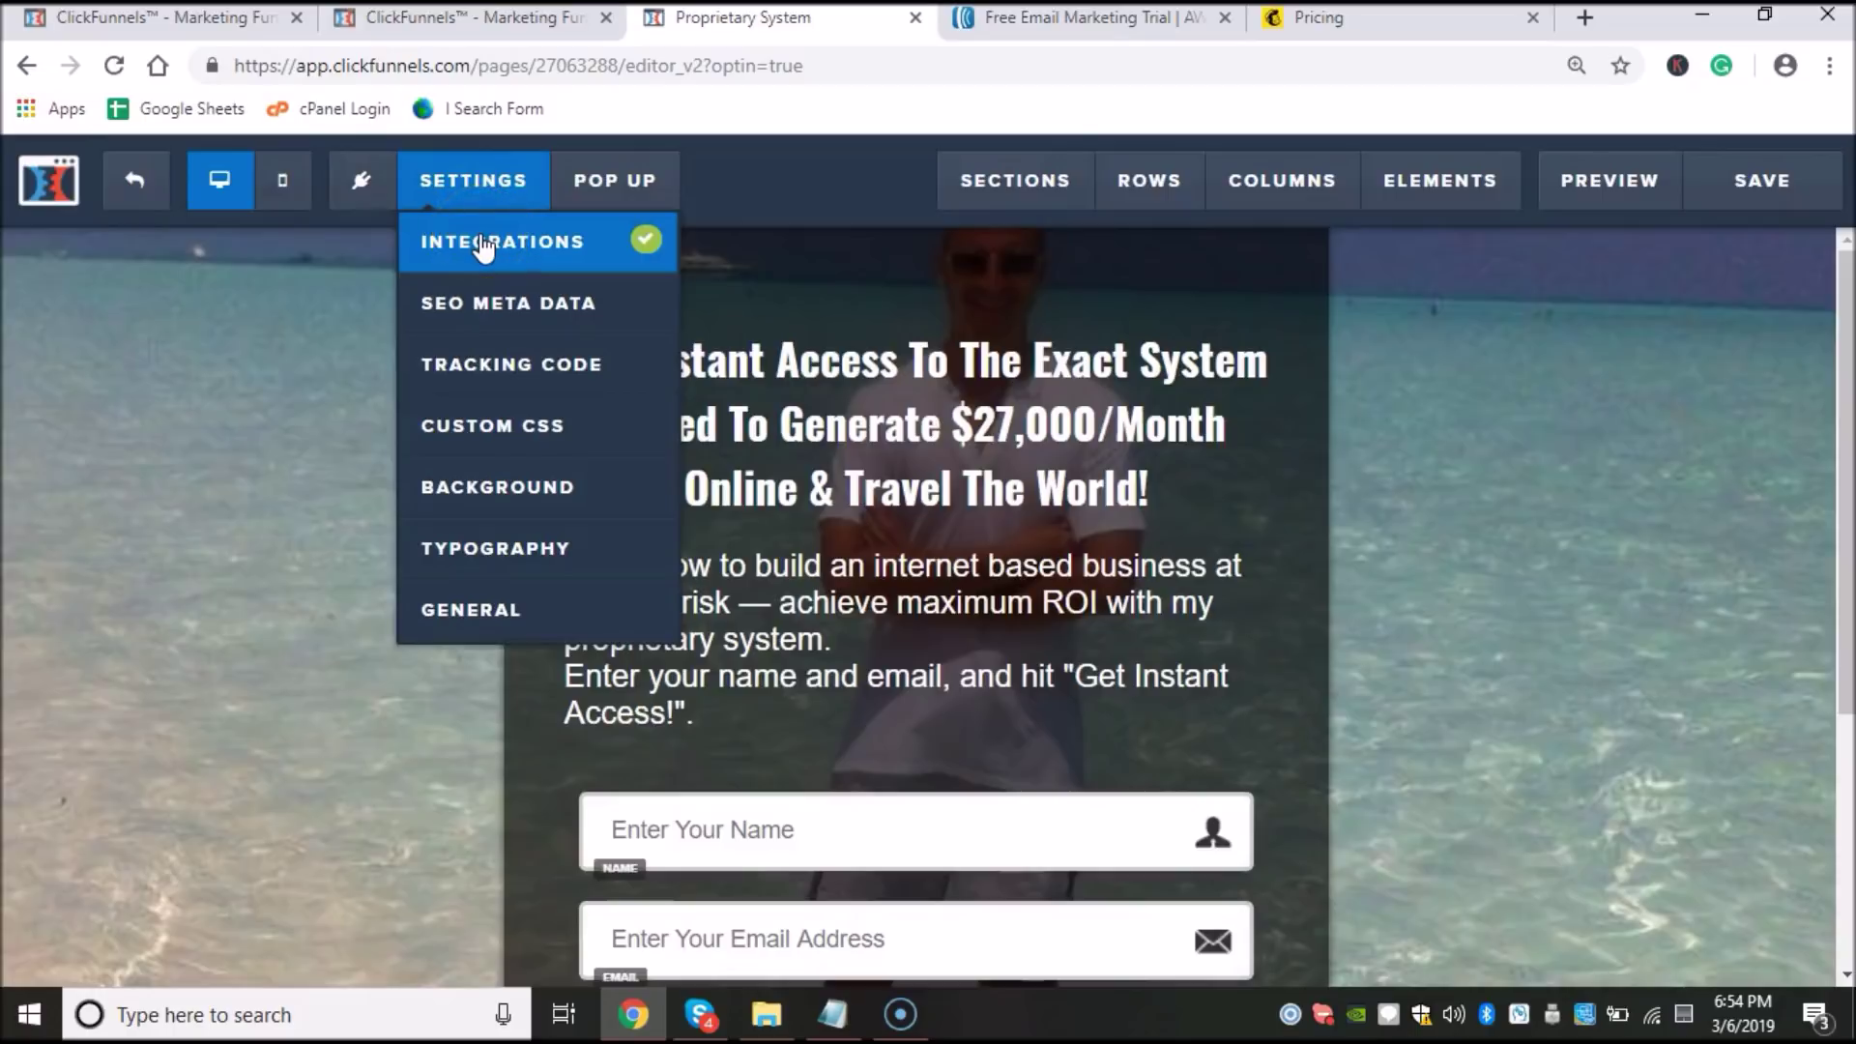
pyautogui.click(483, 247)
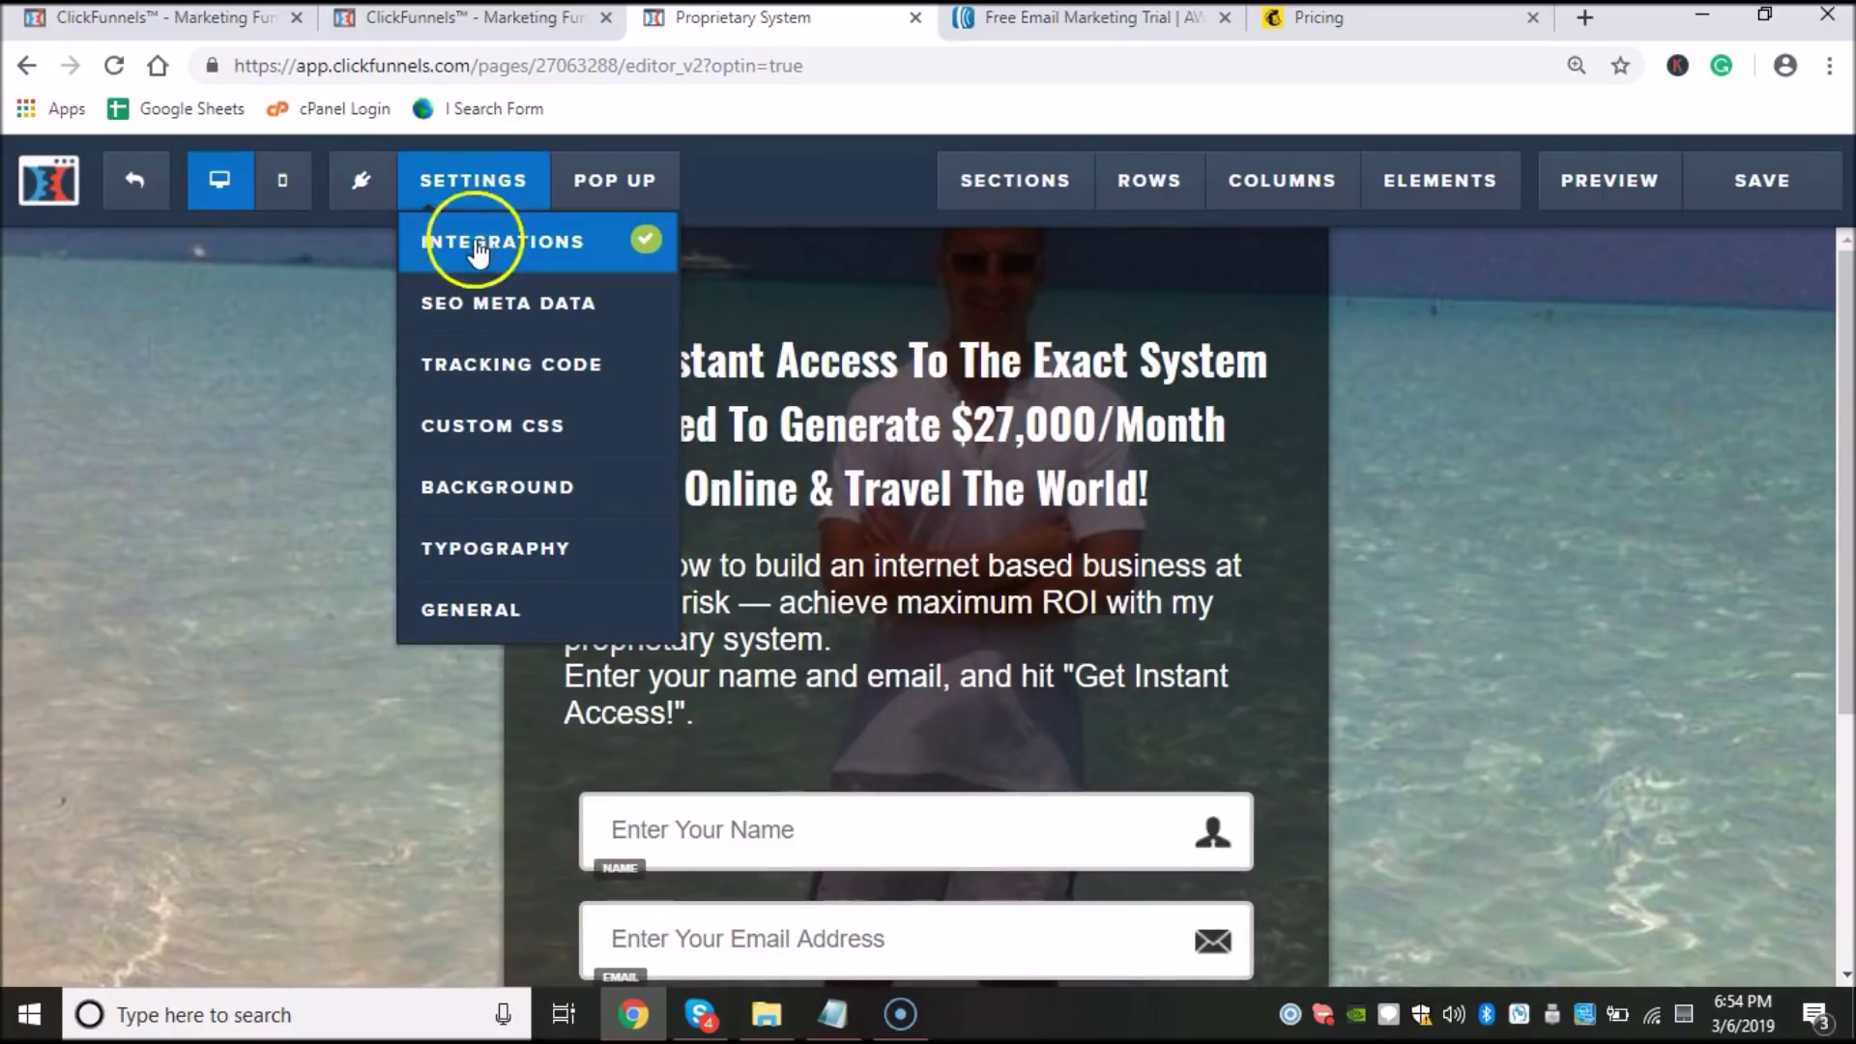
pyautogui.click(275, 350)
pyautogui.scroll(-4, 931, 426)
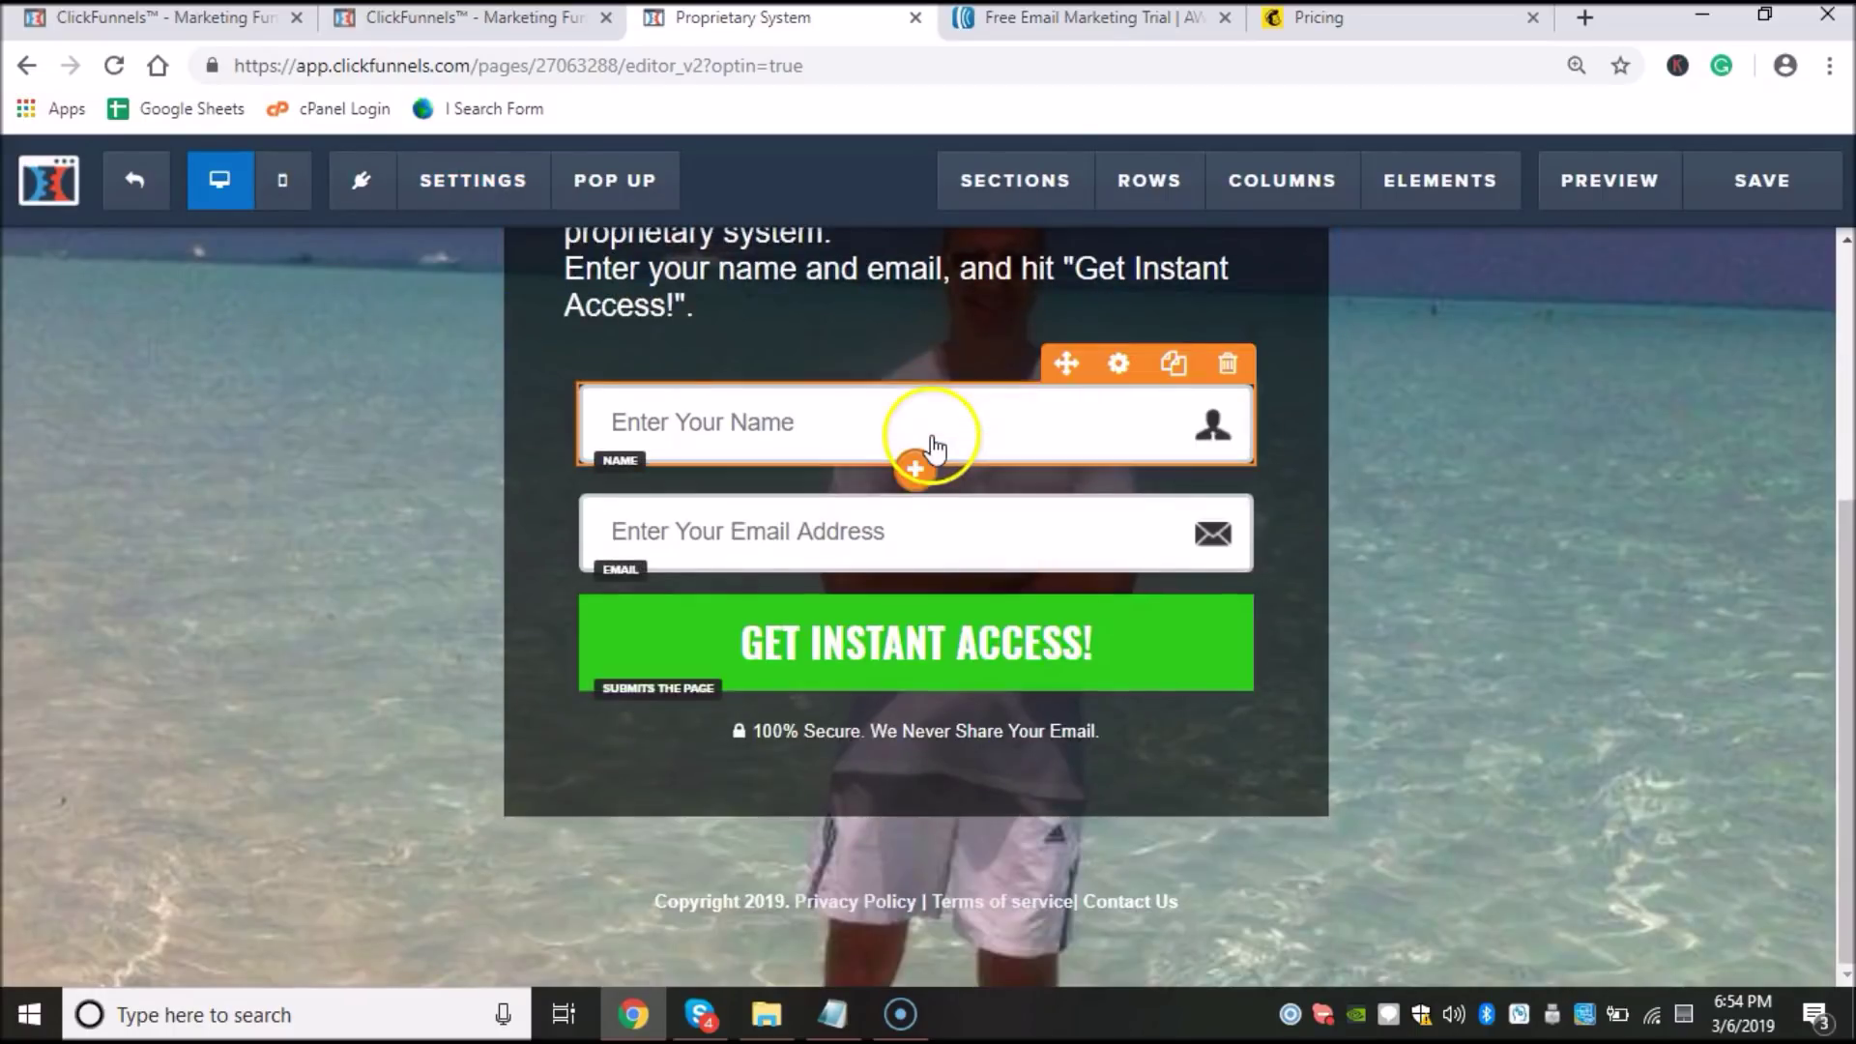
pyautogui.scroll(4, 923, 396)
# Step: Return from the page editor to the Youtube funnel and open its Thank You step
pyautogui.click(153, 189)
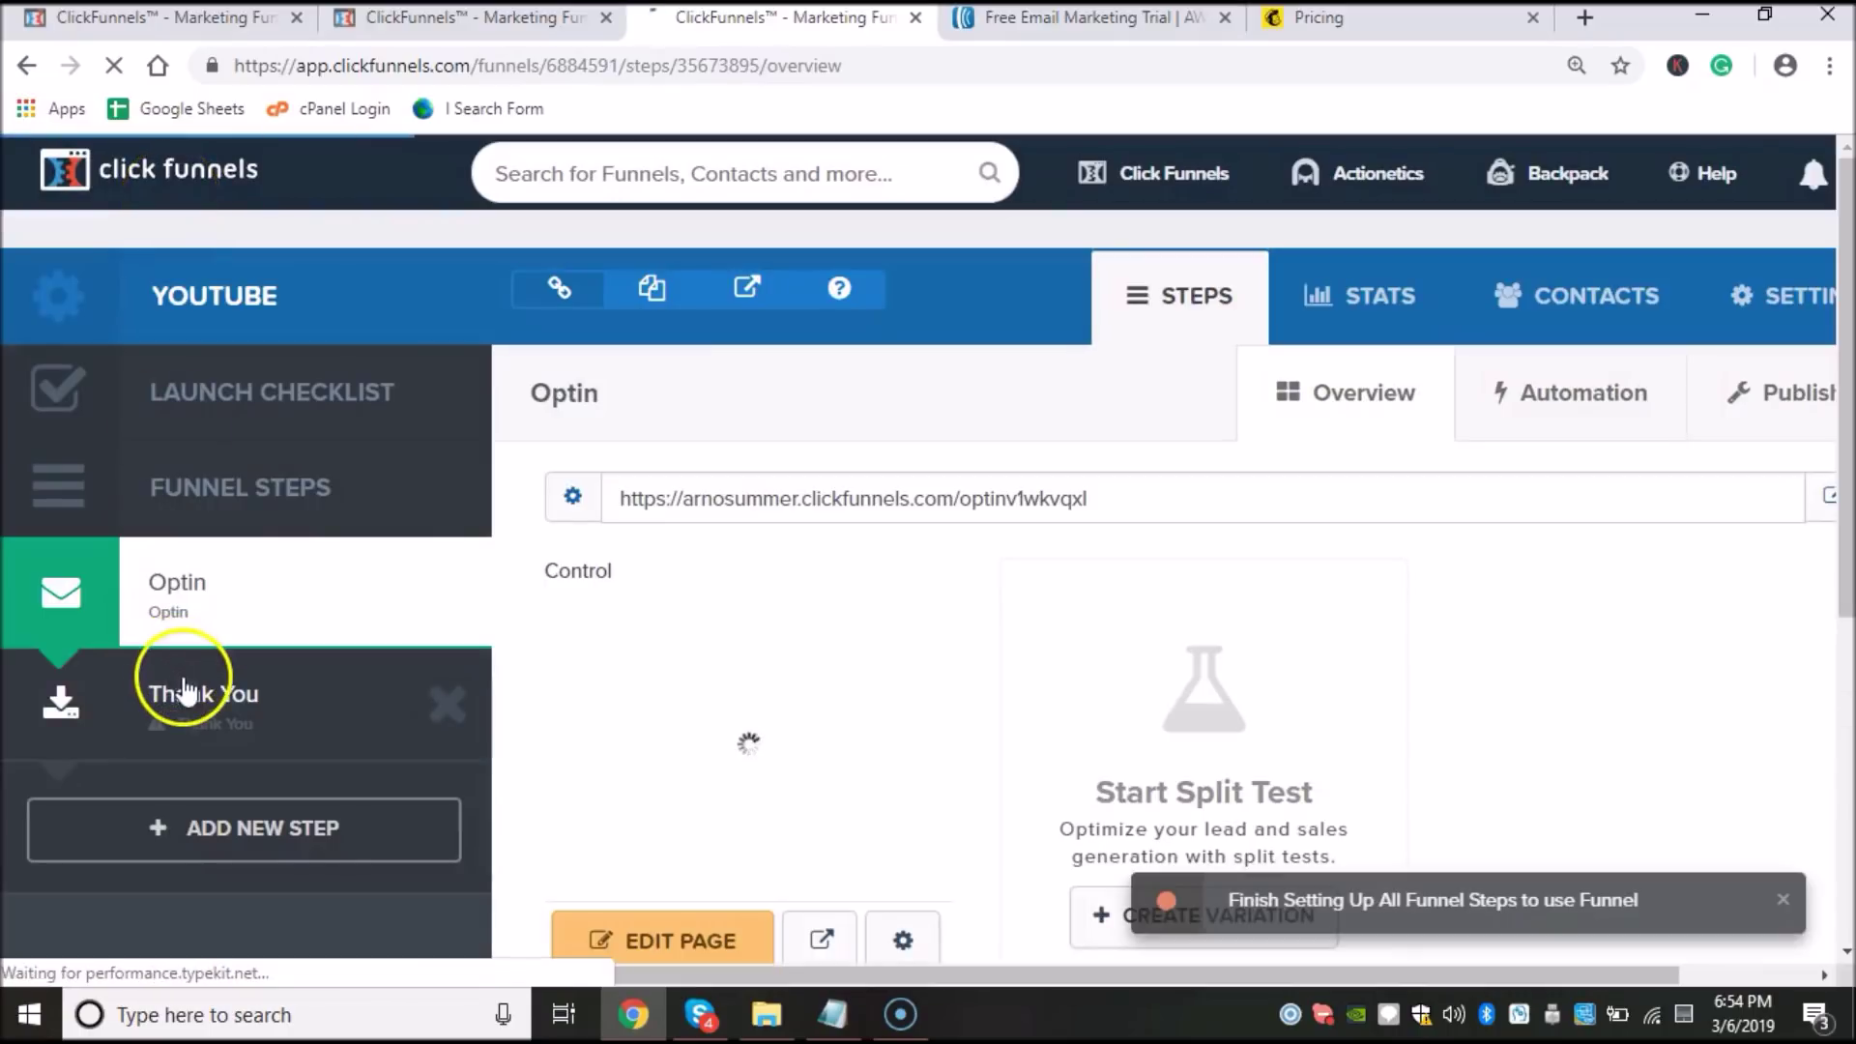
pyautogui.click(194, 710)
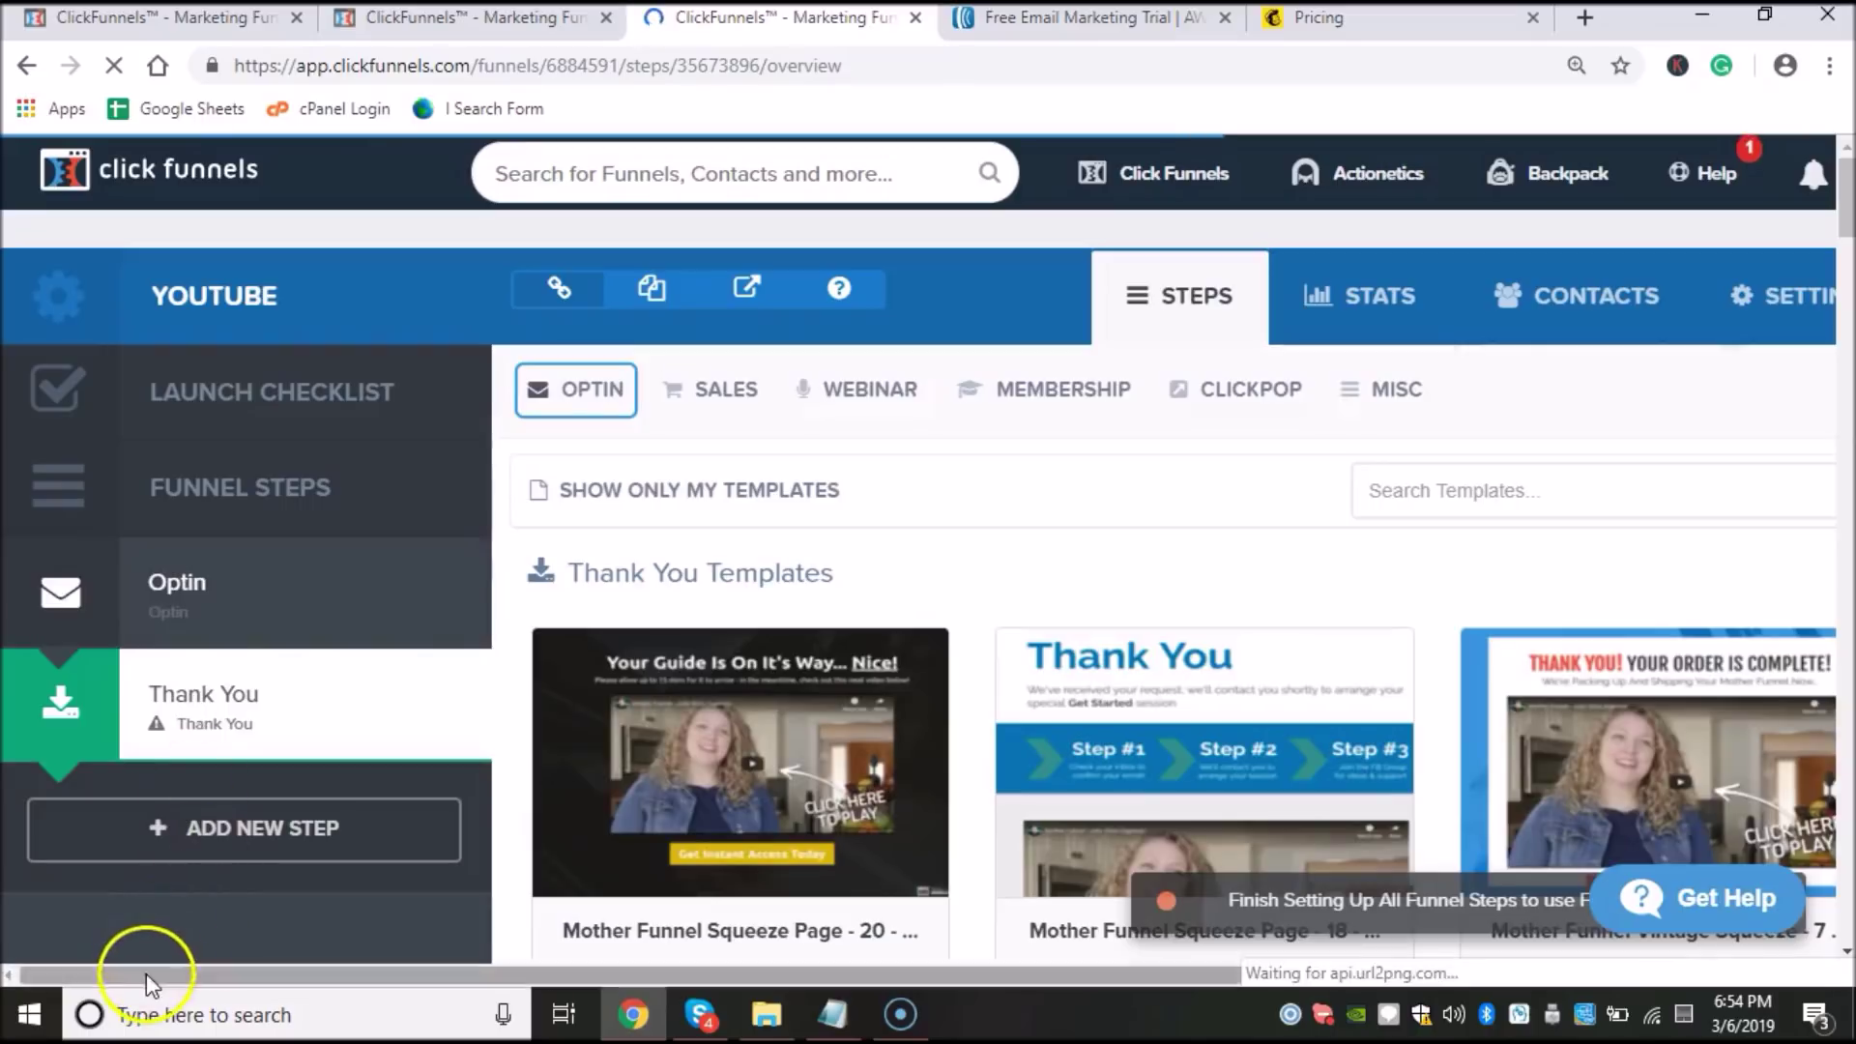
pyautogui.moveTo(466, 688)
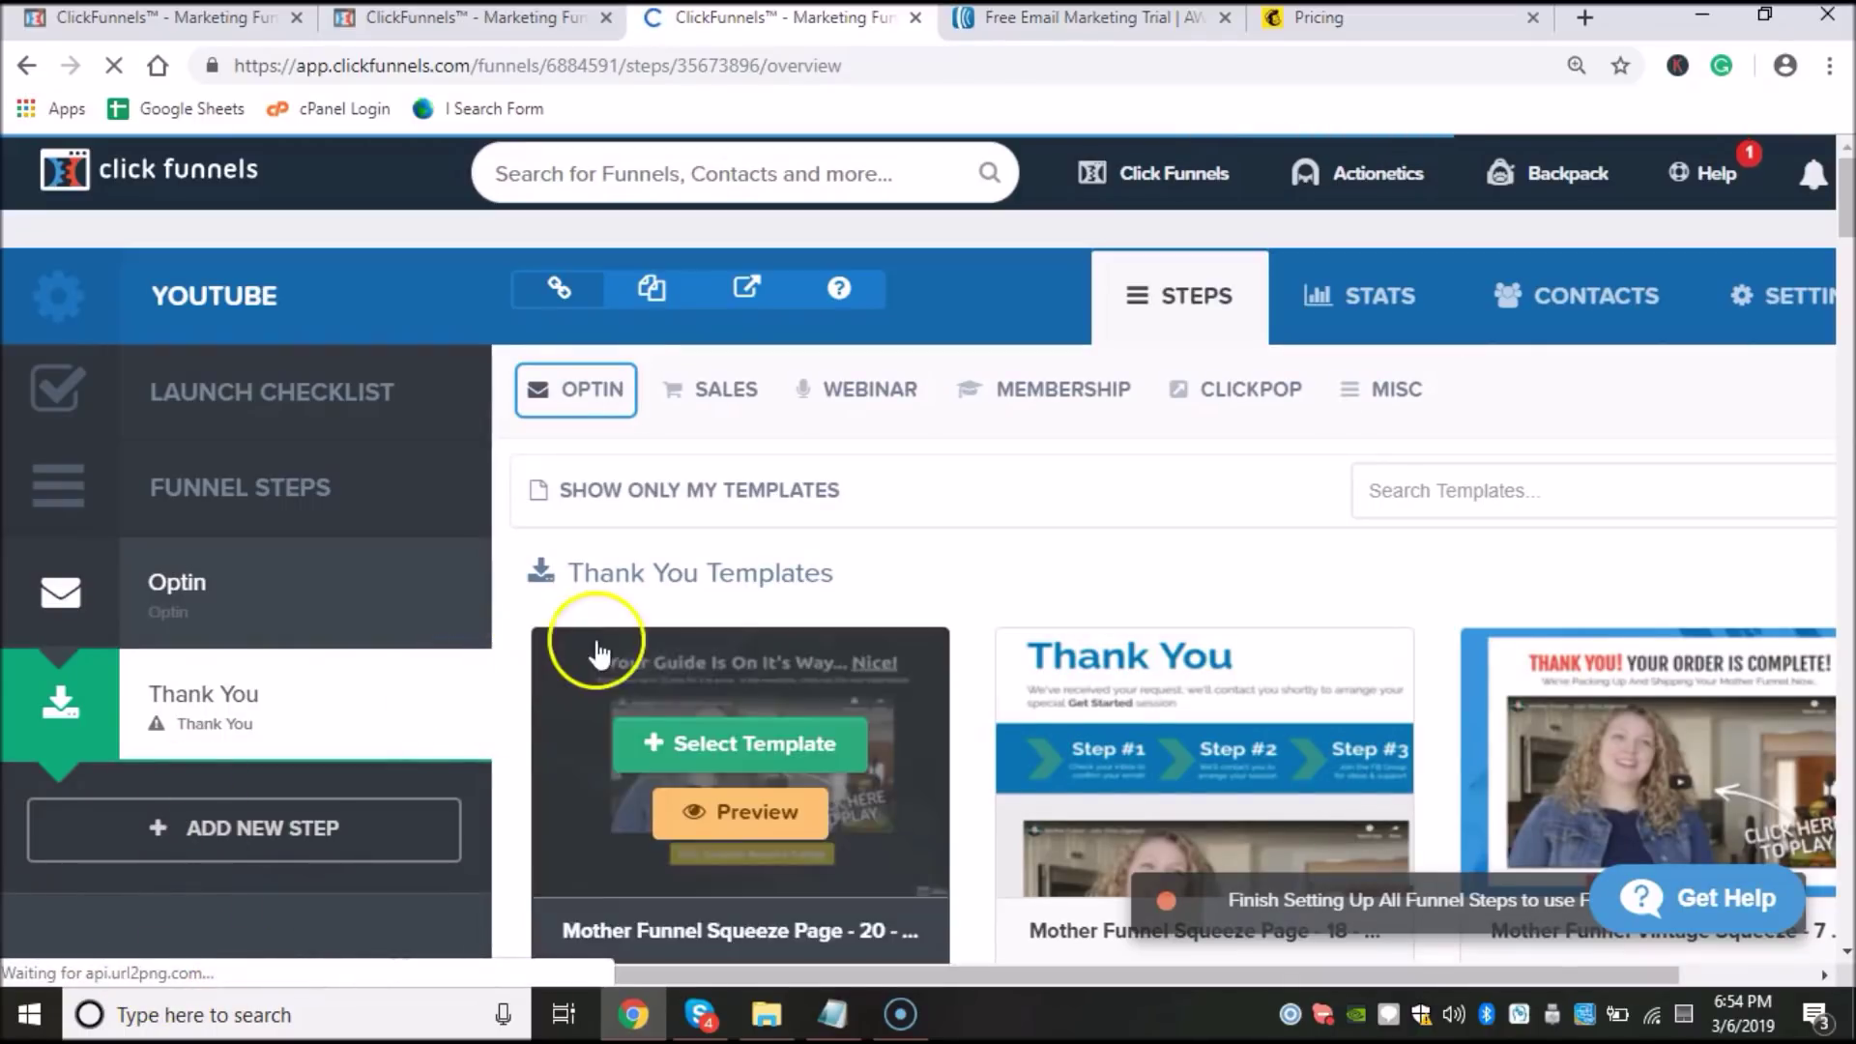
# Step: Browse the available Thank You templates to compare their layouts
pyautogui.scroll(-3, 593, 651)
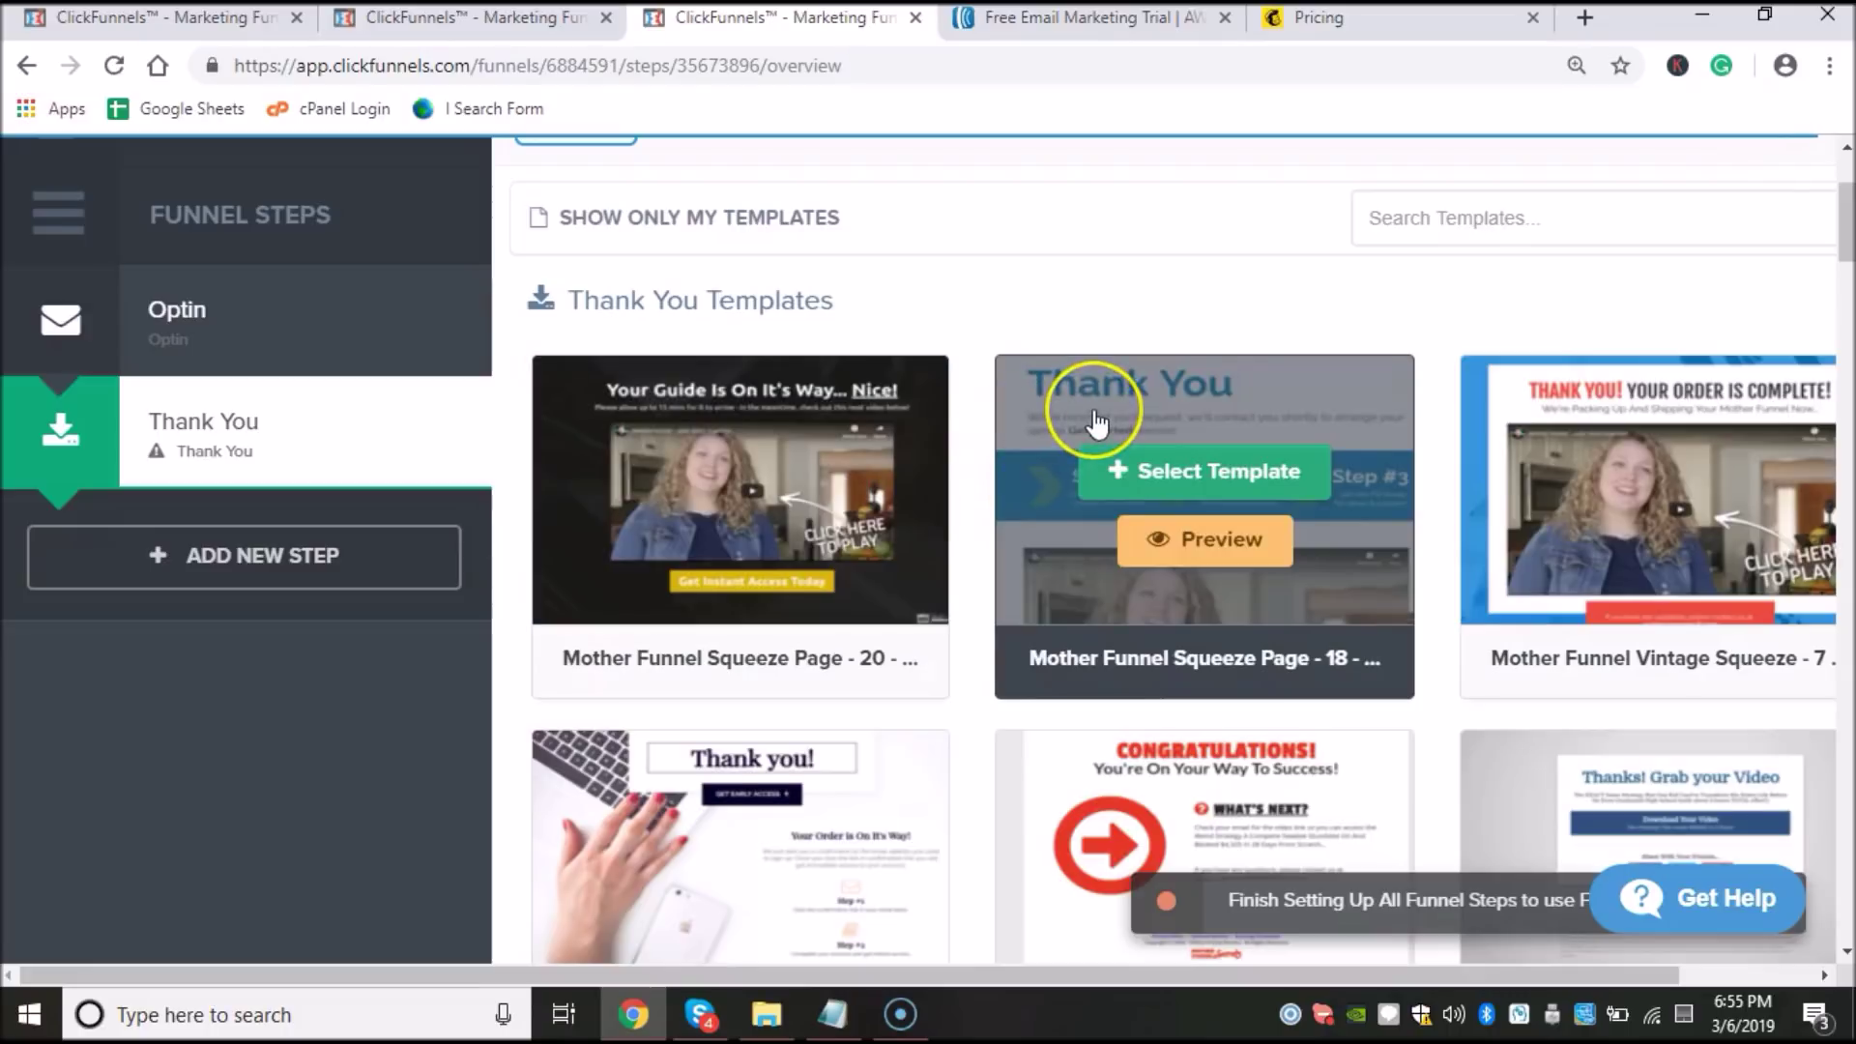
pyautogui.scroll(-3, 1058, 415)
pyautogui.scroll(-3, 1097, 422)
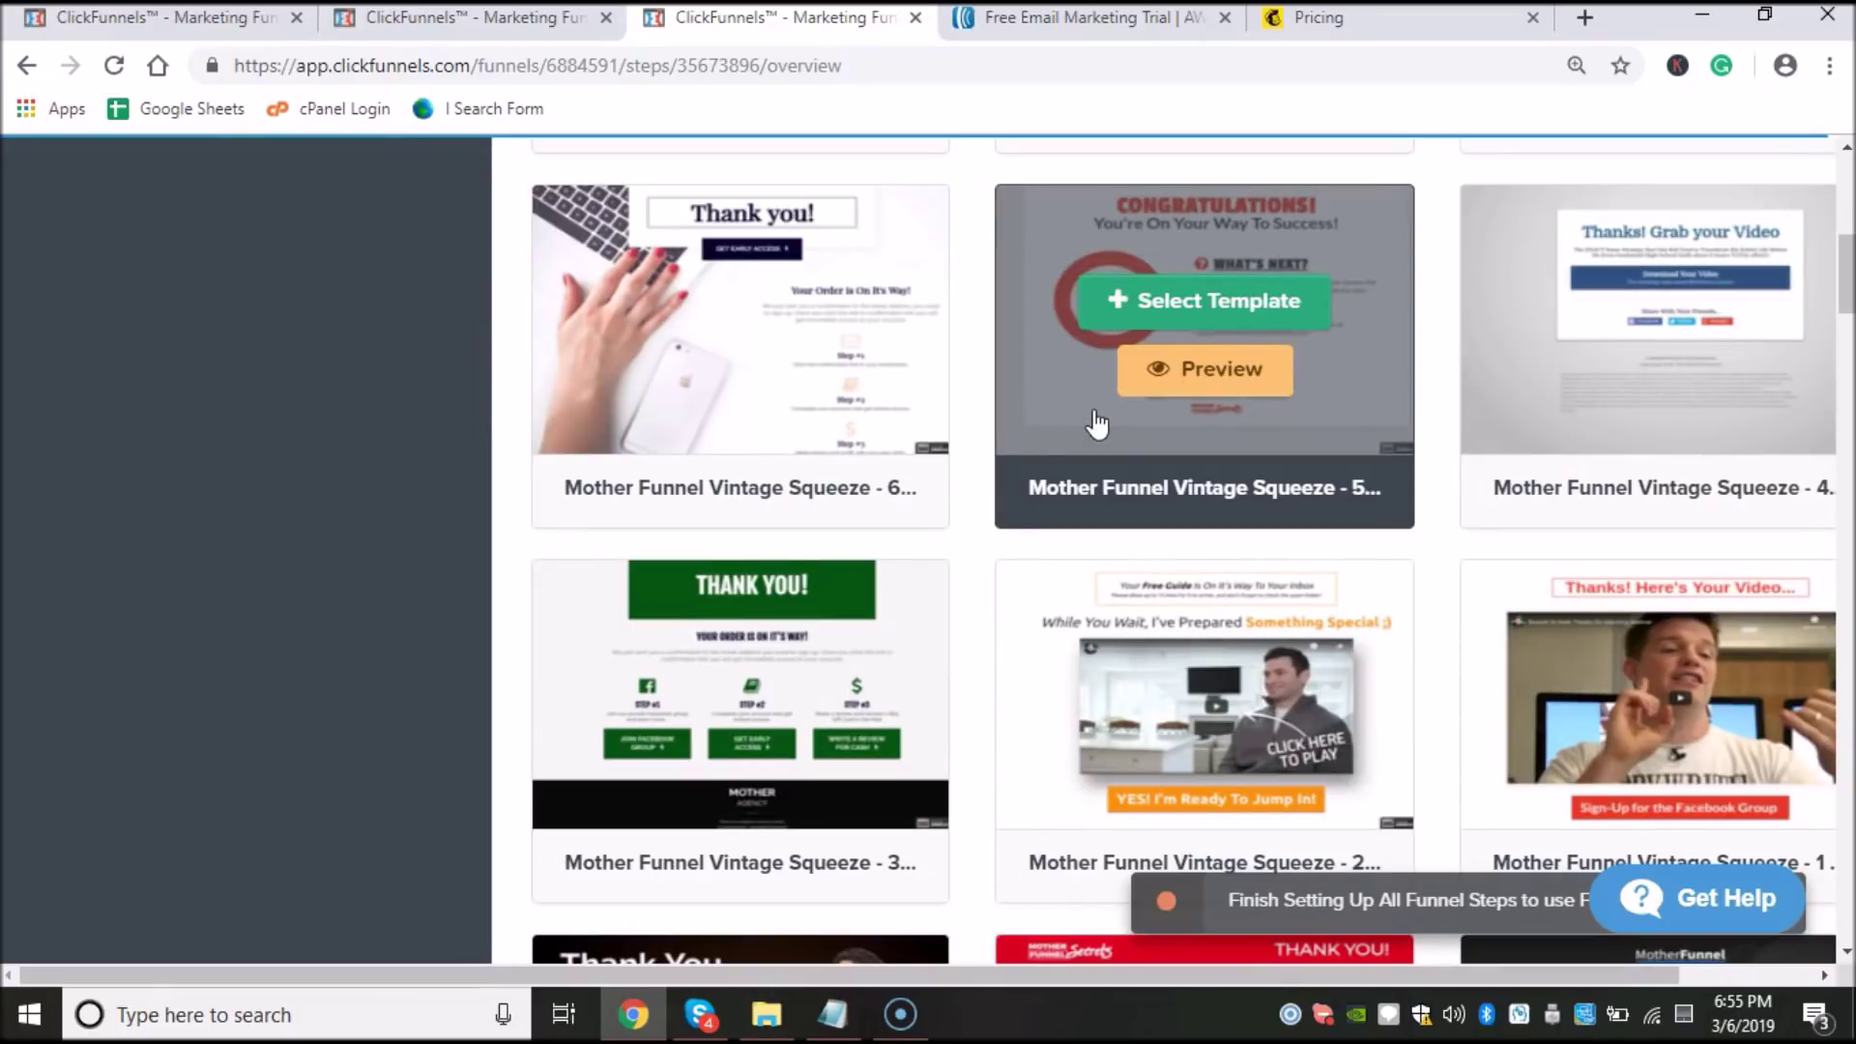
pyautogui.click(1115, 418)
pyautogui.click(1102, 422)
pyautogui.scroll(-8, 1120, 502)
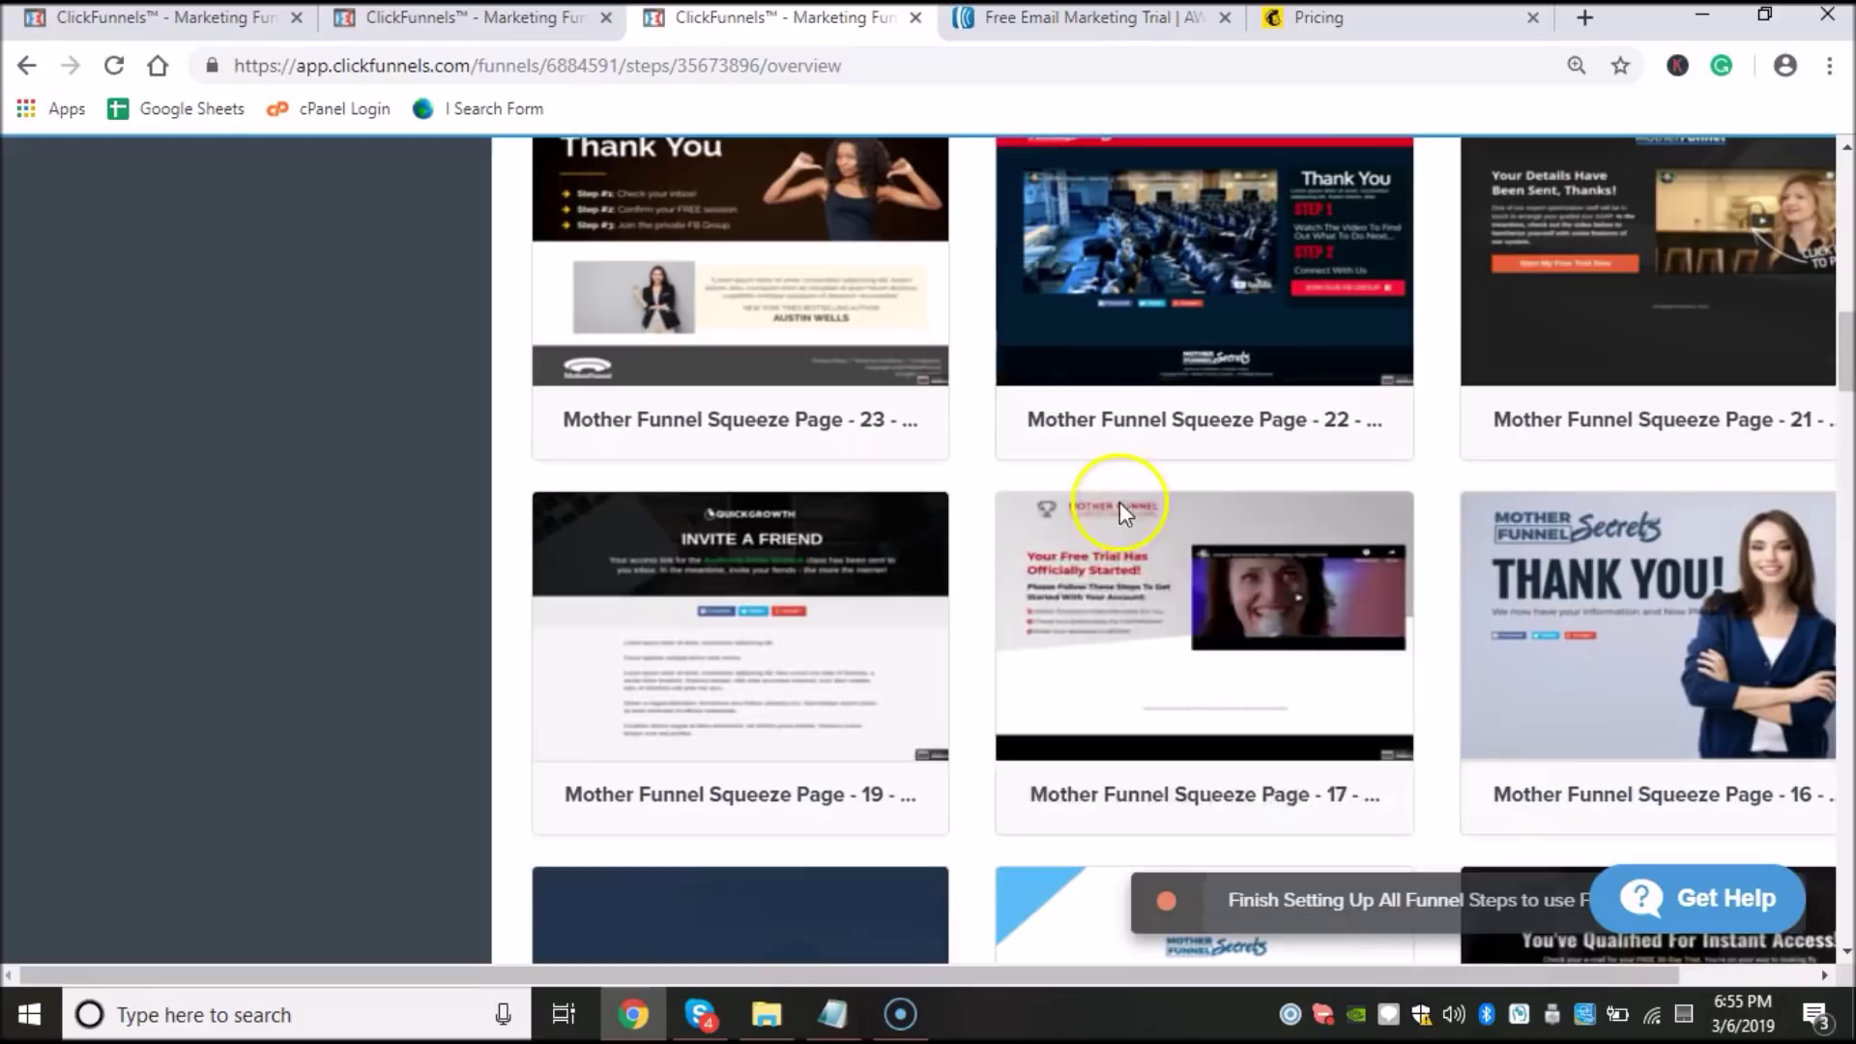
pyautogui.moveTo(1119, 501)
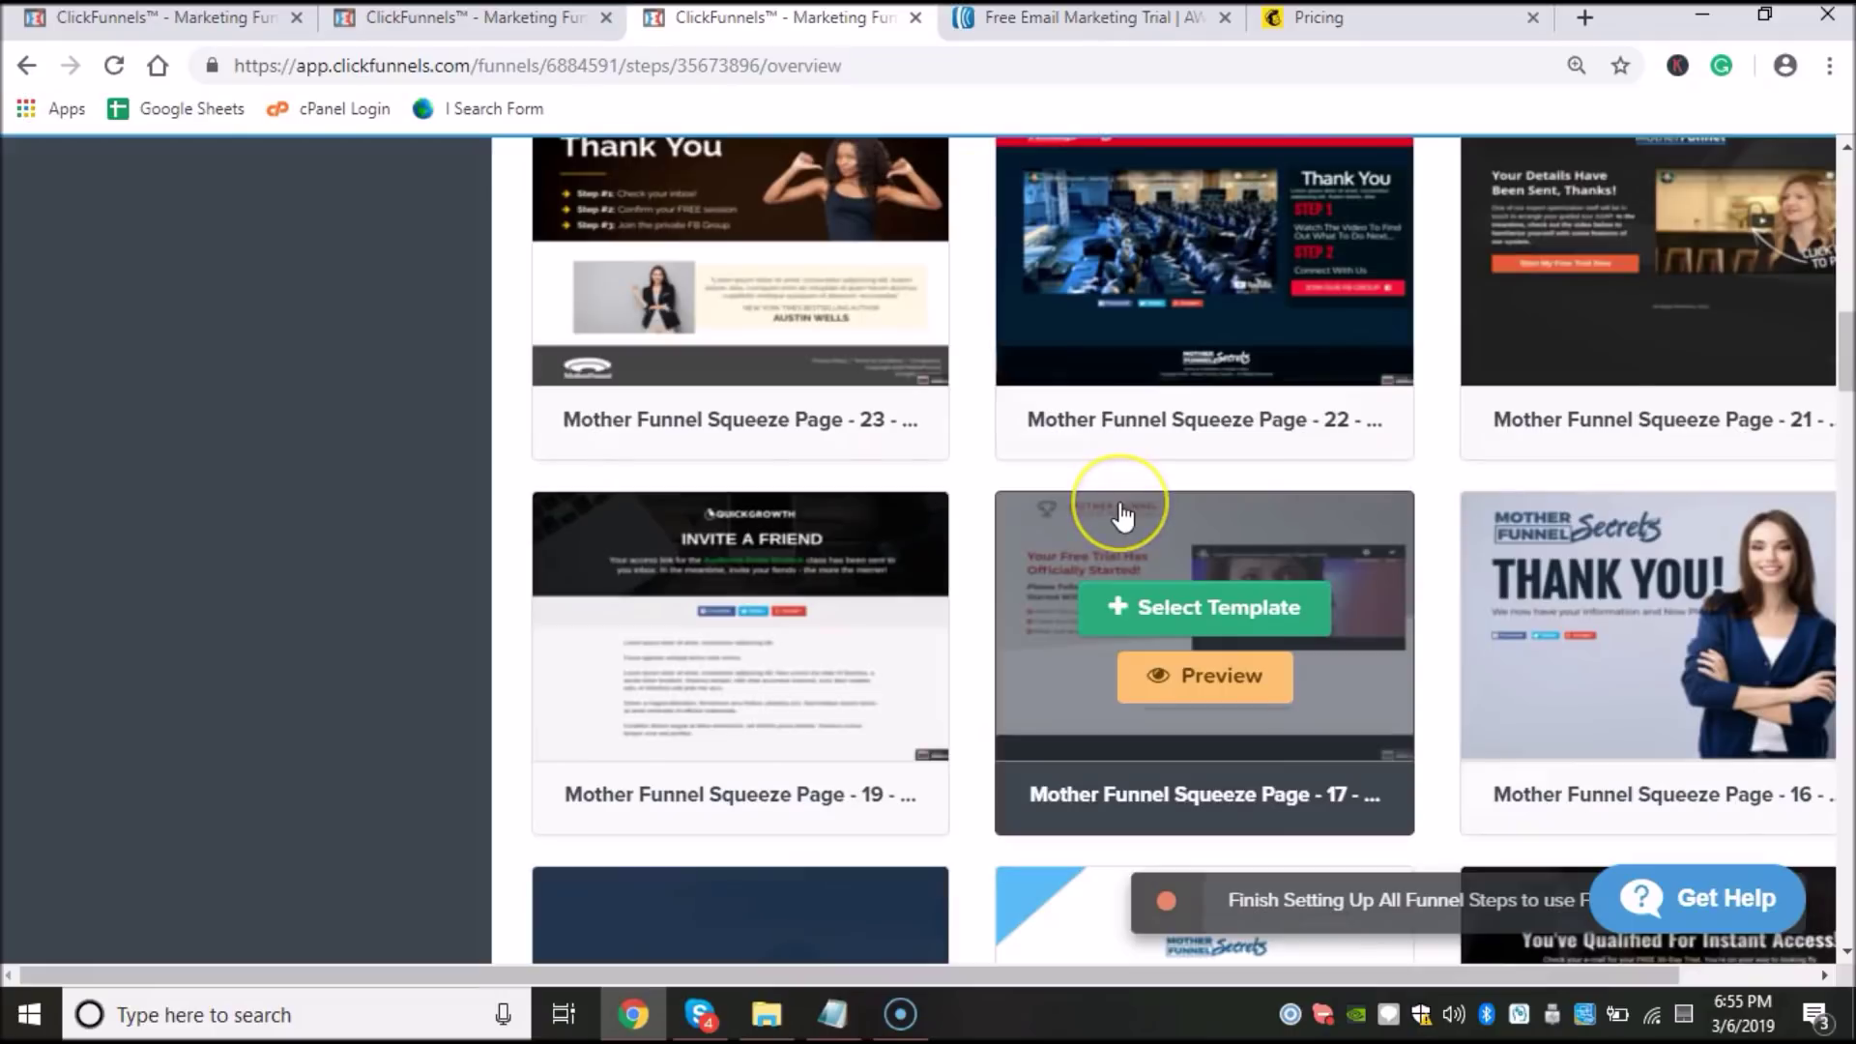
pyautogui.scroll(-3, 1119, 501)
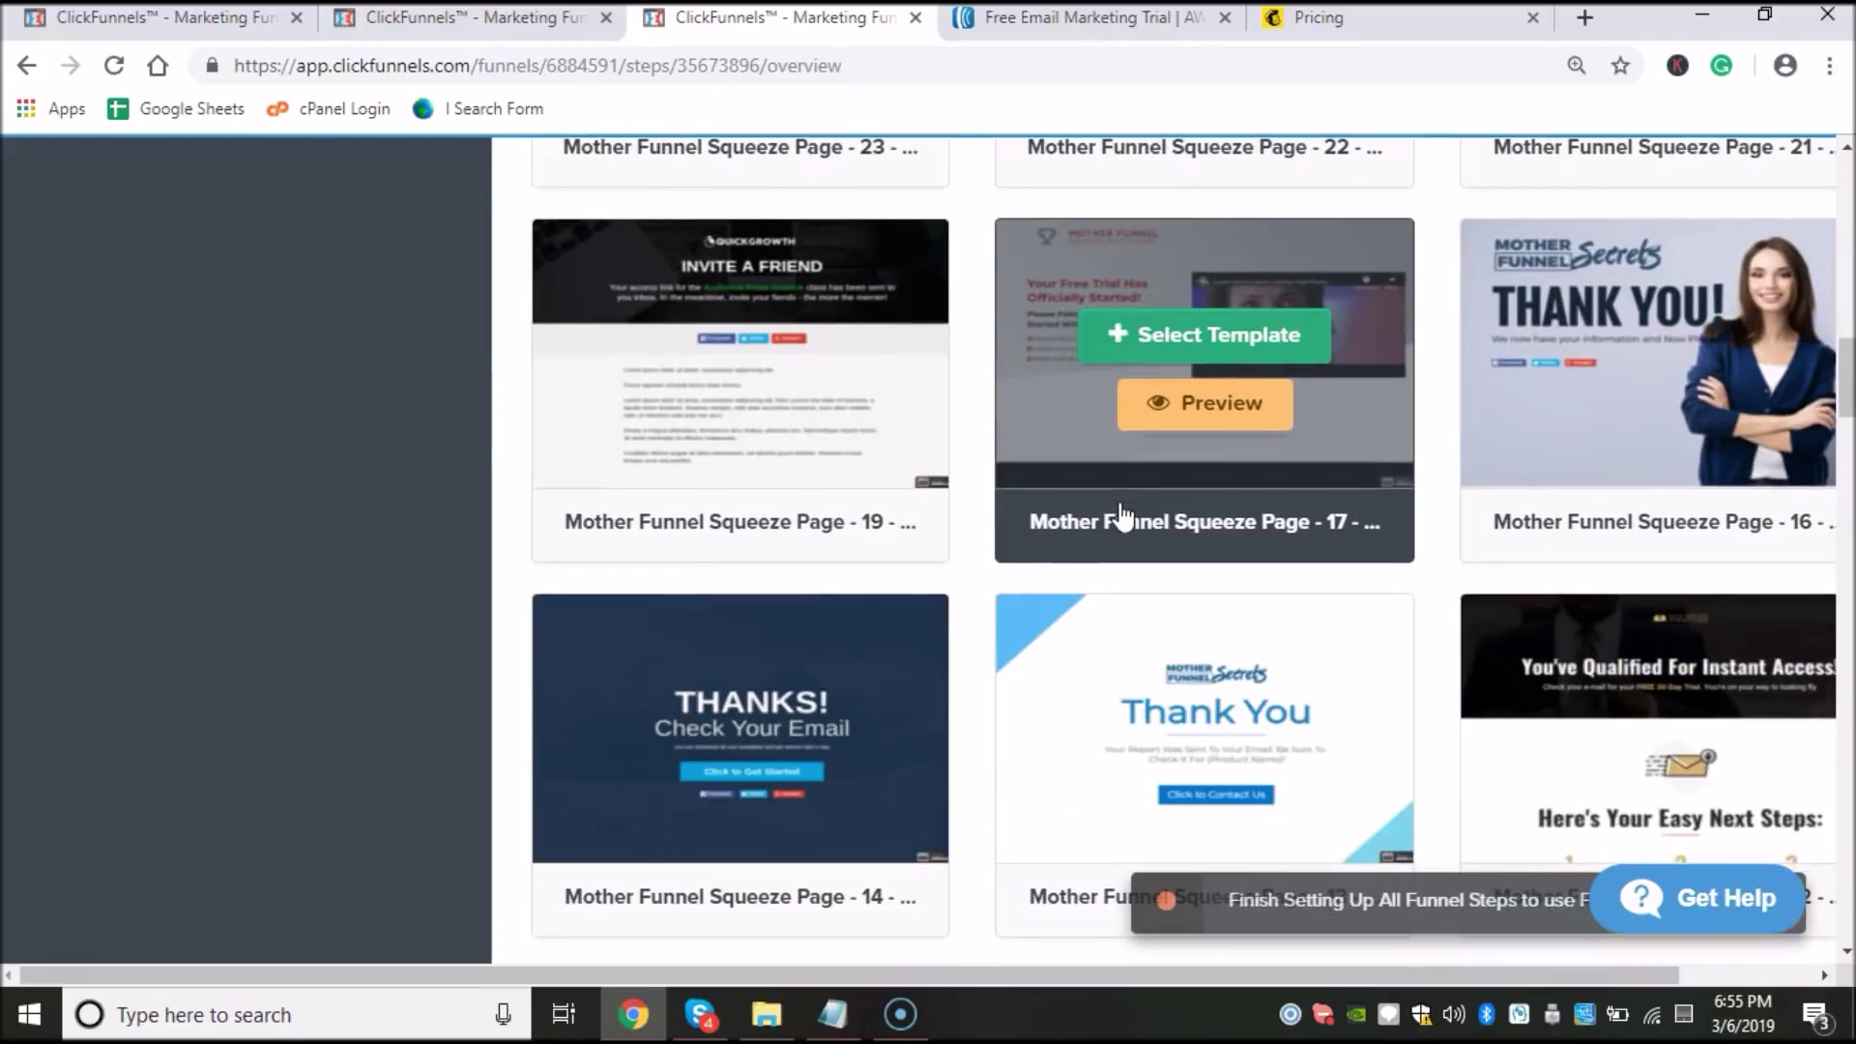
pyautogui.scroll(13, 1121, 519)
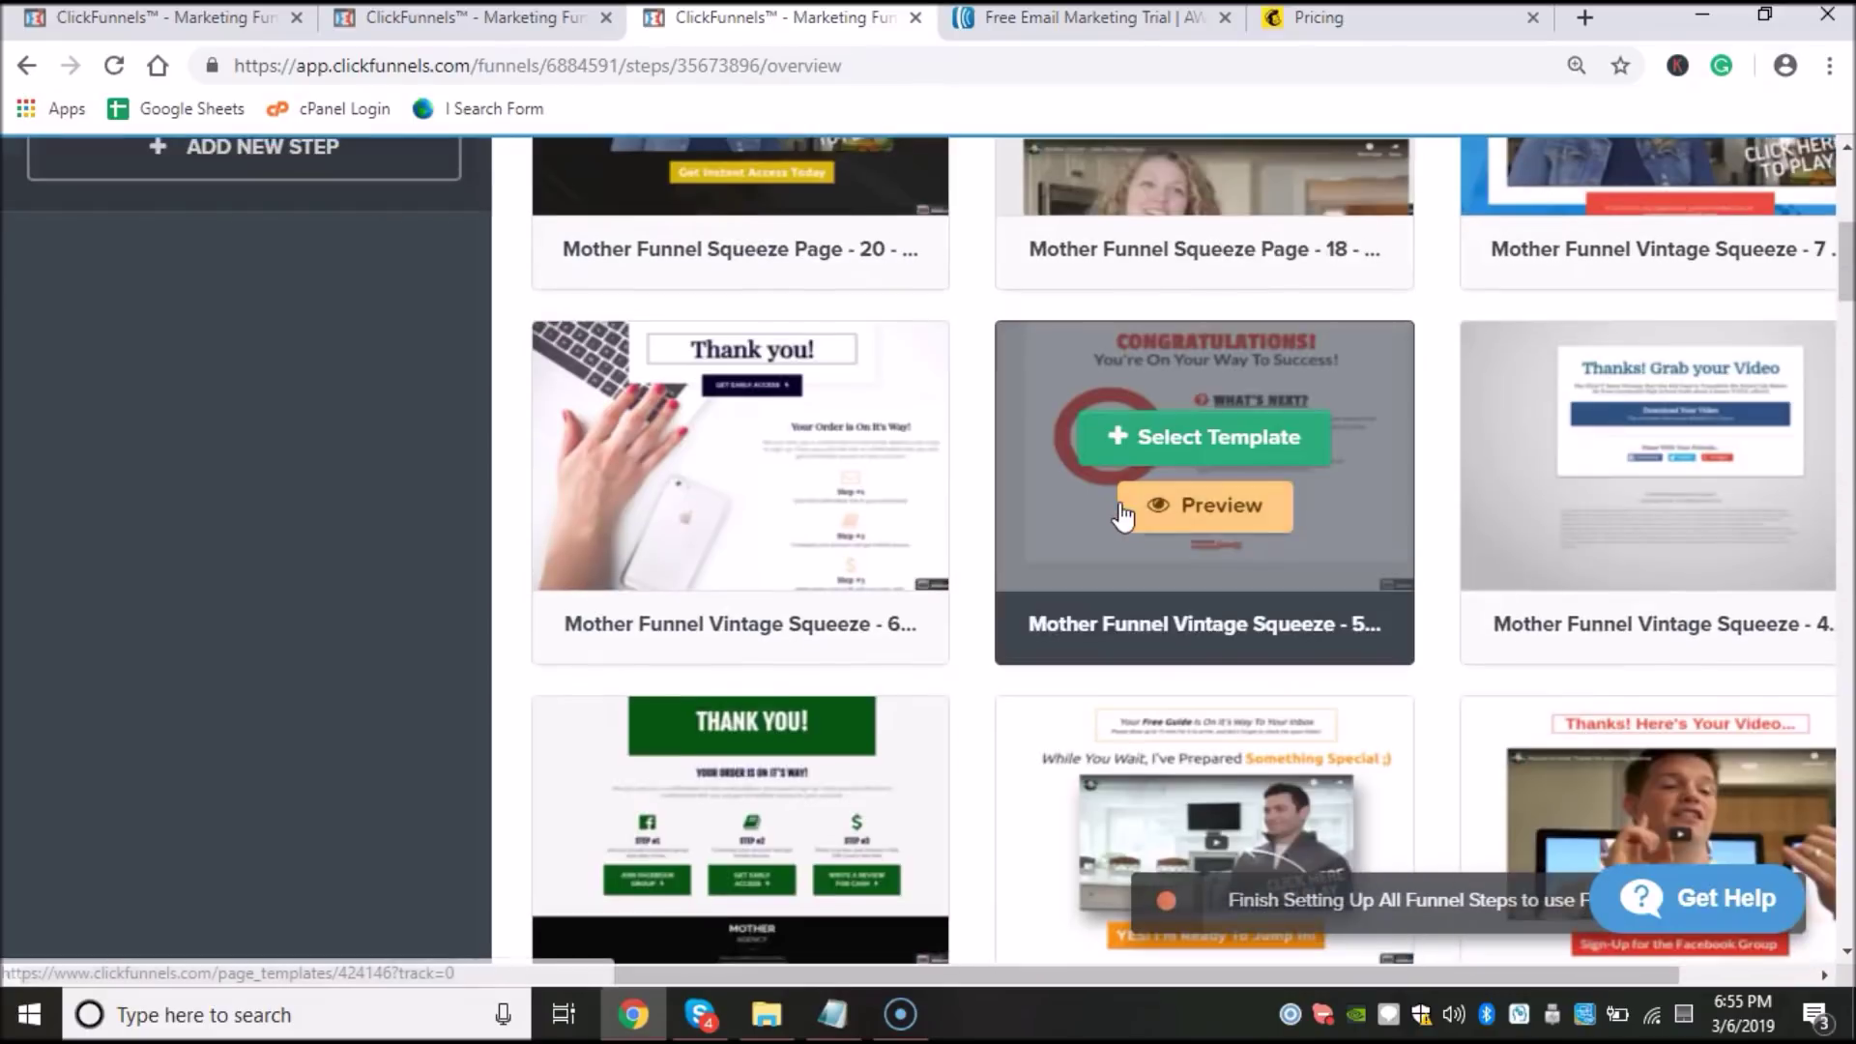
pyautogui.scroll(4, 1121, 519)
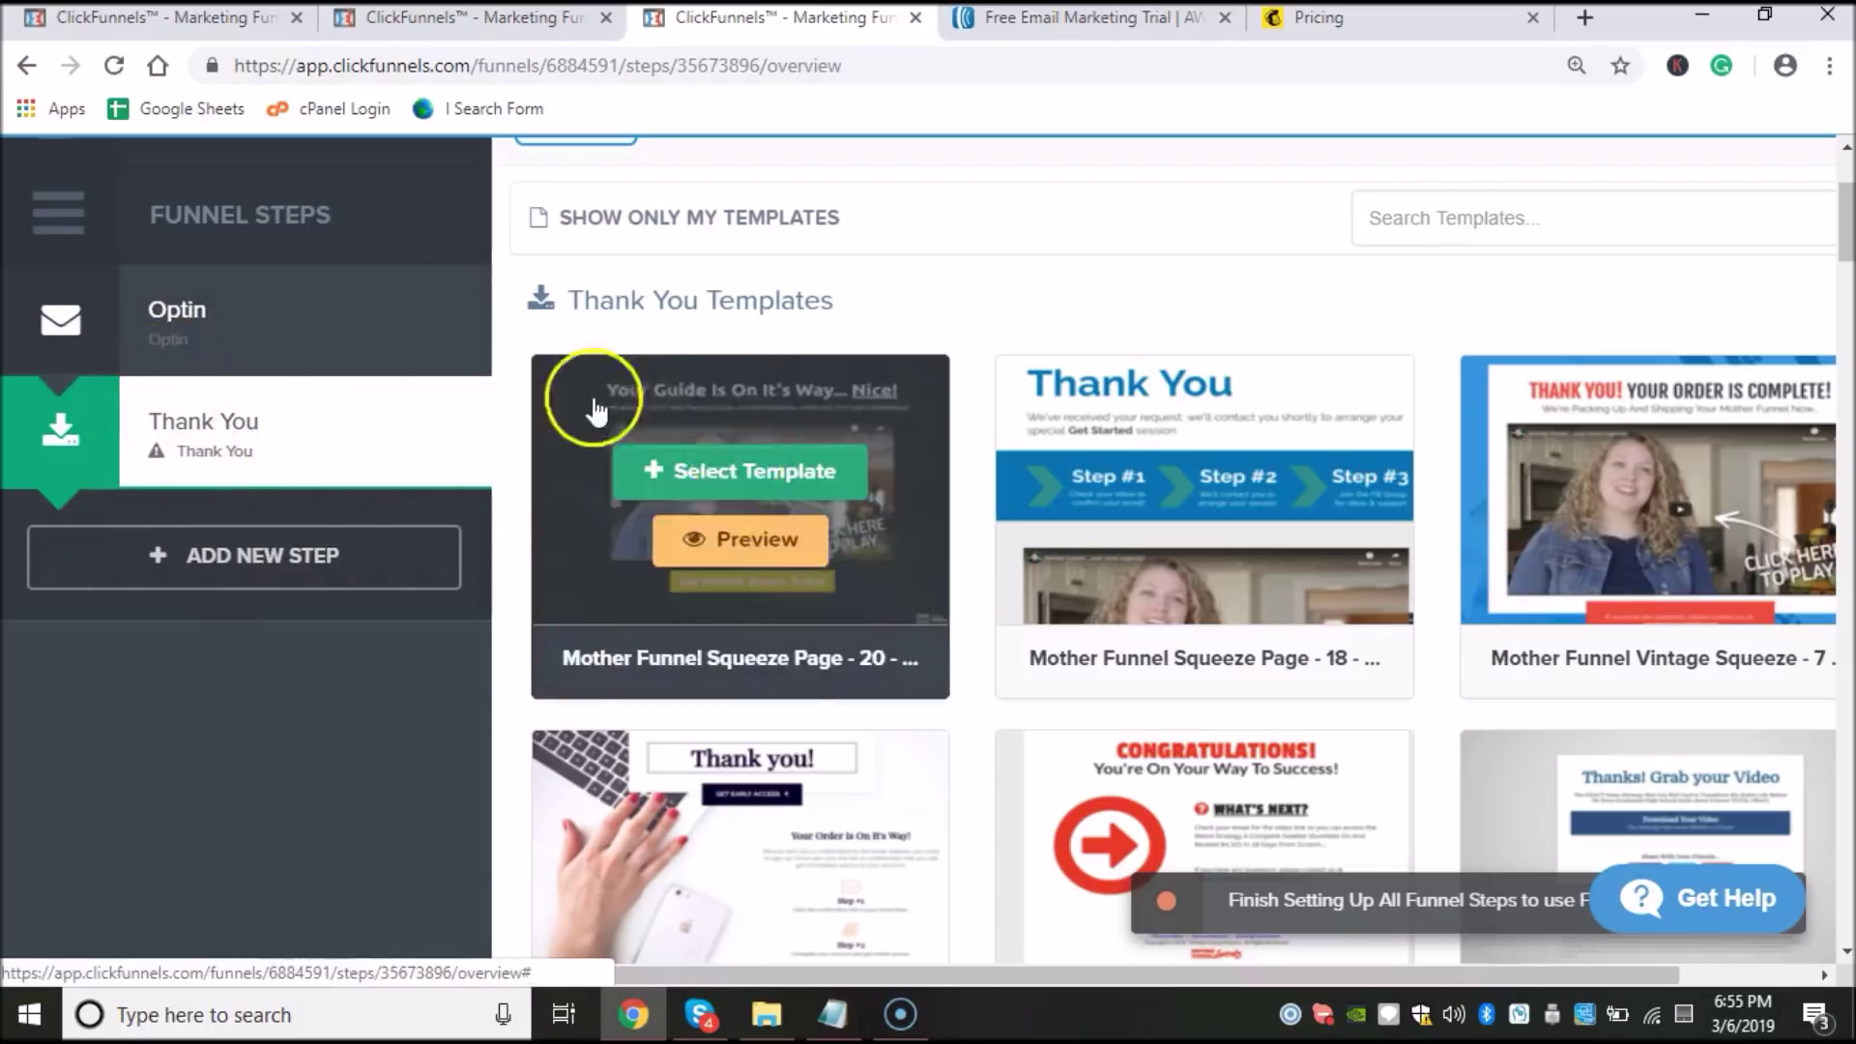
pyautogui.scroll(-2, 733, 488)
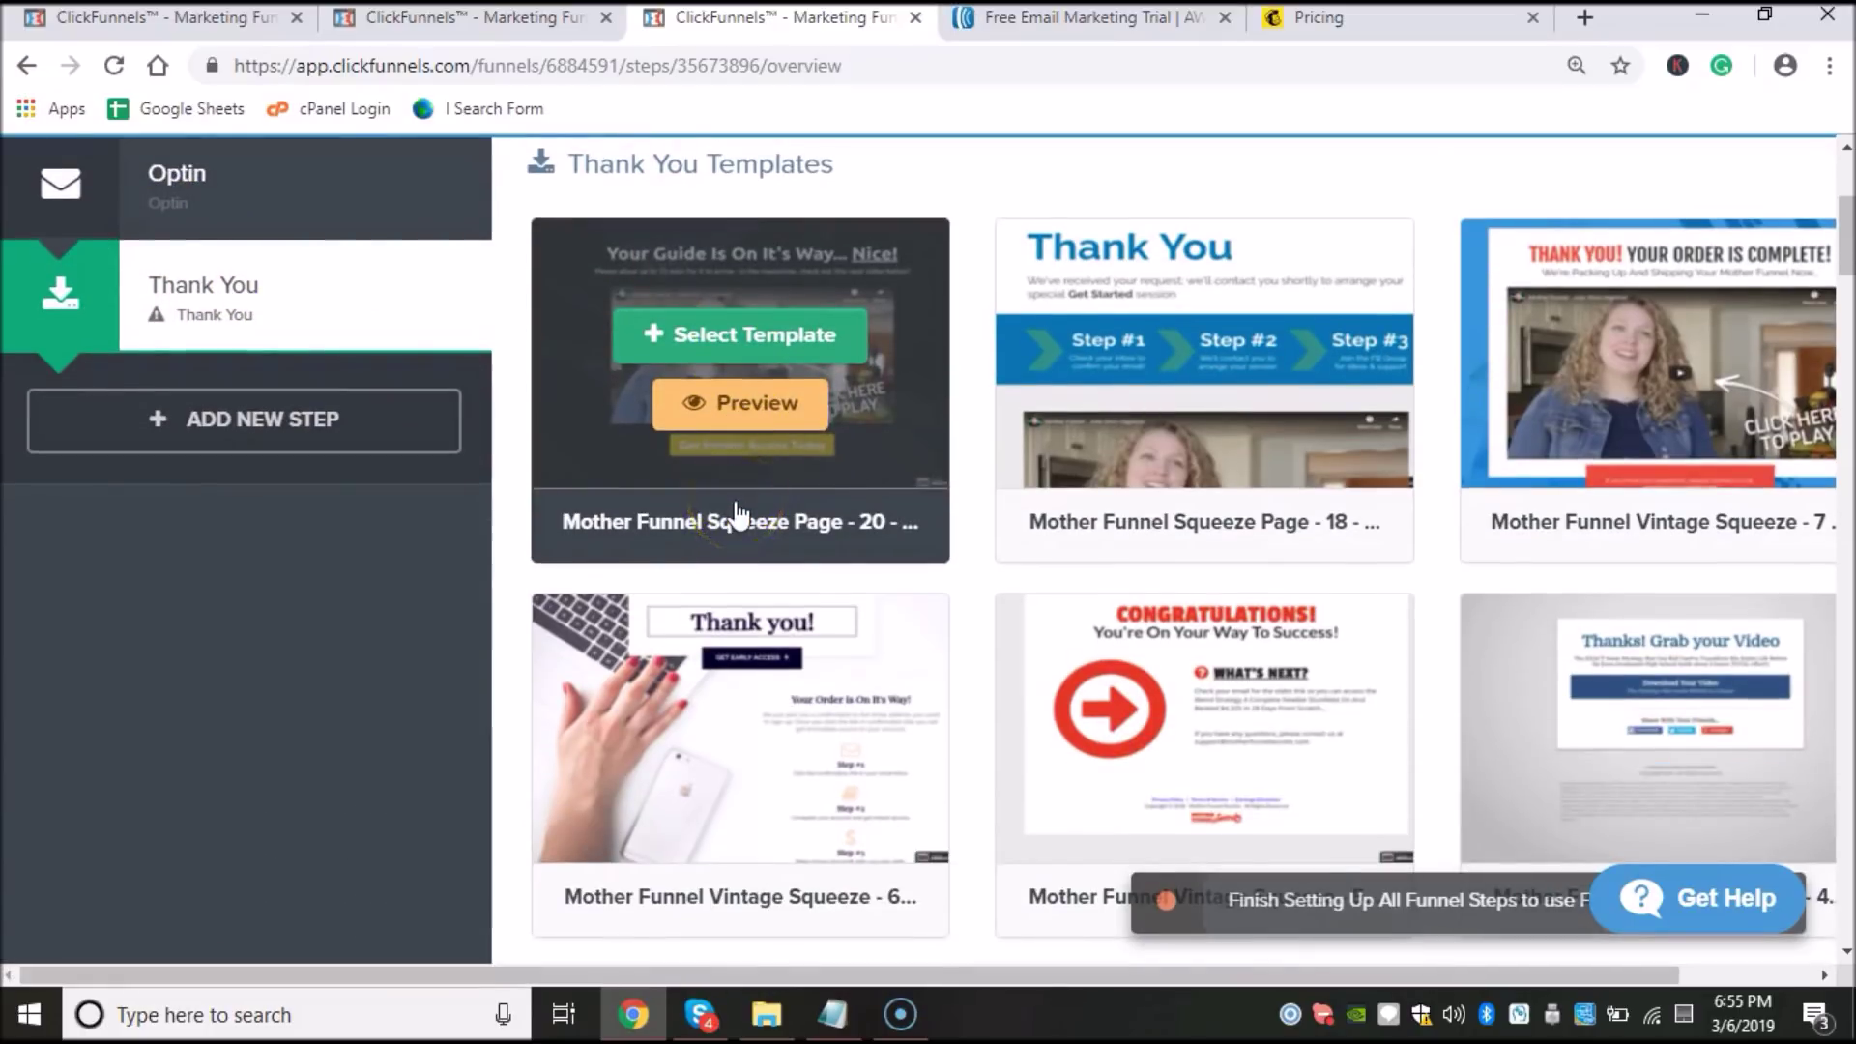
pyautogui.scroll(-10, 737, 513)
pyautogui.moveTo(1841, 309); pyautogui.dragTo(1823, 248)
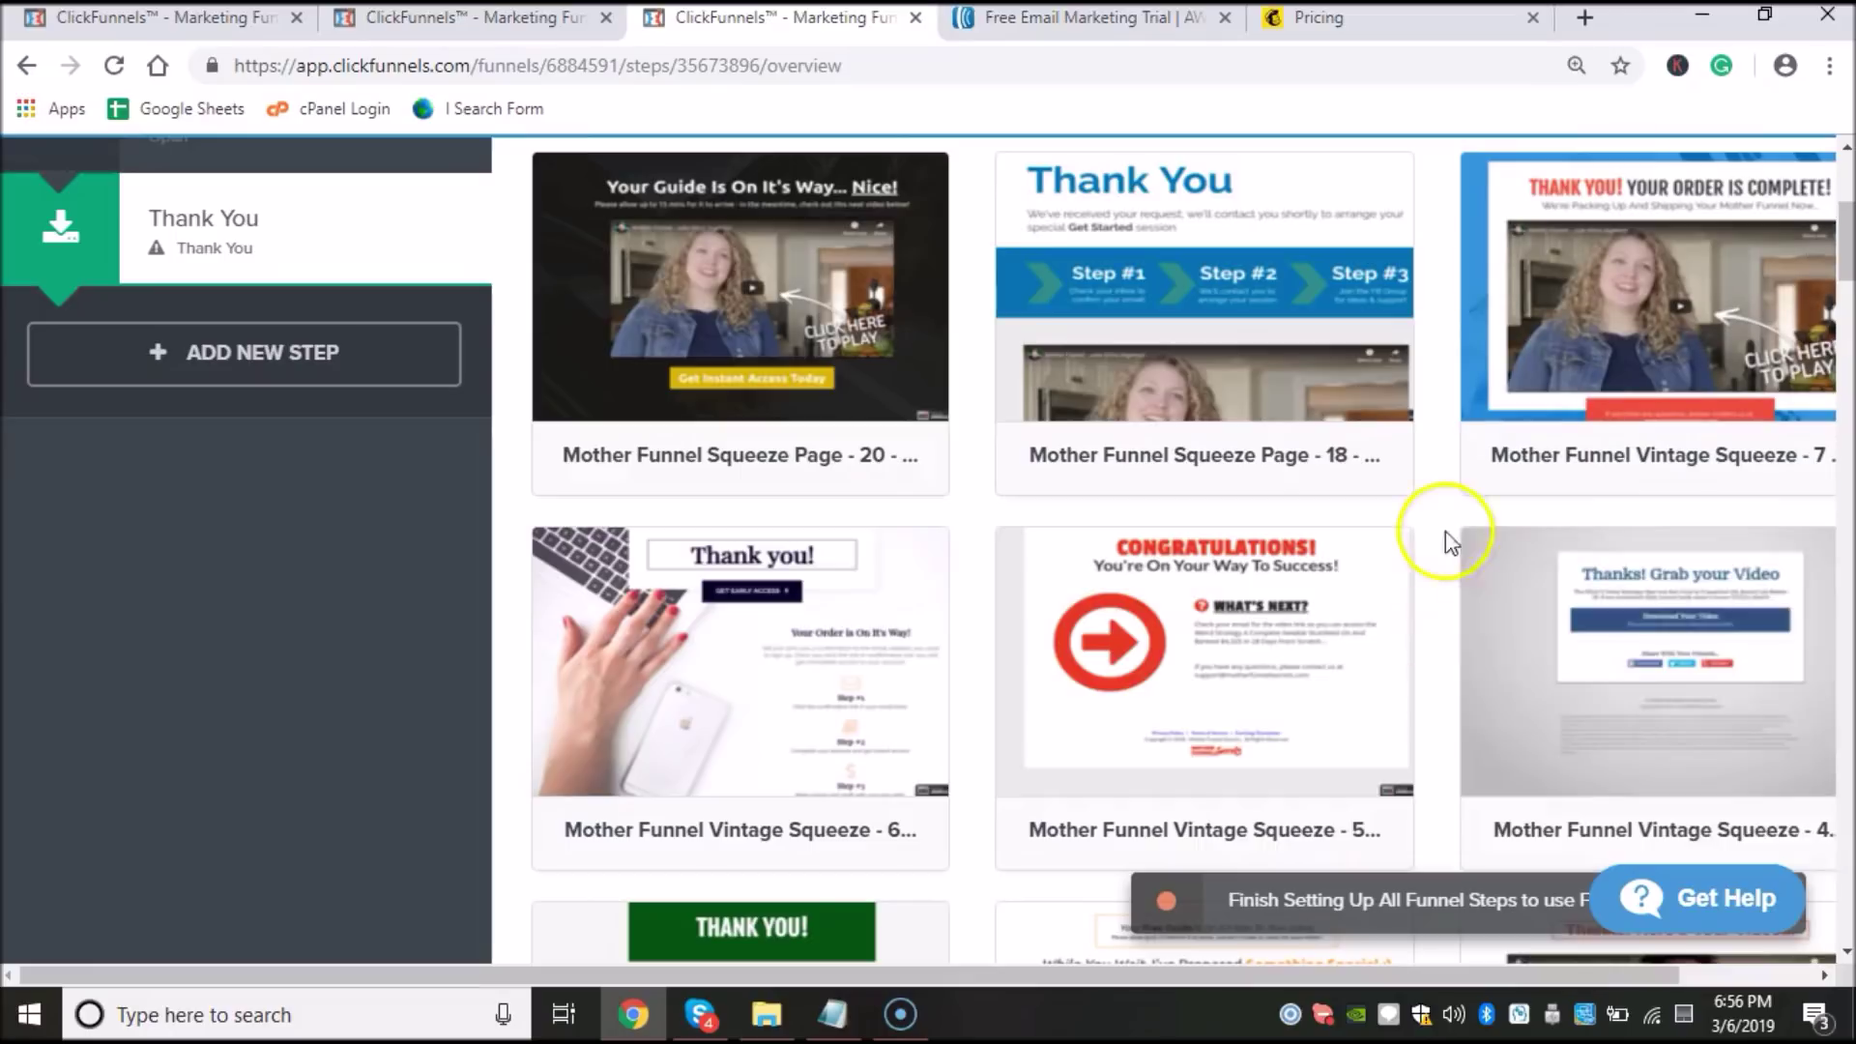
pyautogui.moveTo(1678, 580)
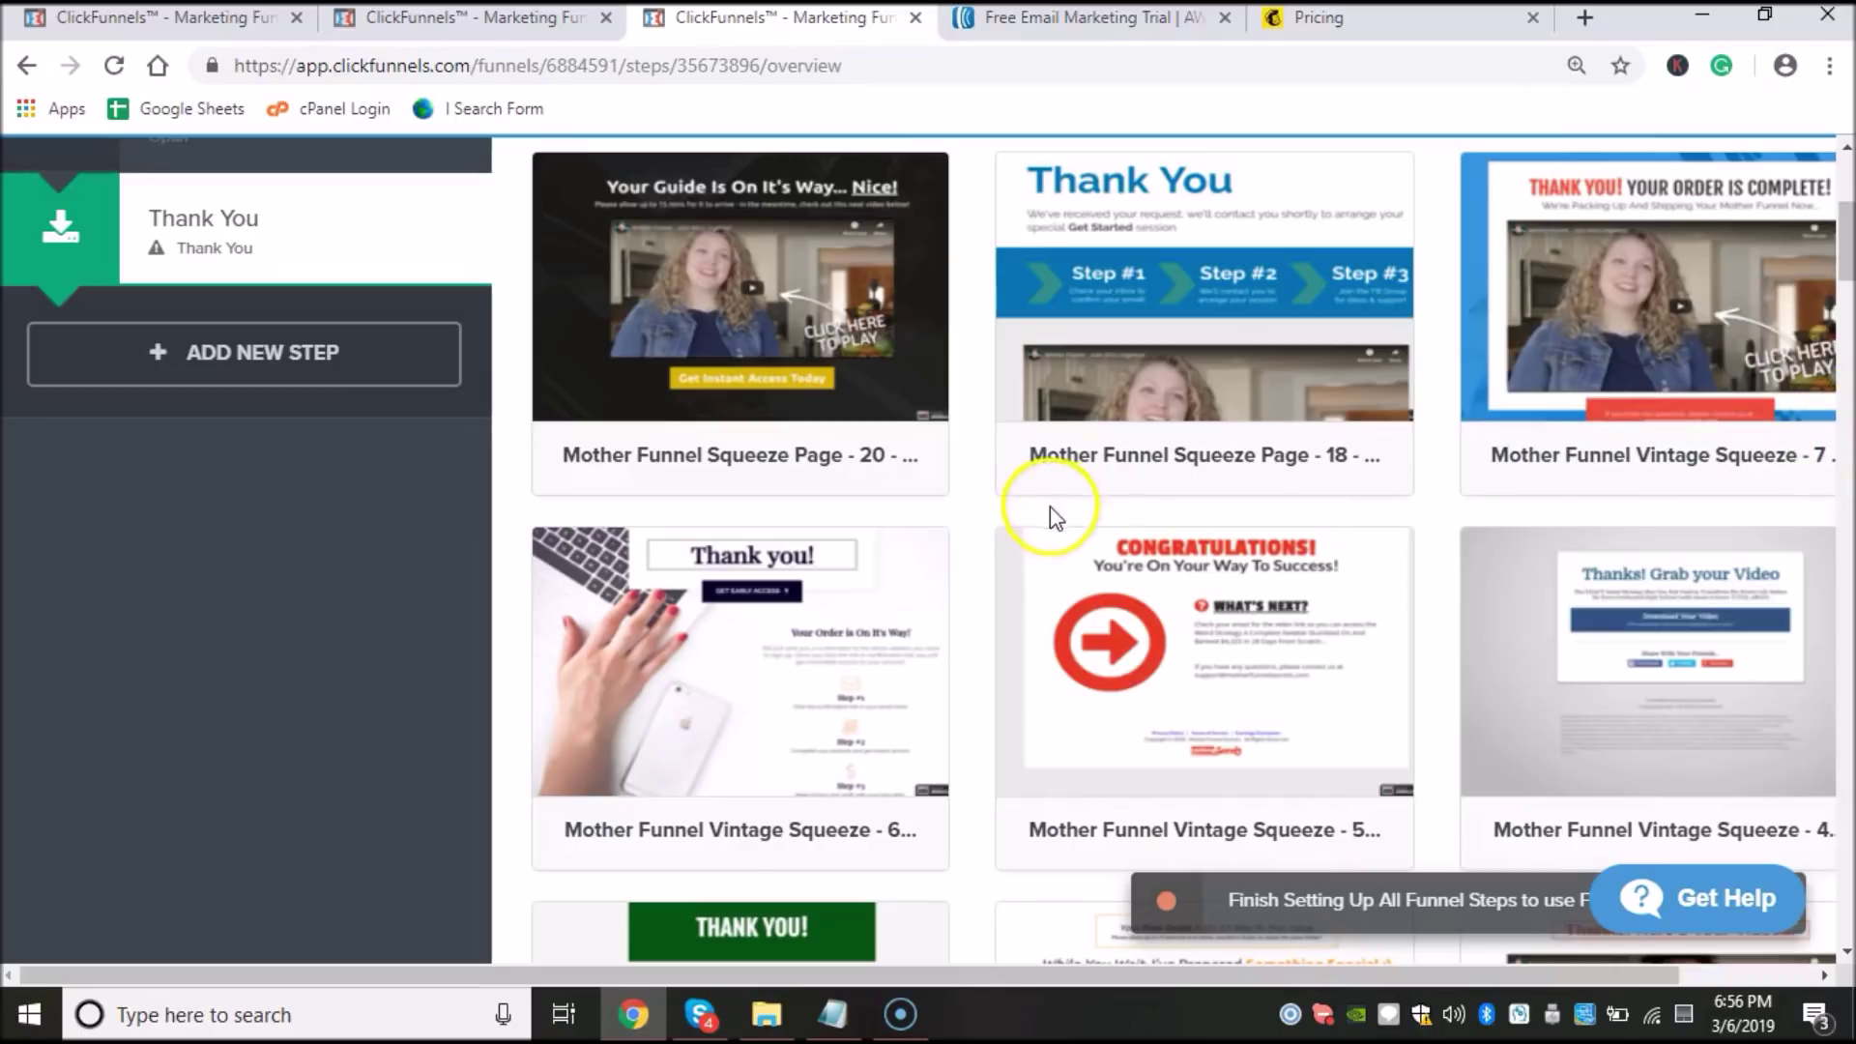
# Step: Select the Mother Funnel Squeeze Page - 13 template for the Thank You page
pyautogui.moveTo(1839, 263); pyautogui.dragTo(1836, 397)
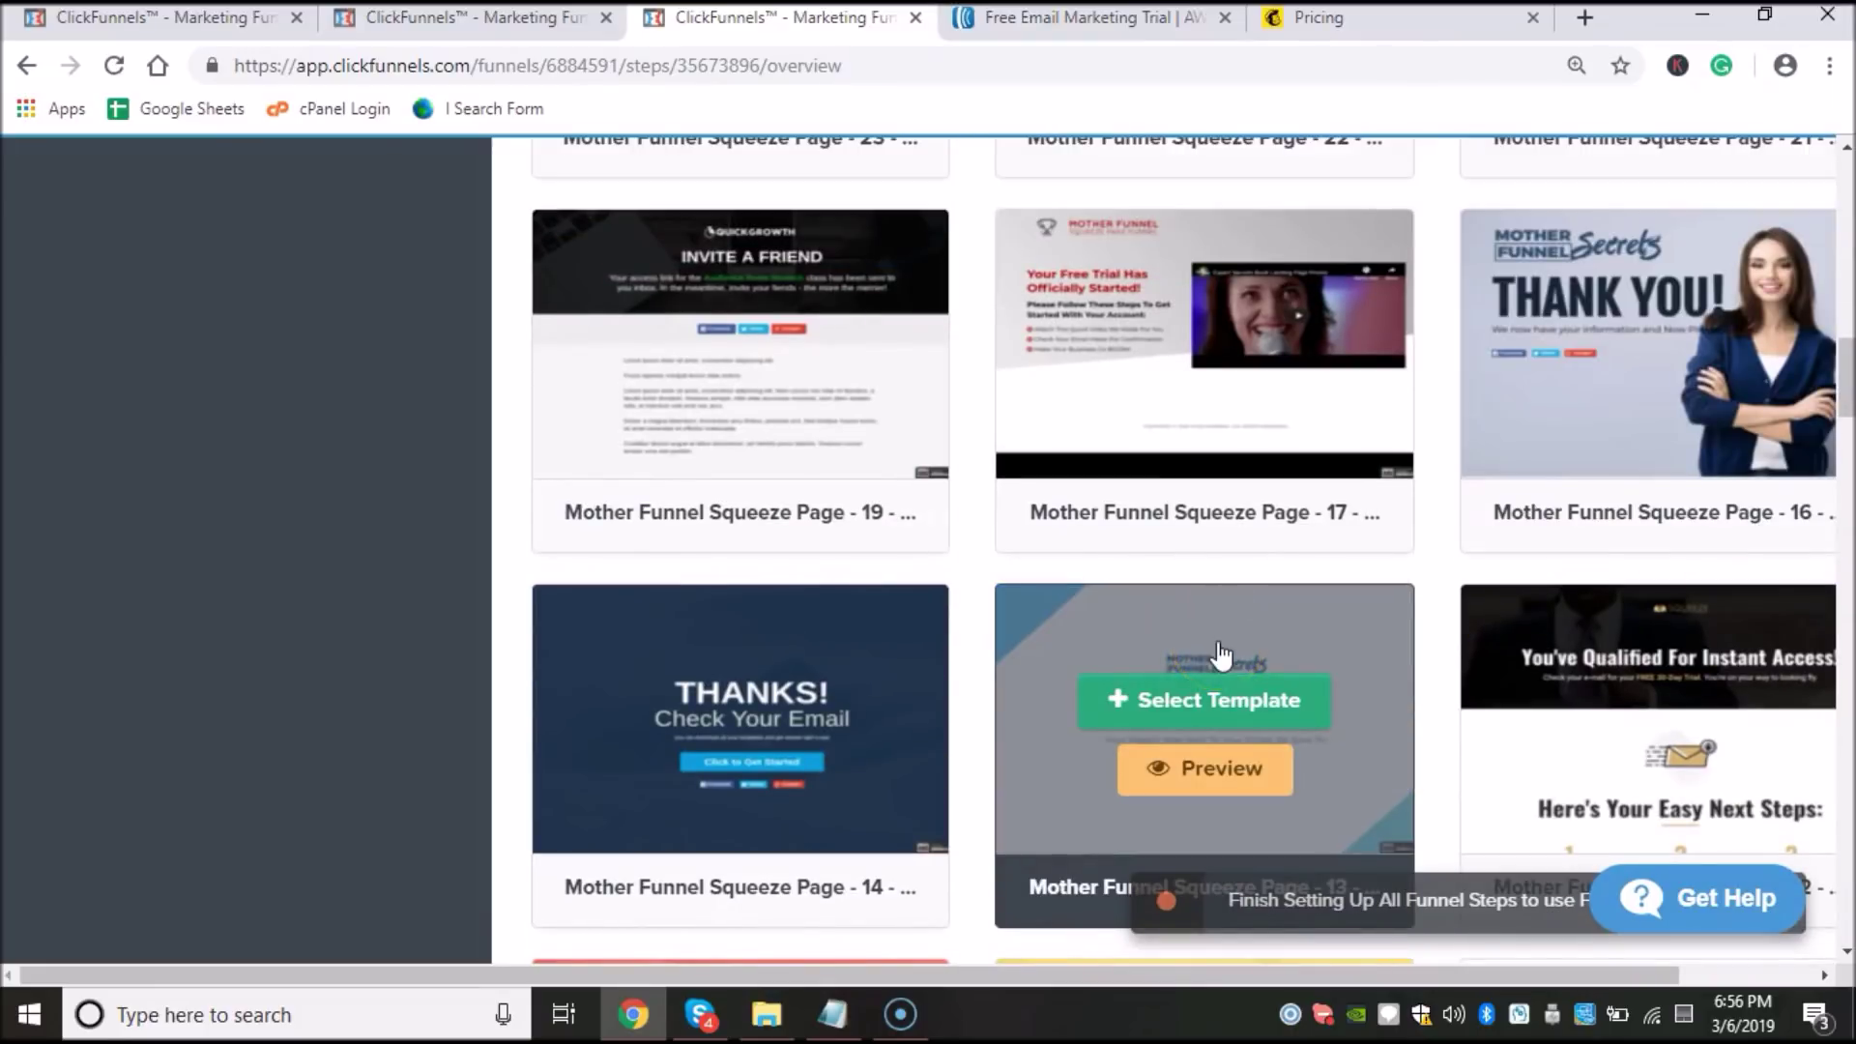
pyautogui.click(1237, 710)
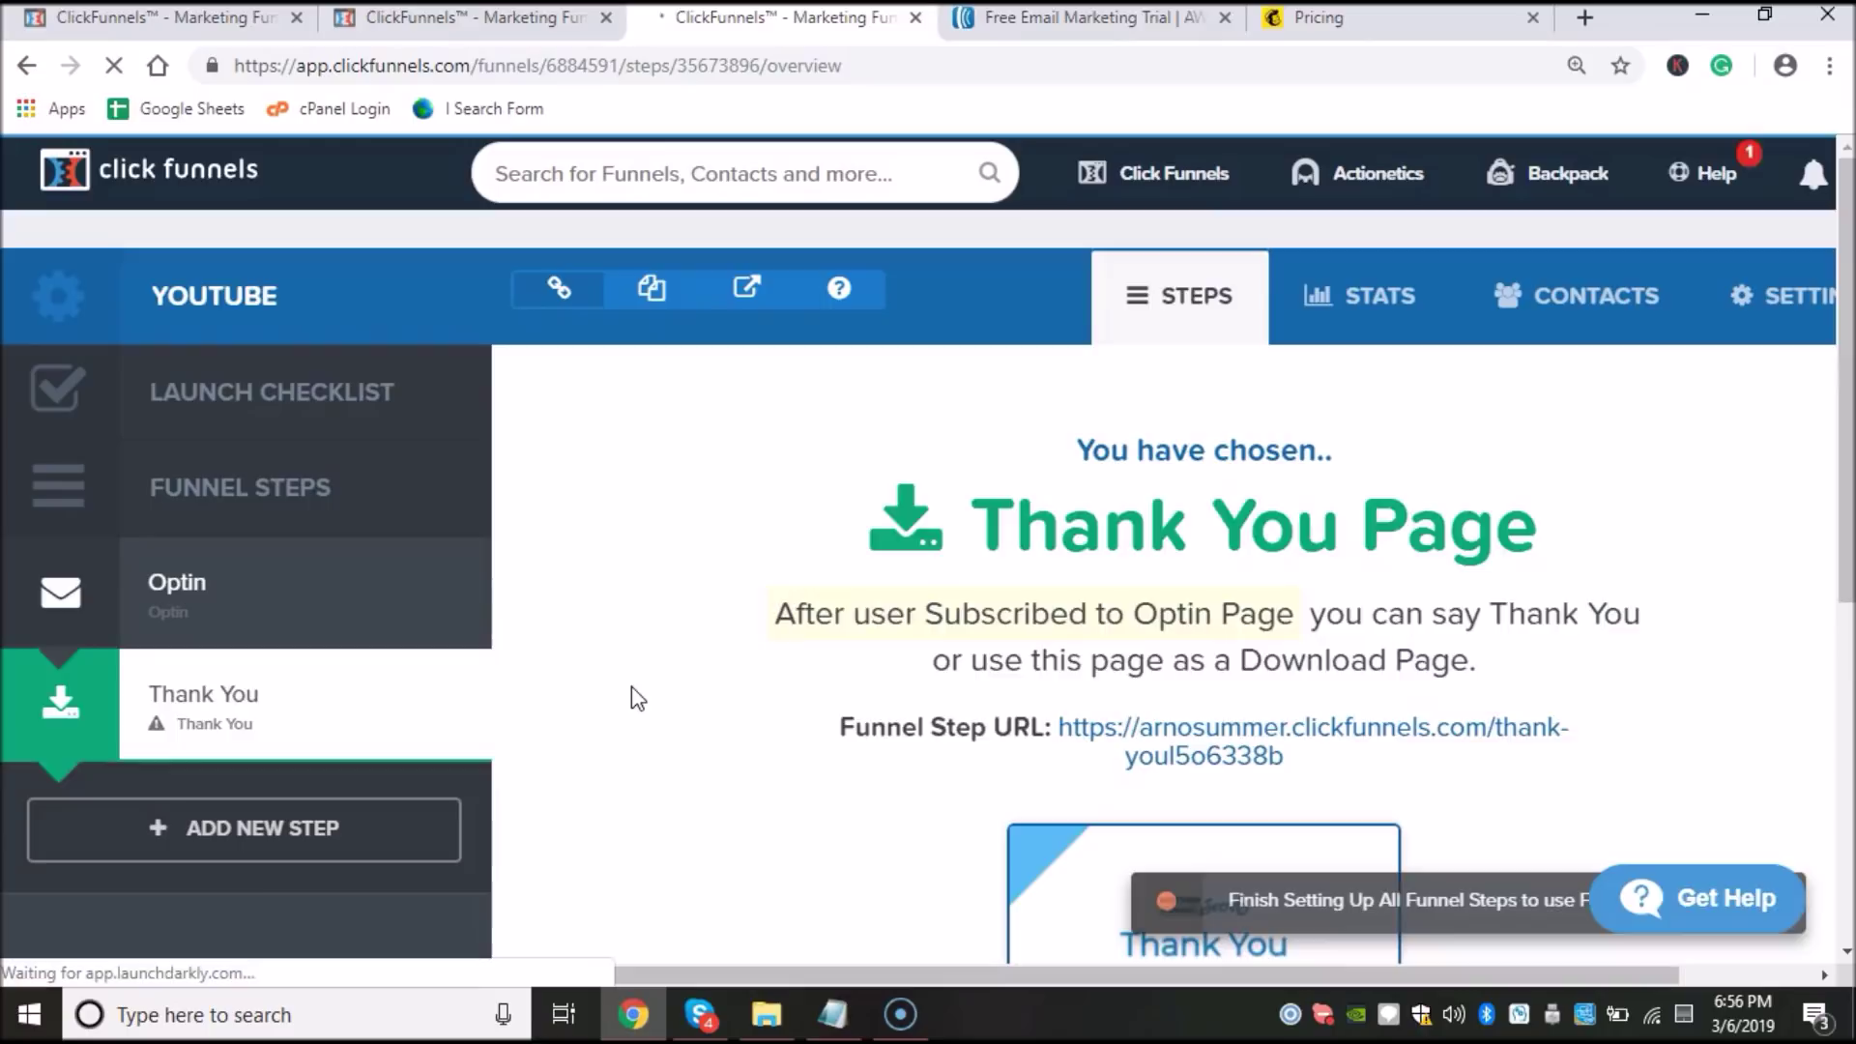
pyautogui.click(774, 607)
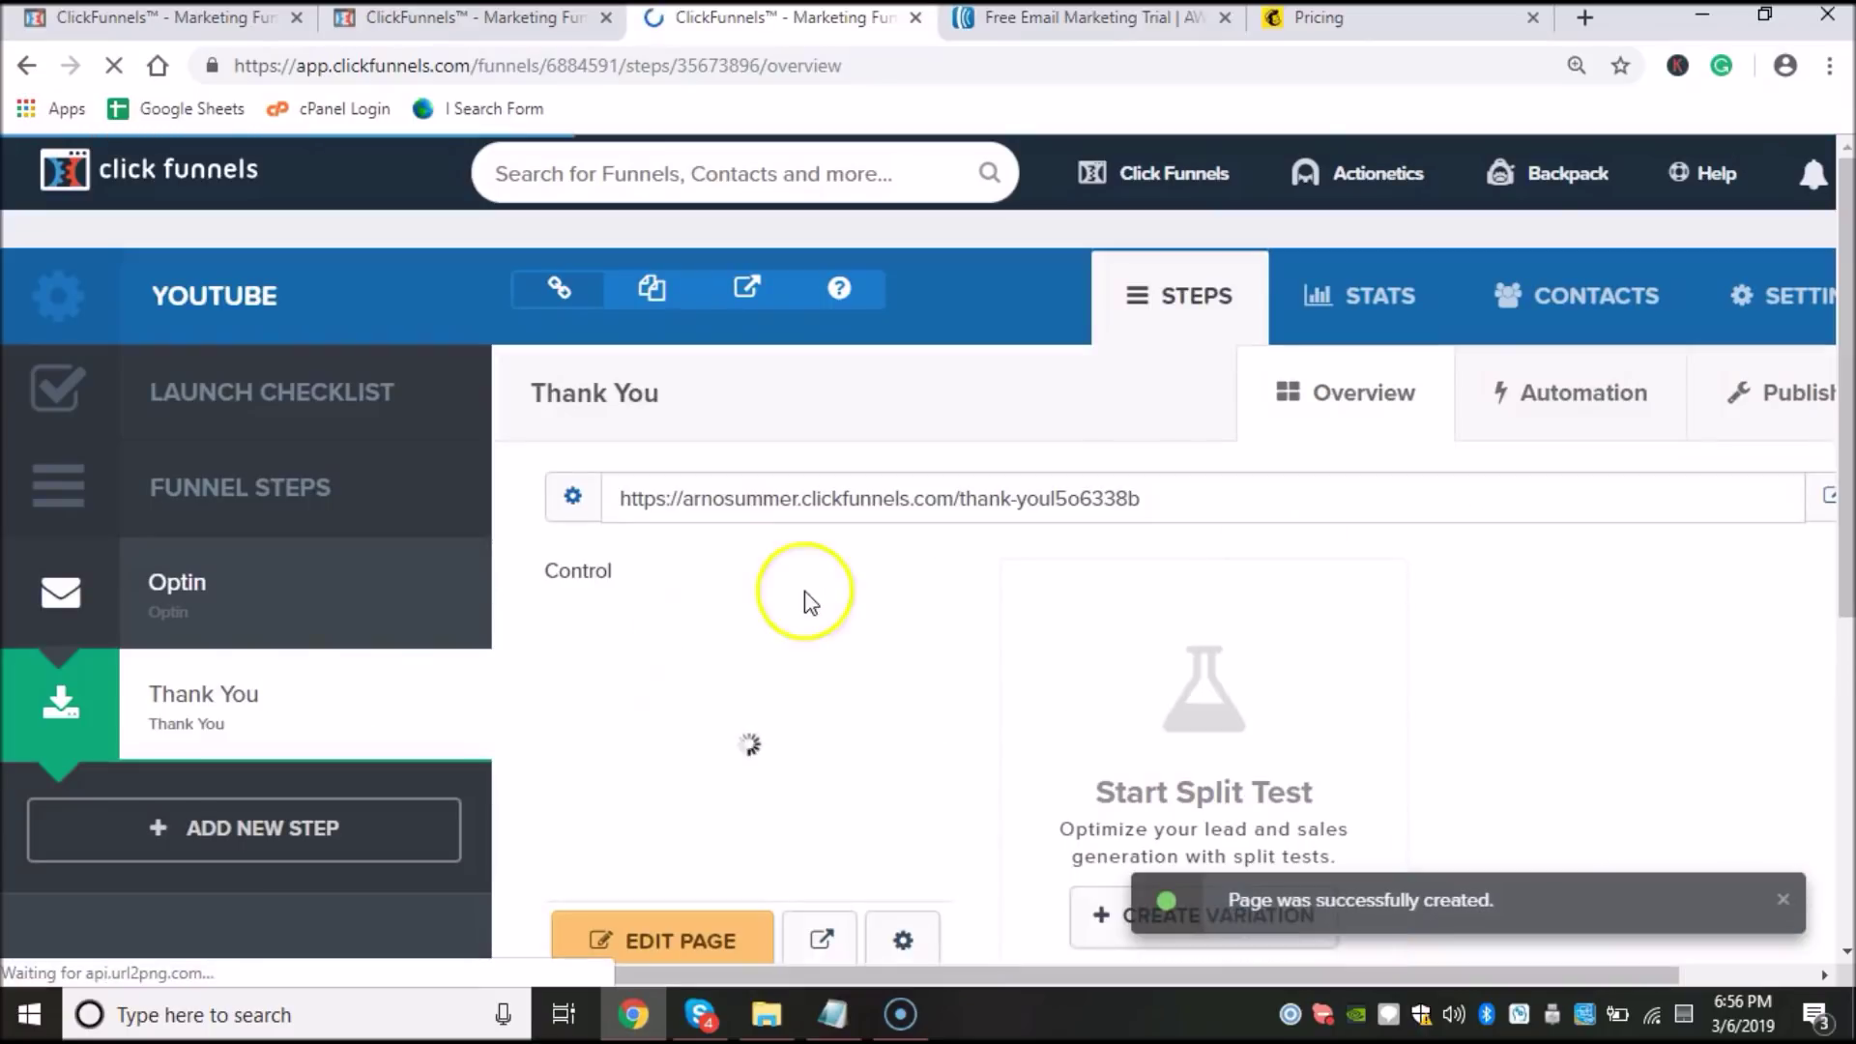
# Step: Open the Thank You page in the page editor and look over its logo, headline, text and contact button
pyautogui.click(861, 542)
pyautogui.scroll(-1, 867, 546)
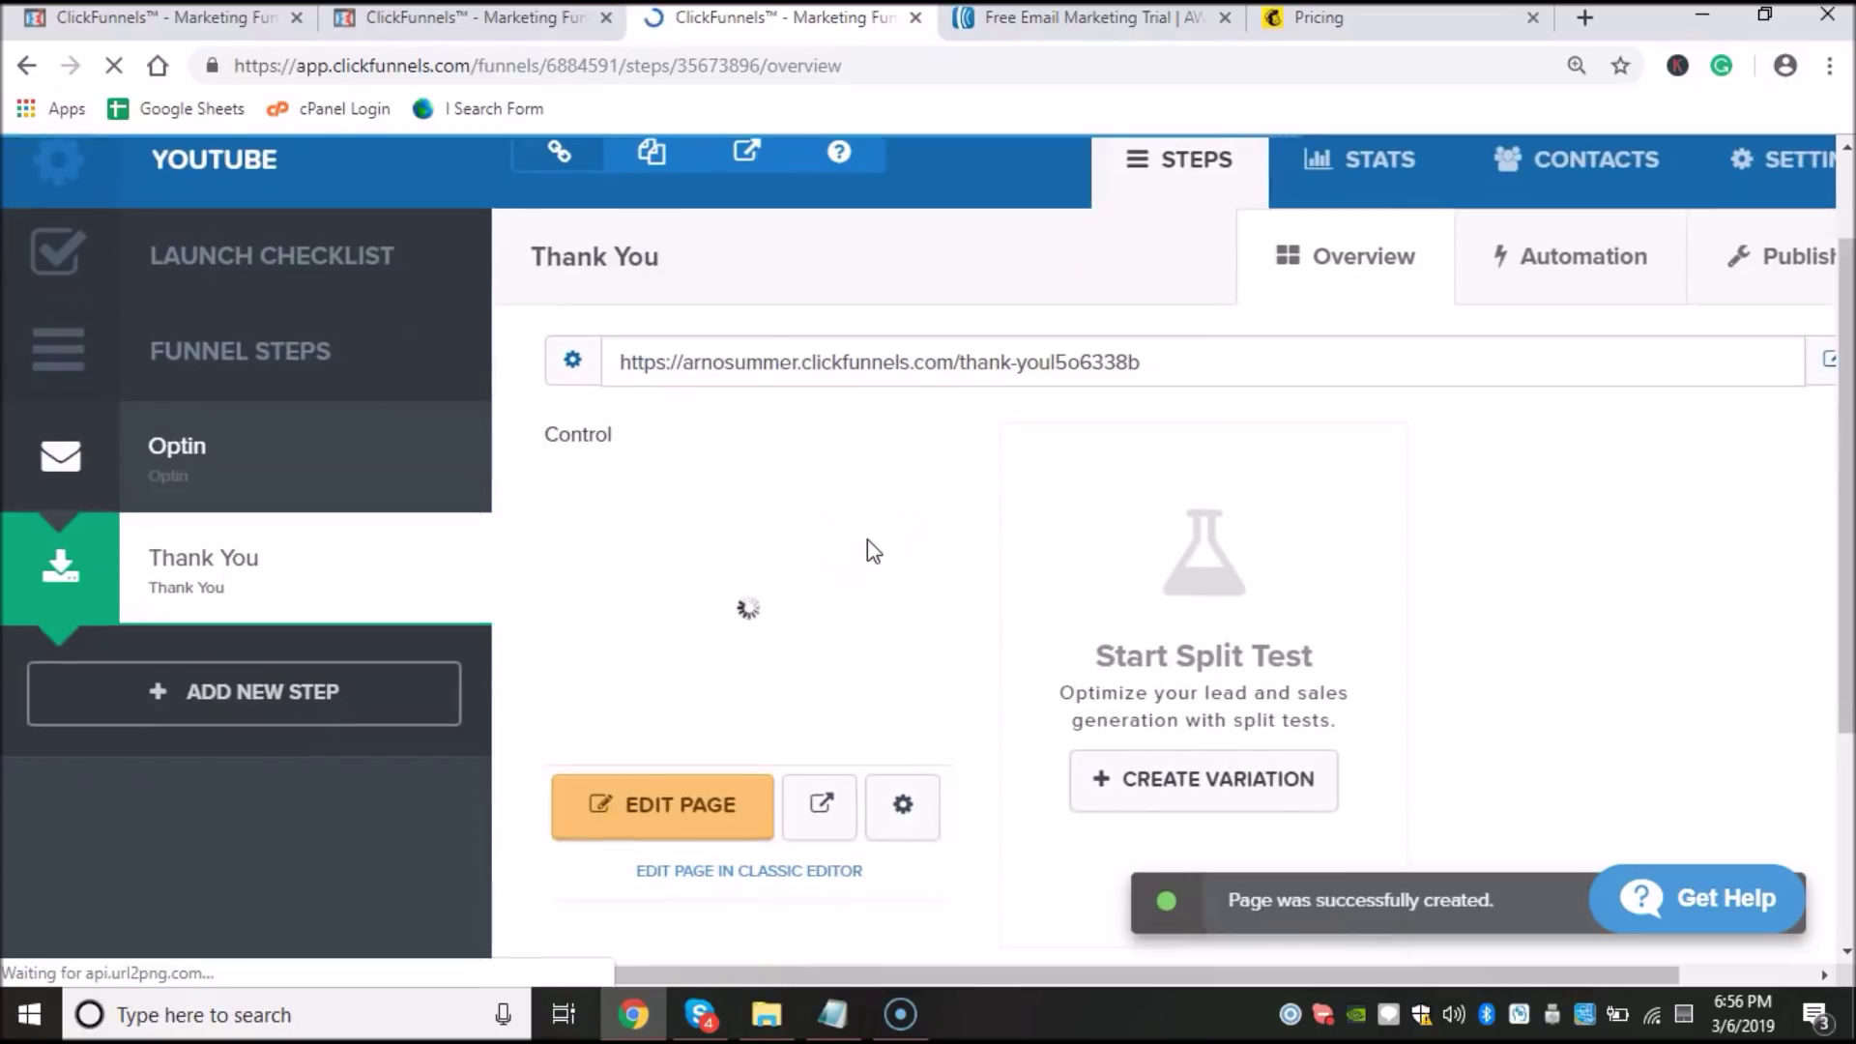
pyautogui.click(630, 819)
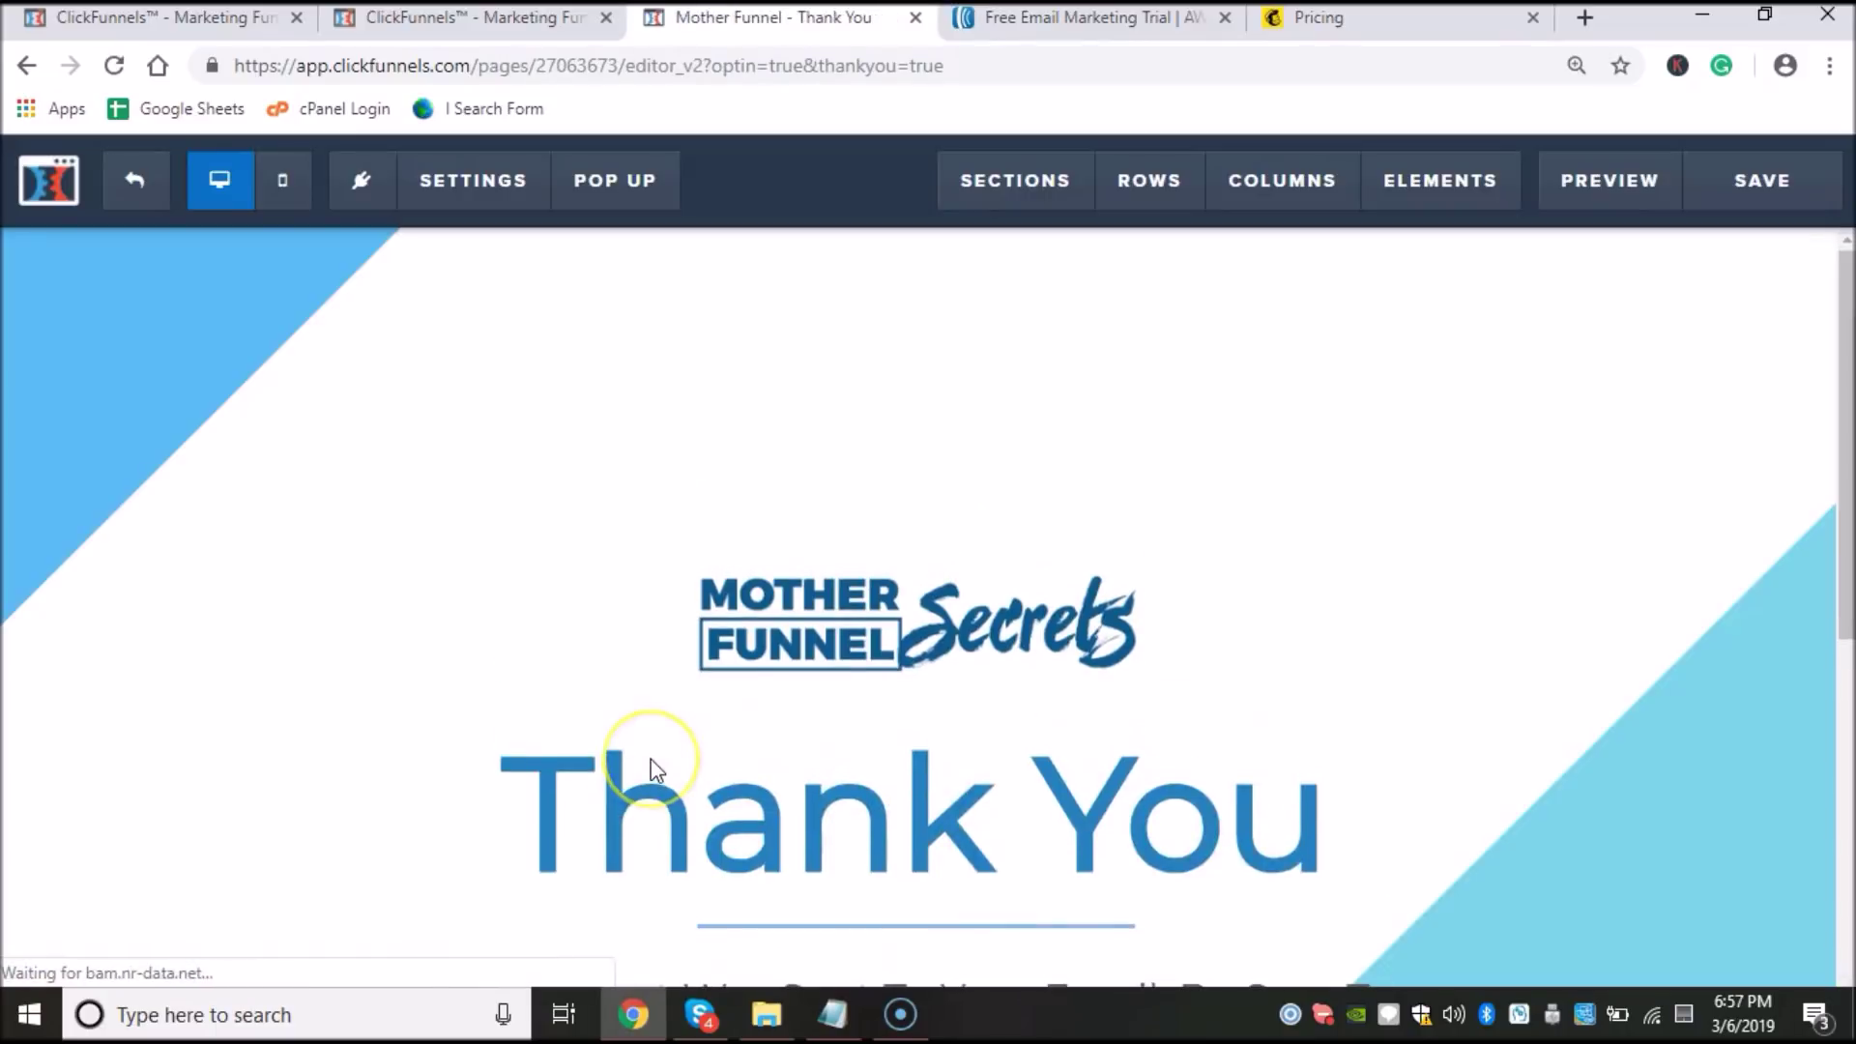
pyautogui.scroll(-3, 649, 769)
pyautogui.moveTo(854, 377)
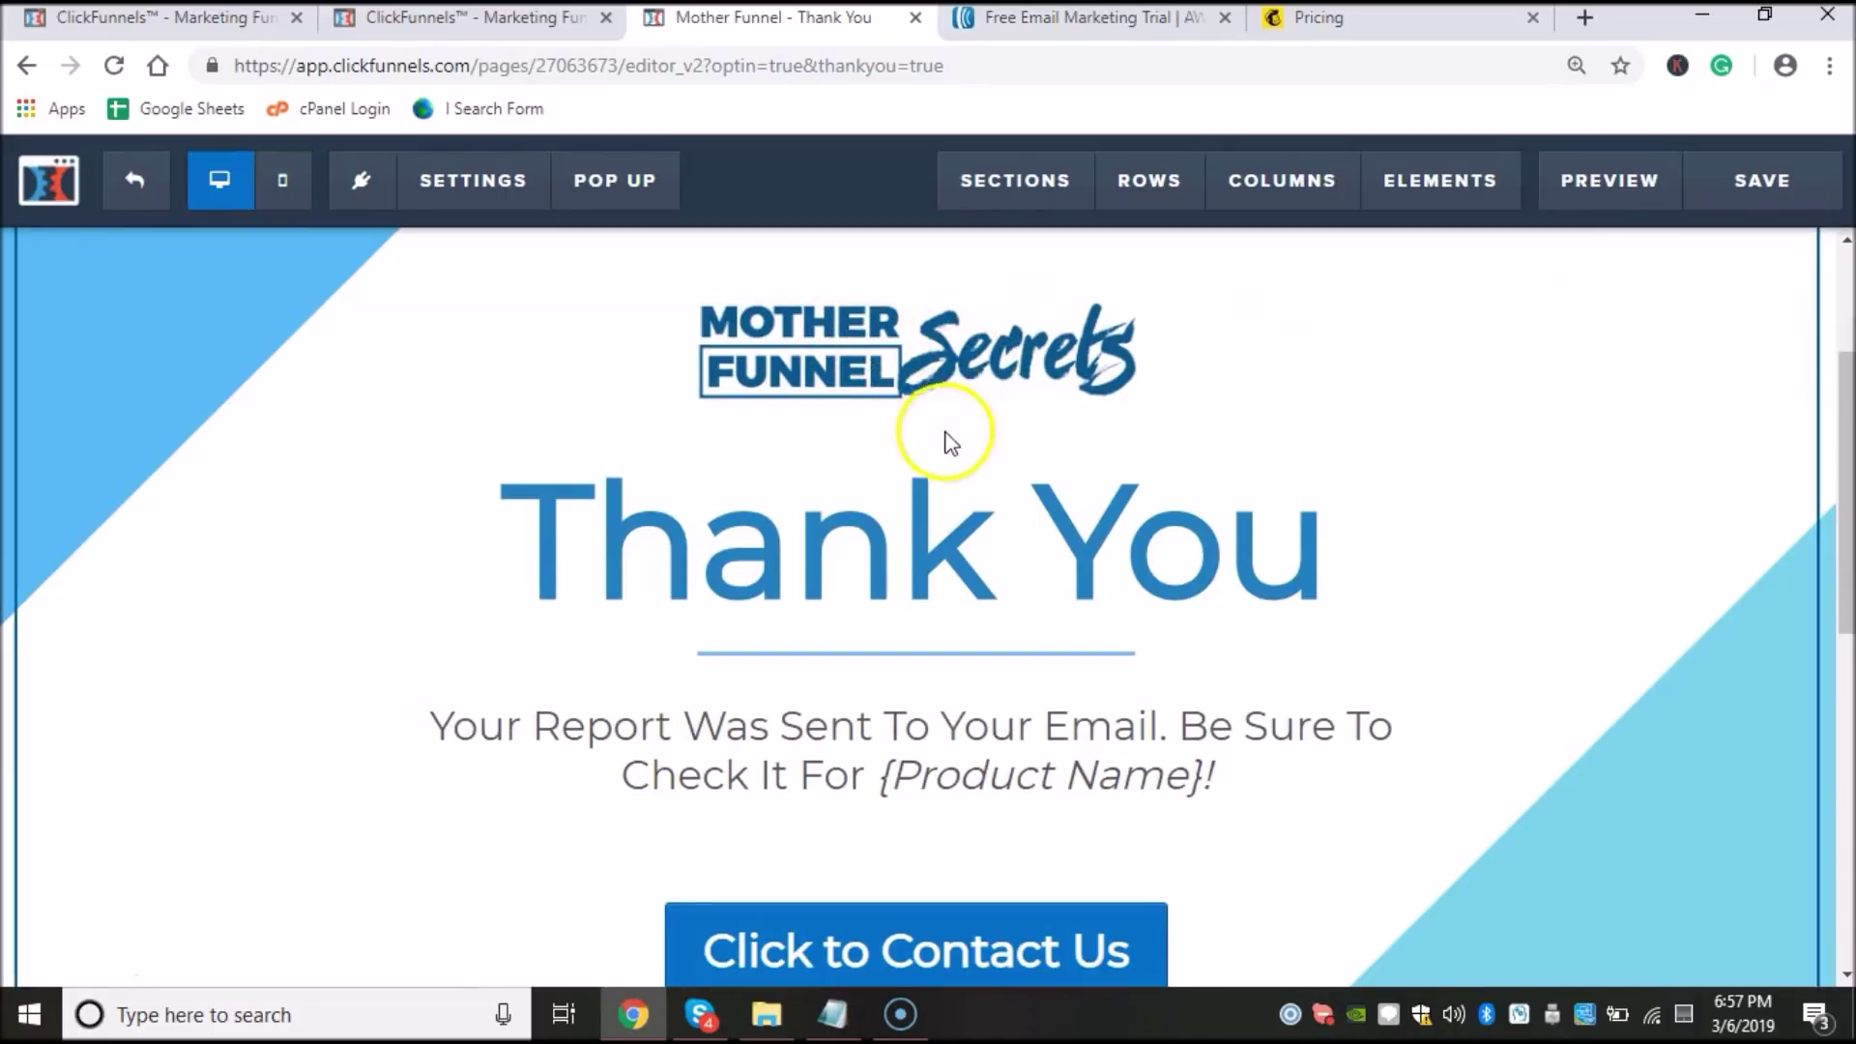
pyautogui.scroll(-3, 923, 715)
pyautogui.scroll(2, 928, 614)
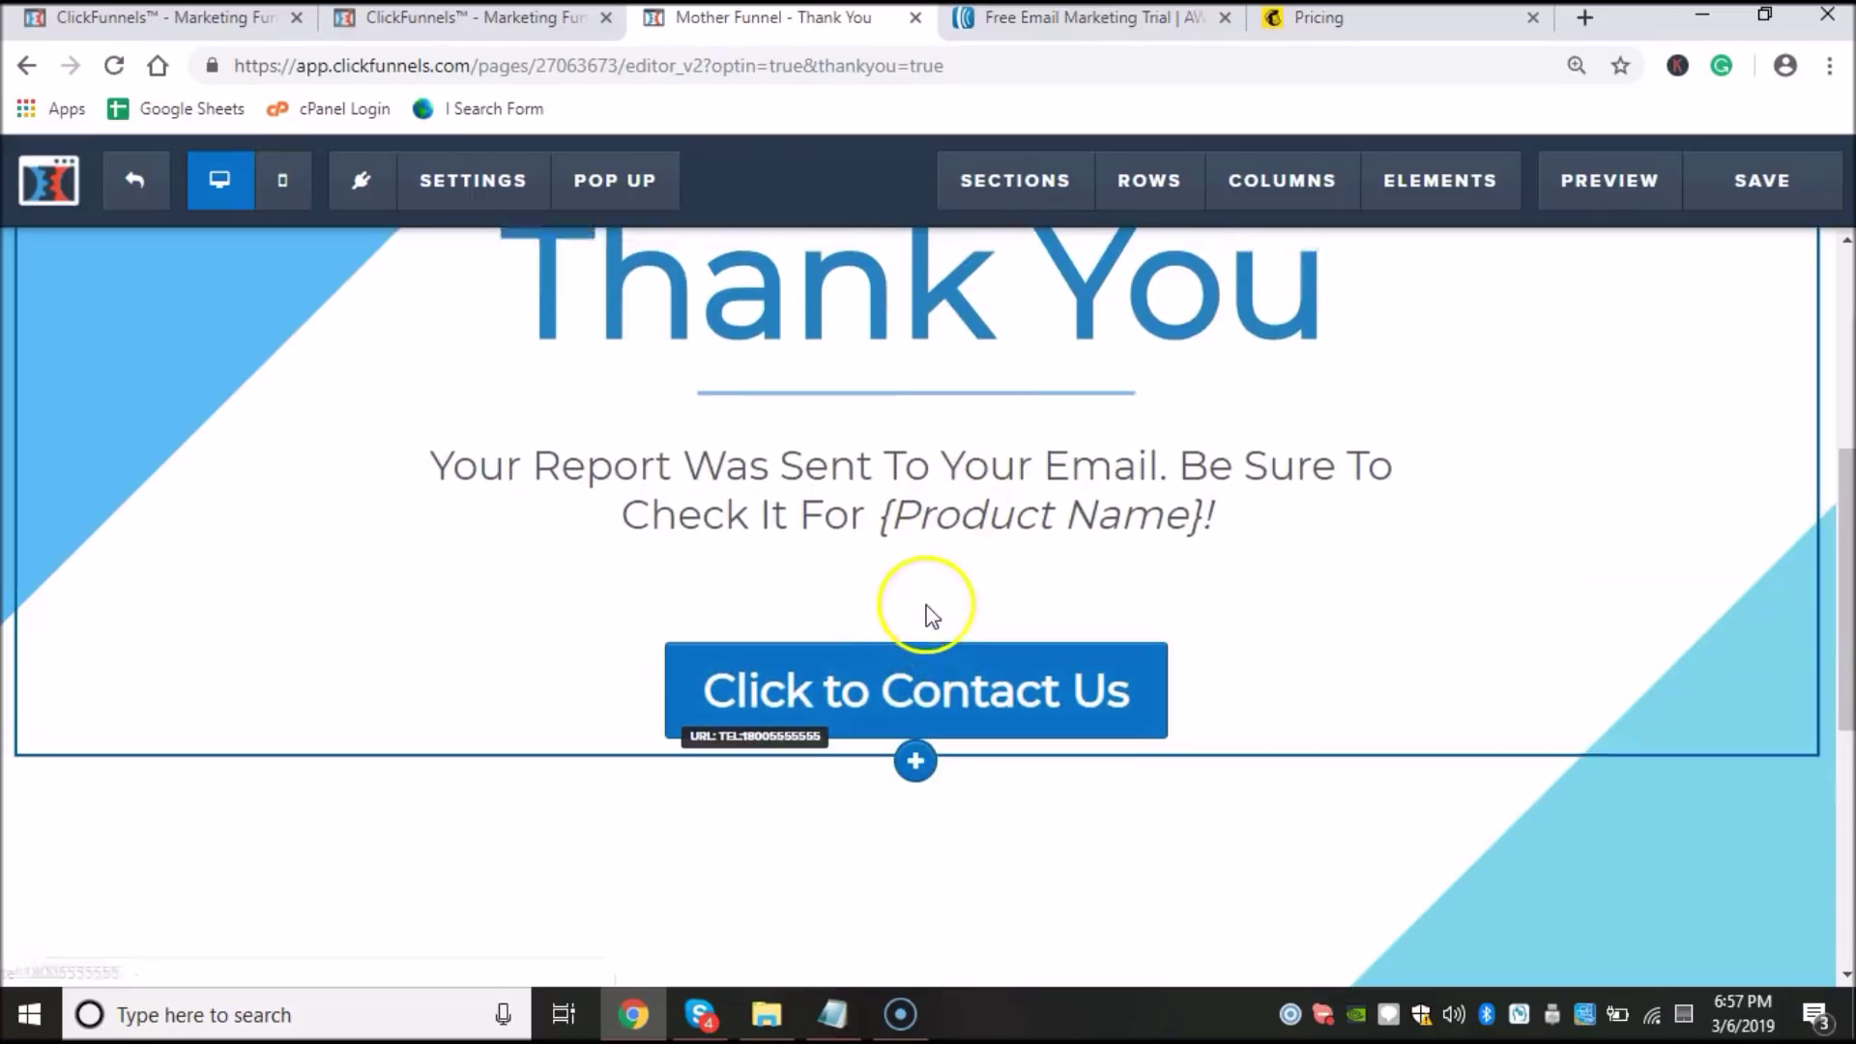
pyautogui.click(858, 435)
pyautogui.moveTo(1325, 435); pyautogui.dragTo(519, 384)
pyautogui.scroll(3, 870, 393)
pyautogui.click(1392, 696)
pyautogui.moveTo(1392, 696); pyautogui.dragTo(560, 633)
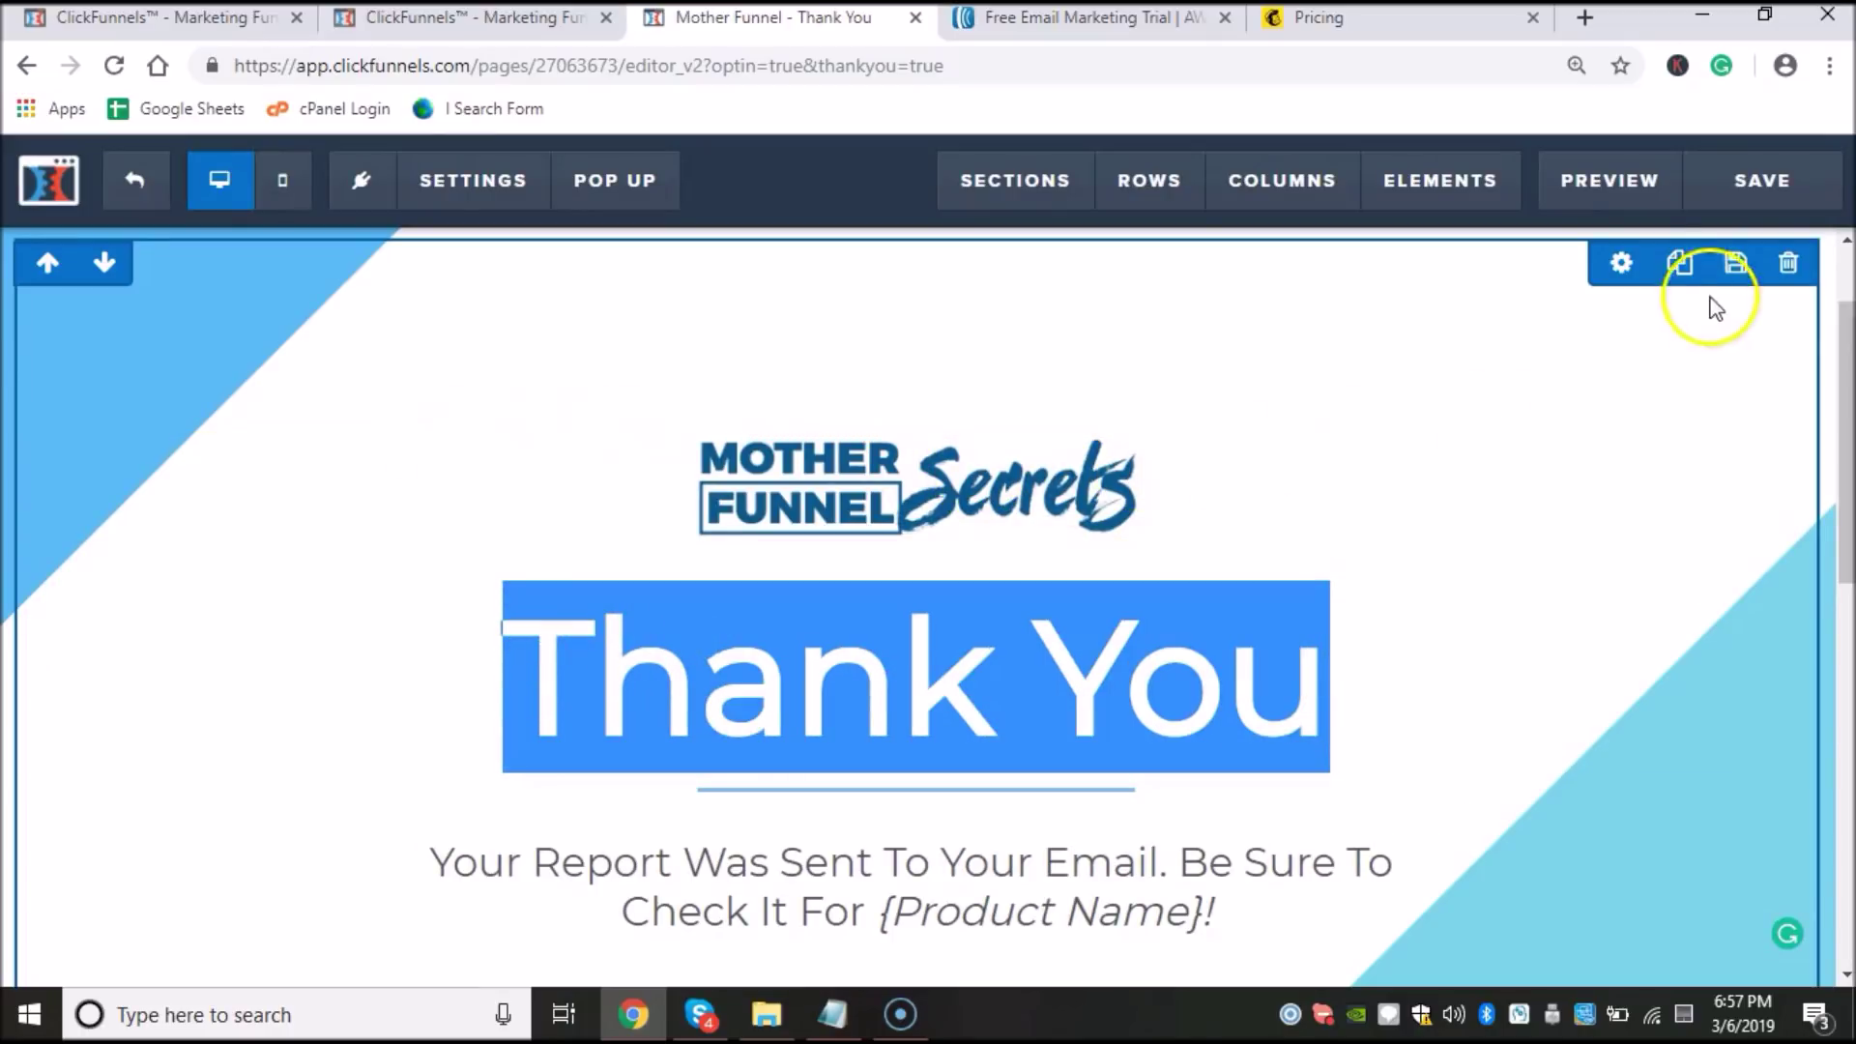
# Step: Delete the Mother Funnel Secrets logo image above the Thank You headline
pyautogui.click(1106, 449)
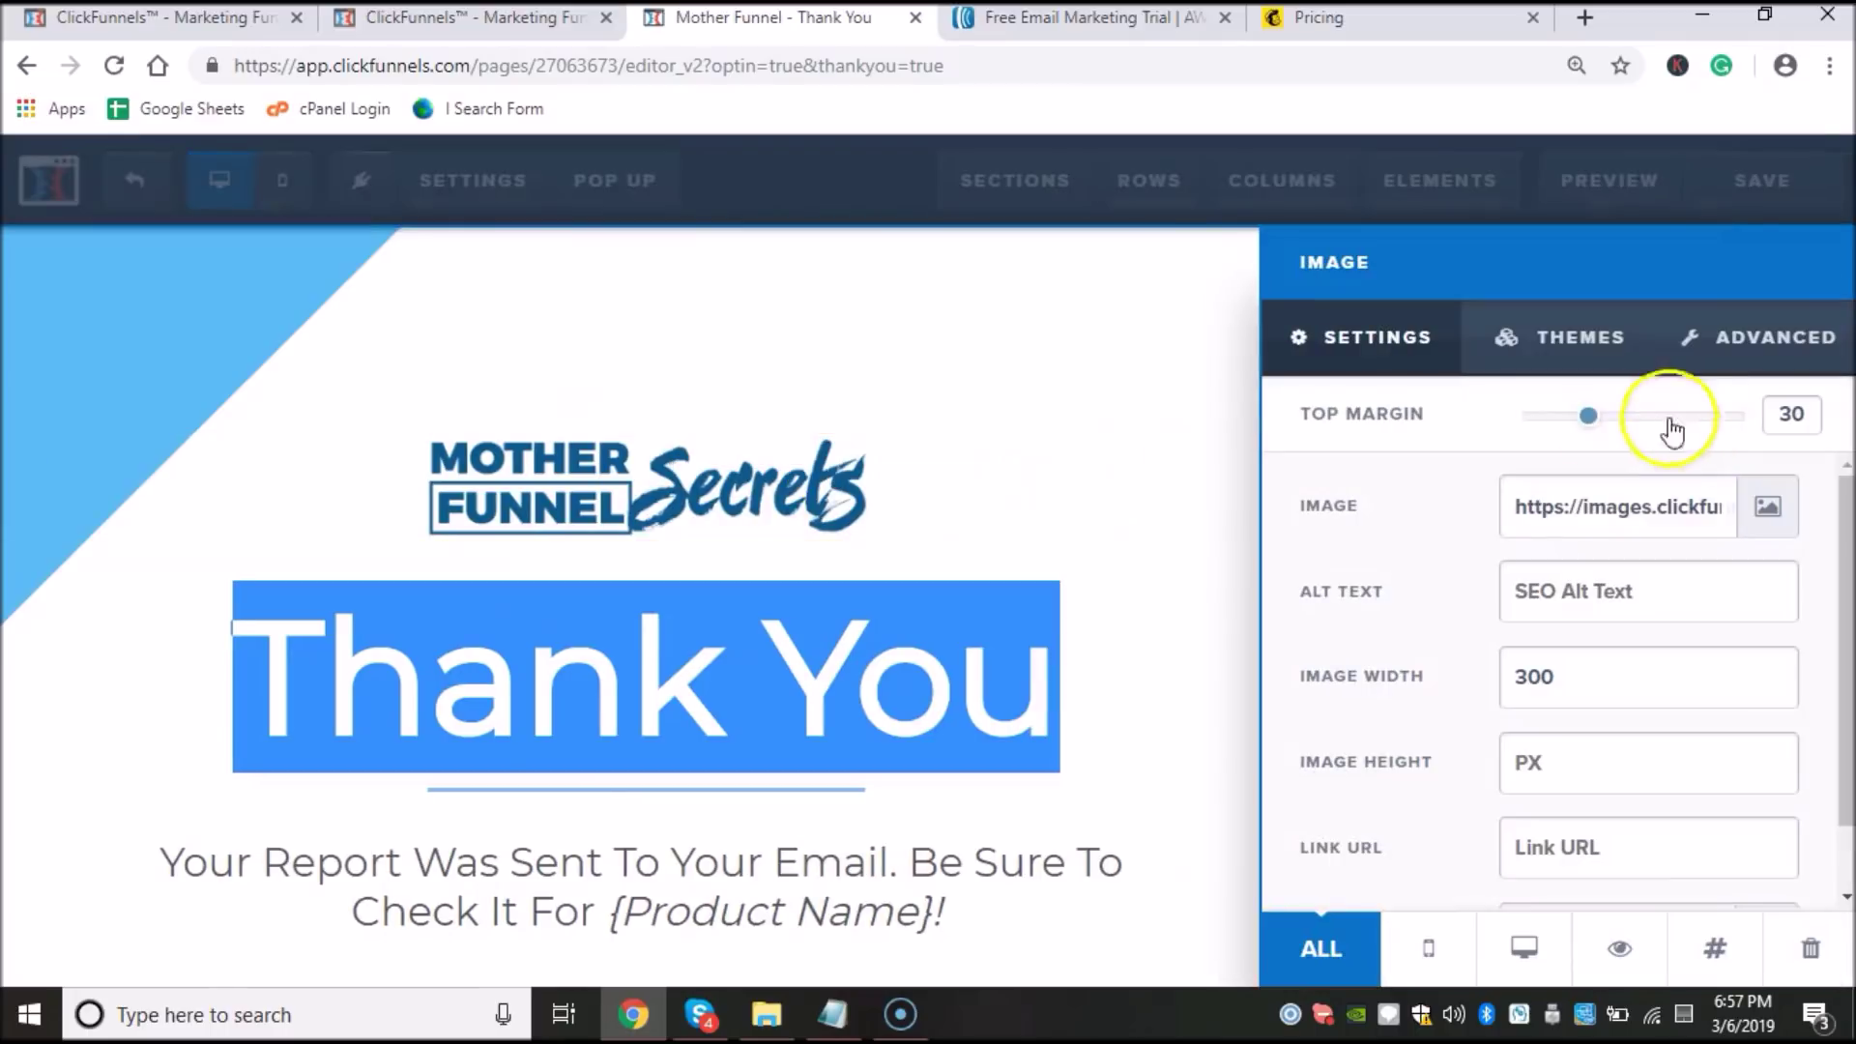
pyautogui.click(960, 457)
pyautogui.click(1768, 416)
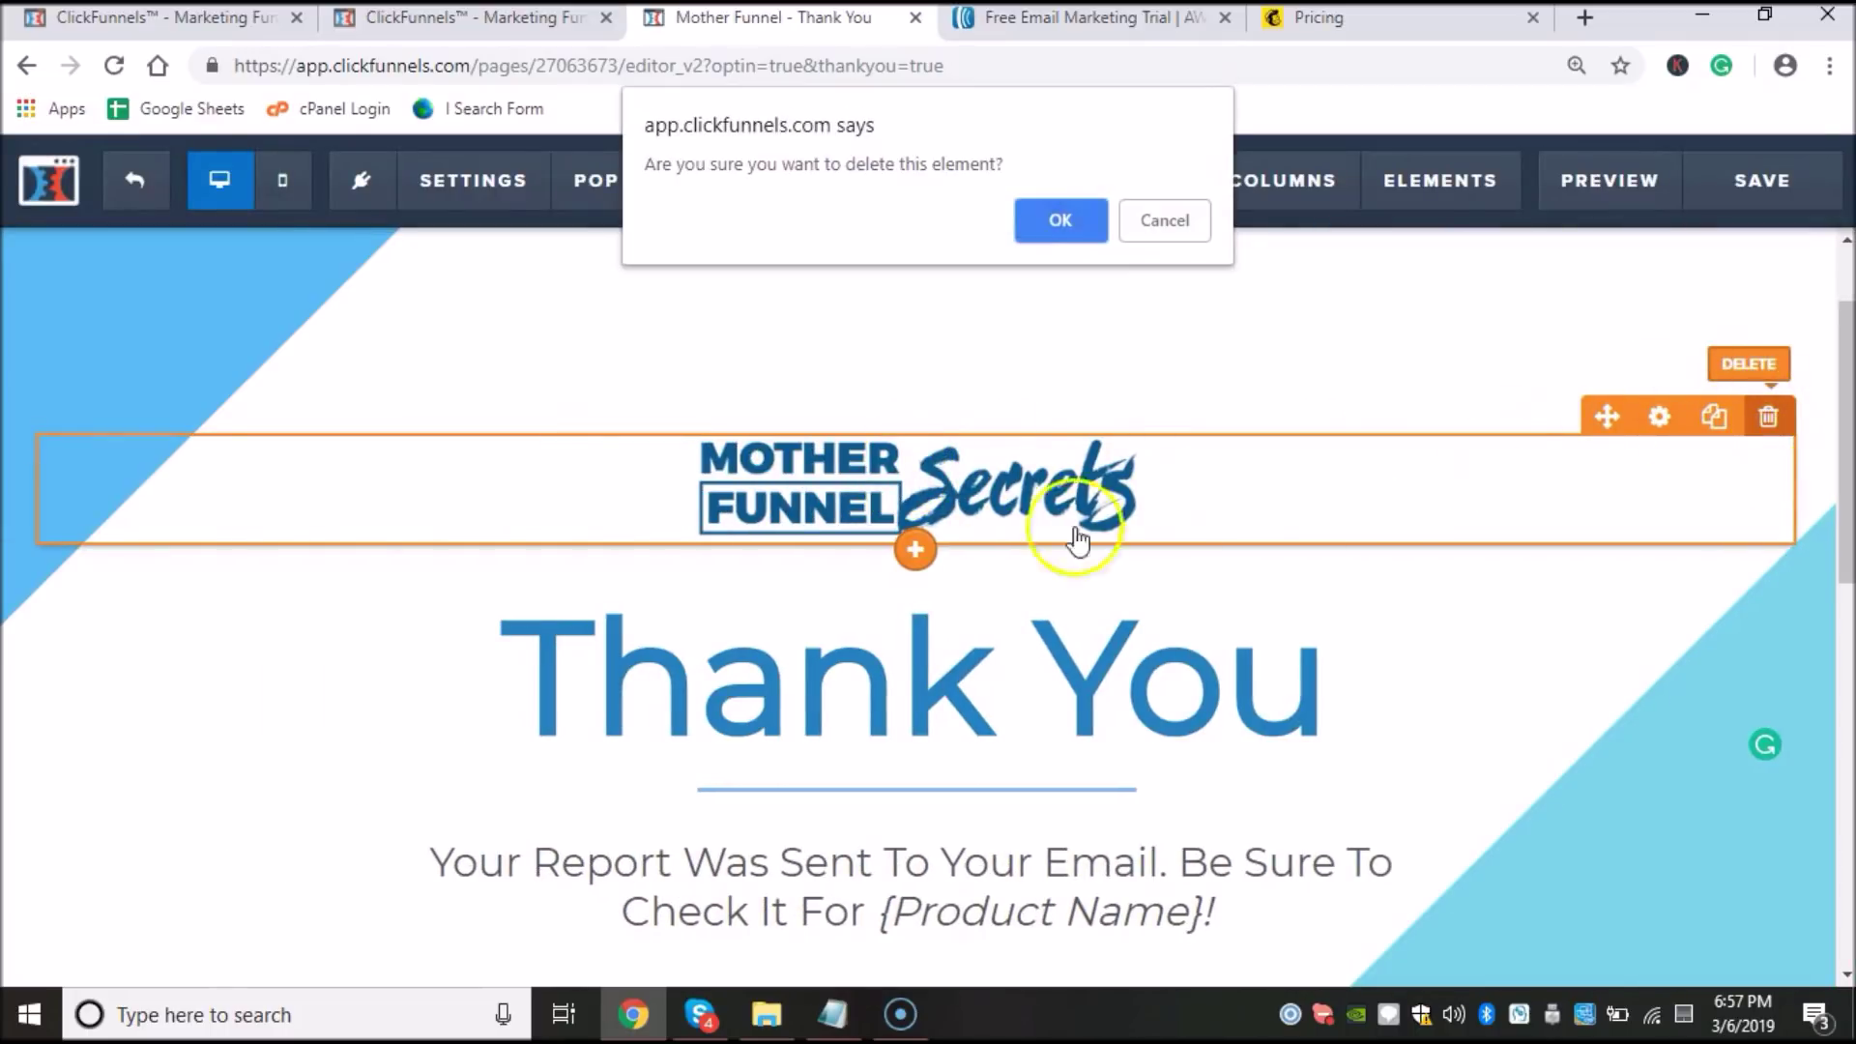
pyautogui.click(1060, 220)
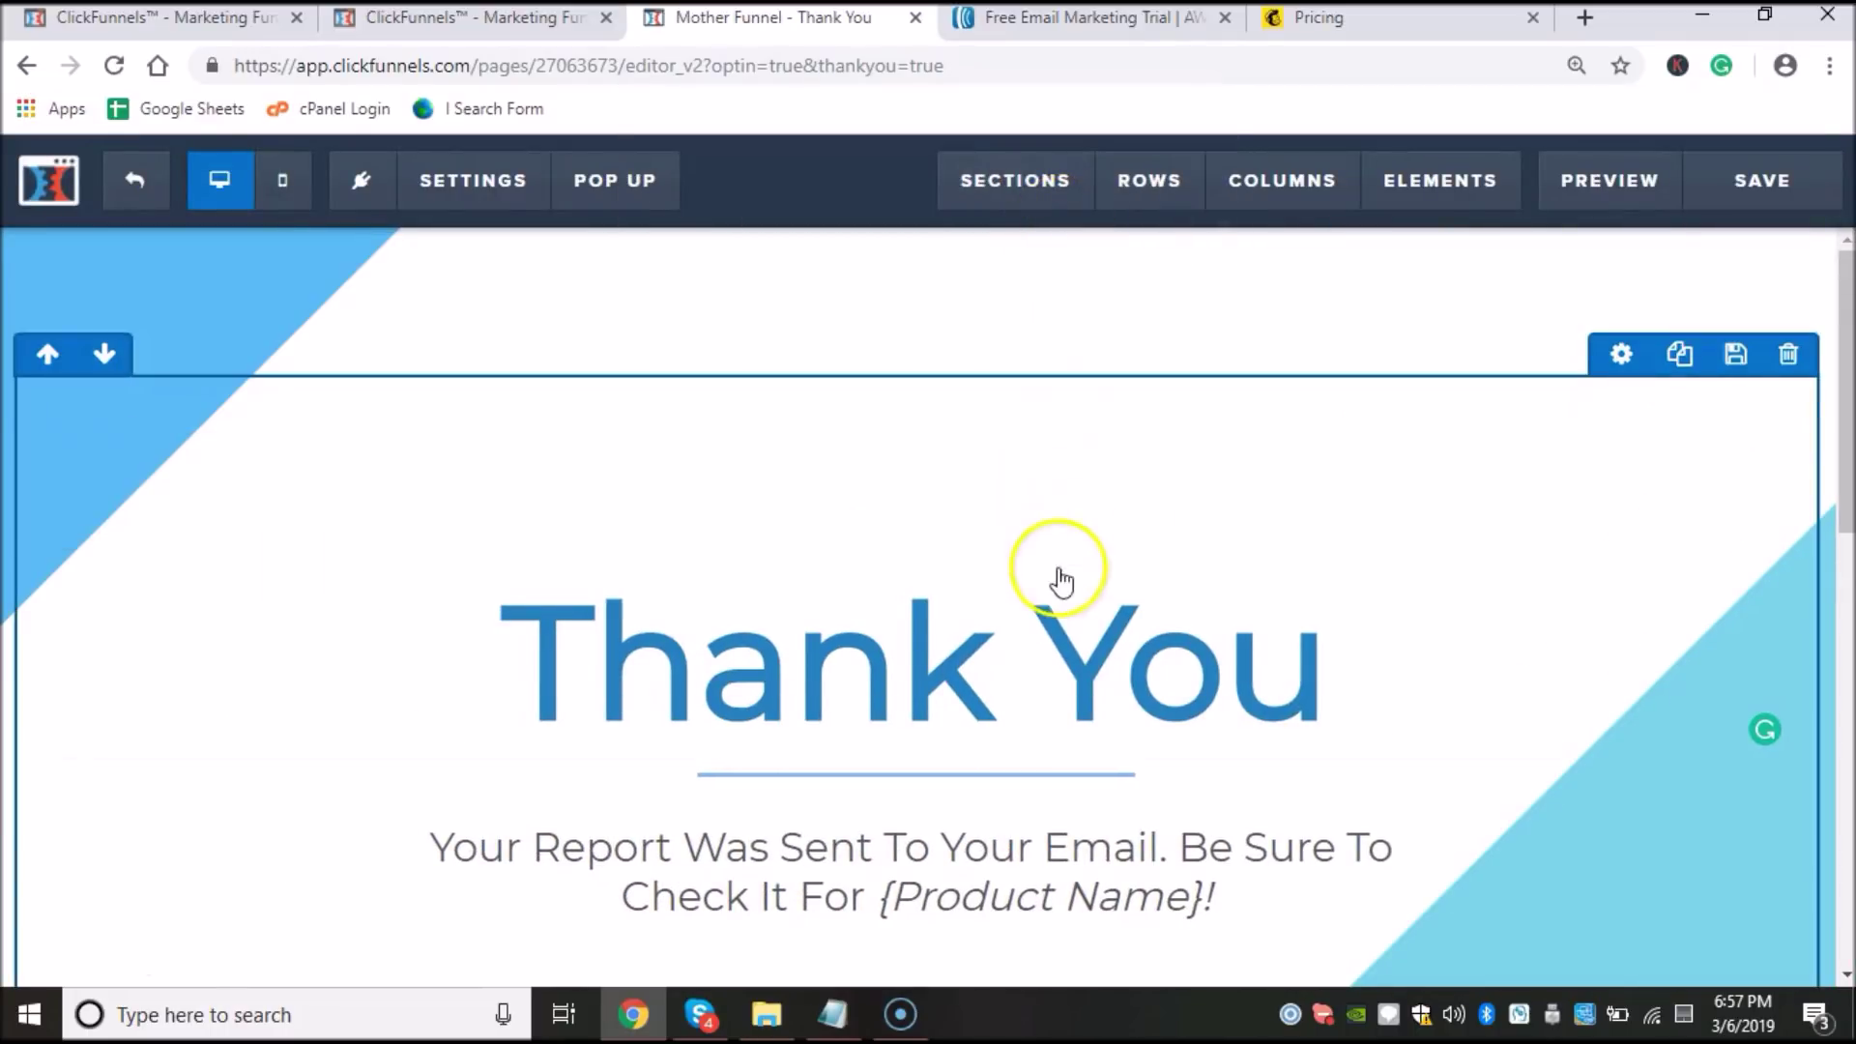
# Step: Set the font size of the Thank You headline to 50
pyautogui.click(1318, 665)
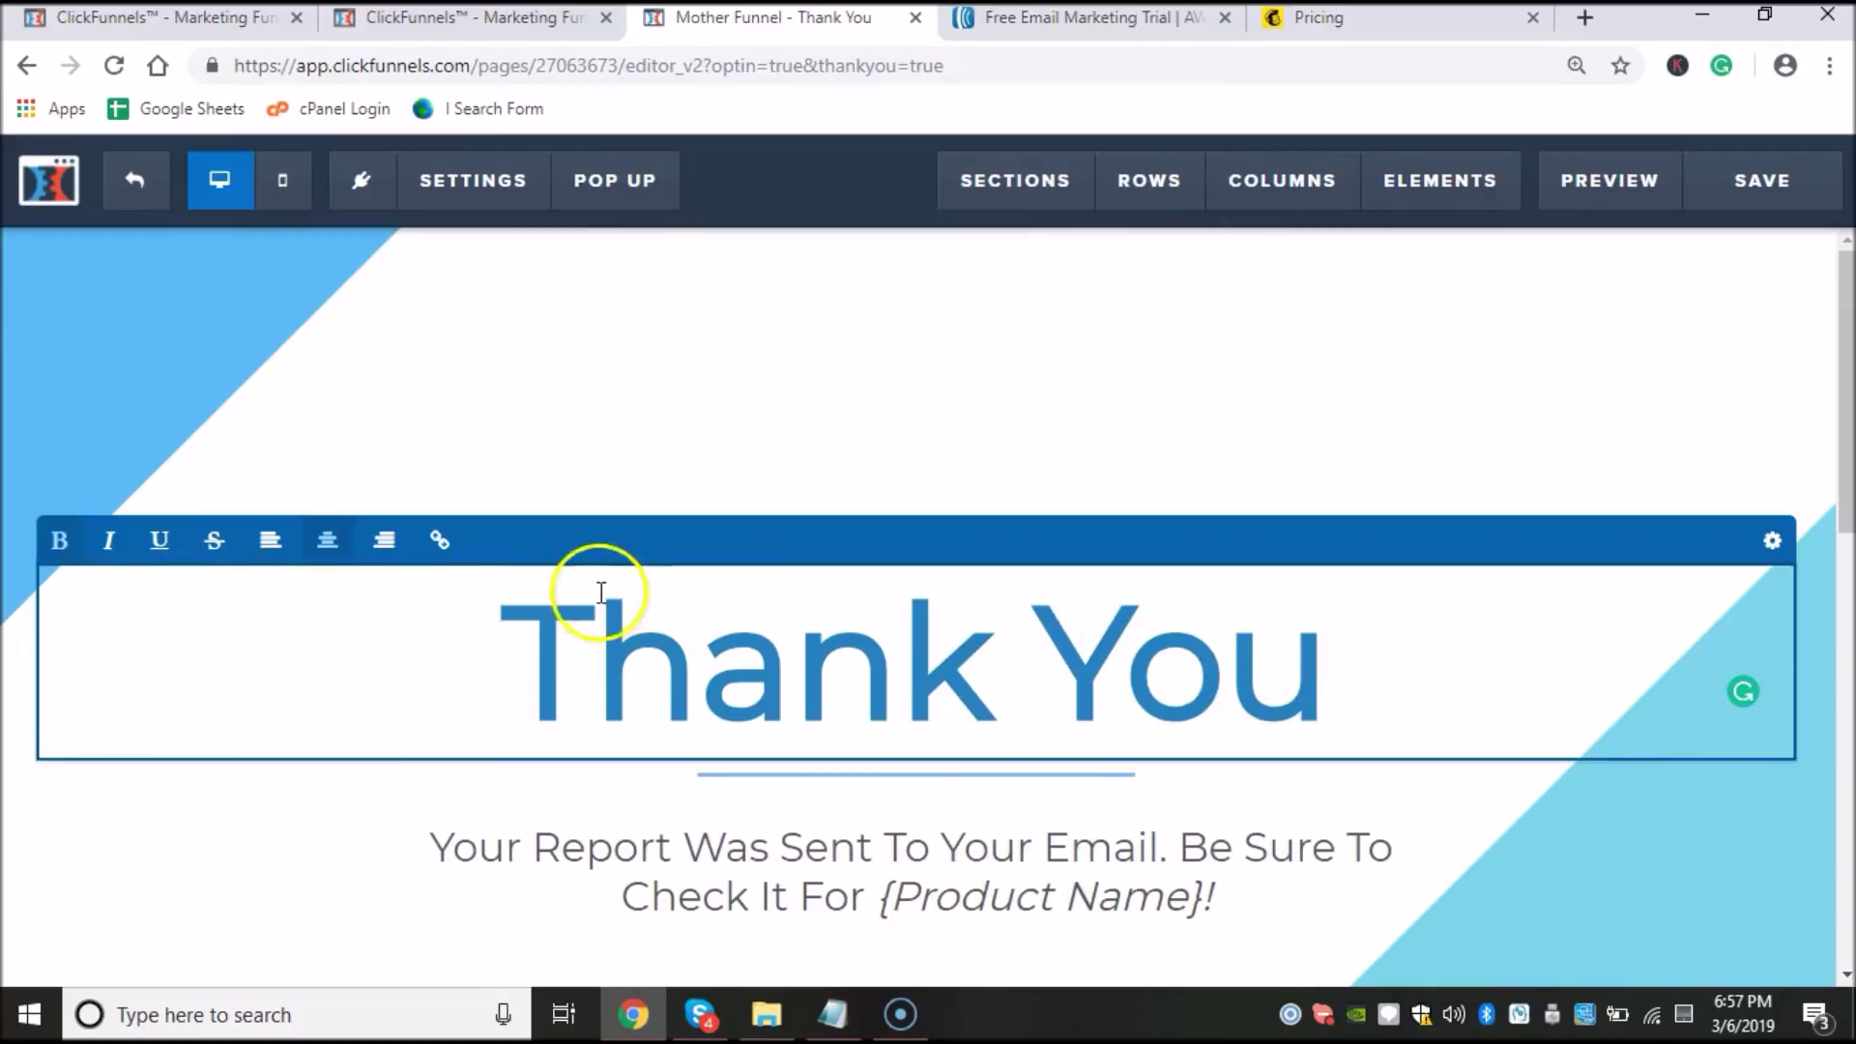
pyautogui.moveTo(1295, 677); pyautogui.dragTo(484, 643)
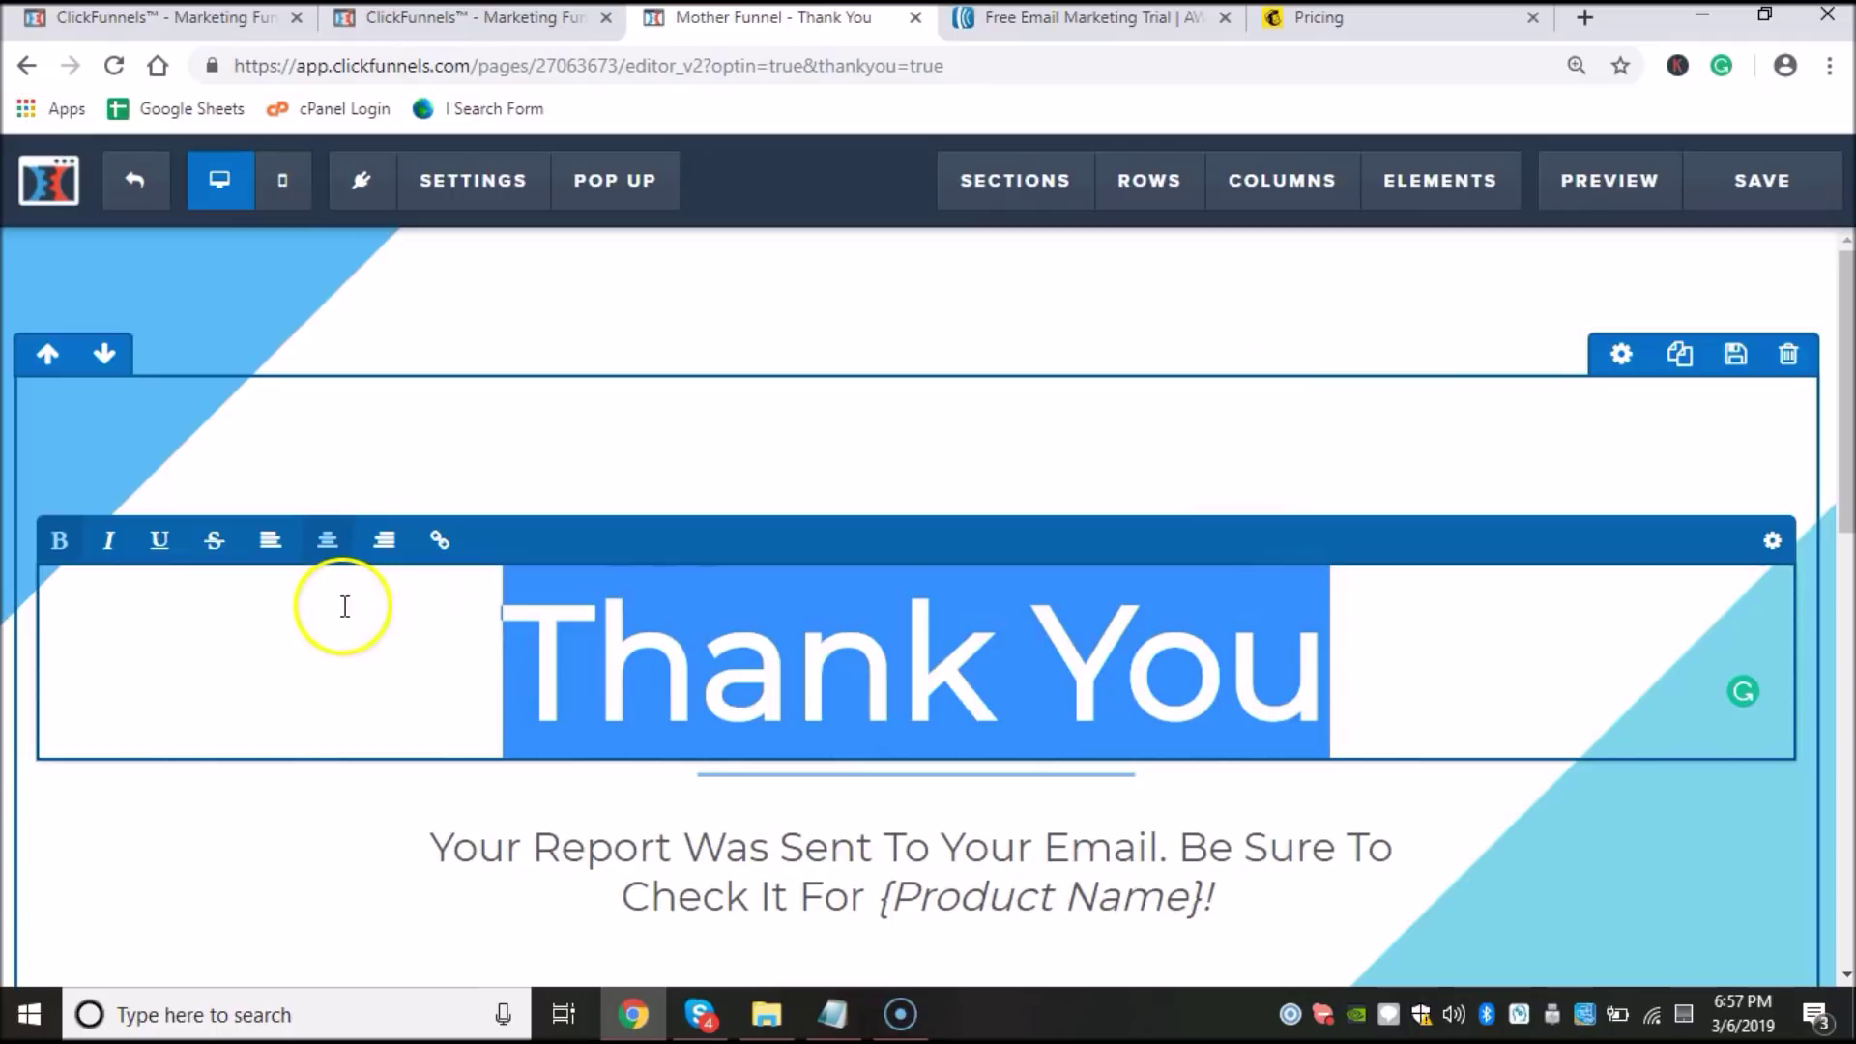
pyautogui.click(1773, 542)
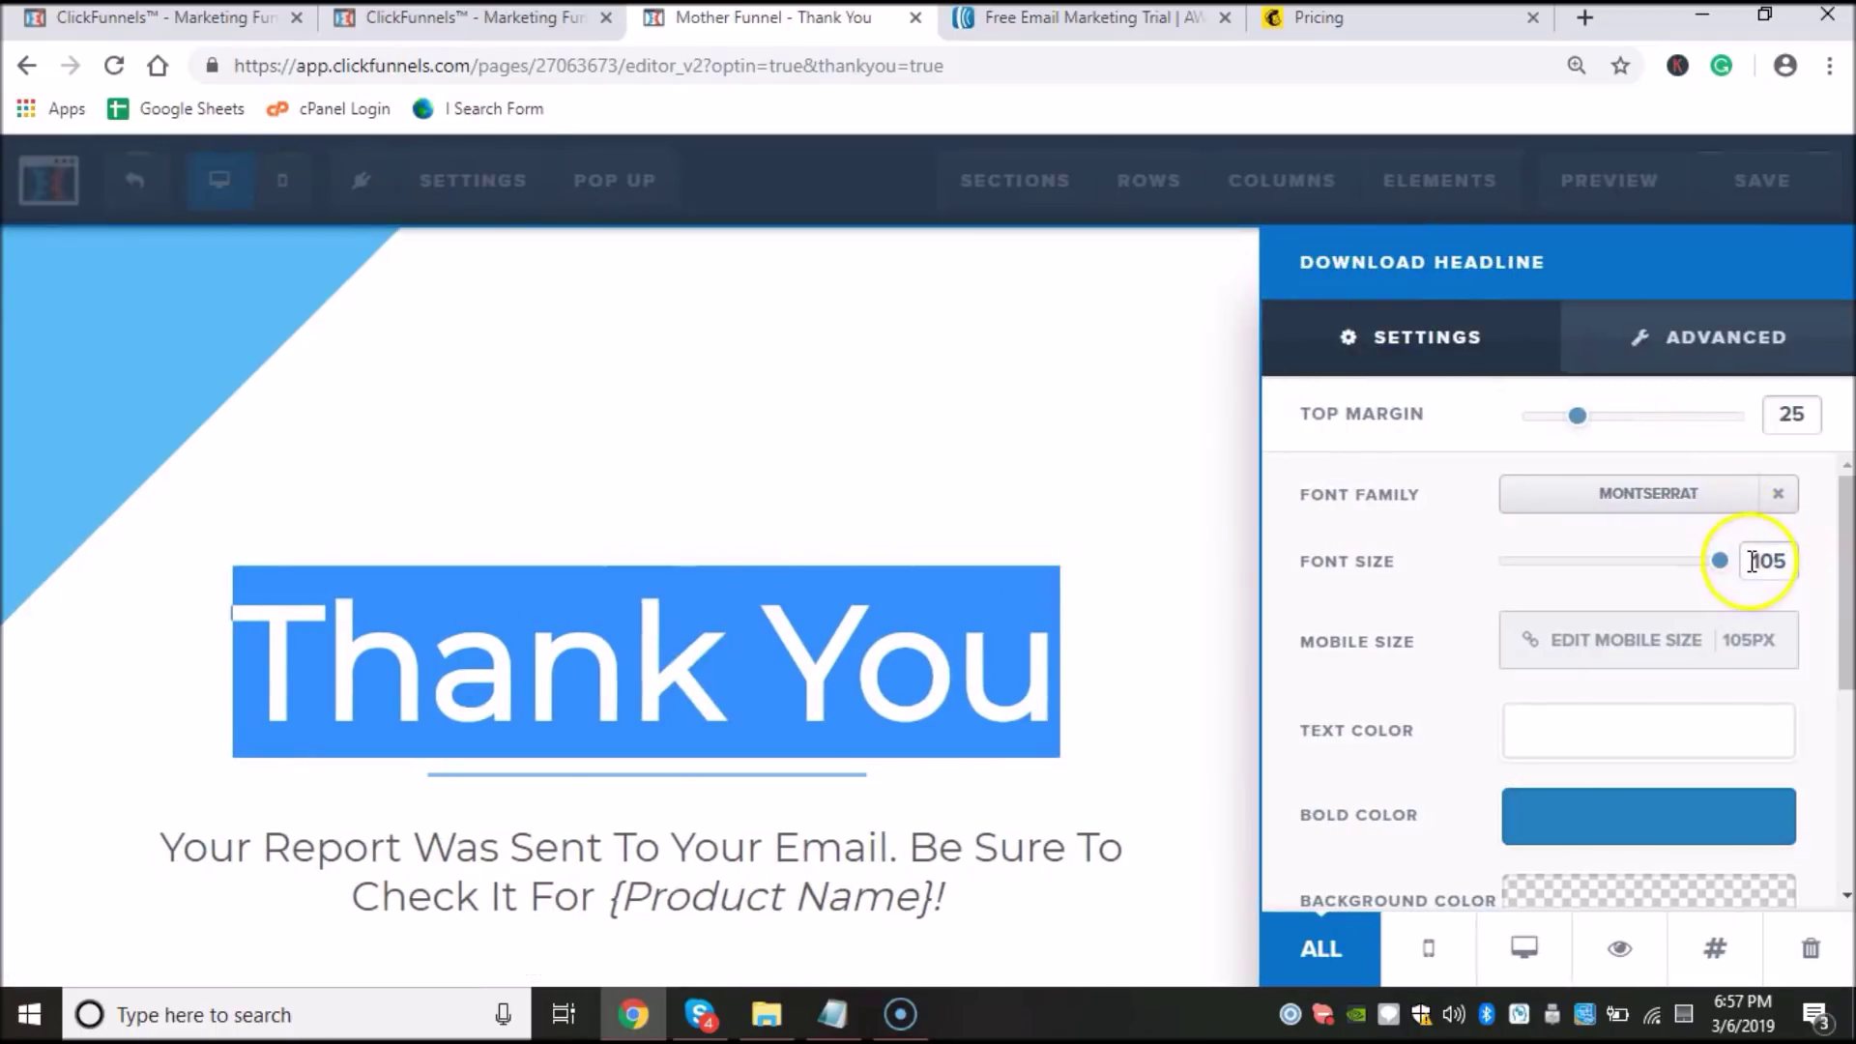
pyautogui.moveTo(1786, 558); pyautogui.dragTo(1664, 549)
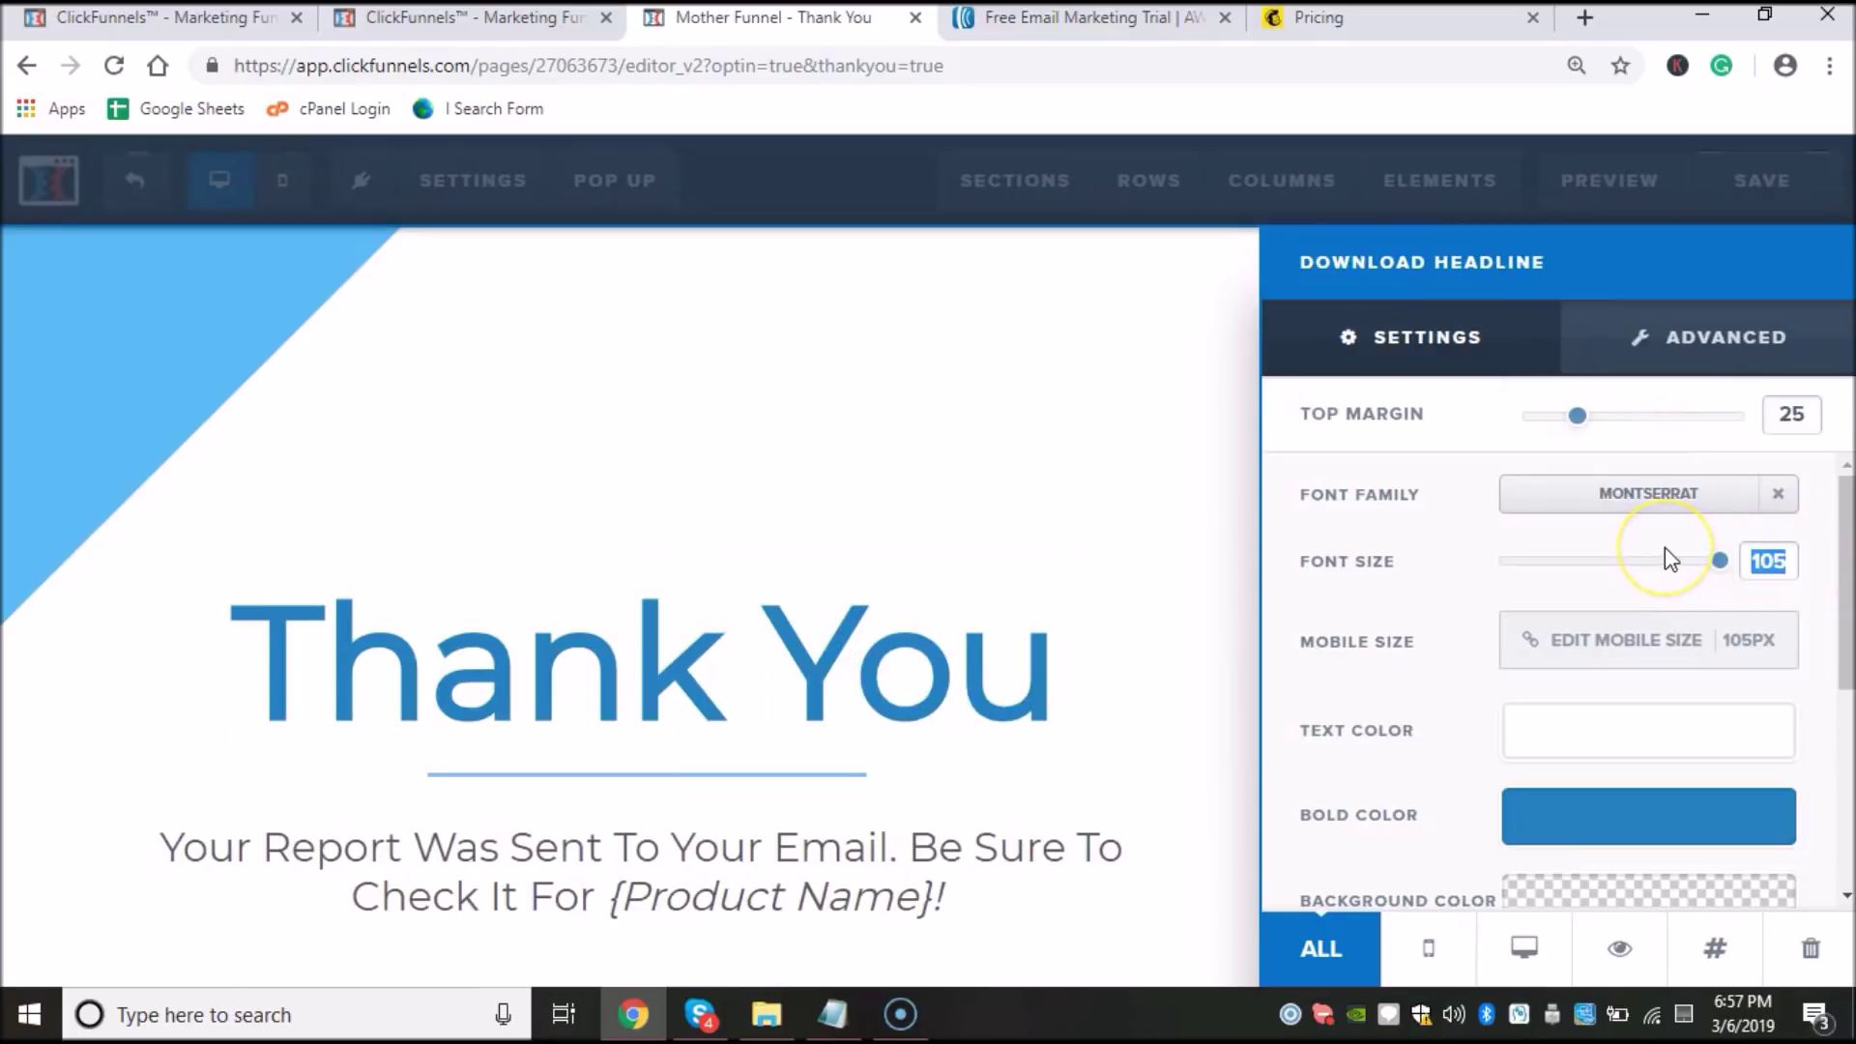
pyautogui.write('50')
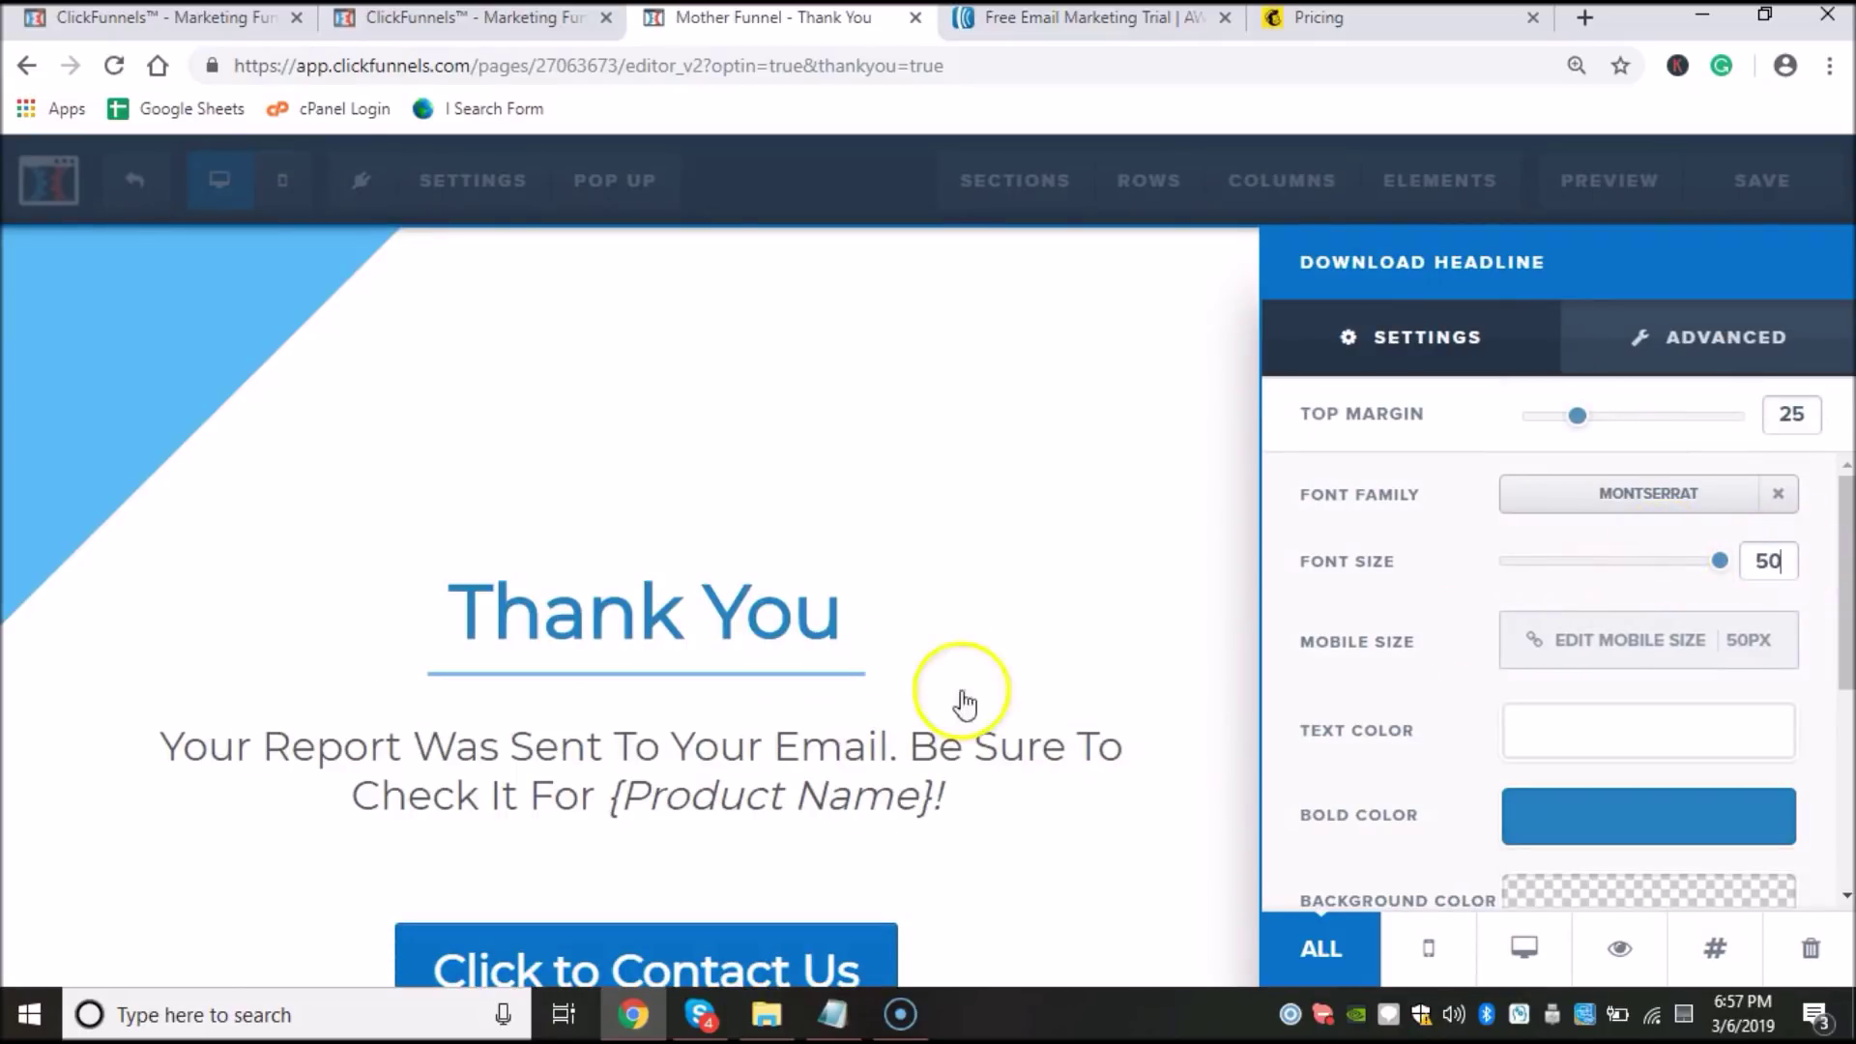
# Step: Replace the headline text with "Congrats! You've Just Taken A Very Important Step Towards Creating Real Income Online!"
pyautogui.click(758, 613)
pyautogui.click(808, 613)
pyautogui.moveTo(1121, 611); pyautogui.dragTo(773, 604)
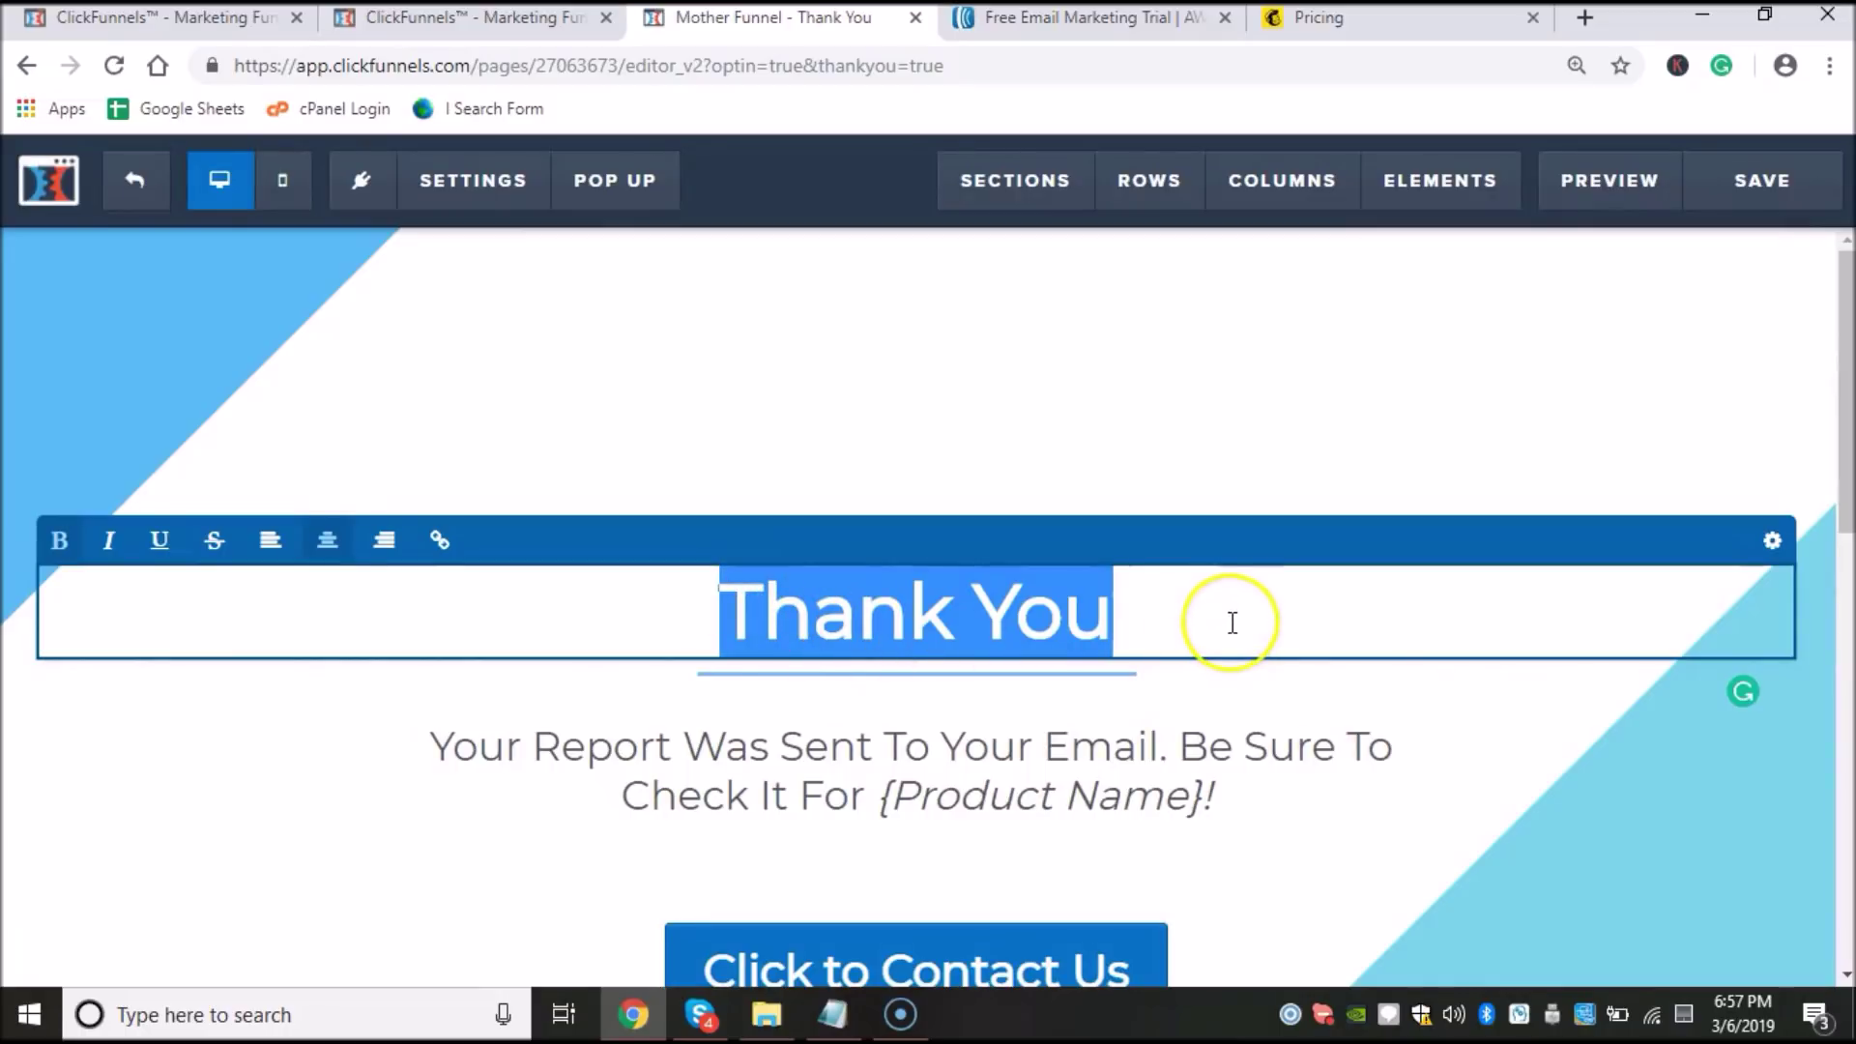
pyautogui.write('Co')
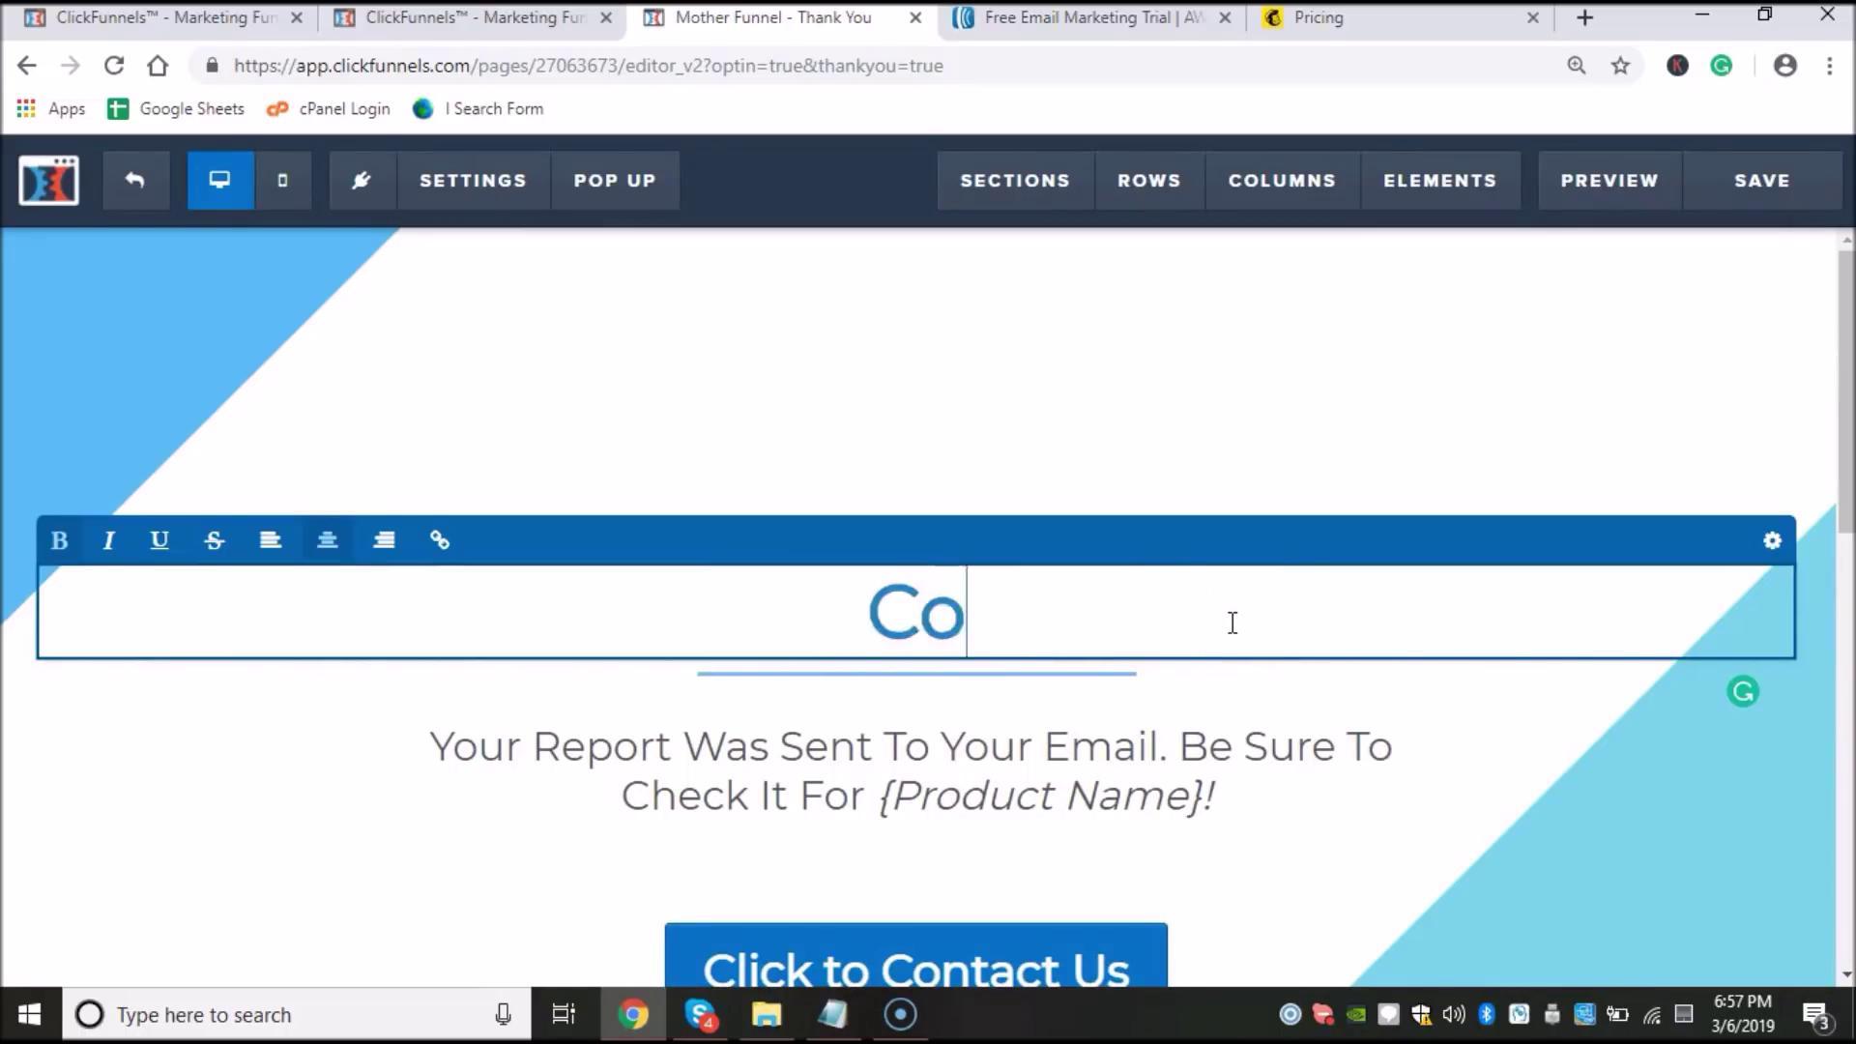
pyautogui.write('ngrats!')
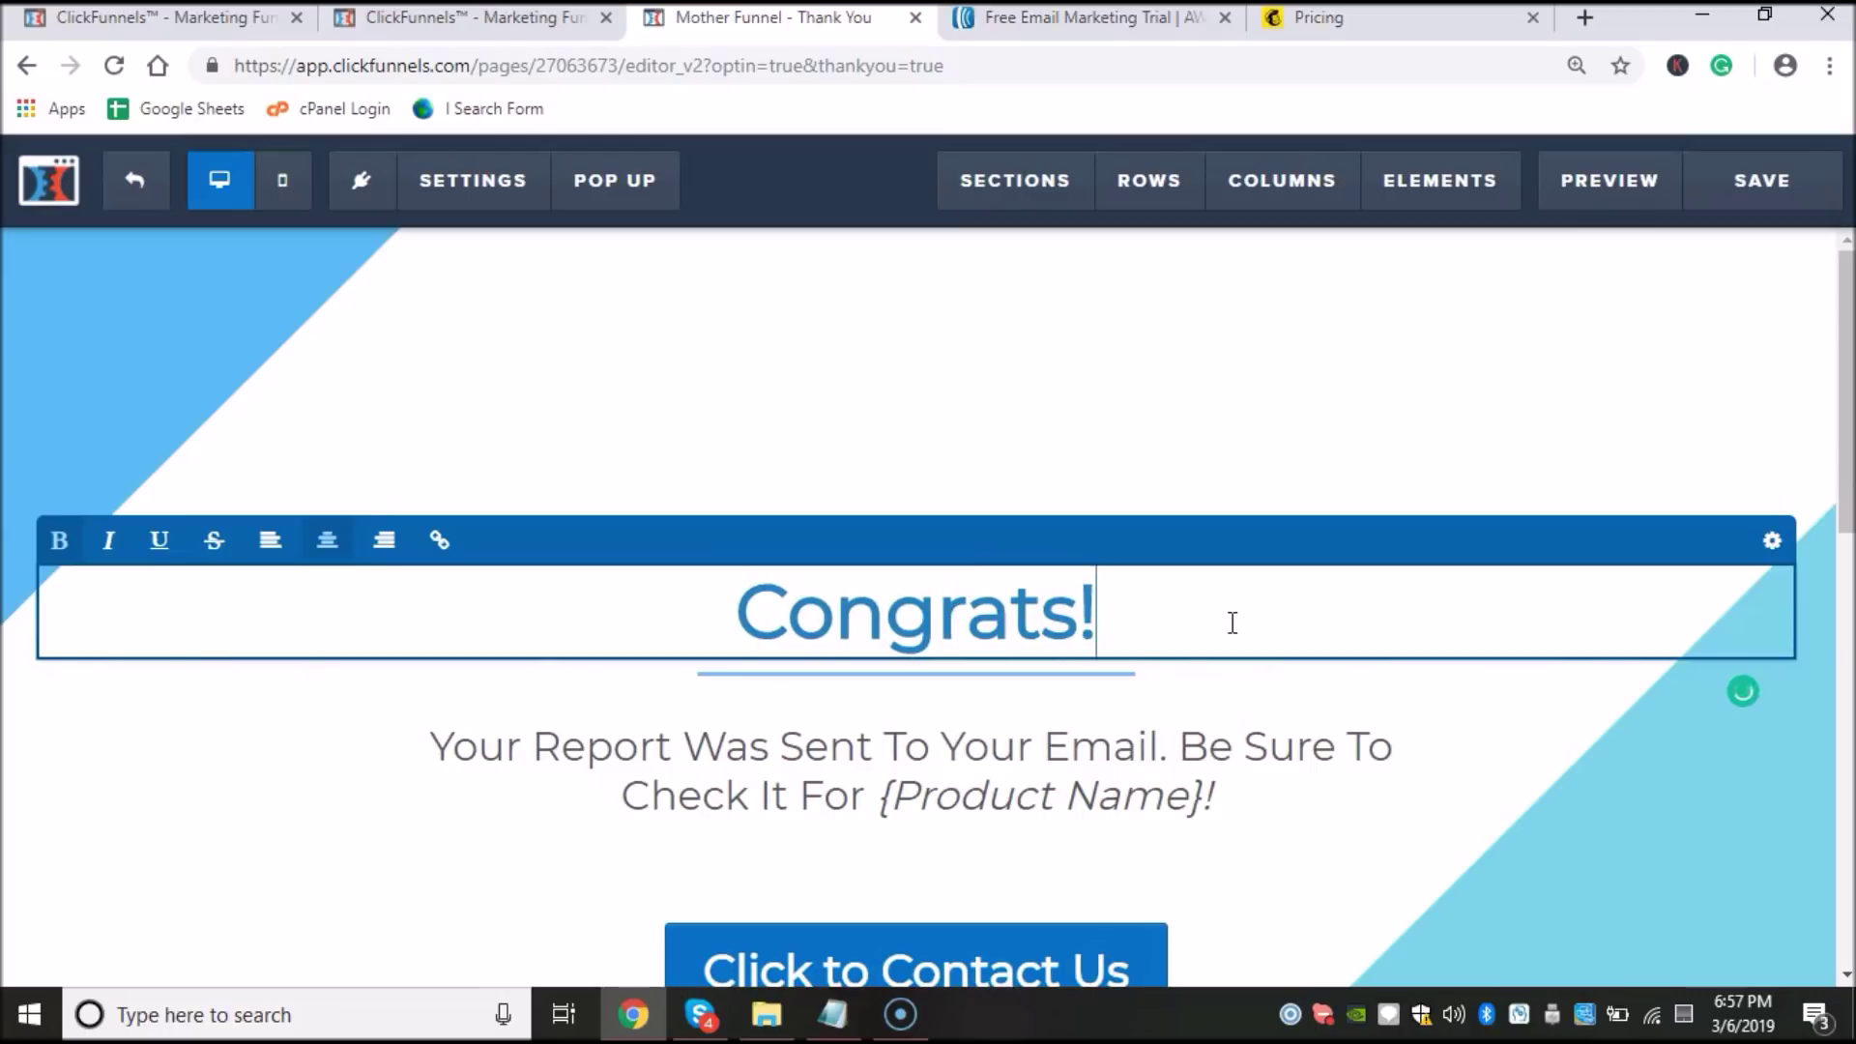
pyautogui.write(" You've Just Ta")
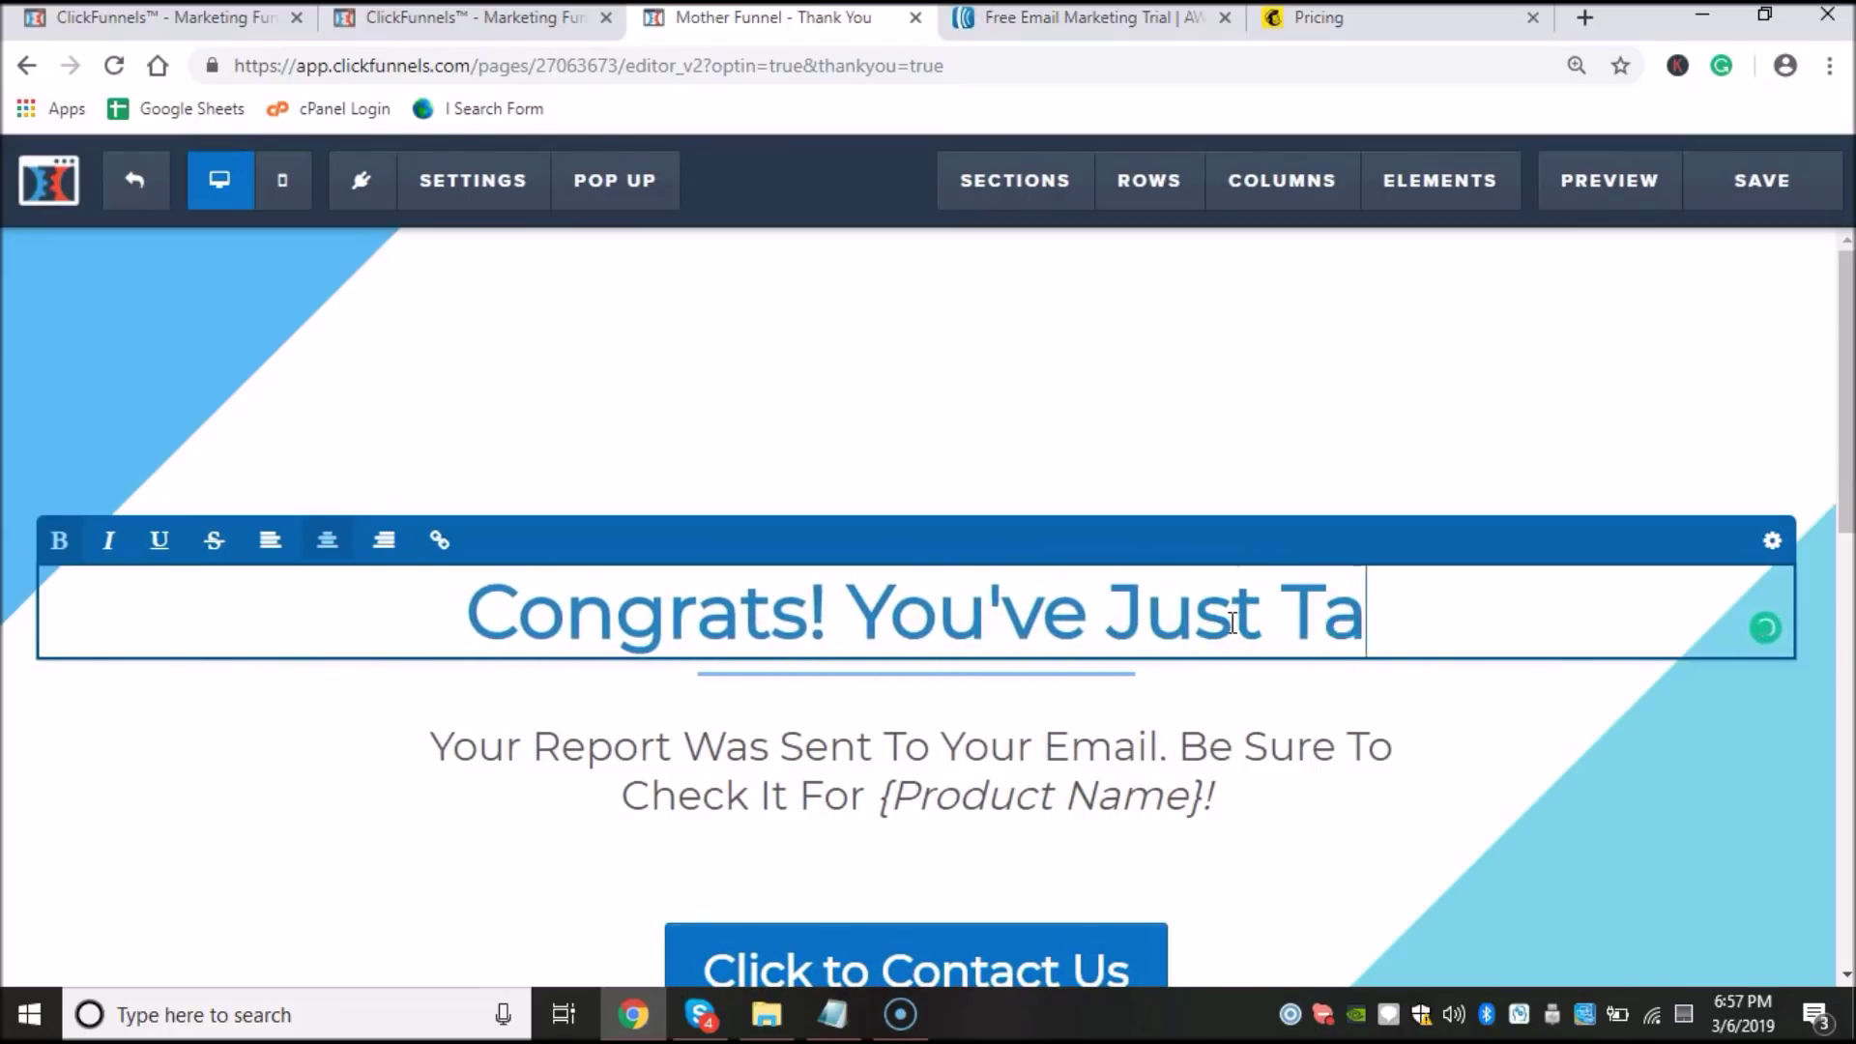
pyautogui.write('ken A Very I')
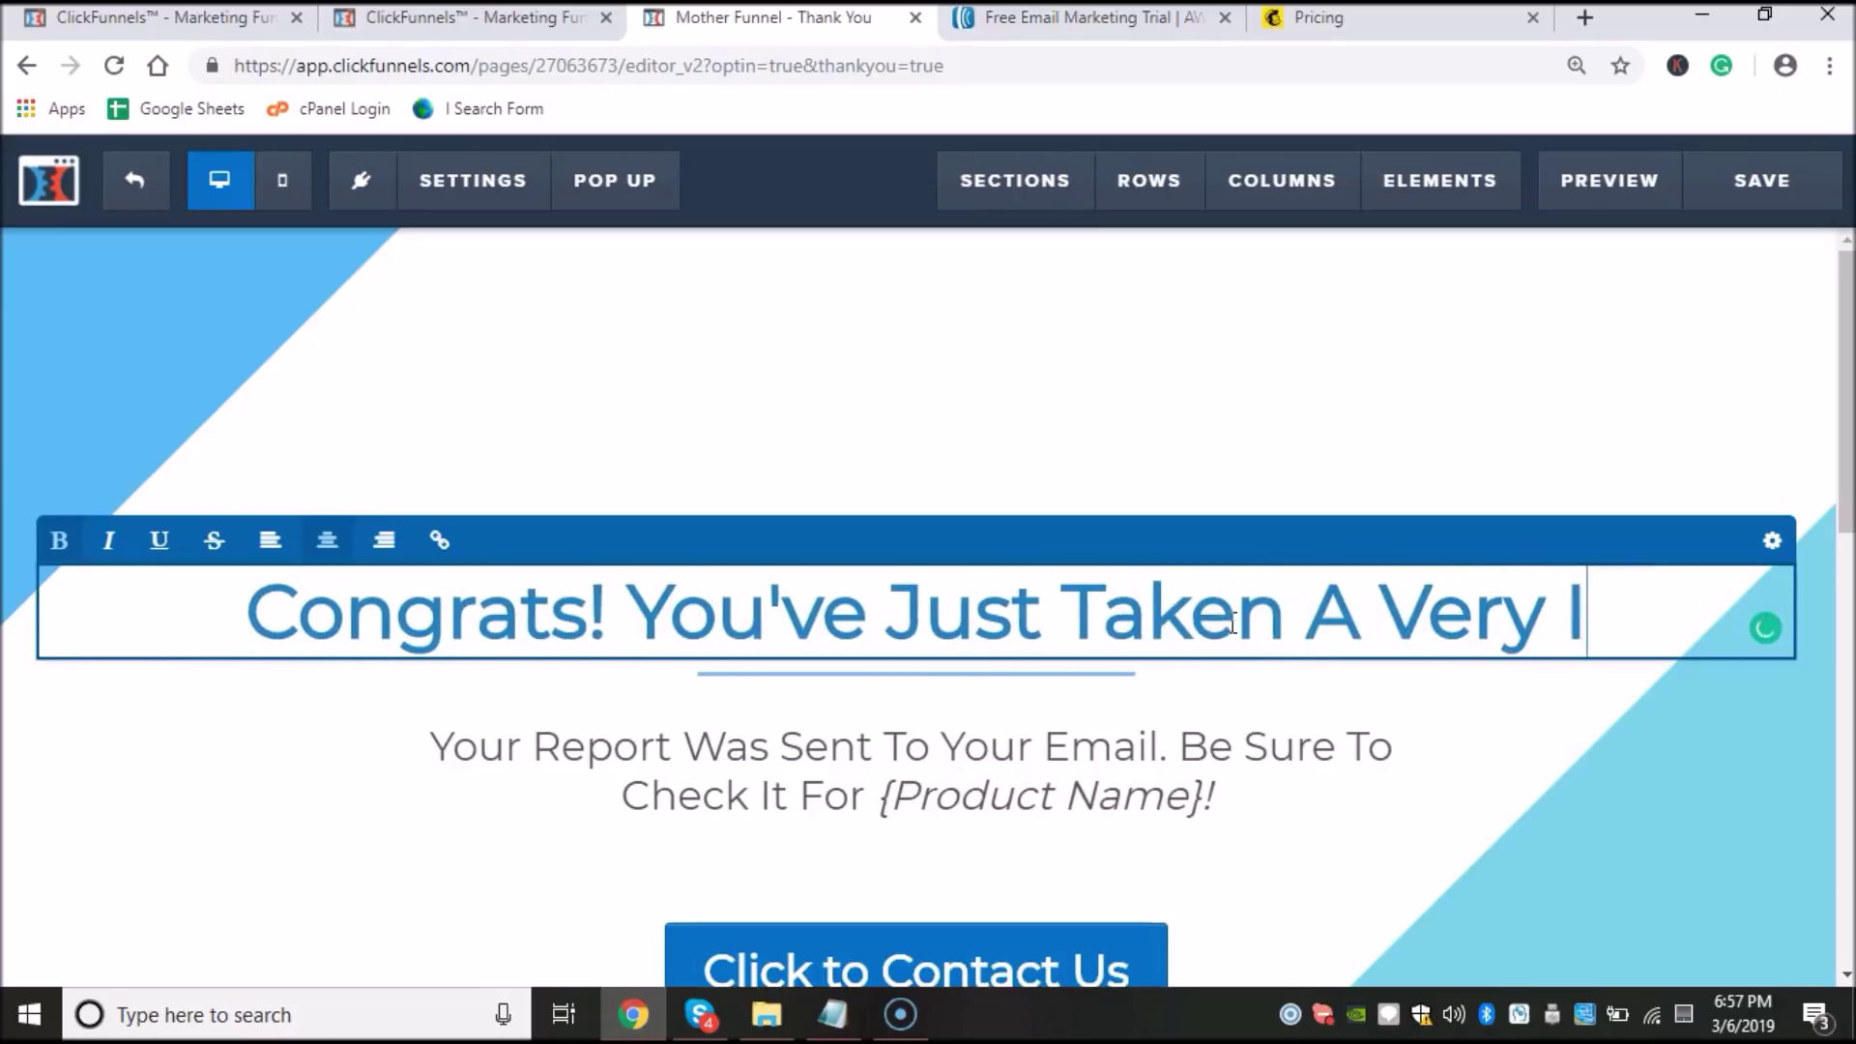
pyautogui.write('mportant Step')
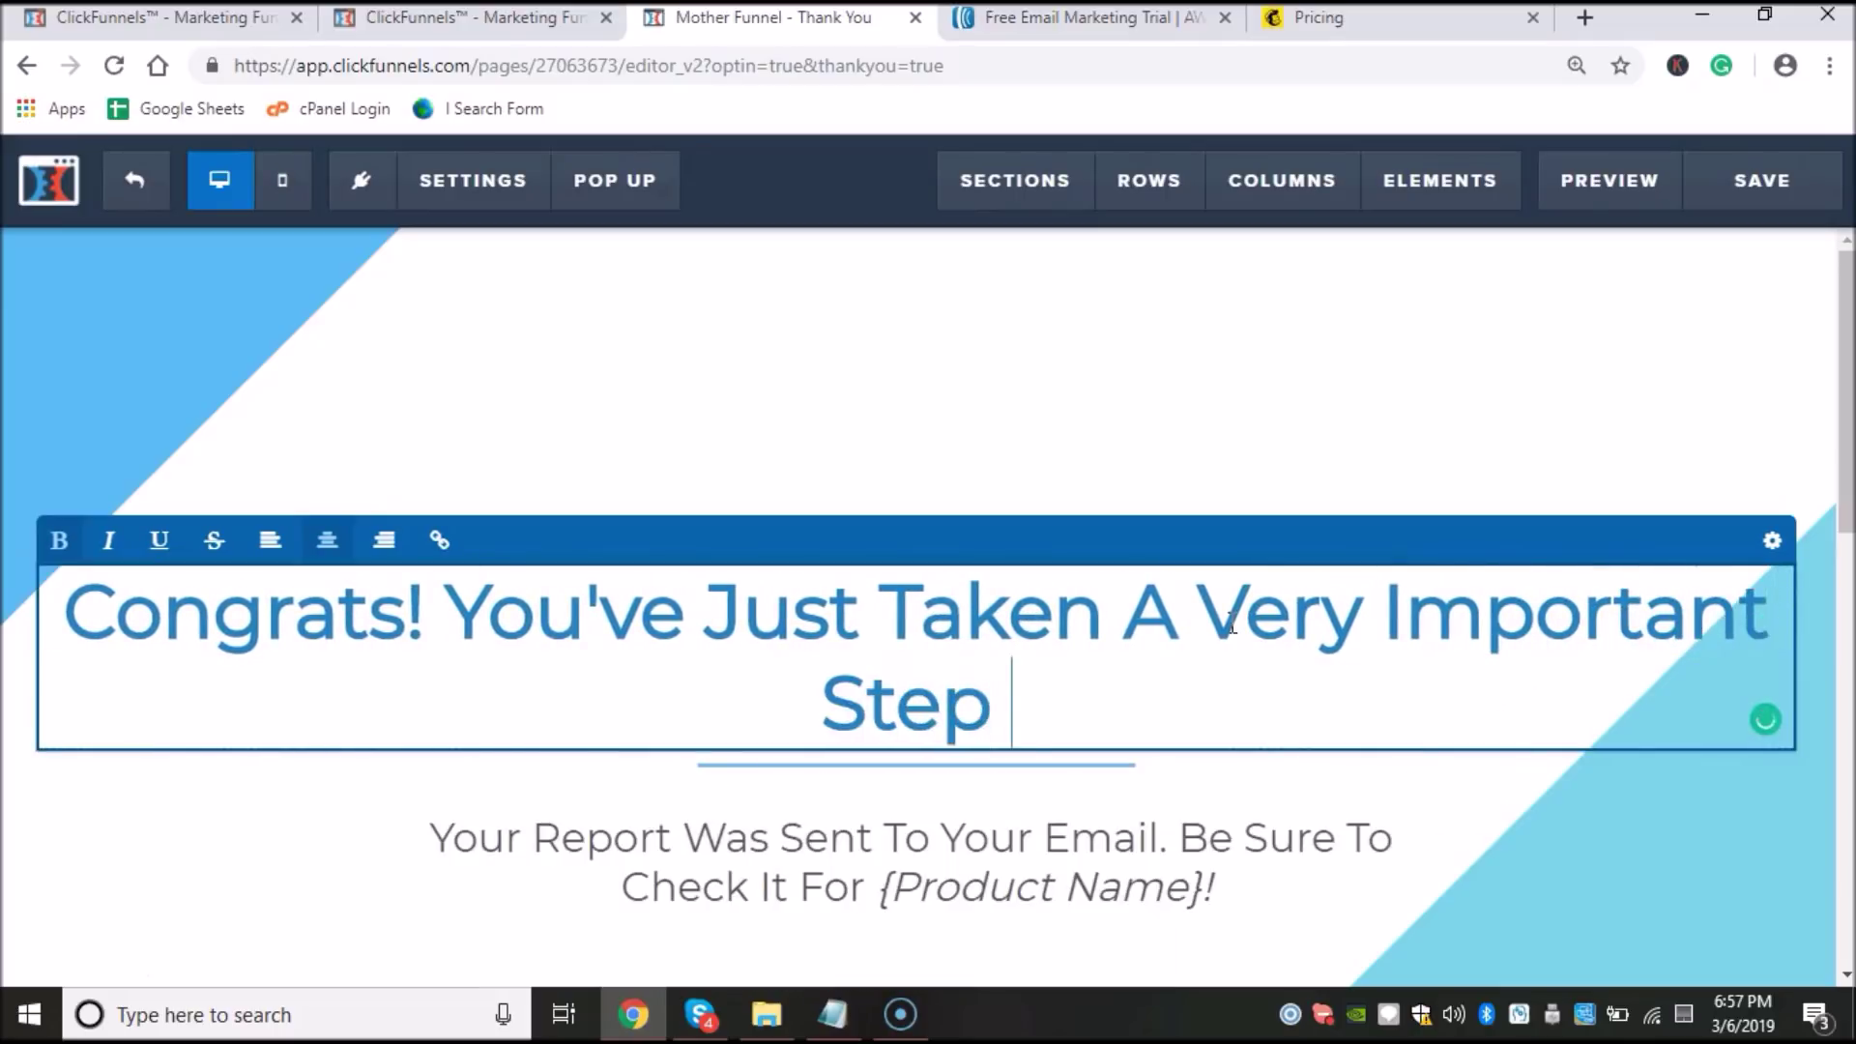
pyautogui.write(' Towards Creating ')
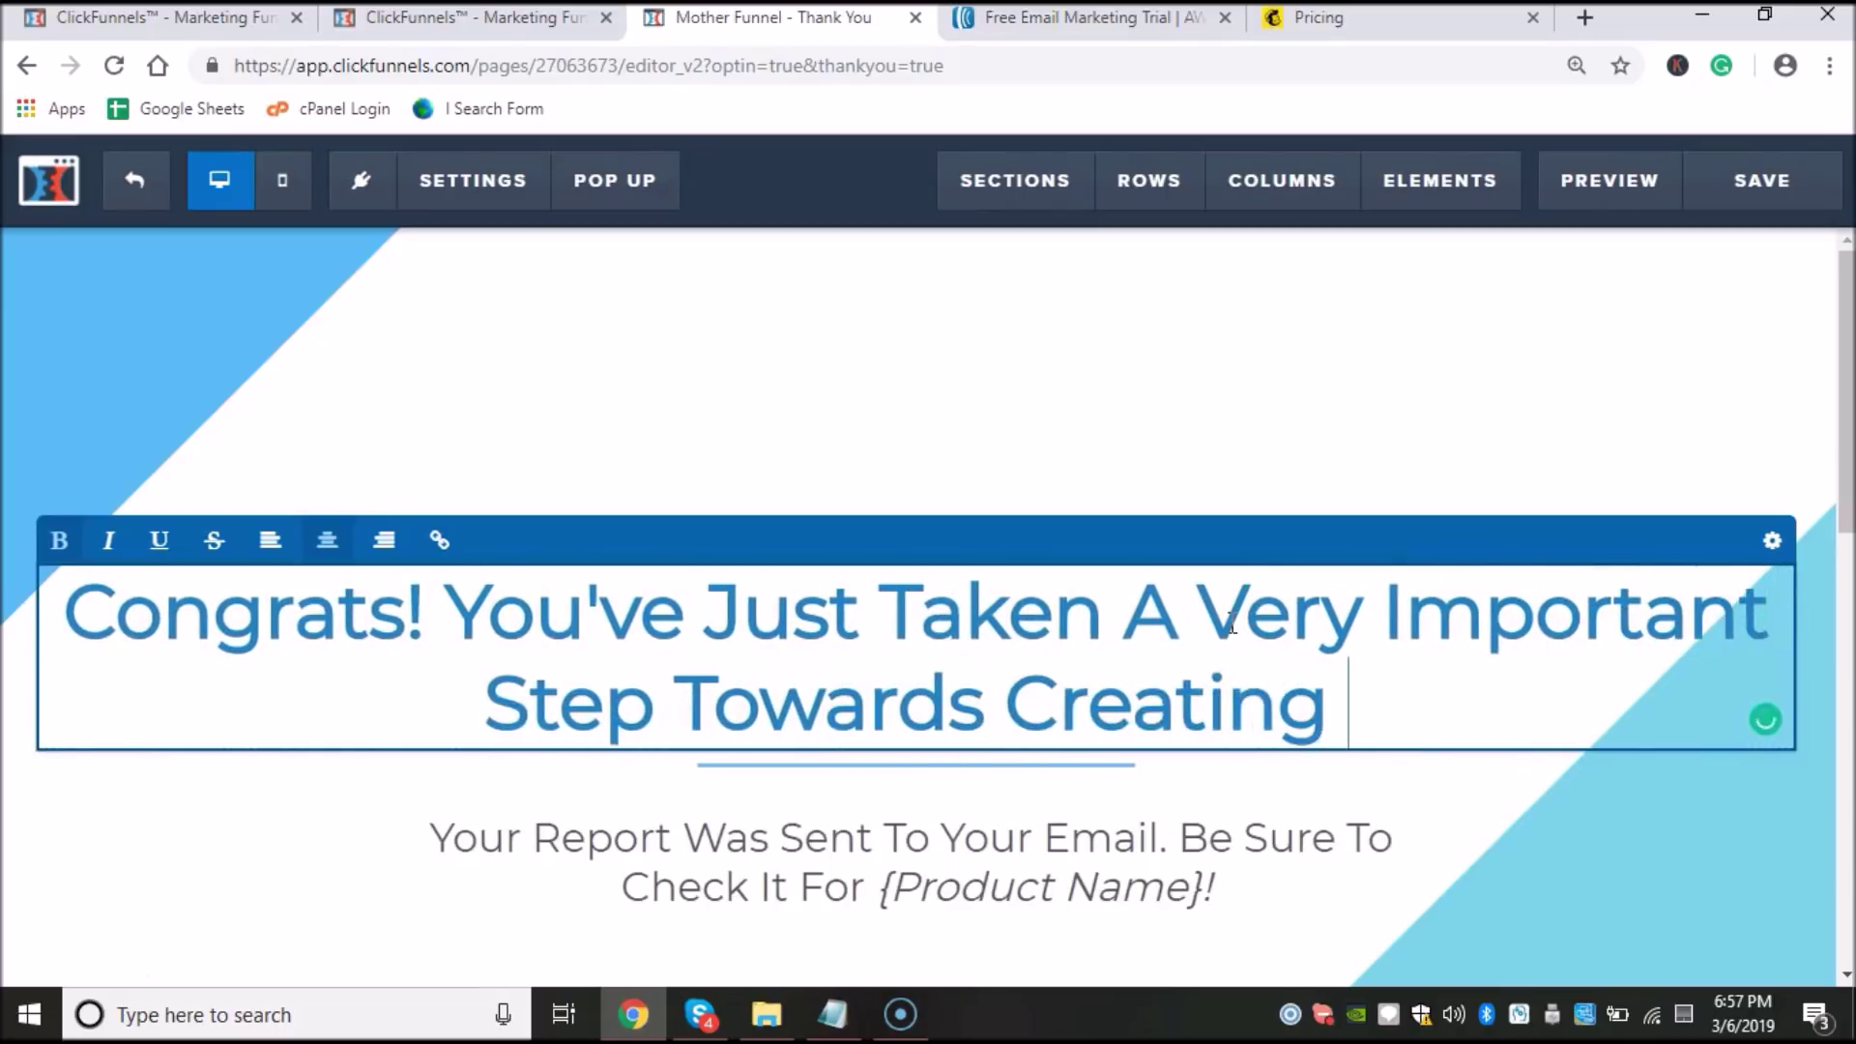
pyautogui.write('Real Income Online!')
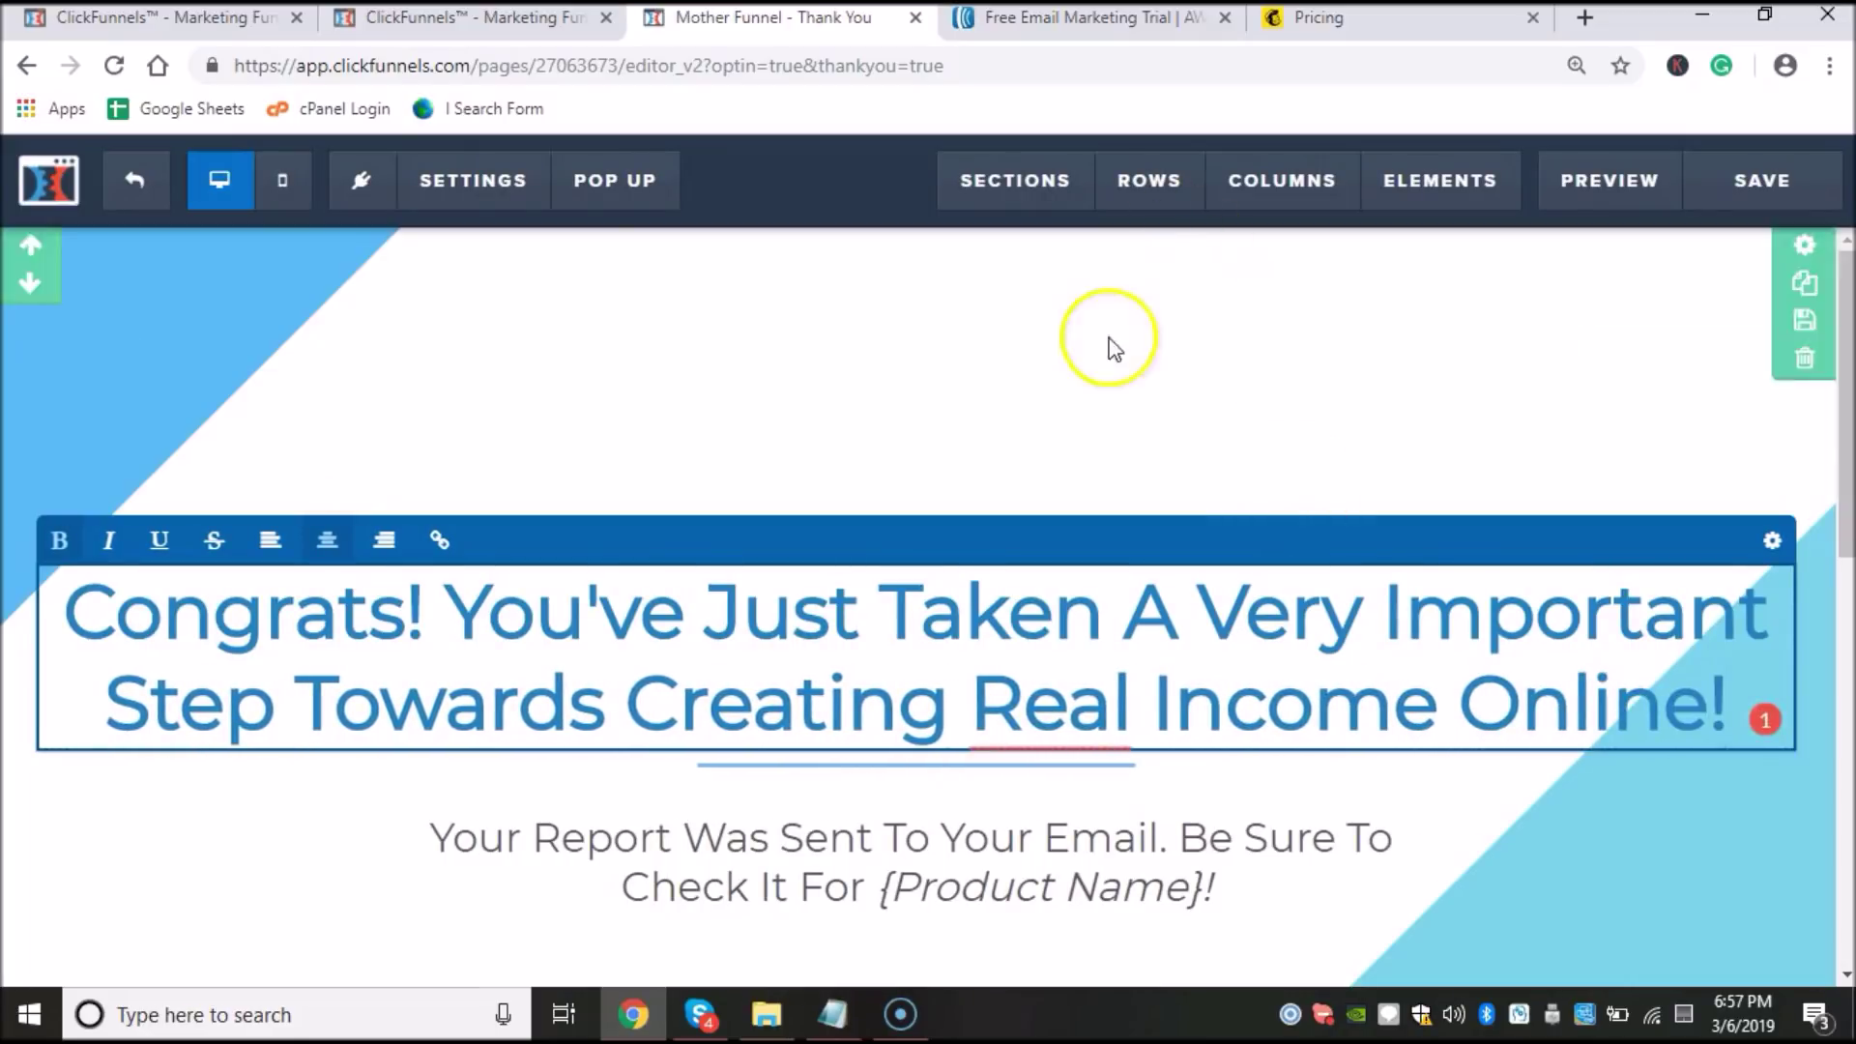
# Step: Replace the text below the headline with "Please check your email to get immediate access to my FREE report."
pyautogui.scroll(-3, 1106, 629)
pyautogui.click(1228, 616)
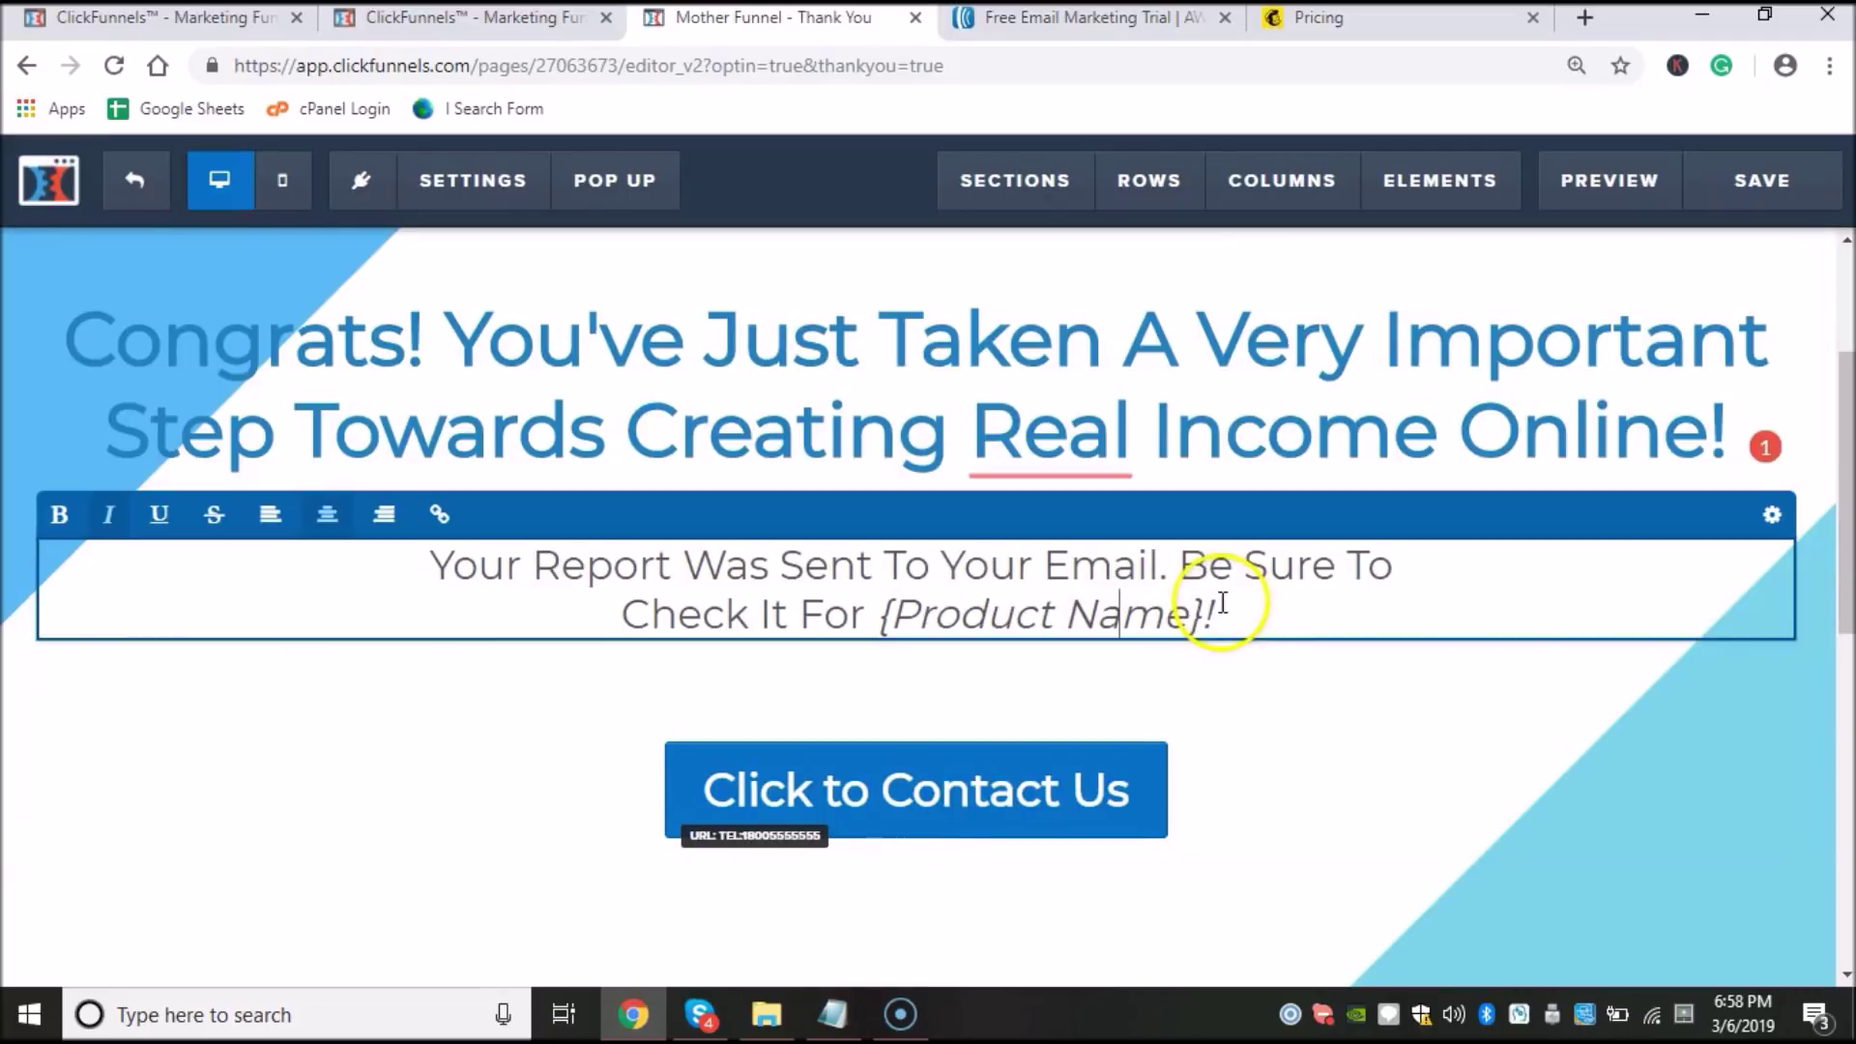
pyautogui.moveTo(1245, 611); pyautogui.dragTo(541, 624)
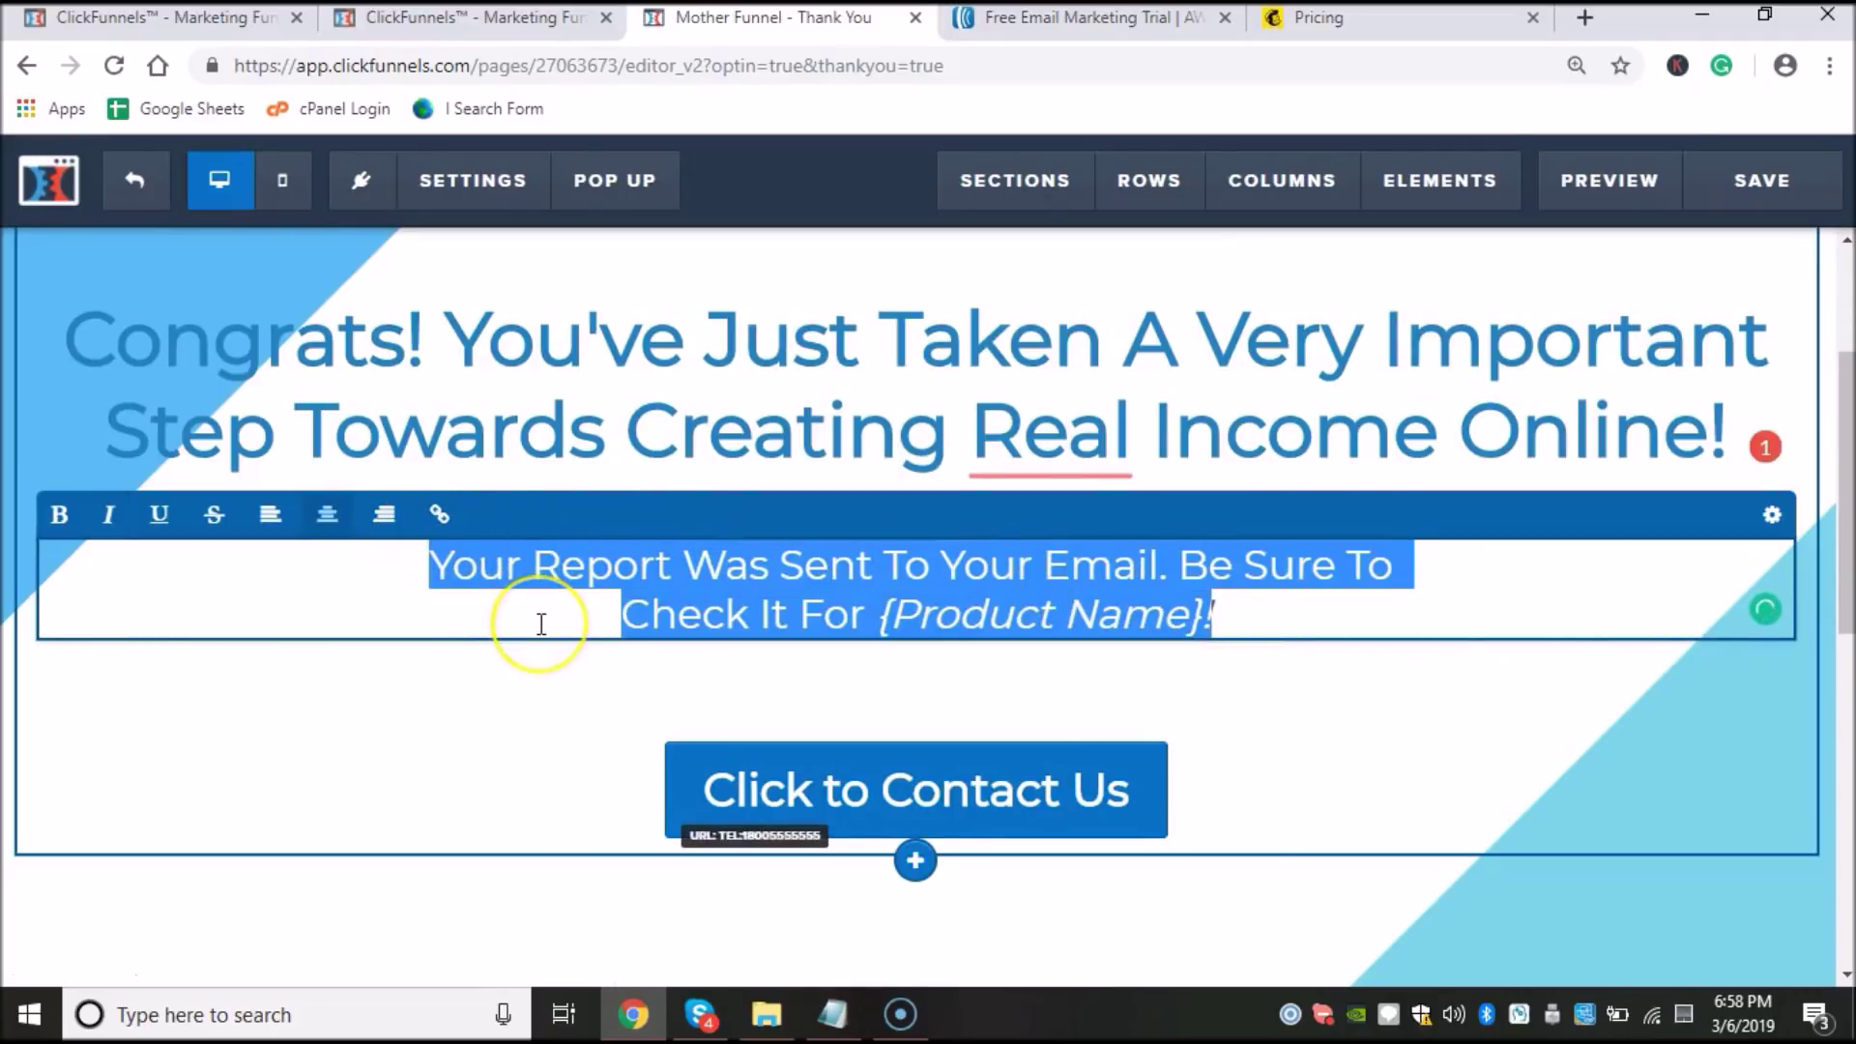
pyautogui.write('Please check your e')
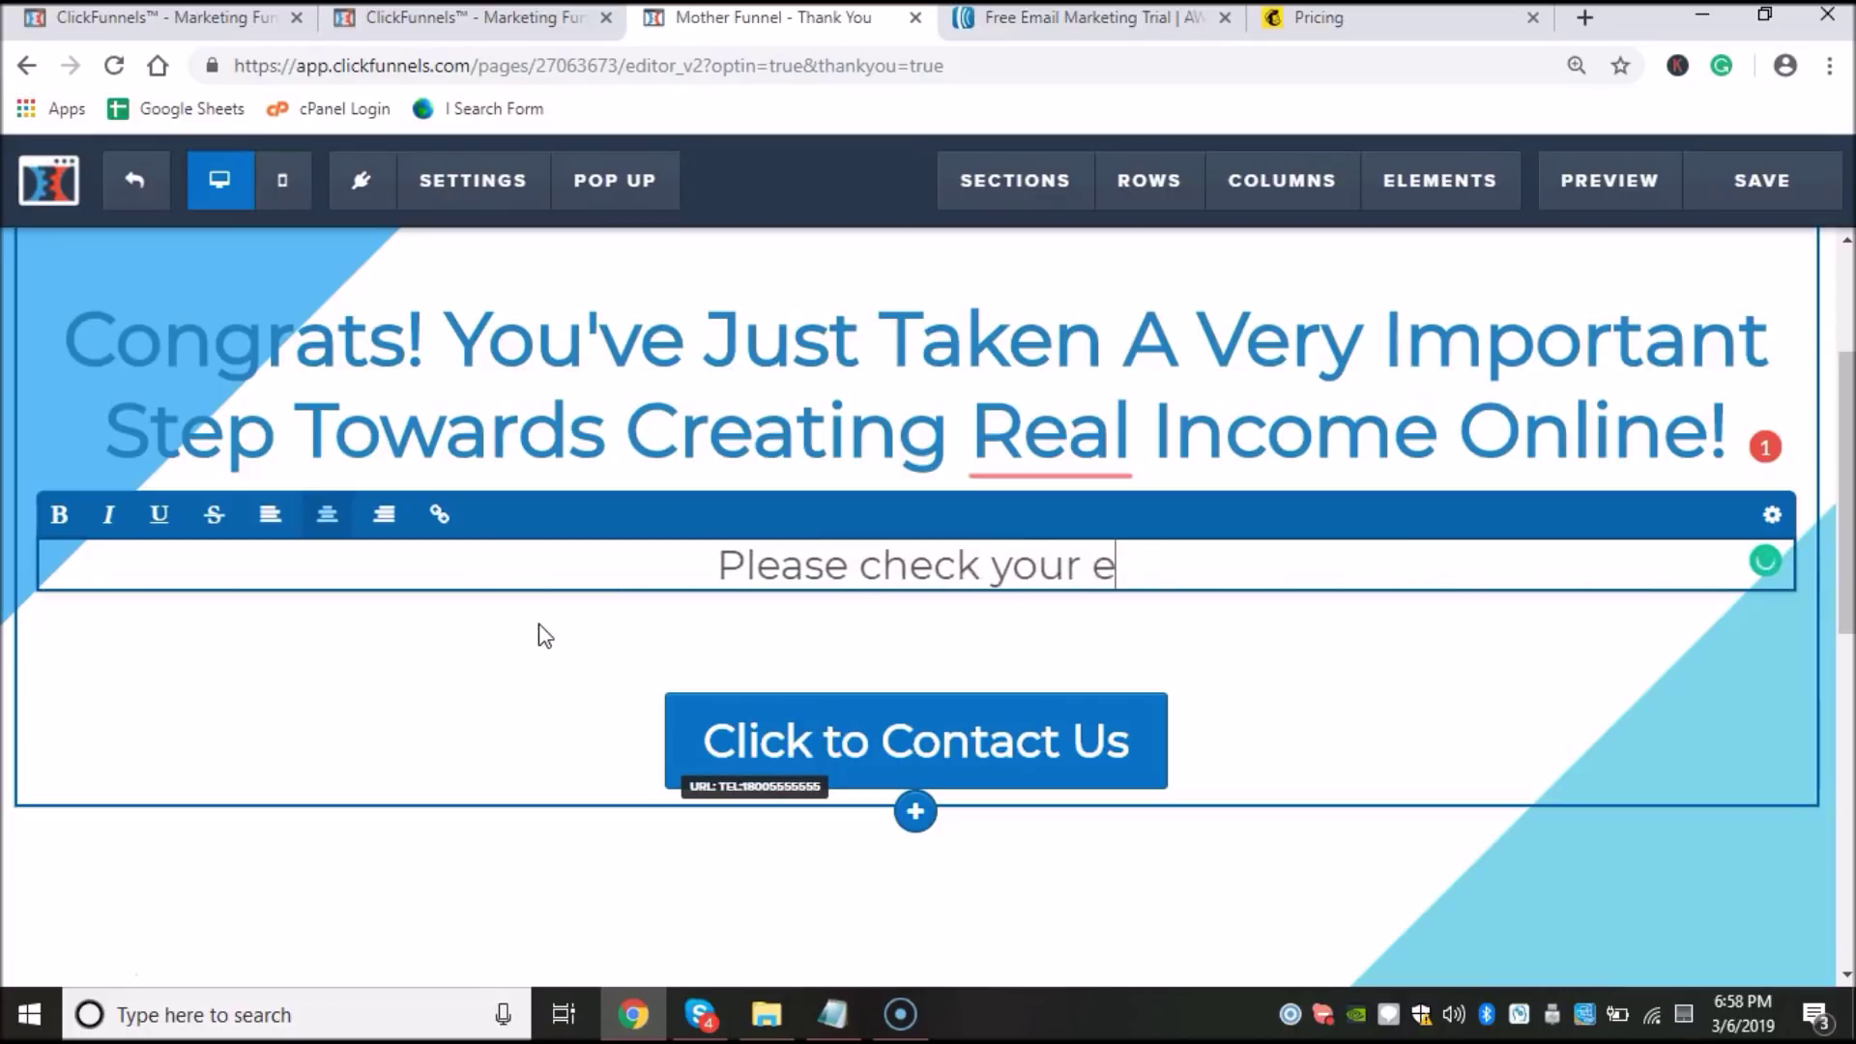
pyautogui.write('mail to get immediate access to my FREE ')
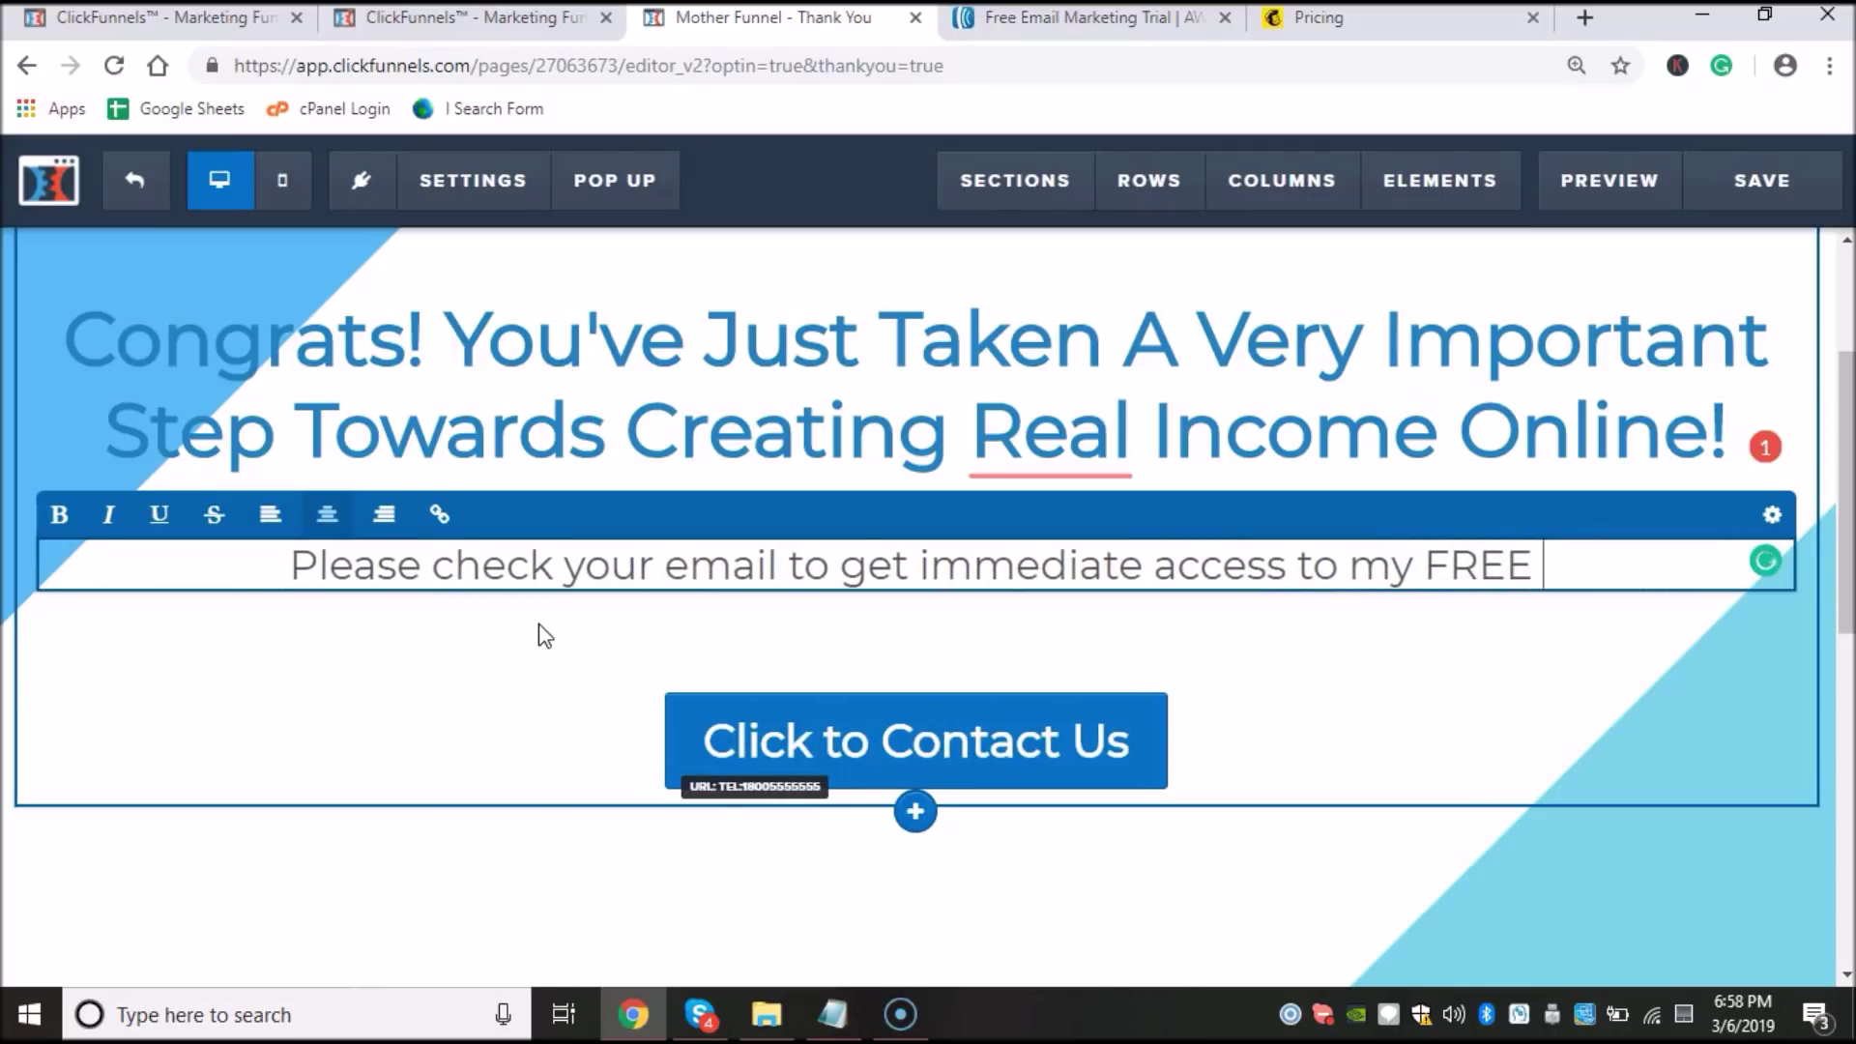
pyautogui.write('report ')
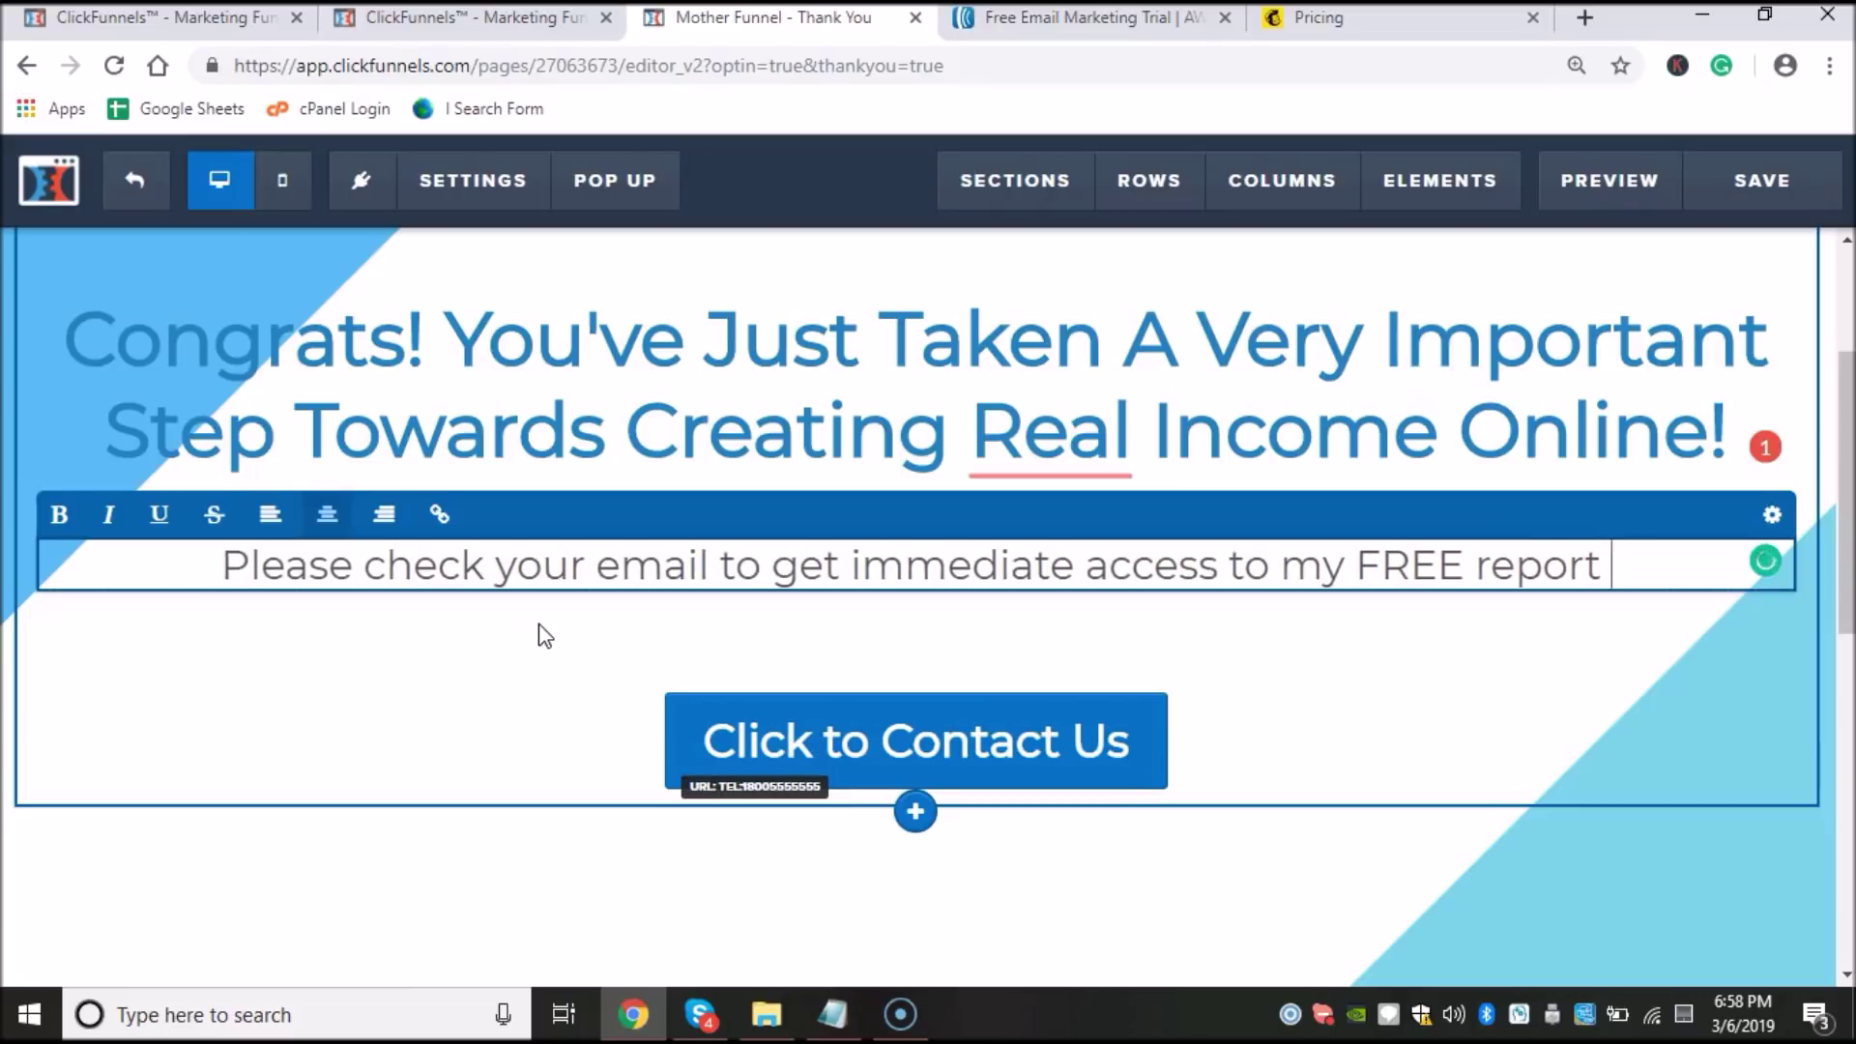
pyautogui.write('o')
pyautogui.press('BackSpace')
pyautogui.press('BackSpace')
pyautogui.write('.')
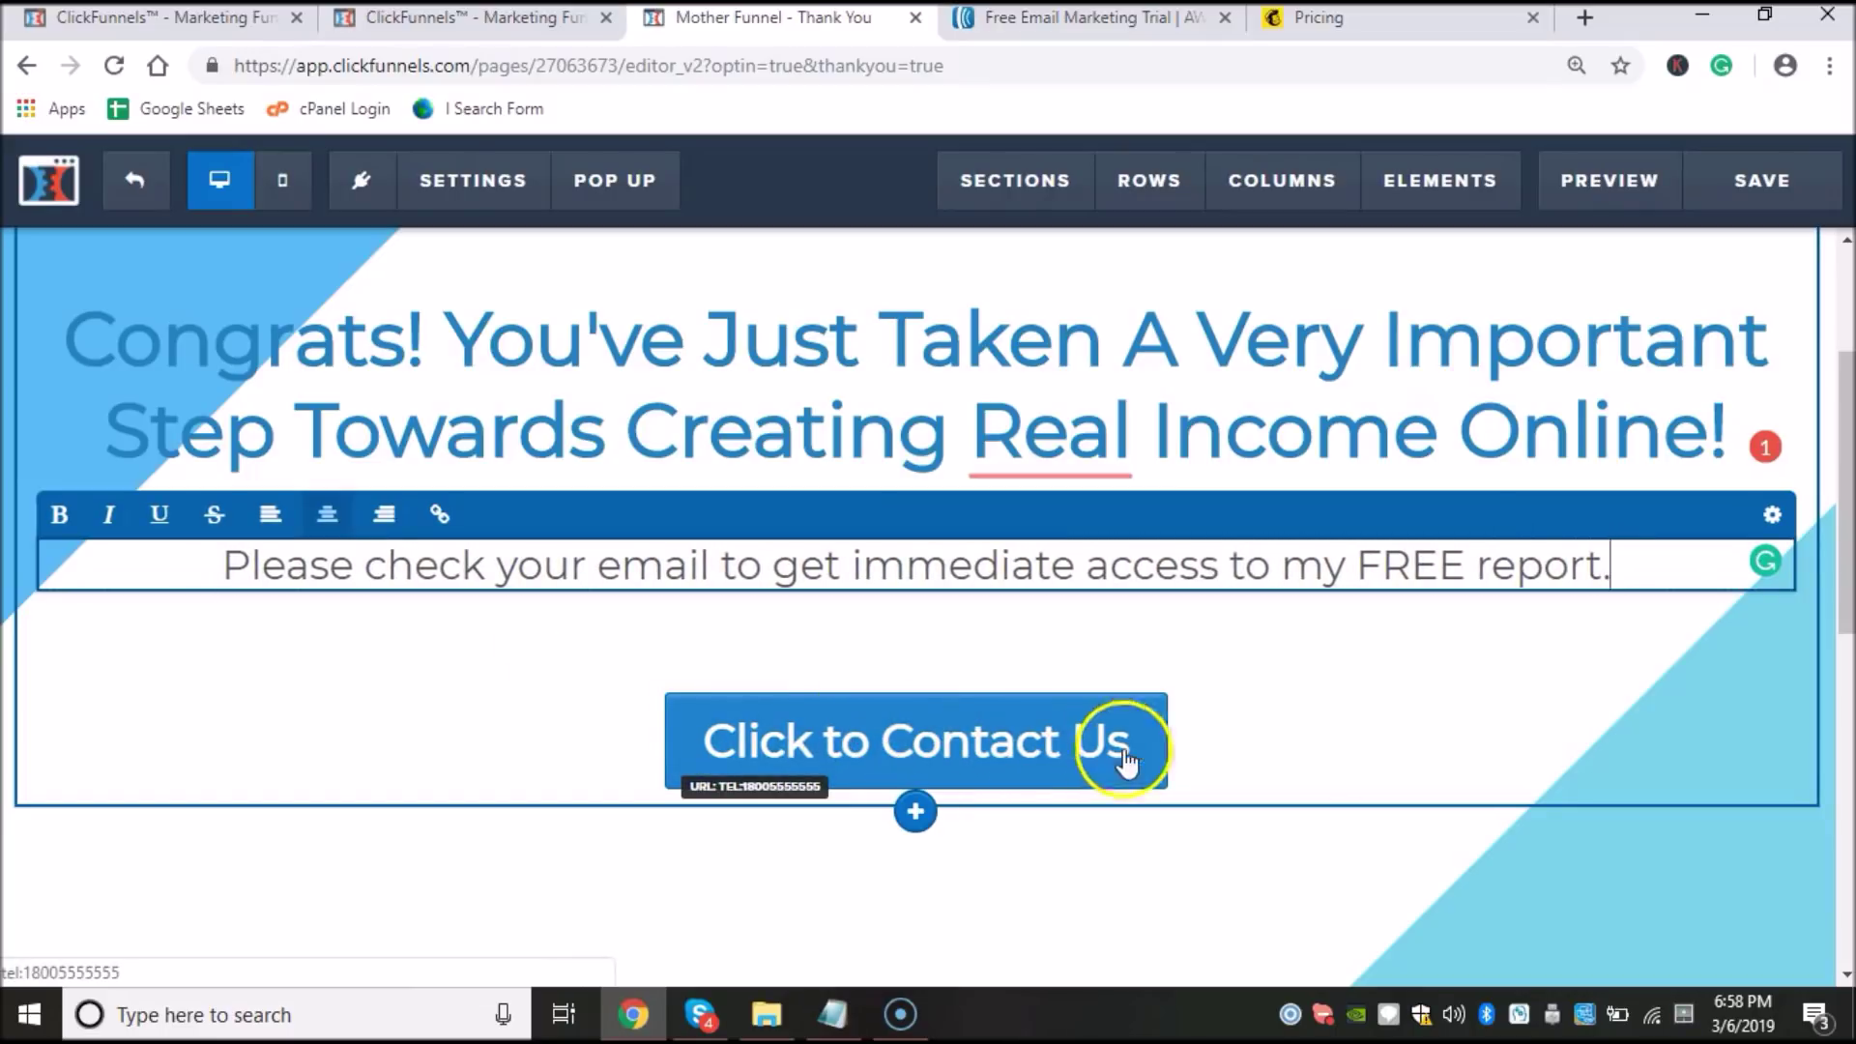
# Step: Delete the Click to Contact Us button and save the page
pyautogui.click(1256, 758)
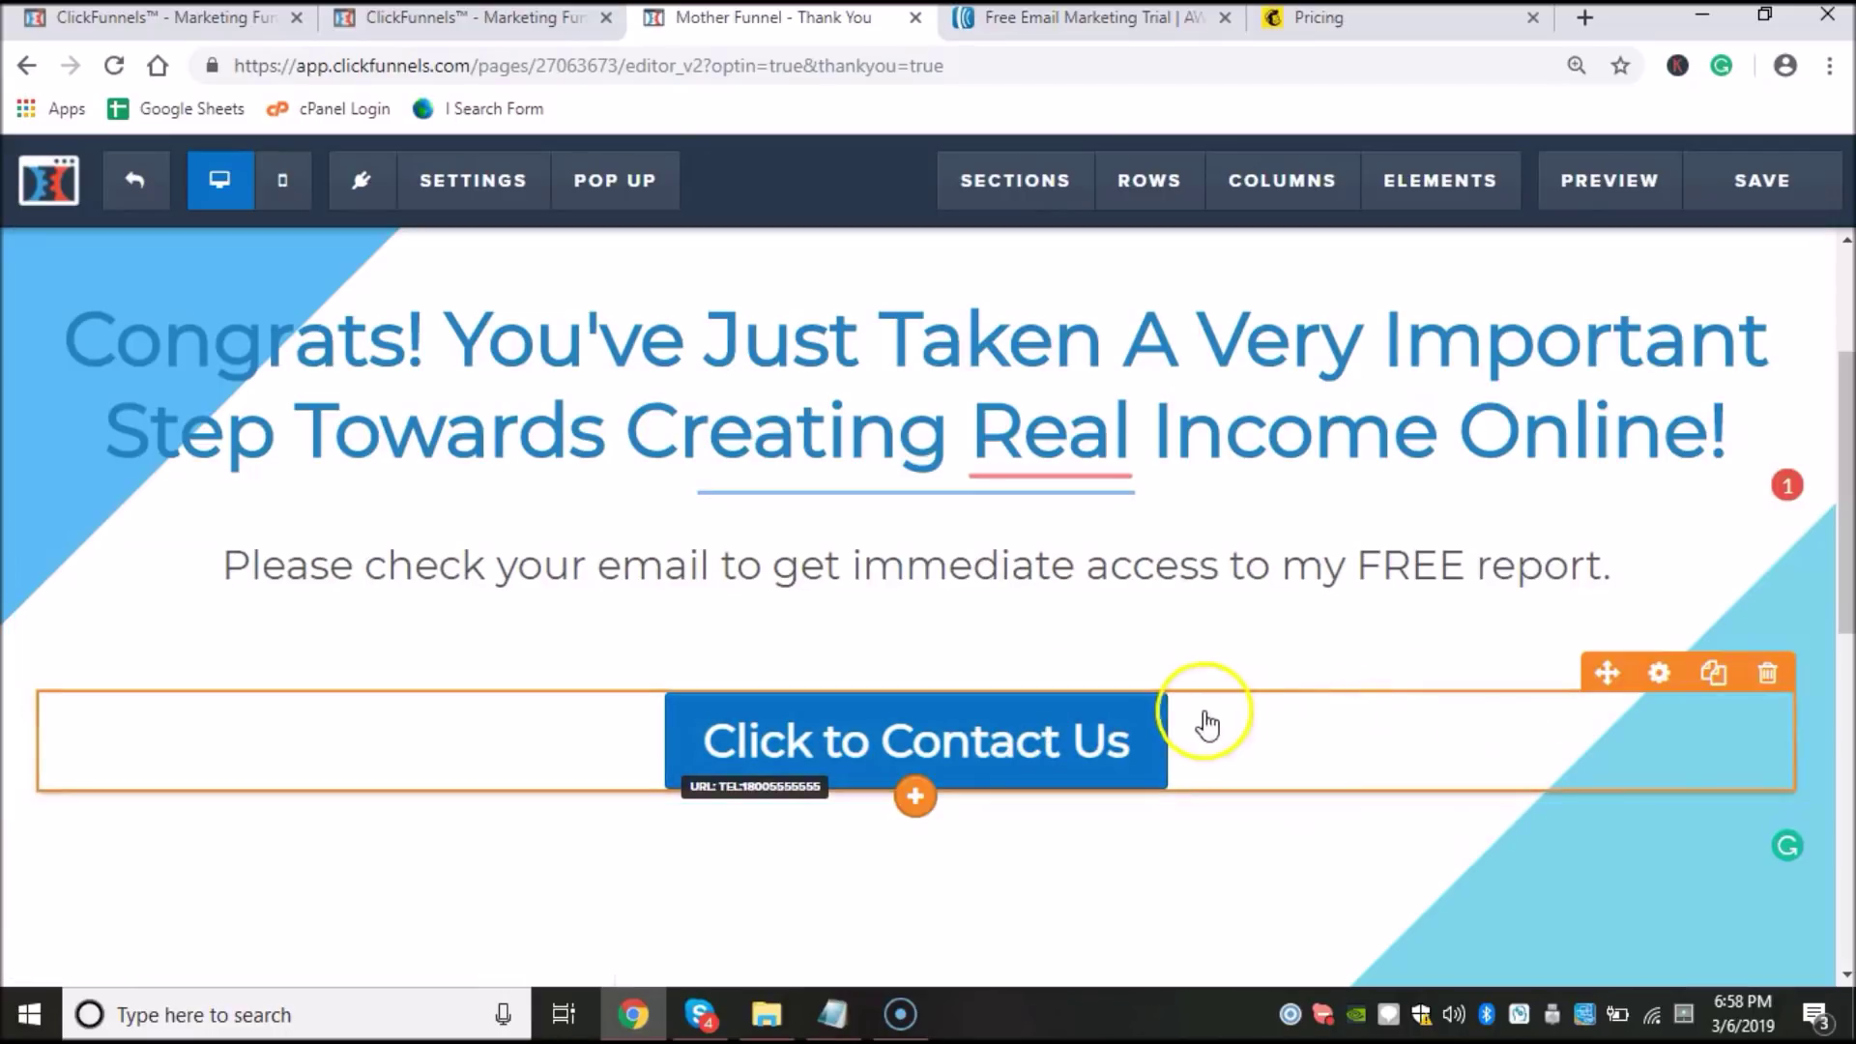
pyautogui.click(1767, 673)
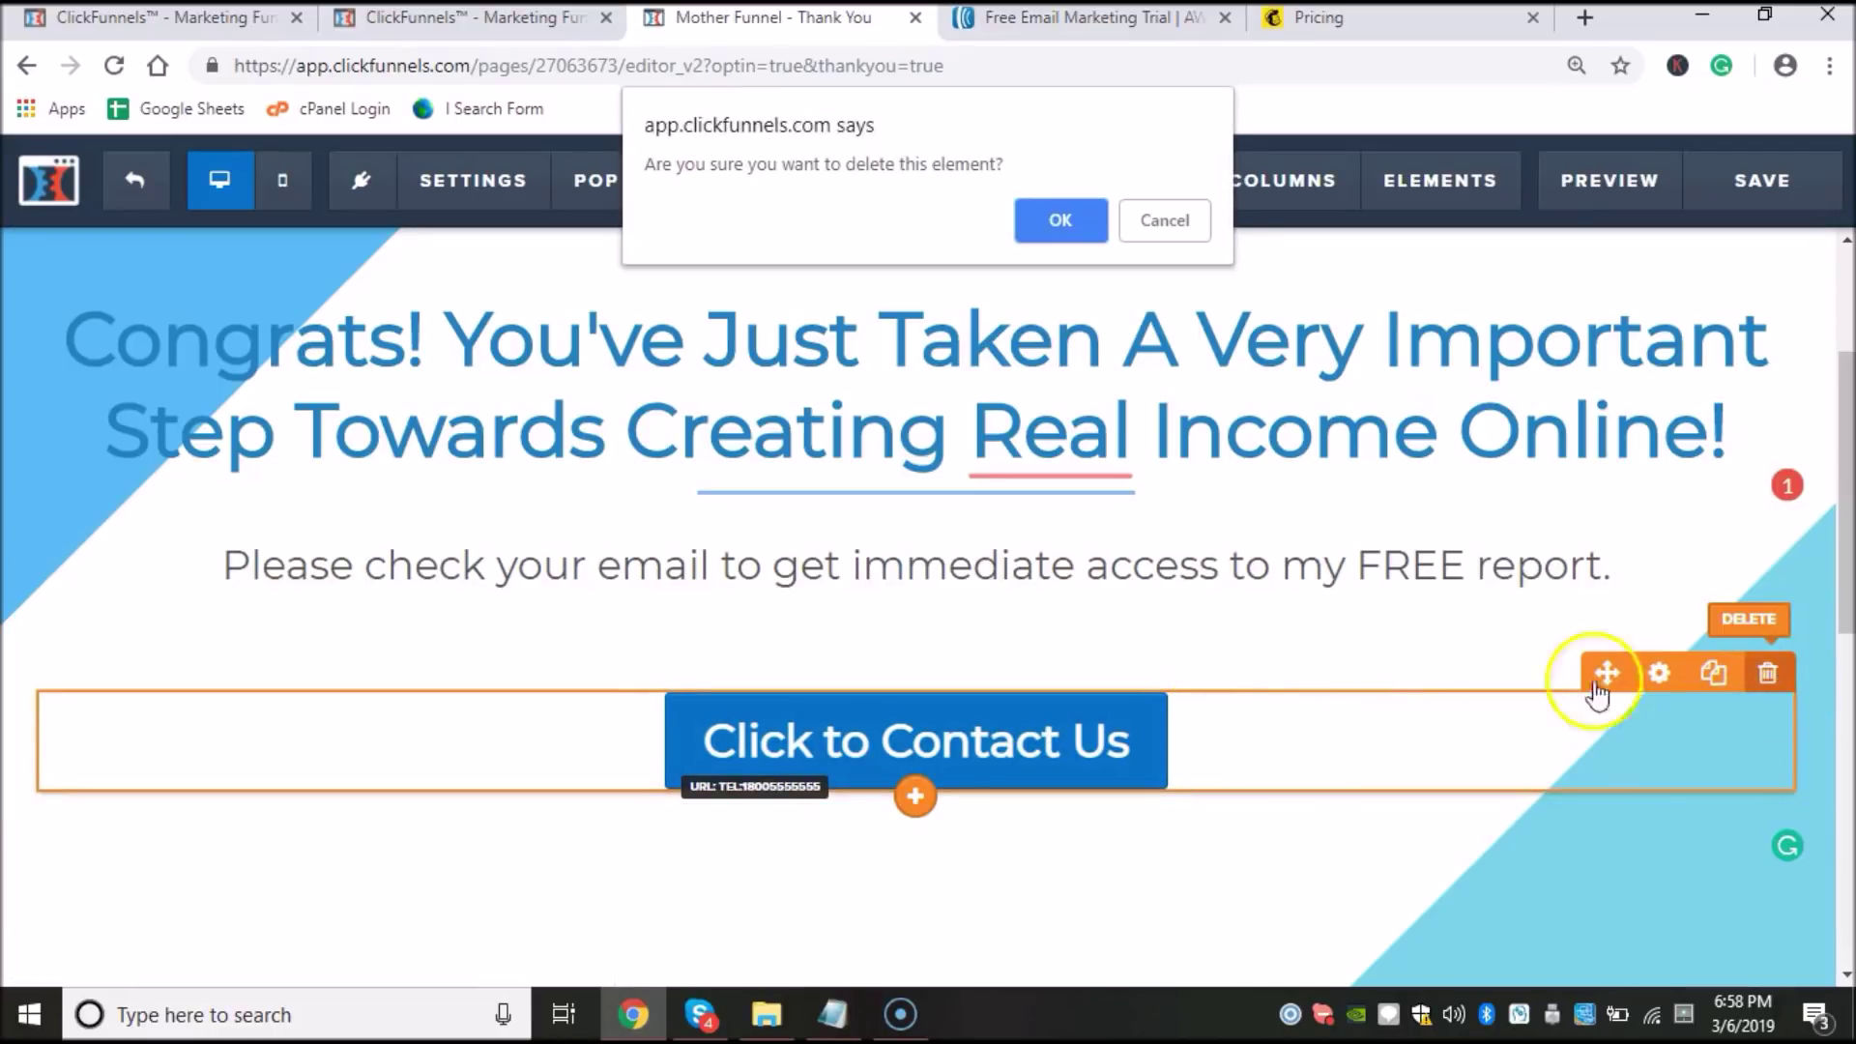
pyautogui.click(1062, 224)
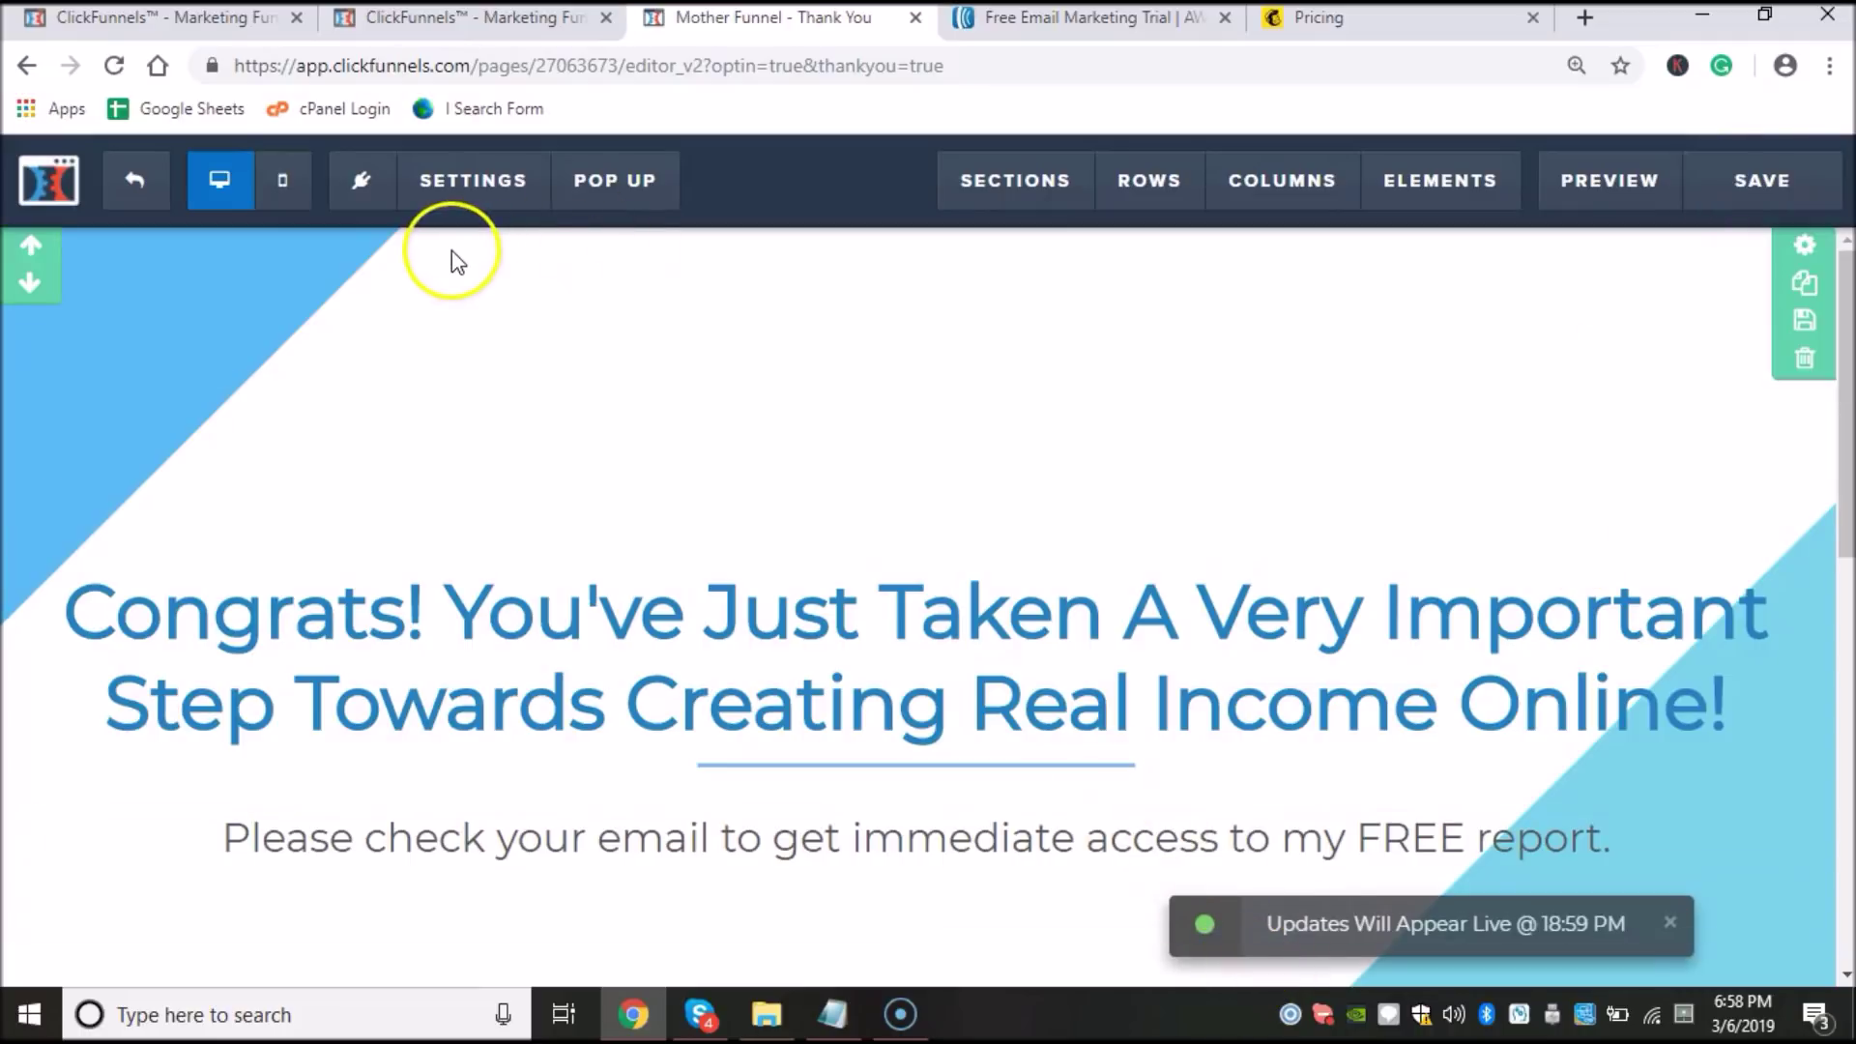
# Step: Return to the Youtube funnel's Thank You step and move its browser tab behind the other open tabs
pyautogui.click(136, 186)
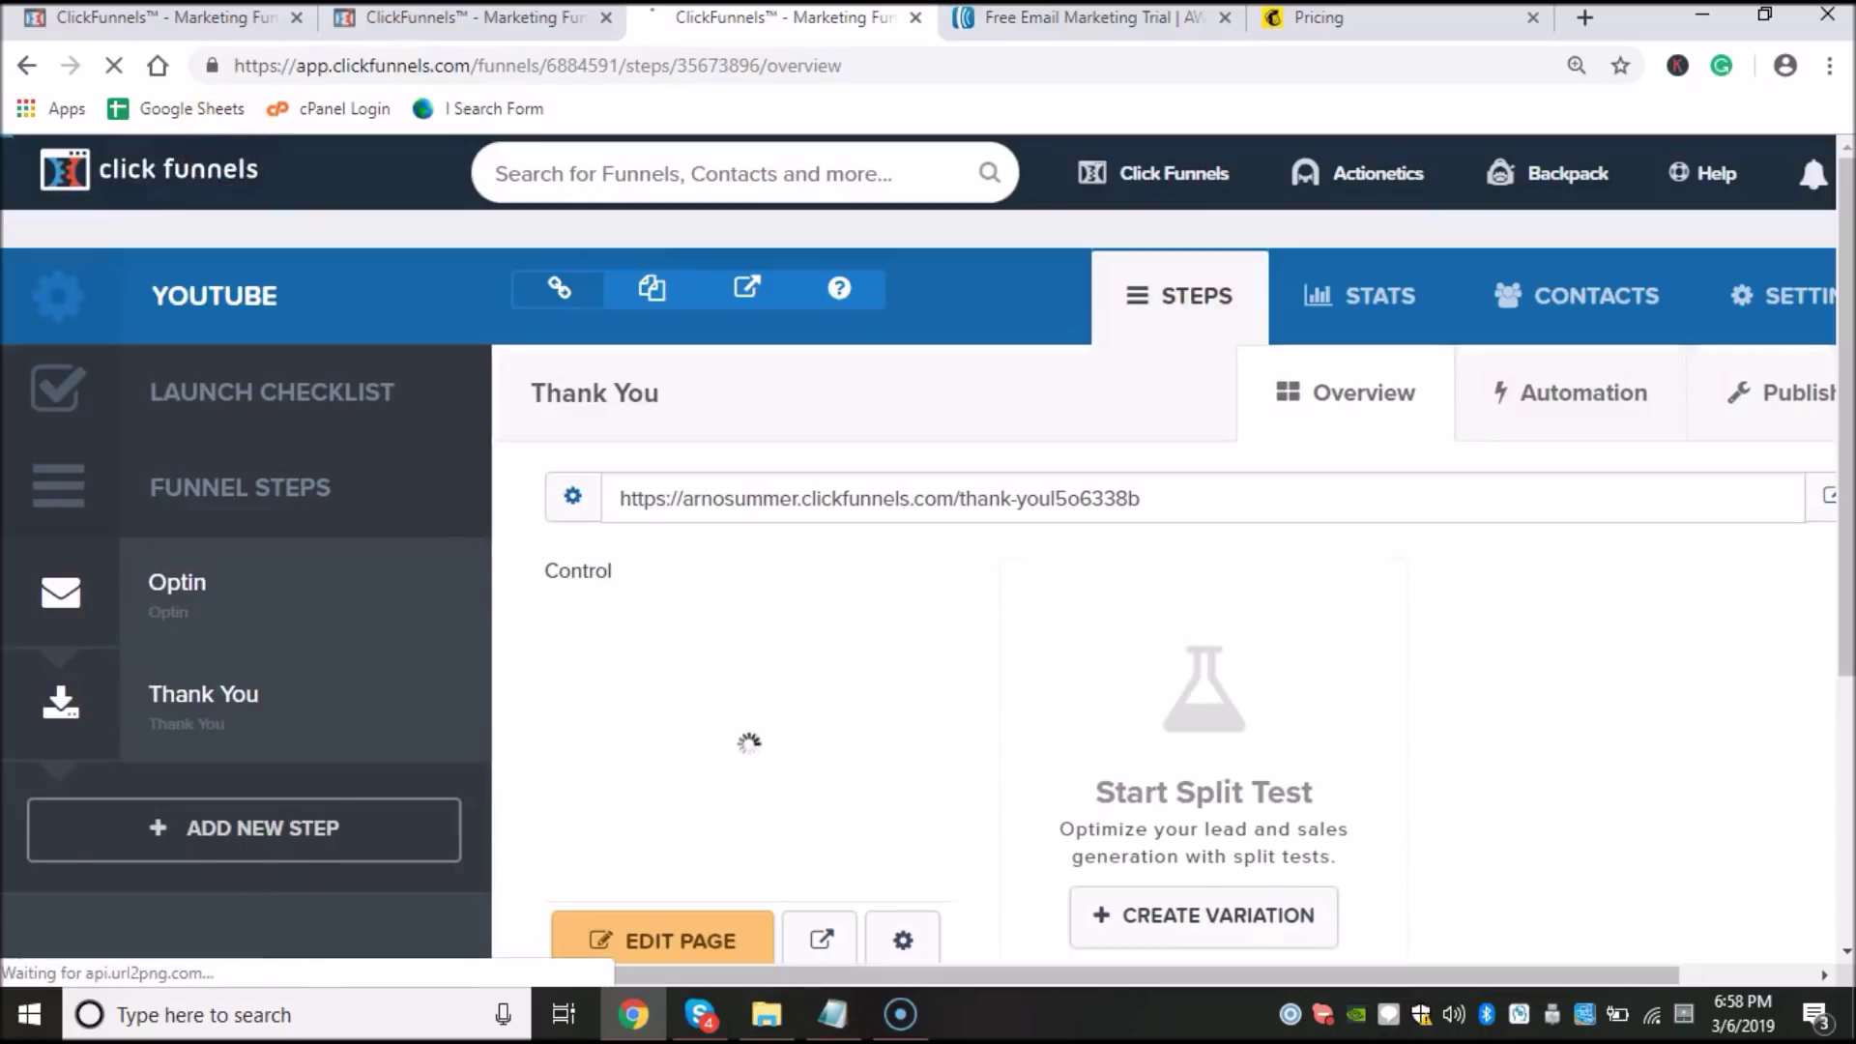
pyautogui.moveTo(744, 18); pyautogui.dragTo(1372, 21)
pyautogui.scroll(-1, 1069, 592)
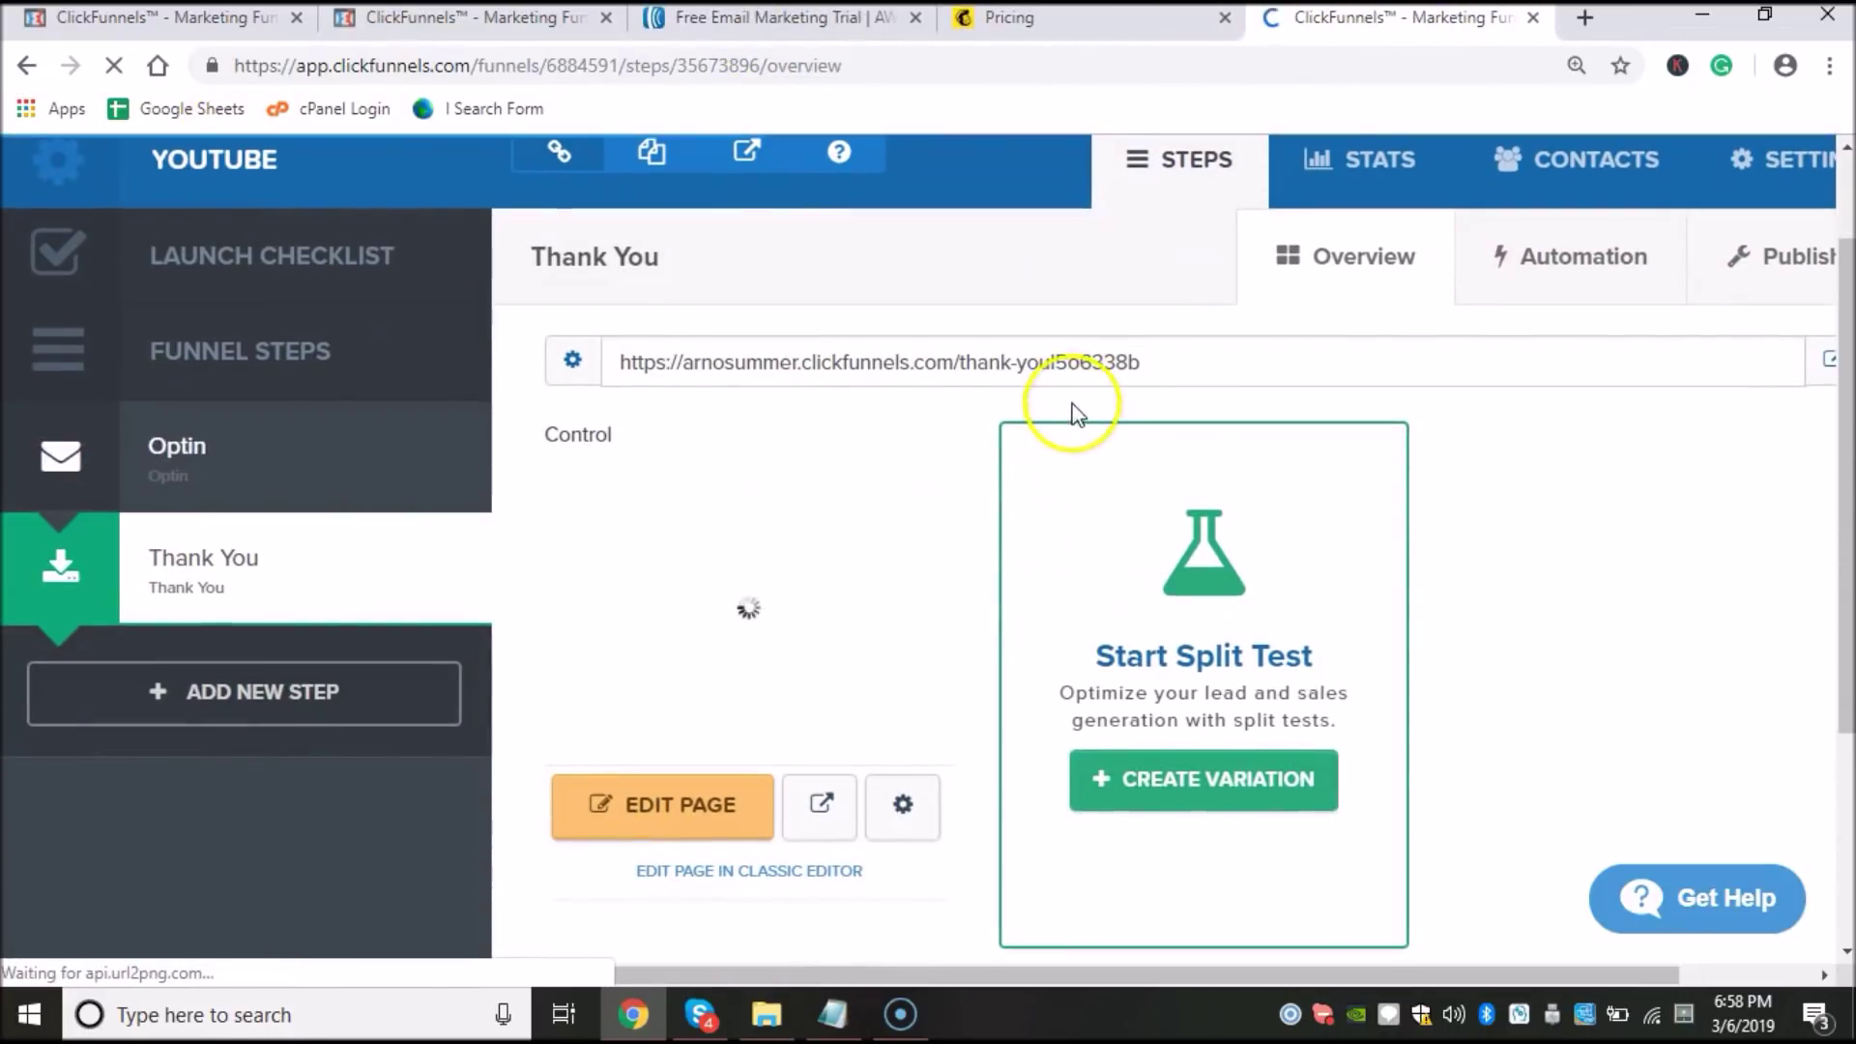
pyautogui.rightClick(908, 363)
pyautogui.click(883, 360)
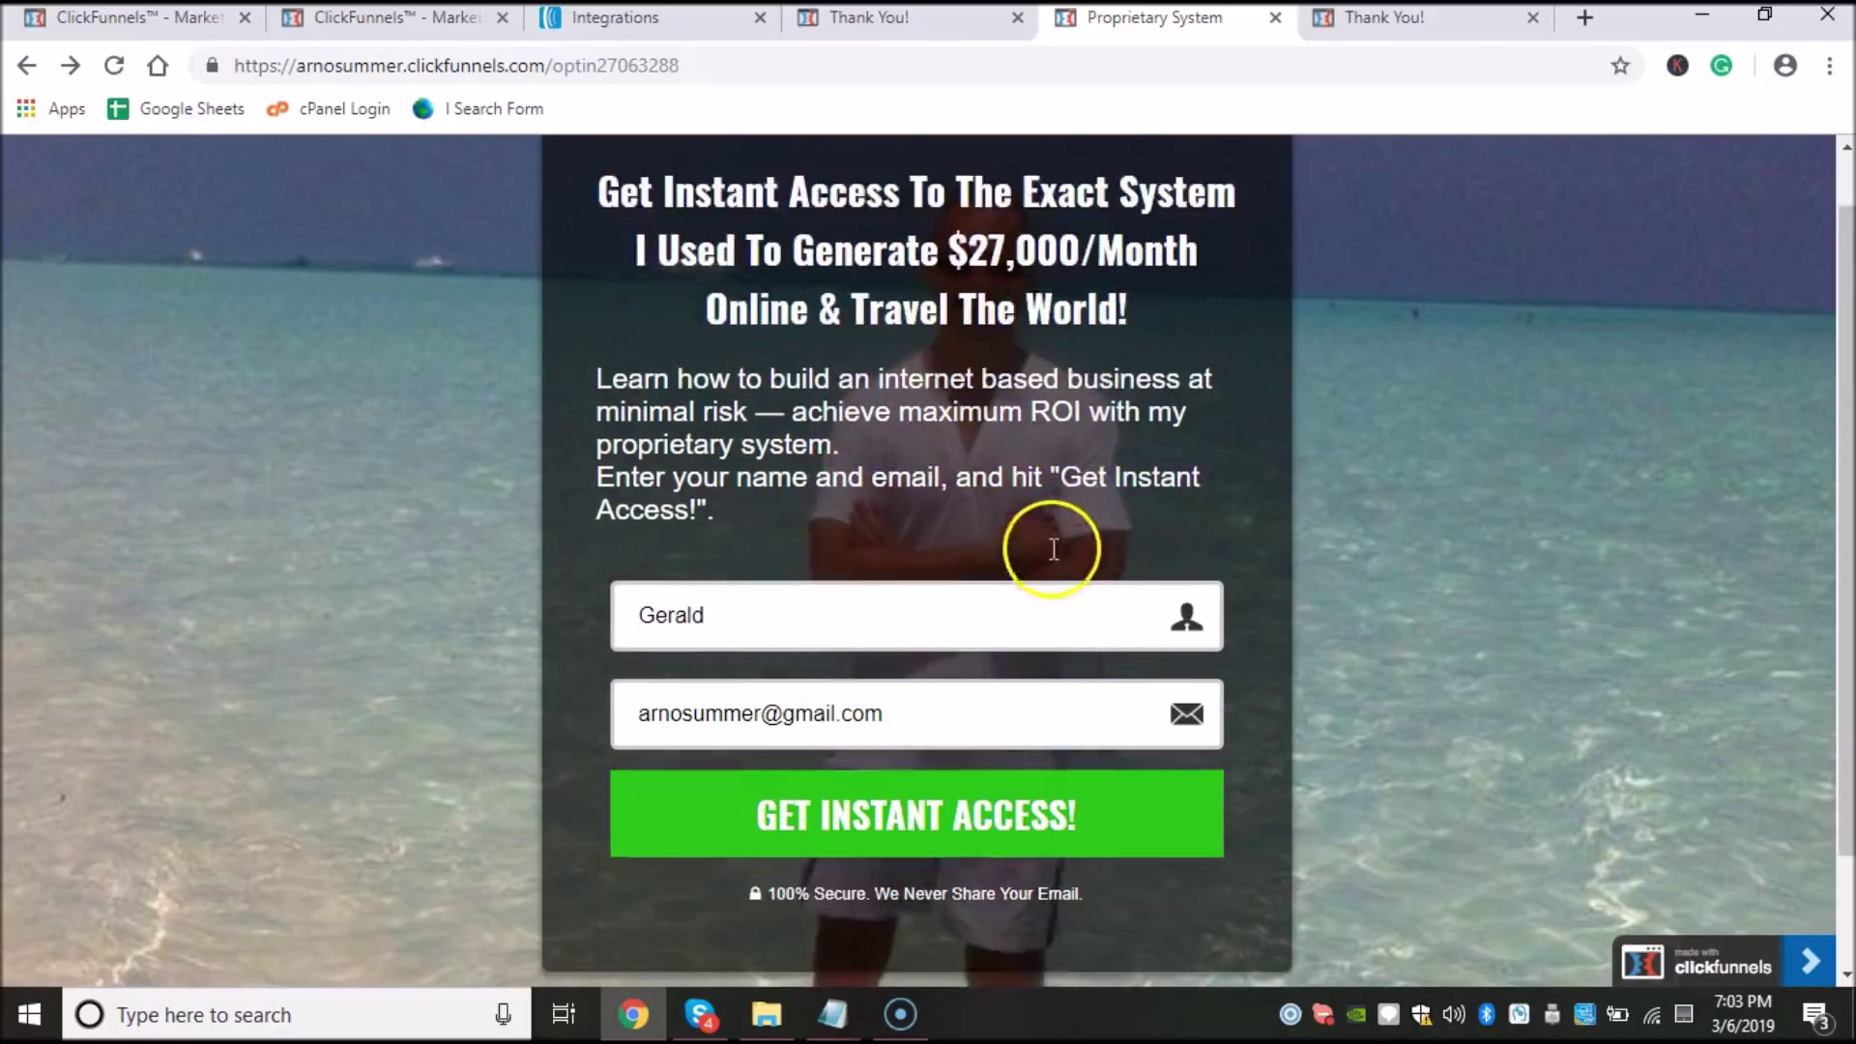
# Step: Review the live Optin page's headline and signup form, and view the Thank You page preview
pyautogui.scroll(-1, 1135, 547)
pyautogui.scroll(1, 1135, 549)
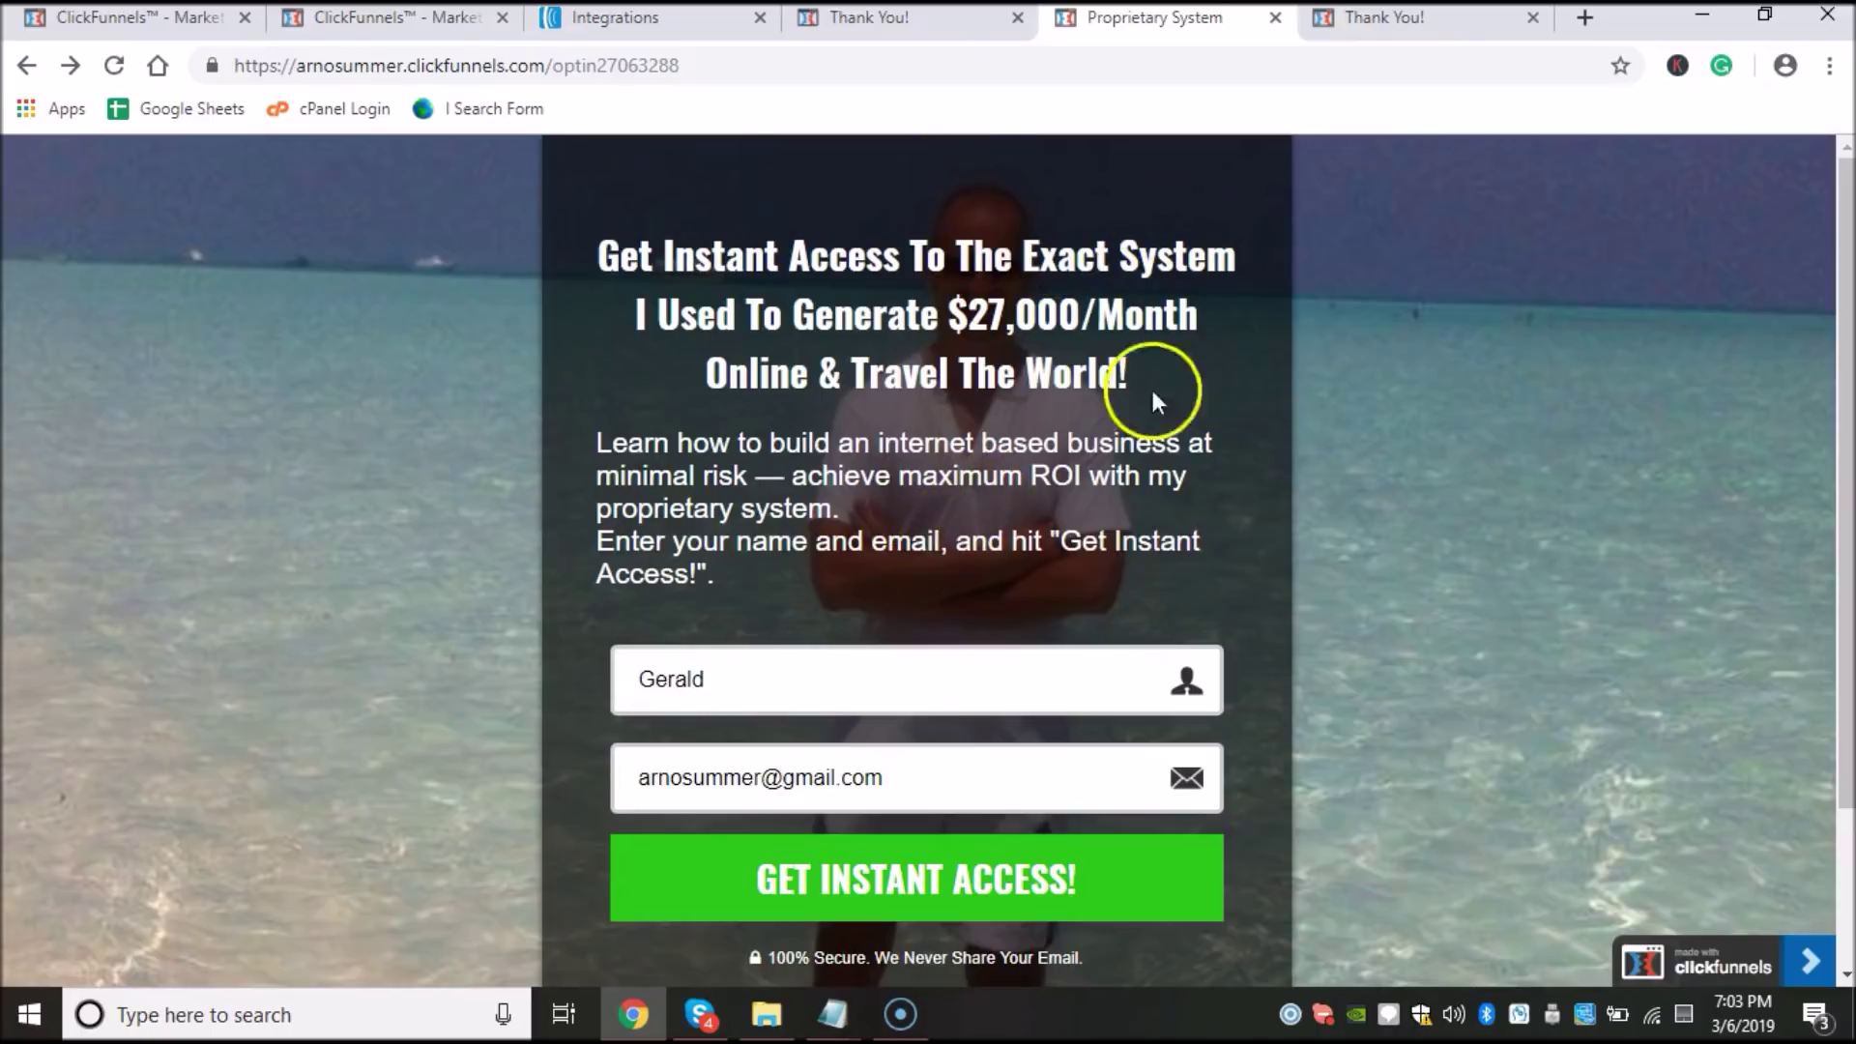
pyautogui.click(1384, 17)
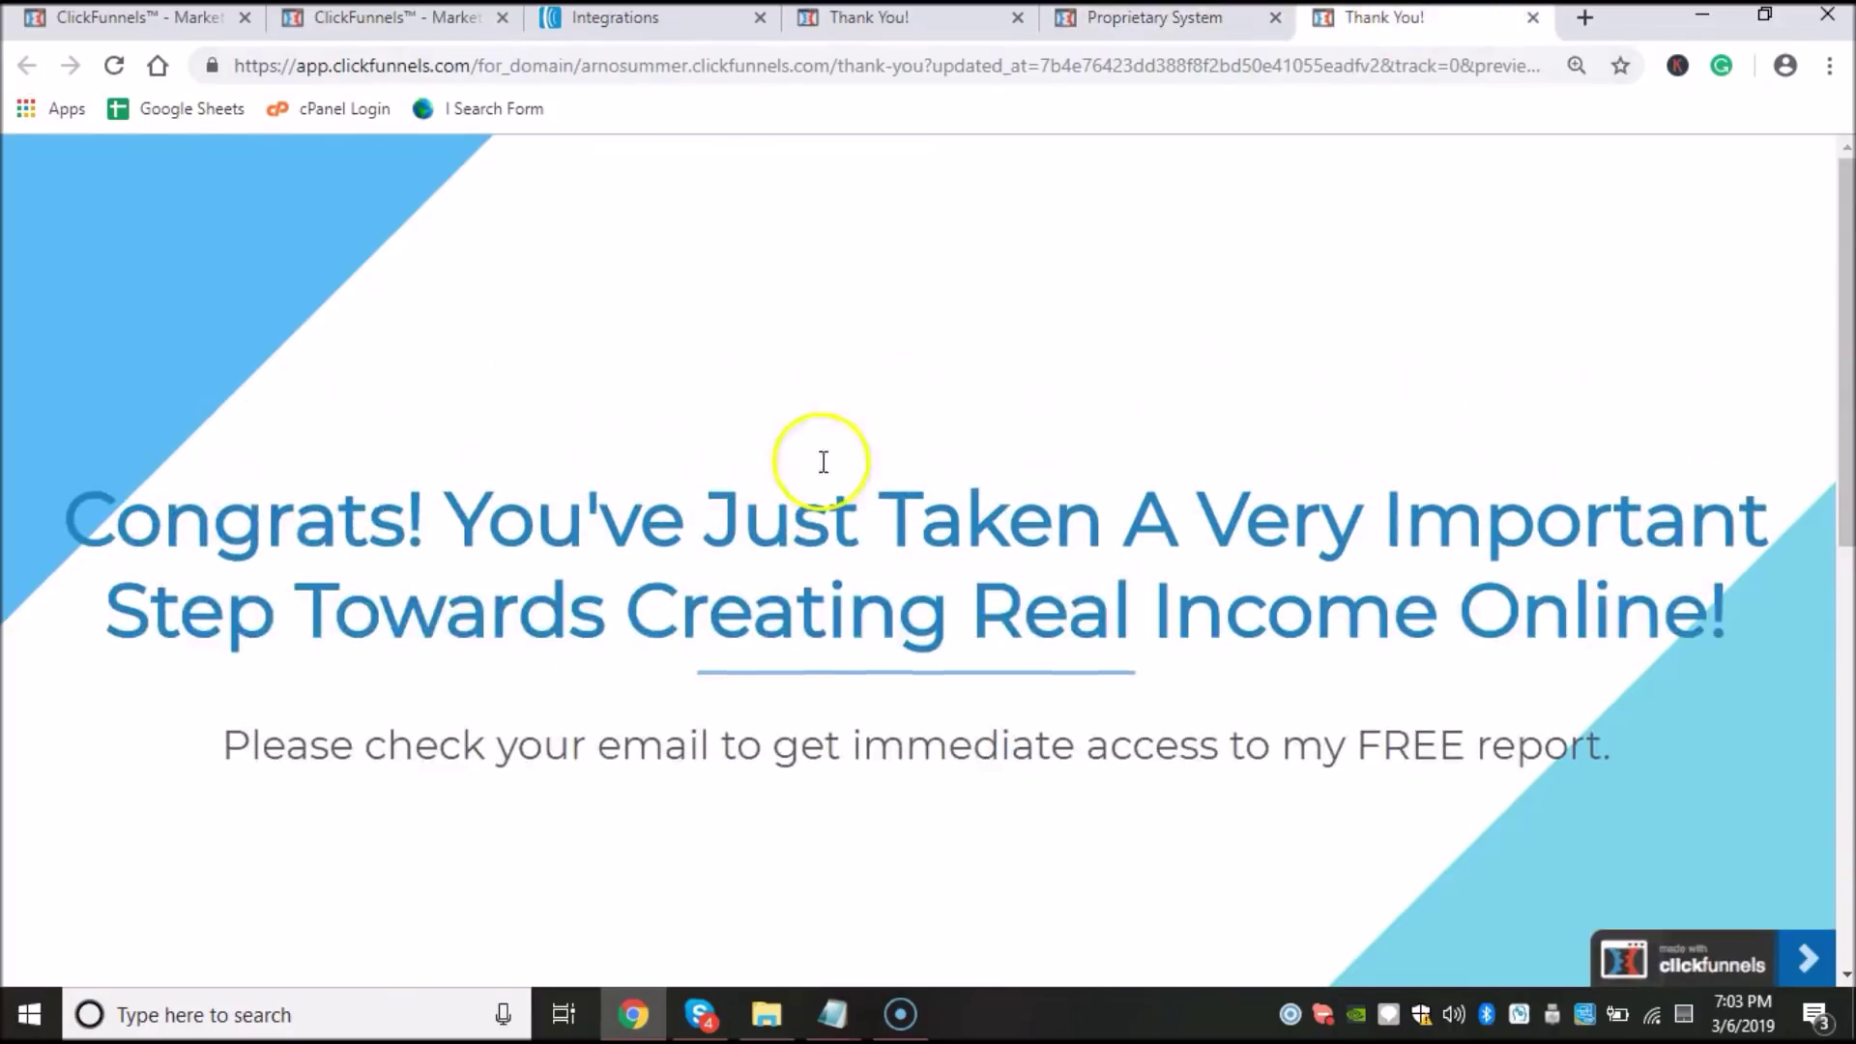
# Step: Compare the live Optin page with the Thank You page preview and check the Thank You page in the editor
pyautogui.click(1144, 23)
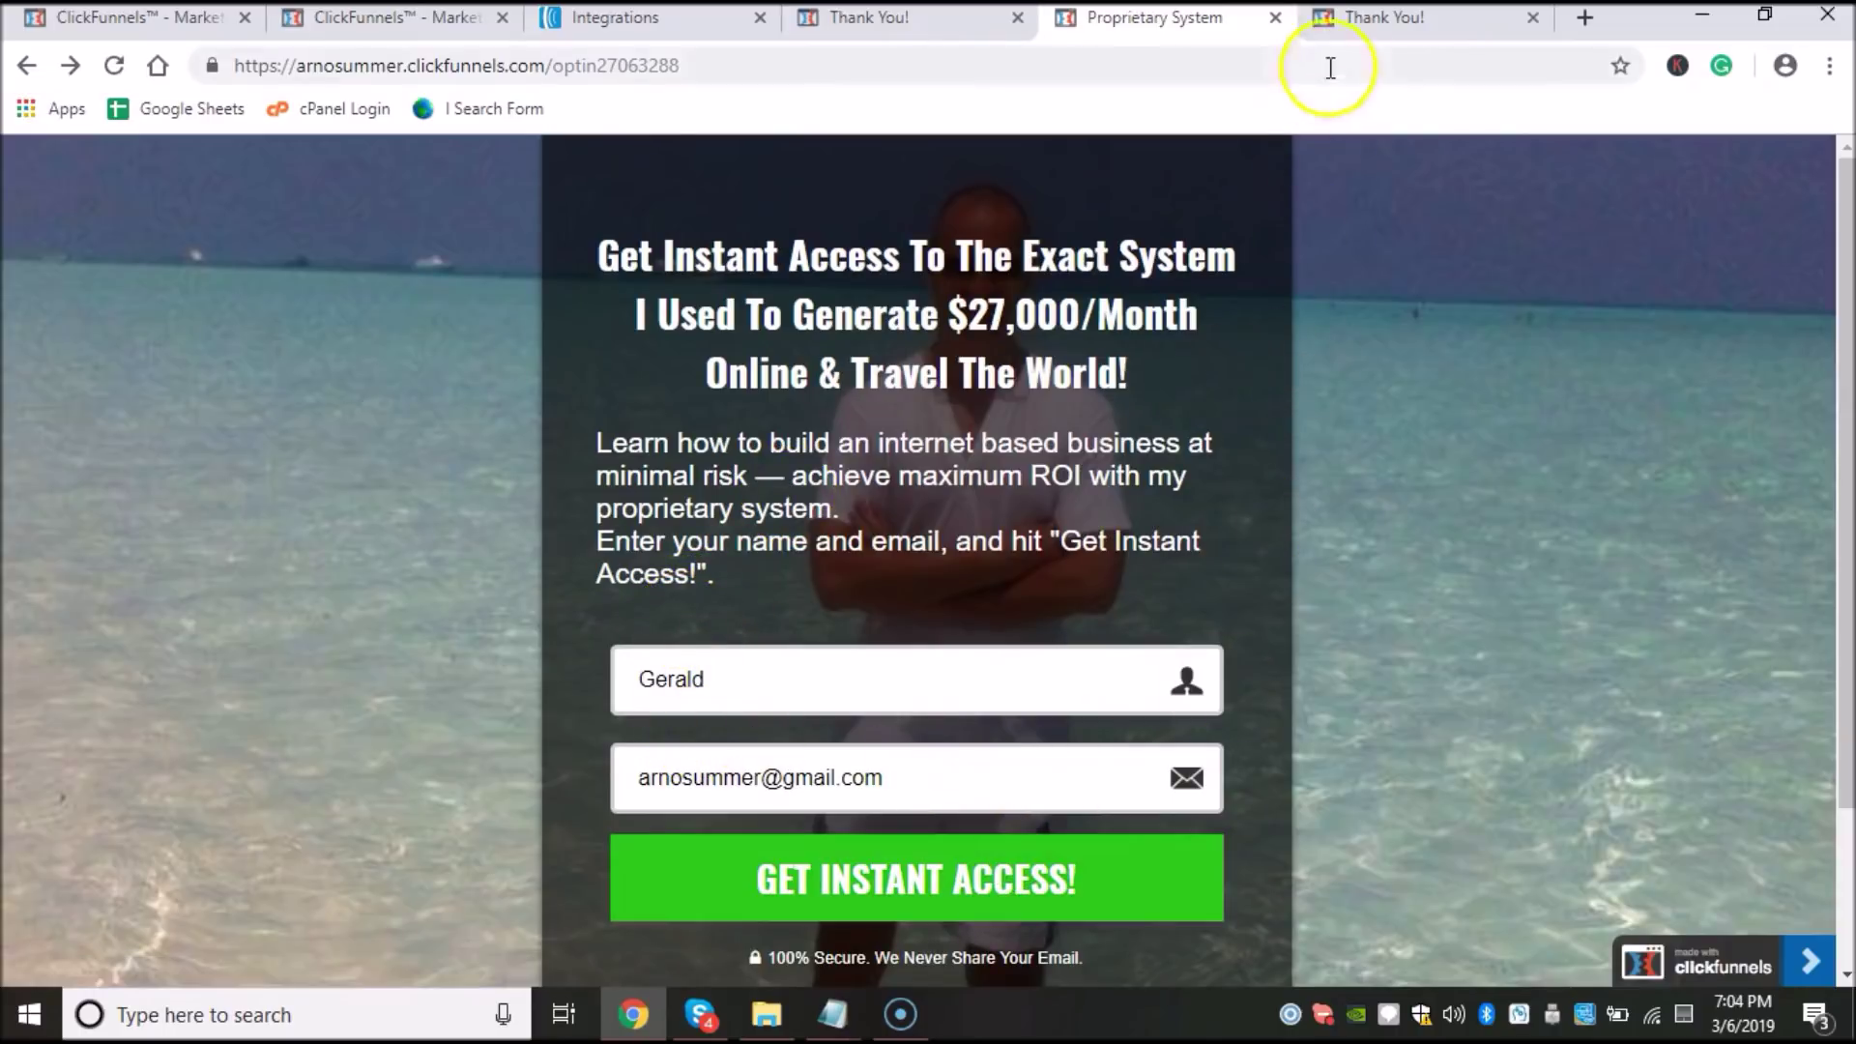
pyautogui.click(1382, 19)
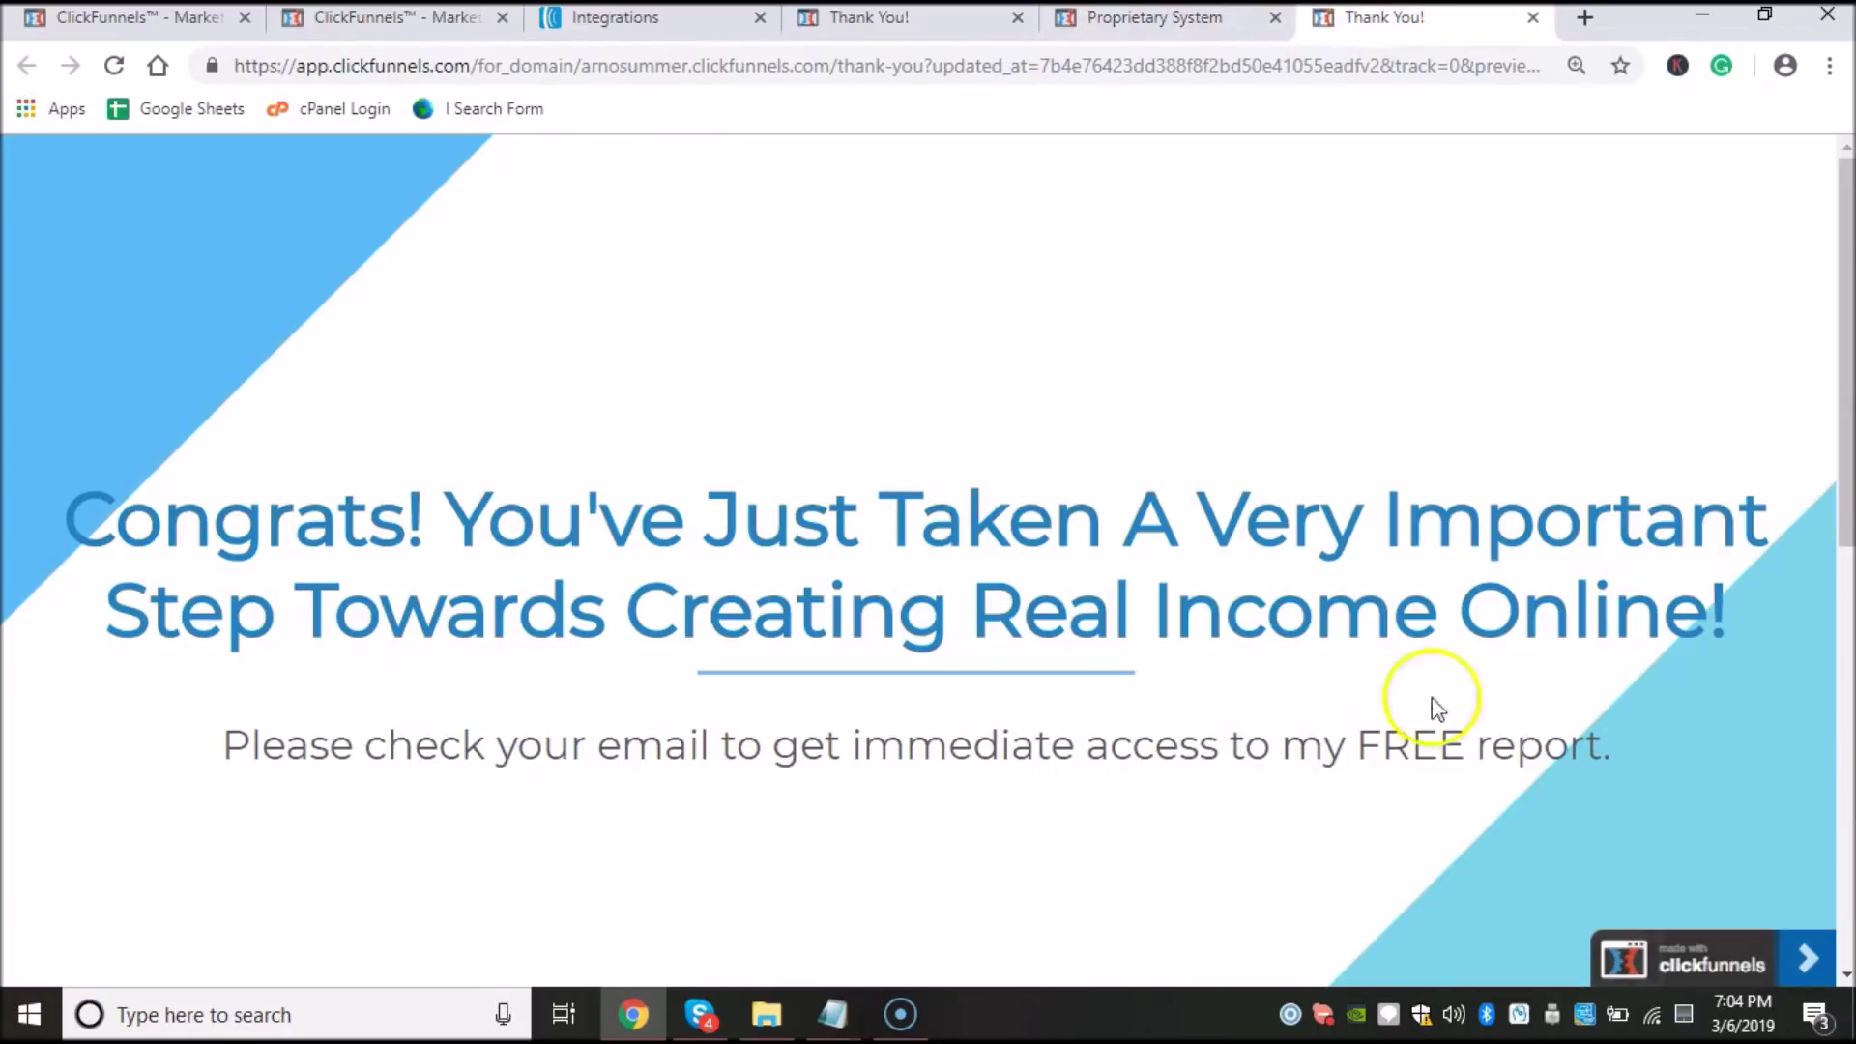
pyautogui.click(1136, 21)
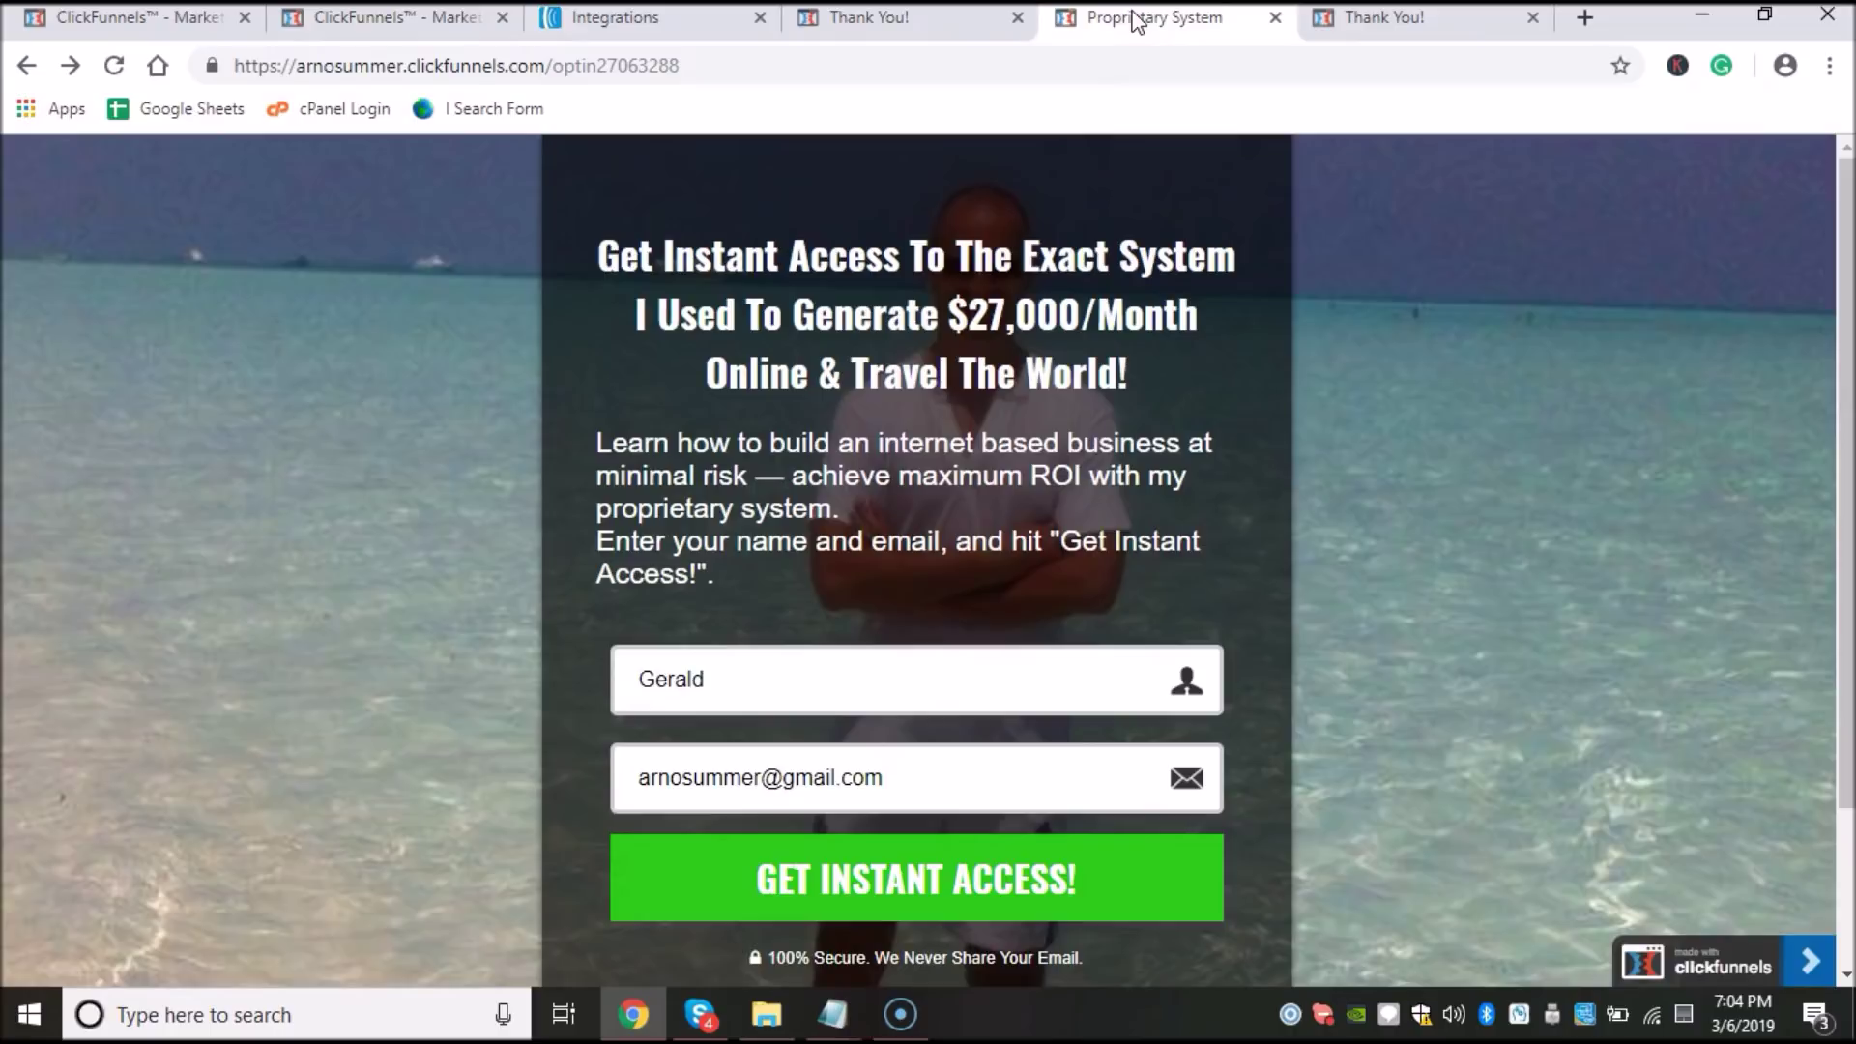
pyautogui.click(1131, 56)
pyautogui.click(928, 19)
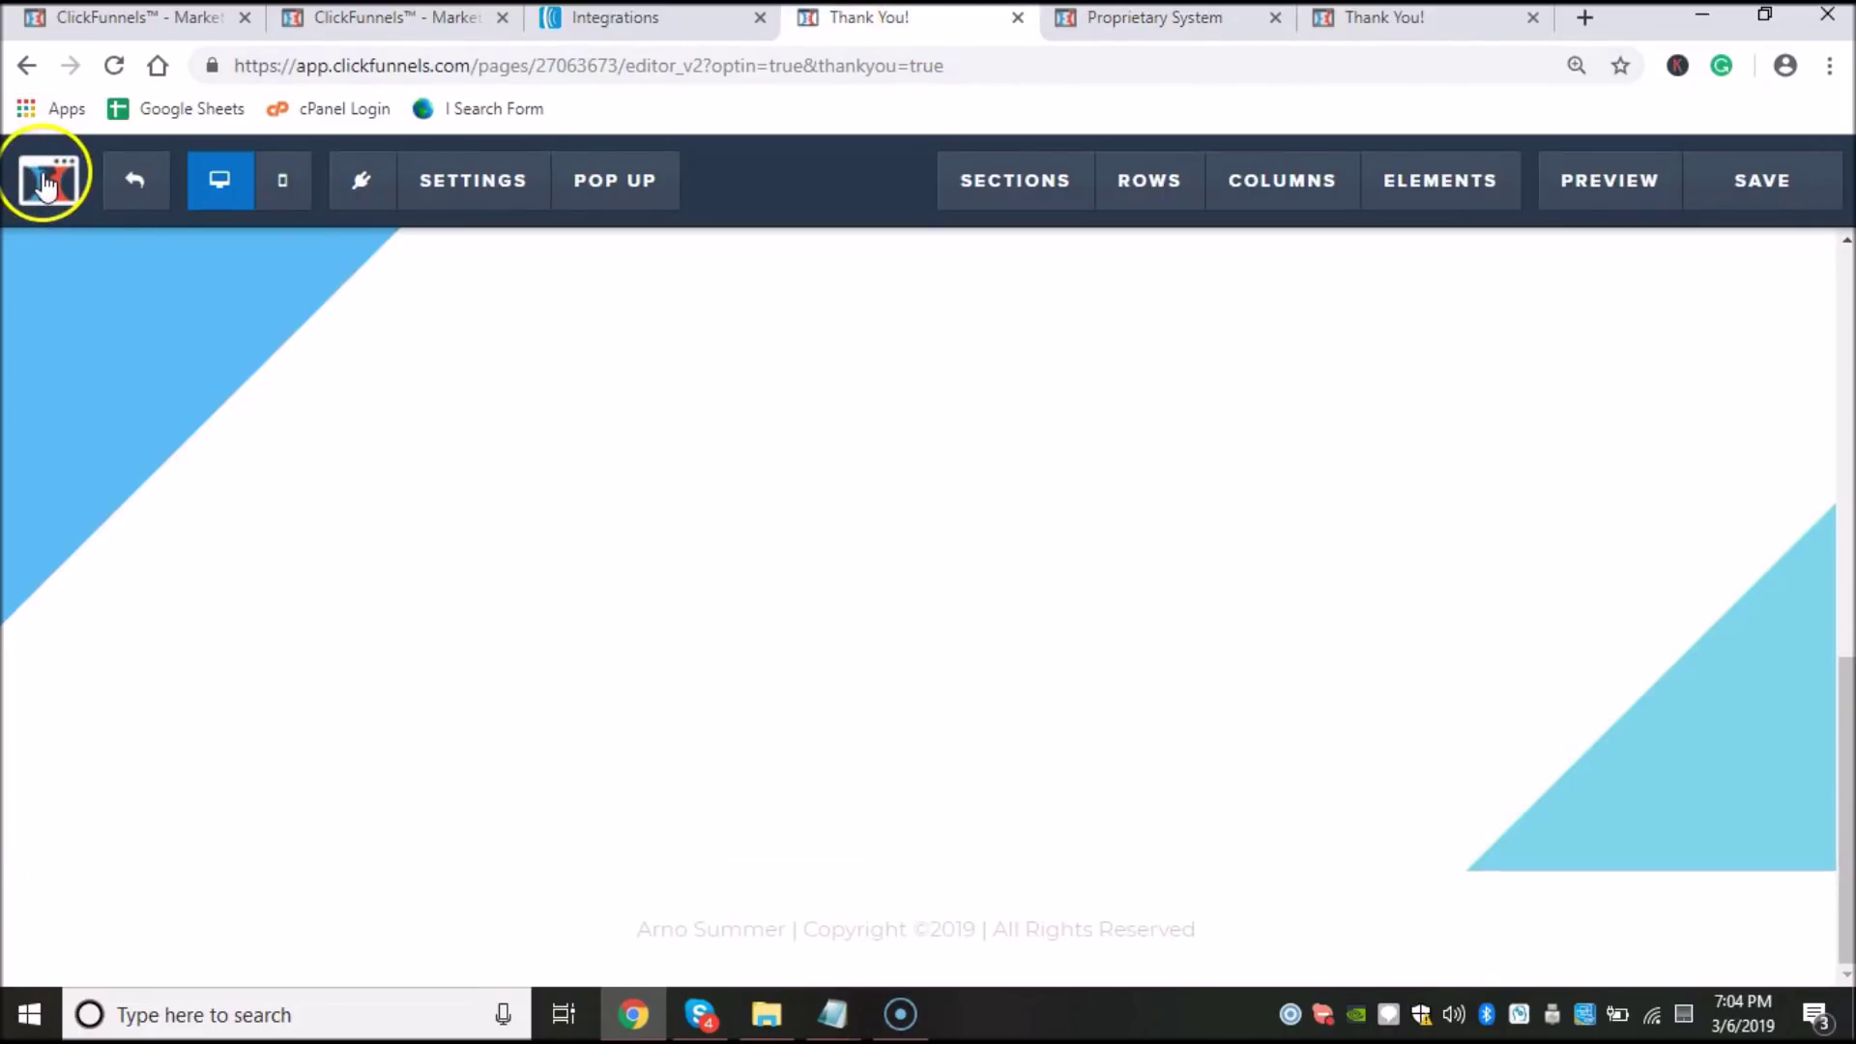
pyautogui.click(1152, 19)
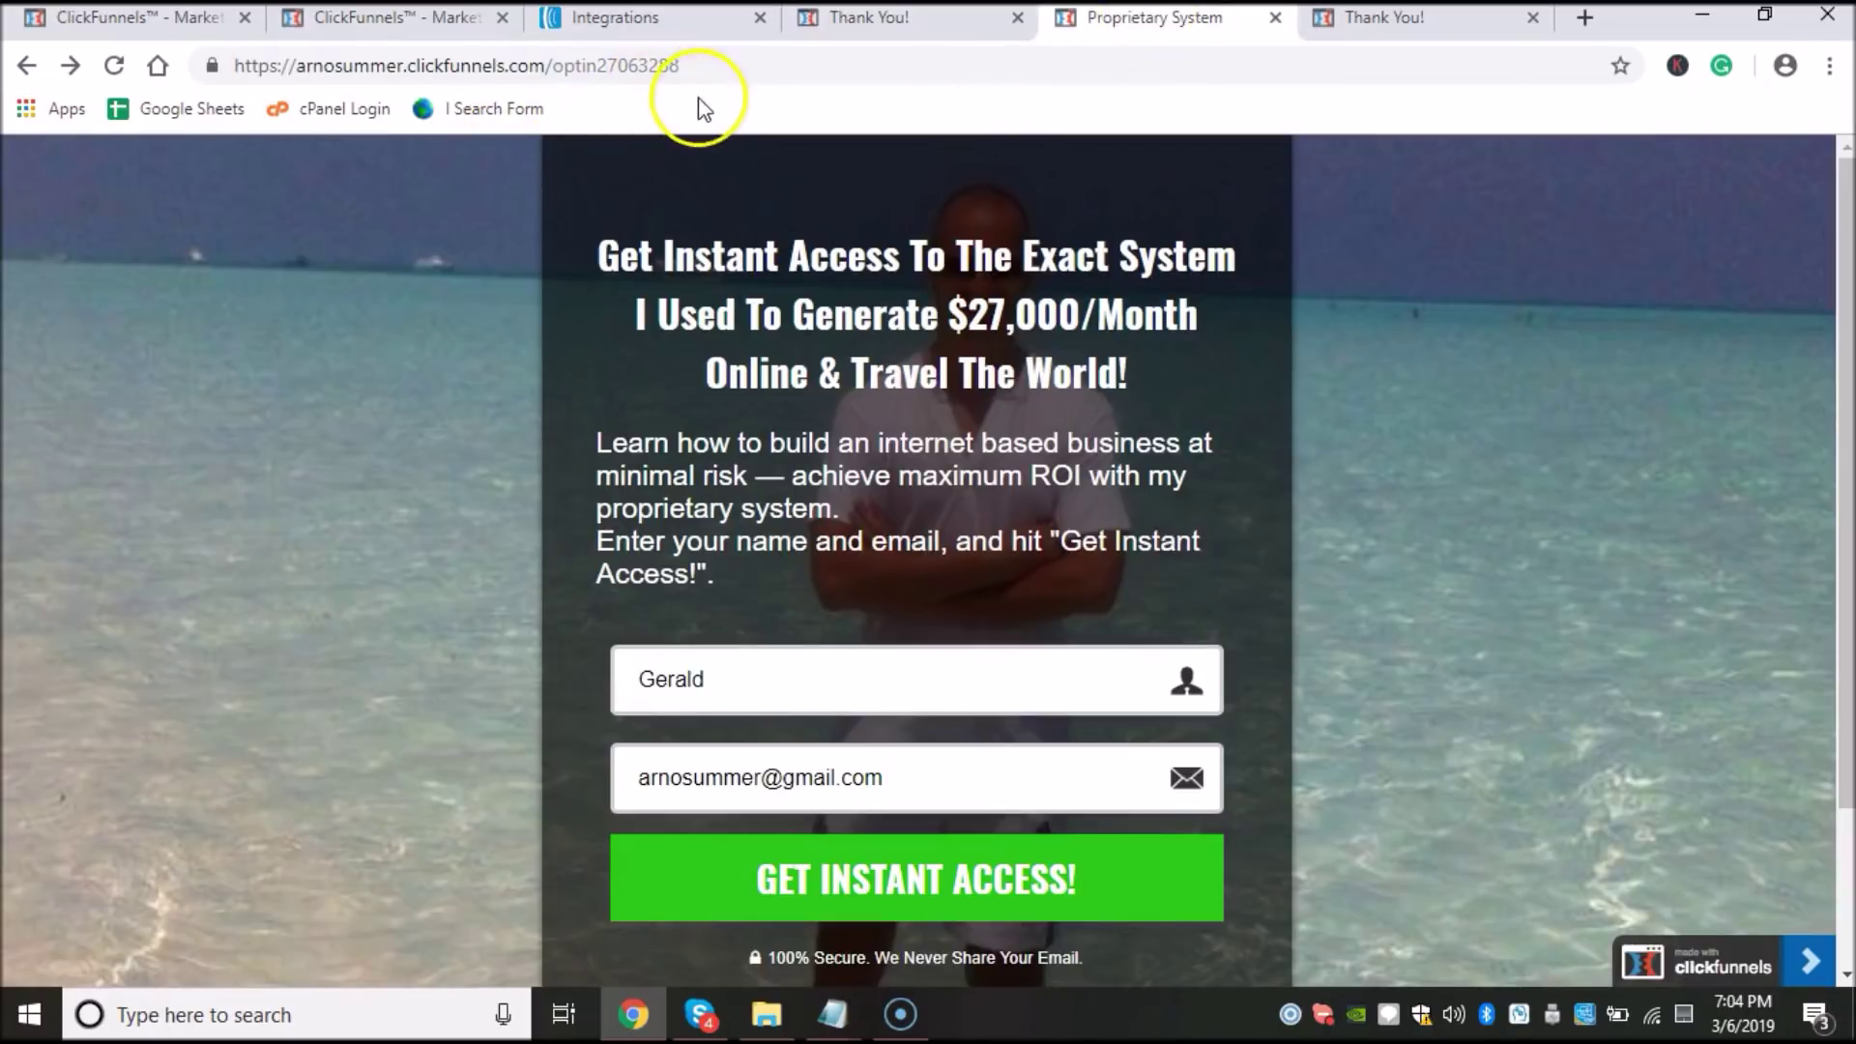
pyautogui.click(747, 67)
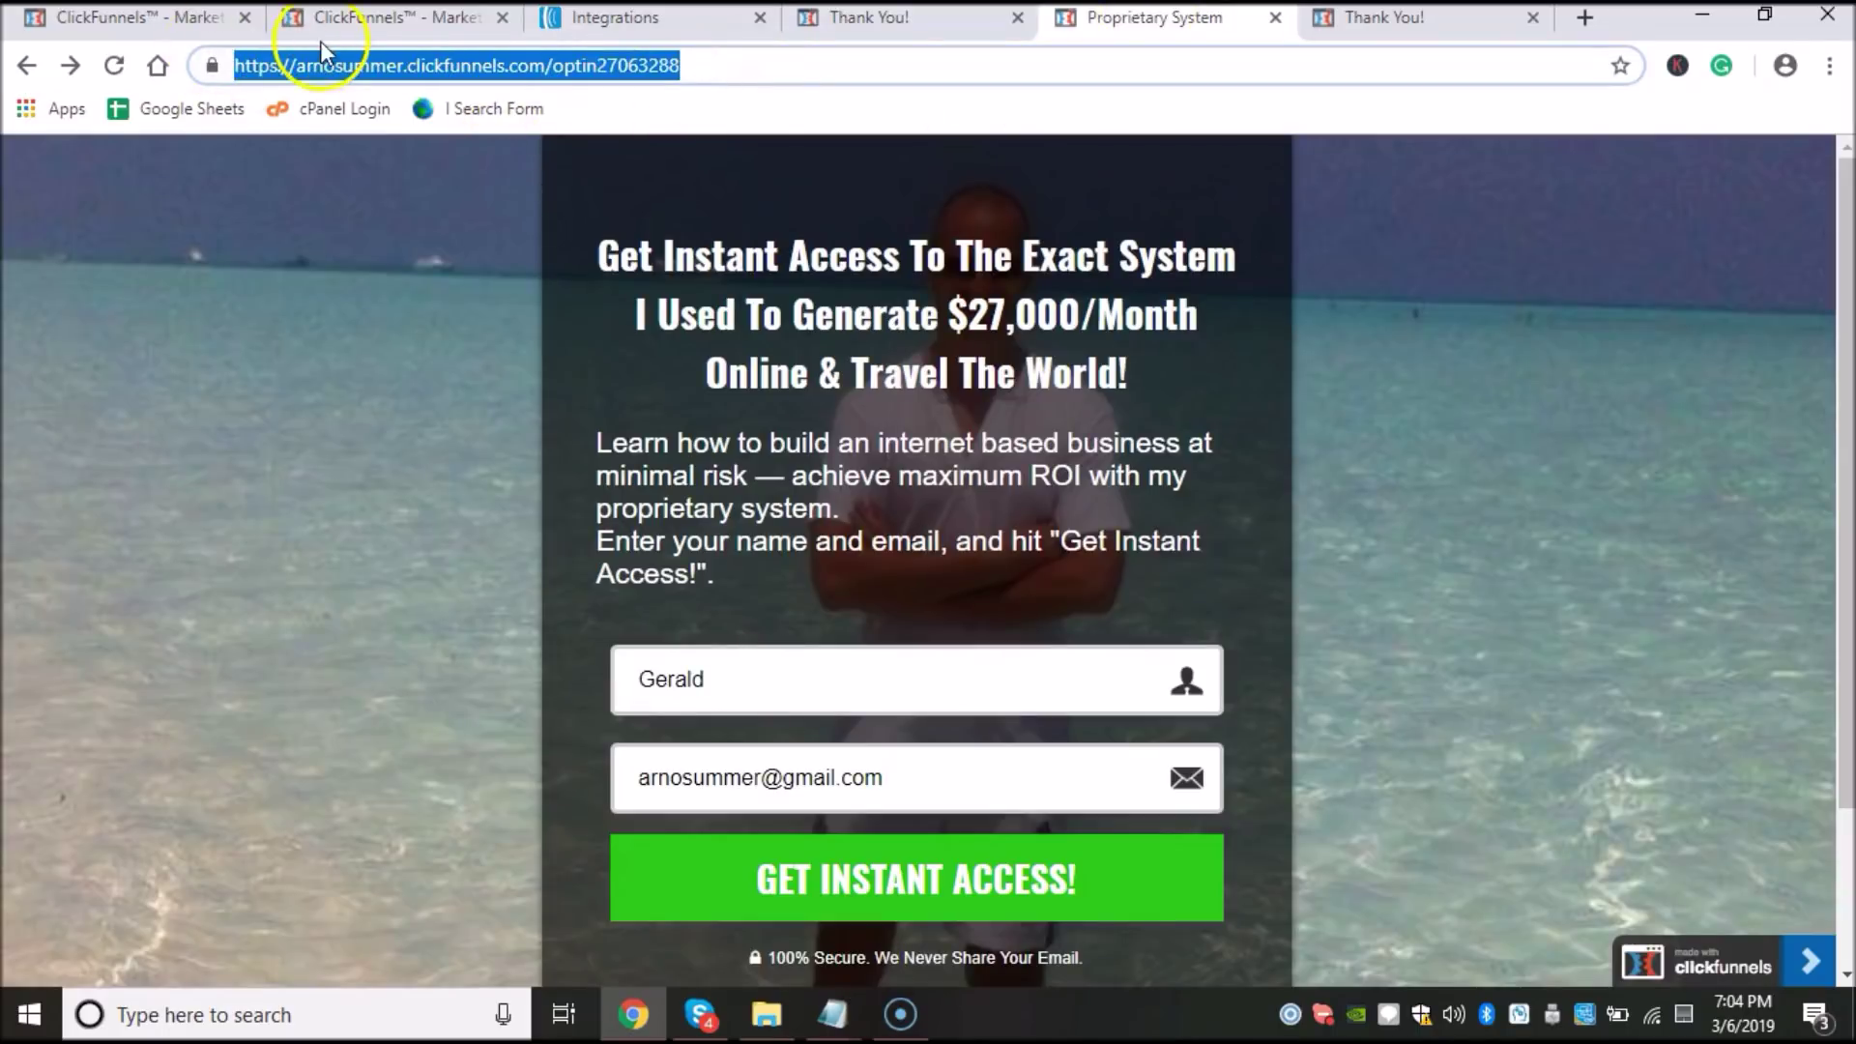
pyautogui.click(900, 19)
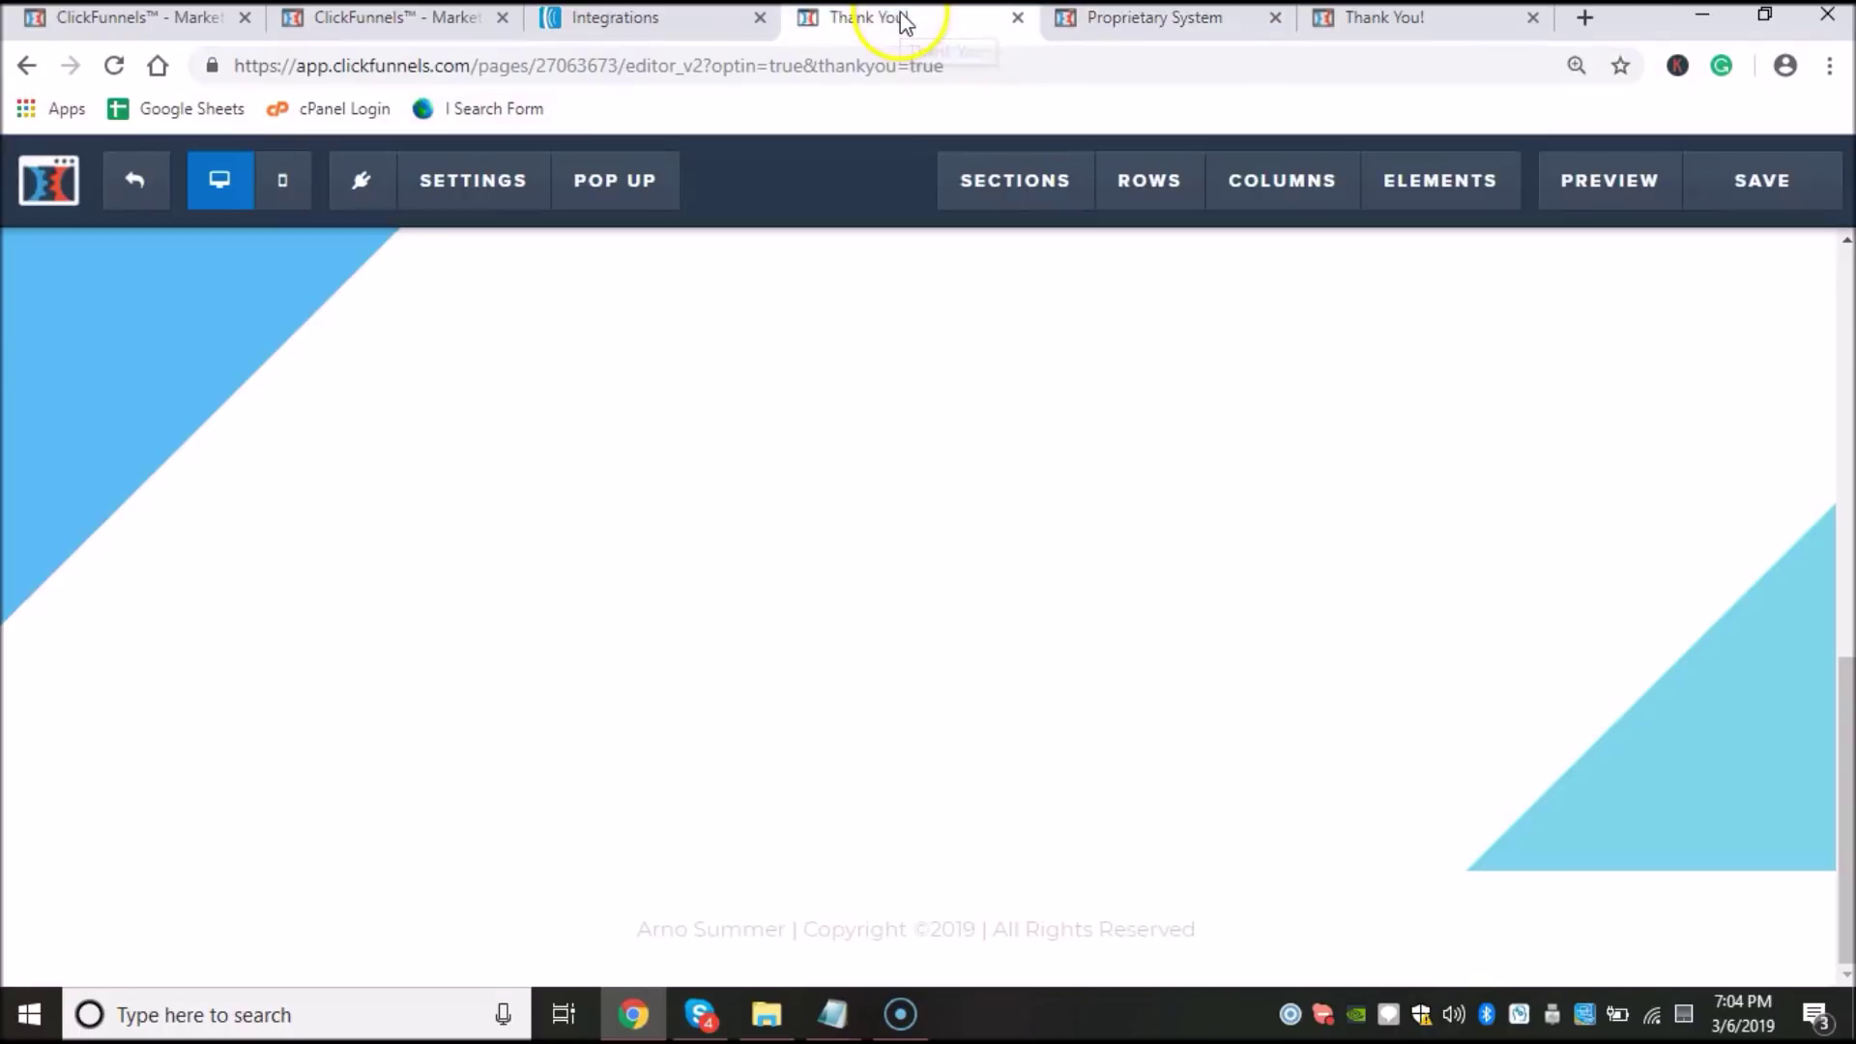
pyautogui.click(1157, 321)
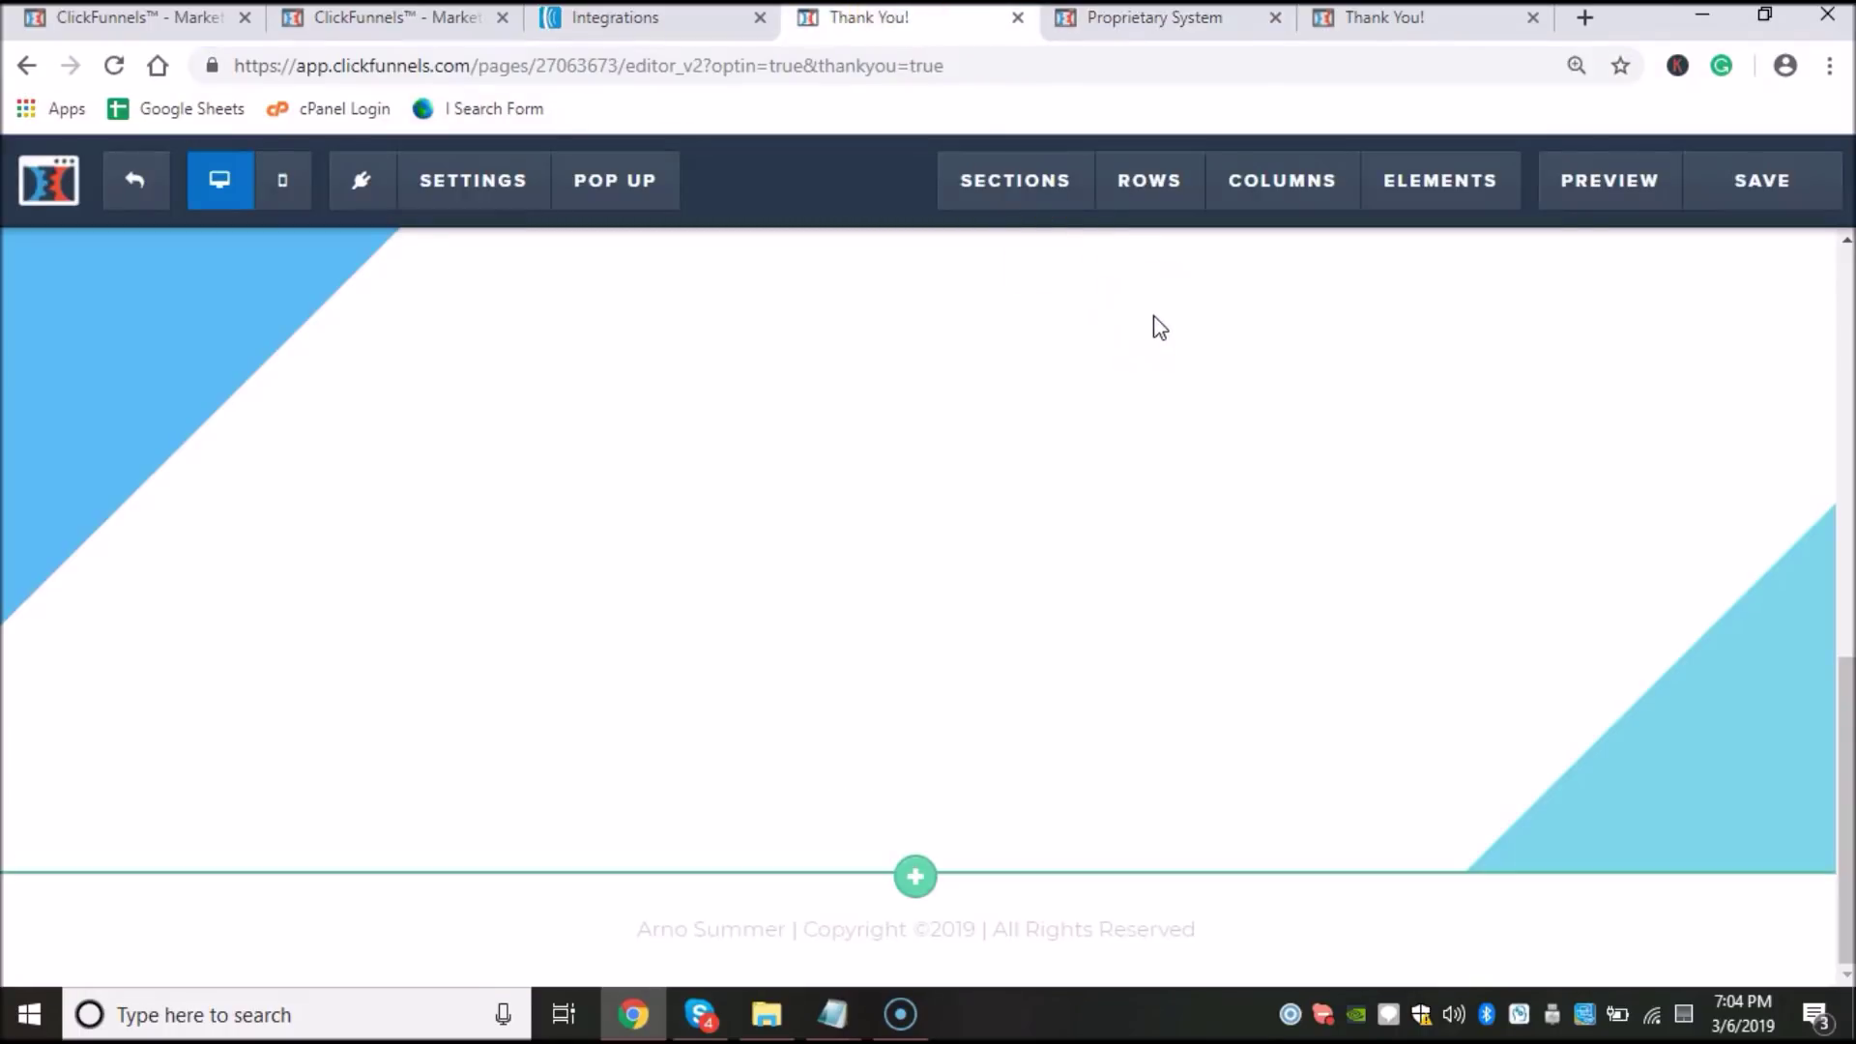
pyautogui.click(1155, 314)
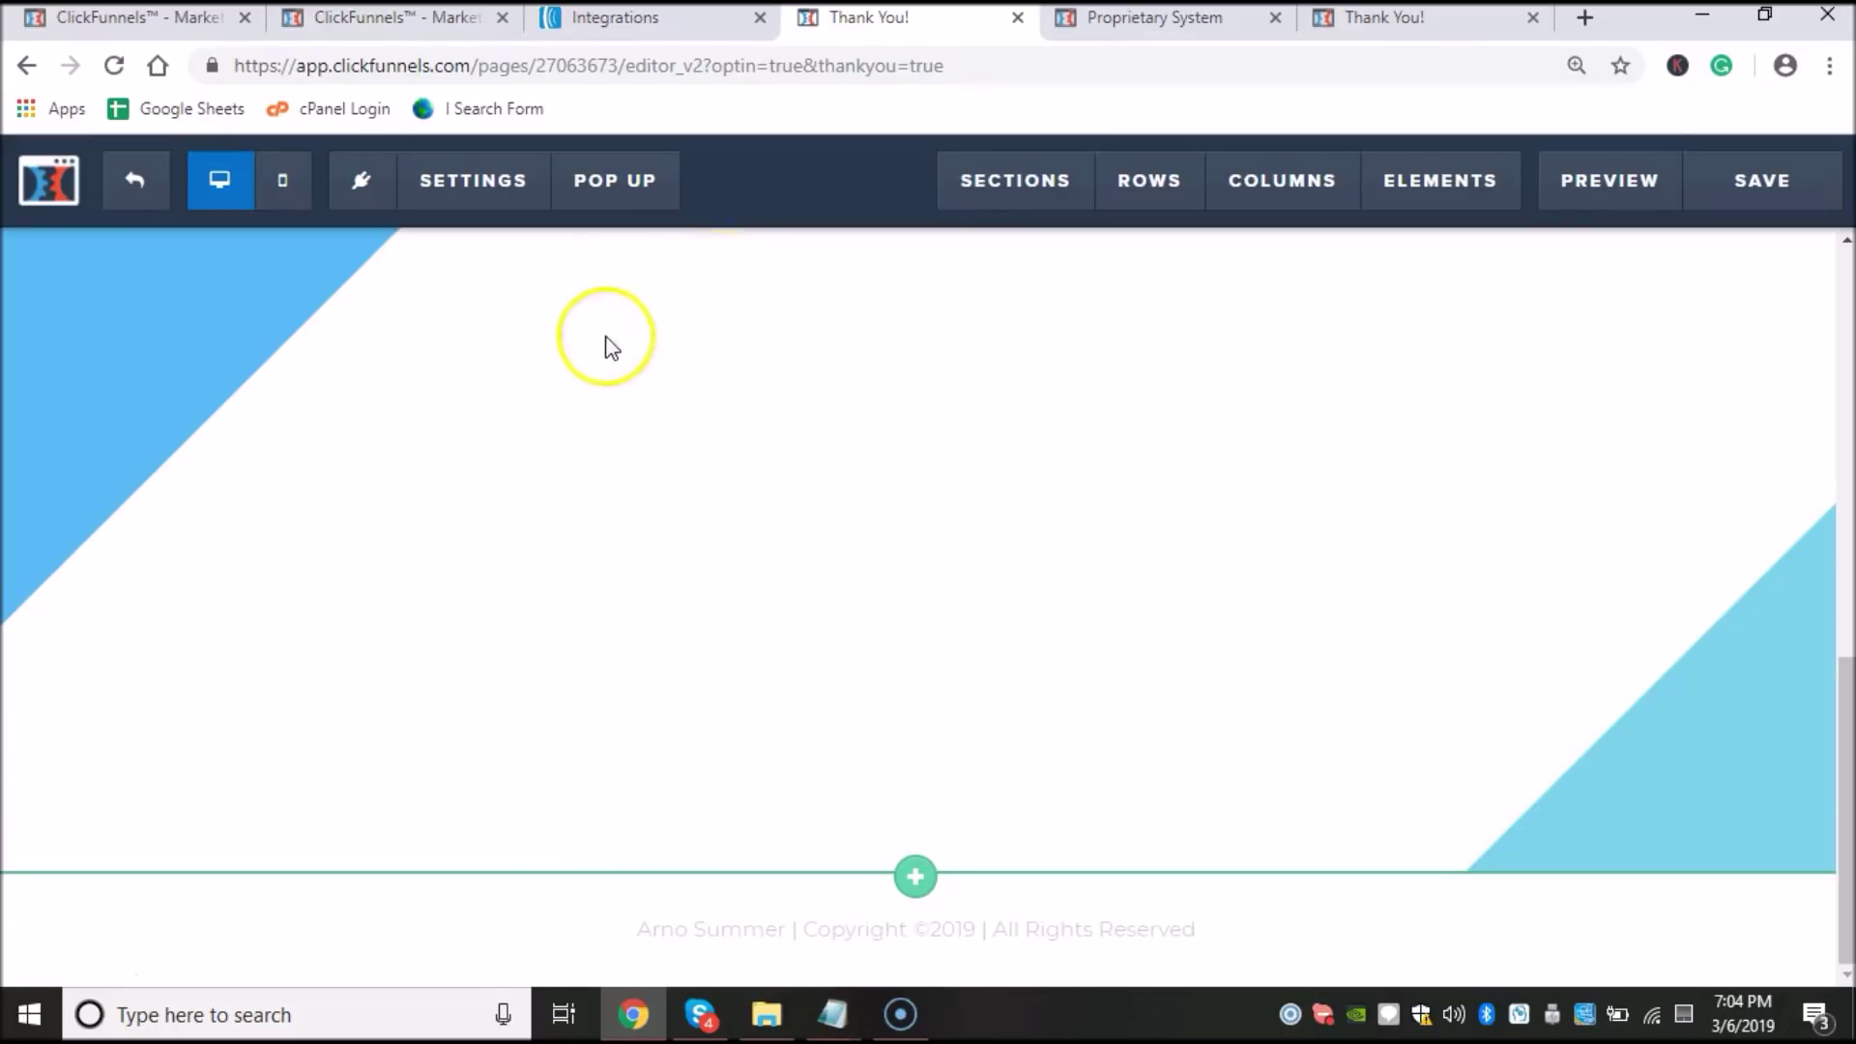
# Step: Examine the live Optin page's web address, highlighting its optin27063288 path and the full link
pyautogui.click(1098, 27)
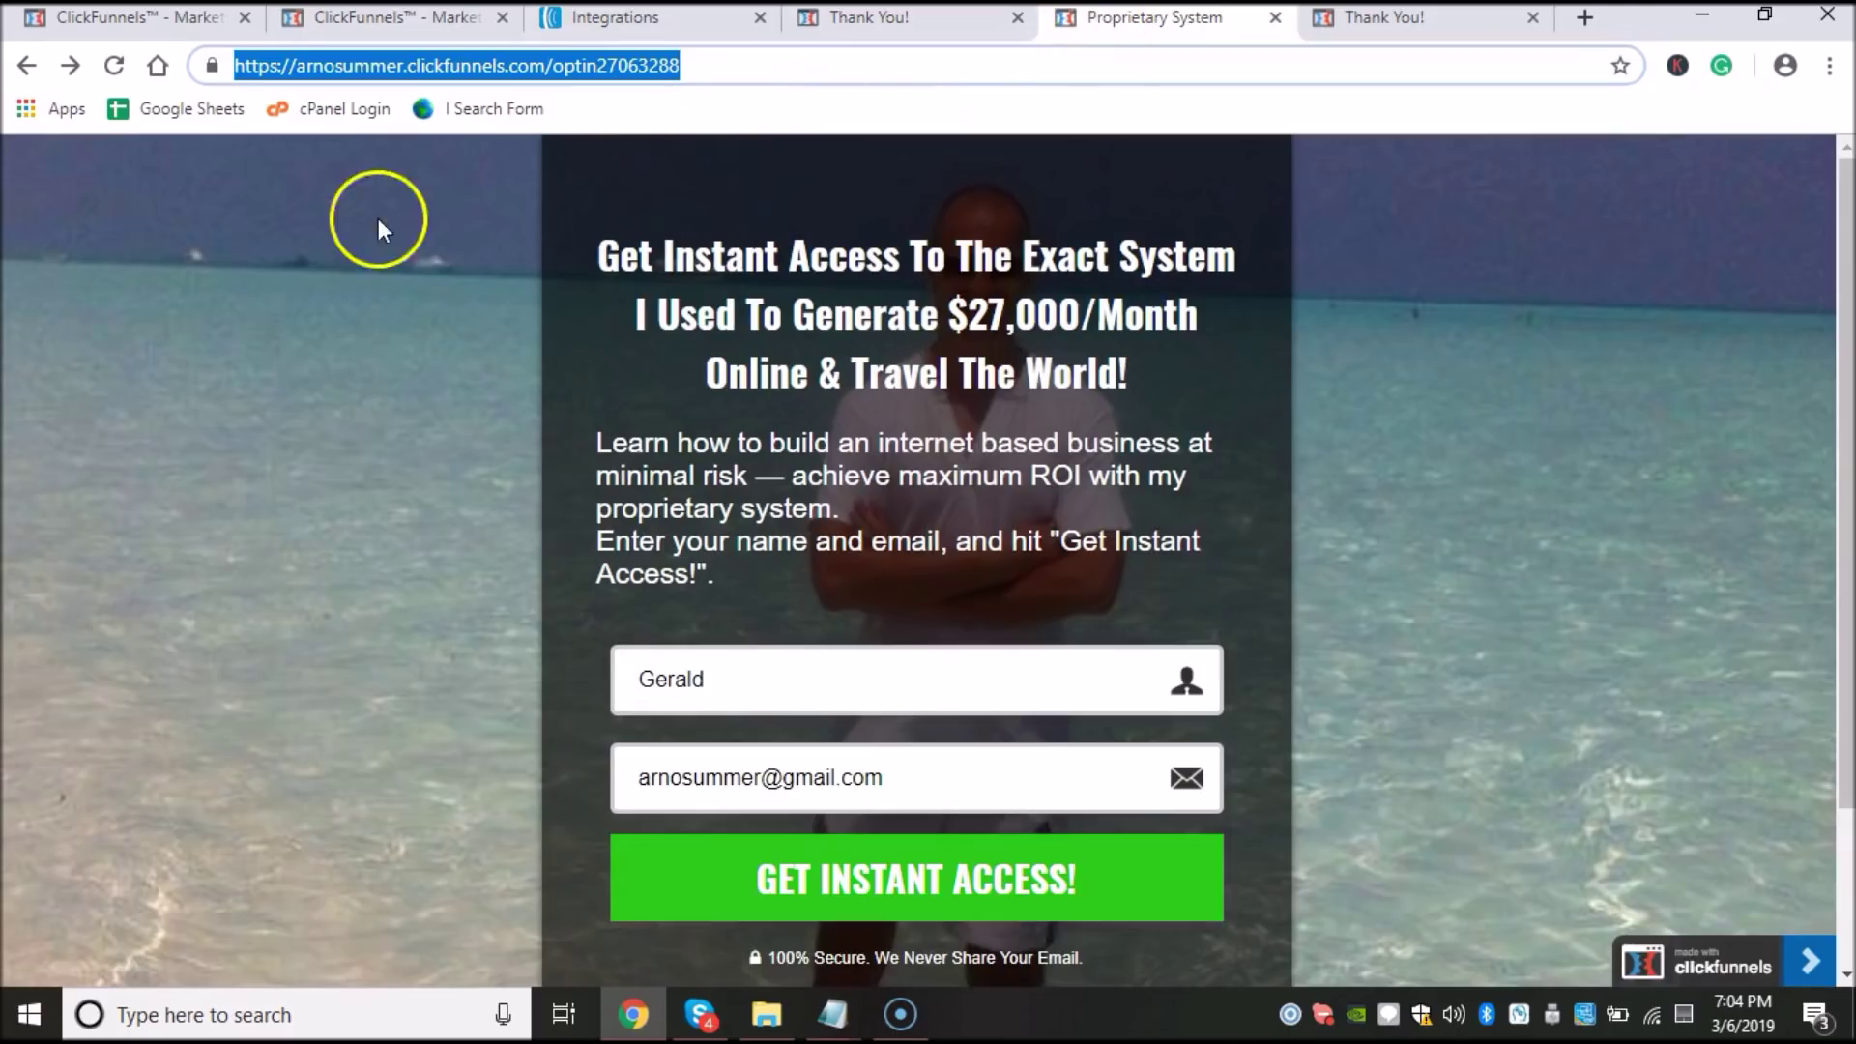
pyautogui.click(416, 66)
pyautogui.moveTo(416, 66); pyautogui.dragTo(290, 65)
pyautogui.click(542, 65)
pyautogui.click(323, 66)
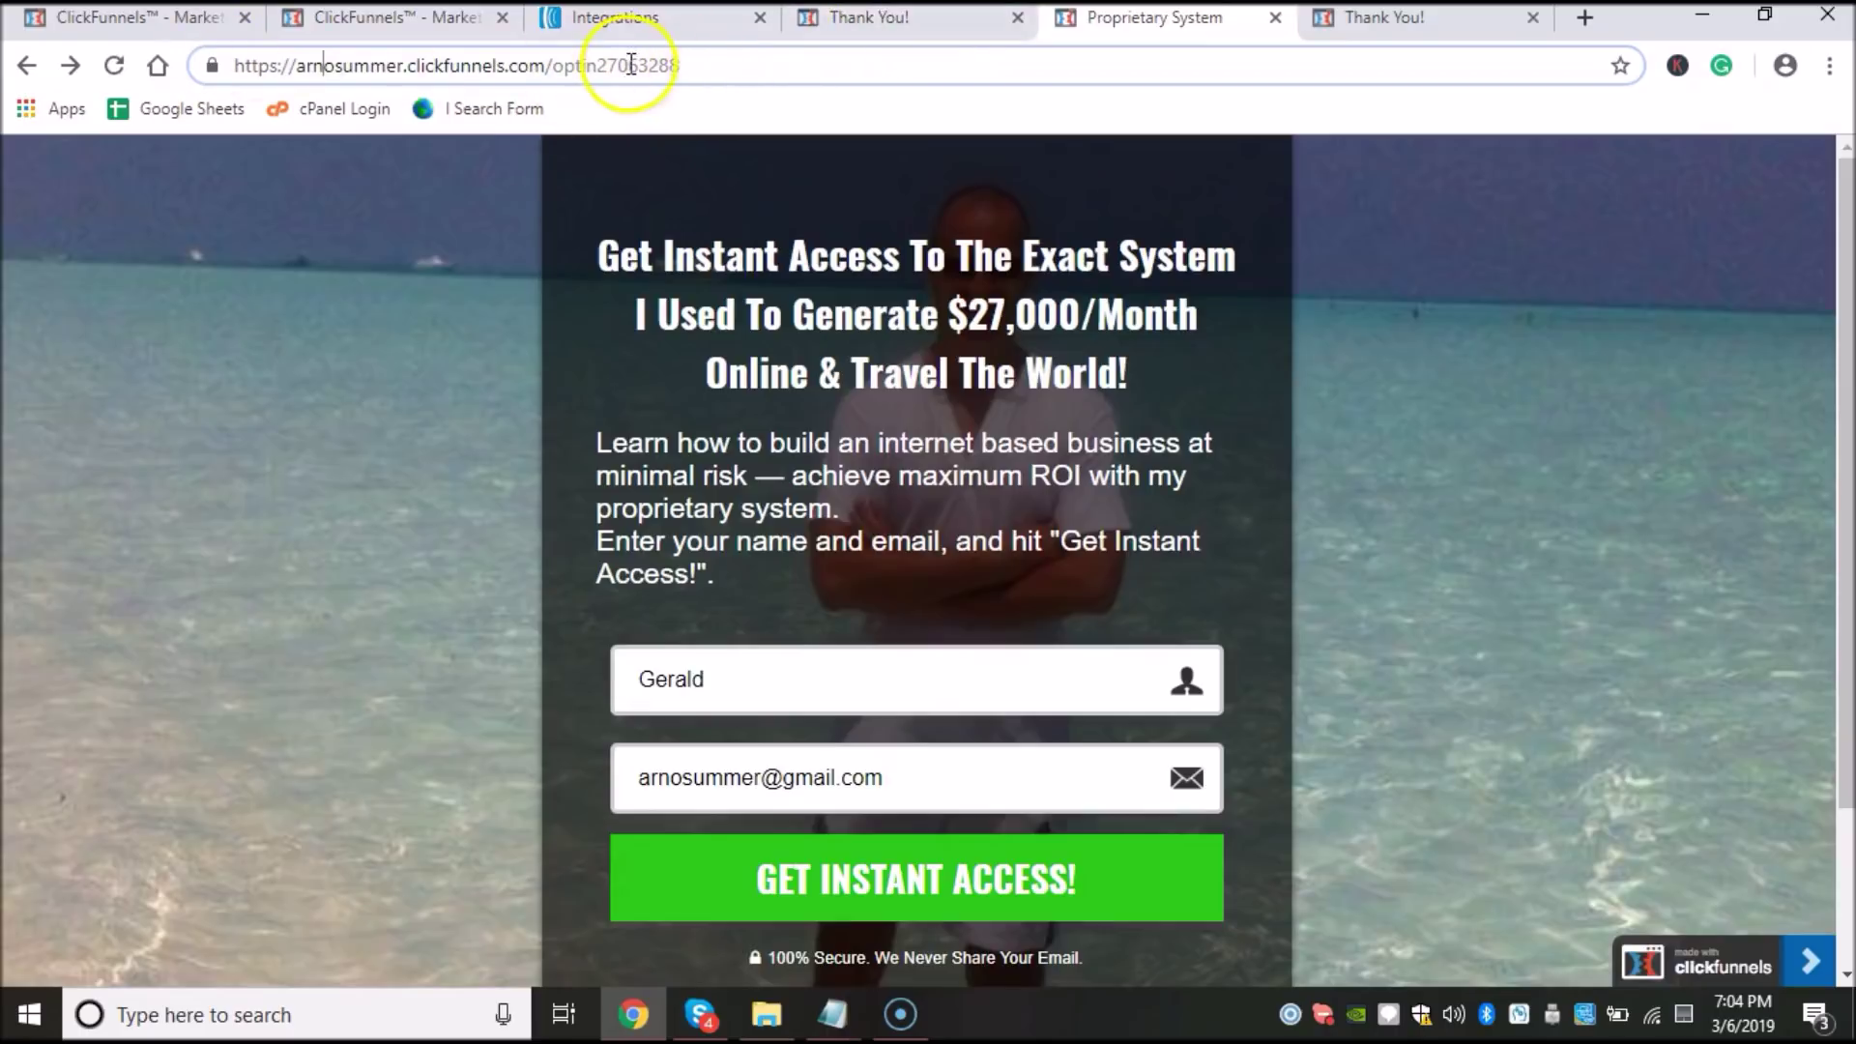
pyautogui.moveTo(708, 63); pyautogui.dragTo(556, 58)
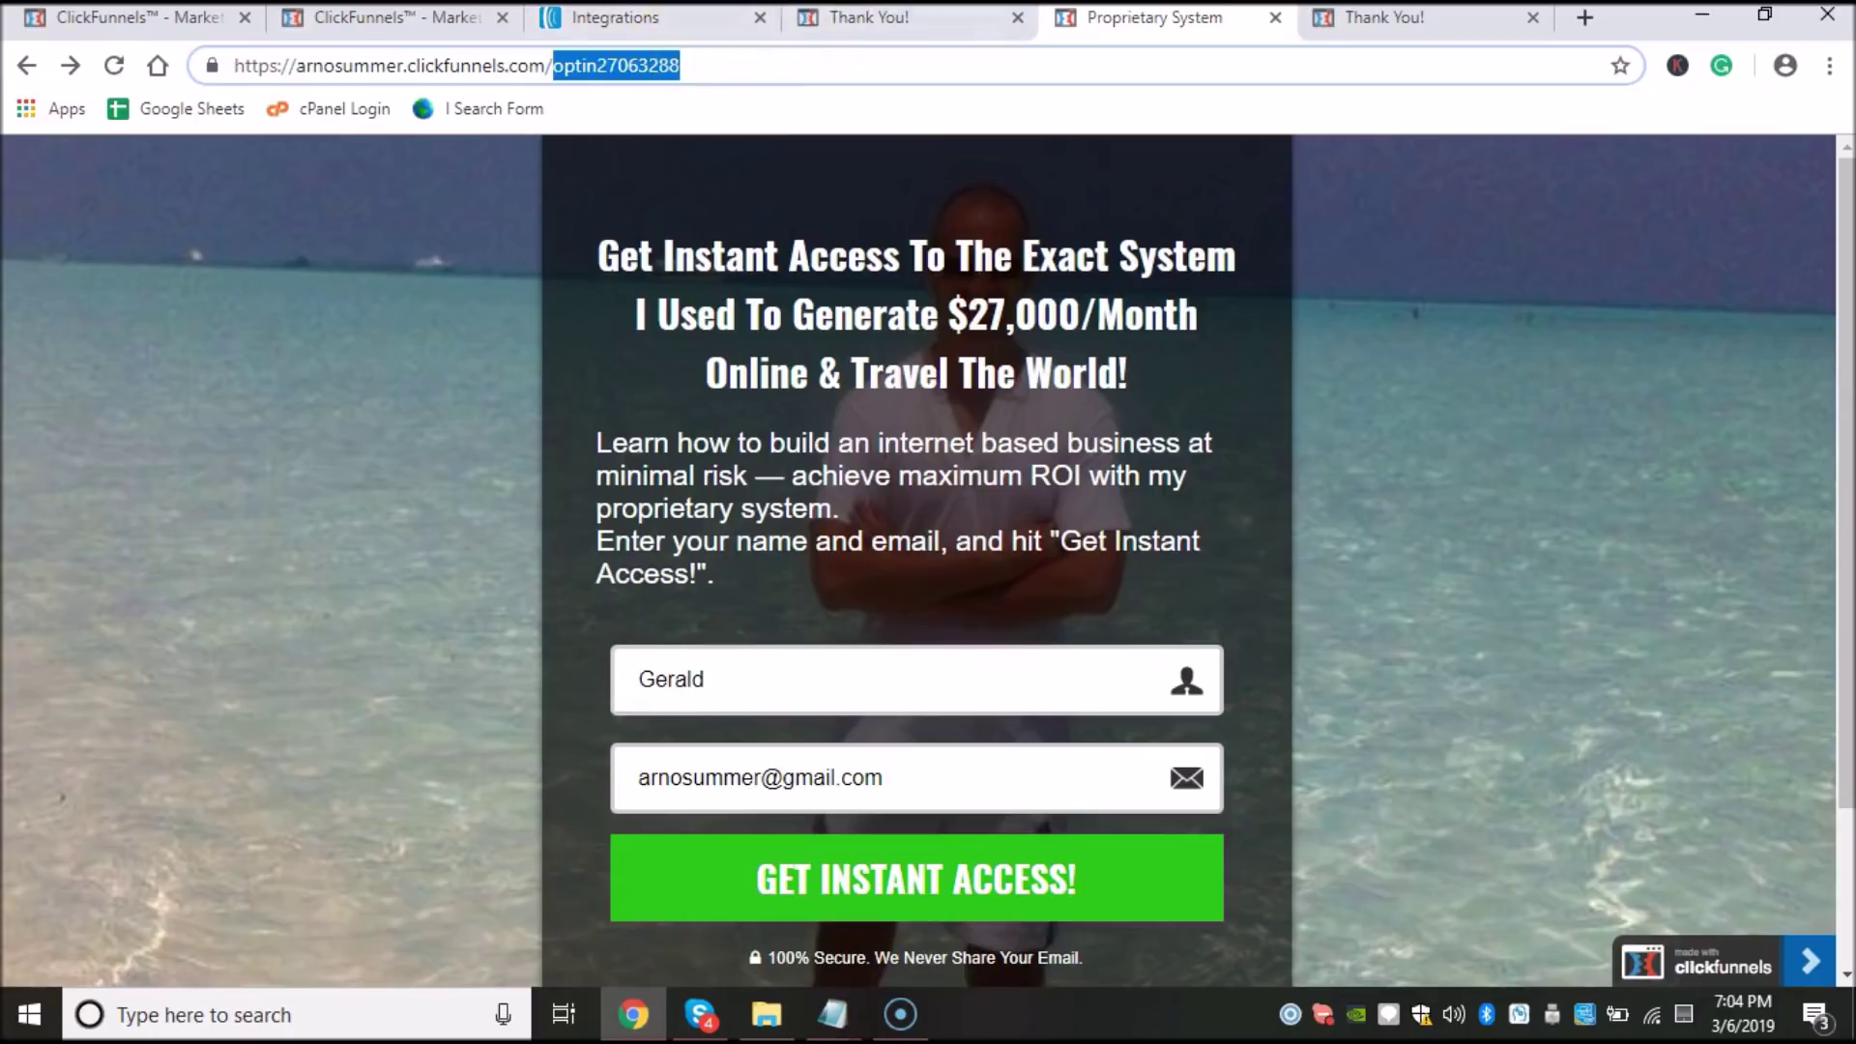
pyautogui.moveTo(698, 60); pyautogui.dragTo(229, 82)
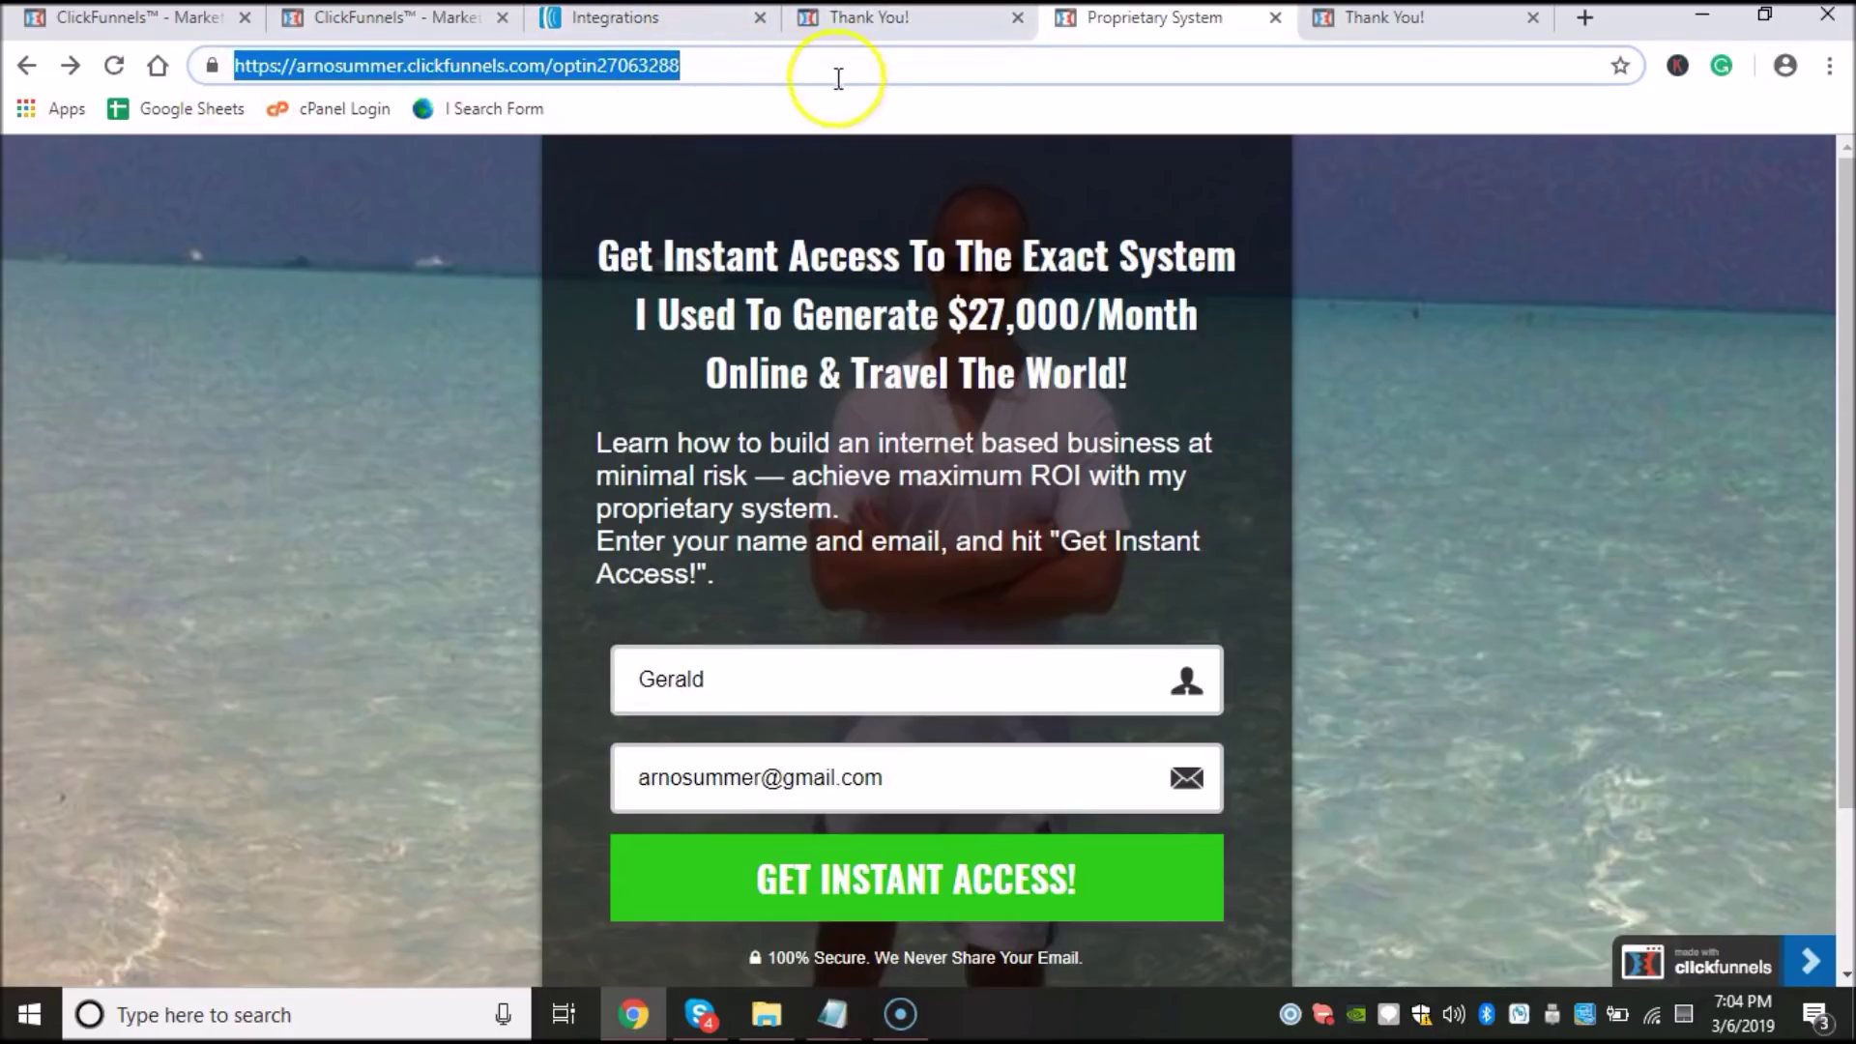